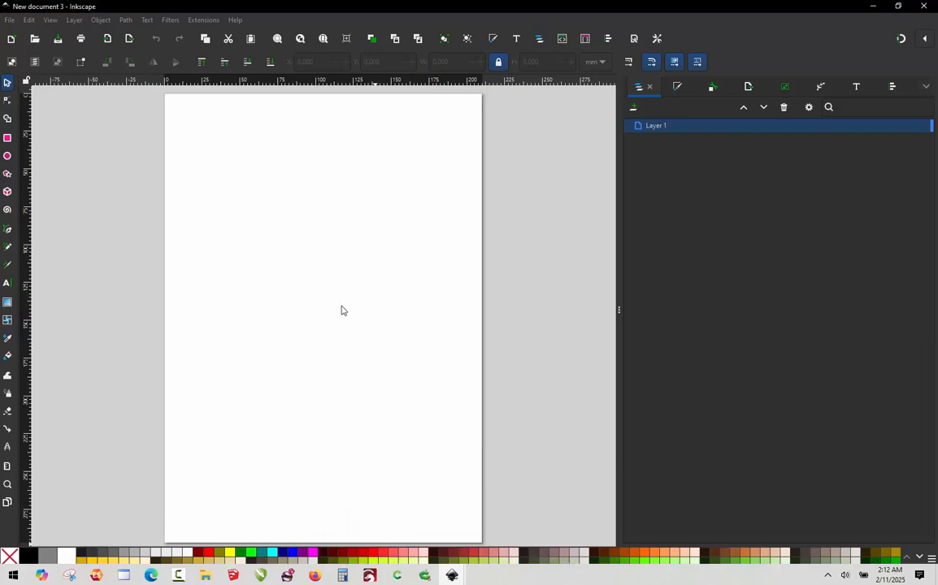
- Import hustledone.PNG as an embedded image and place it near the top of the page at about X 33 mm, Y 8 mm
click(9, 20)
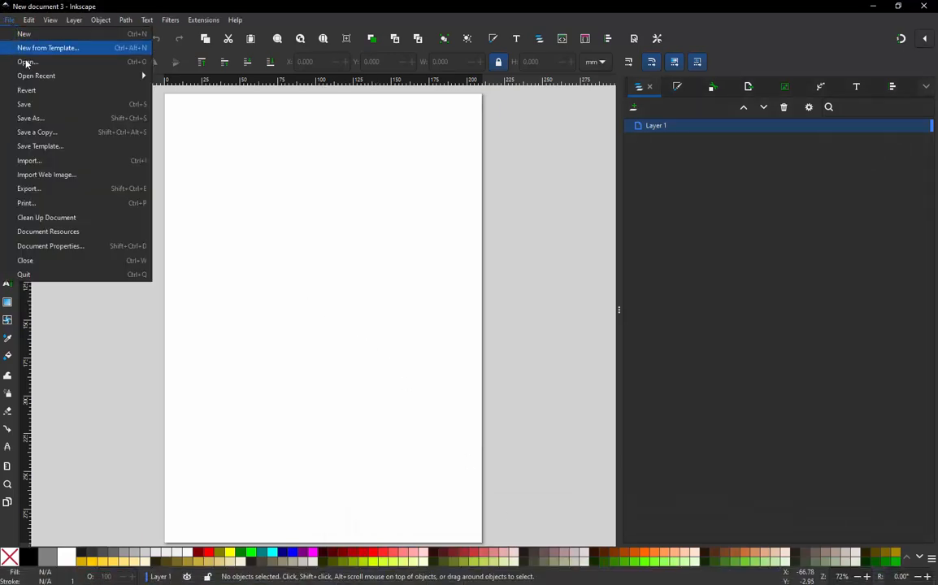
click(33, 165)
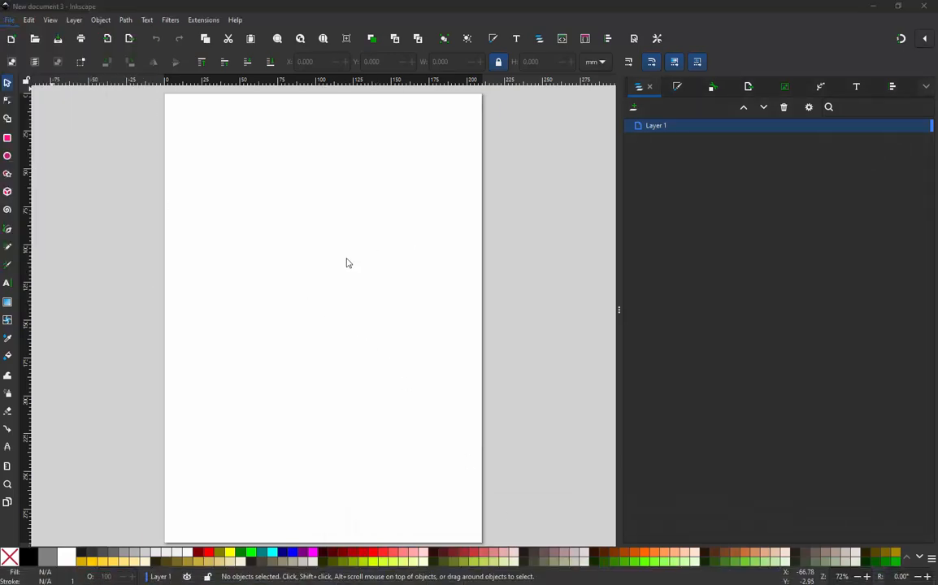
scroll(253, 186, down, 10)
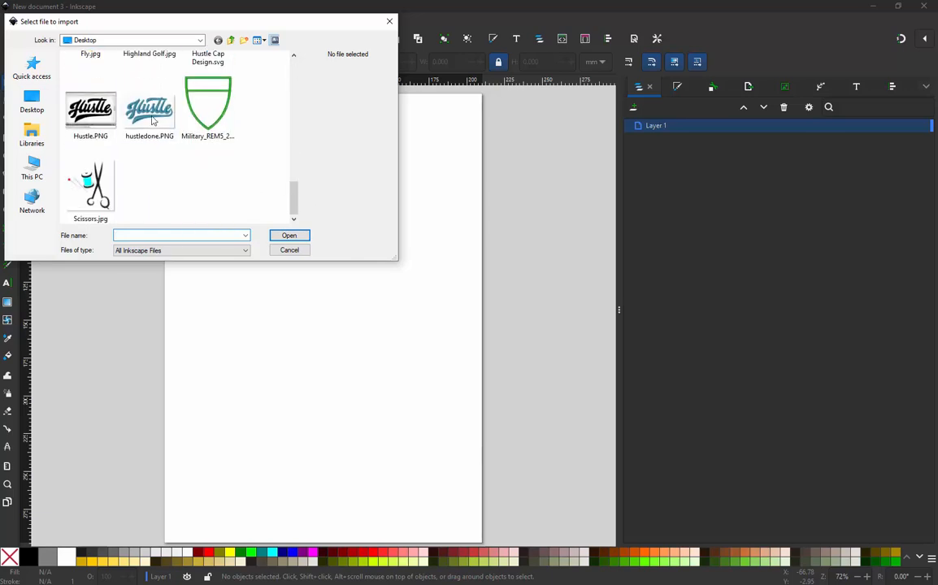
double_click(152, 120)
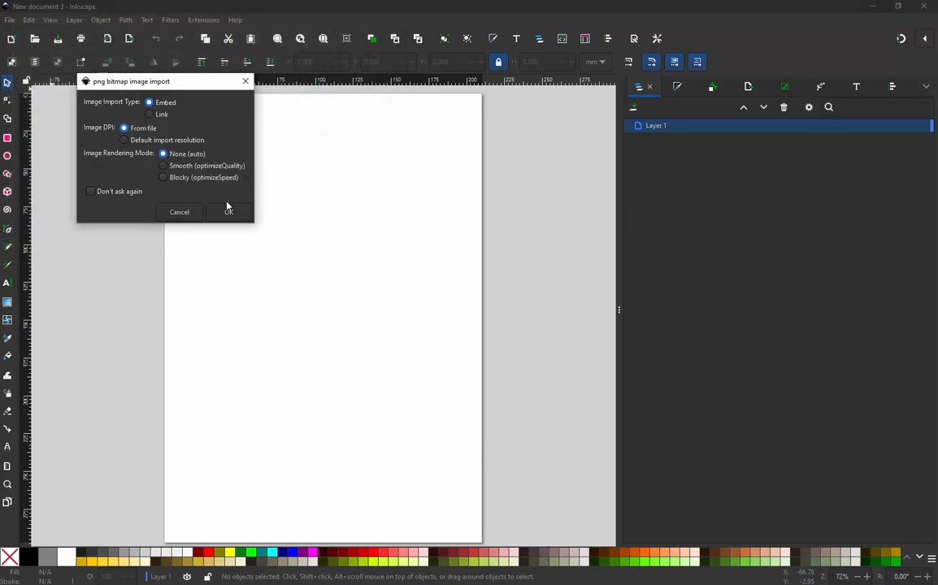
click(228, 213)
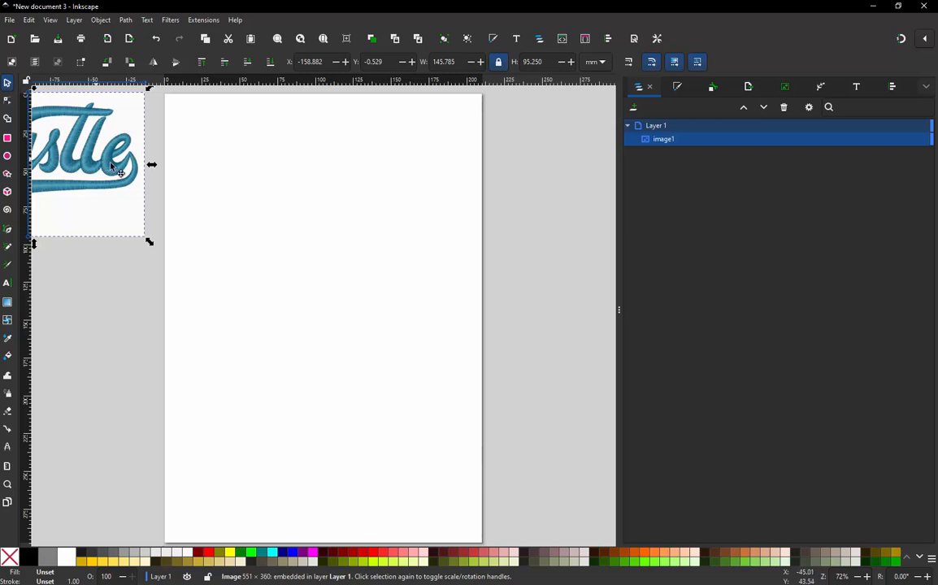
drag(109, 157, 392, 178)
- Examine the stitched lettering of the blue Hustle image up close, including how the strokes join and overlap
scroll(338, 122, up, 3)
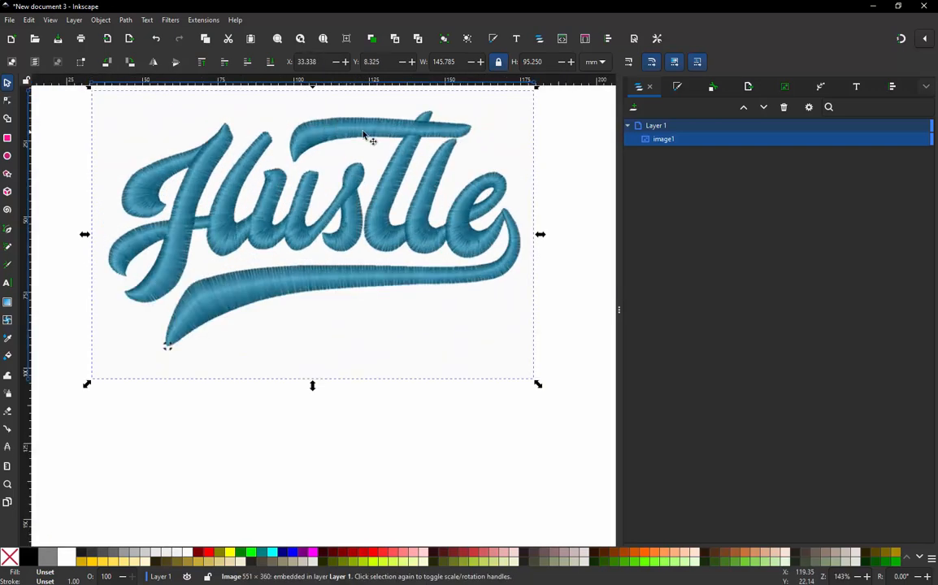
scroll(388, 123, up, 1)
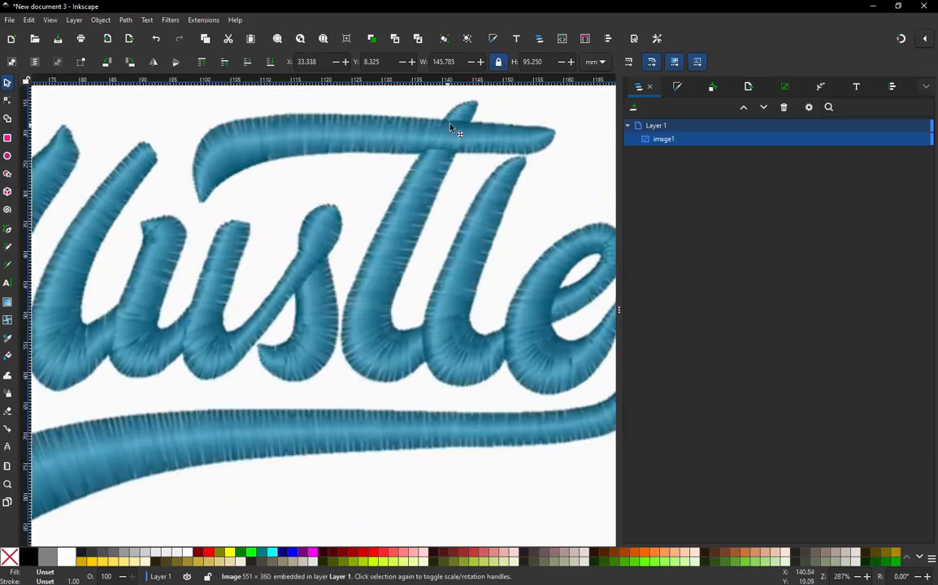
scroll(451, 128, down, 1)
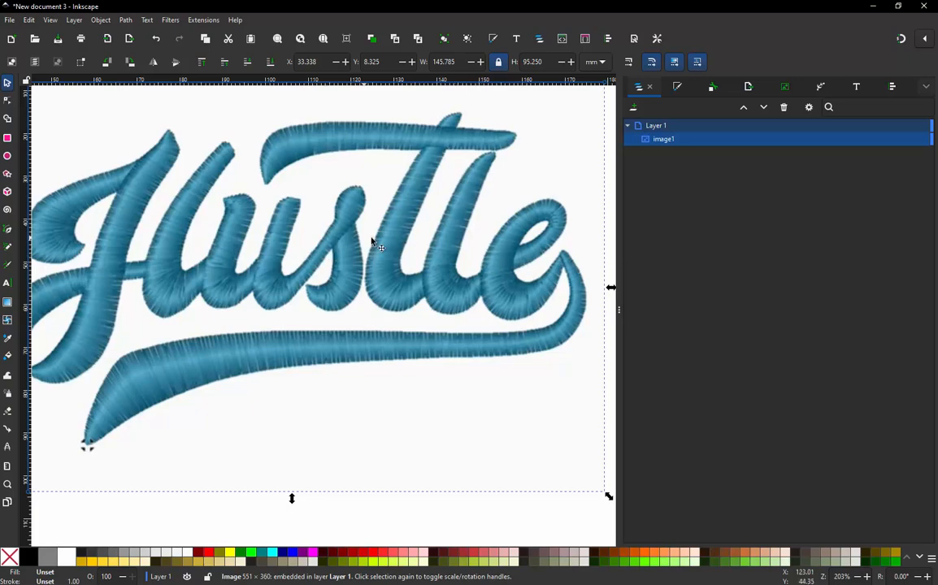
scroll(227, 270, up, 2)
scroll(289, 262, down, 1)
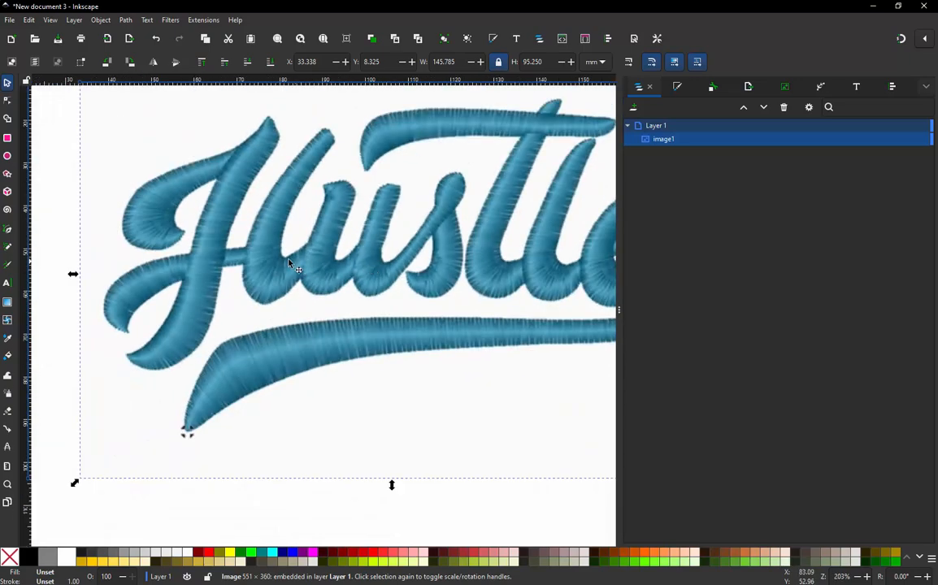
scroll(267, 245, up, 1)
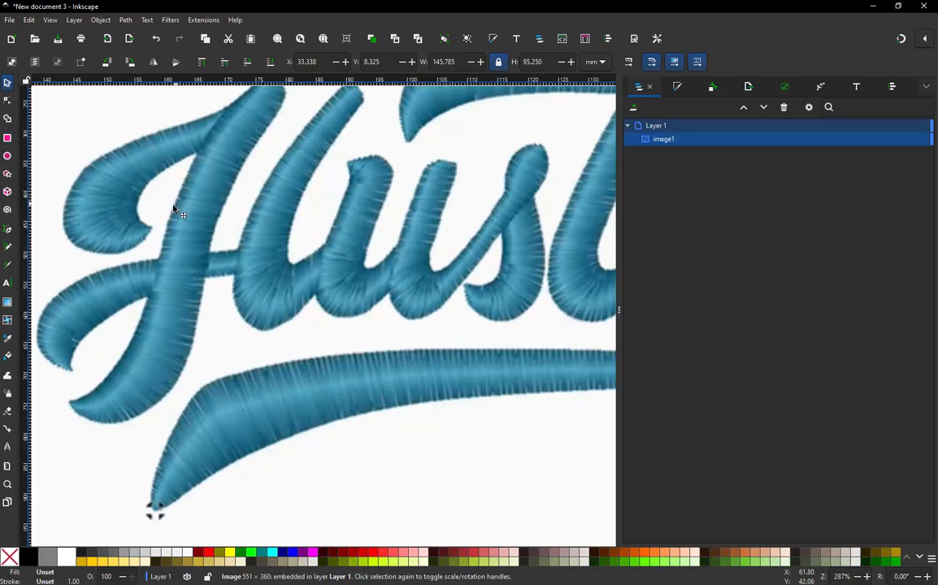
scroll(118, 319, down, 2)
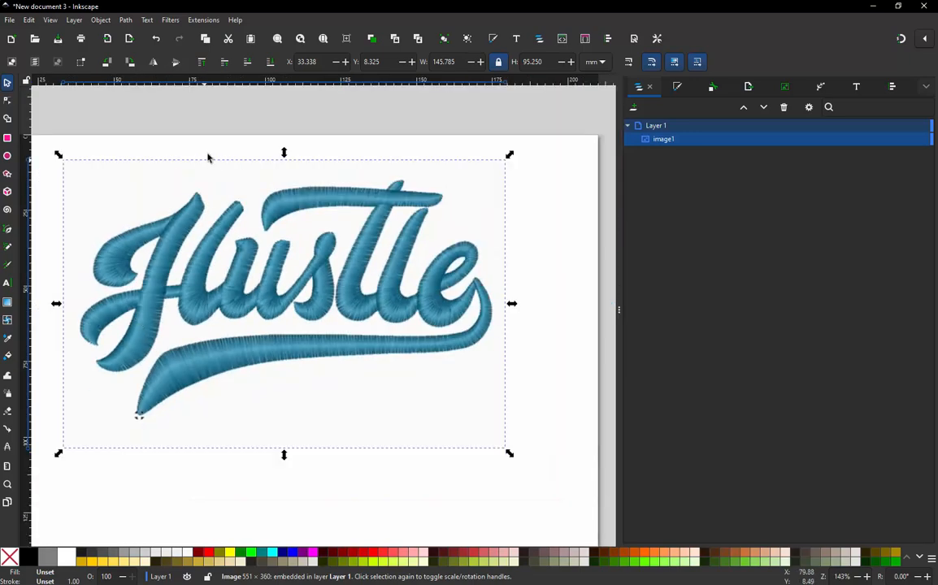
click(215, 121)
- Import Hustle.PNG, the black lettering screenshot, as an embedded image
click(5, 21)
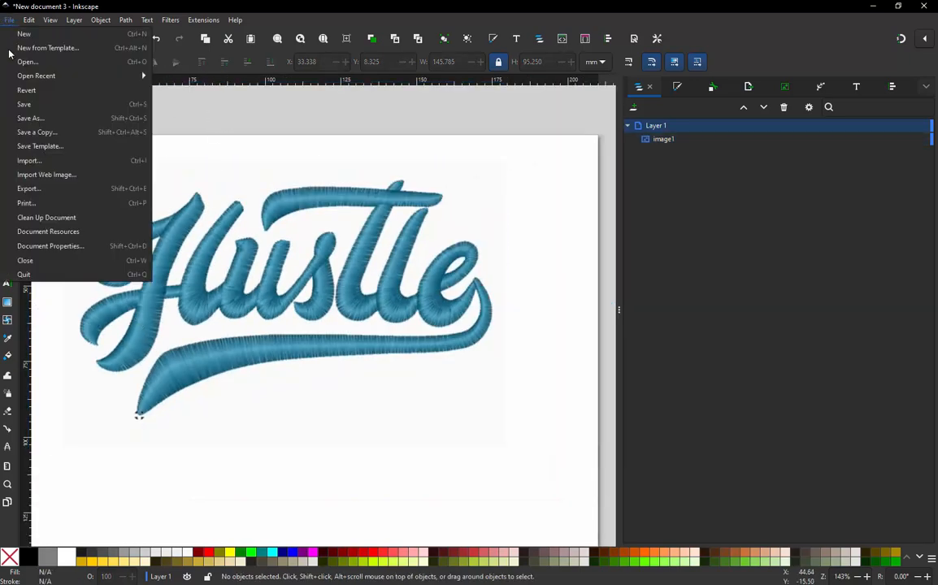
click(40, 160)
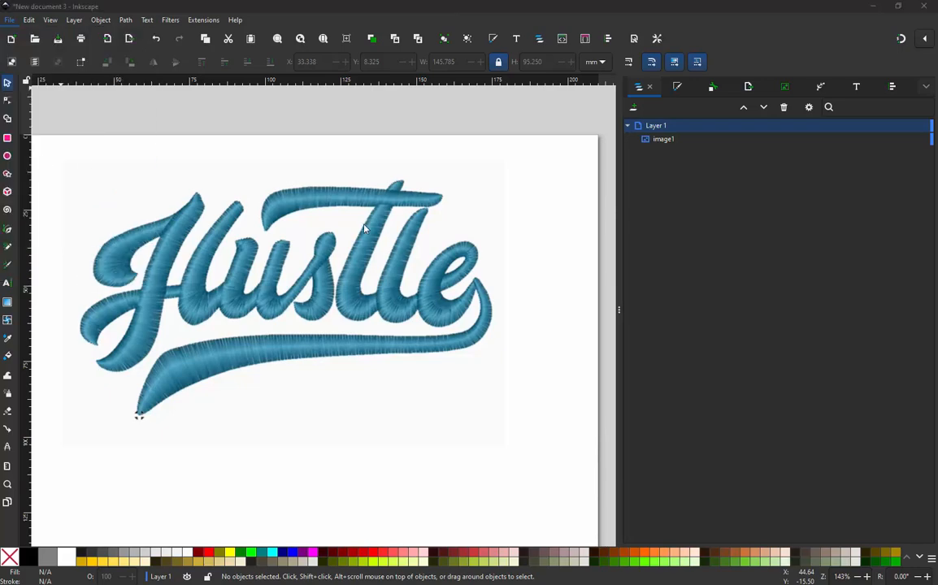
scroll(241, 211, down, 5)
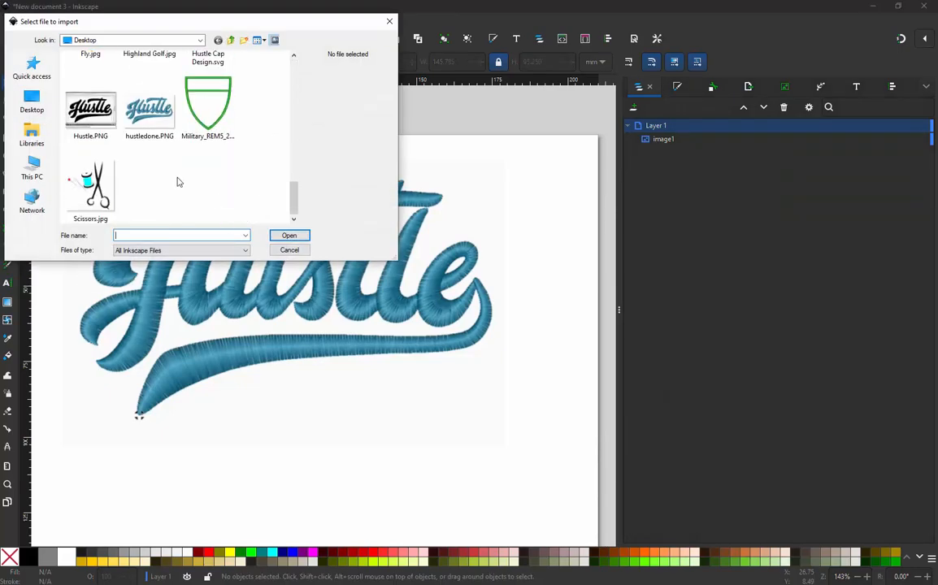
double_click(73, 122)
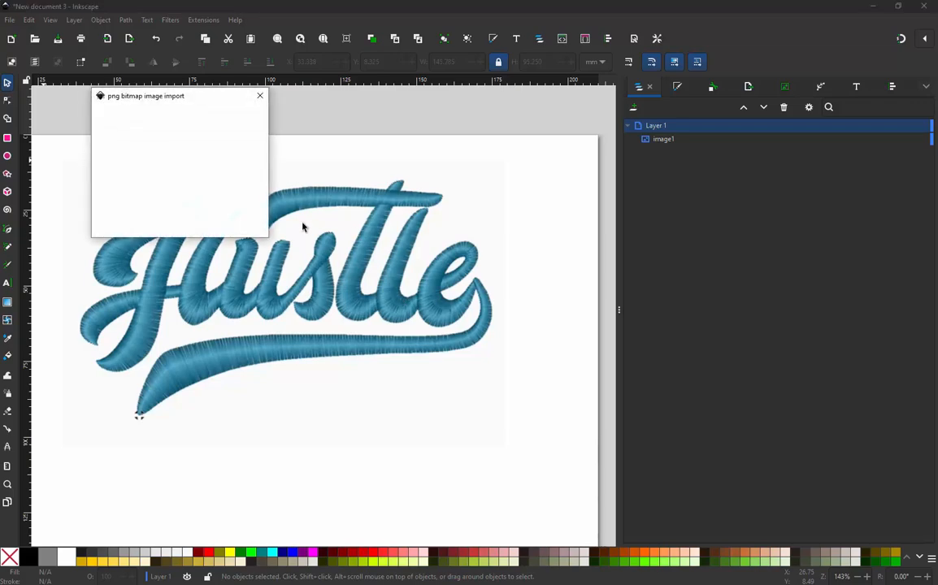
click(239, 226)
- Place the black Hustle screenshot below the blue image, at about X -16 mm, Y 100 mm
ctrl+scroll(325, 241, down, 3)
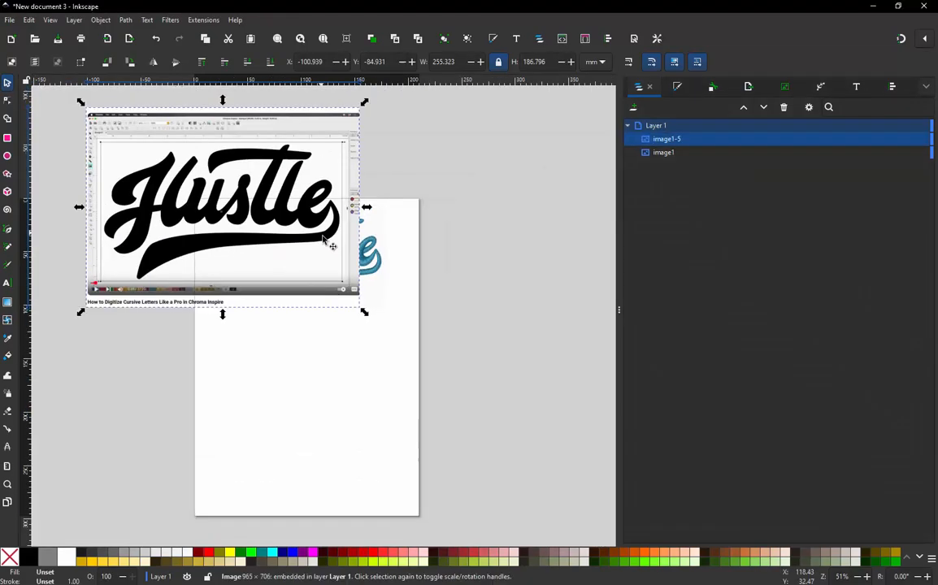
drag(329, 241, 423, 462)
ctrl+scroll(298, 250, down, 1)
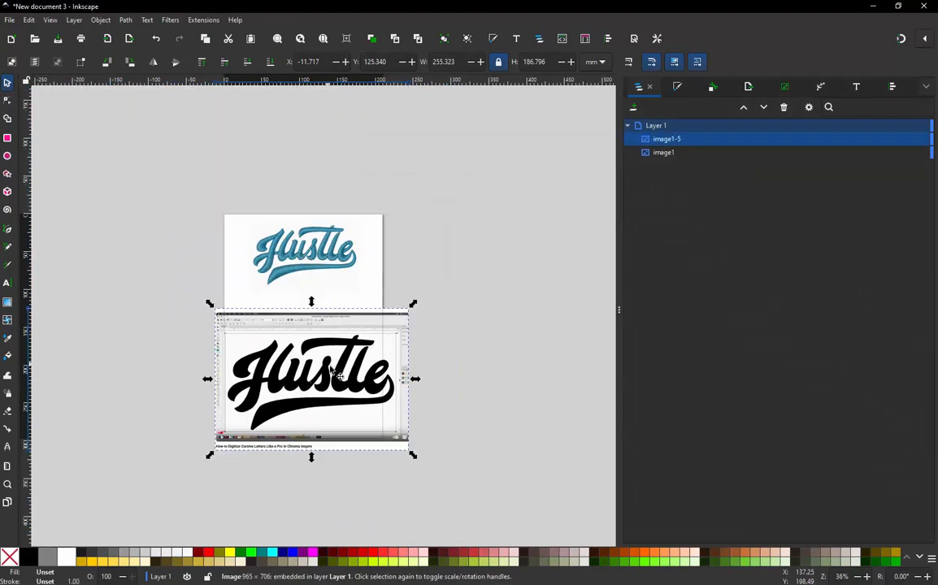
ctrl+scroll(333, 373, up, 2)
drag(340, 381, 329, 344)
- Trace the black Hustle image in a single scan with Brightness cutoff at a threshold of 0.117
right_click(329, 342)
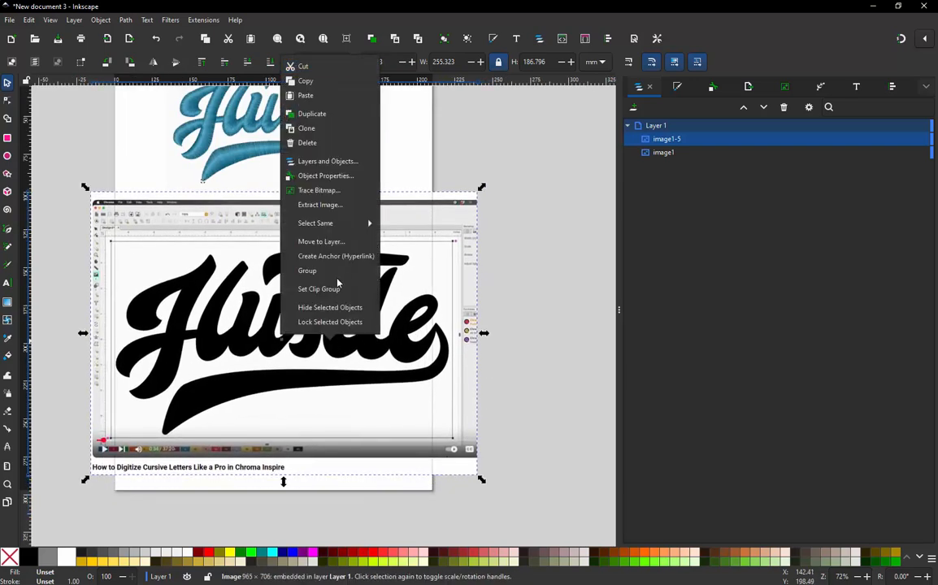
click(323, 190)
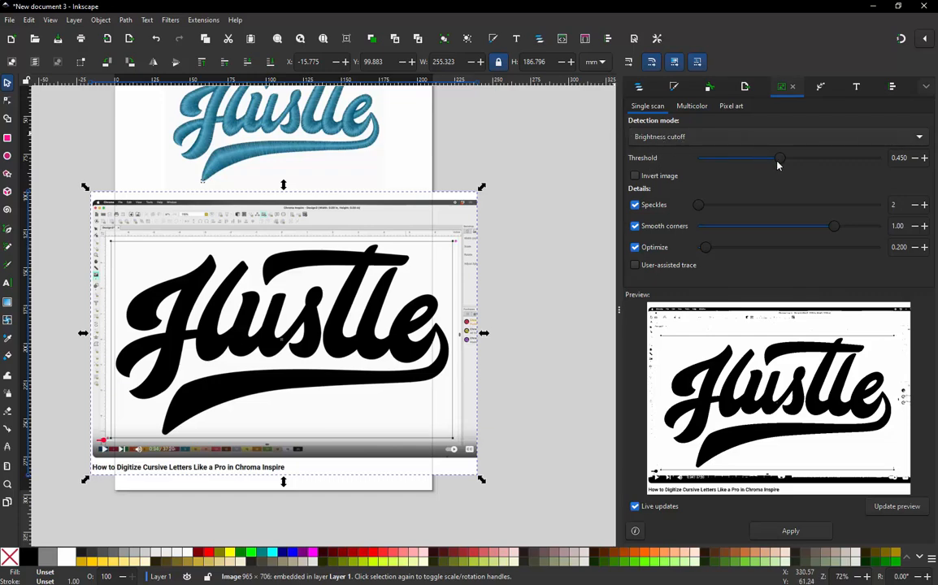
drag(775, 163, 718, 173)
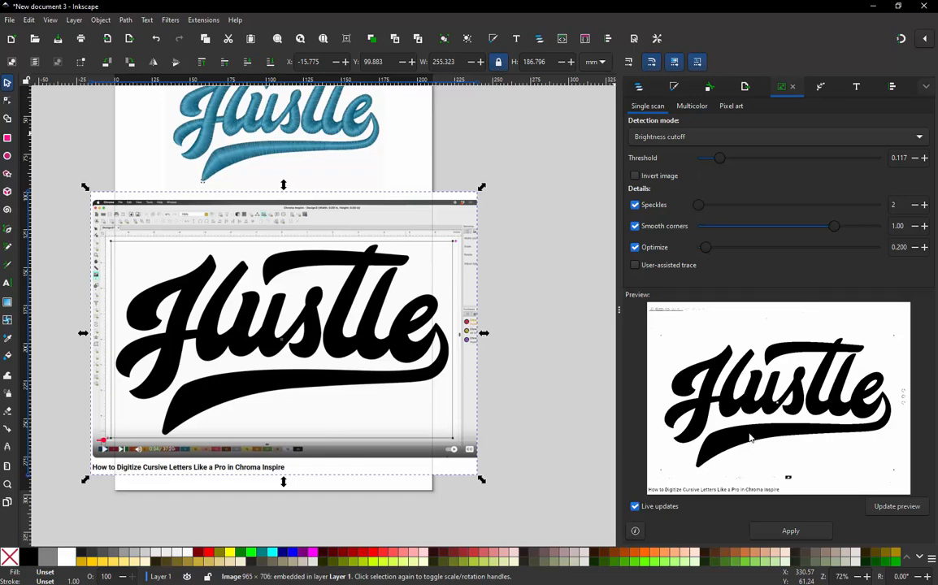
click(791, 532)
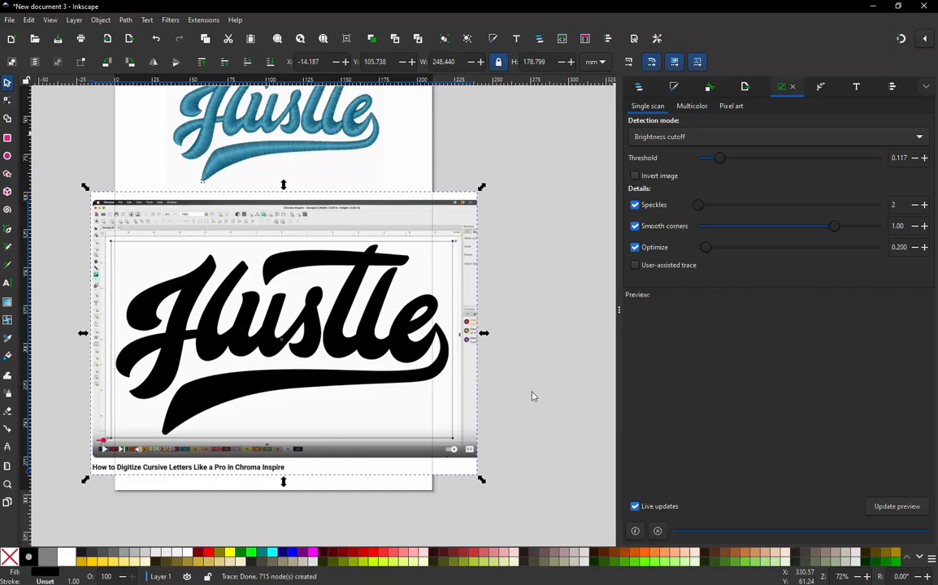
- Move the traced Hustle path off the page and delete the black source screenshot
click(536, 383)
ctrl+scroll(276, 264, down, 2)
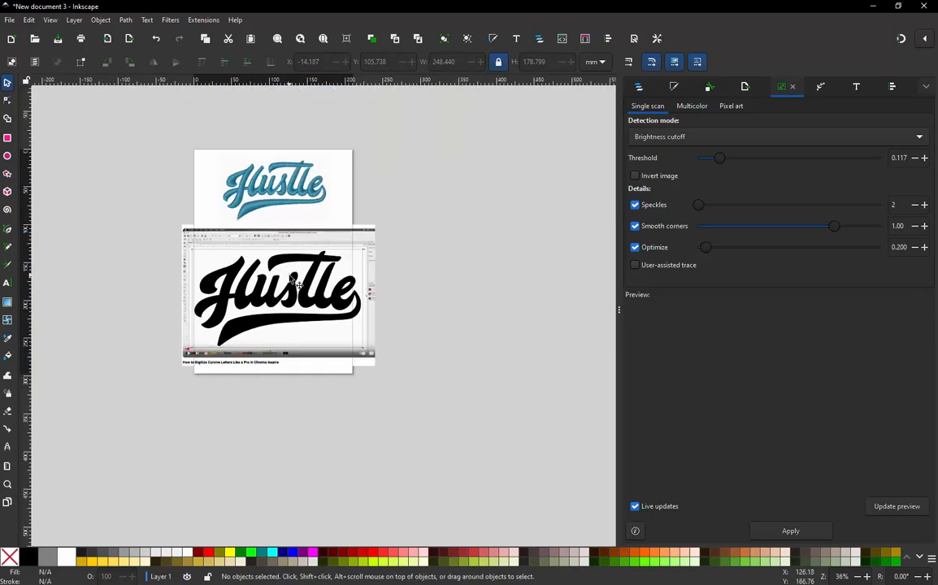
mouse_move(296, 270)
mouse_down()
mouse_move(444, 286)
mouse_move(505, 223)
mouse_move(520, 175)
mouse_up()
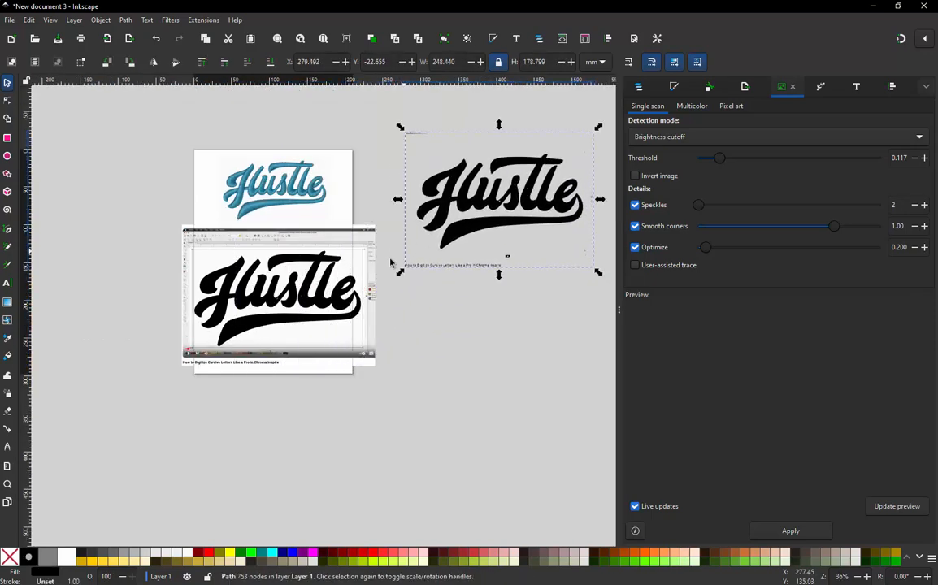
click(367, 299)
key(Delete)
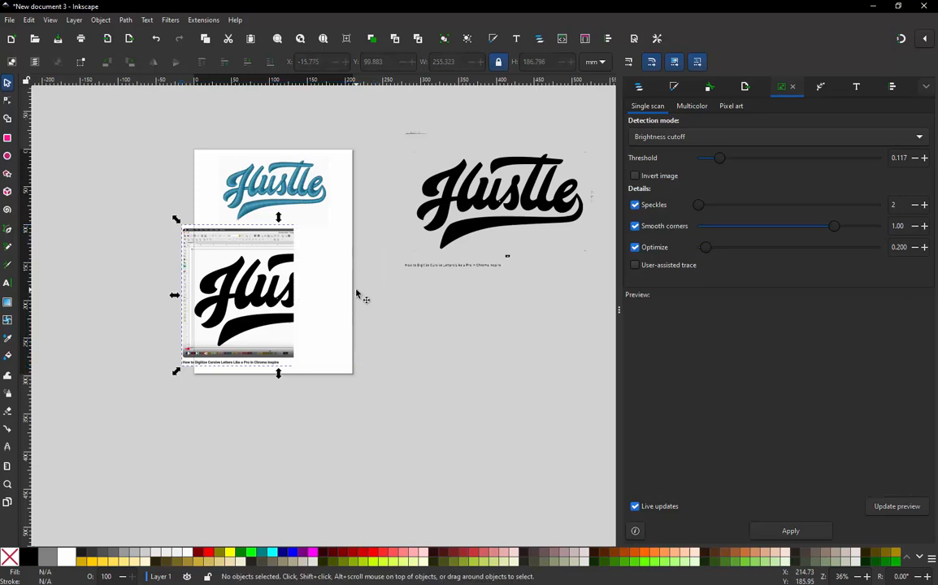
- Place the traced Hustle path on the page below the blue image, at about X -16 mm, Y 140 mm
drag(469, 241, 222, 358)
ctrl+scroll(314, 247, down, 1)
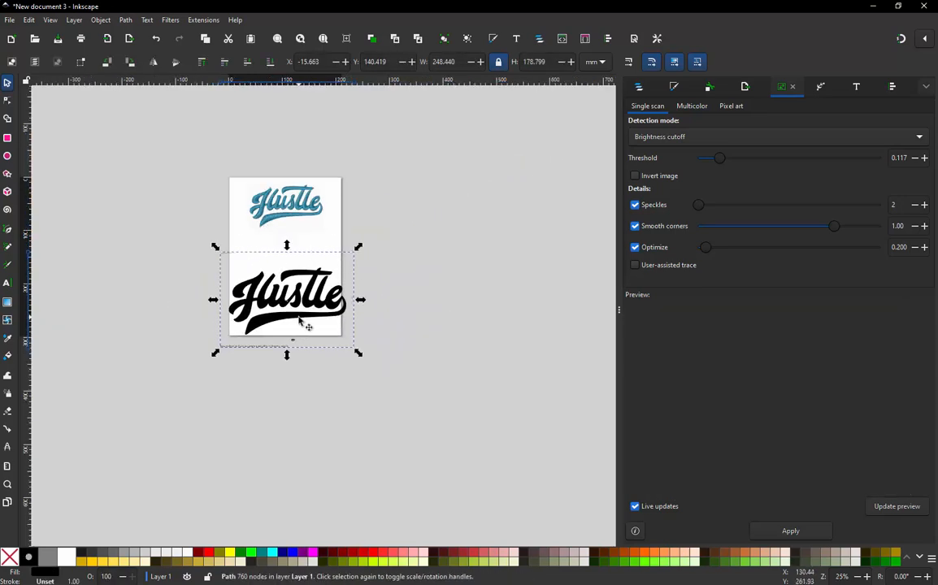
right_click(293, 315)
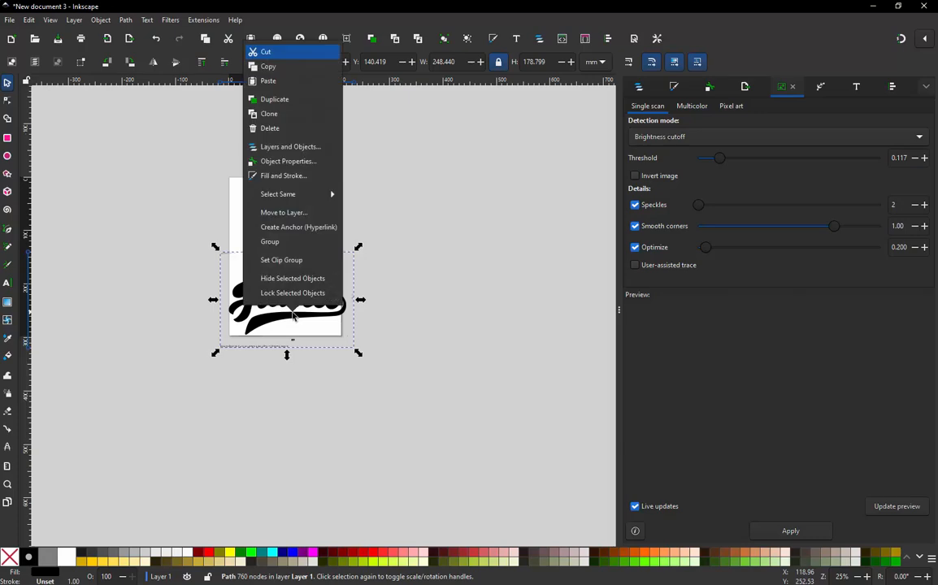
click(282, 389)
click(281, 384)
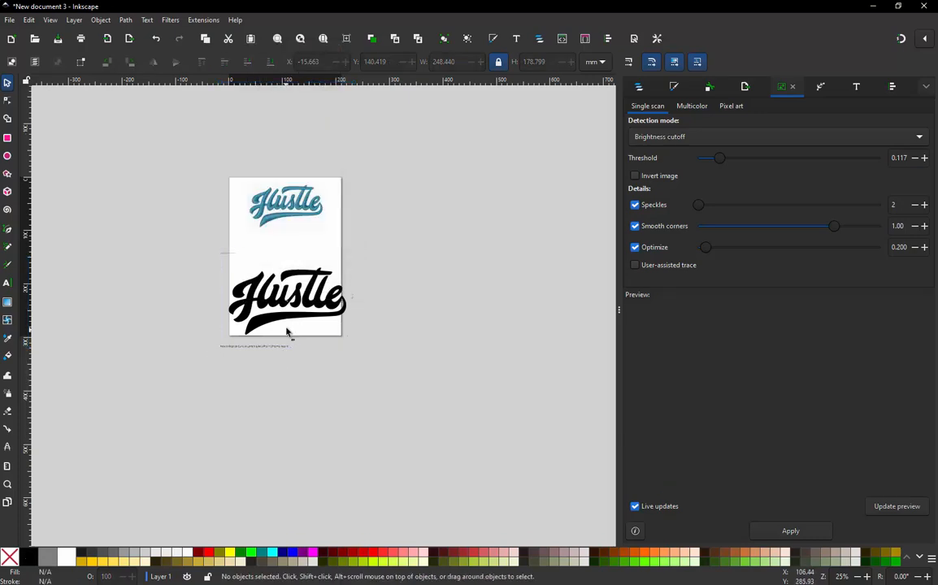
- Break the traced Hustle path apart into separate path objects
click(290, 322)
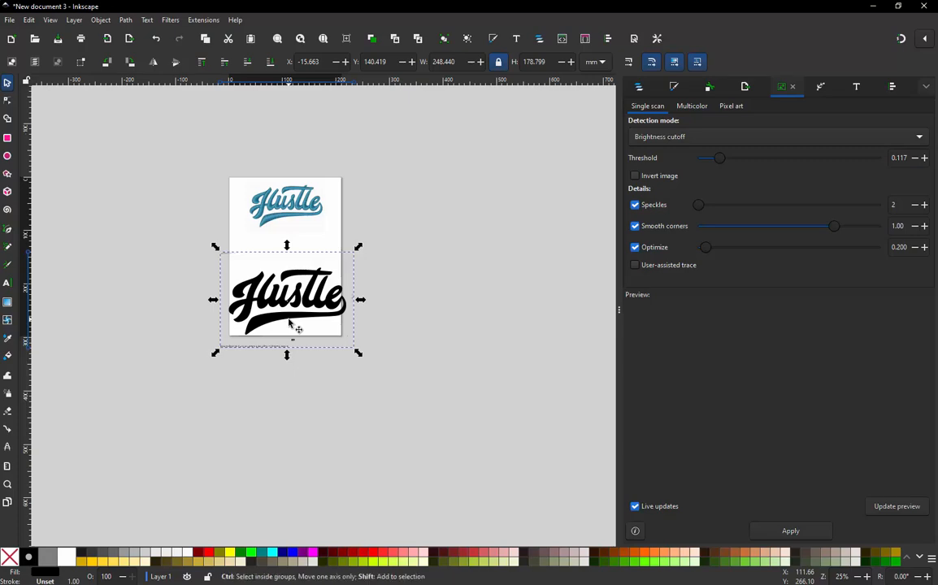
key(shift+ctrl+k)
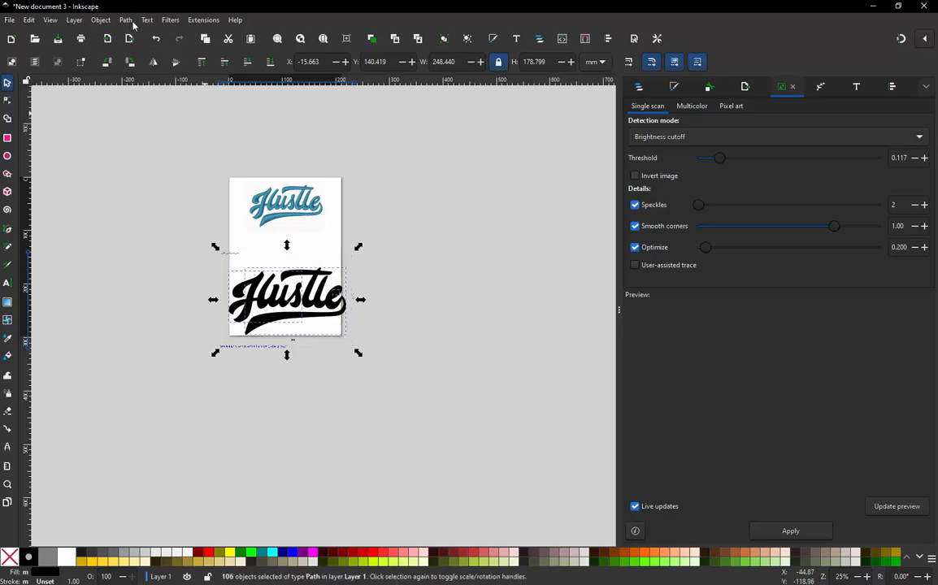
click(126, 19)
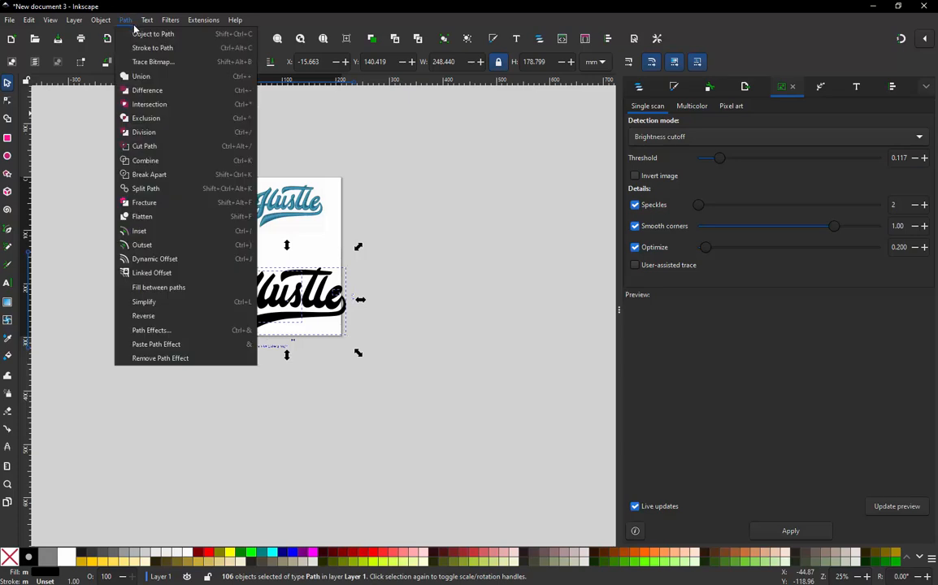
click(451, 241)
- Review the separated paths in the layers and objects list and clear the selection
click(639, 87)
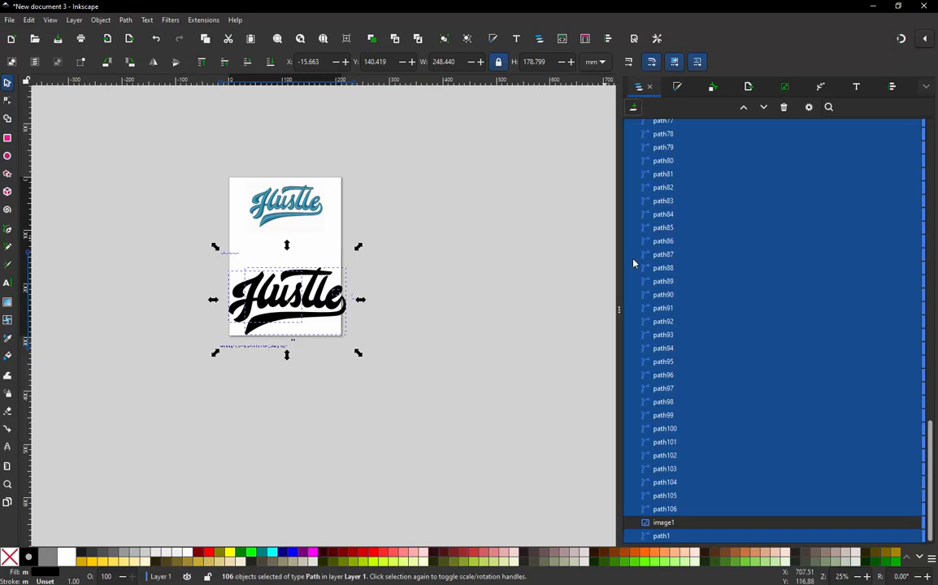
scroll(665, 386, up, 5)
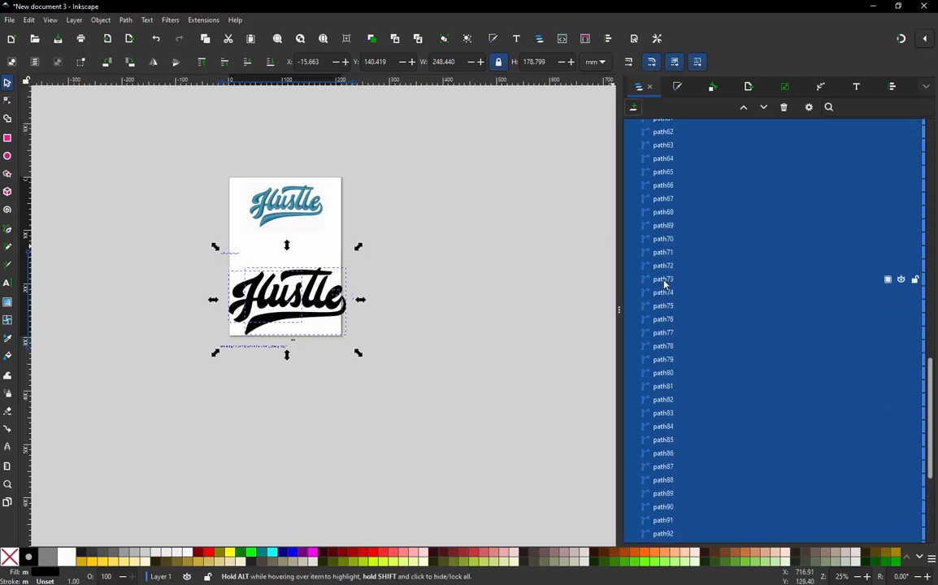
scroll(665, 282, up, 15)
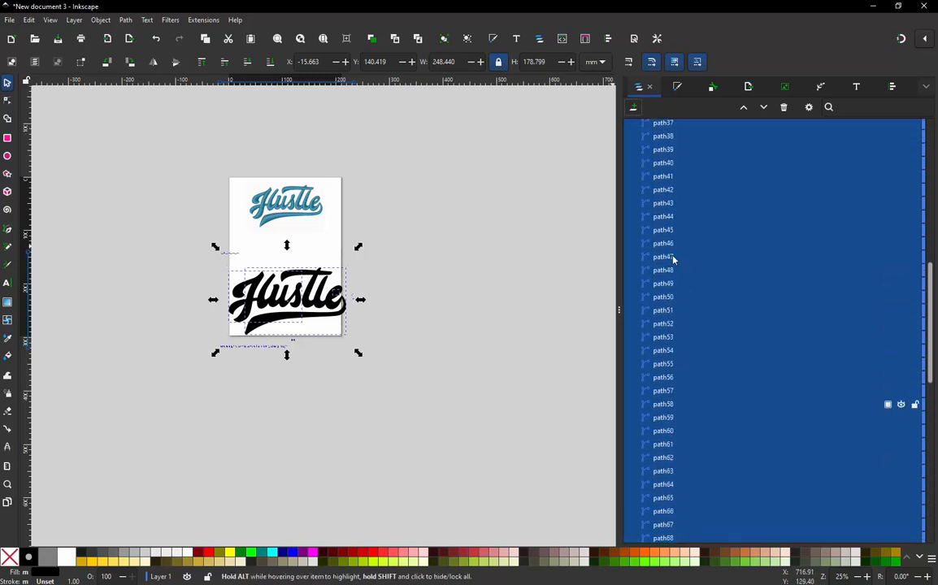
click(462, 272)
- Select the separated path that forms the letters Hus of the black lettering
ctrl+scroll(244, 305, up, 2)
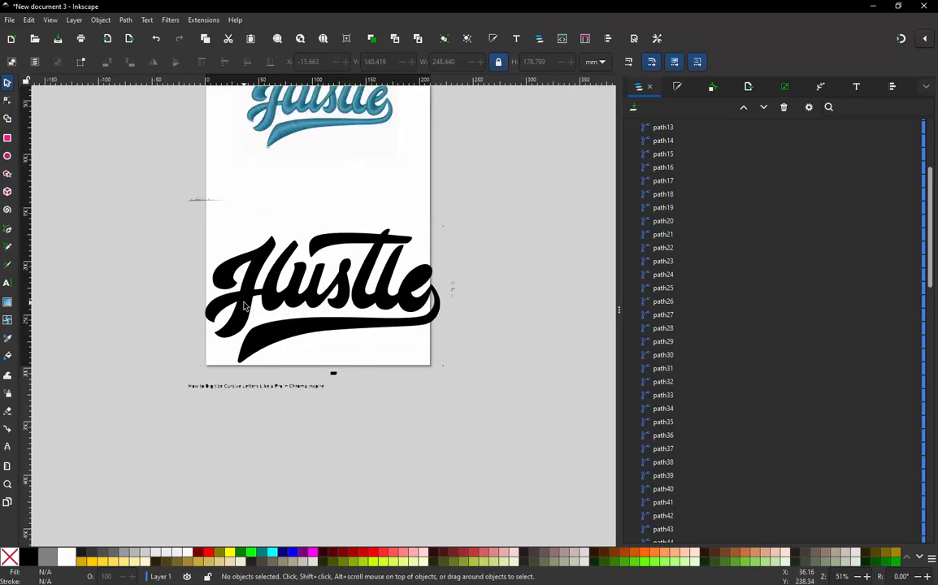
ctrl+scroll(244, 303, up, 1)
ctrl+scroll(244, 302, down, 1)
click(266, 249)
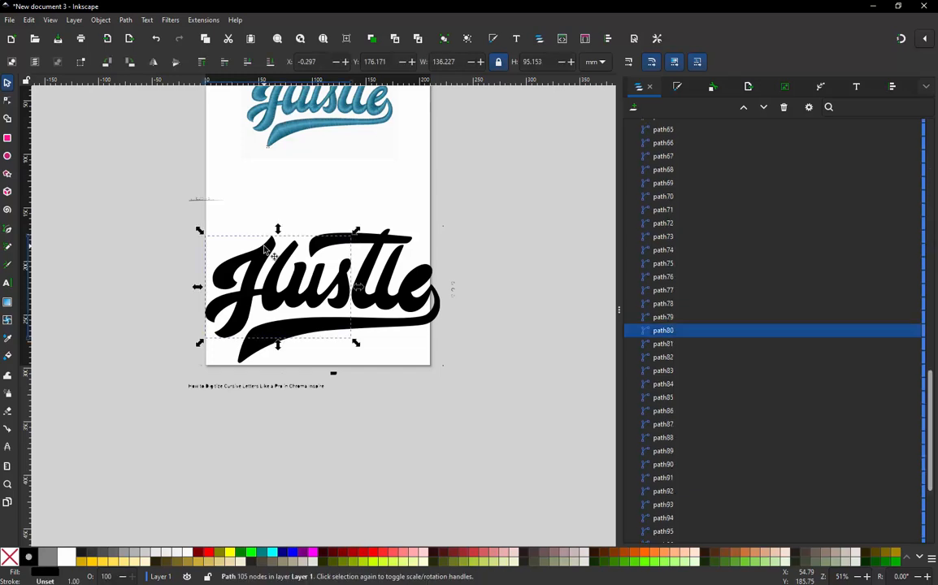
- Try moving the Hus path and the tle-with-swoosh path apart one at a time, undoing each move
drag(265, 252, 133, 251)
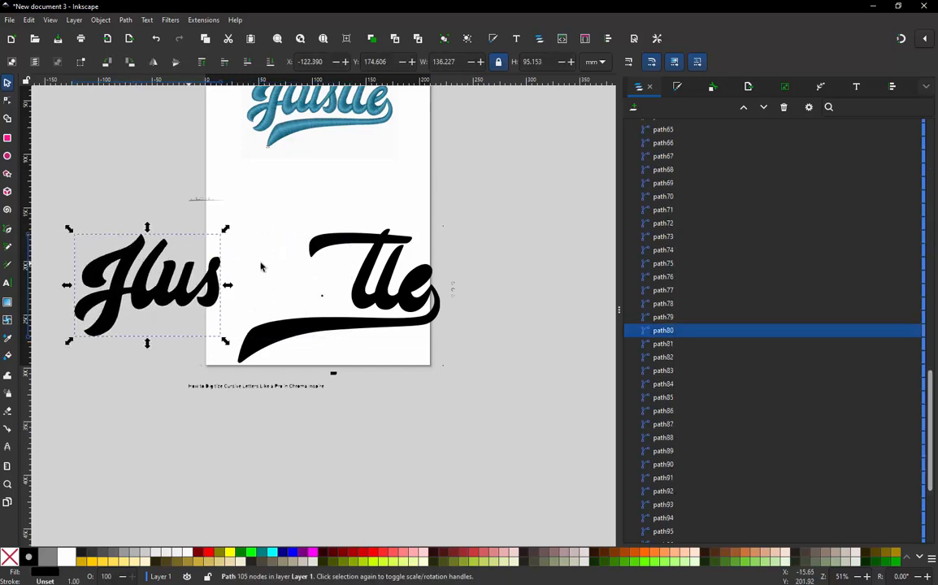
key(ctrl+z)
drag(372, 265, 507, 273)
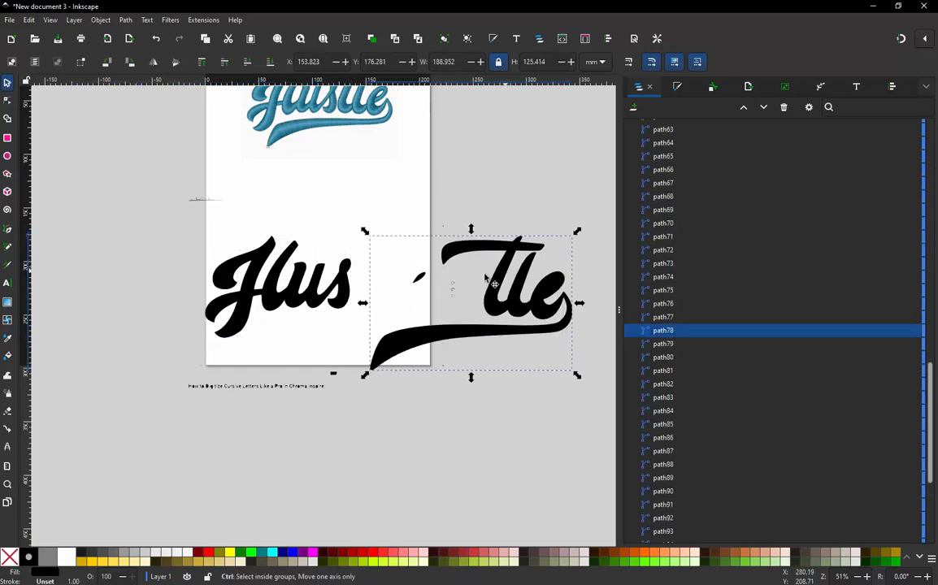
key(ctrl+z)
- Combine the Hus path and the tle-with-swoosh path into one path, then test-move the lettering and undo that move
click(448, 247)
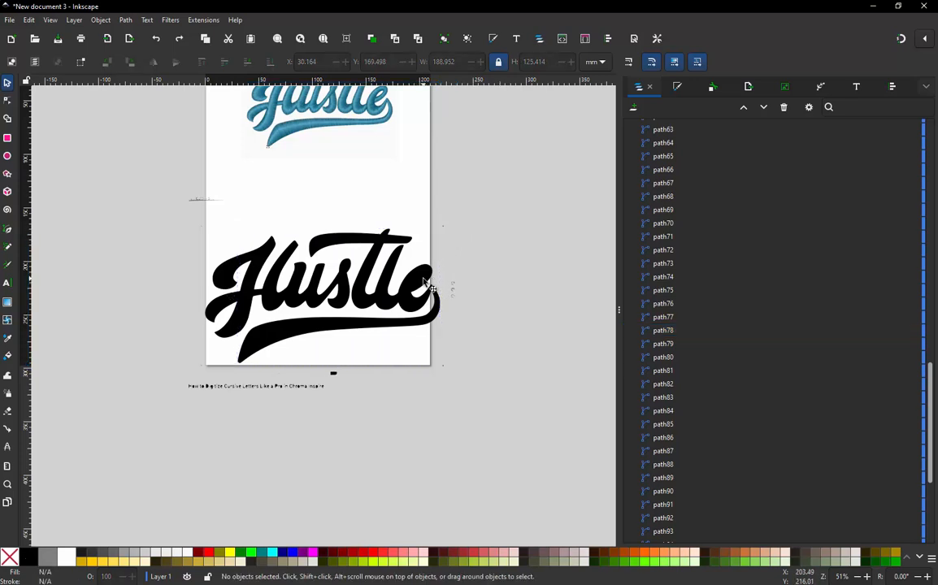
mouse_move(472, 263)
mouse_down()
mouse_move(402, 286)
mouse_move(411, 288)
mouse_move(224, 291)
mouse_up()
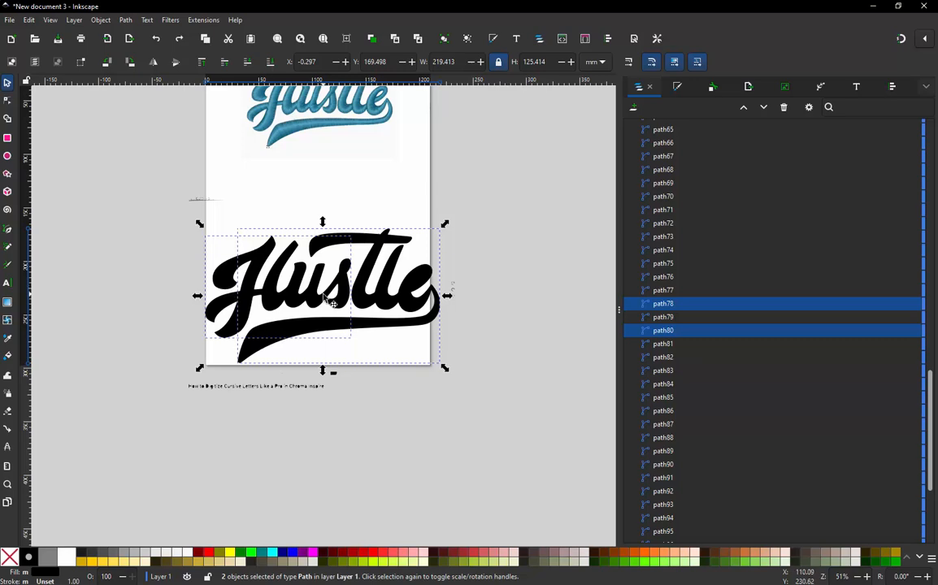
key(ctrl+k)
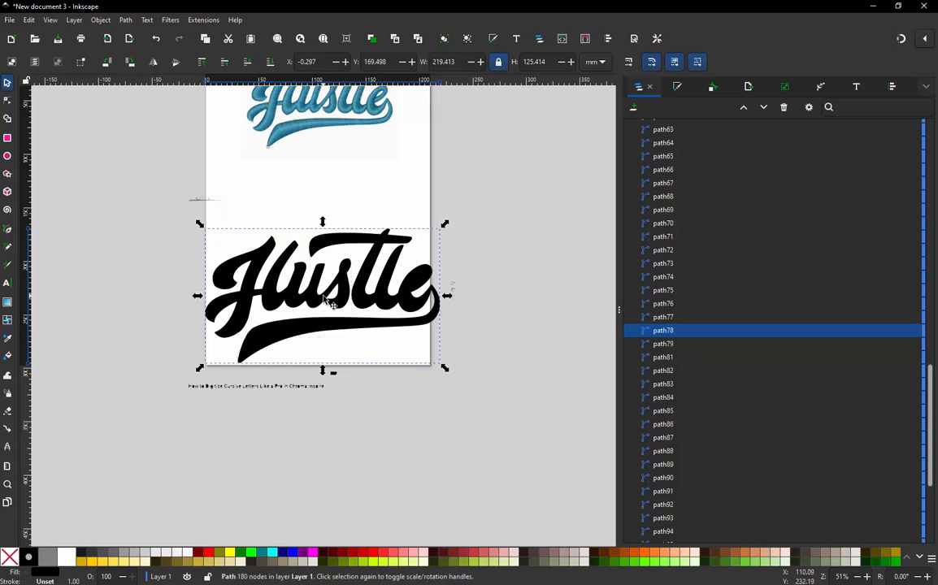
drag(387, 289, 410, 271)
key(ctrl+z)
- Combine the Hustle lettering with the small path inside the e, then test-move the result and undo that move
click(480, 279)
mouse_move(477, 283)
mouse_down()
mouse_move(430, 269)
mouse_move(358, 277)
mouse_move(360, 285)
mouse_up()
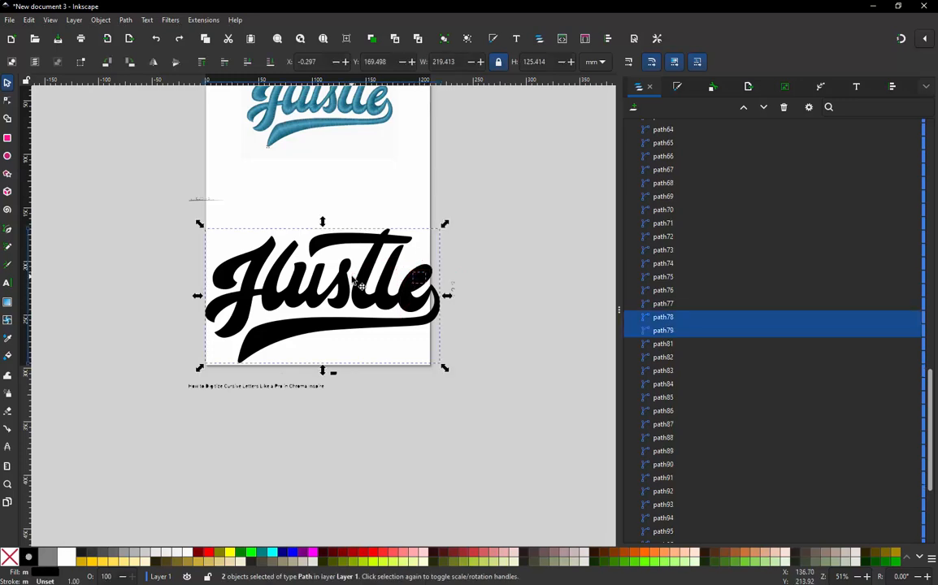
key(ctrl)
key(ctrl+k)
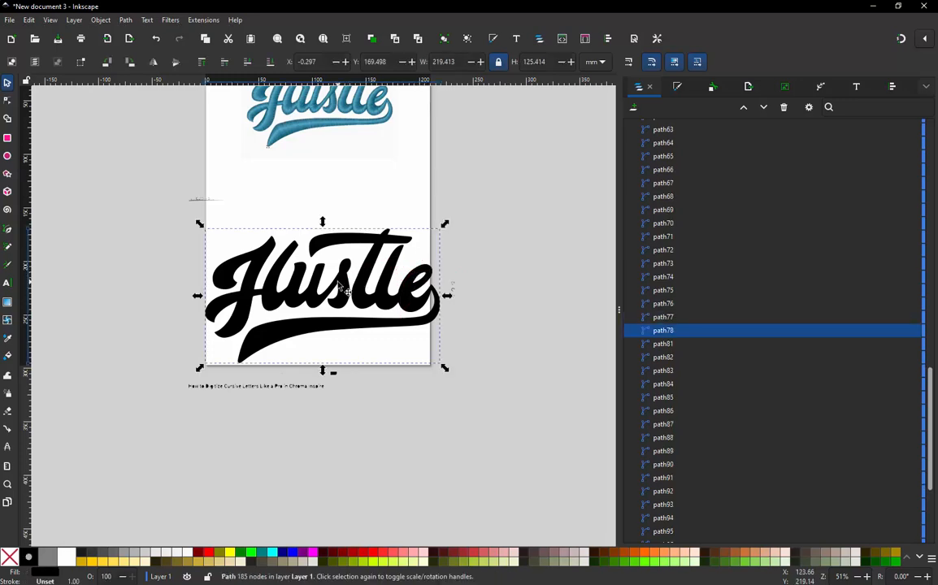
drag(338, 282, 222, 304)
key(ctrl+z)
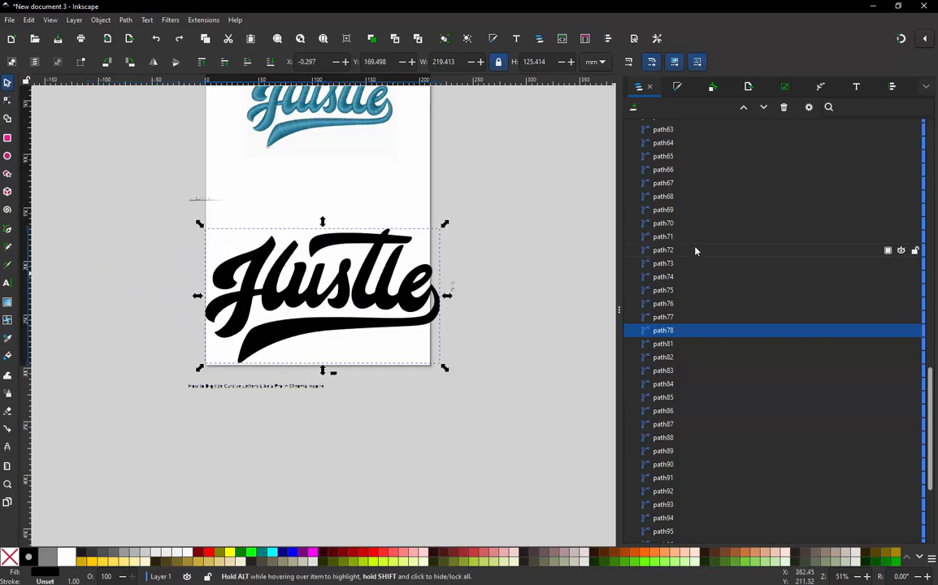
- Delete the stray traced paths path2 through path77, including the small caption text below the page
click(666, 317)
scroll(675, 268, up, 15)
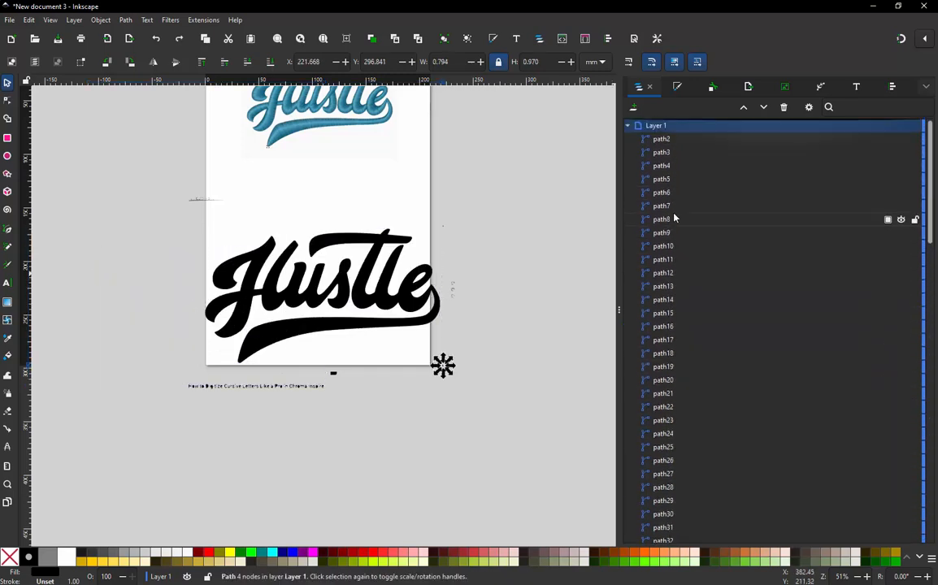
shift+click(662, 140)
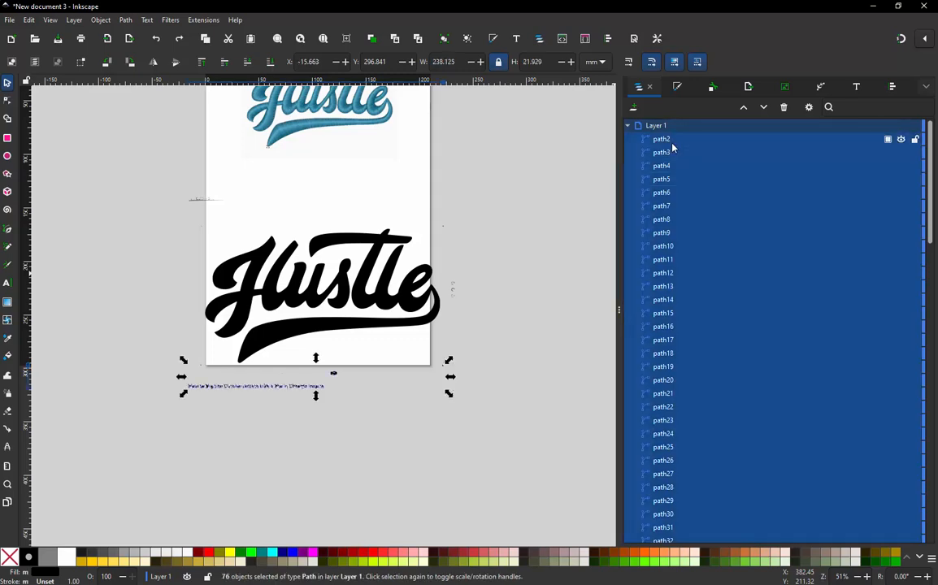
key(Delete)
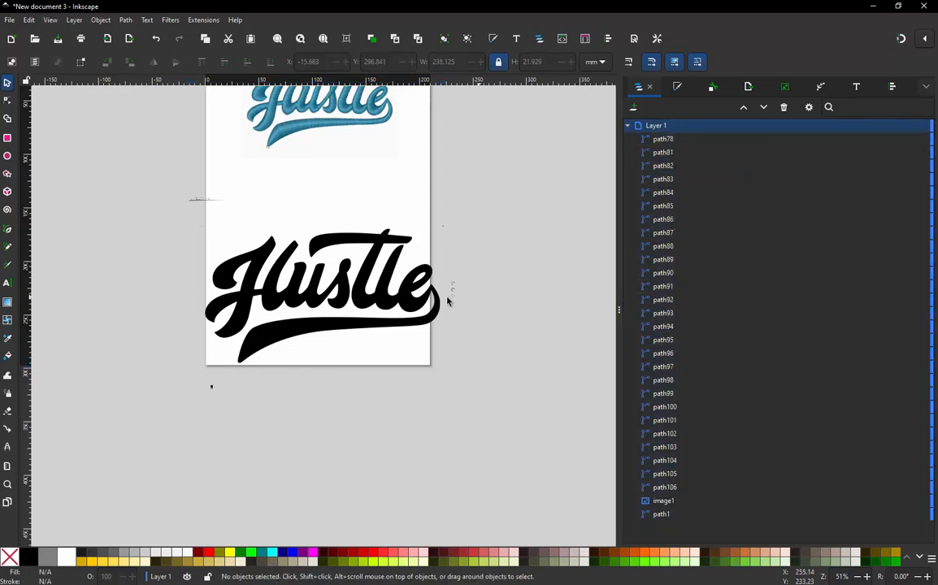
- Delete the remaining stray paths, path81 through path106 and path1, keeping only the Hustle path and the blue image
click(663, 140)
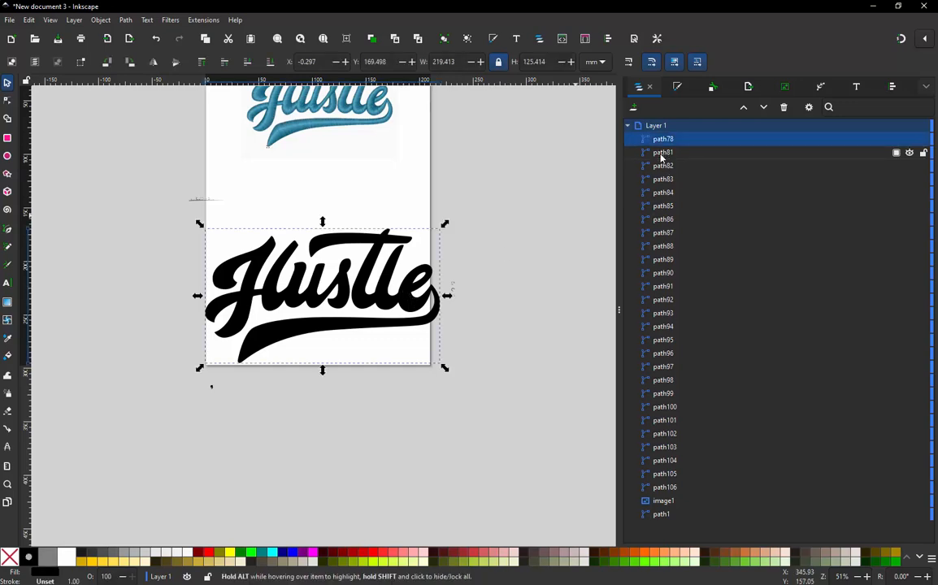
click(661, 154)
shift+click(668, 515)
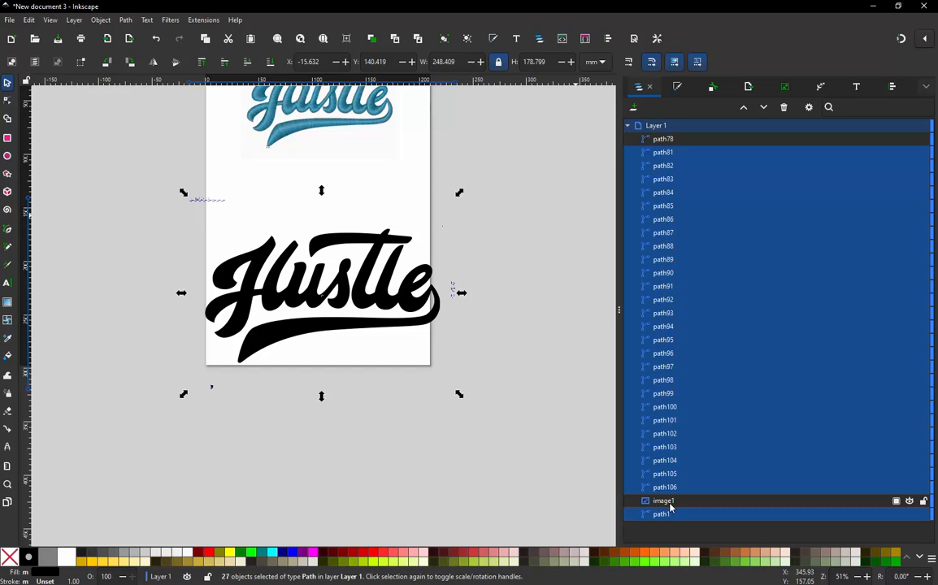
key(Delete)
click(675, 156)
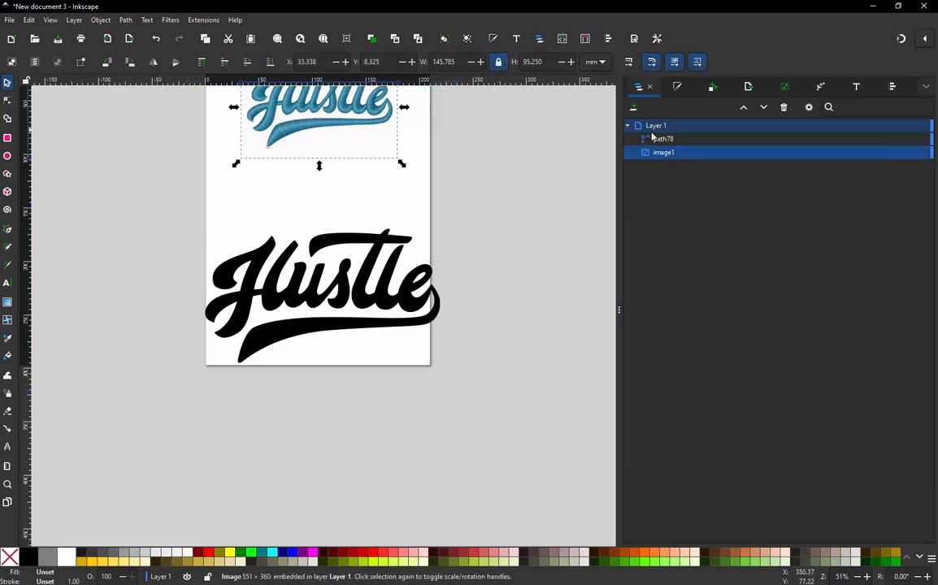
click(665, 139)
click(469, 226)
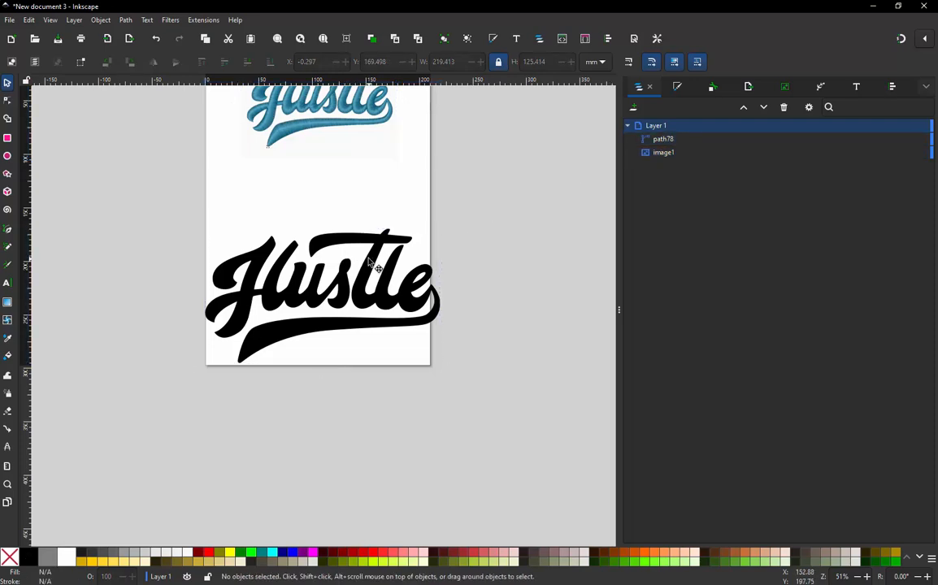
- Switch the measurement unit to inches and scale the black Hustle path proportionally to a height of 2.25 in
drag(367, 261, 363, 260)
scroll(364, 261, down, 1)
scroll(259, 319, up, 2)
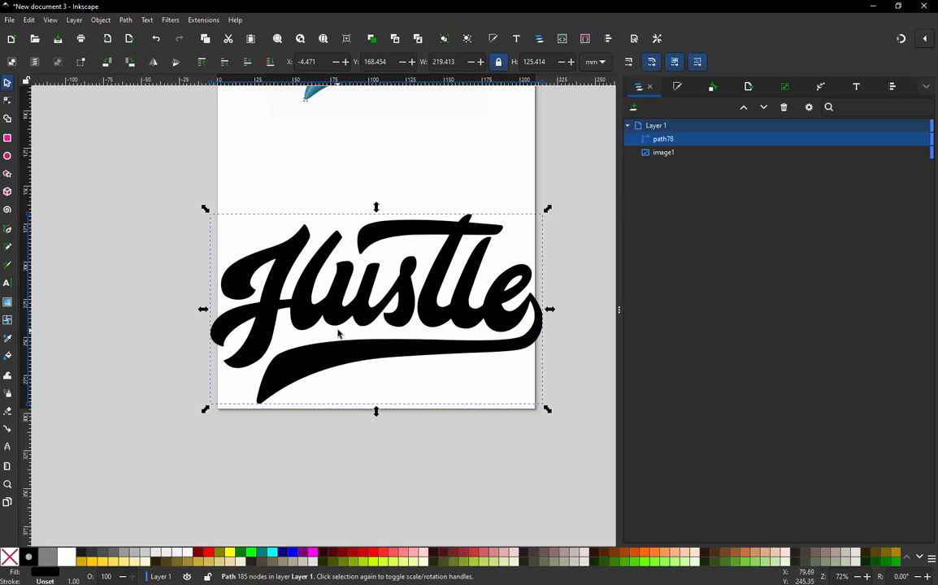
click(602, 63)
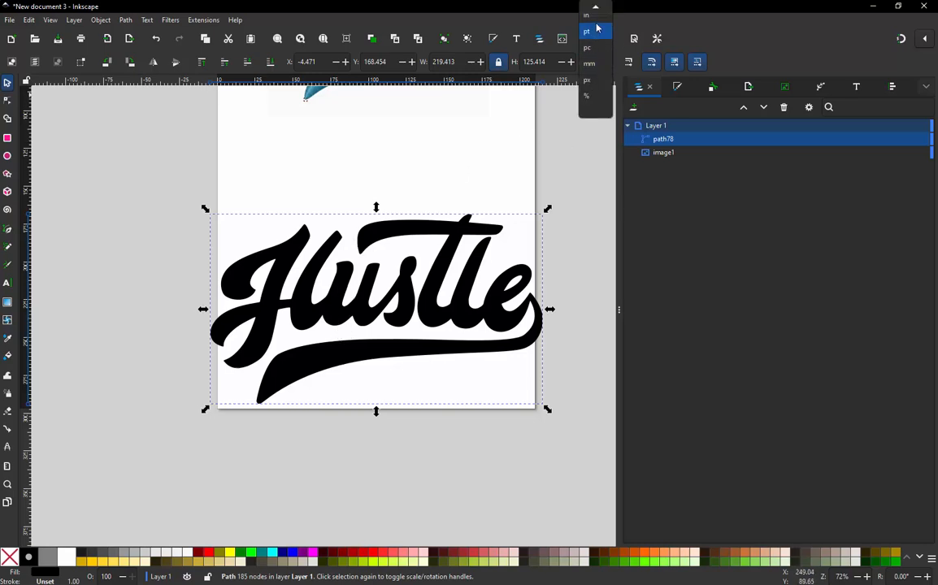
click(594, 31)
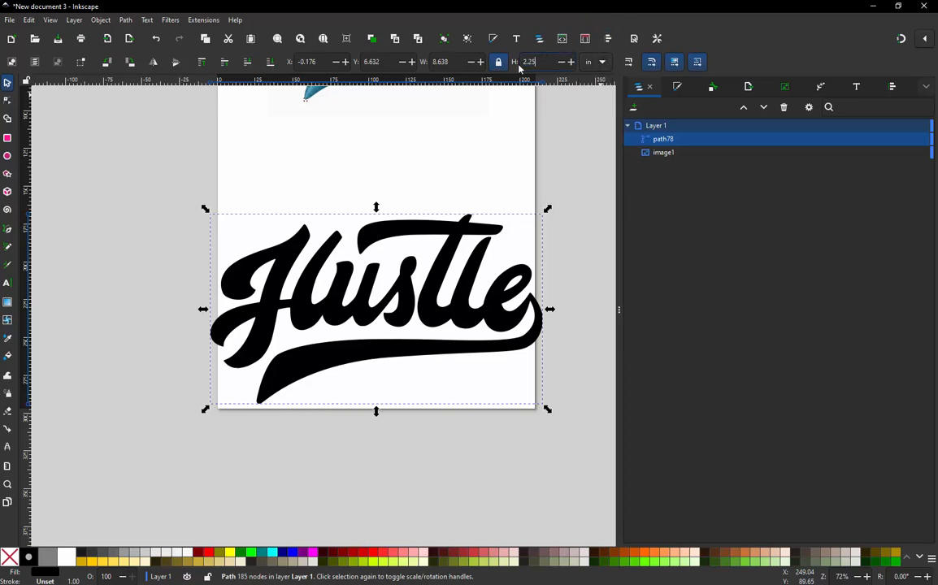
key(Return)
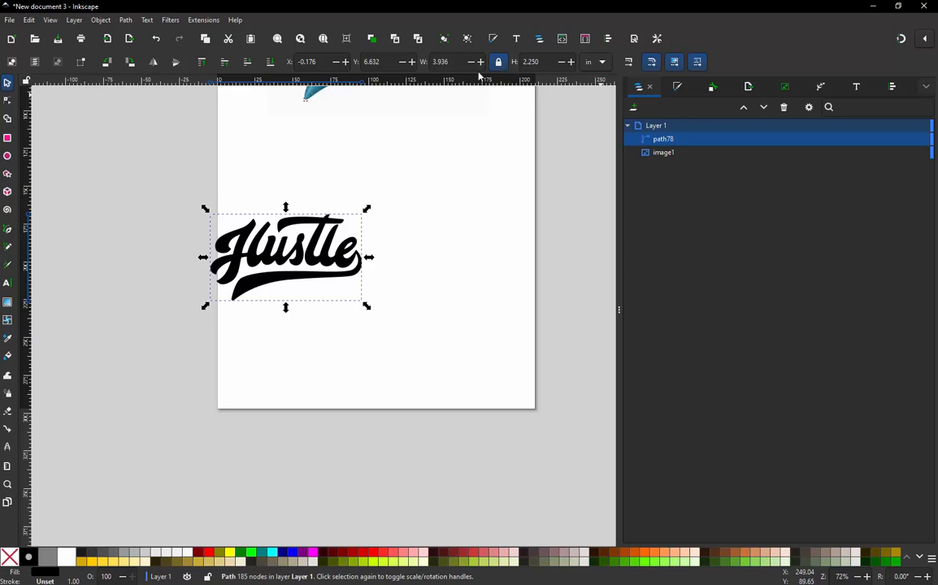
- Move the resized Hustle path to about X 1.99 in, Y 6.75 in and clear the selection
drag(298, 250, 381, 255)
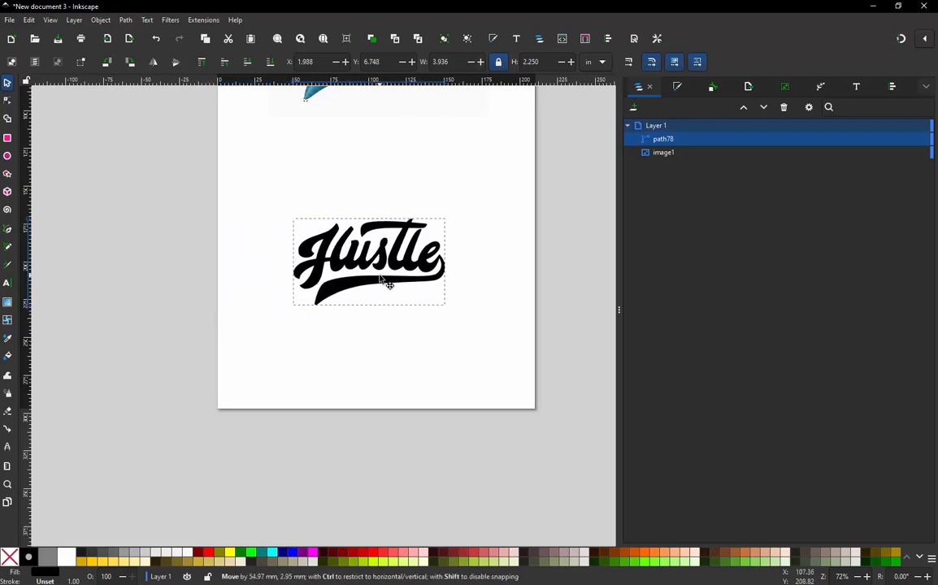
scroll(381, 255, up, 2)
scroll(341, 345, down, 1)
scroll(342, 346, up, 2)
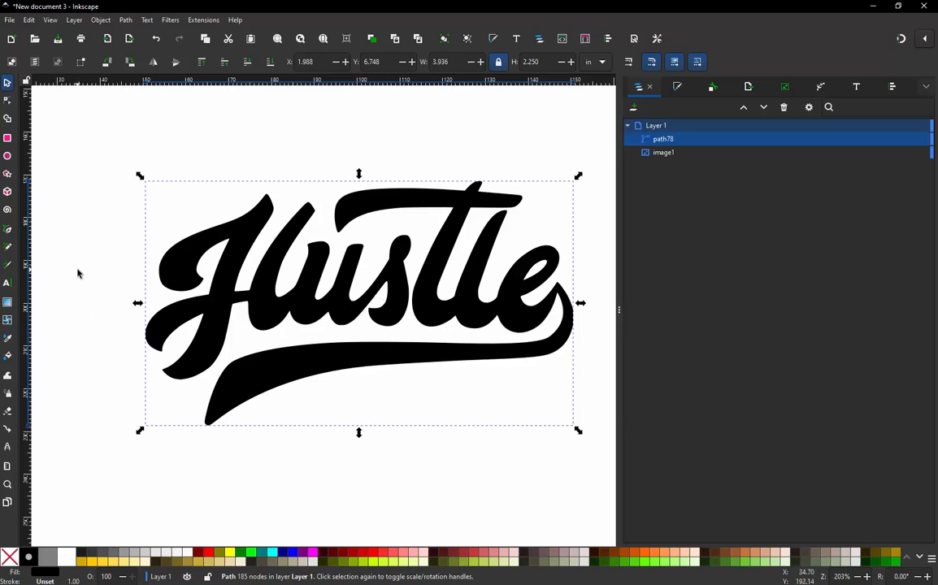
click(78, 274)
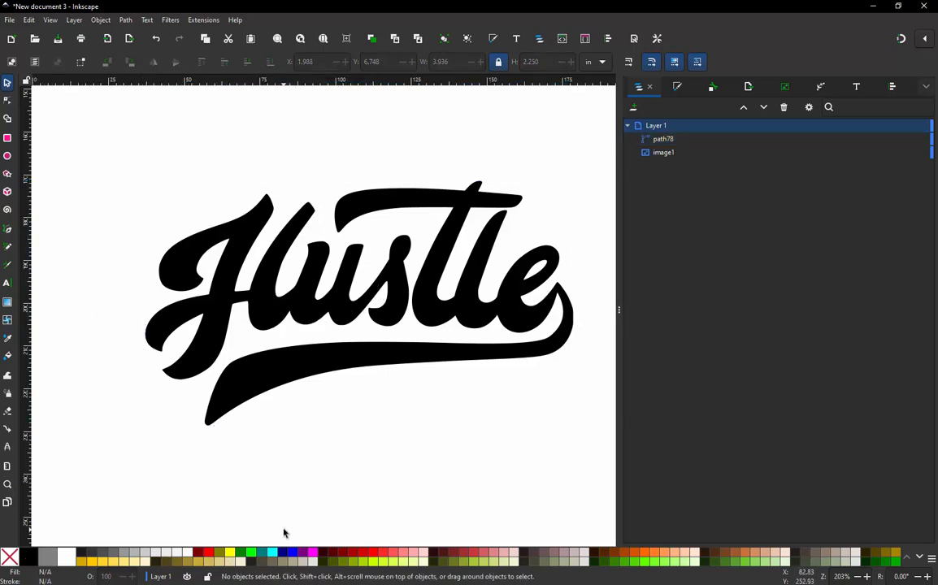
- Examine the stroke overlaps and stitch directions in the blue stitched Hustle image and compare them with the black lettering
scroll(281, 339, down, 3)
scroll(367, 130, up, 3)
scroll(317, 273, up, 1)
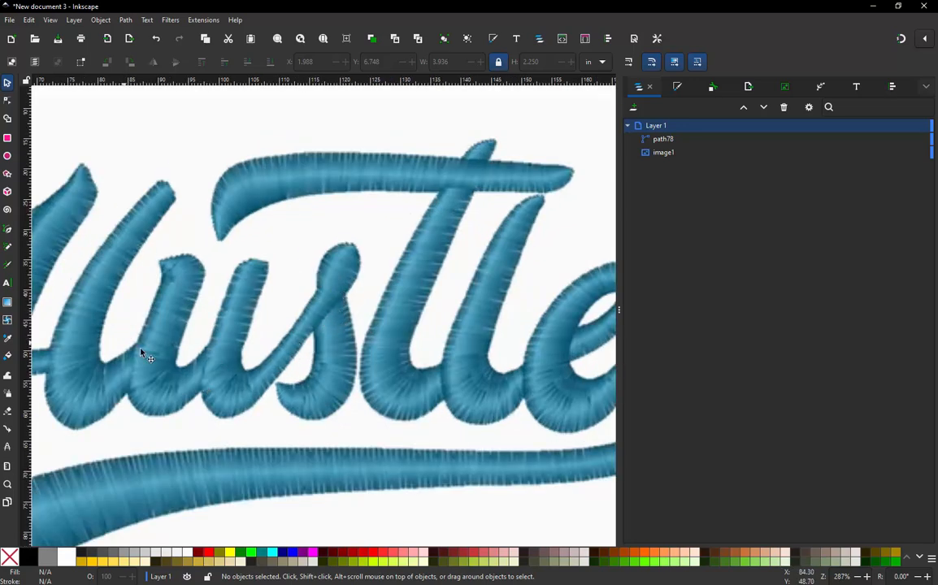
scroll(378, 238, down, 1)
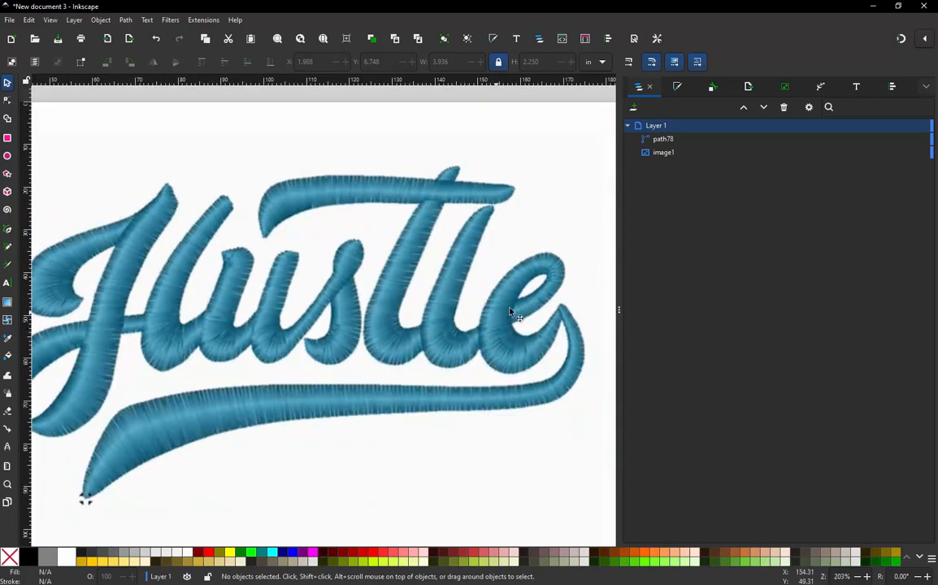
scroll(168, 256, down, 2)
scroll(193, 297, down, 1)
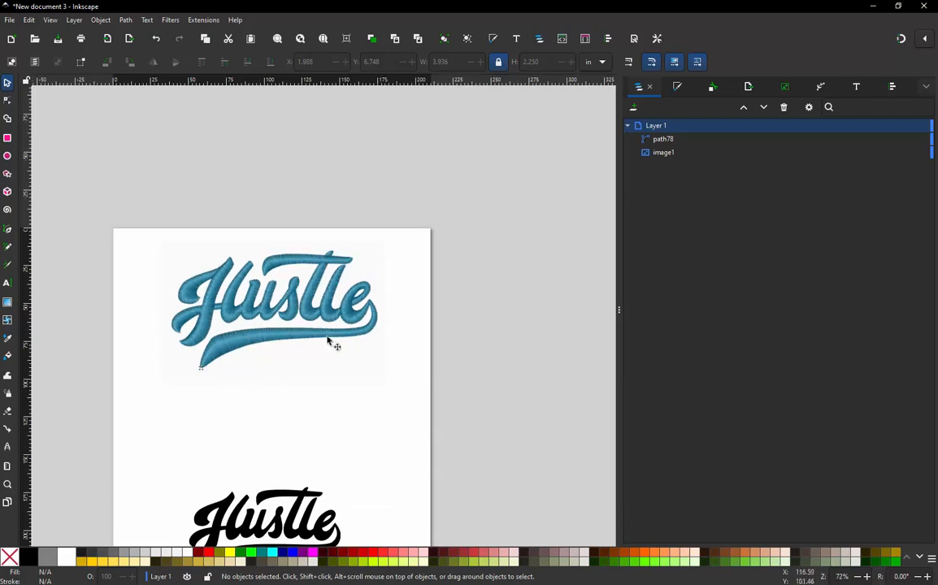
scroll(357, 334, down, 1)
scroll(289, 496, up, 3)
scroll(286, 508, up, 1)
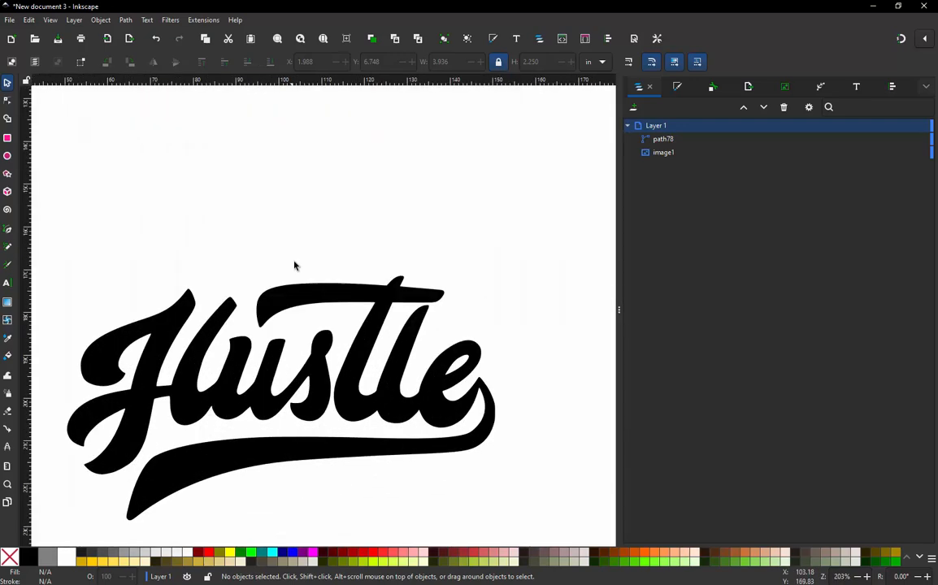
scroll(294, 266, down, 1)
scroll(268, 428, up, 1)
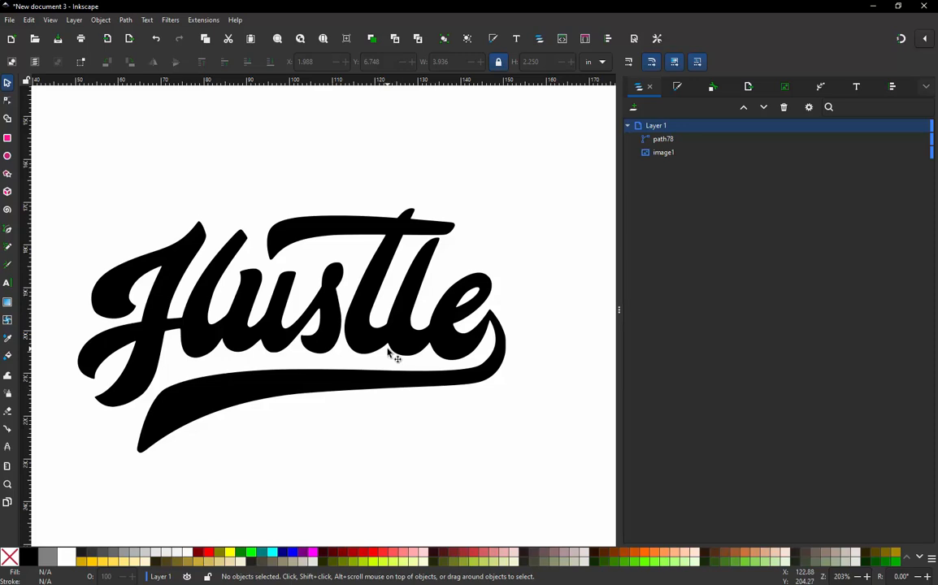
- Activate the Pen tool for the H's crossbar junction and enable snapping
scroll(87, 350, up, 2)
scroll(87, 350, up, 1)
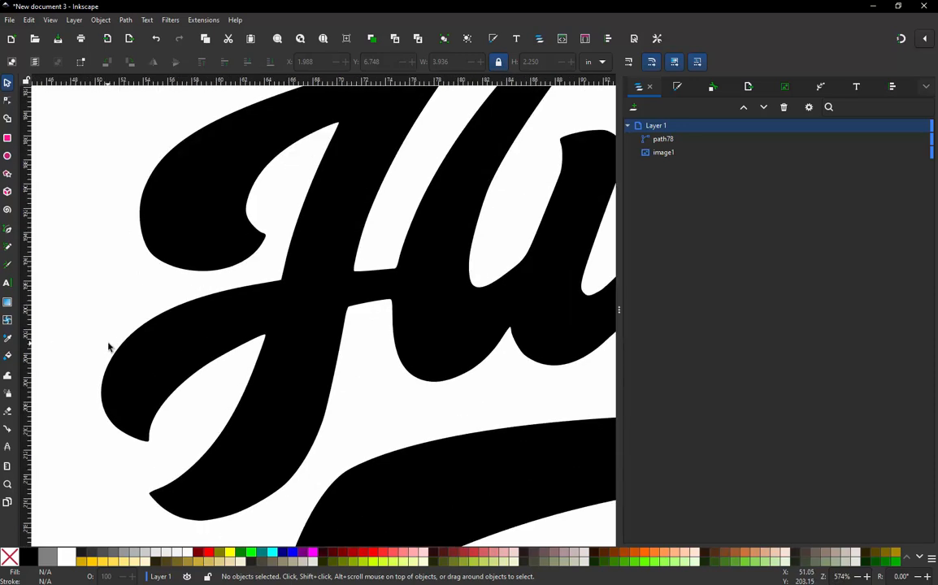
key(b)
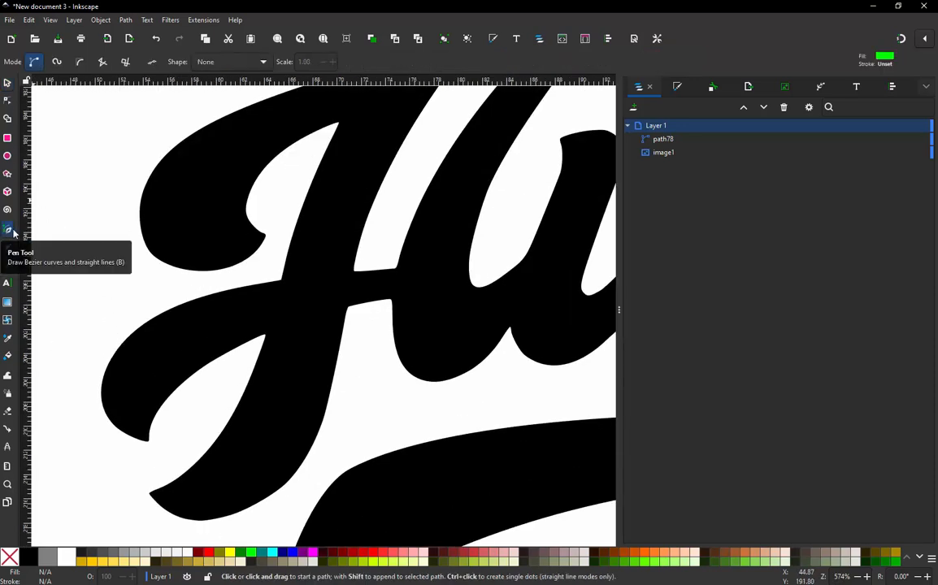
scroll(272, 382, down, 1)
scroll(258, 345, up, 1)
scroll(259, 344, up, 1)
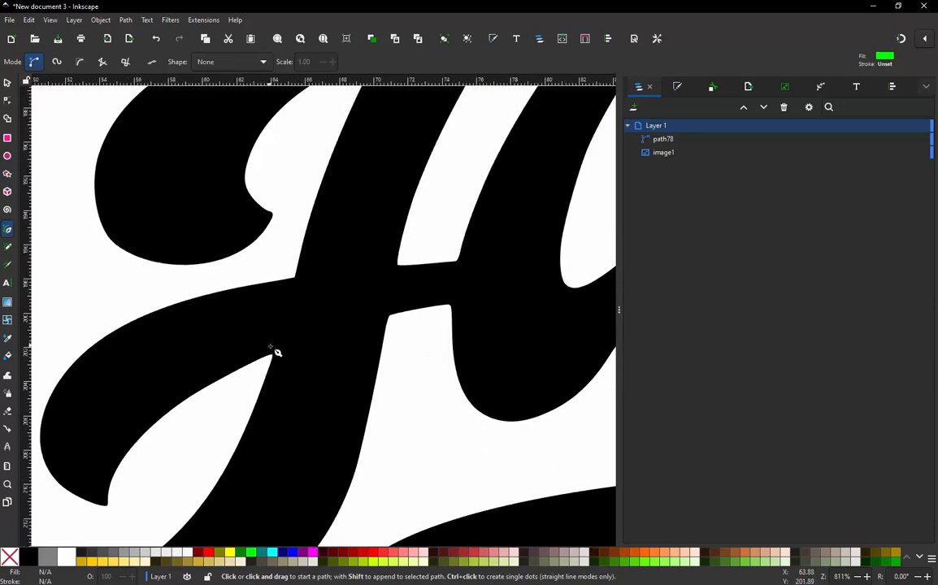
scroll(274, 352, up, 1)
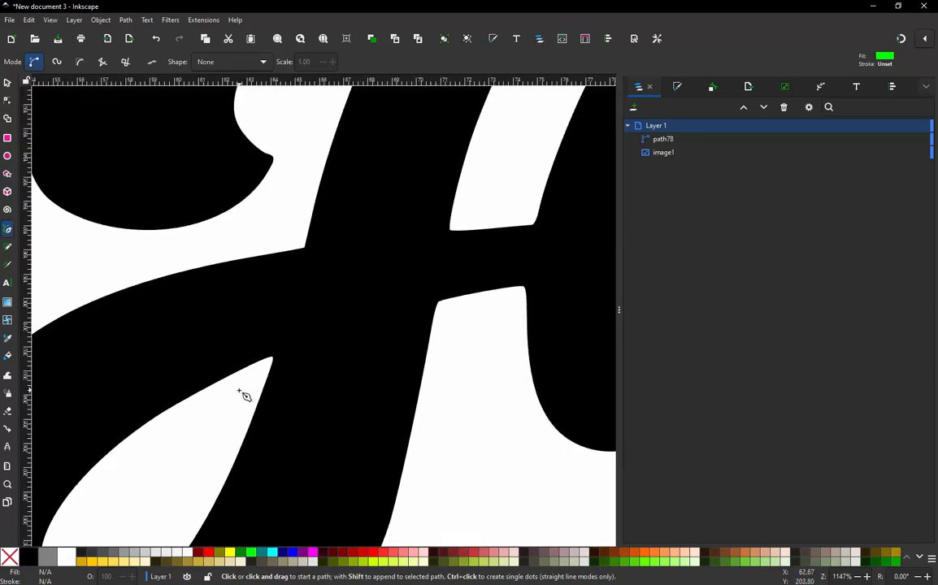
click(903, 40)
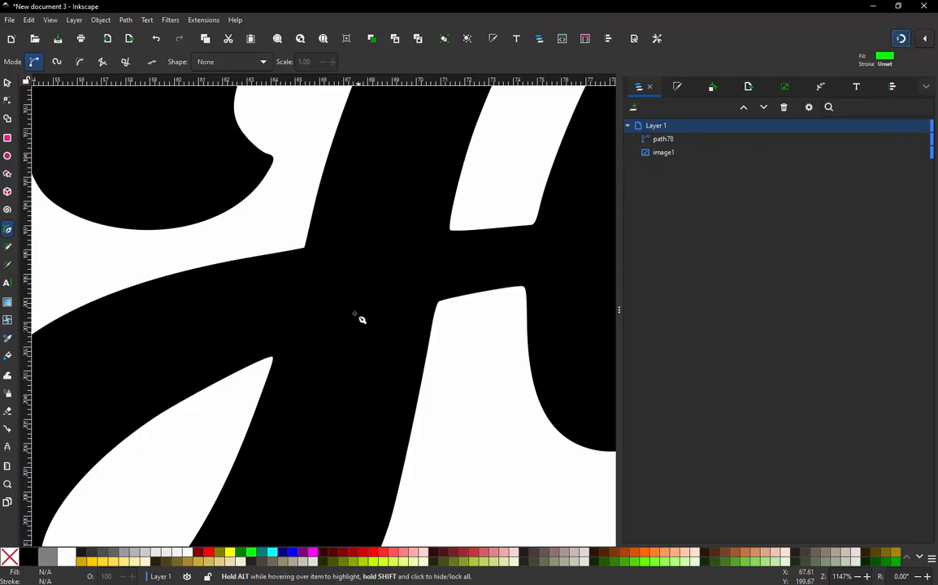
- Draw a narrow four-point shape across the H's left crossbar arm, snapping its inner edge to the corners where the arm meets the stem
click(211, 417)
scroll(269, 373, up, 2)
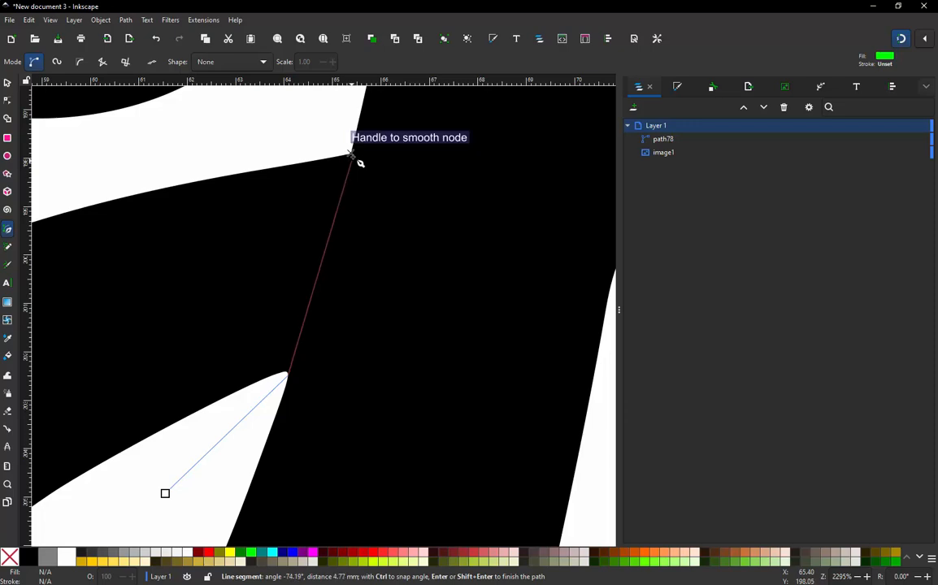
click(353, 154)
double_click(302, 120)
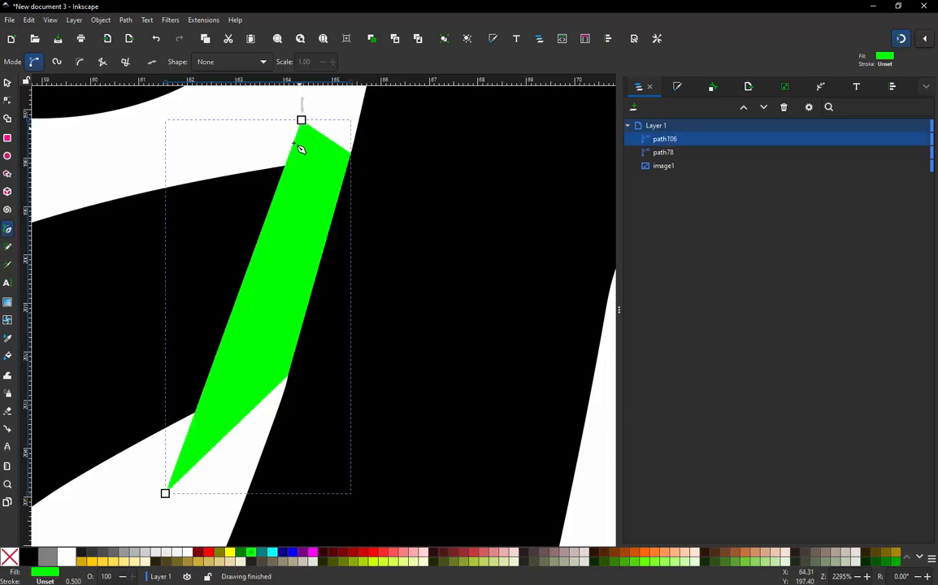
scroll(268, 248, down, 2)
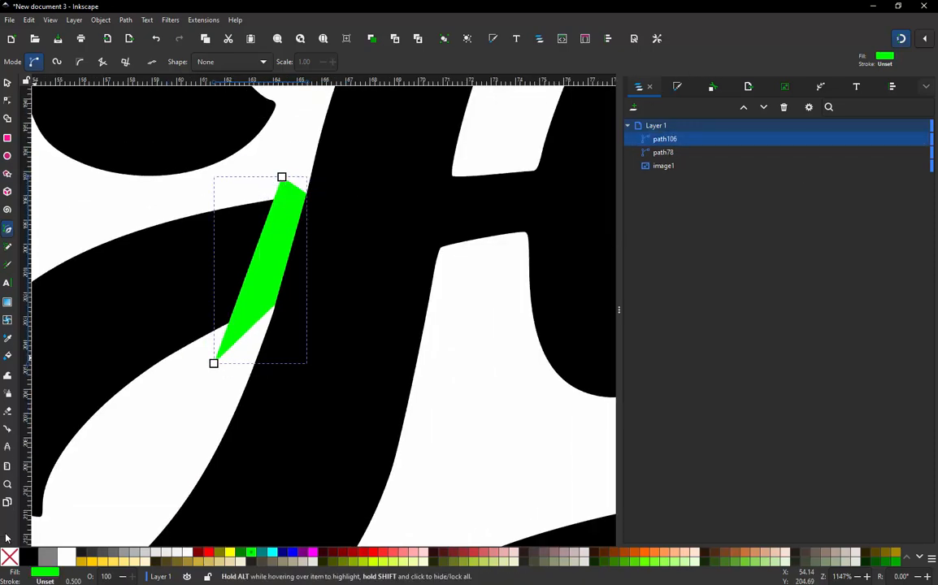
- Remove the fill from the path across the H's left crossbar arm and give it an aqua (#00FFFF) stroke
click(9, 559)
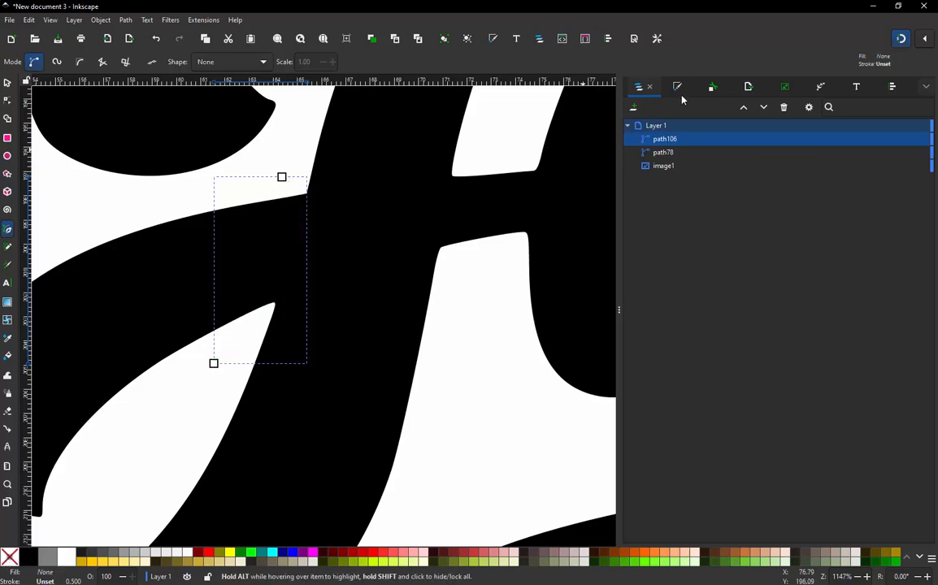
shift+click(252, 552)
scroll(288, 366, down, 1)
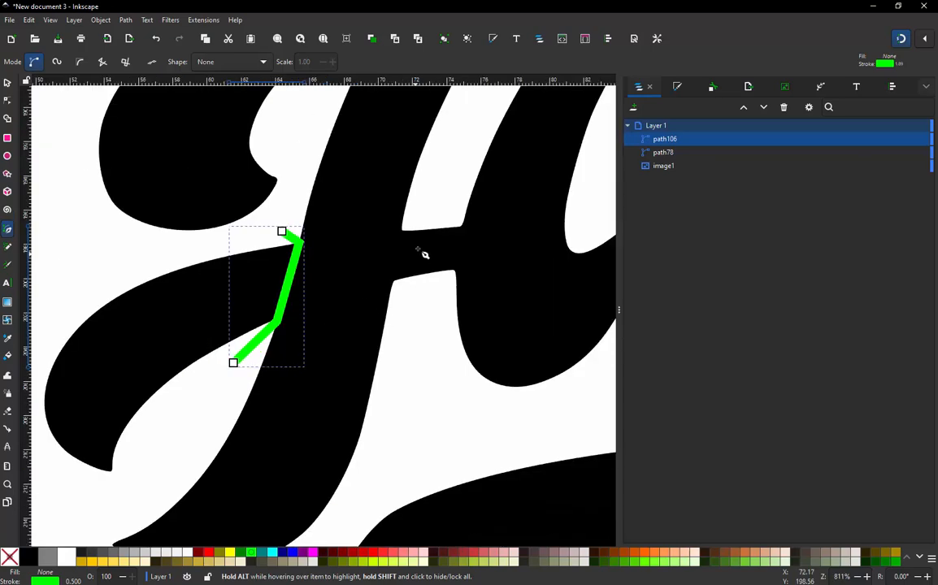
scroll(421, 252, up, 2)
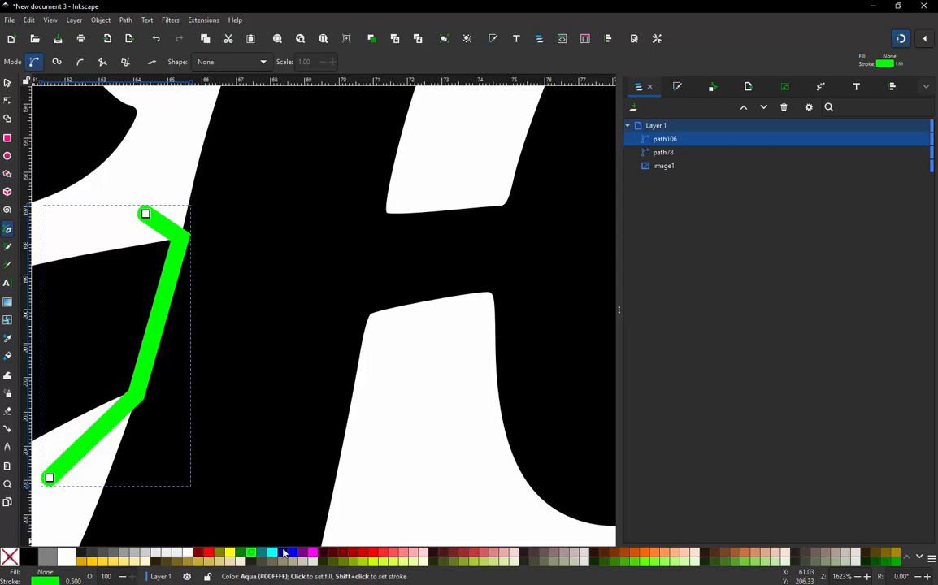
shift+click(272, 554)
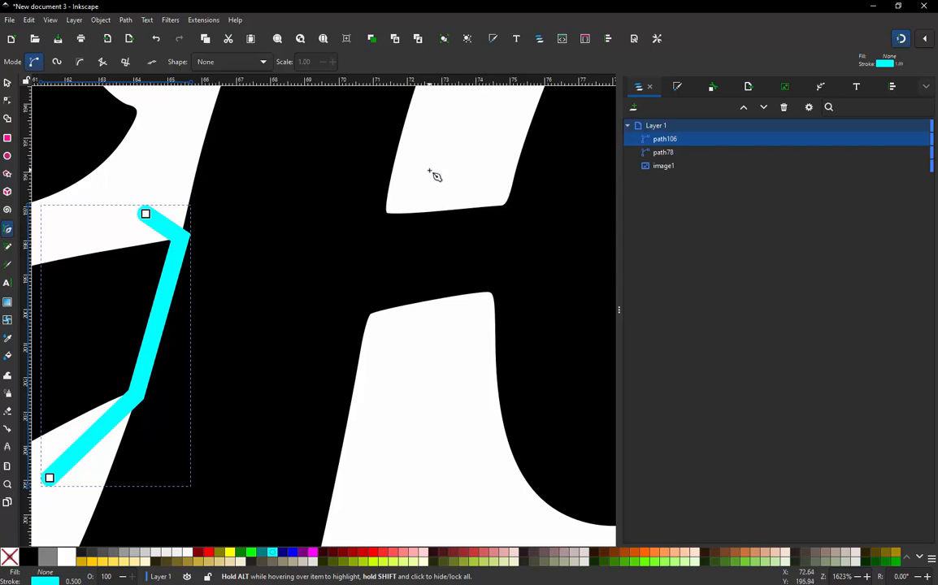
- Draw an open cut line where the H's crossbar leaves the left stem, snapped to both corners with its ends extending into the white areas
drag(429, 171, 388, 213)
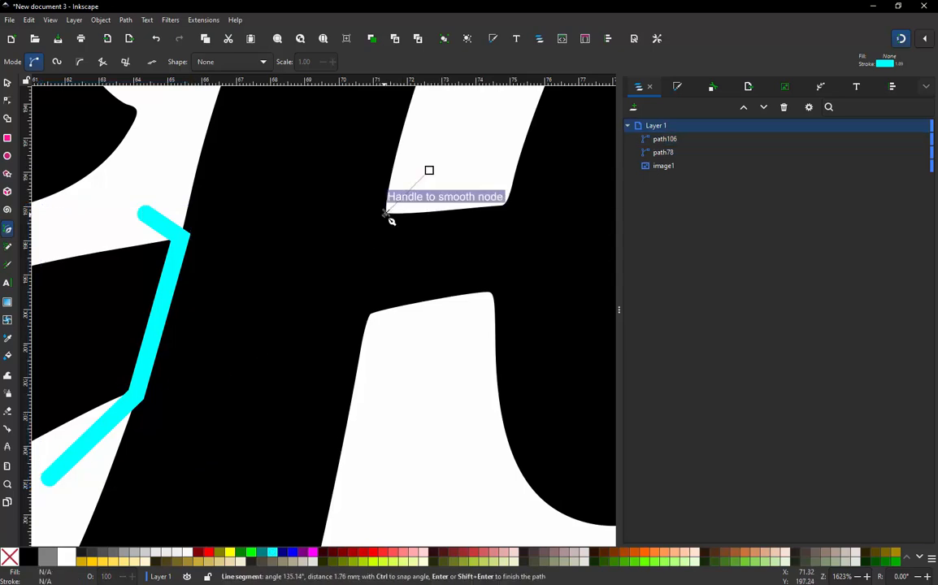
click(370, 315)
double_click(388, 392)
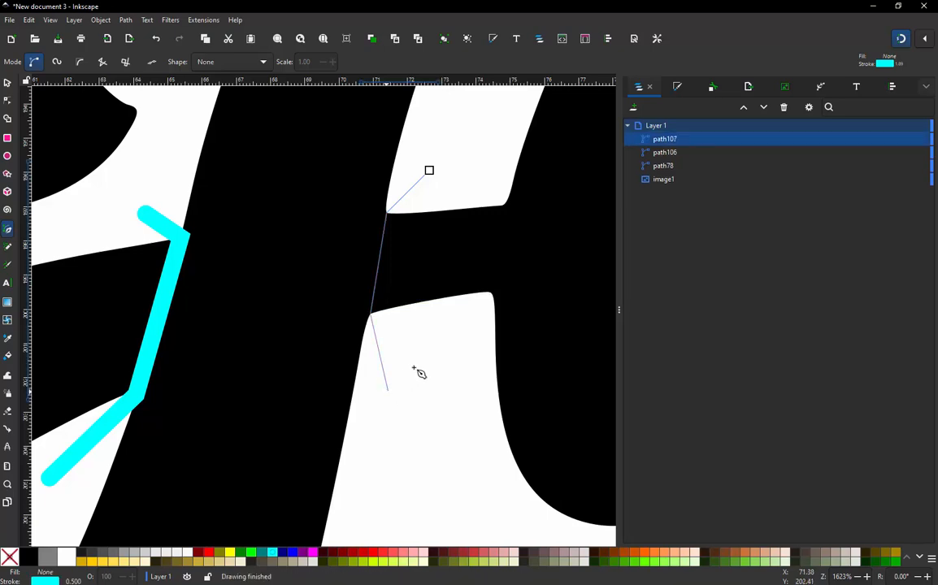
- Draw an open cut line where the H's crossbar meets the right stem, snapped at both crossbar edges and running past them
click(452, 354)
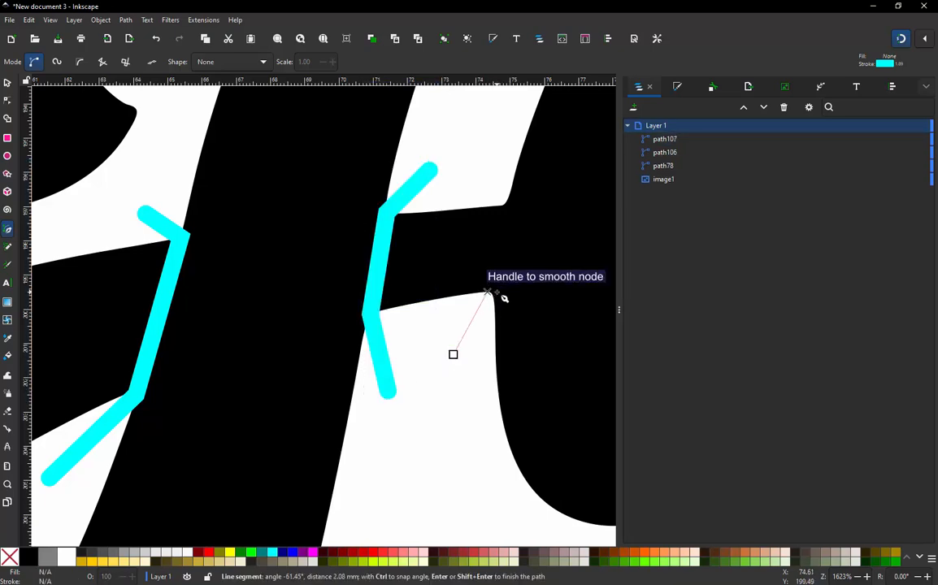
click(487, 292)
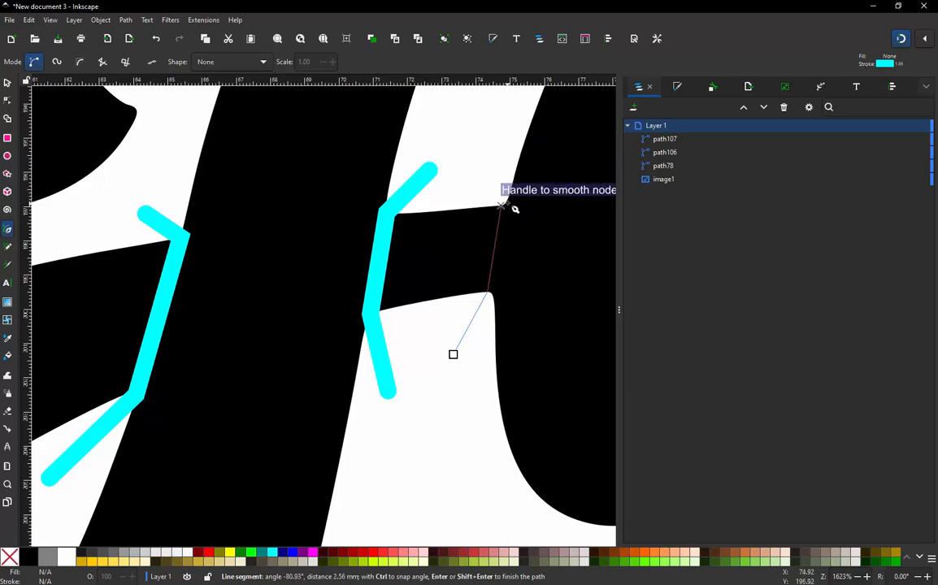
ctrl+scroll(506, 208, up, 3)
click(499, 209)
ctrl+scroll(483, 274, down, 3)
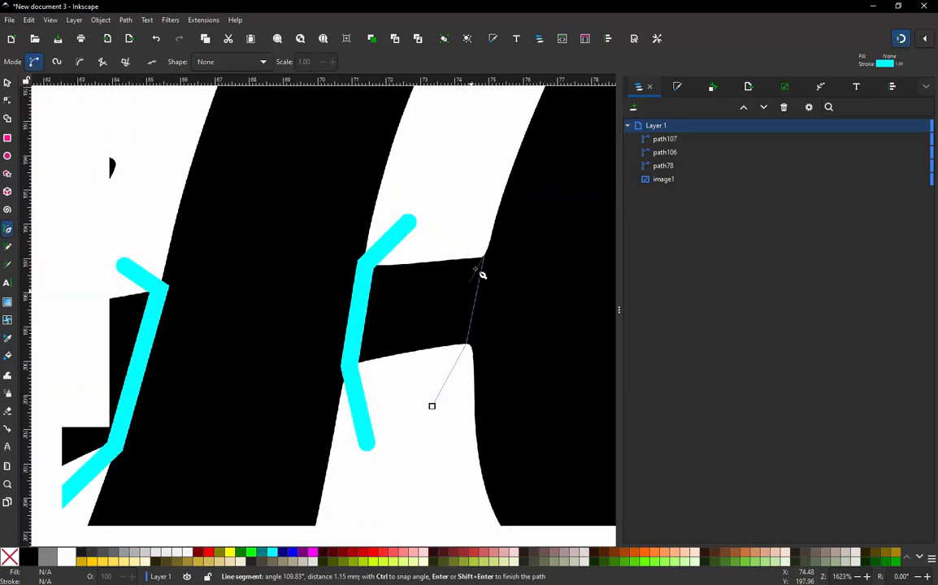
click(466, 212)
key(Return)
- Draw a cut line from the inner corner under the H's top flourish to its upper edge and out into the white area
ctrl+scroll(410, 313, down, 4)
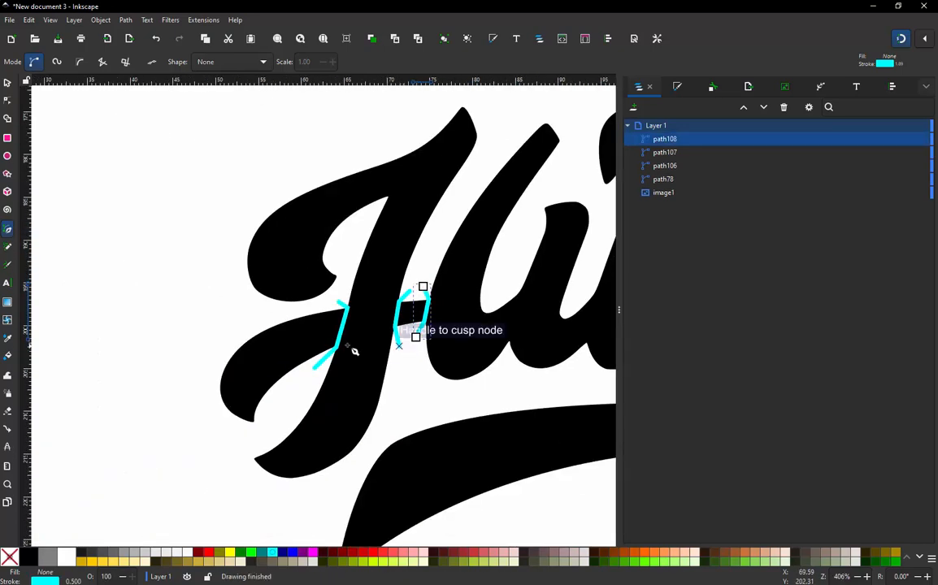
ctrl+scroll(358, 187, up, 3)
ctrl+scroll(423, 261, down, 3)
ctrl+scroll(407, 300, up, 1)
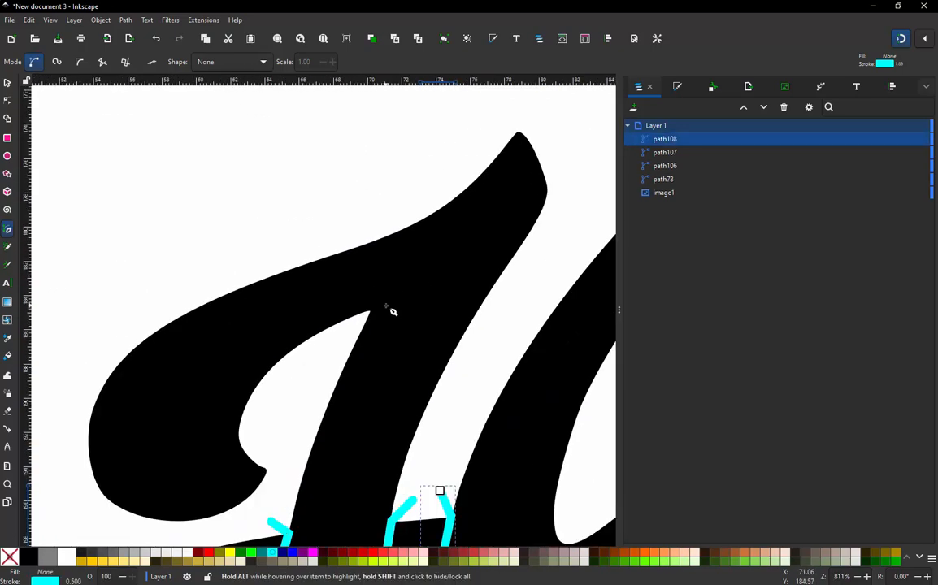
click(370, 312)
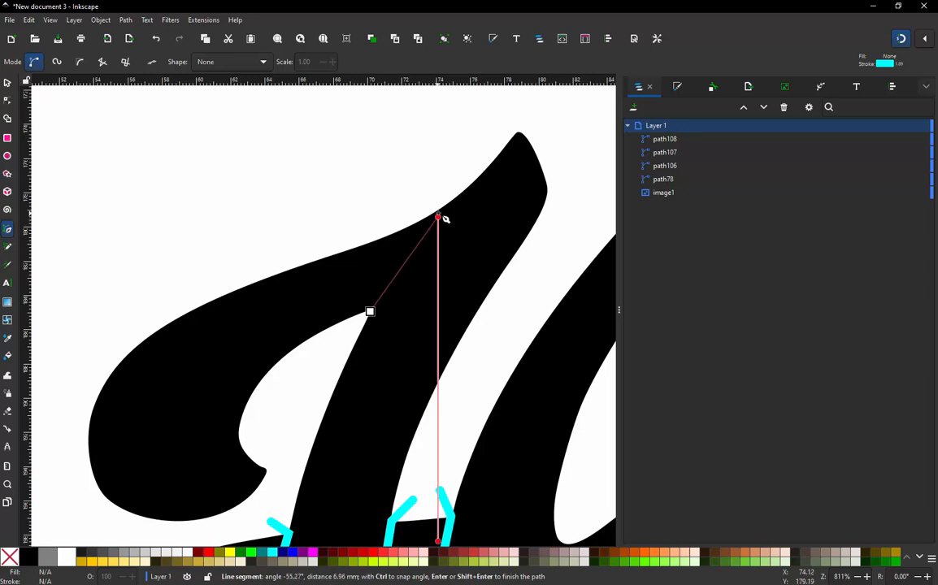
click(439, 211)
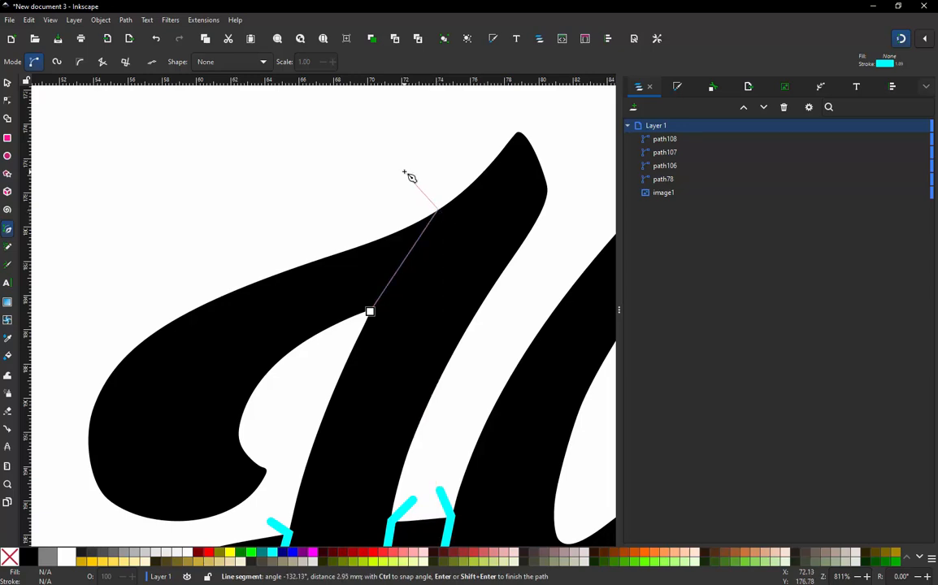
click(405, 172)
key(Return)
- Add a node to the flourish cut line, extend its lower end into the white area, snap the node to the inner corner, and deselect
click(8, 100)
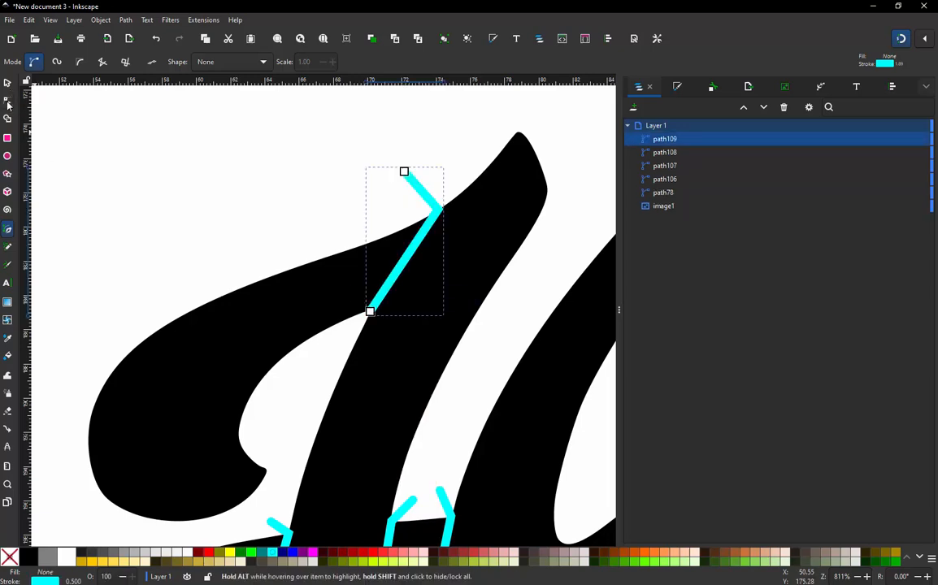
ctrl+scroll(370, 321, up, 2)
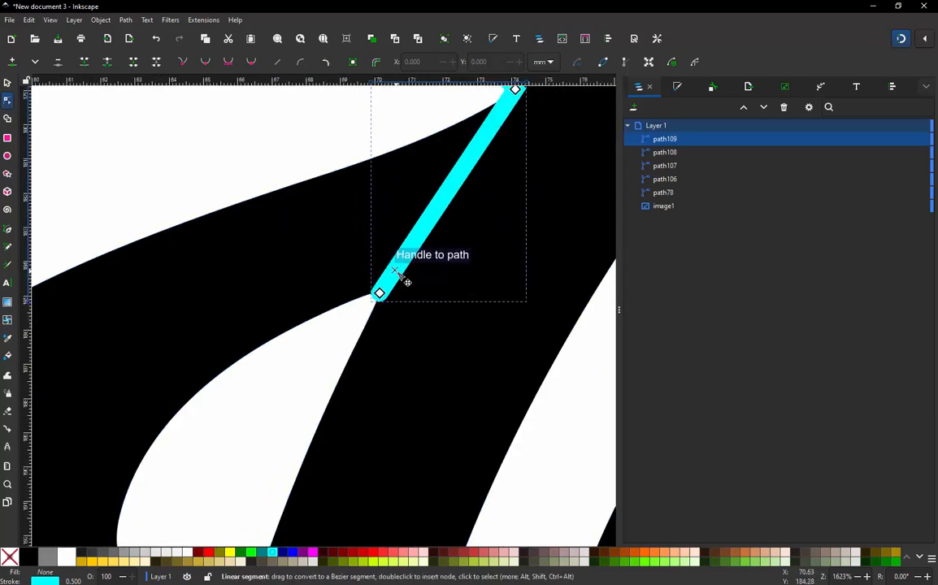
click(396, 274)
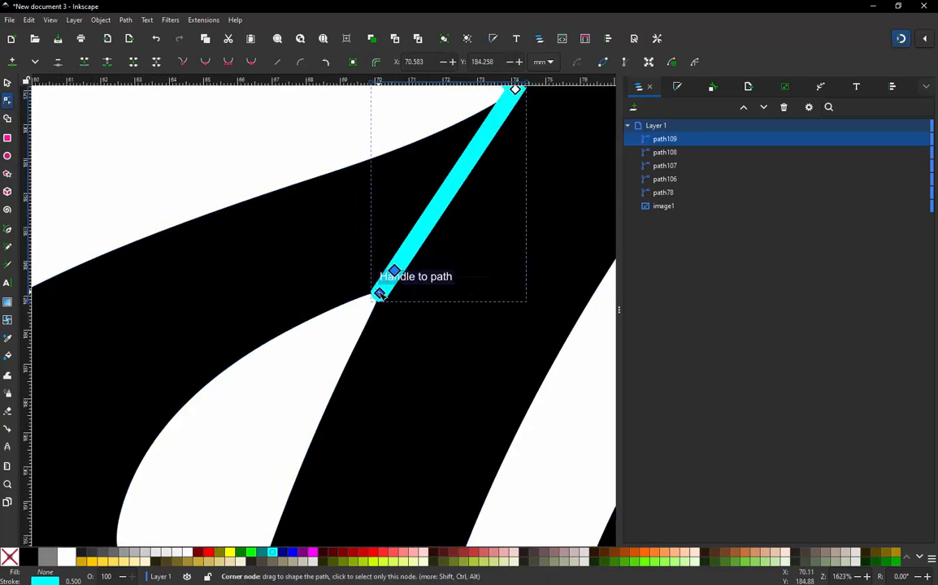
double_click(394, 270)
drag(379, 292, 280, 375)
drag(397, 273, 377, 295)
ctrl+scroll(266, 328, down, 4)
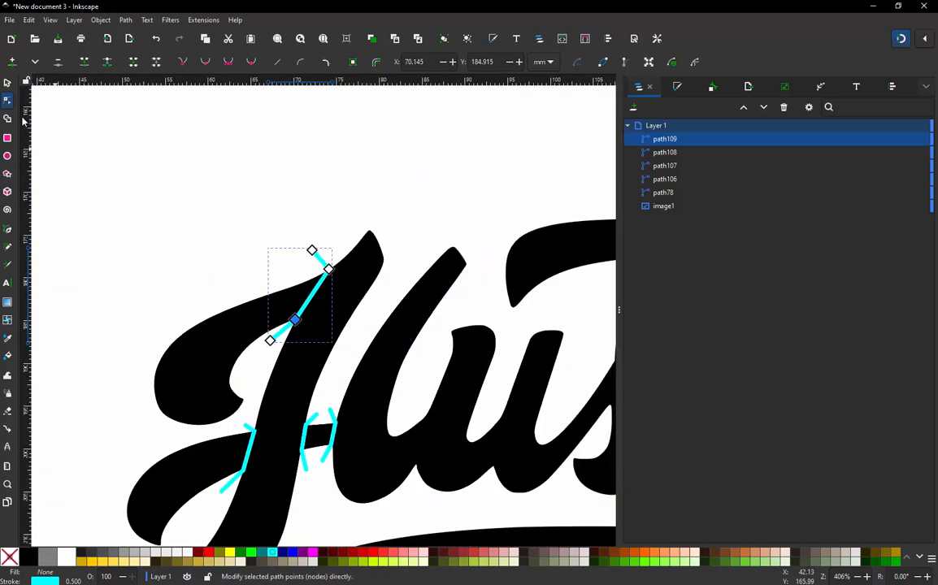
key(s)
click(245, 194)
ctrl+scroll(302, 260, down, 1)
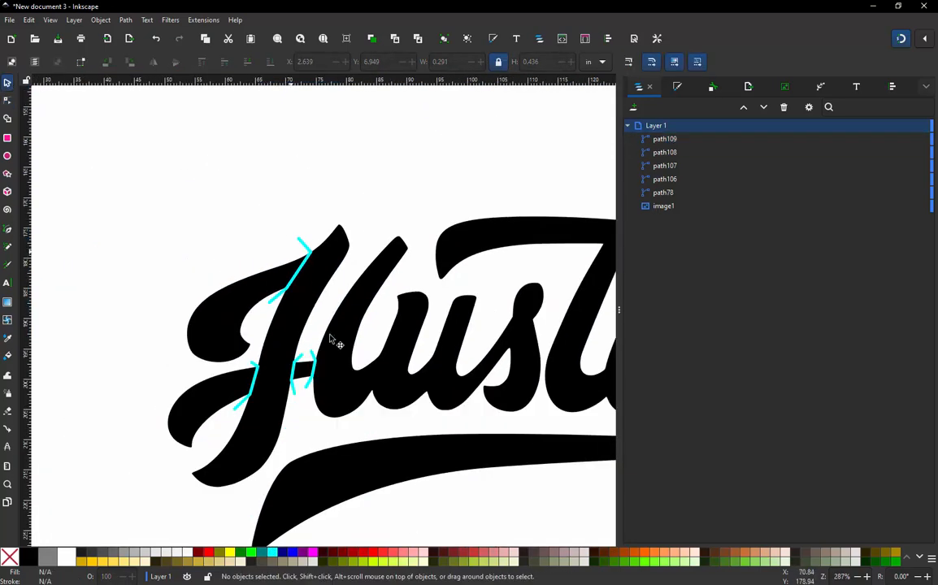
- Draw a cut line through the junction of the H's right stem and the u, extending past the lettering at both ends
ctrl+scroll(379, 366, up, 3)
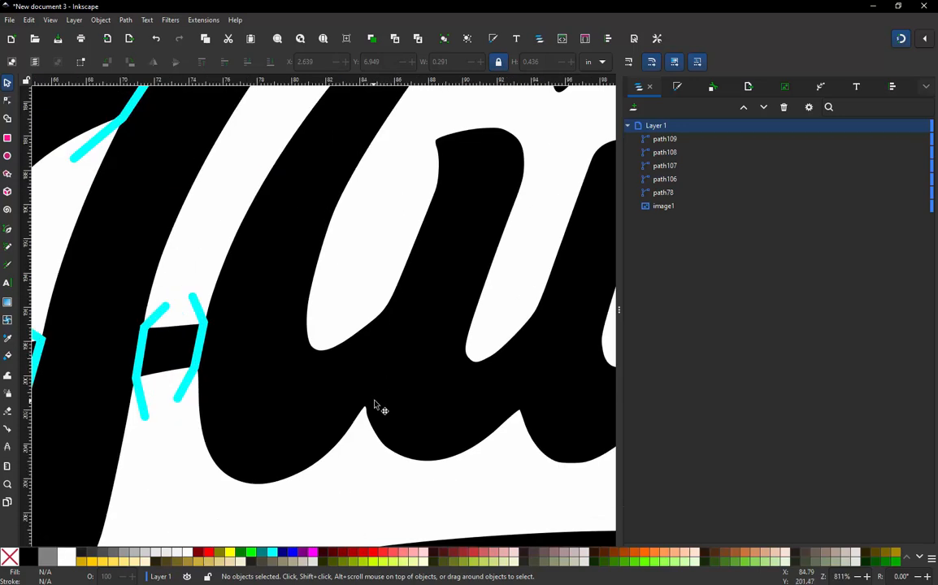
key(b)
click(355, 471)
ctrl+scroll(362, 415, up, 2)
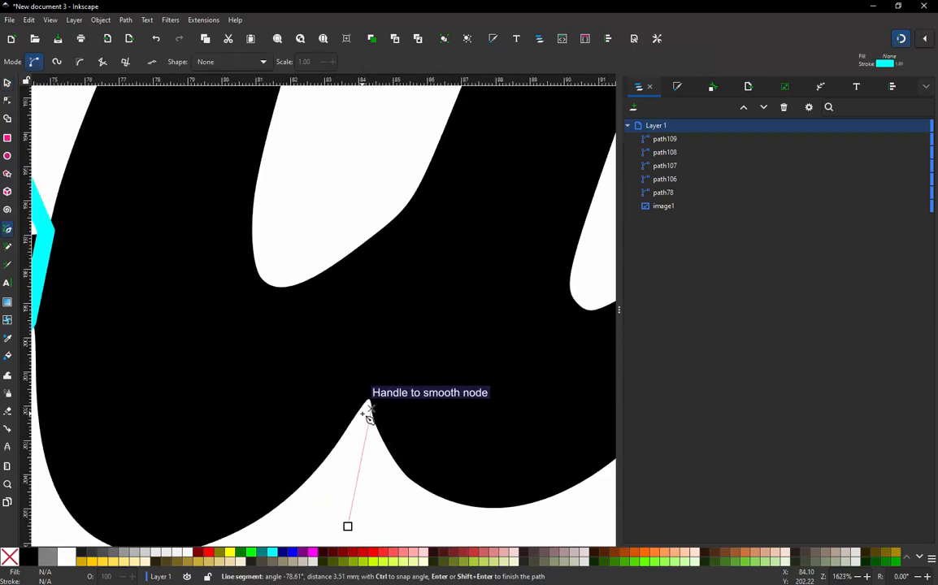
drag(368, 402, 370, 376)
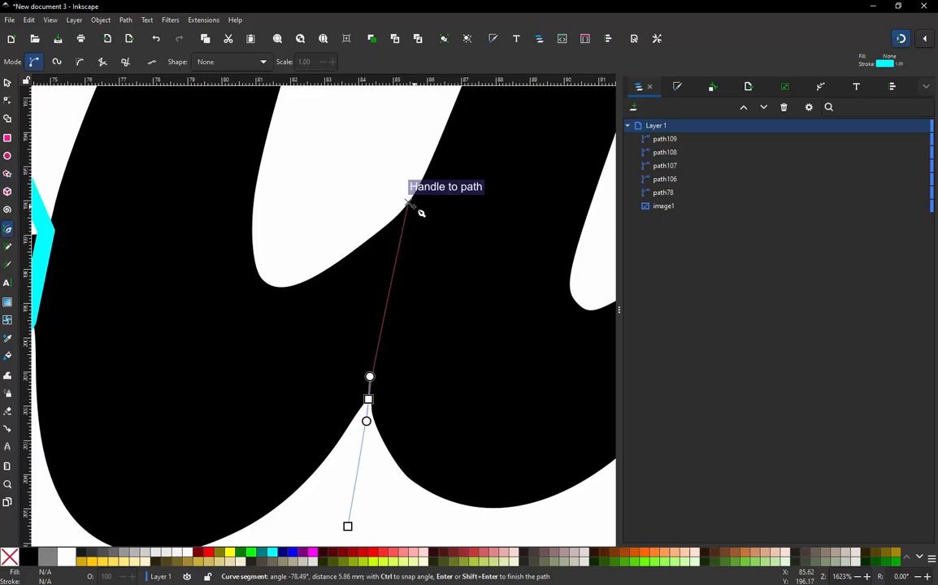
double_click(386, 138)
ctrl+scroll(346, 183, down, 3)
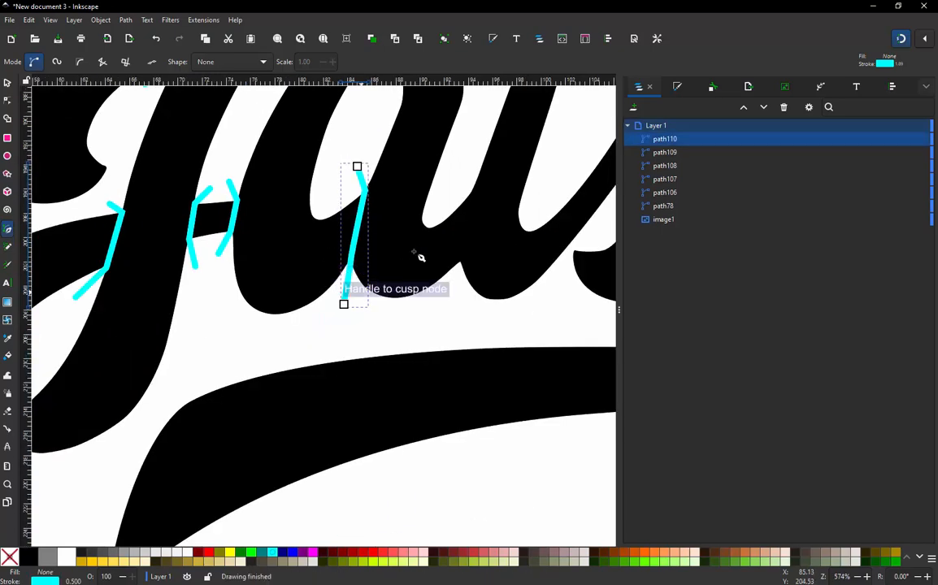
- Draw a cut line between the u's two stems, from the inner curve through the lower notch and out below the lettering
ctrl+scroll(449, 220, up, 2)
click(497, 163)
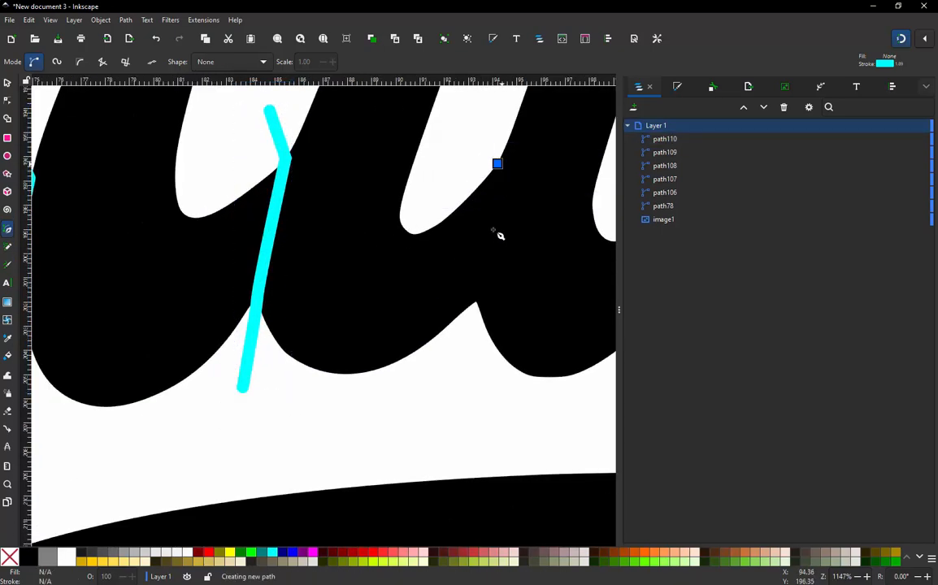
click(476, 302)
double_click(460, 425)
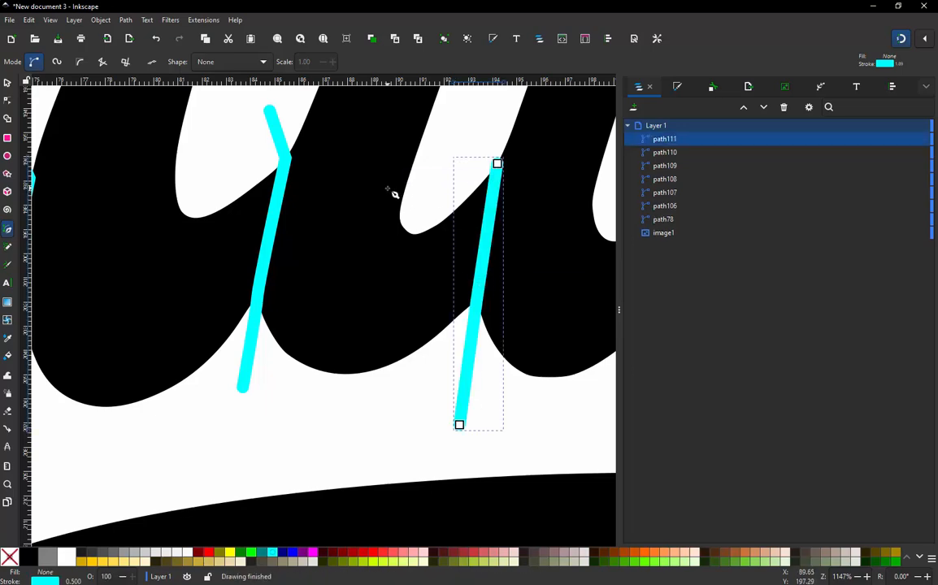
- Add a node to the u's cut line, extend its upper end into the counter, and snap the node to the inner curve
key(n)
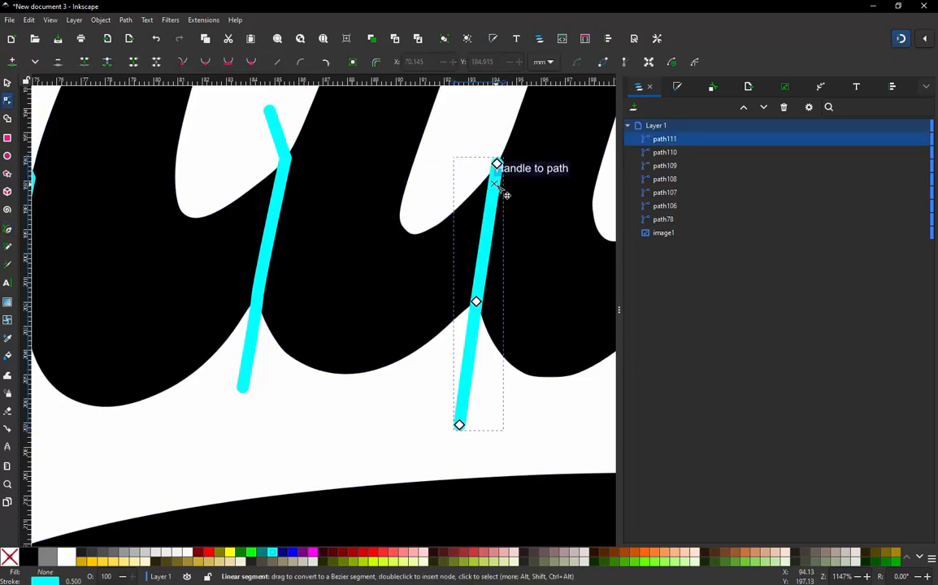
click(497, 164)
drag(497, 163, 480, 115)
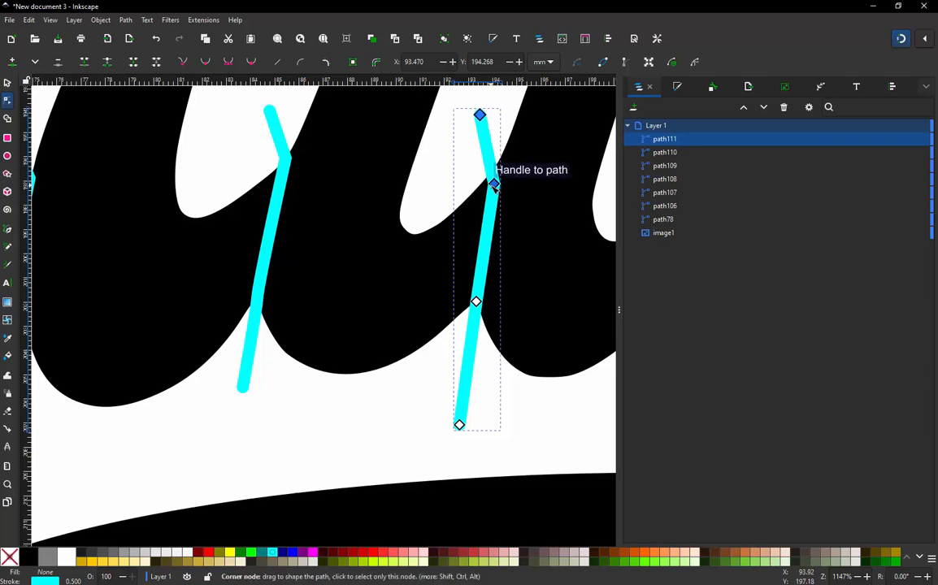
drag(494, 185, 497, 163)
scroll(255, 278, down, 2)
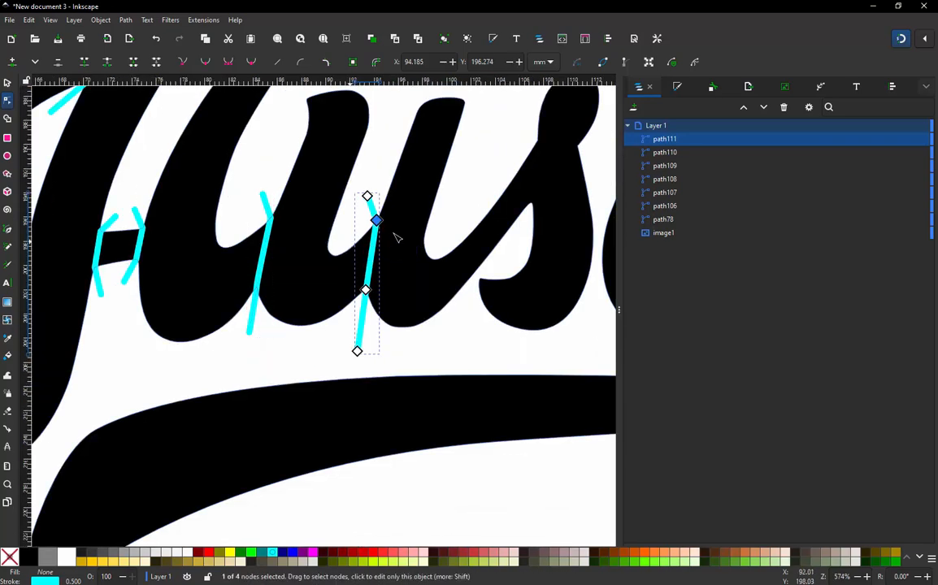
- Draw a cut line across the s from outside its right-hand notch to the tip of the inner counter, ending inside the counter
scroll(520, 195, down, 2)
scroll(524, 227, up, 3)
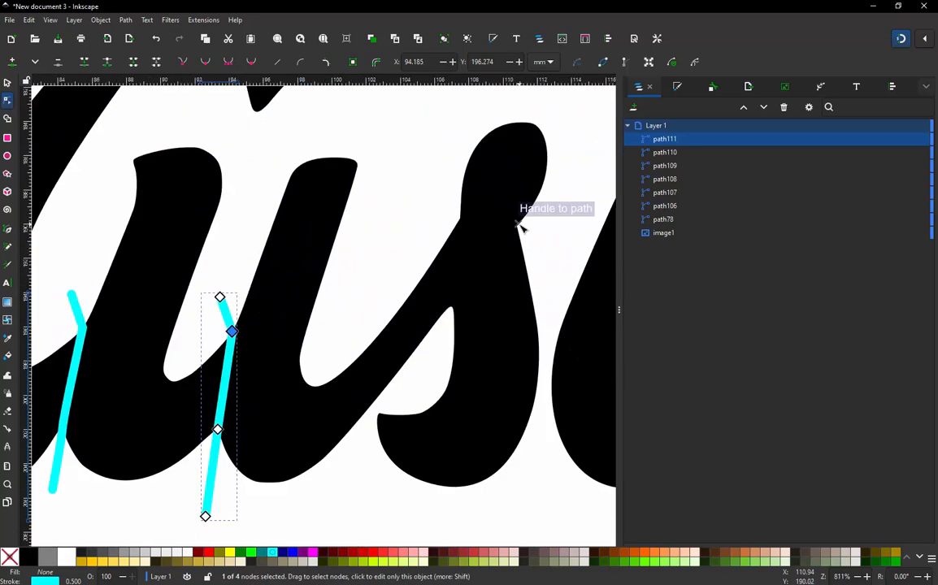
key(b)
scroll(524, 250, up, 2)
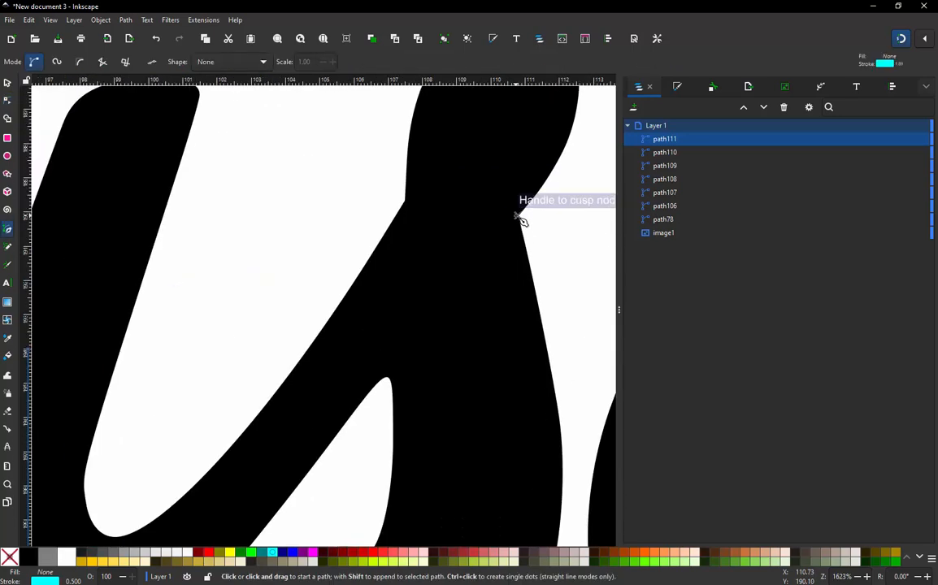
click(576, 214)
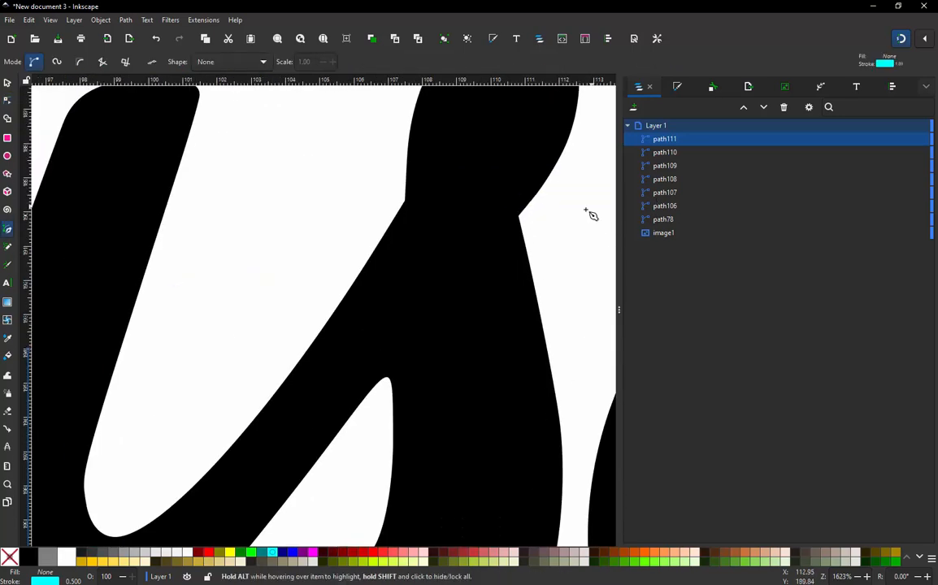
click(495, 244)
click(395, 375)
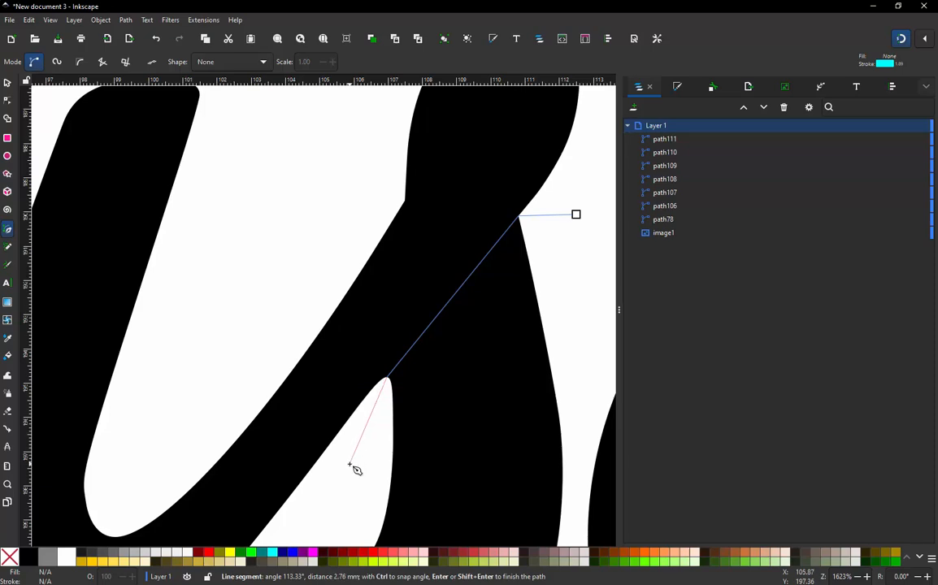
double_click(351, 465)
- Draw a cut line through the junction of the t and l, snapped at the inner curve and lower notch with both ends extended
scroll(287, 269, down, 5)
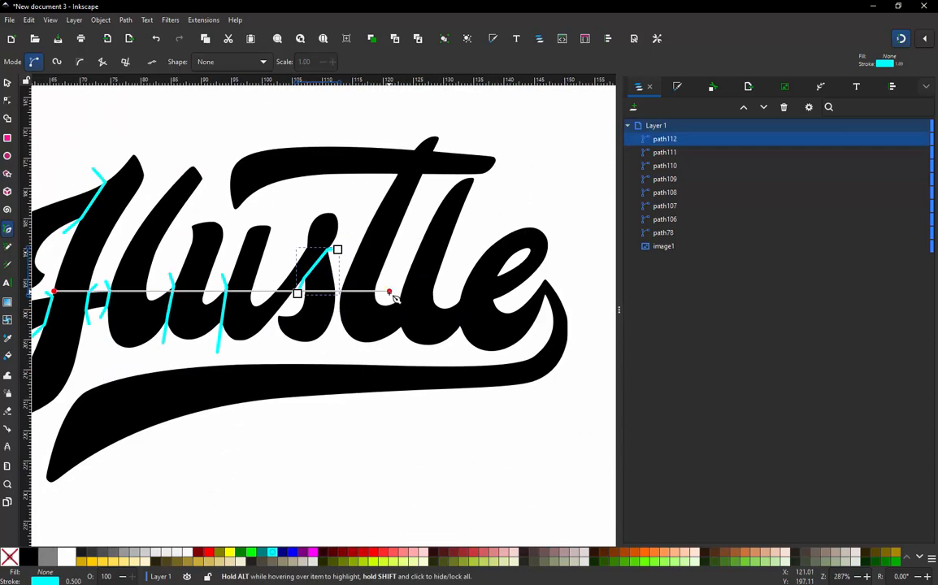
scroll(394, 298, up, 4)
click(393, 252)
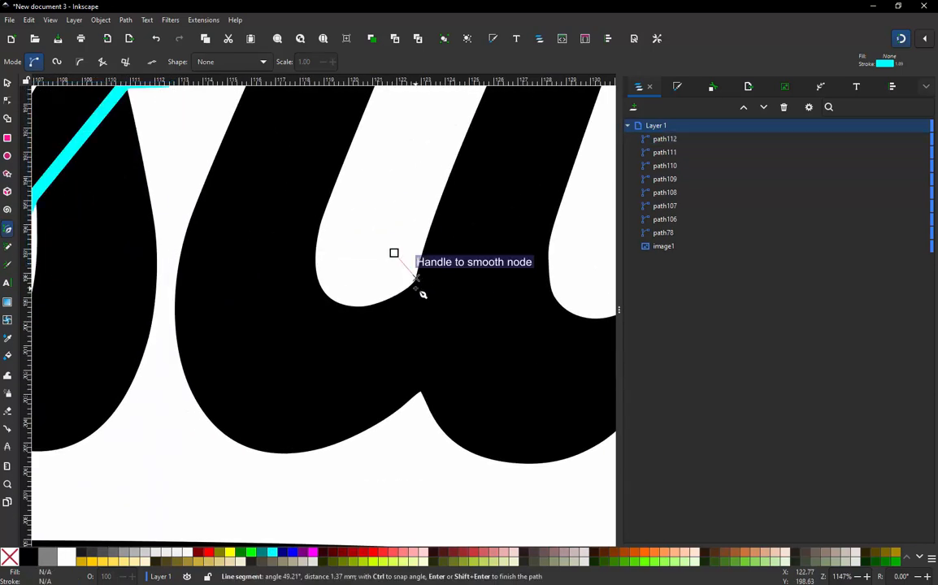
click(420, 291)
click(418, 468)
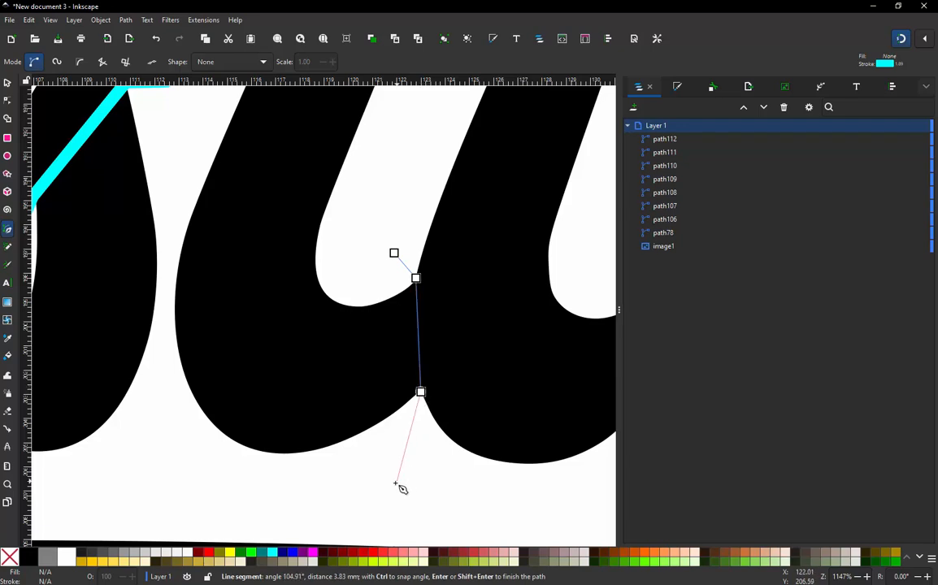
double_click(396, 483)
- Draw a cut line through the junction of the l and e, snapped at the inner curve and lower notch with both ends extended
scroll(280, 343, down, 2)
scroll(509, 348, up, 2)
click(408, 271)
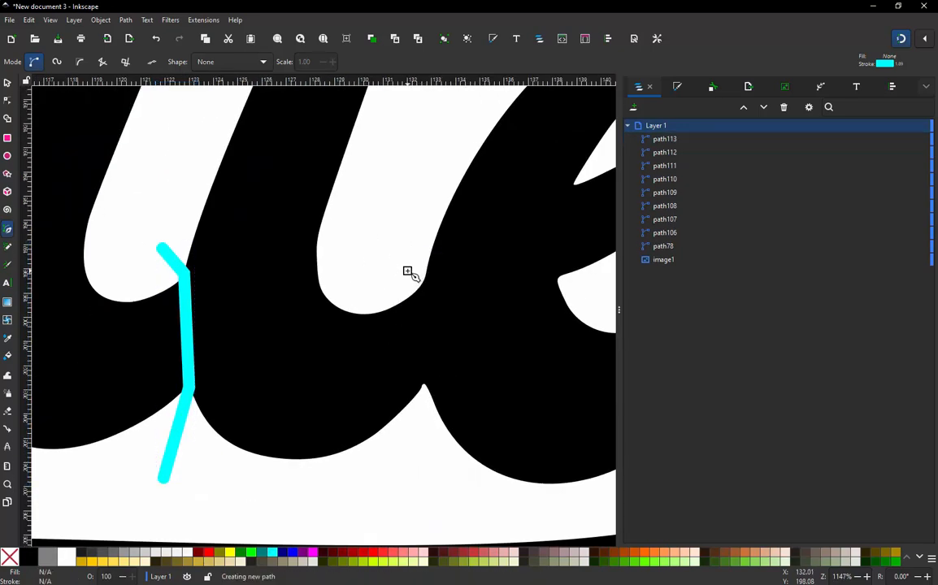
click(422, 285)
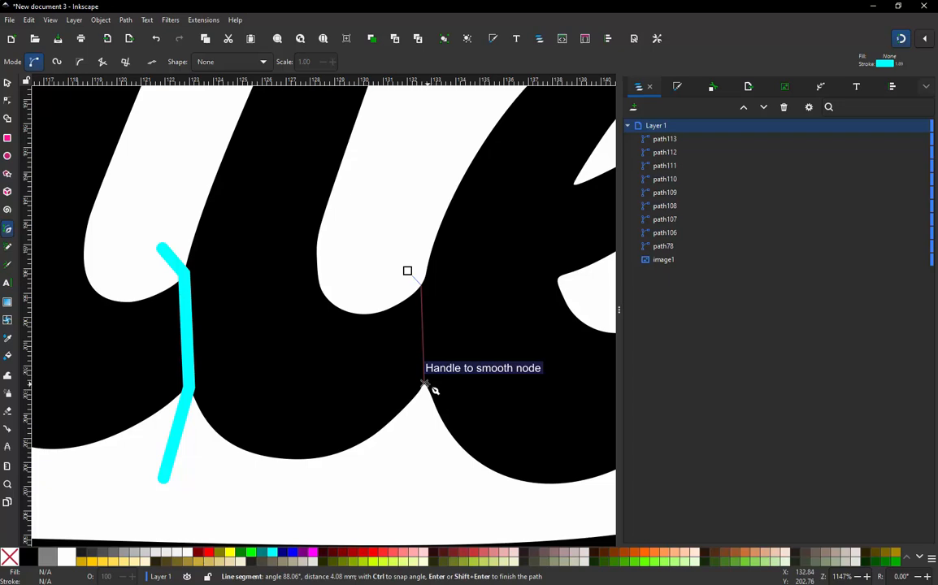
click(431, 389)
double_click(403, 483)
- Draw a cut line across the e from inside its counter through the counter's tip and lower notch, ending in the opening below
scroll(267, 371, down, 2)
scroll(463, 294, up, 2)
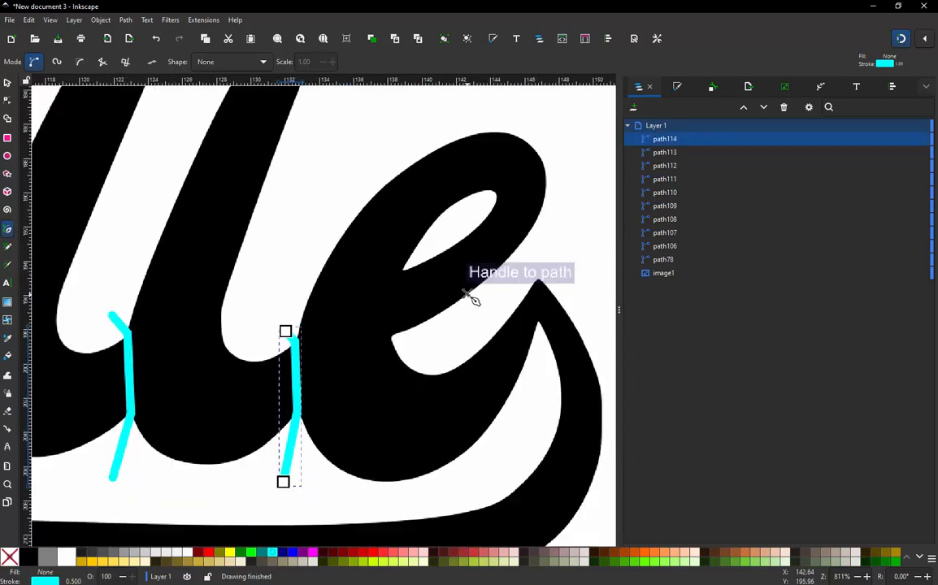
click(400, 220)
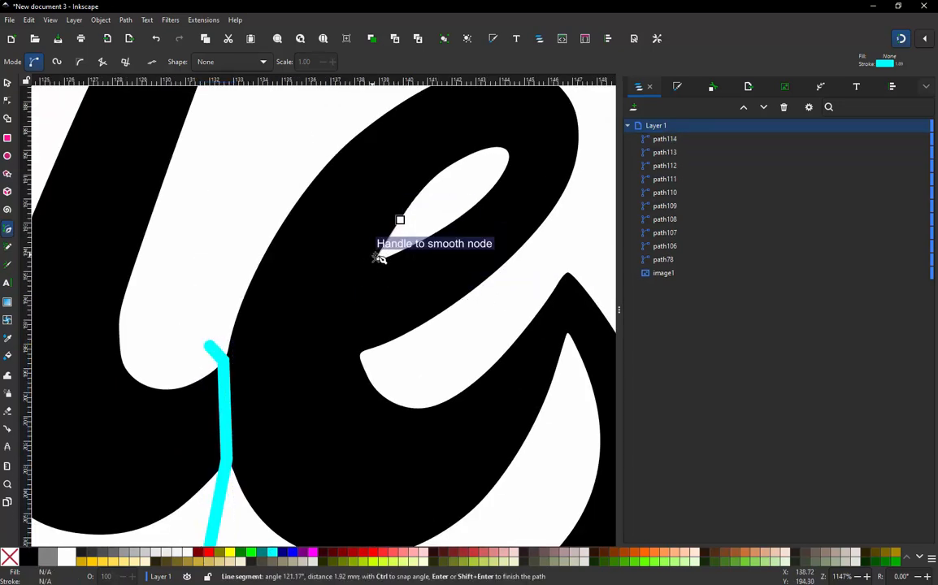
scroll(376, 256, up, 2)
key(Escape)
click(456, 200)
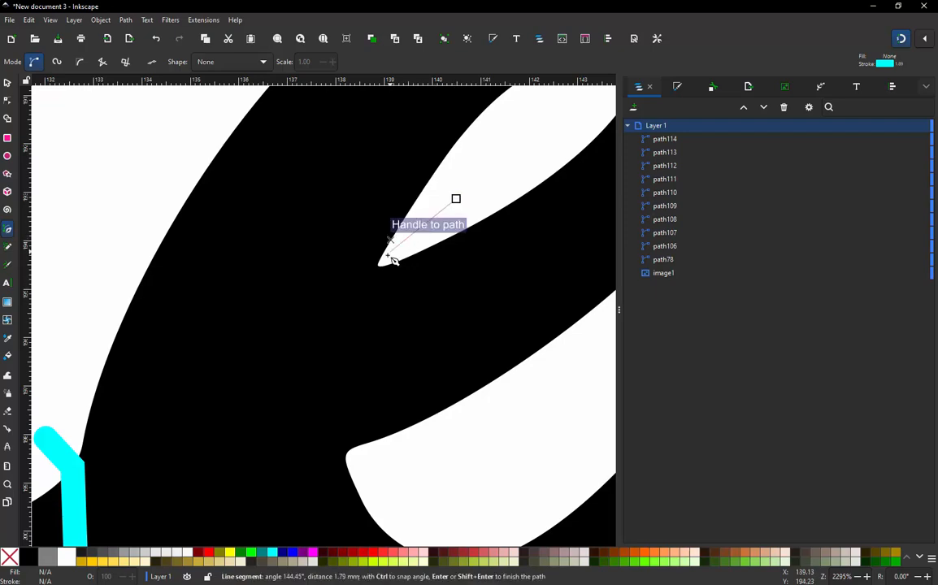
click(379, 263)
click(350, 458)
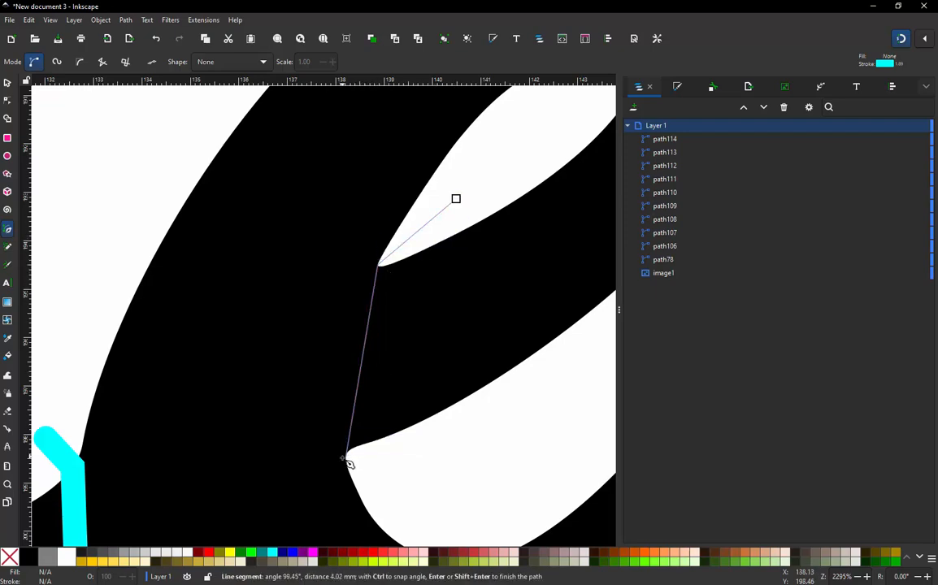
click(413, 494)
key(Return)
- Draw a cut line where the e's tail meets the underline swash, through the outer peak and inner tip, extending both ends
scroll(291, 224, down, 2)
scroll(291, 224, down, 2)
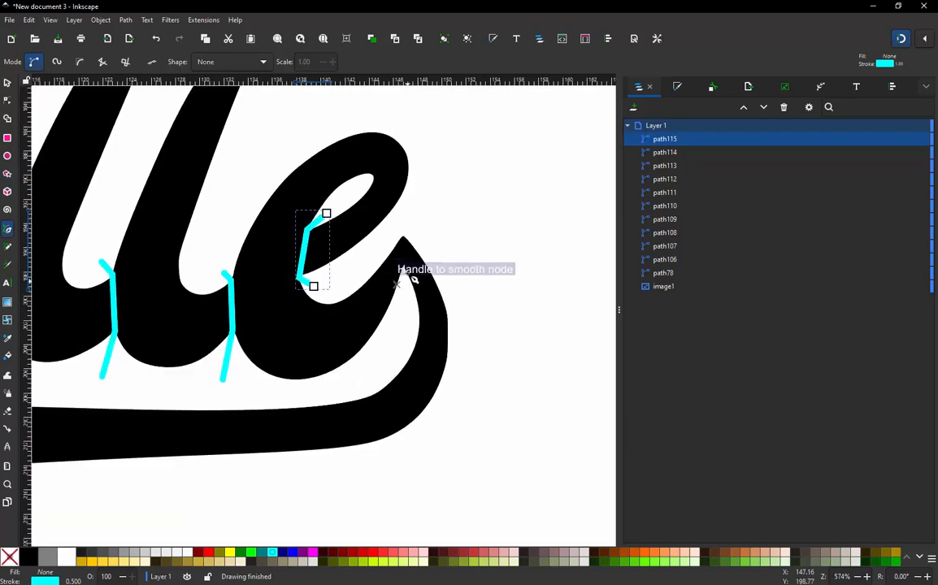
scroll(408, 272, up, 2)
click(432, 139)
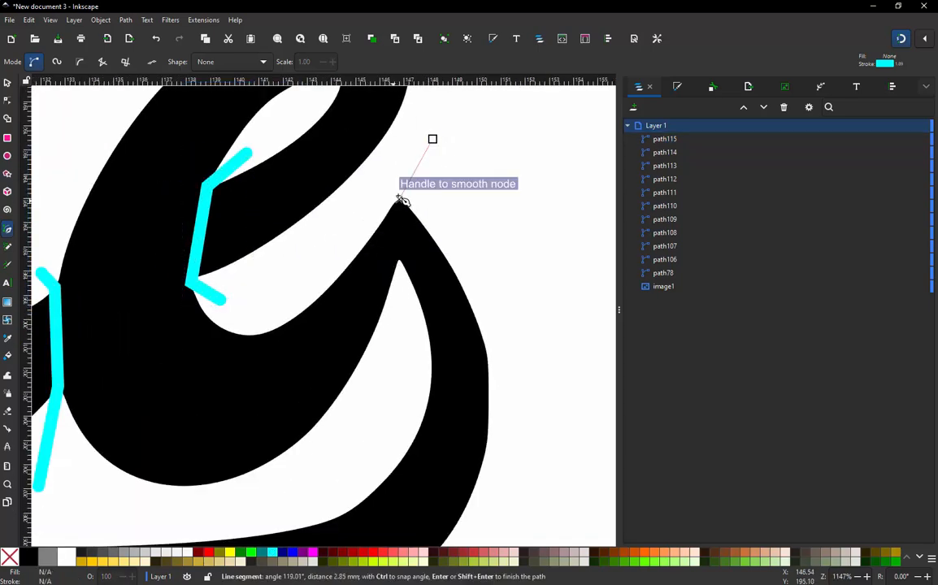
click(400, 201)
click(398, 262)
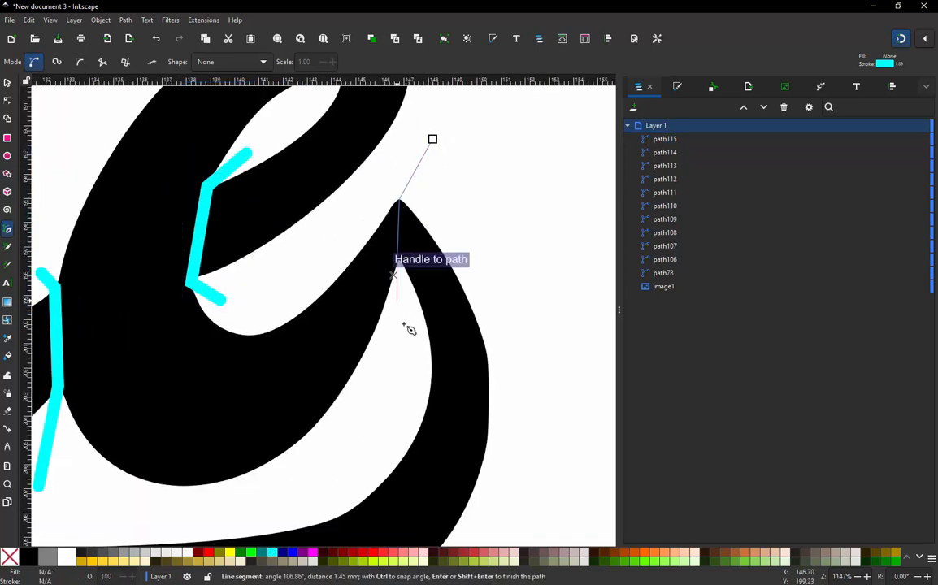
double_click(405, 336)
- Draw a cut line across the t's stem along the crossbar's lower edge, snapped to both corners with the ends extended outside
scroll(459, 309, down, 7)
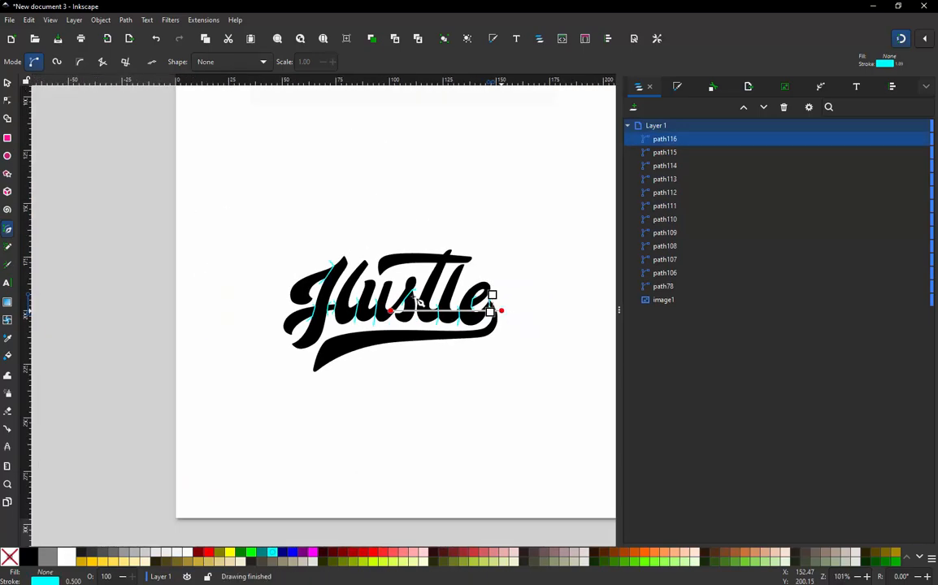
scroll(488, 285, up, 3)
scroll(478, 269, up, 3)
scroll(273, 298, down, 3)
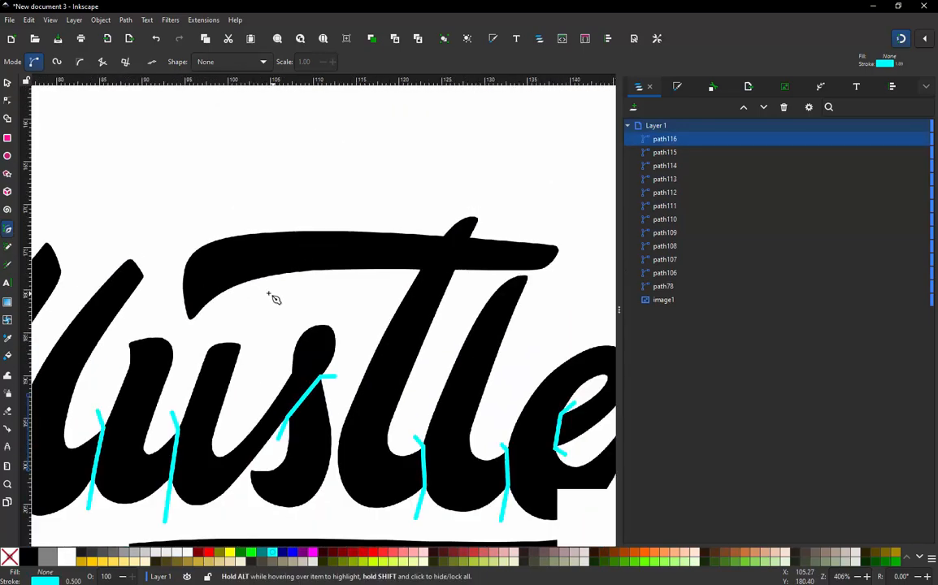
scroll(402, 281, up, 3)
scroll(400, 280, up, 2)
click(186, 313)
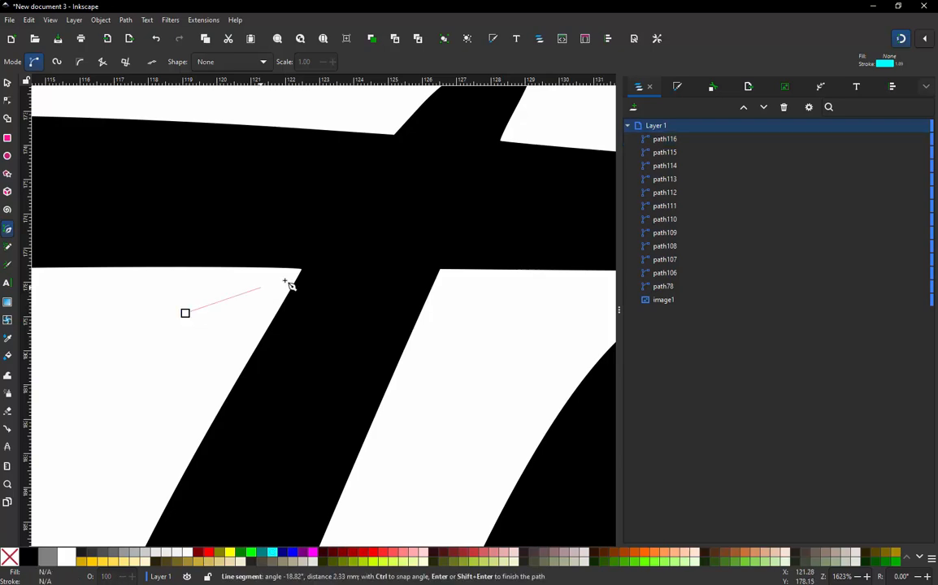
click(301, 270)
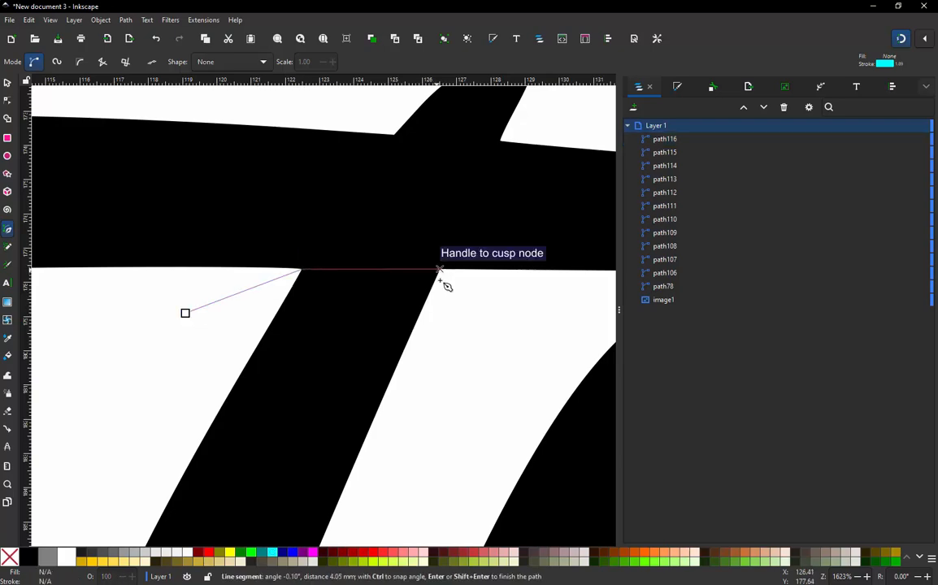
click(439, 270)
double_click(498, 324)
- Draw a cut line along the crossbar's upper edge at the base of the t's protruding tip, and deselect it
scroll(329, 234, down, 2)
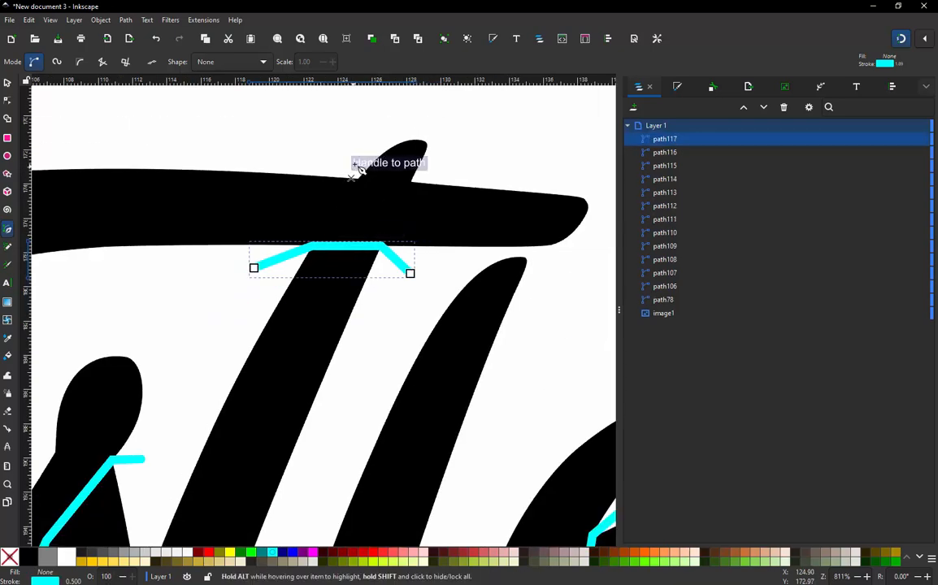
scroll(352, 165, up, 2)
click(339, 151)
click(363, 193)
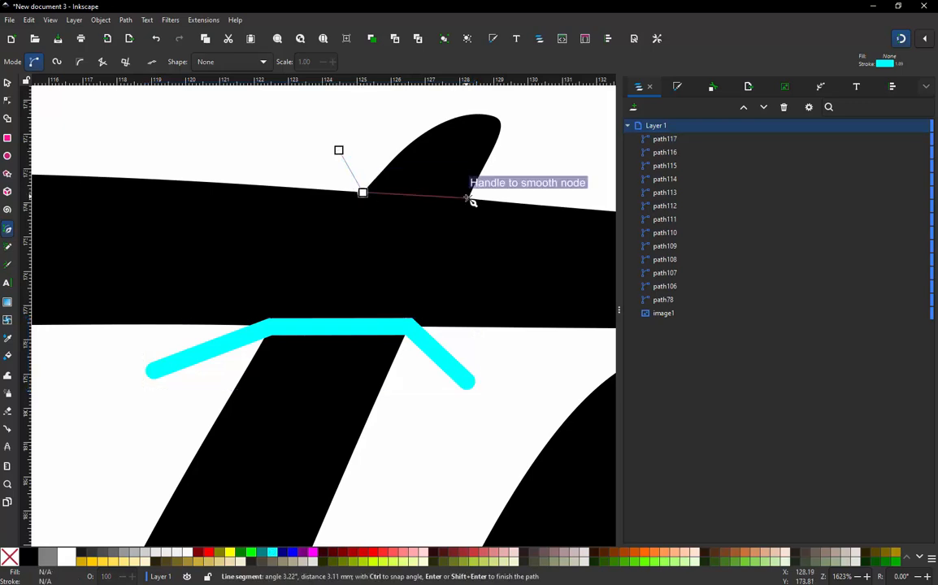
double_click(541, 176)
scroll(488, 154, down, 3)
scroll(440, 174, down, 3)
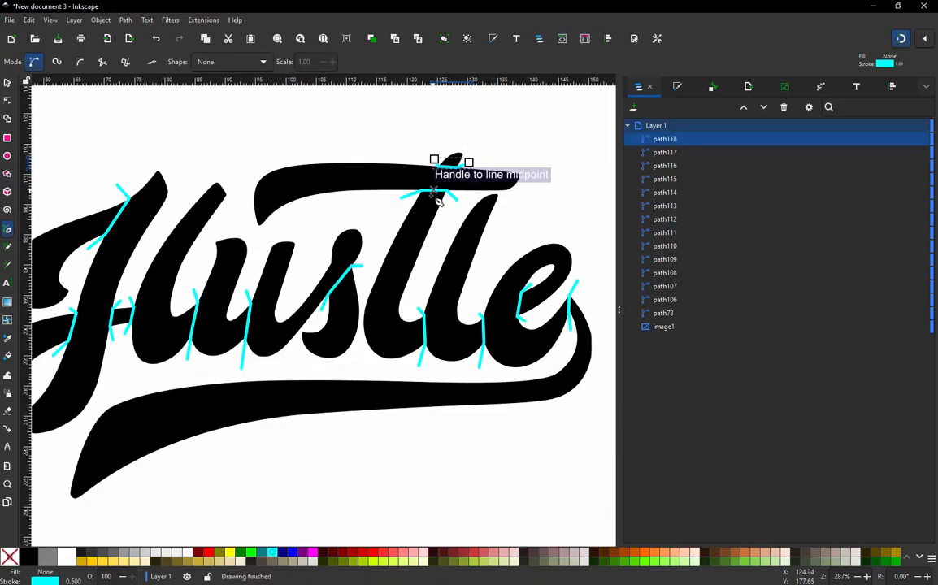
scroll(285, 172, up, 1)
scroll(291, 186, down, 1)
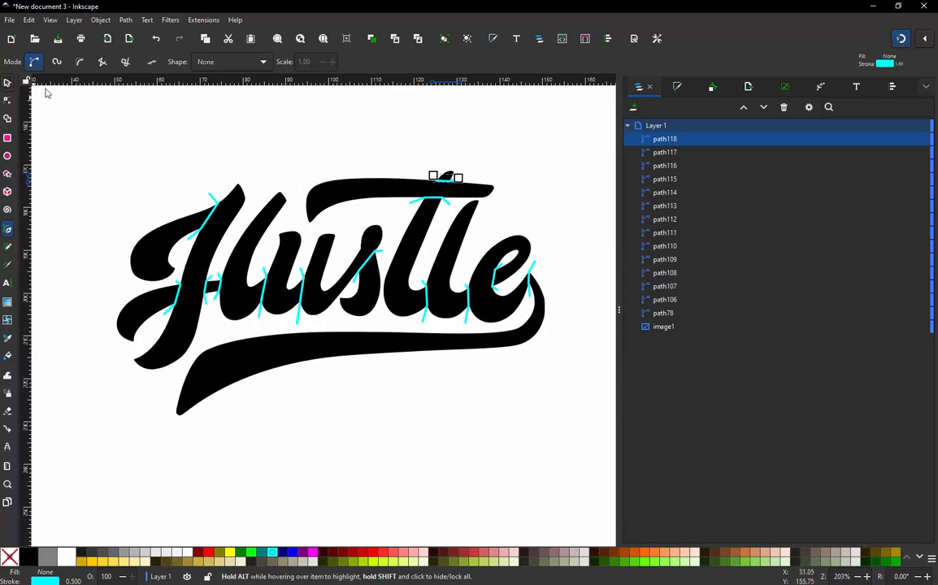
click(7, 82)
click(252, 143)
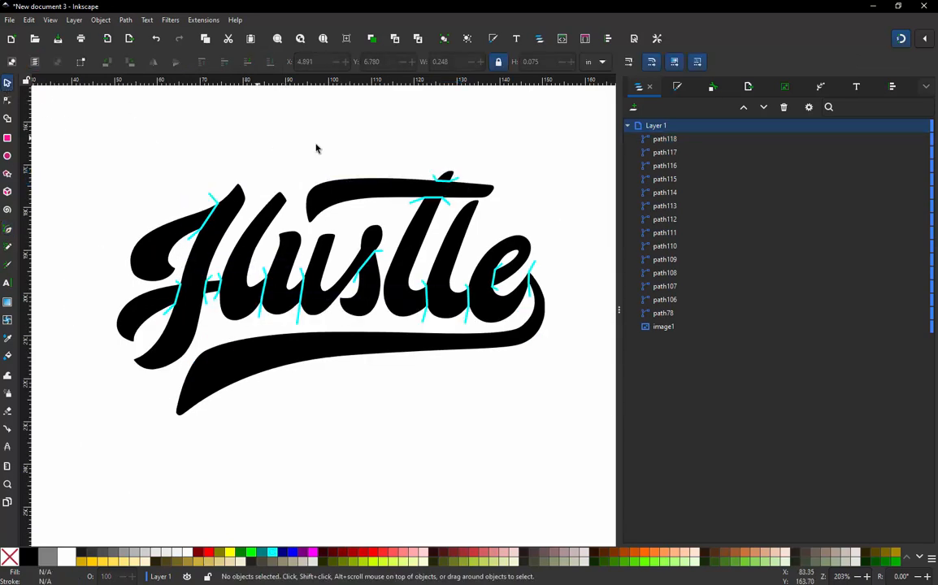
- Try to combine the lettering path and all the cut lines into a single path
click(664, 314)
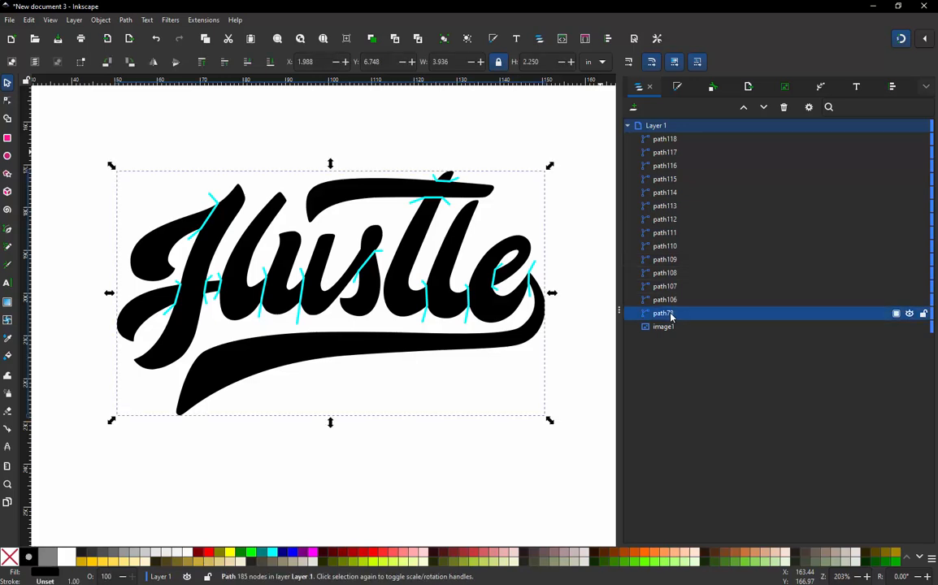
shift+click(671, 146)
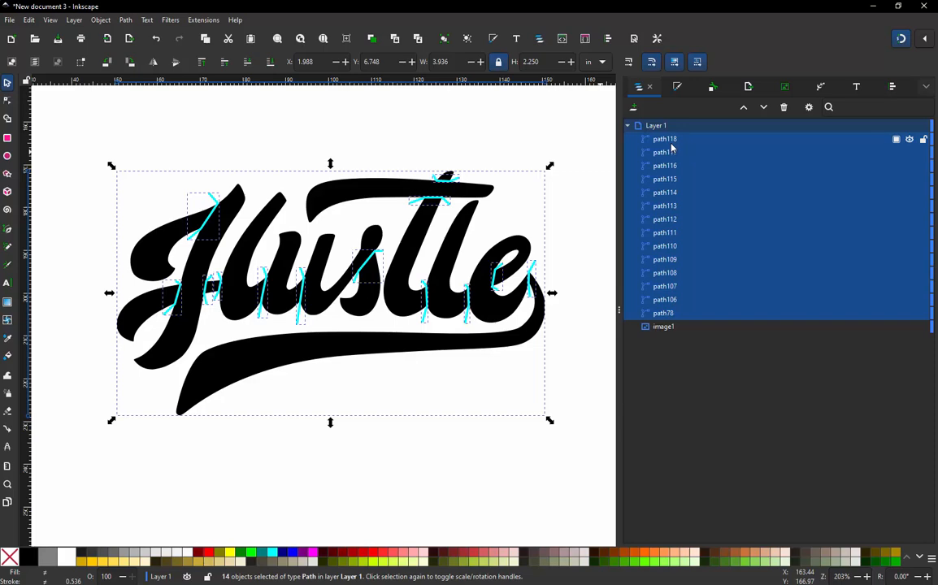
key(ctrl+k)
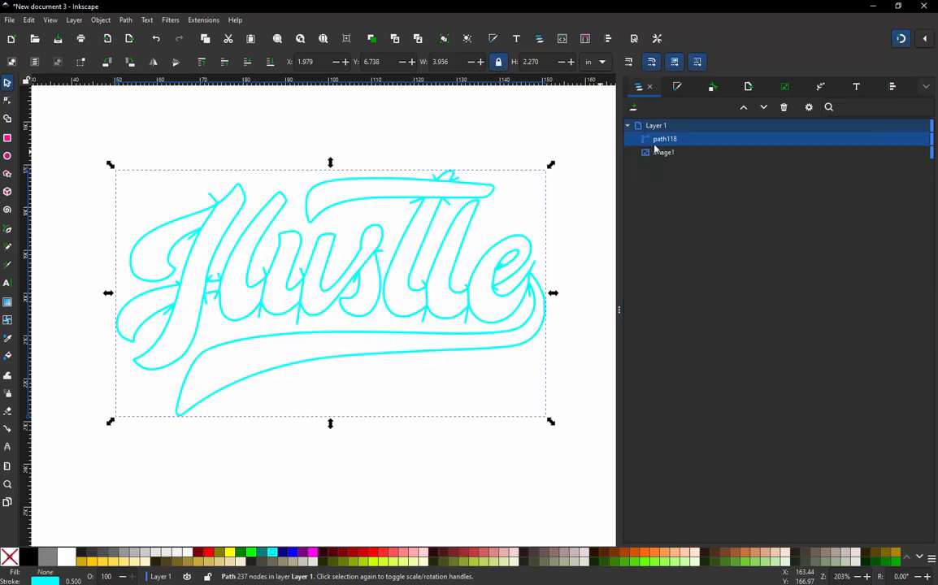
click(585, 133)
key(ctrl+z)
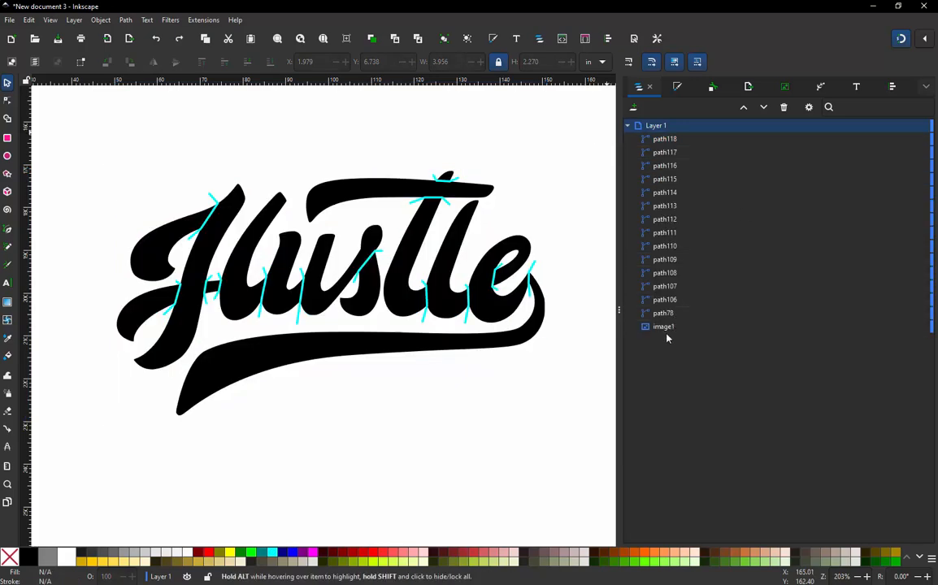
- Identify the lettering, source image and first cut line among the layer's objects, hiding and reshowing the lettering path
click(391, 355)
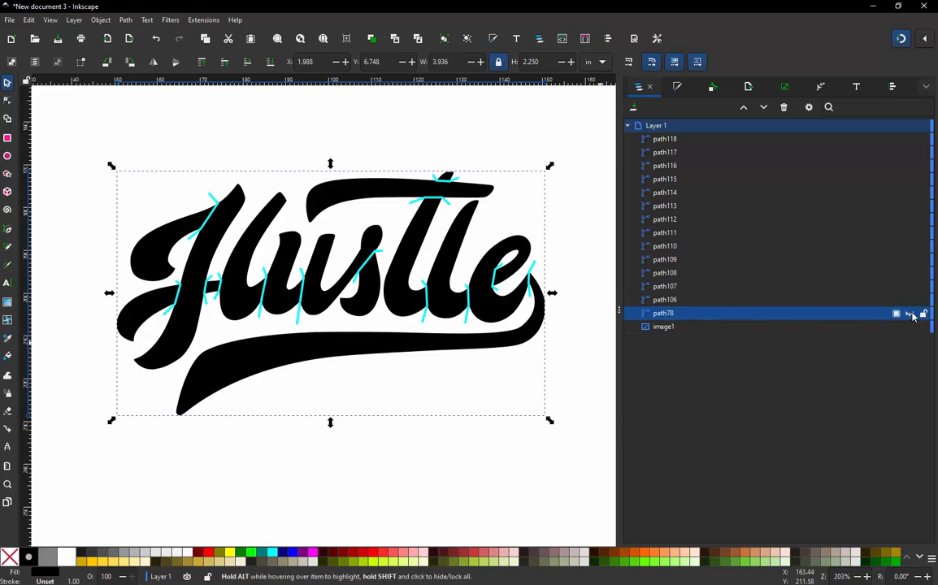
click(909, 314)
click(656, 327)
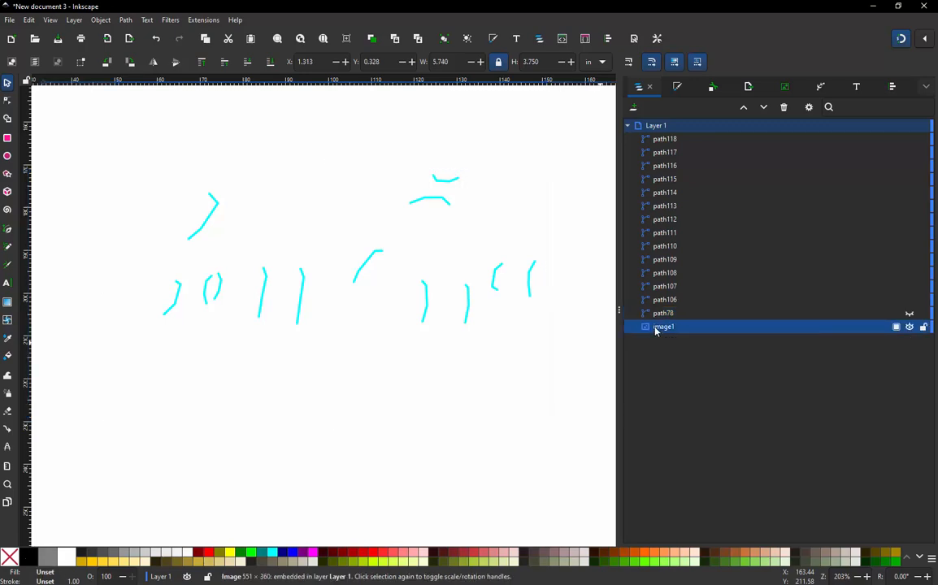
click(664, 314)
click(665, 300)
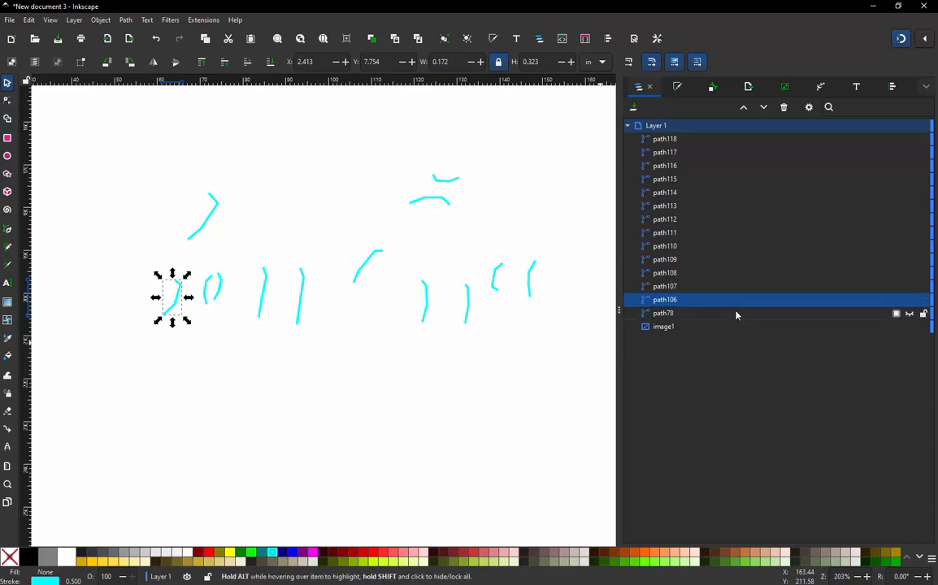
click(910, 314)
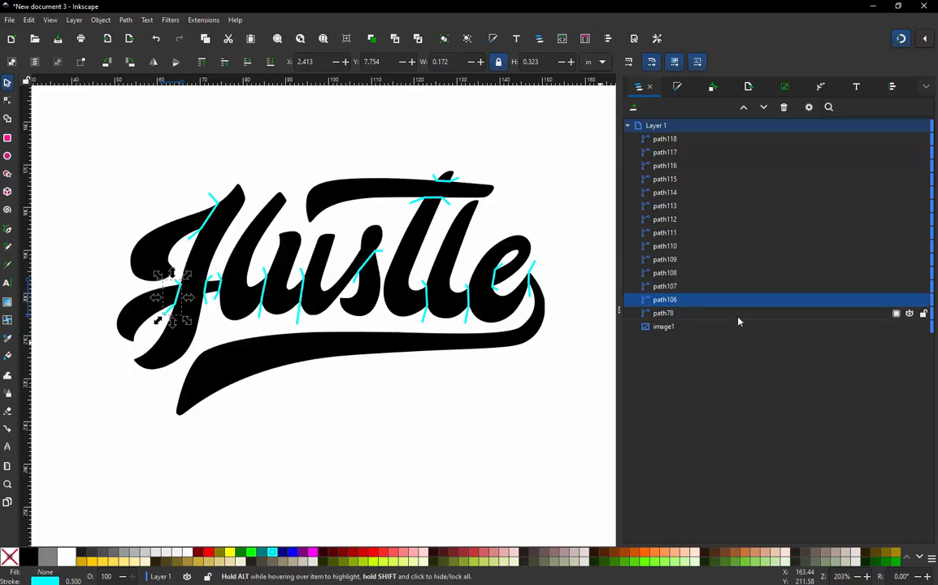
click(552, 385)
- Select all the cut lines from path106 to path118, without the lettering, and combine them into one path
click(667, 300)
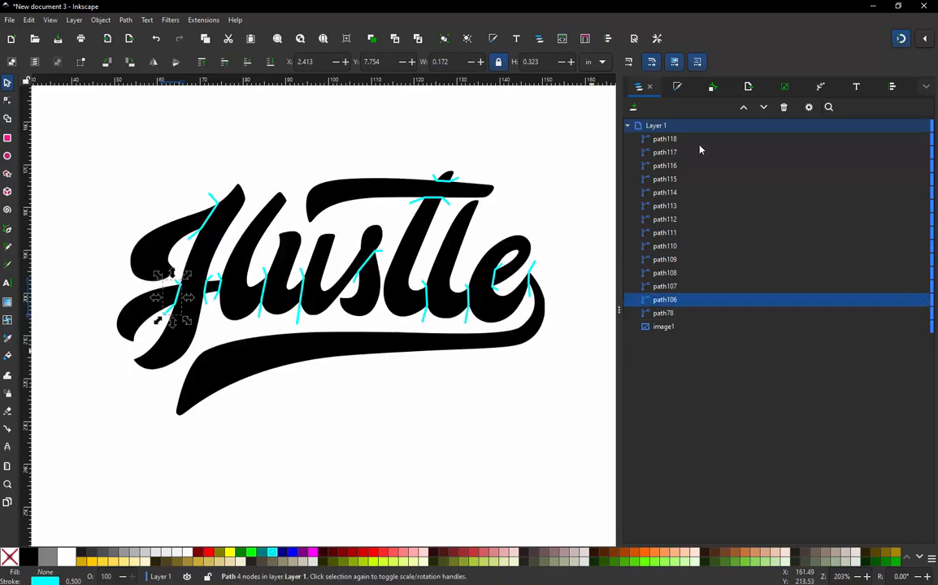
shift+click(669, 141)
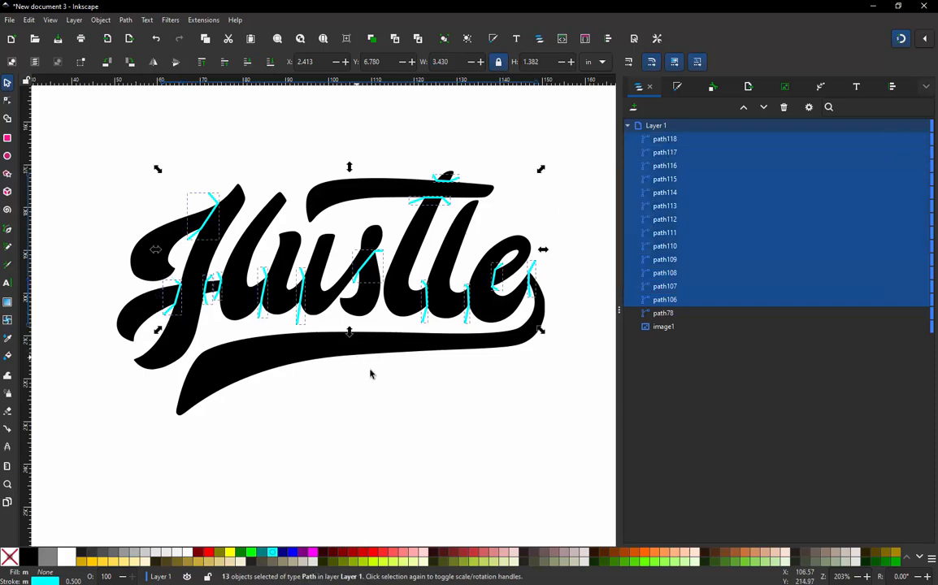
scroll(428, 410, down, 1)
scroll(376, 352, up, 1)
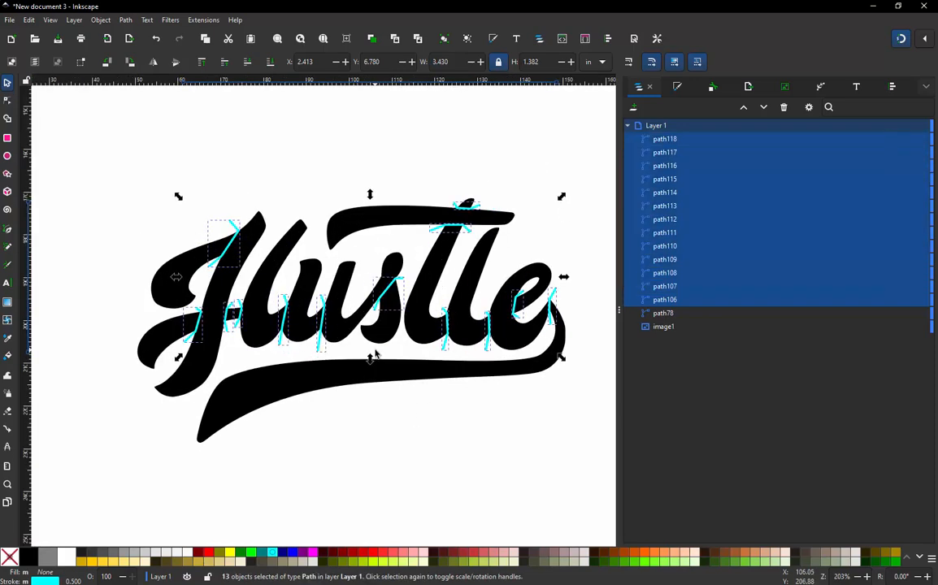
key(ctrl+k)
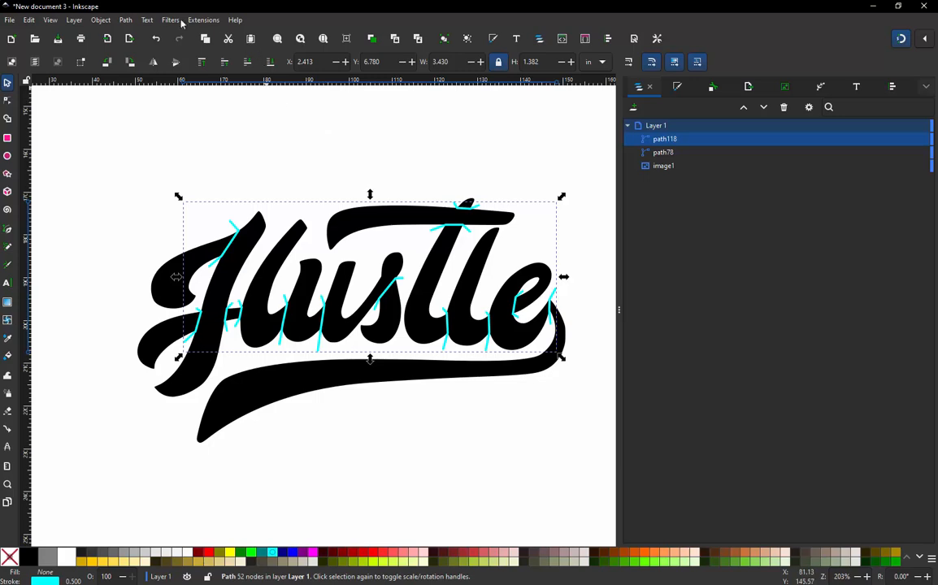
click(125, 20)
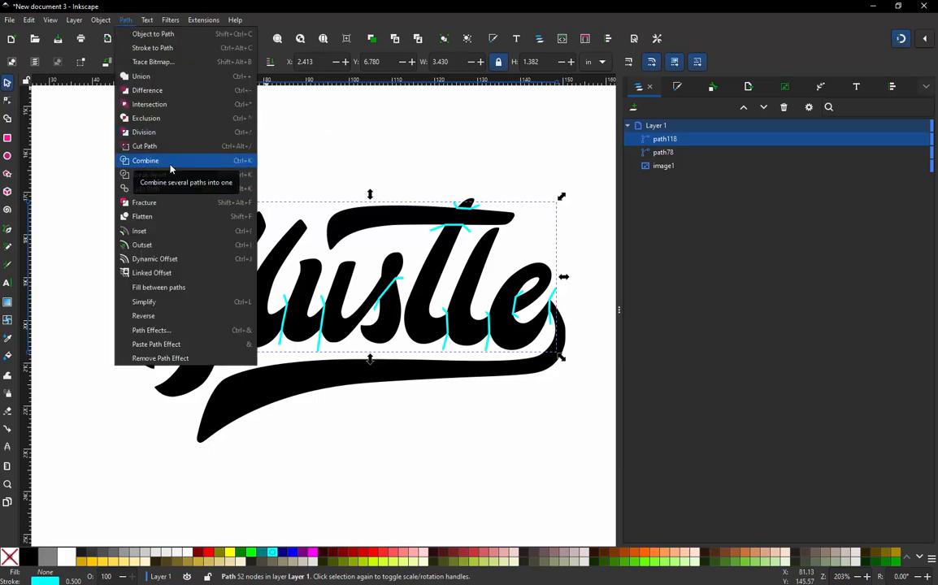
click(469, 177)
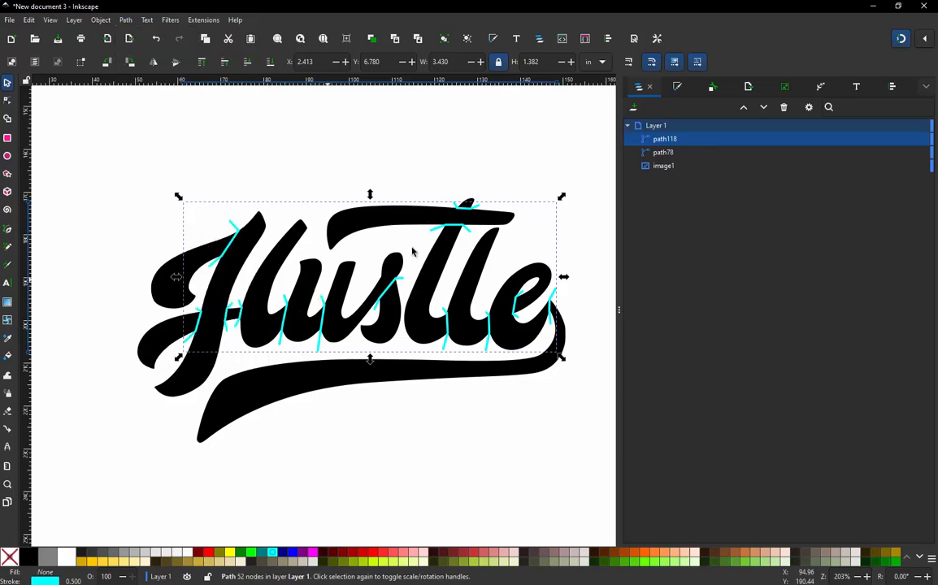
click(387, 168)
- Select the combined cut-line path together with the lettering path and split the lettering with Division, leaving nothing selected
scroll(244, 231, up, 1)
click(240, 231)
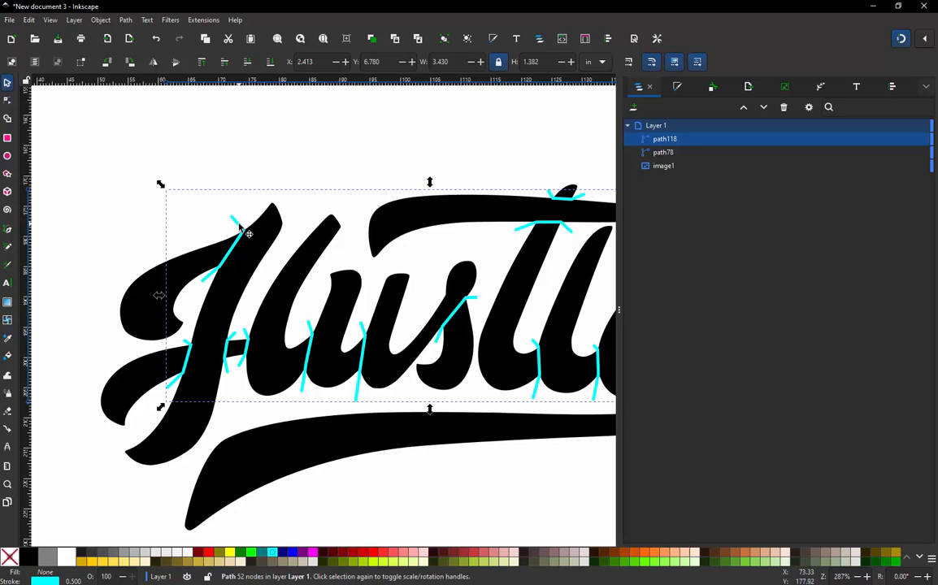
shift+click(151, 285)
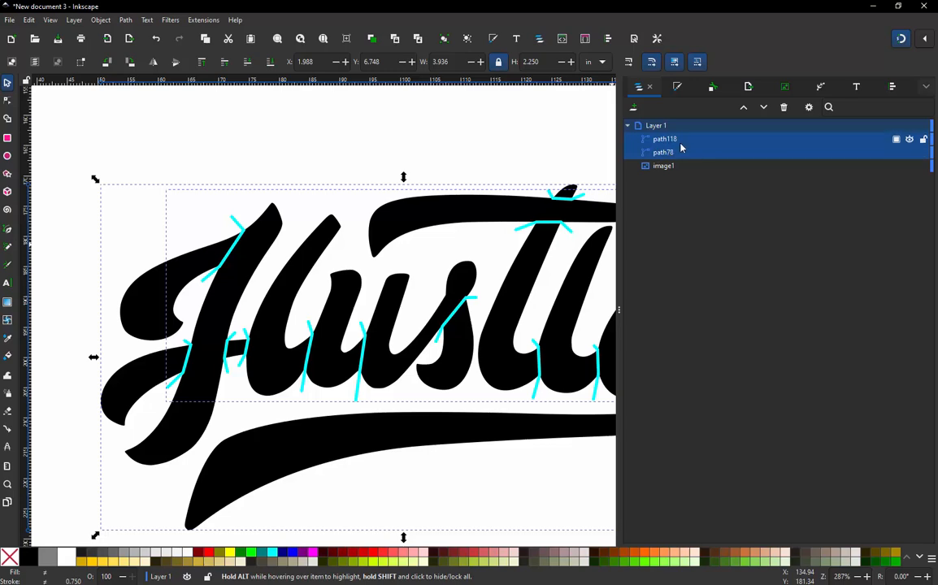
click(125, 20)
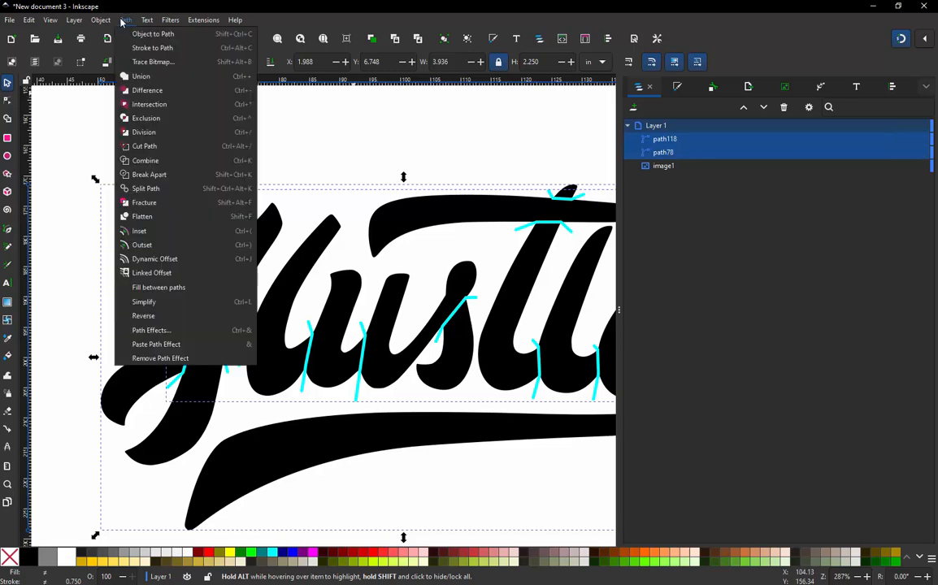
click(136, 132)
click(363, 134)
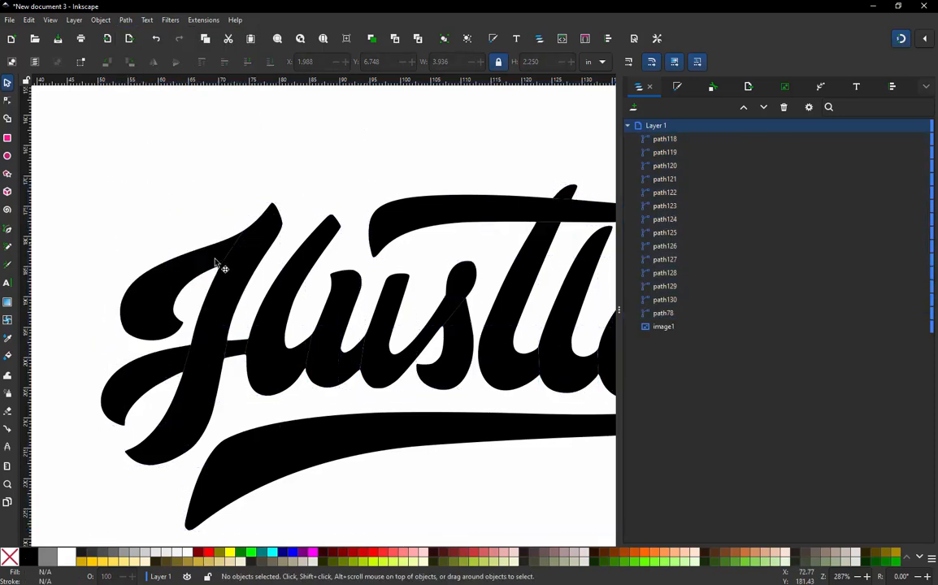
- Pull the separated swashes and strokes of the H and u away from the lettering to test the cuts
drag(215, 263, 175, 238)
drag(181, 358, 152, 364)
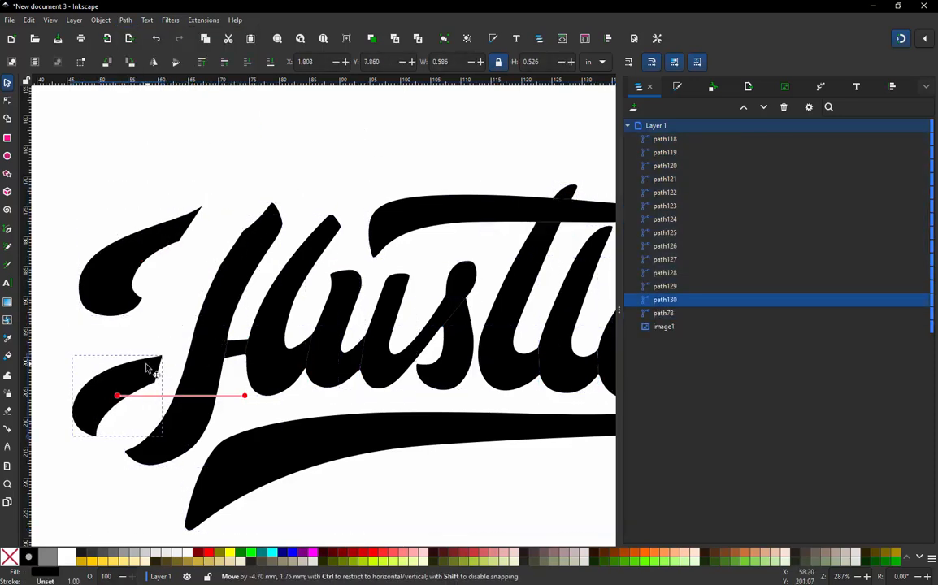
mouse_move(221, 306)
mouse_down()
mouse_move(210, 299)
mouse_move(224, 307)
mouse_up()
drag(316, 260, 200, 321)
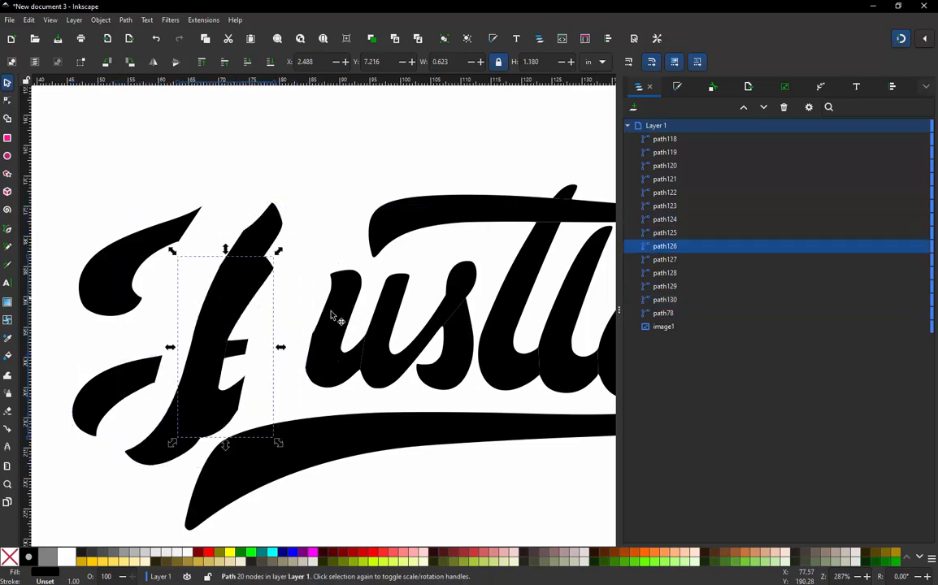
drag(333, 305, 312, 292)
drag(378, 322, 353, 319)
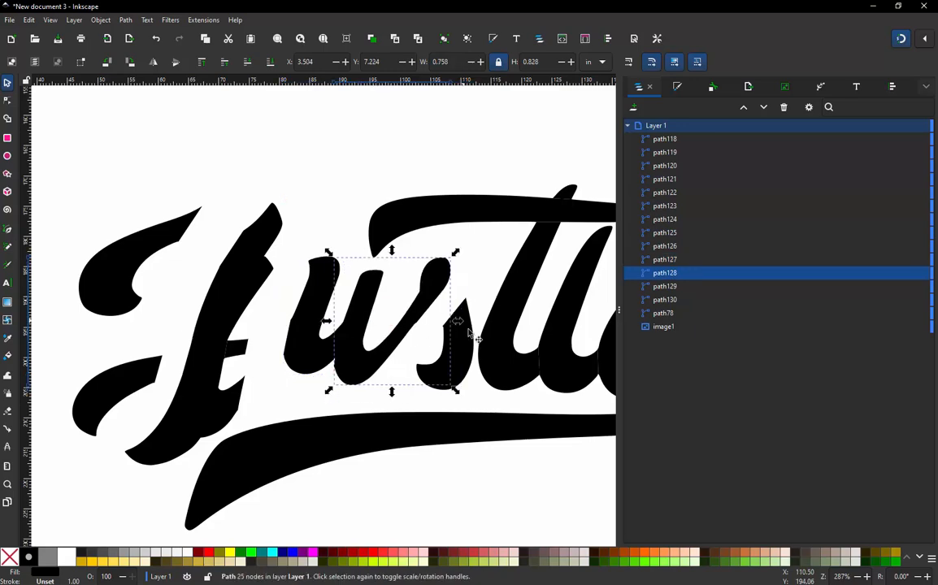
- Shift the t's tip, crossbar and stem, the l, and the e to test that these pieces are separate
scroll(325, 286, down, 1)
scroll(511, 241, up, 1)
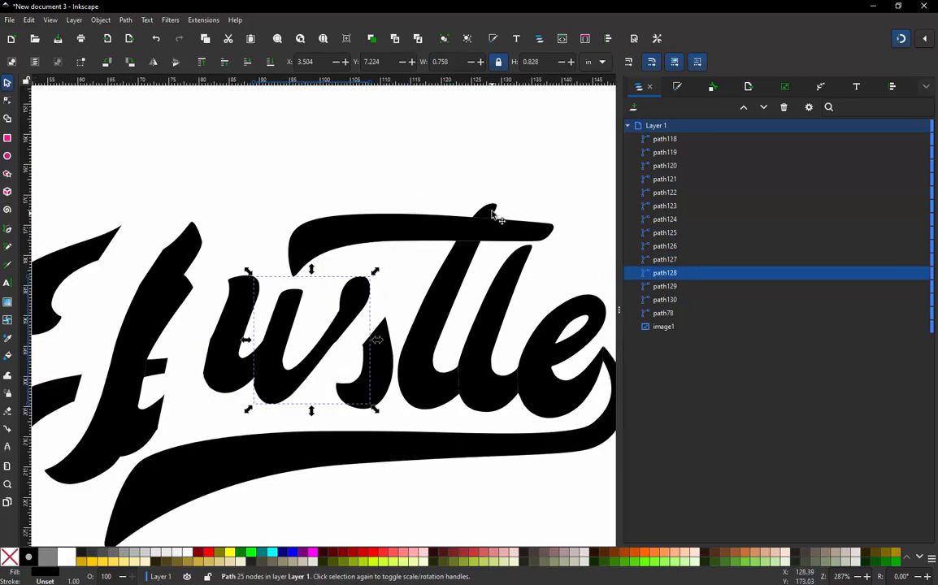
drag(493, 213, 497, 190)
drag(512, 230, 517, 208)
drag(452, 275, 442, 279)
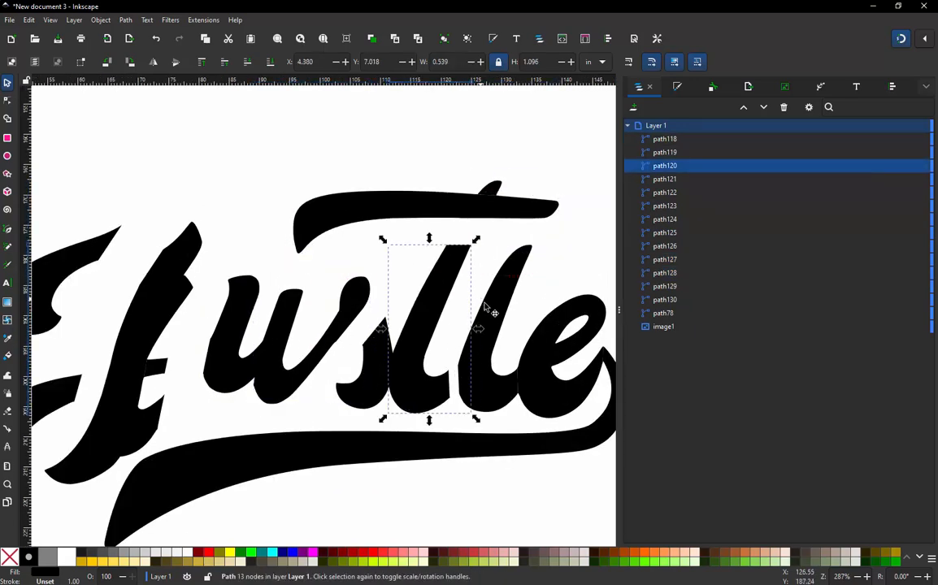
drag(493, 309, 490, 311)
drag(583, 385, 569, 370)
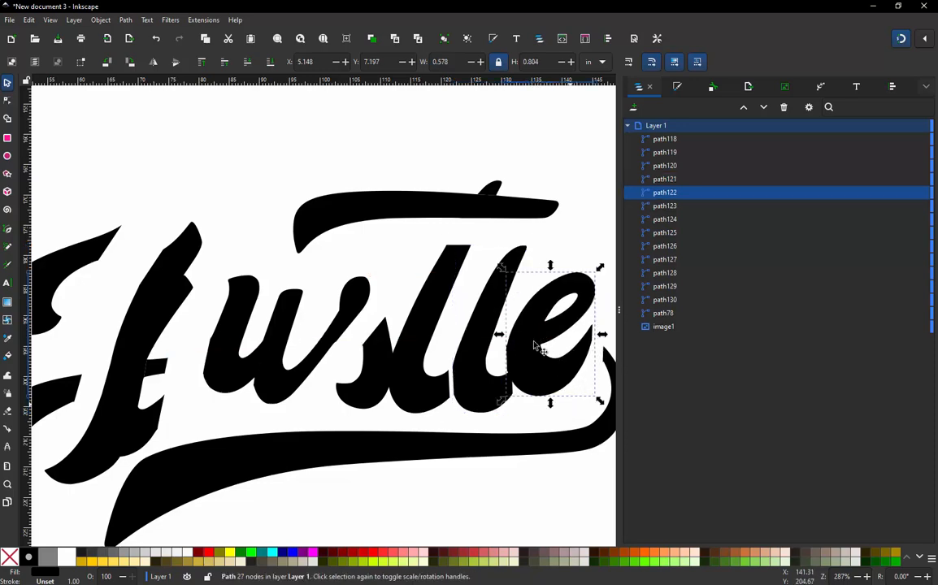
- Undo all the test moves of the letter pieces and clear the selection
scroll(522, 319, down, 2)
key(ctrl+z)
key(ctrl+z)
key(ctrl+z)
key(ctrl+z)
key(ctrl+z)
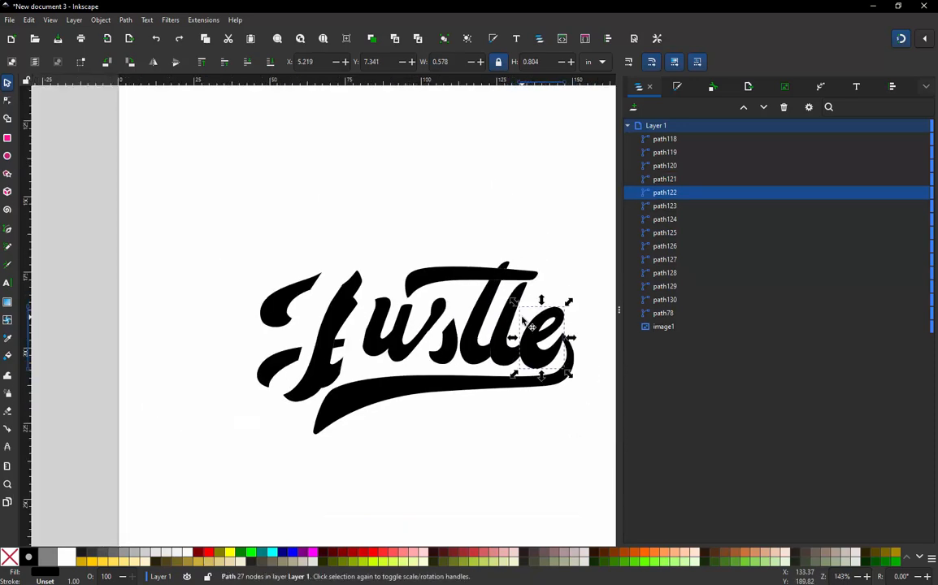
key(ctrl+z)
key(ctrl+z)
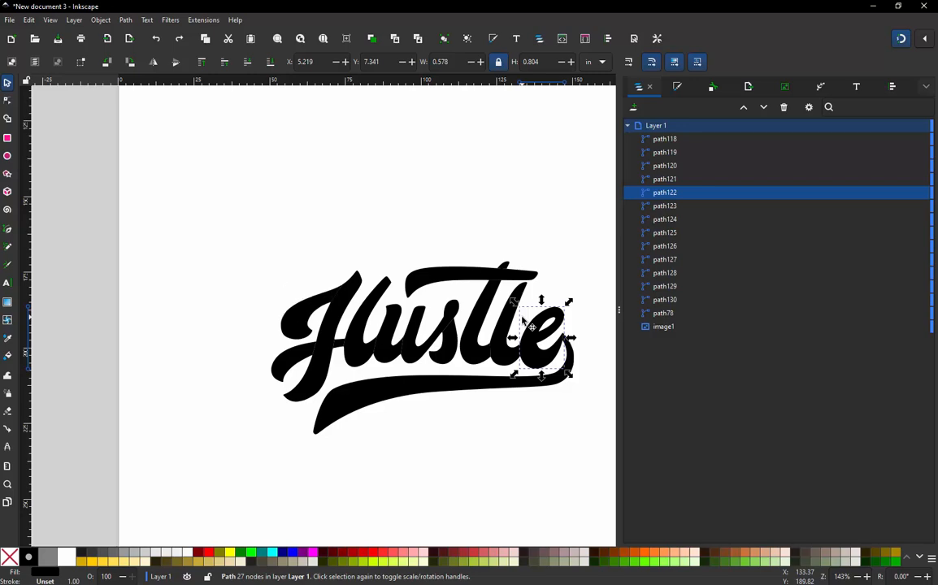
click(404, 257)
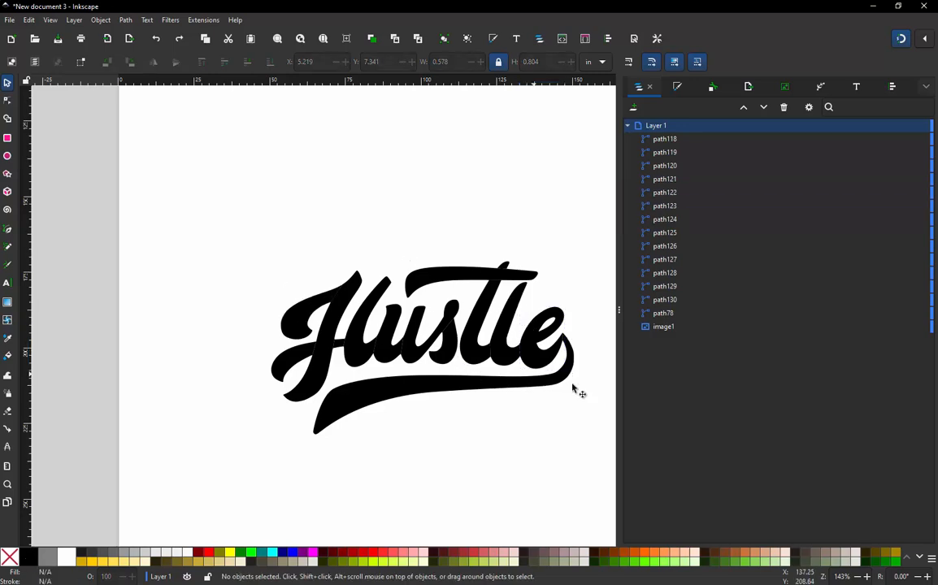
- Select all the divided lettering pieces, remove their fill, give them a red outline, and deselect them
ctrl+scroll(590, 381, up, 1)
ctrl+scroll(410, 251, down, 1)
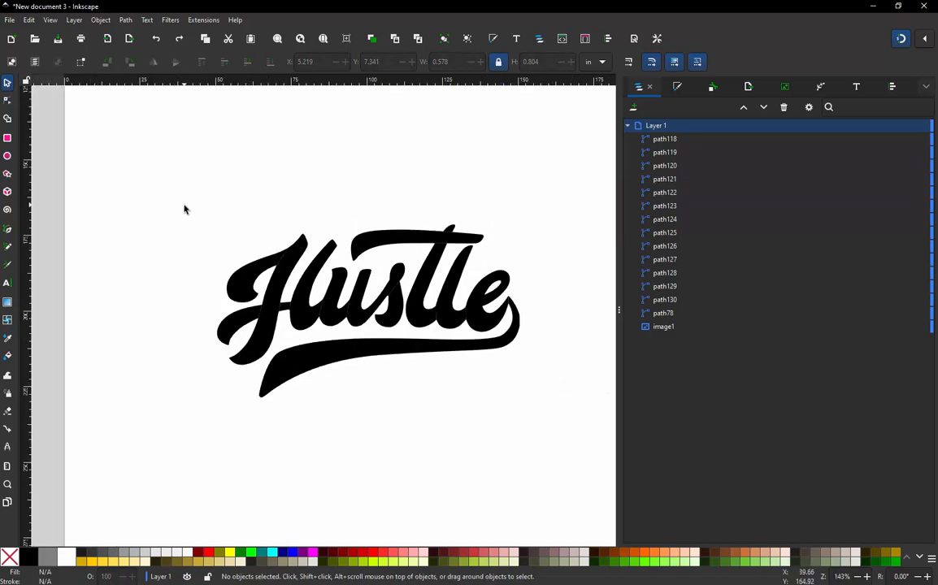
drag(204, 206, 554, 421)
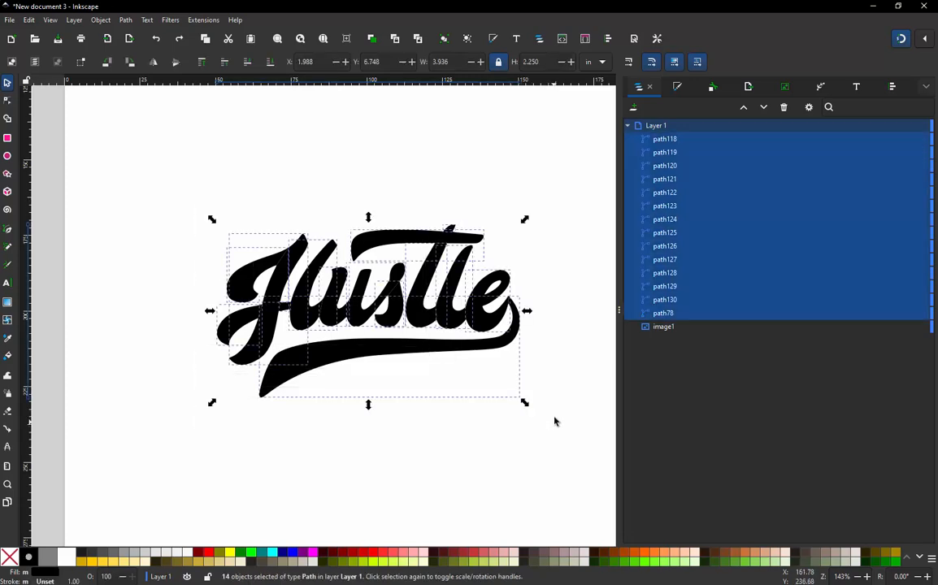
click(11, 558)
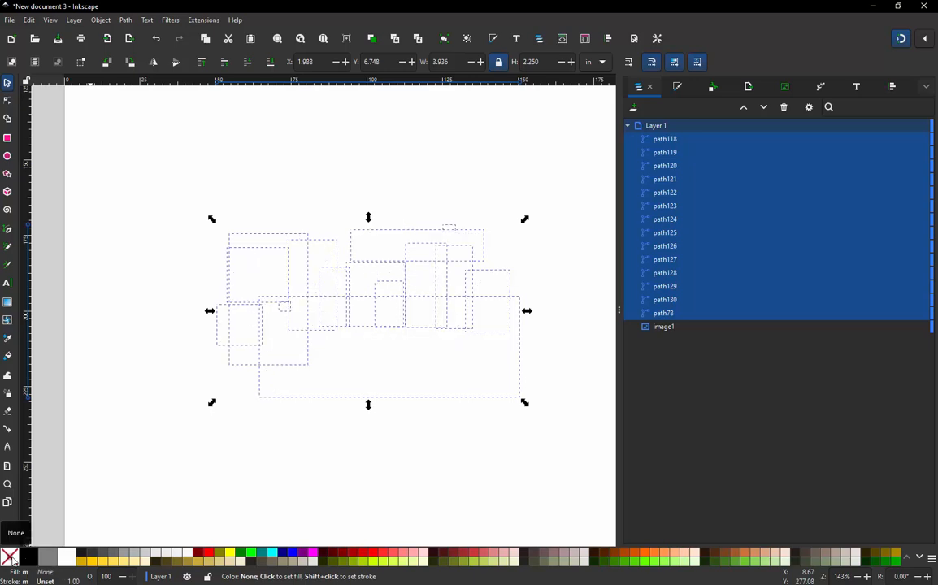
shift+click(209, 556)
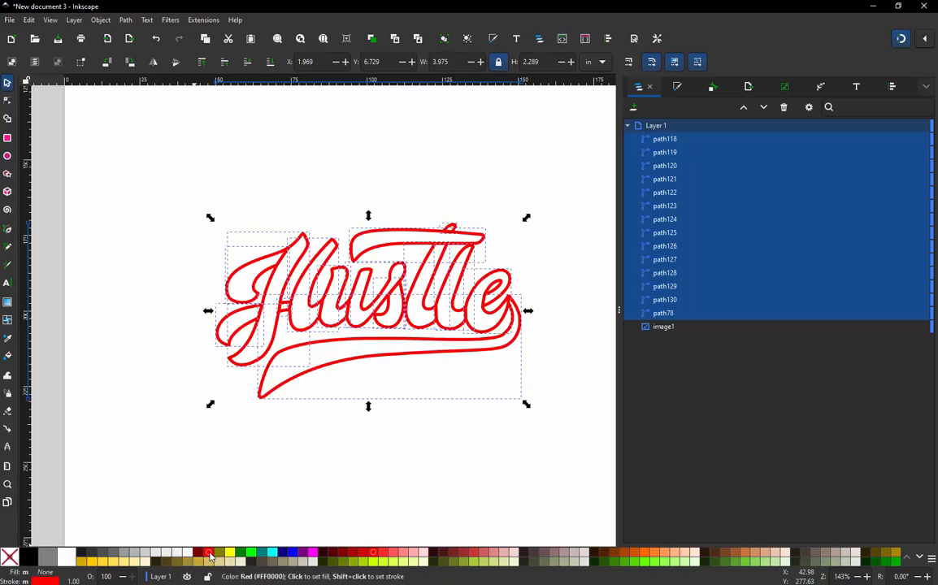
click(453, 319)
- Examine the red outlines at the stroke junctions, especially where the e meets the underline swash
scroll(453, 319, up, 5)
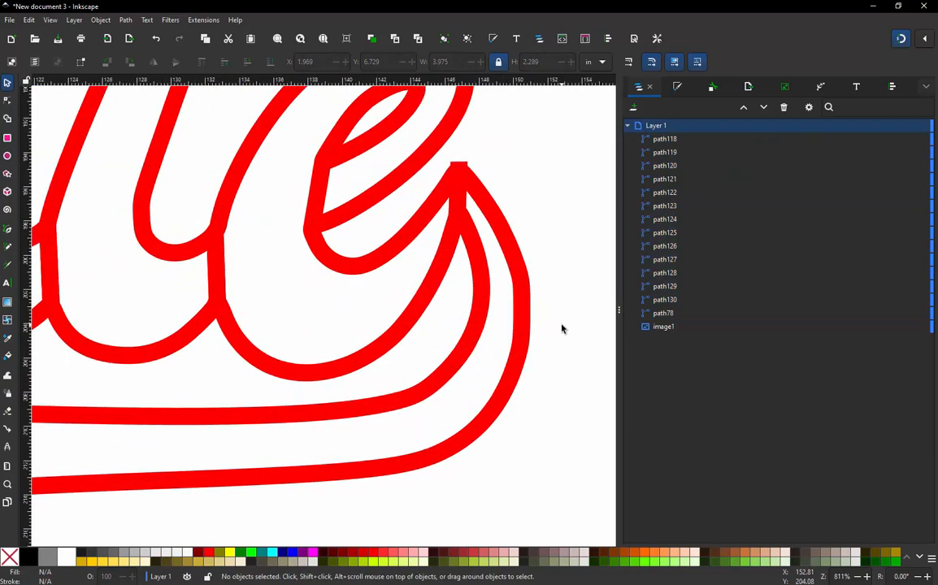
scroll(562, 328, down, 2)
scroll(562, 328, down, 2)
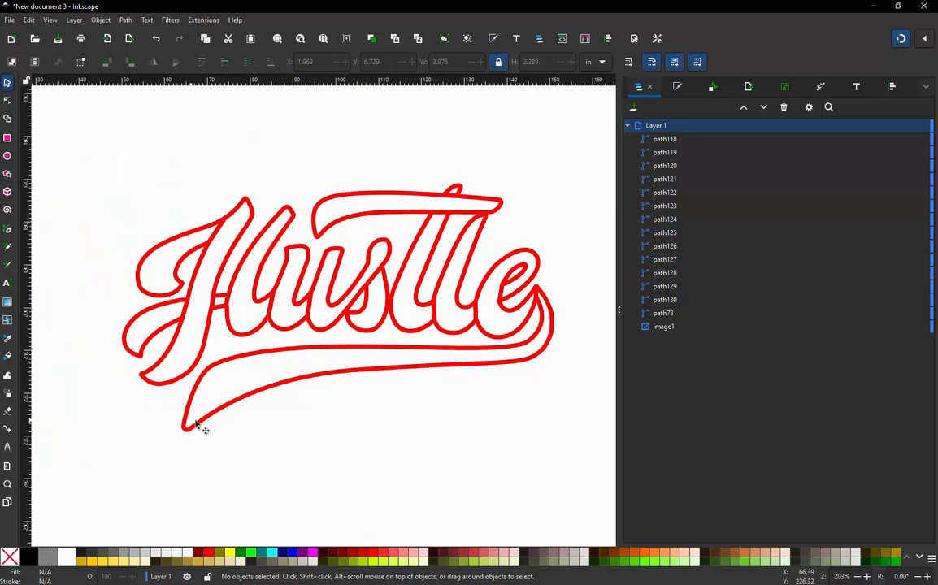
scroll(600, 295, up, 4)
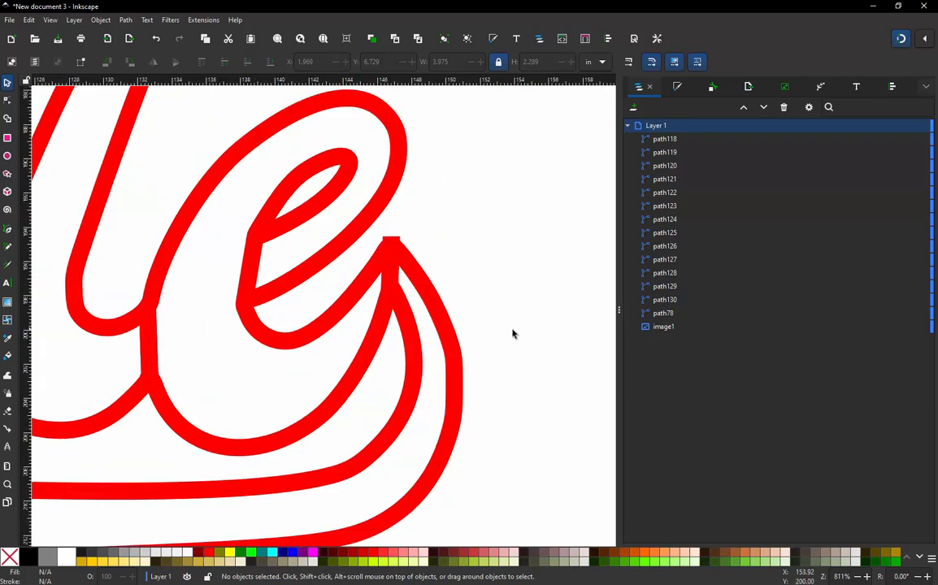
scroll(507, 307, down, 3)
scroll(508, 306, down, 2)
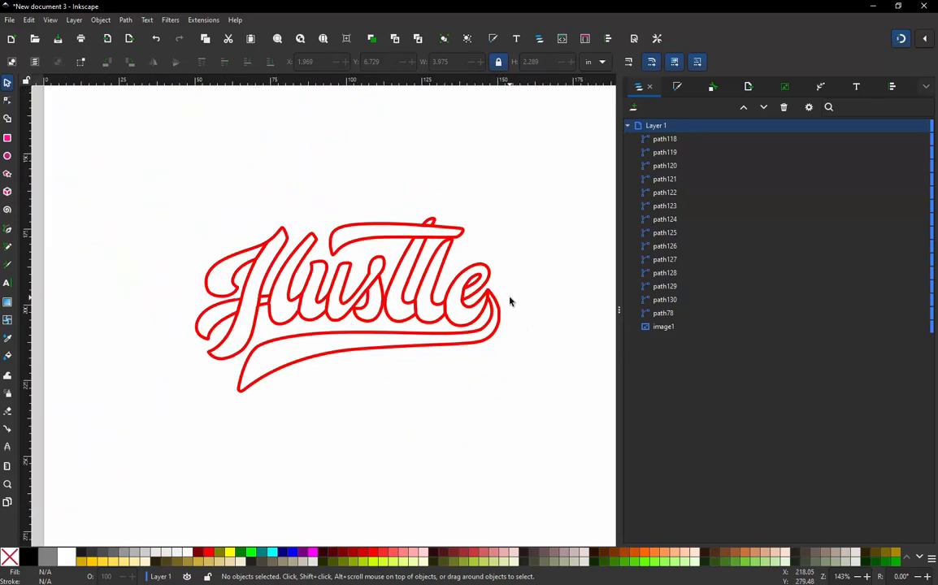
scroll(357, 272, up, 2)
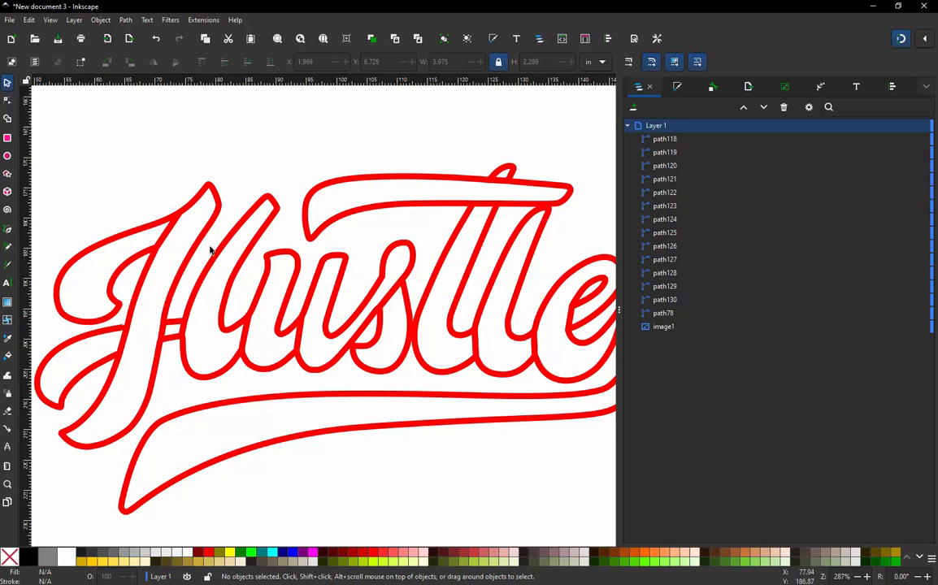
scroll(481, 199, down, 1)
scroll(570, 379, up, 4)
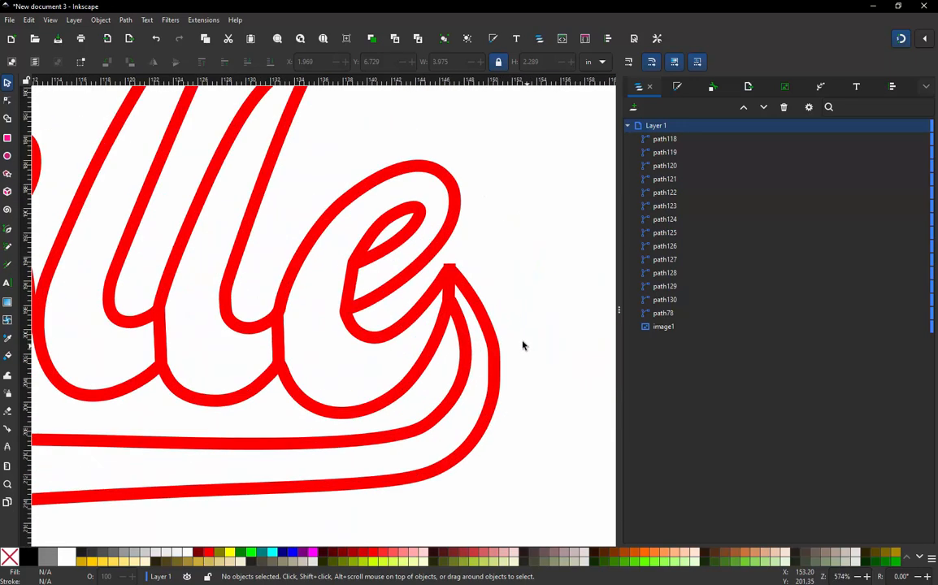
- Inspect the underline swash's nodes where it meets the e, then leave node editing and deselect it
double_click(479, 332)
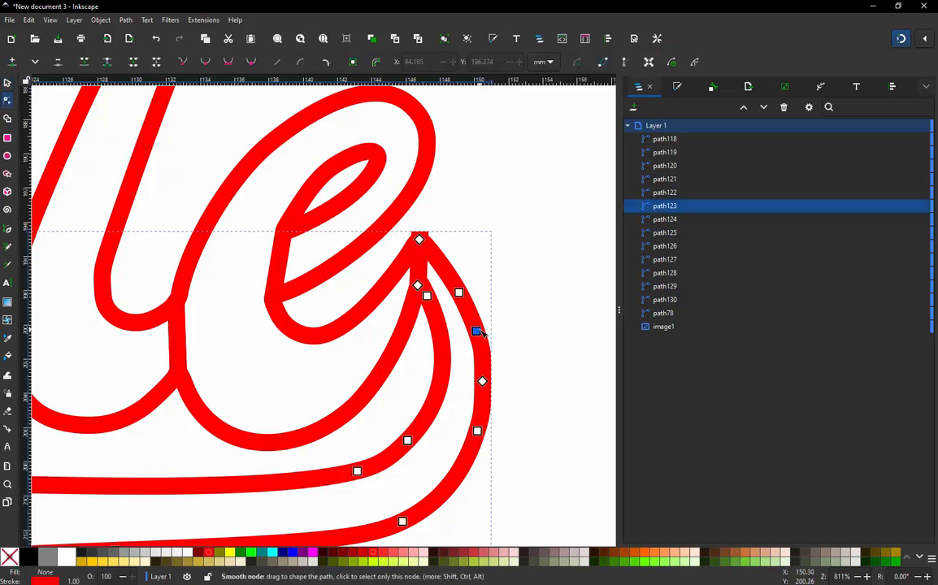
scroll(449, 254, up, 2)
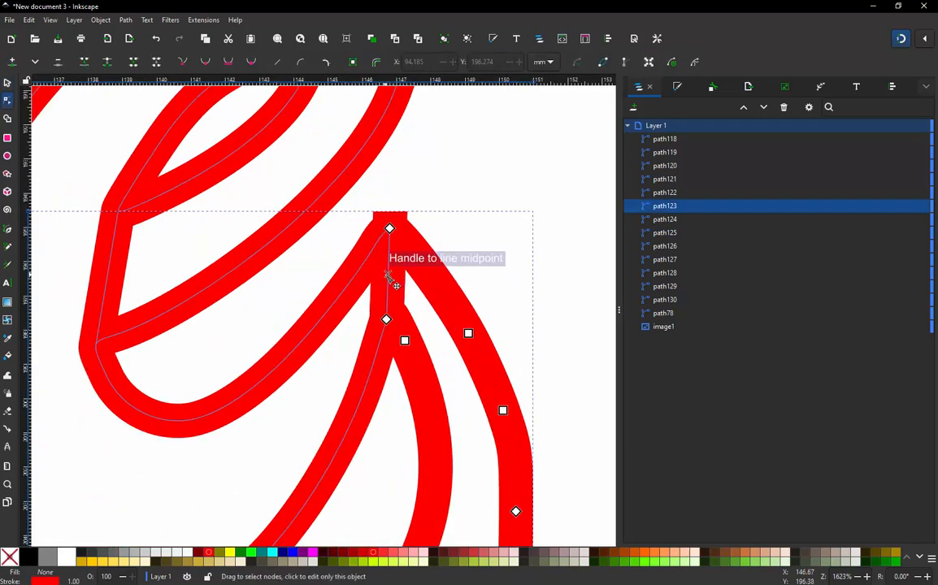
scroll(392, 280, down, 6)
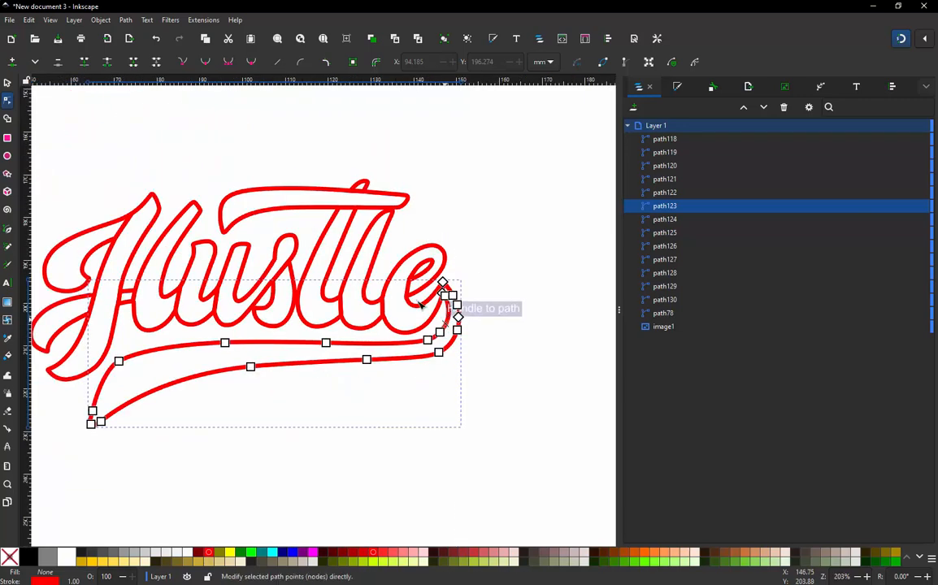
click(7, 81)
click(436, 135)
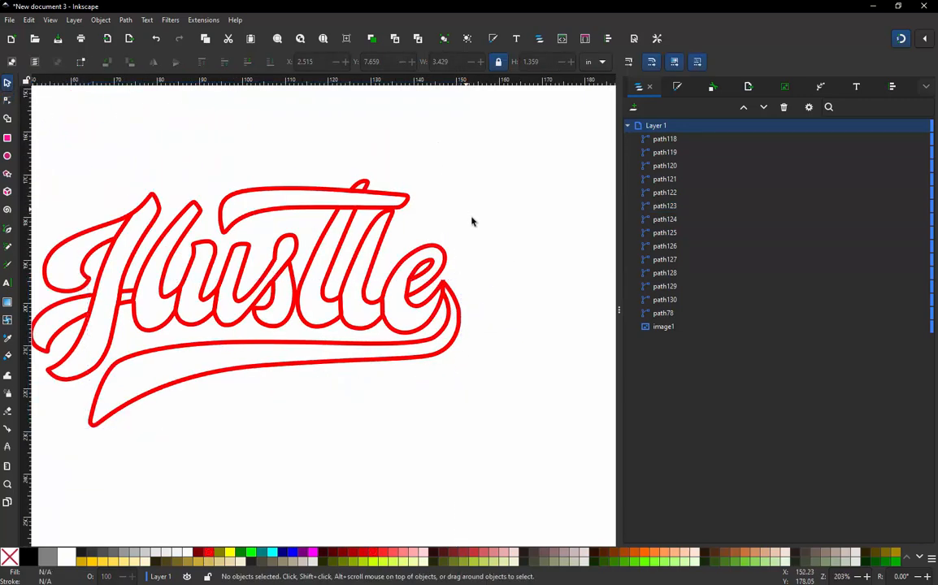
- Select every lettering piece except the underline swash and hide them all
scroll(472, 220, down, 1)
drag(291, 328, 457, 422)
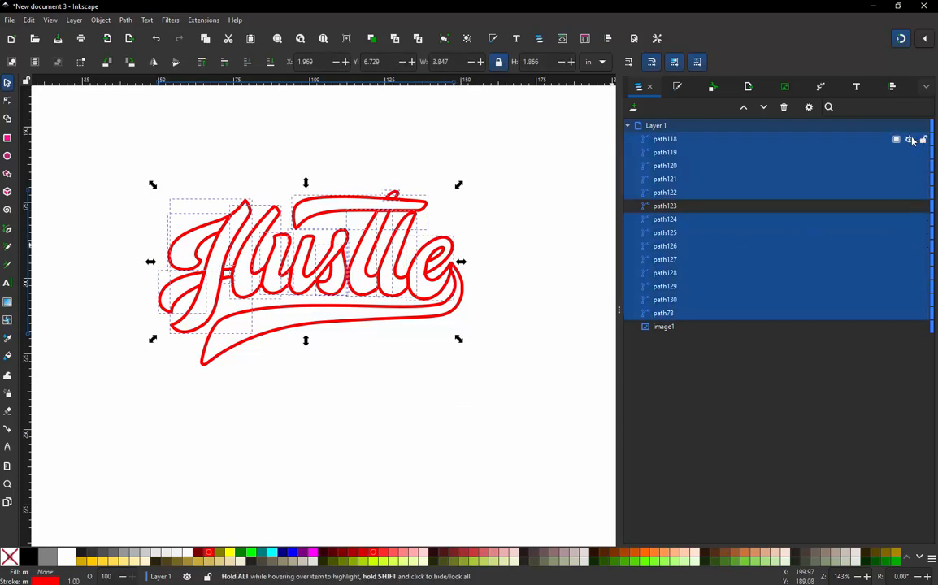
click(909, 139)
click(472, 291)
- Delete the short segment closing the underline swash's upper tip, and the end node on the inner curve
click(457, 282)
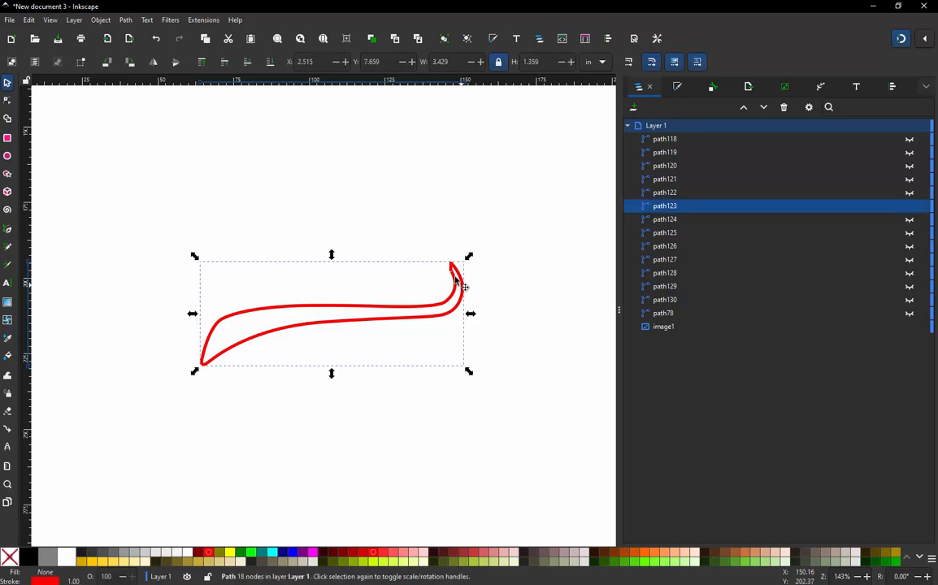
scroll(458, 282, up, 6)
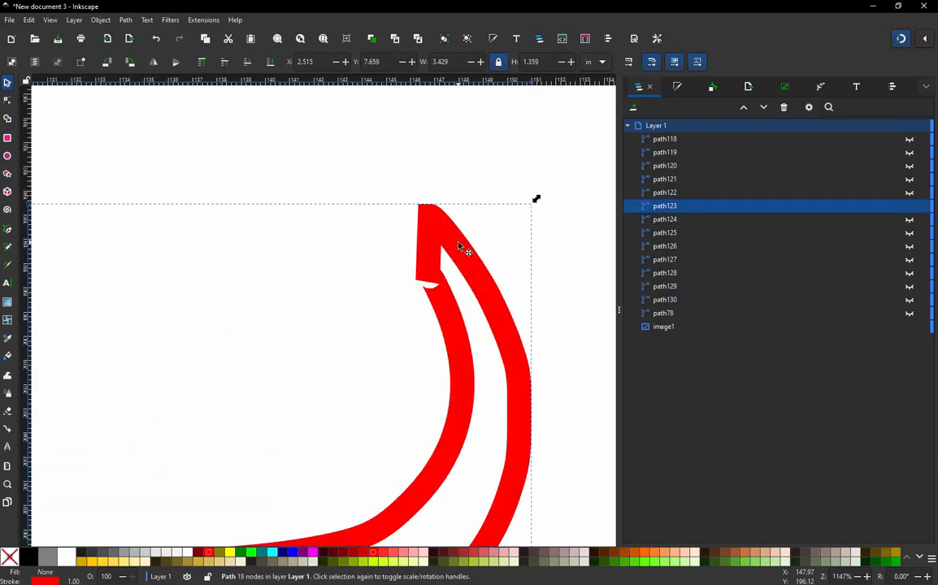
key(n)
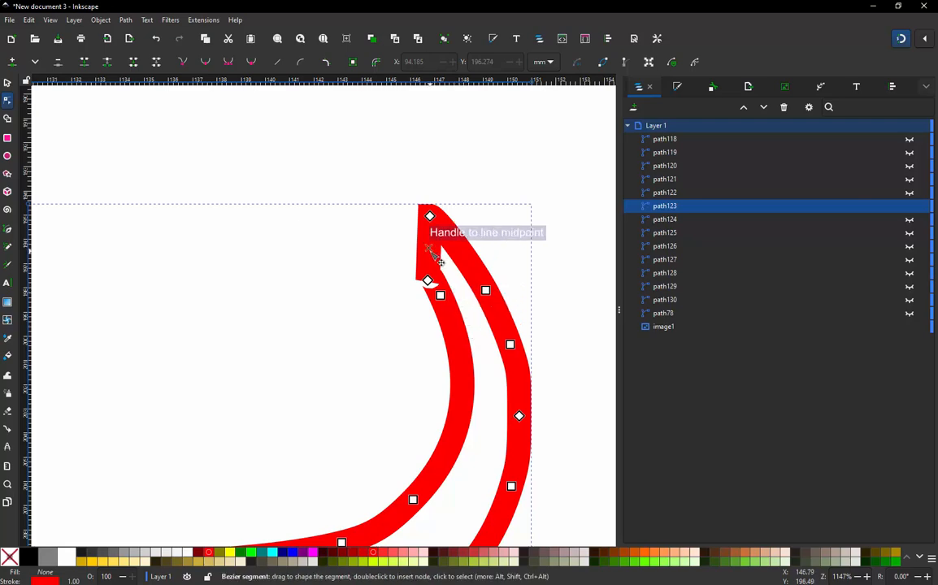
click(428, 247)
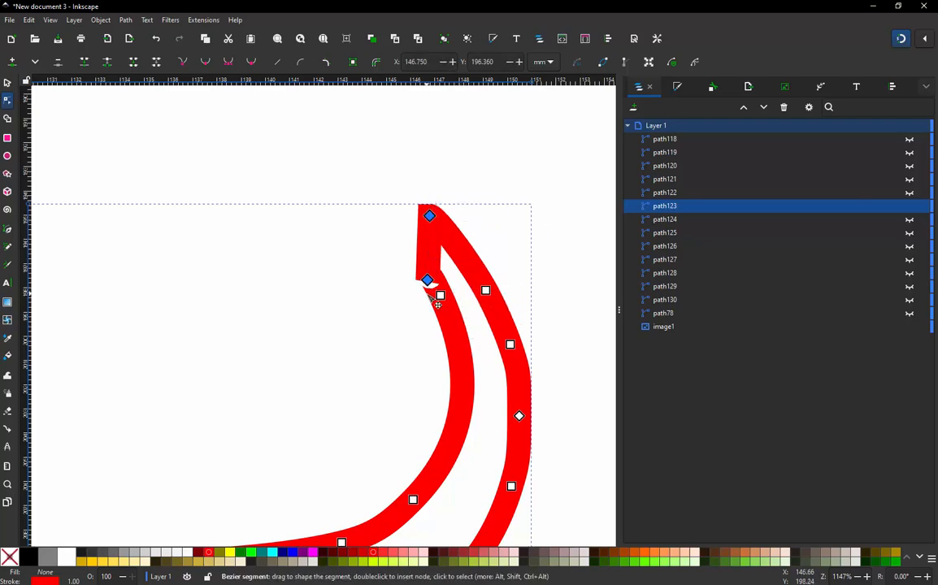
key(alt+Delete)
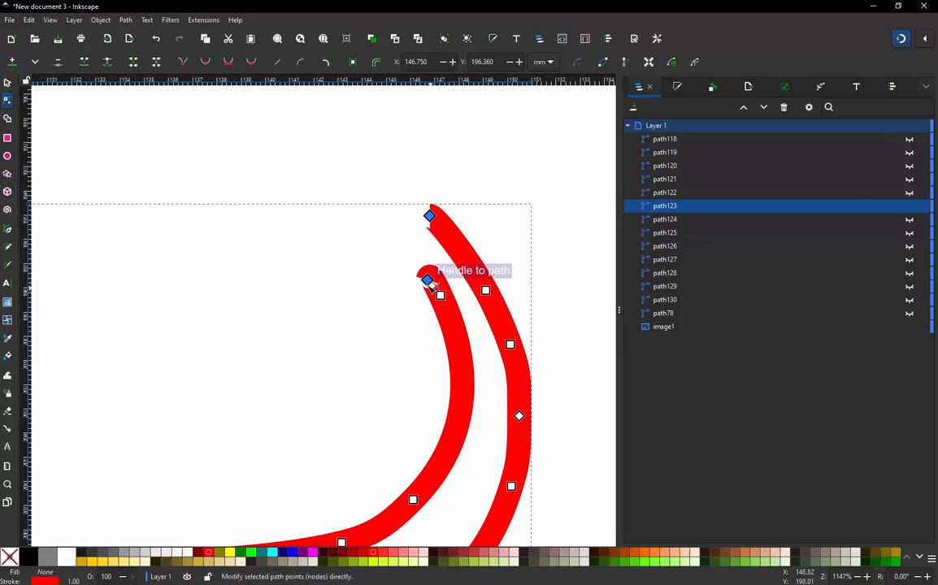
key(alt)
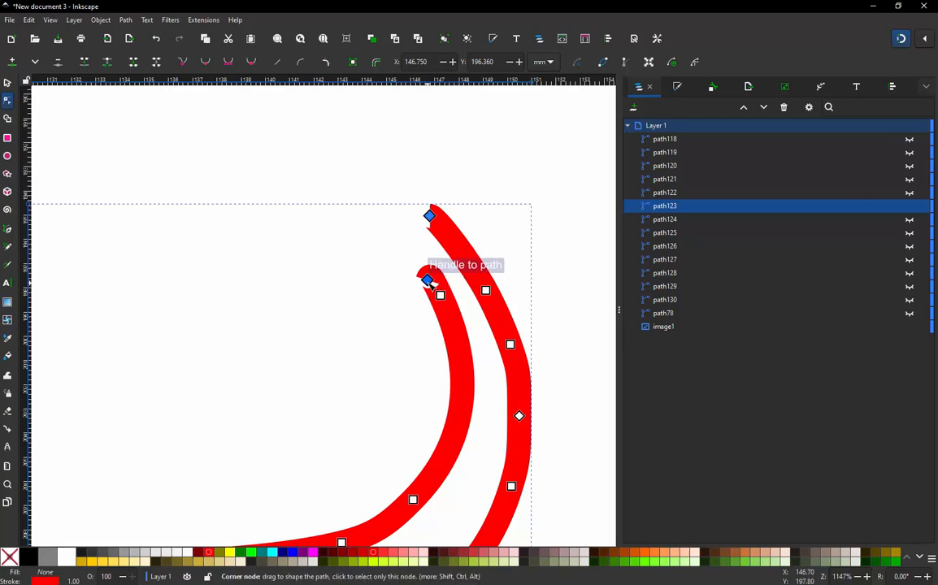
ctrl+alt+click(428, 281)
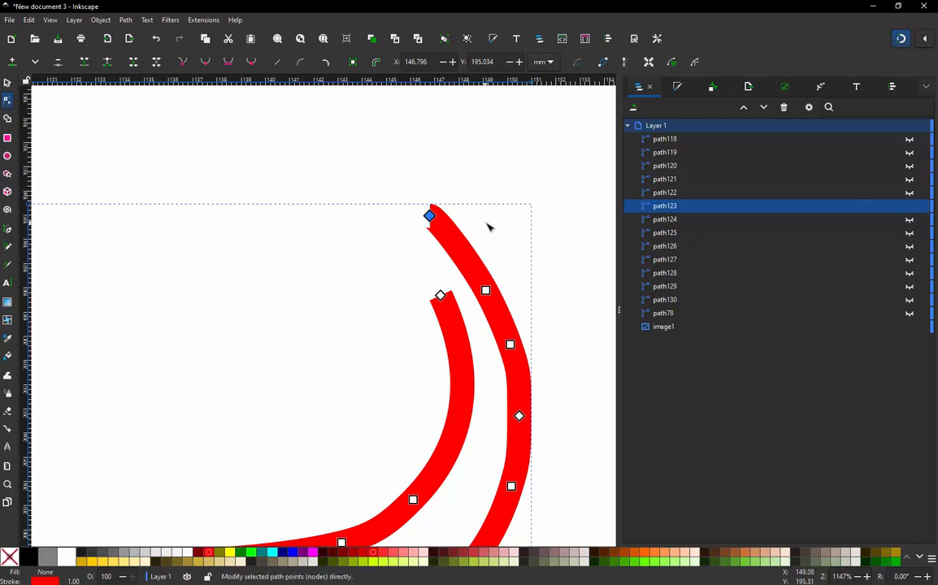
- Convert the end node at the underline swash's pointed lower-left tip to a cusp, then deselect the swash
scroll(491, 218, down, 5)
scroll(147, 397, up, 6)
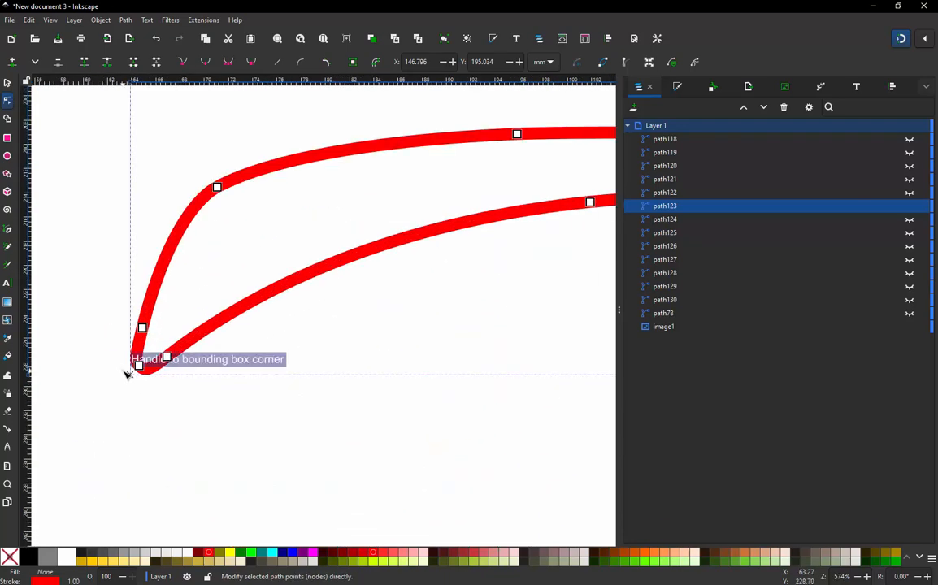
click(168, 356)
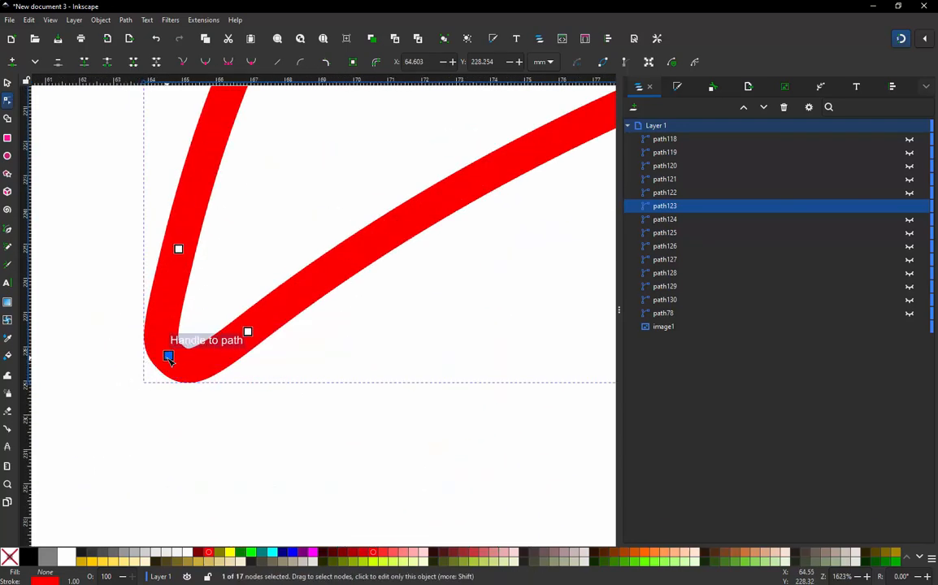
key(shift+c)
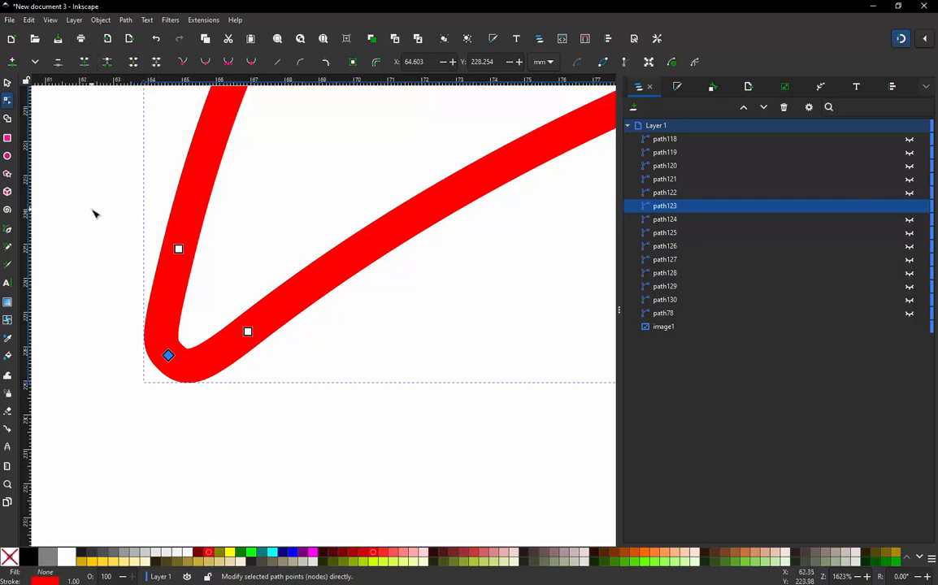
scroll(145, 458, down, 5)
scroll(182, 327, down, 2)
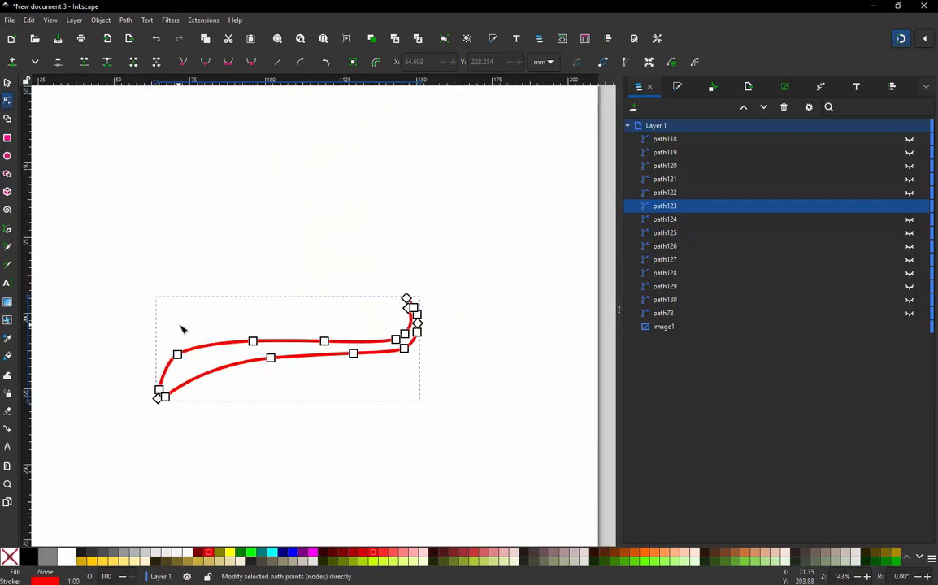
scroll(277, 390, up, 1)
click(277, 418)
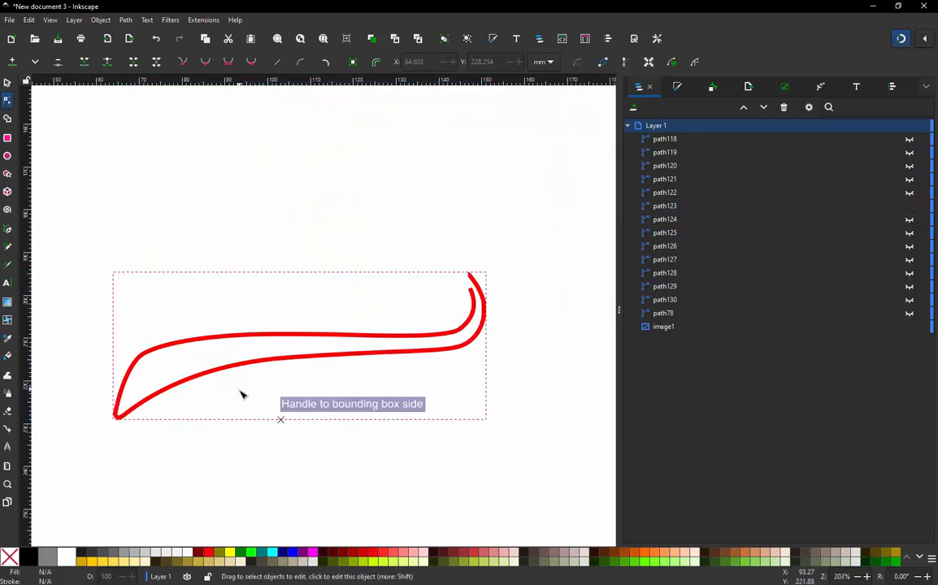
- Apply Ink/Stitch Params to the underline swash as a custom satin column with the Satin Column method instead of running stitch
click(8, 84)
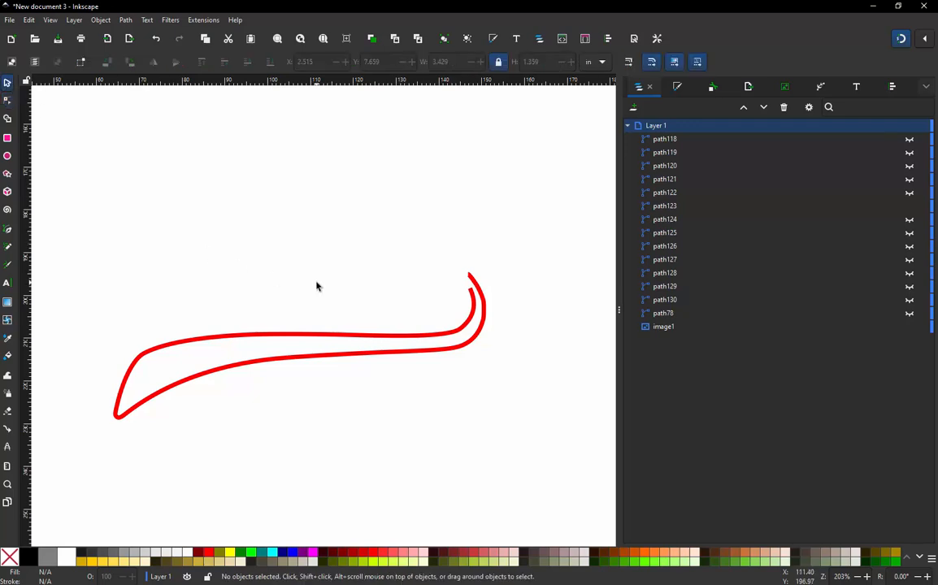
click(354, 342)
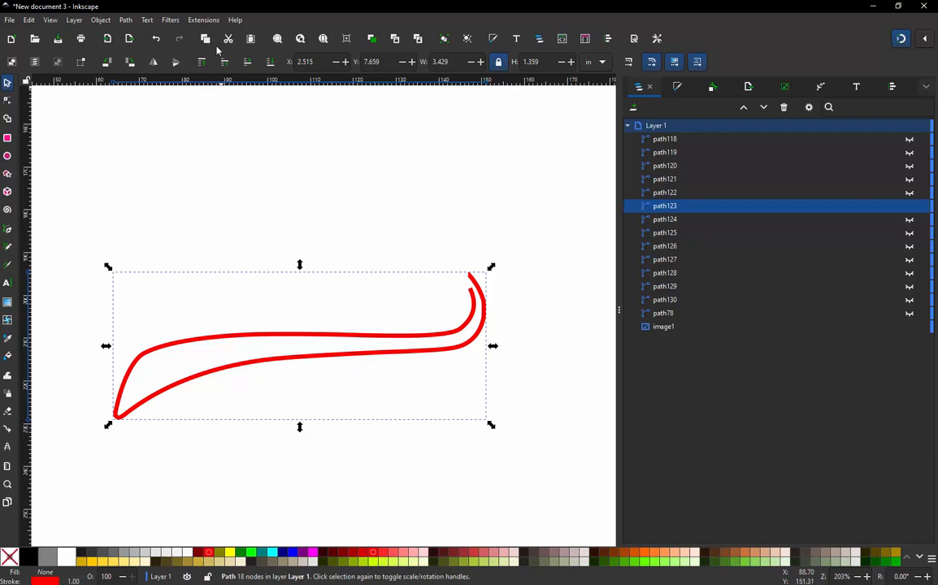
click(203, 20)
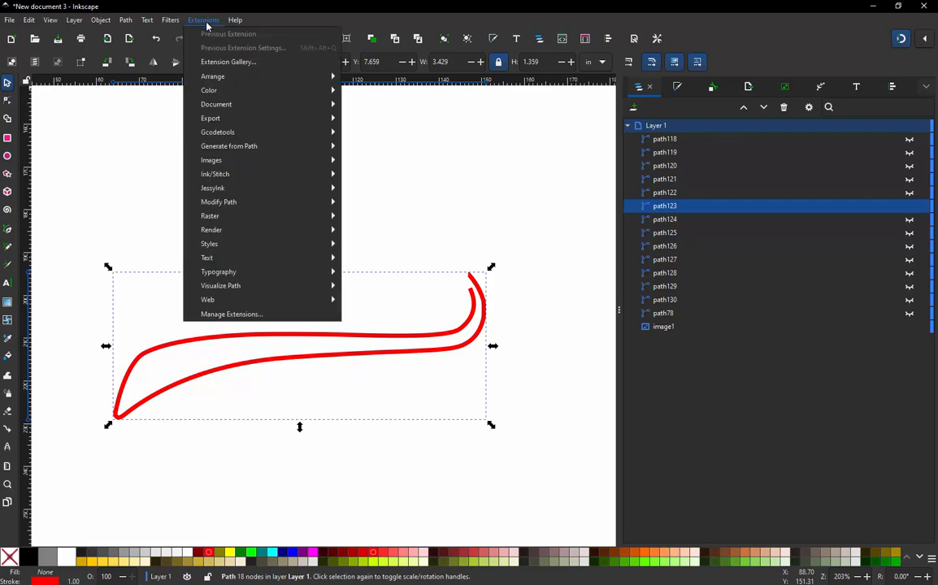
mouse_move(232, 165)
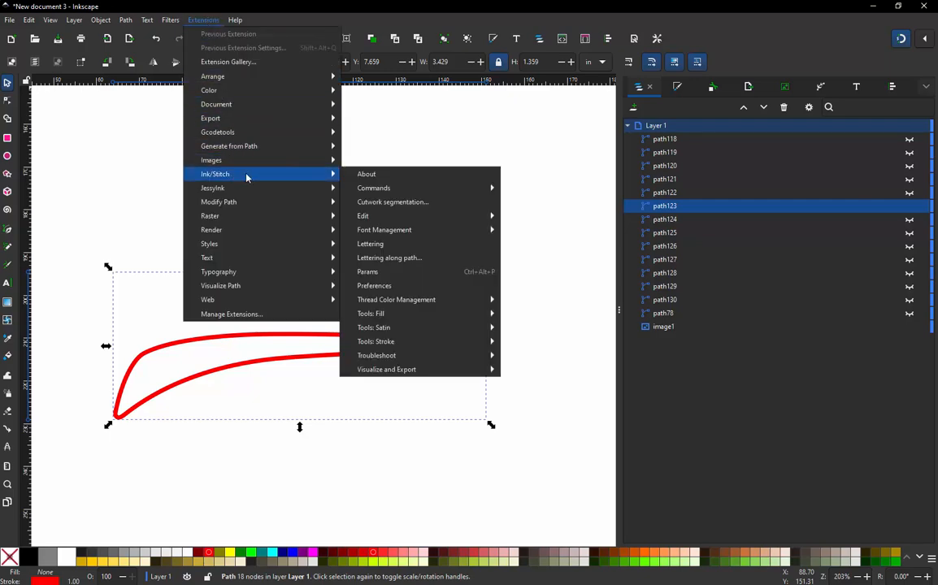
click(411, 469)
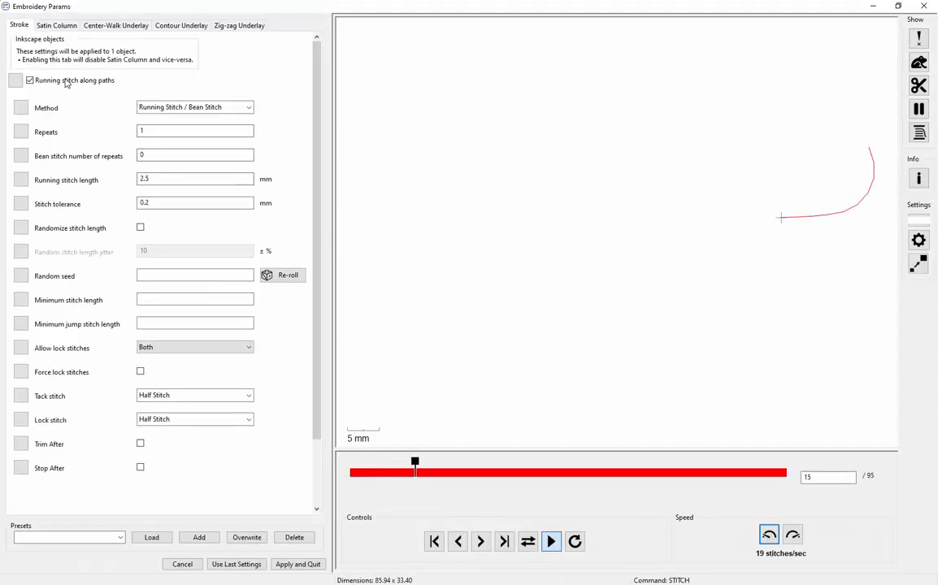
click(67, 83)
click(56, 28)
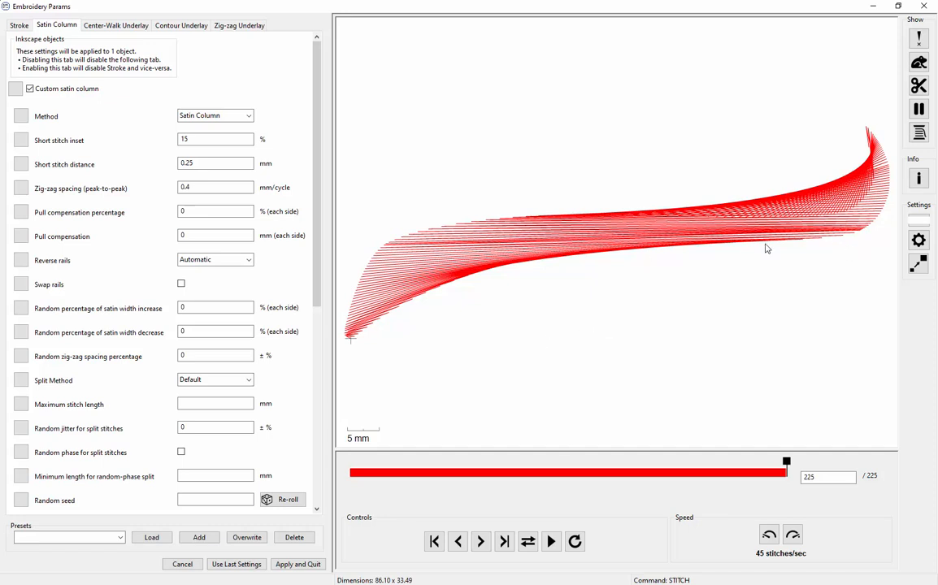
click(307, 565)
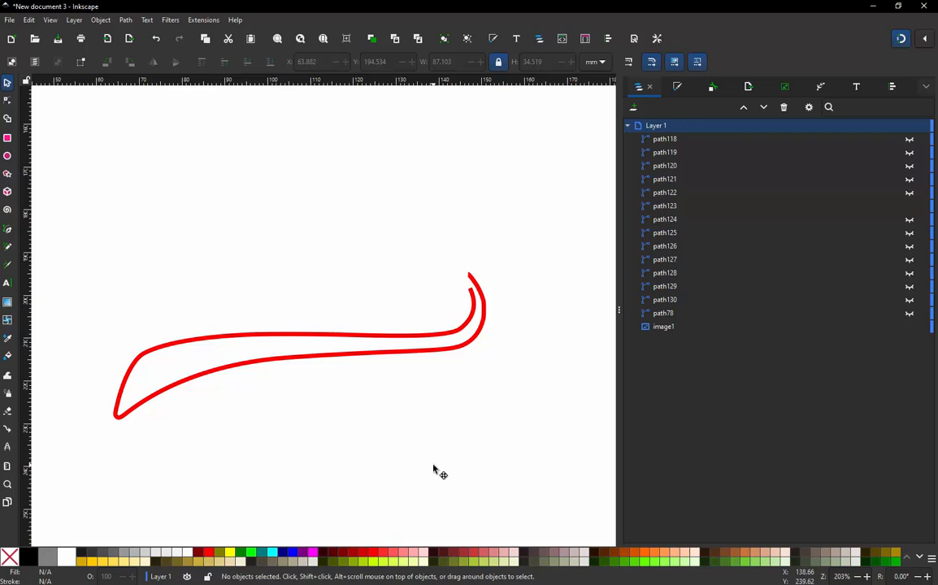
- Examine the underline swash's two curves along their length and at both ends
scroll(458, 280, down, 1)
scroll(410, 339, up, 1)
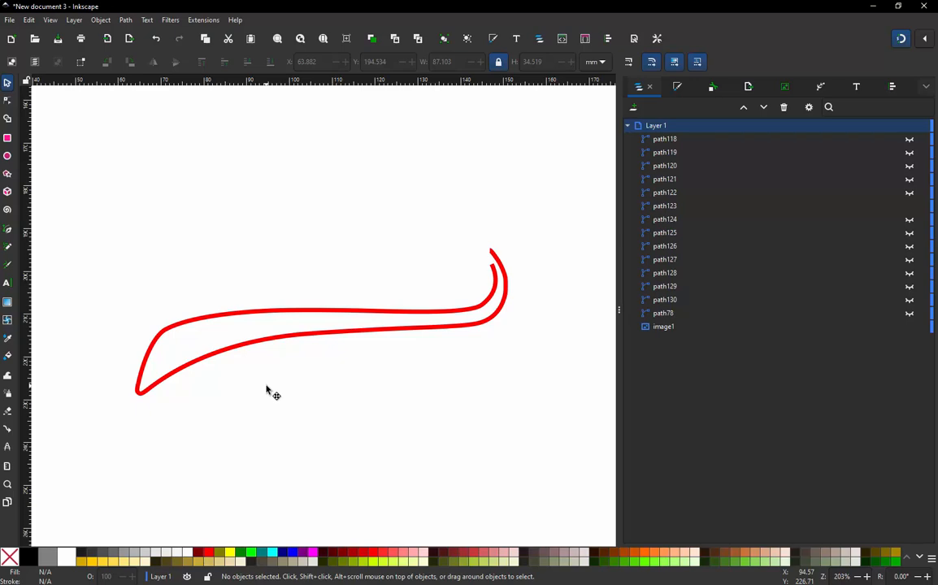
scroll(291, 318, down, 1)
scroll(278, 319, up, 1)
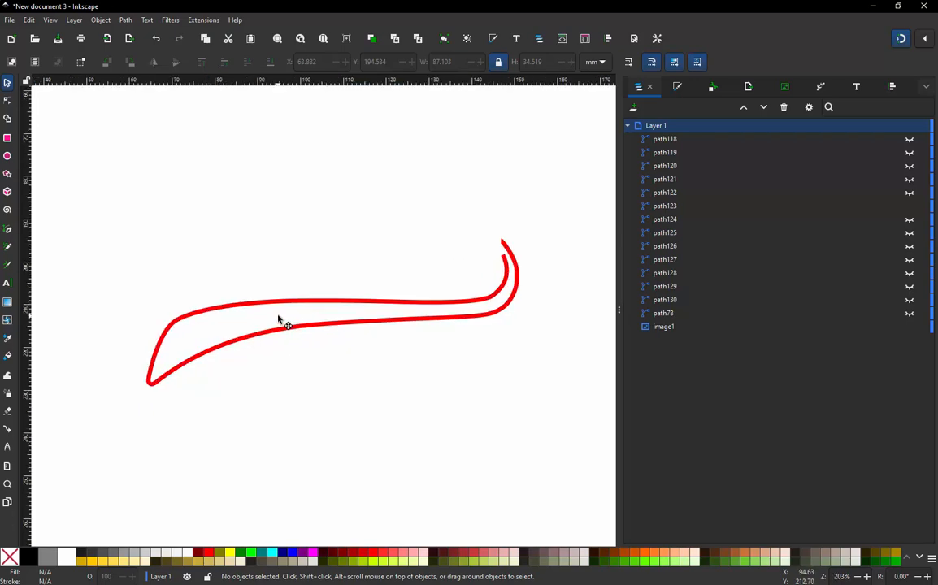
scroll(519, 287, up, 1)
scroll(561, 265, up, 1)
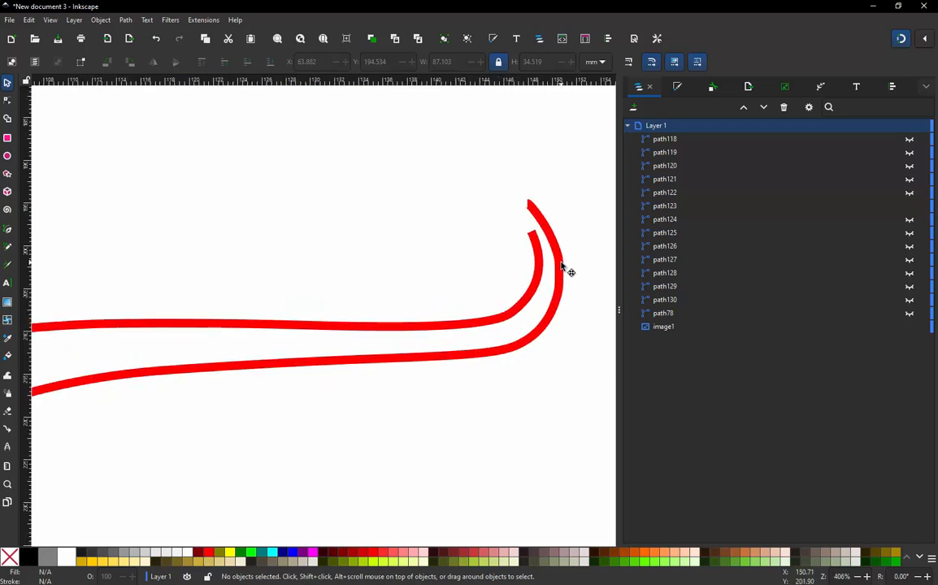
scroll(561, 265, down, 2)
scroll(195, 339, up, 2)
scroll(232, 393, up, 1)
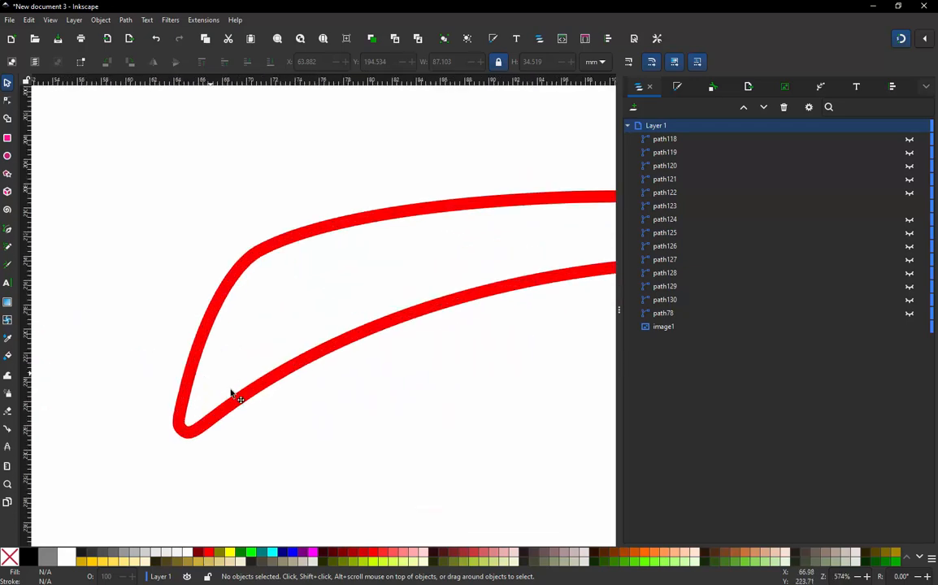
- Insert a node on the swash's lower curve at about X 74.7, Y 222.5 mm, opposite the upper curve's left bend
double_click(236, 397)
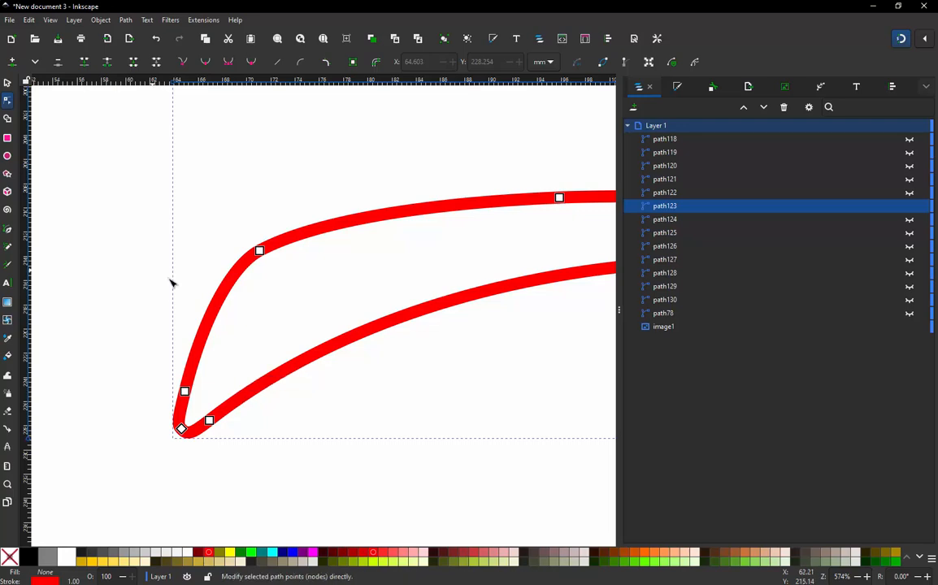
scroll(210, 305, down, 1)
scroll(230, 382, up, 1)
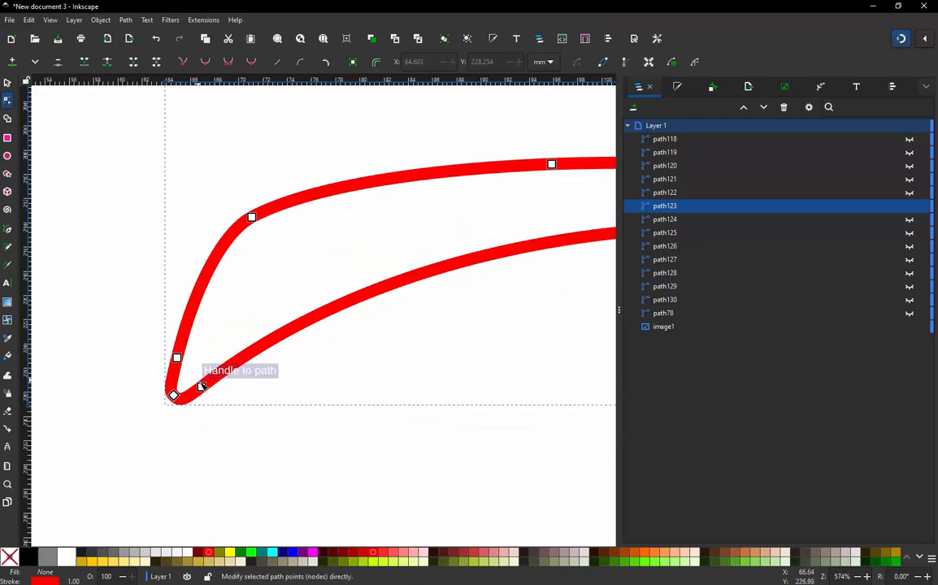
click(201, 386)
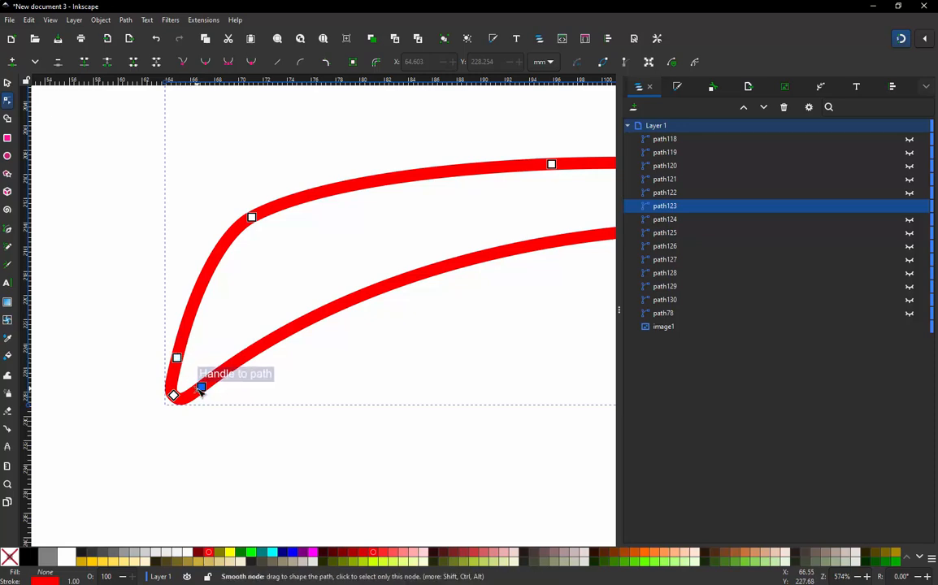
click(296, 326)
double_click(296, 326)
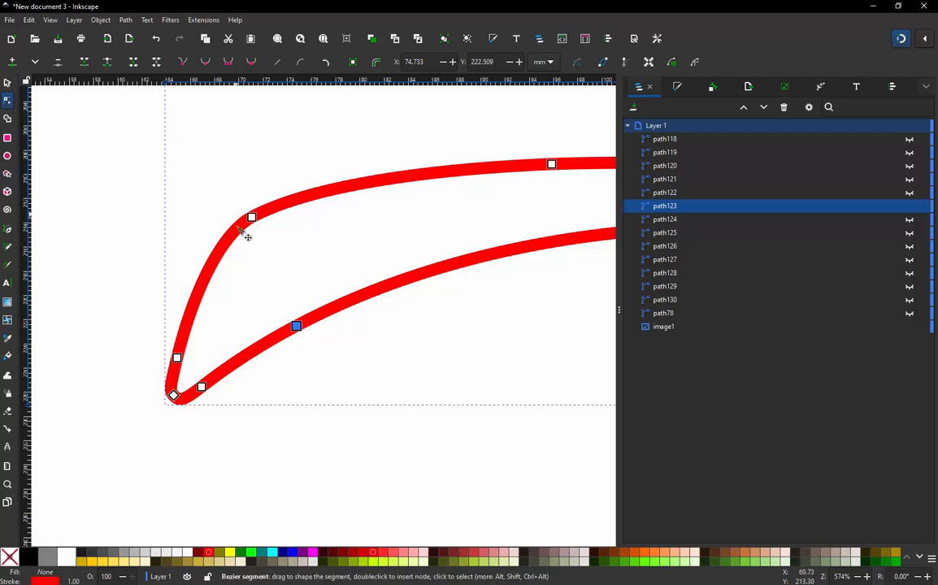
- Insert a lower-curve node directly below the upper curve's second node from the left bend, and delete the old lower node beside it
scroll(285, 320, down, 1)
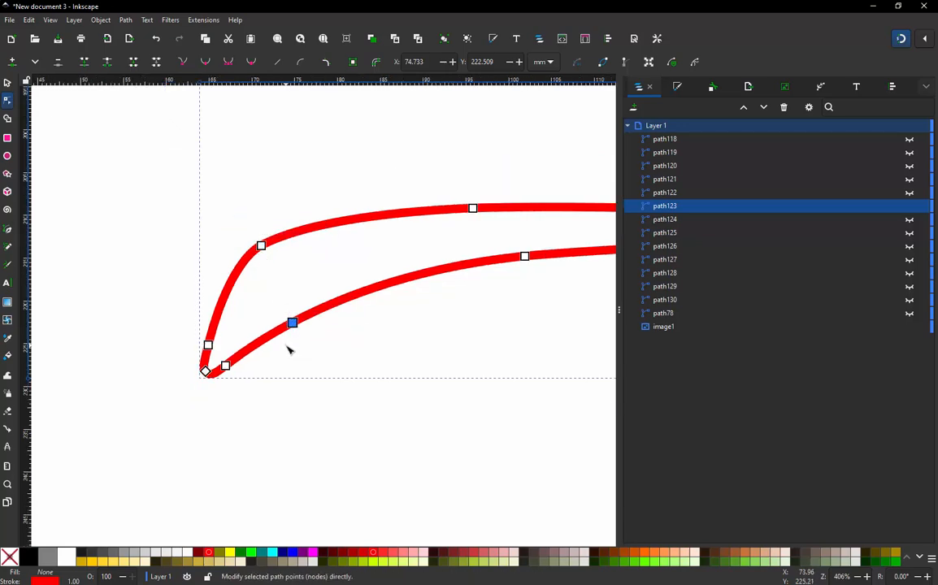
scroll(307, 334, down, 1)
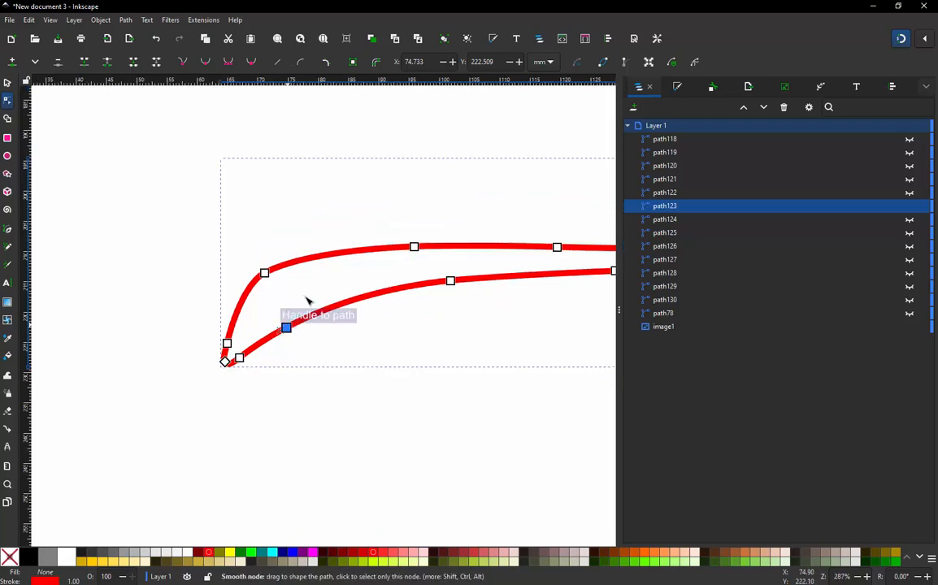
scroll(307, 301, up, 1)
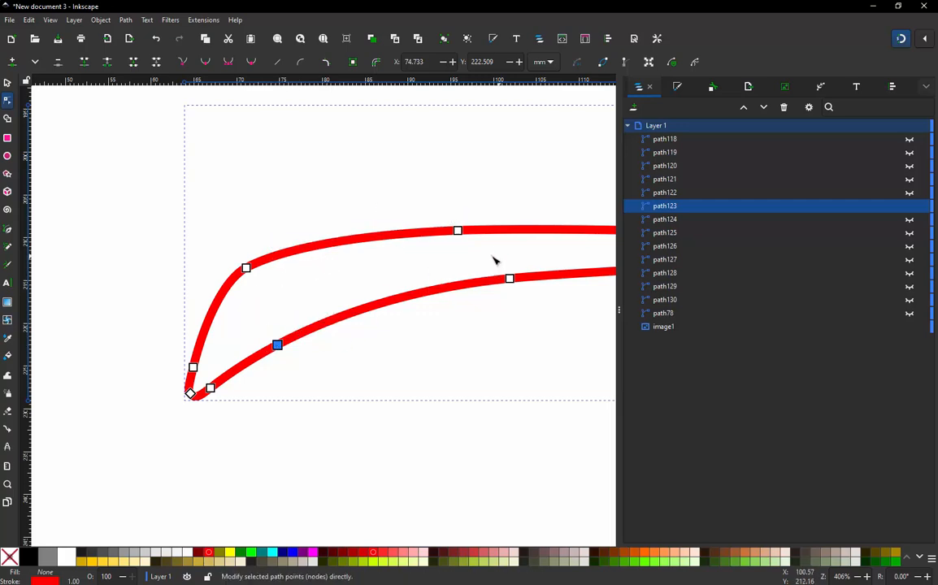
scroll(492, 258, up, 1)
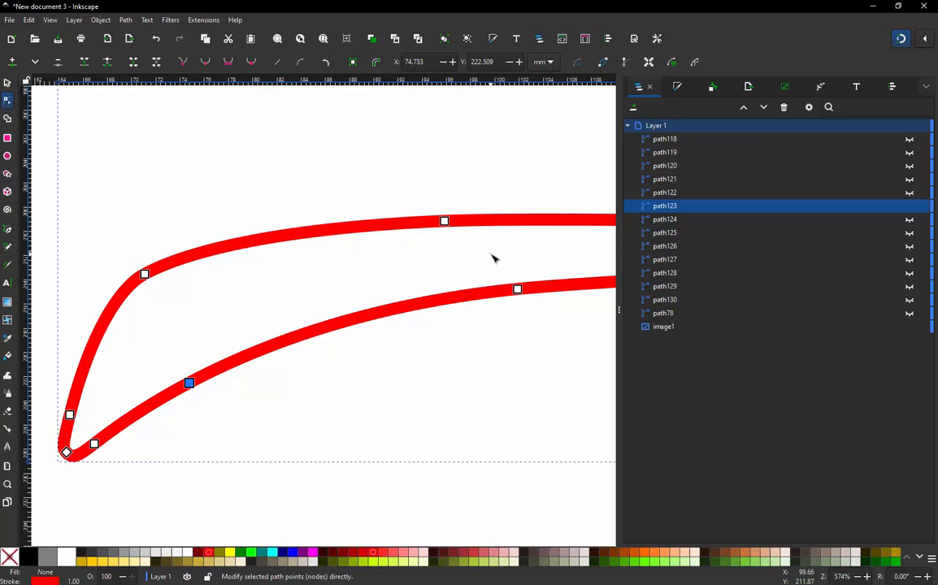
double_click(444, 300)
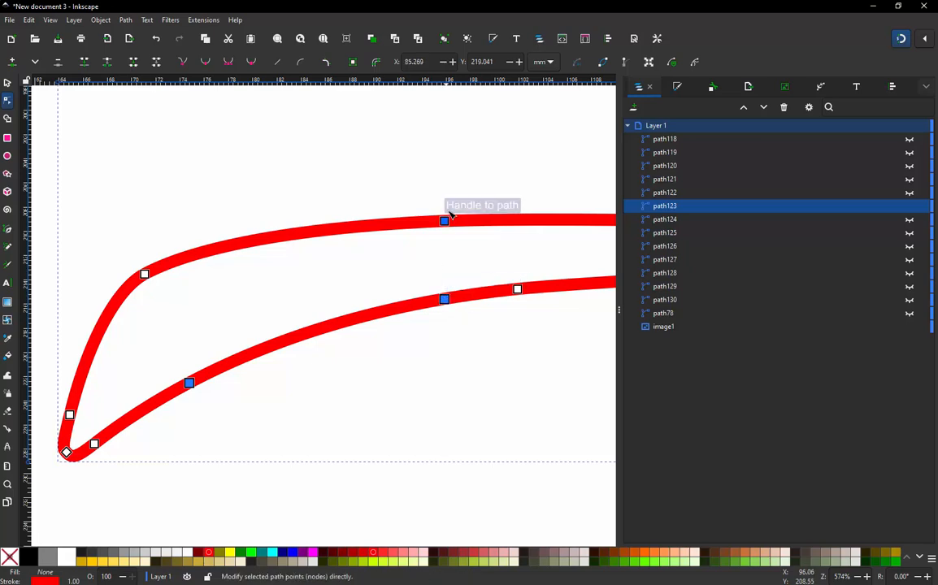
ctrl+alt+click(517, 289)
- Delete the middle node from the swash's upper curve and the nearby node from its lower curve
scroll(313, 259, down, 3)
scroll(469, 249, up, 2)
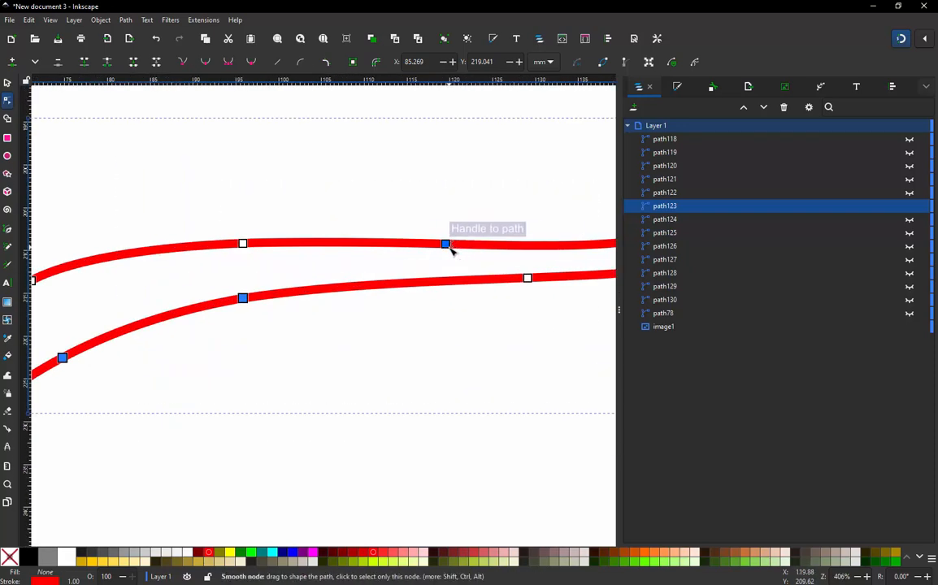
ctrl+alt+click(446, 245)
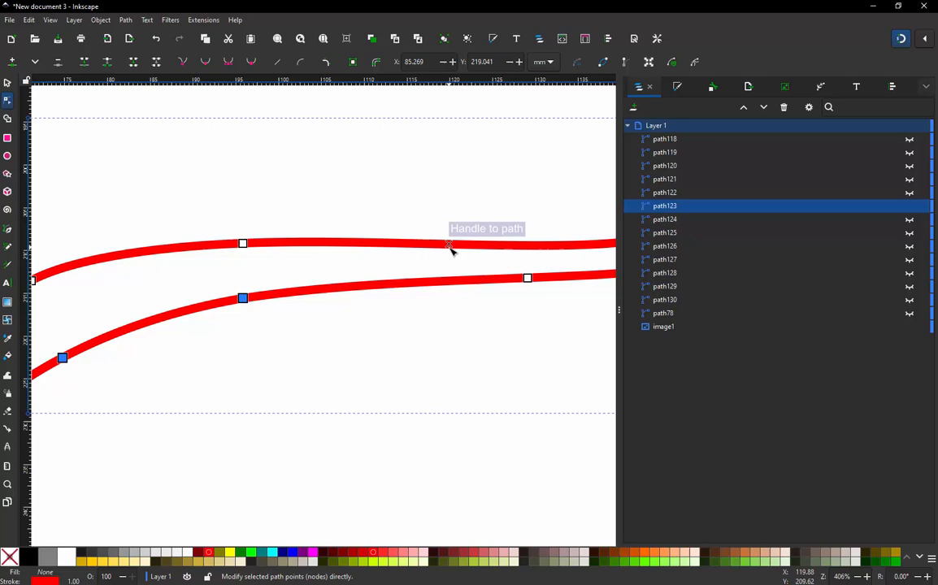
ctrl+alt+click(527, 279)
- Insert a lower-curve node at about X 143.5, Y 212.2 mm before the right bend, and delete the four nodes following it around the bend
scroll(340, 302, down, 2)
scroll(502, 258, up, 2)
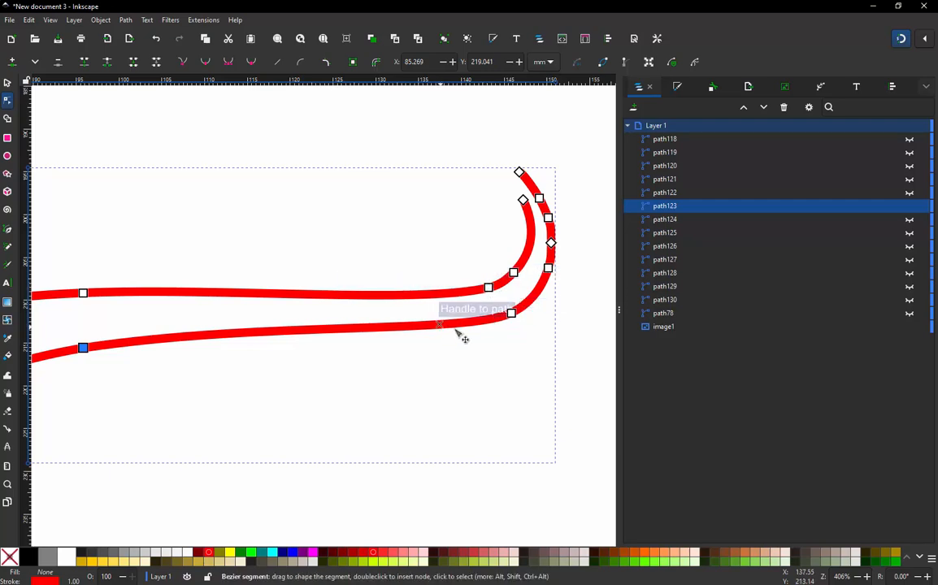
double_click(492, 319)
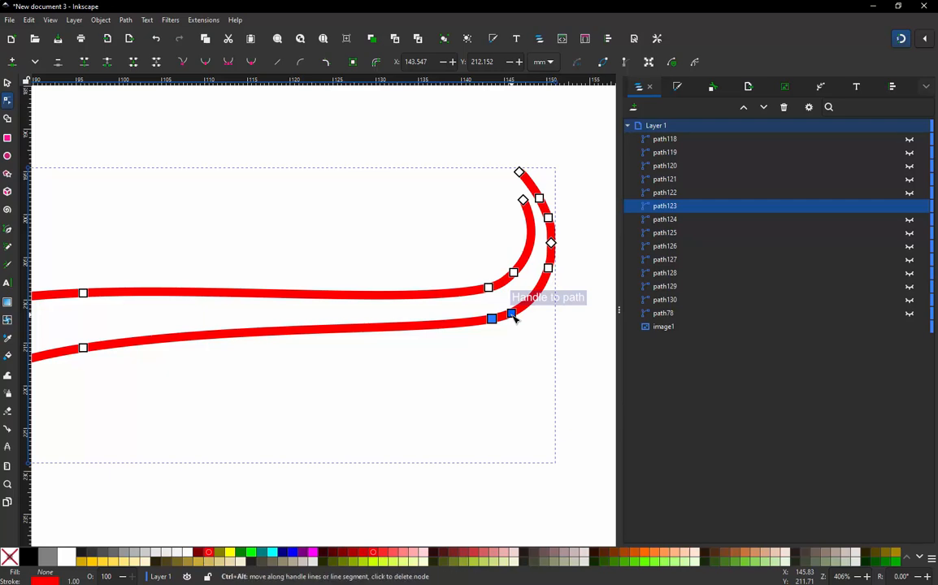
ctrl+alt+click(513, 316)
ctrl+alt+click(547, 269)
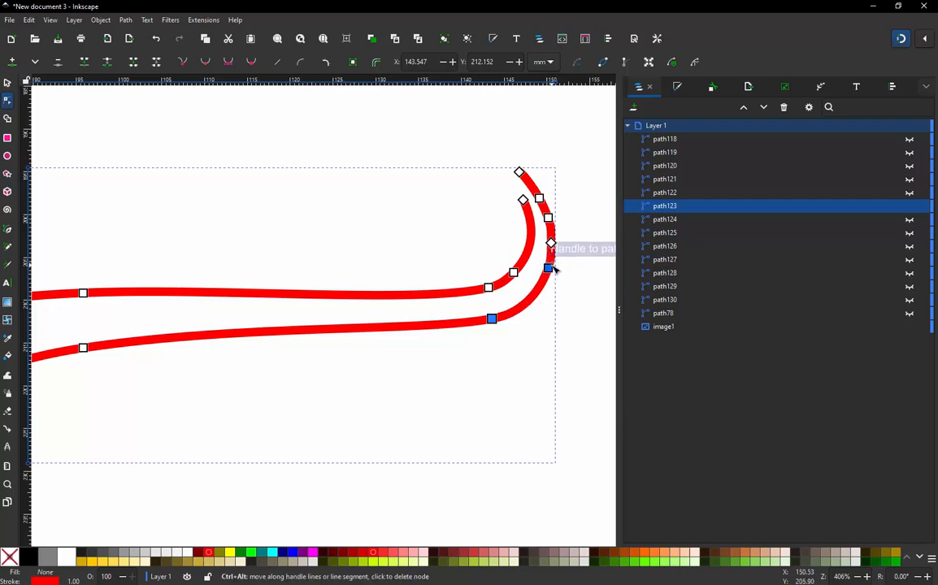
ctrl+alt+click(551, 243)
ctrl+alt+click(548, 218)
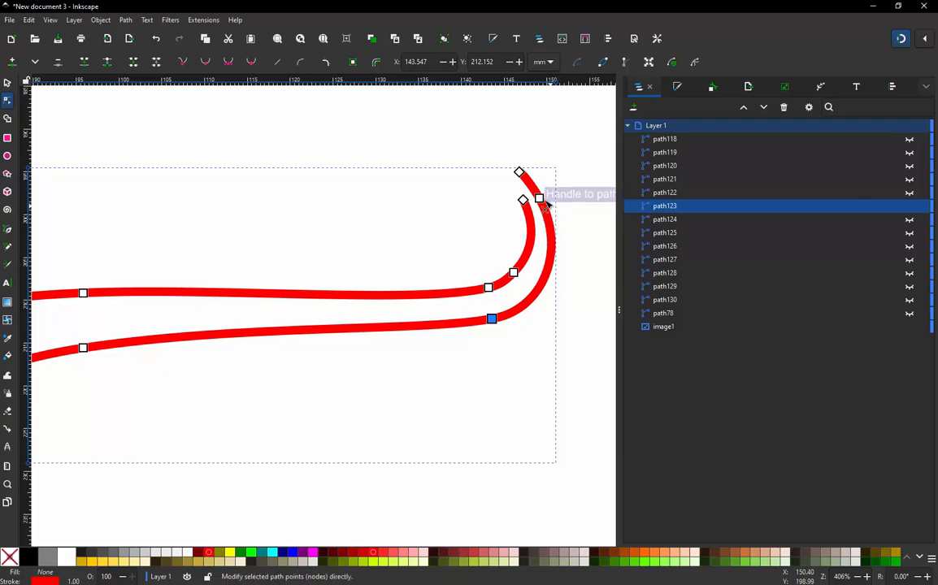
- Insert a node on the outer right bend at about X 149.9, Y 206.8 mm, and remove the node just below the upper tip
ctrl+alt+click(539, 198)
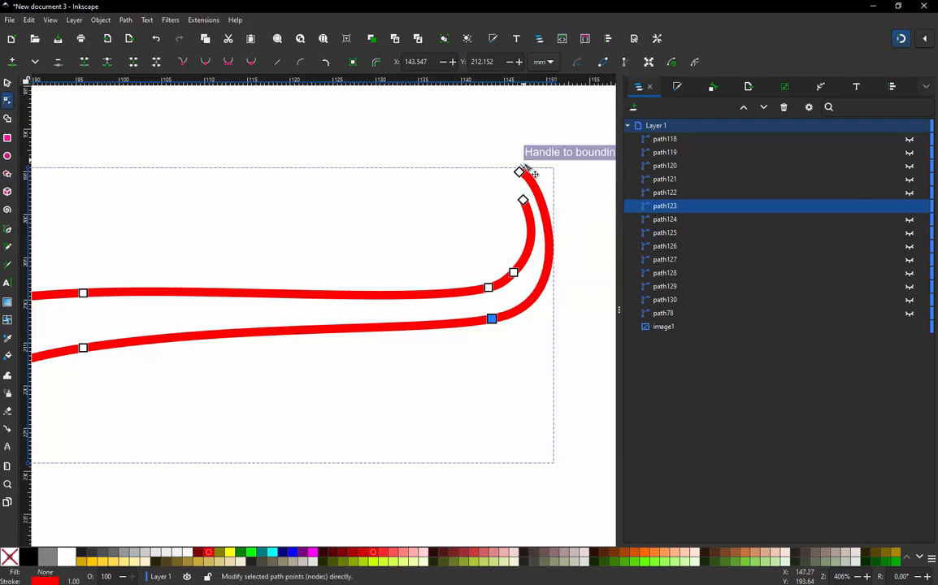
key(ctrl+z)
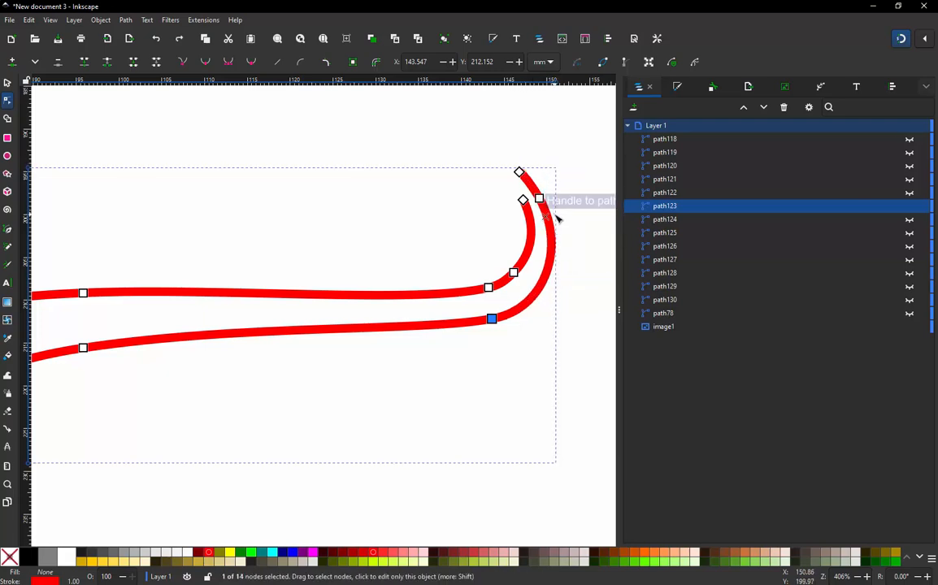
double_click(550, 274)
shift+click(539, 198)
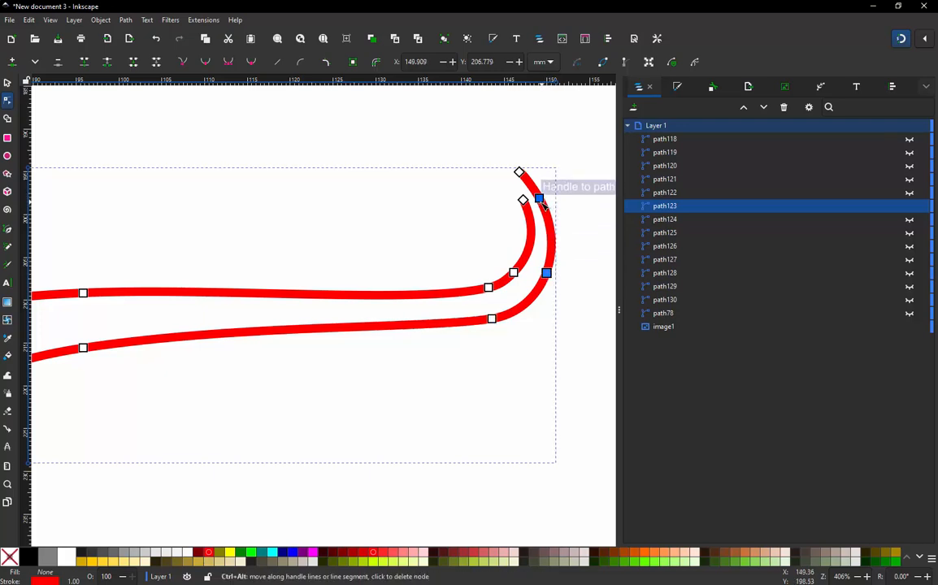
ctrl+alt+click(539, 199)
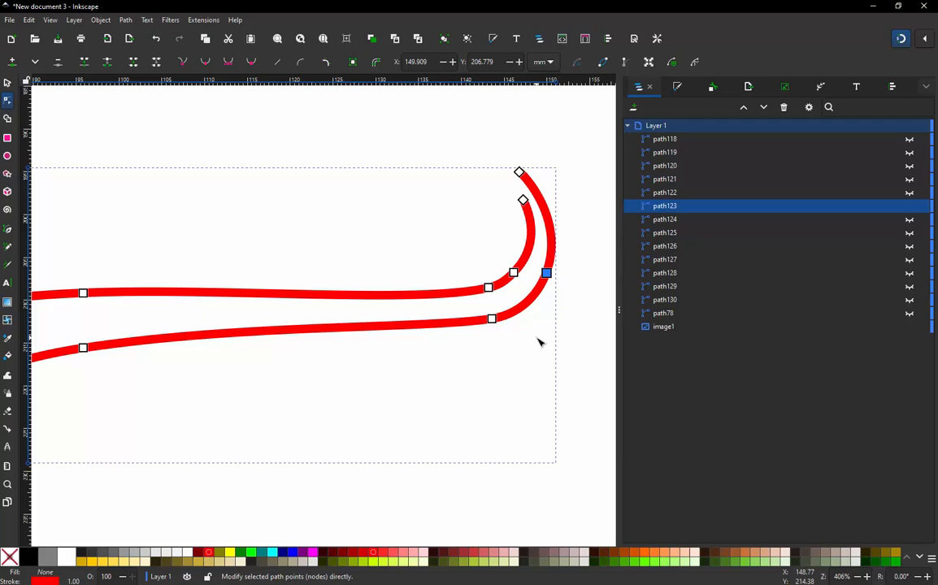
- Insert a node on the swash's inner right bend at about X 147.3, Y 205.1 mm and remove the old node just below it
click(513, 273)
ctrl+alt+click(514, 273)
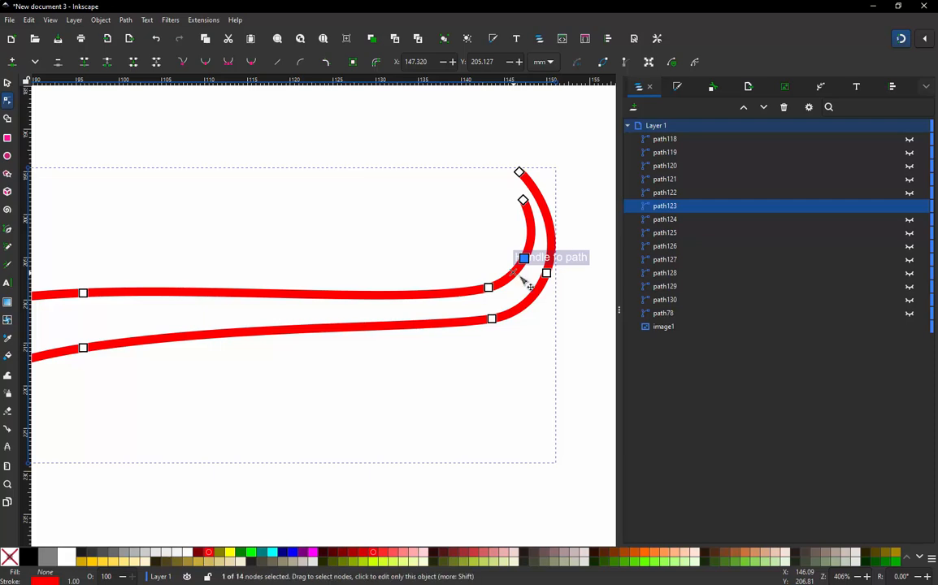
ctrl+scroll(561, 244, down, 1)
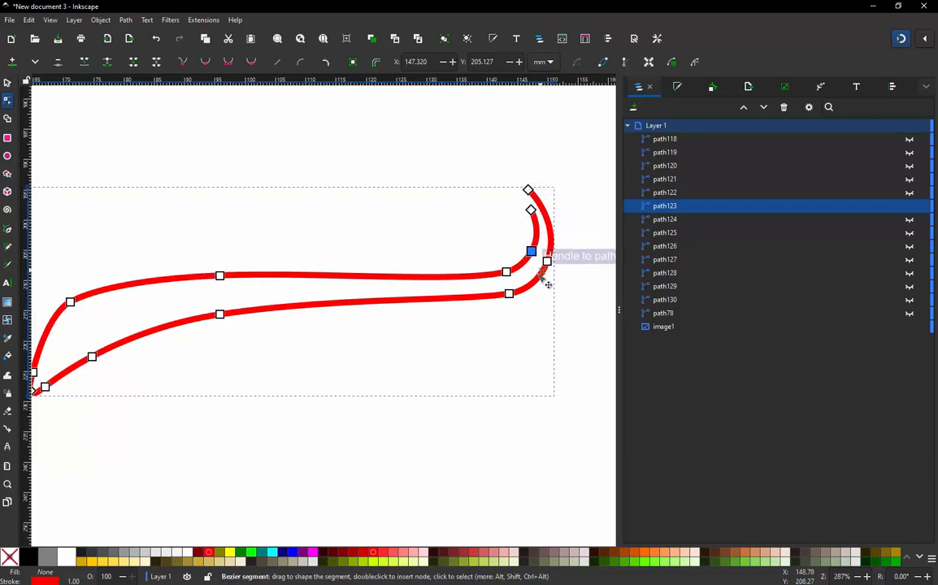
ctrl+scroll(441, 234, down, 1)
ctrl+scroll(187, 297, up, 1)
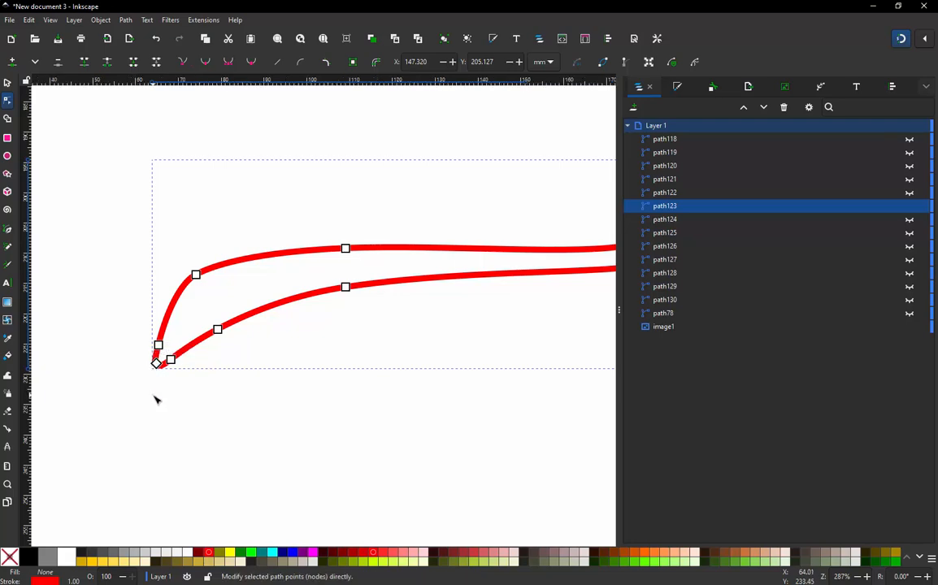
ctrl+scroll(153, 398, down, 1)
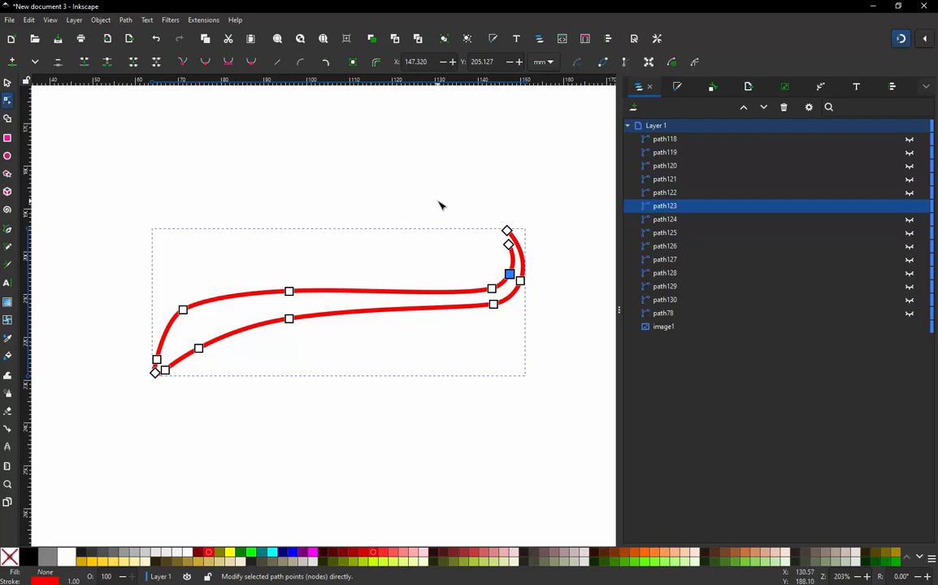
- Select the swash's nodes across both rails to check the node count, and clear the selection
drag(439, 205, 565, 274)
click(517, 168)
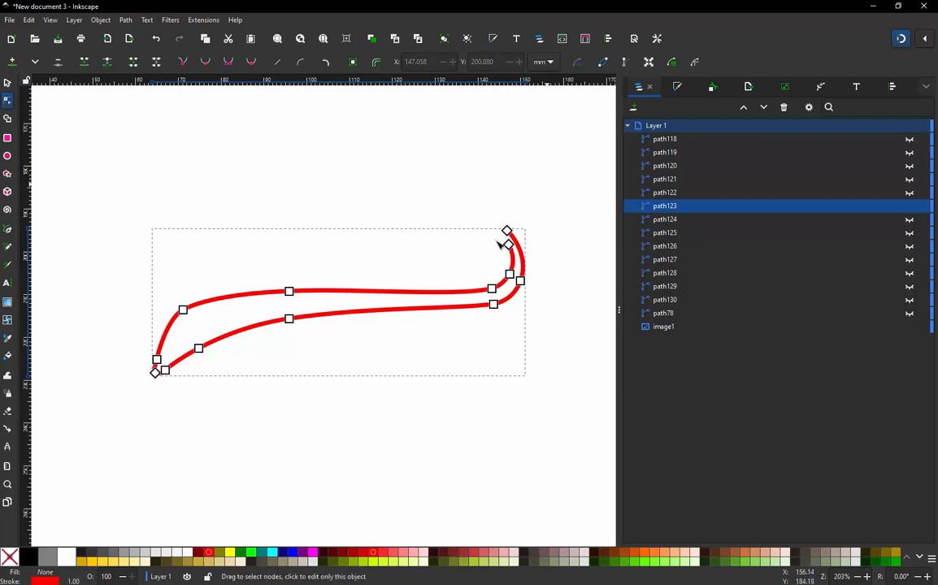
drag(548, 184, 184, 399)
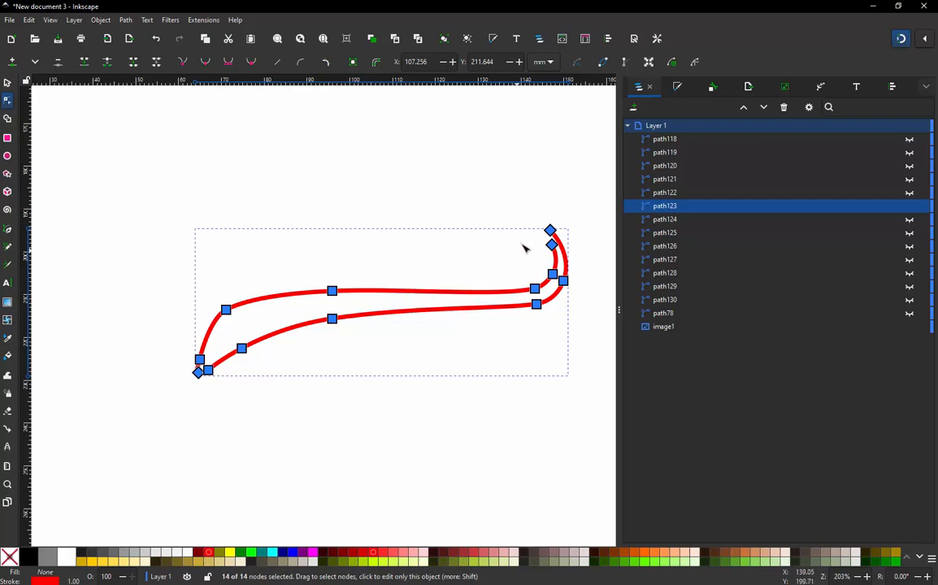
click(561, 157)
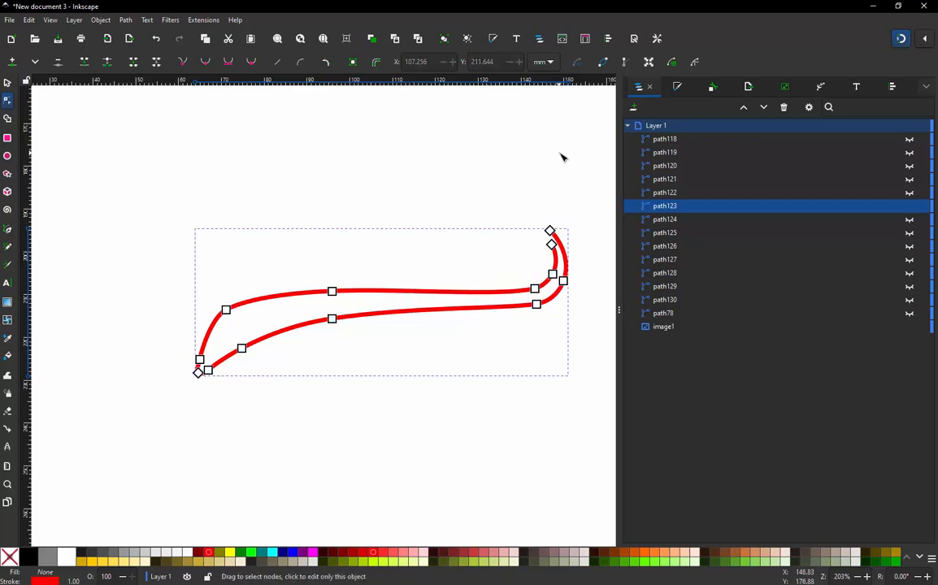
drag(577, 191, 156, 418)
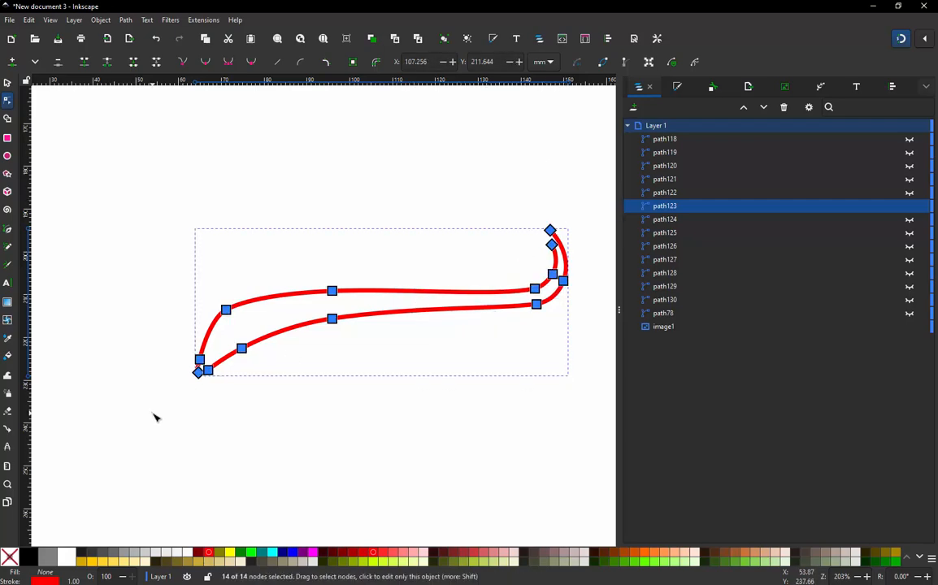
click(140, 214)
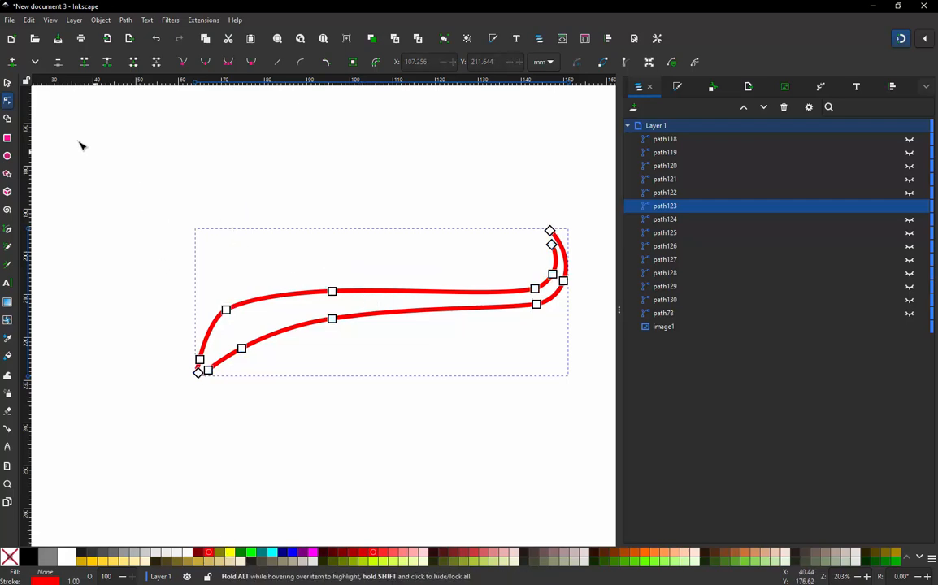
- Preview the swash in Ink/Stitch Params as a custom satin column, apply the settings and deselect the path
click(9, 82)
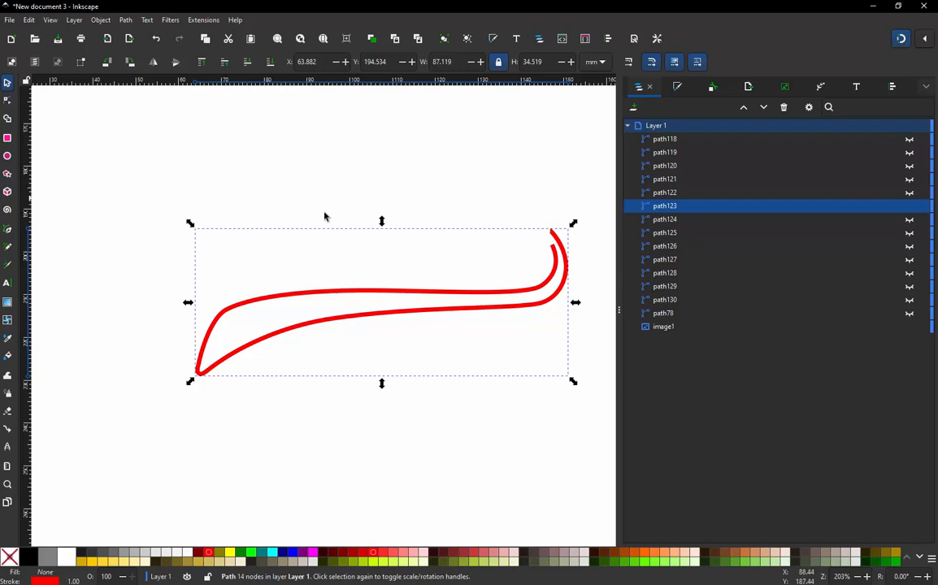
key(ctrl+alt+c)
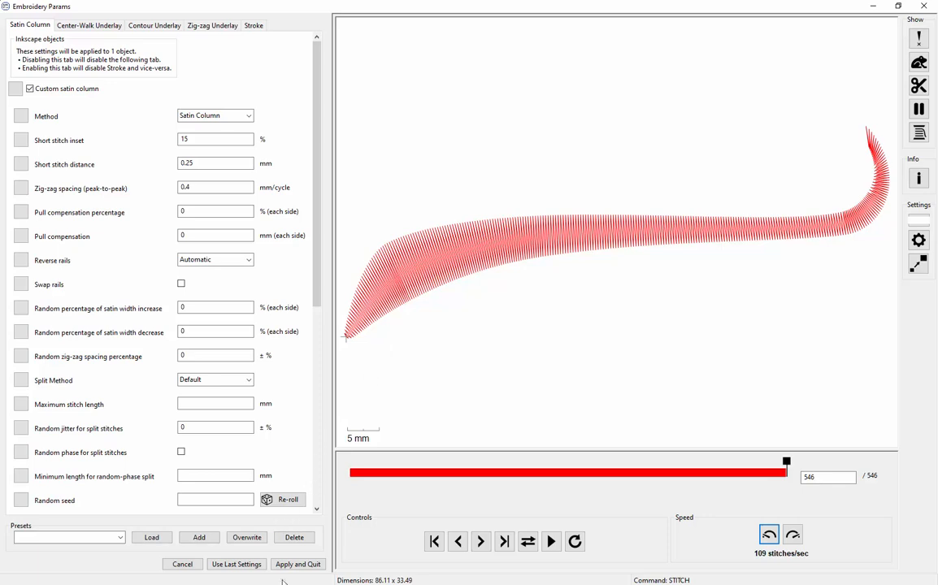
click(287, 565)
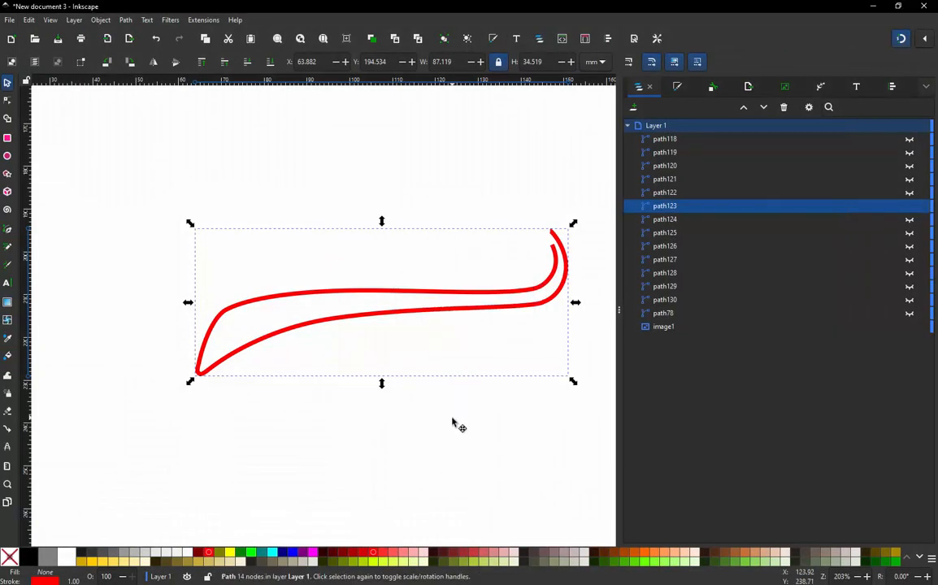
key(Escape)
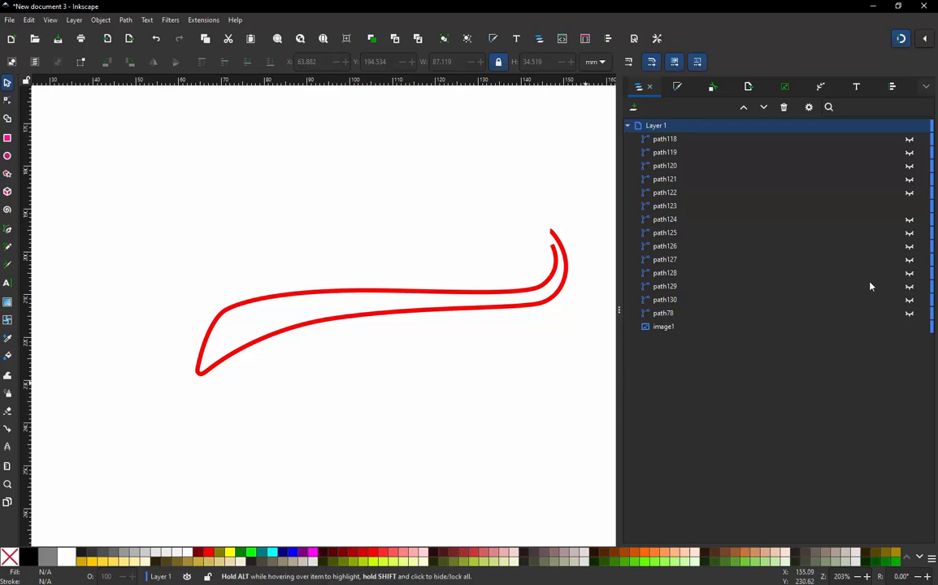
- Show all the hidden lettering paths and keep only the underline swash, path123, hidden
click(909, 207)
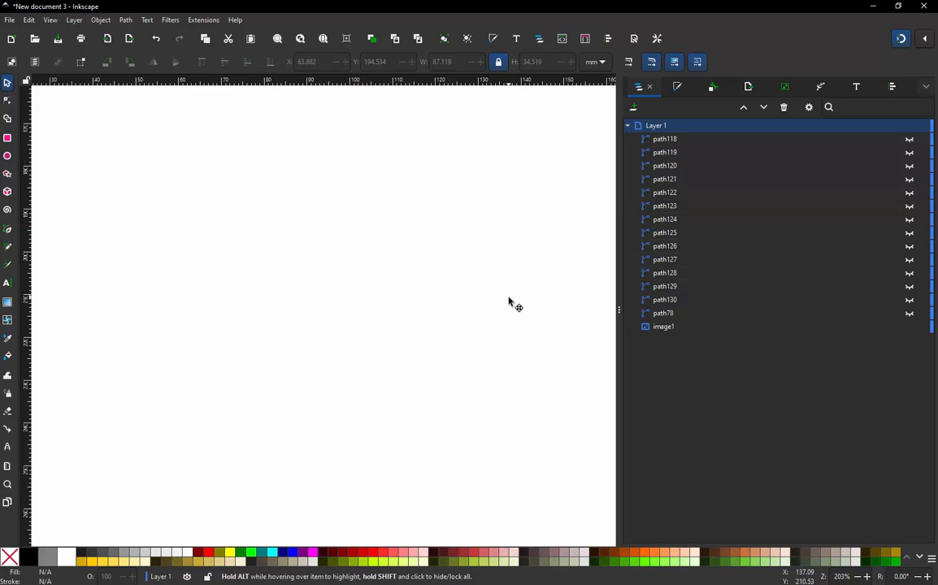
ctrl+scroll(509, 304, down, 3)
ctrl+scroll(286, 354, down, 1)
ctrl+scroll(533, 228, up, 1)
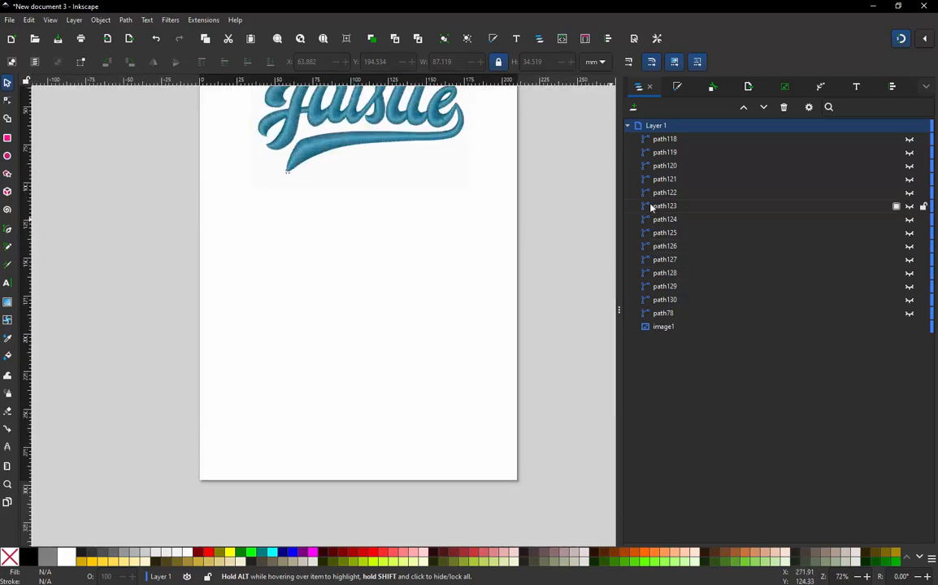
drag(910, 141, 910, 234)
click(912, 313)
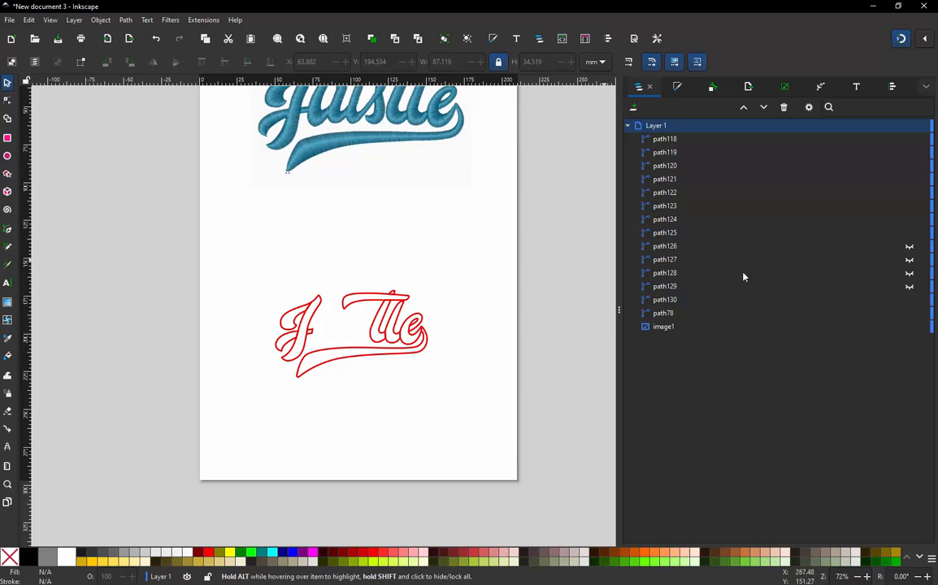
drag(911, 248, 911, 287)
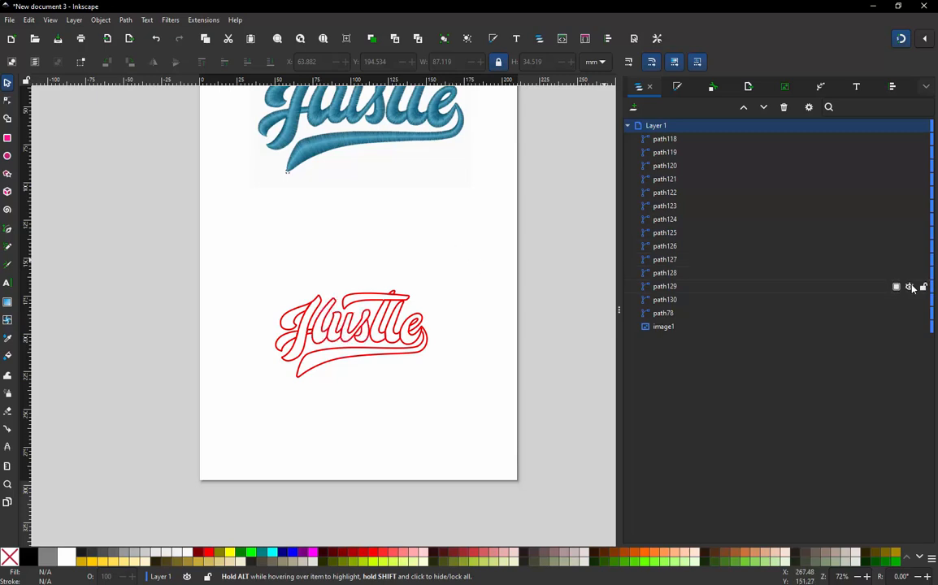
click(404, 358)
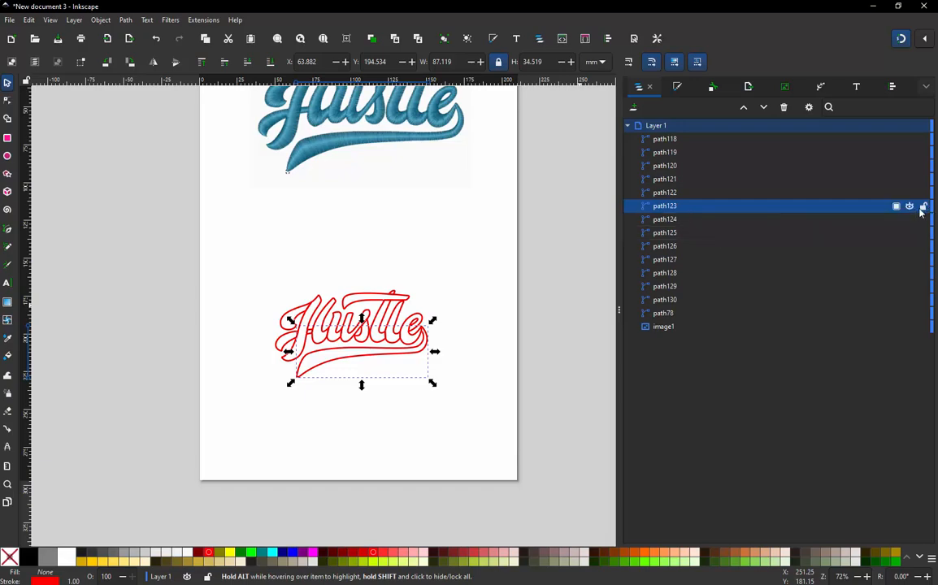
click(406, 286)
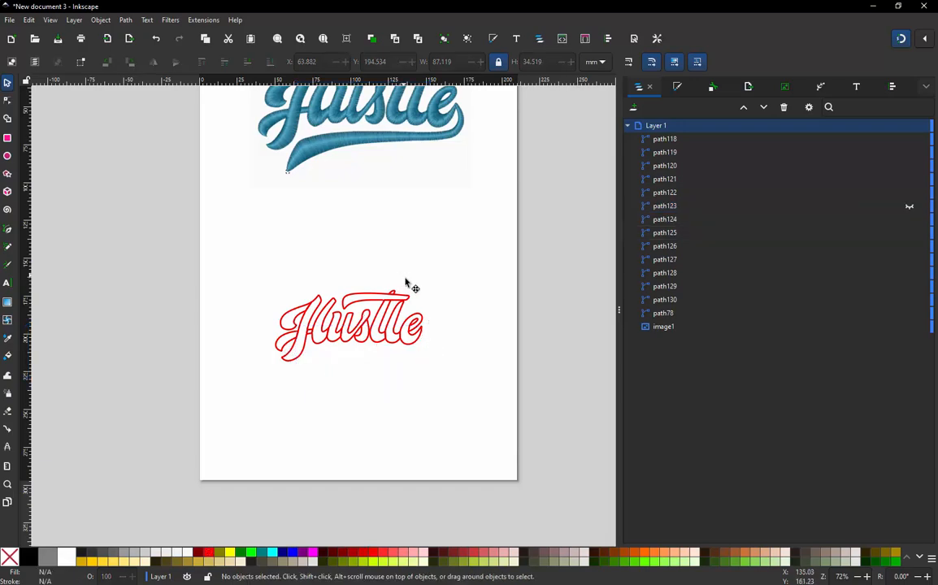
- Move the letter e's overlapping inner connecting segment left to about X 136.6, Y 197.0 mm, and delete that segment
scroll(423, 329, up, 4)
scroll(436, 329, up, 3)
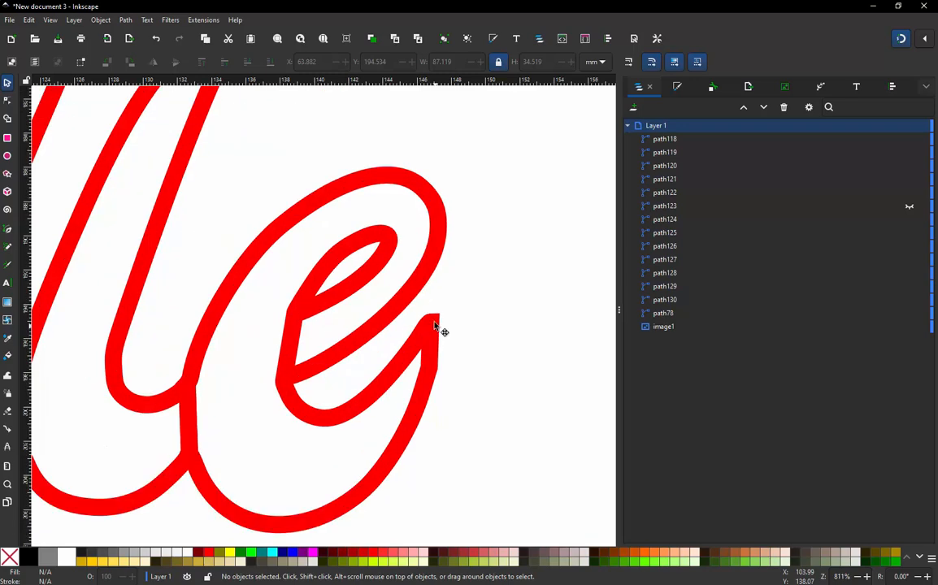
double_click(433, 278)
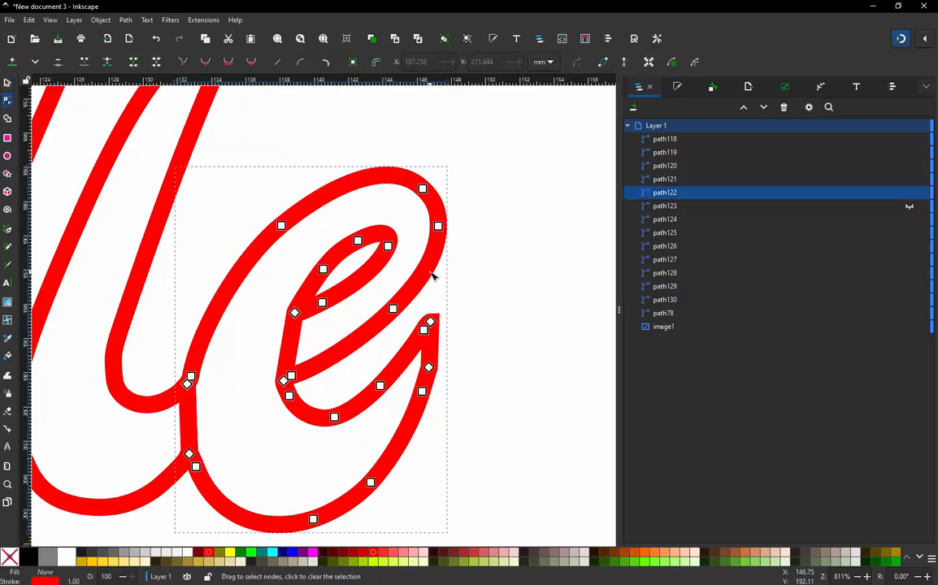
click(430, 322)
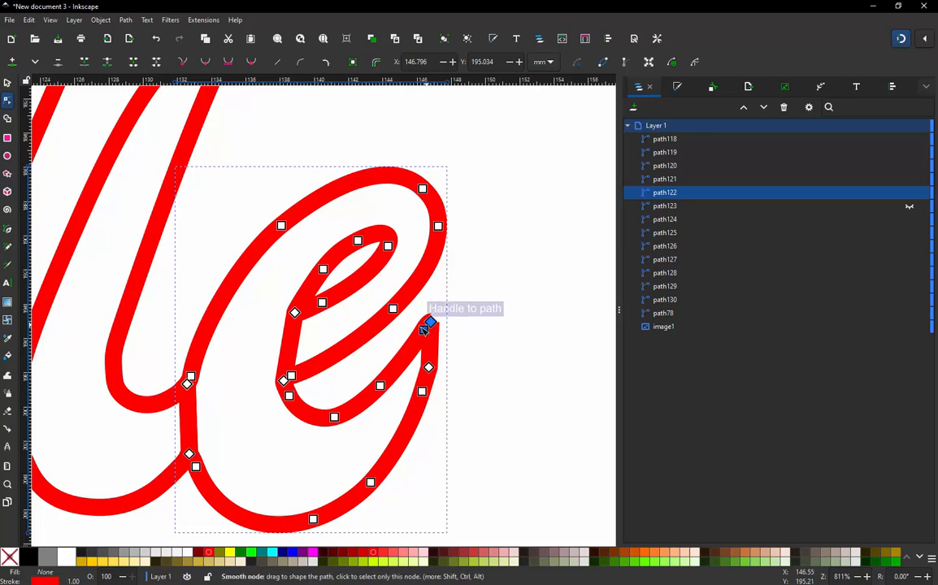
click(291, 345)
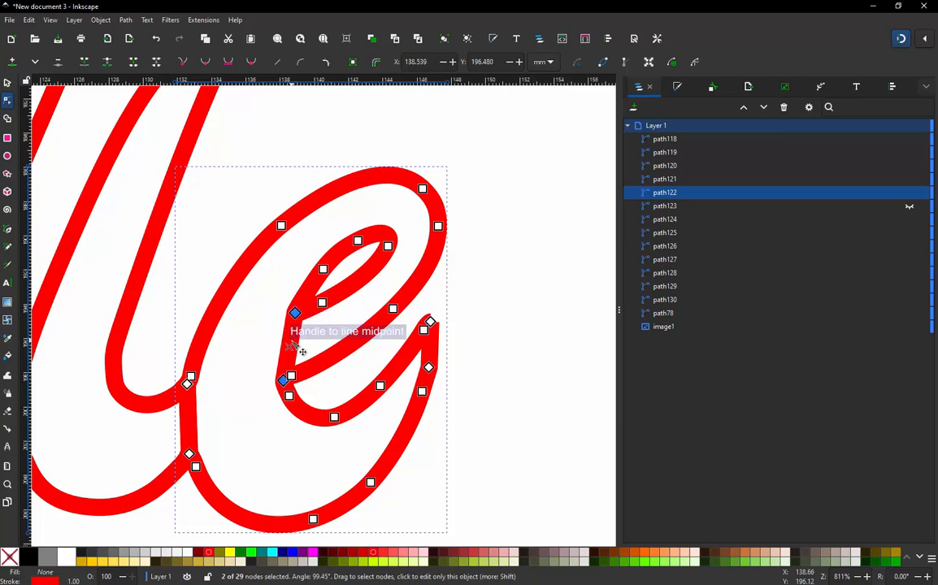
key(alt)
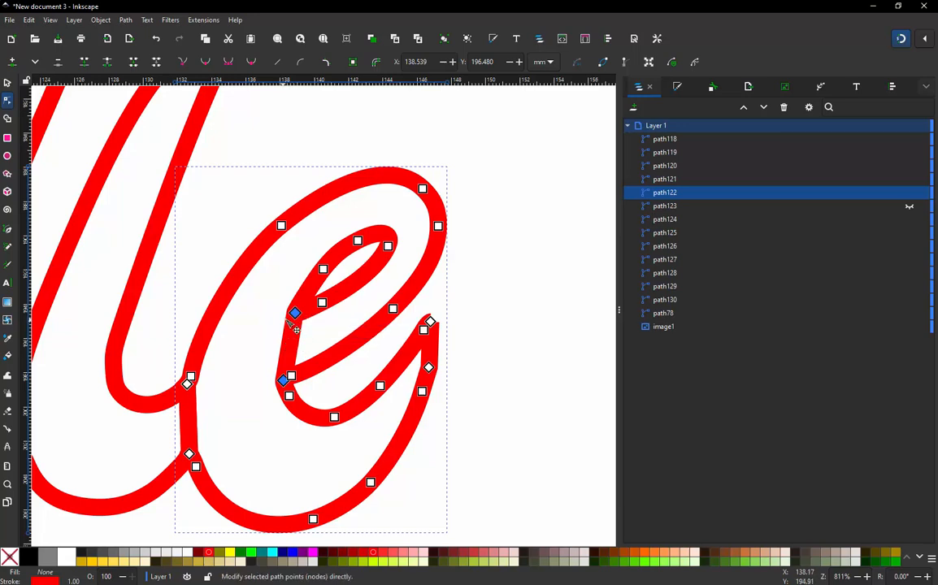
drag(290, 324, 265, 330)
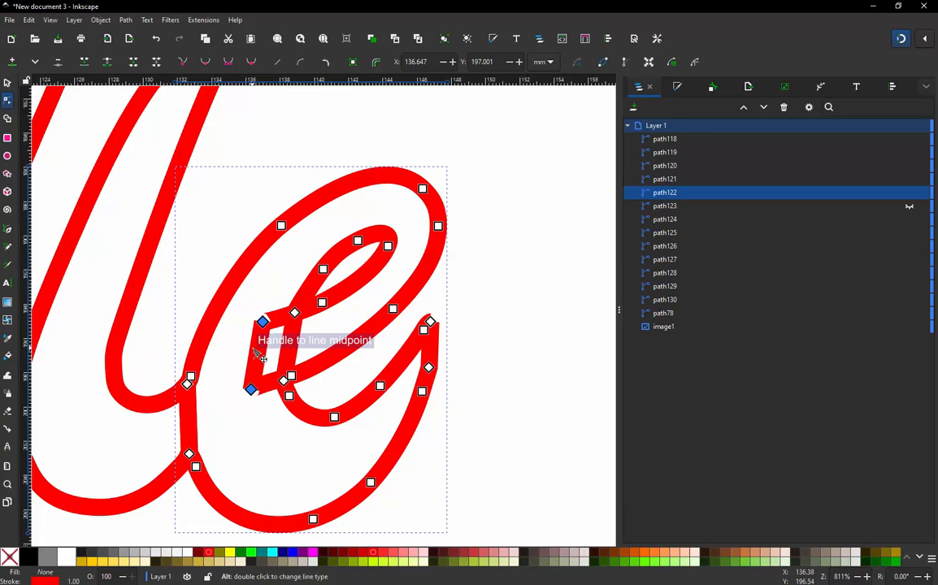
key(alt+Delete)
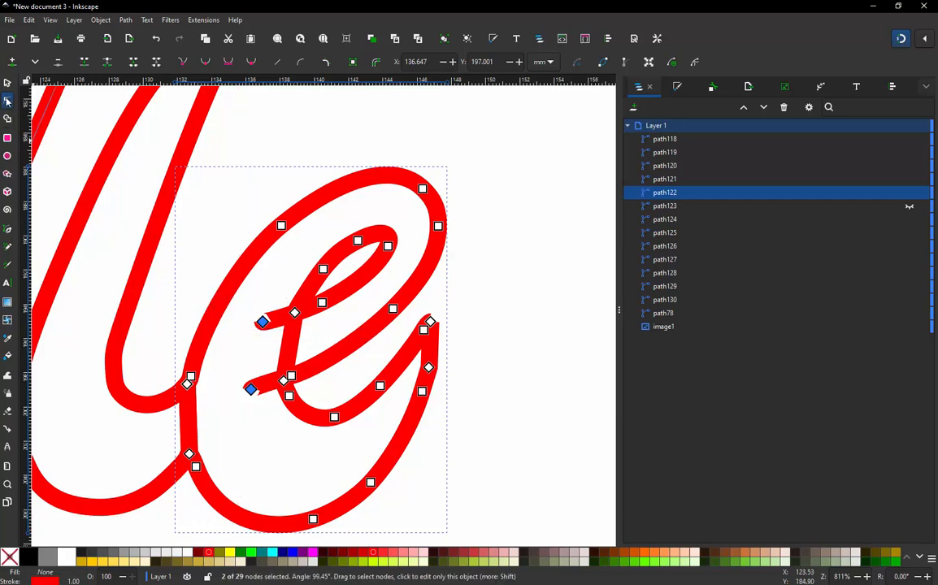
click(7, 83)
click(248, 186)
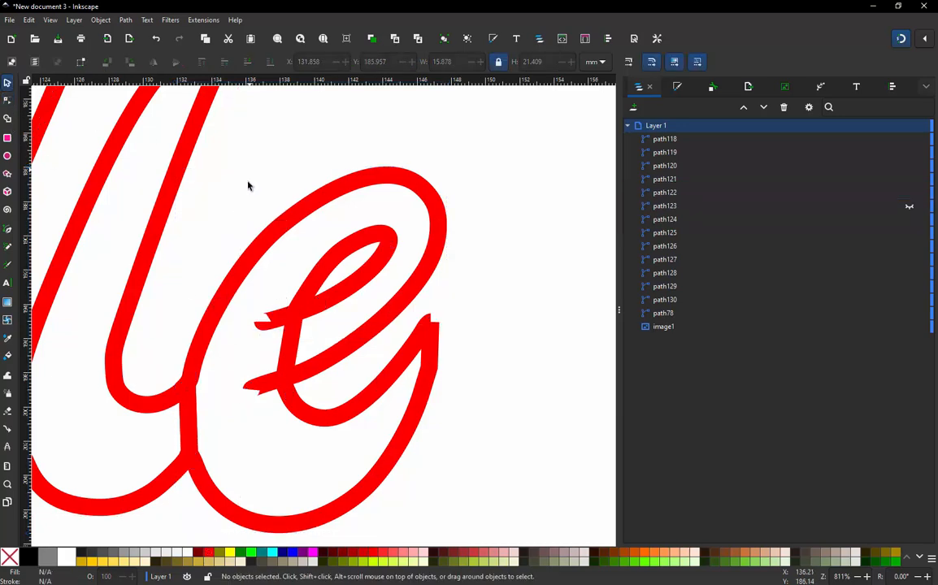
- Delete the two leftover end nodes sticking out to the left of the letter e's inner loop
double_click(278, 315)
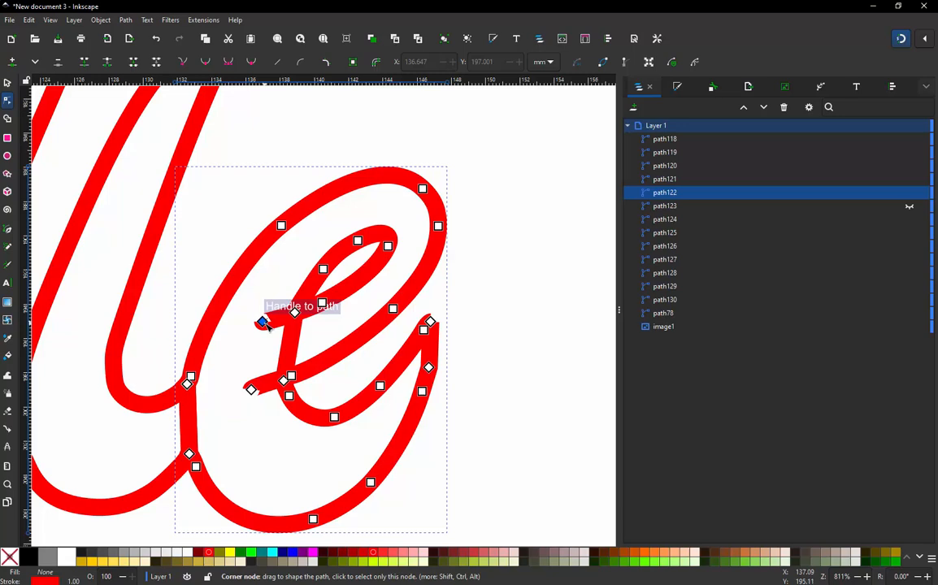
ctrl+alt+click(262, 323)
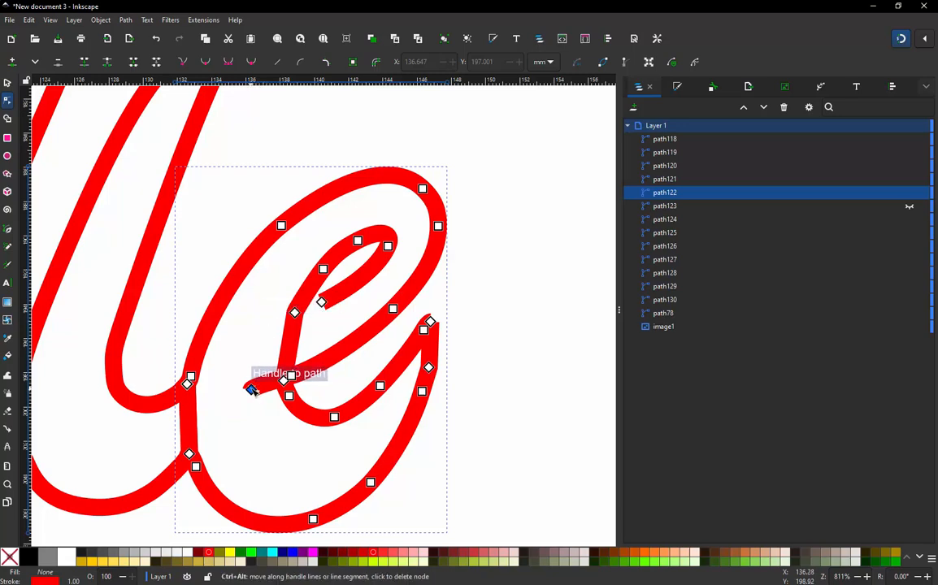
ctrl+alt+click(251, 390)
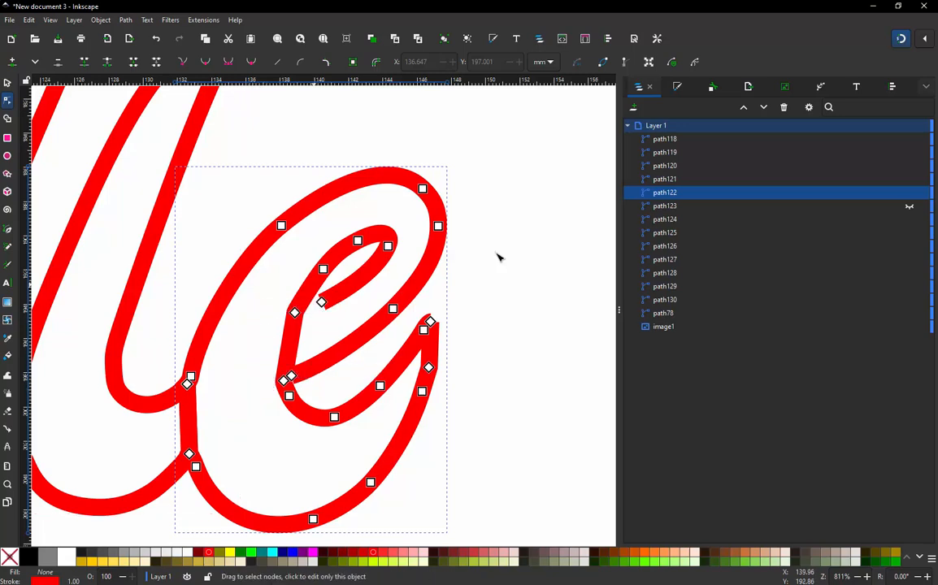
- Delete the surplus nodes along both curves next to the letter e's right end tip
scroll(421, 349, up, 2)
scroll(420, 313, up, 1)
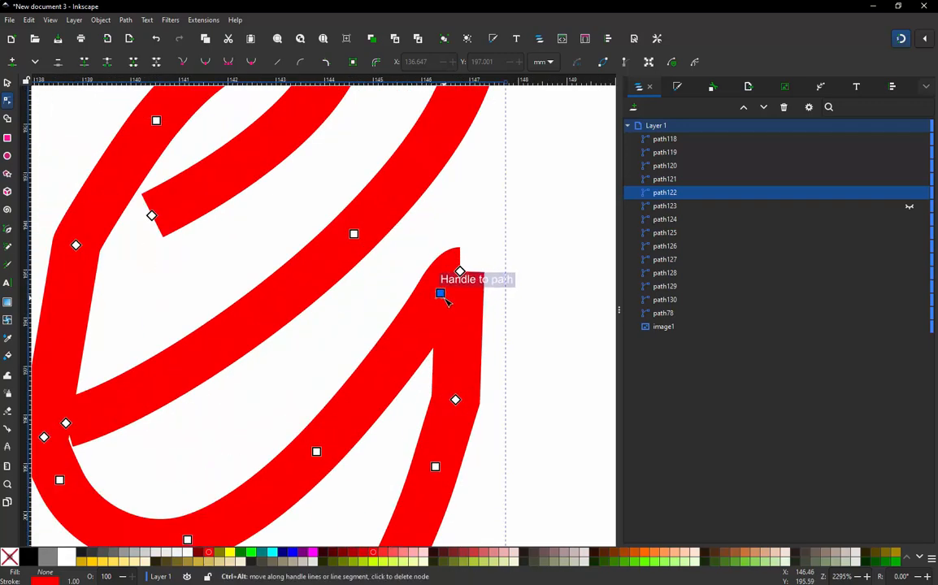
ctrl+alt+click(443, 295)
drag(460, 272, 577, 280)
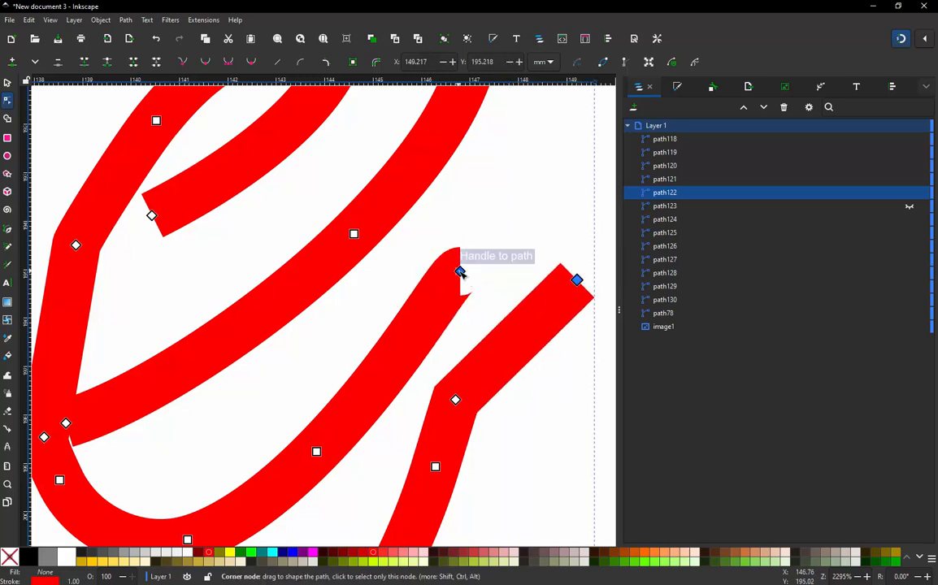
key(ctrl+z)
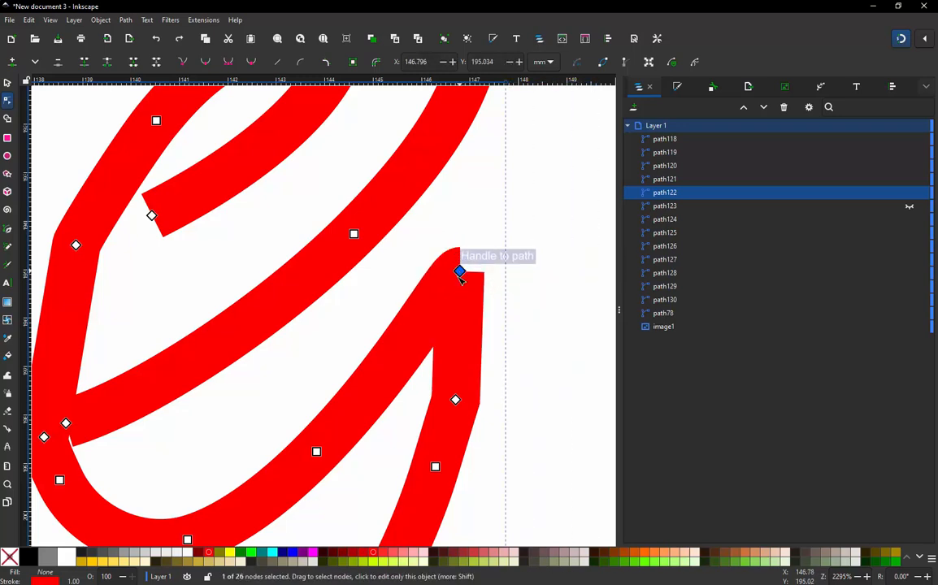
scroll(494, 276, down, 2)
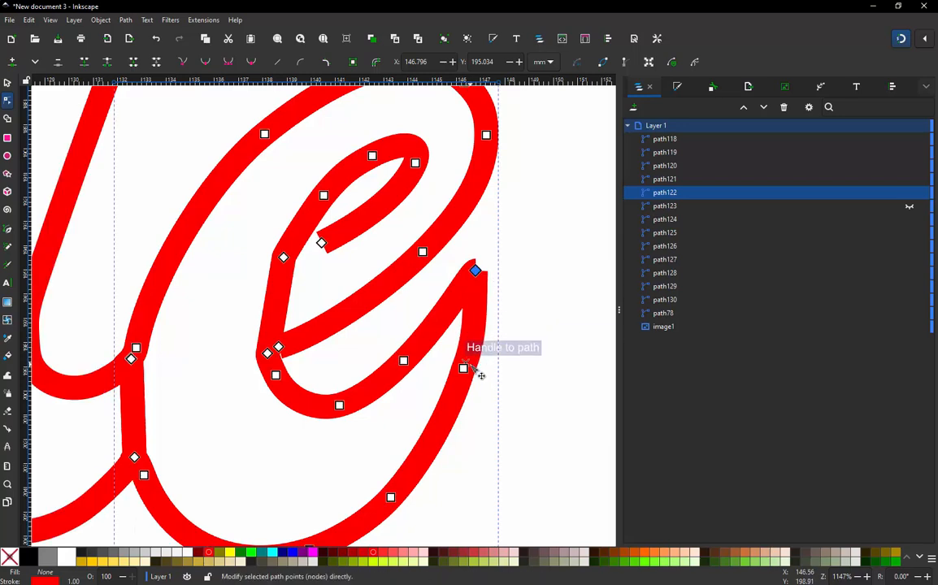
ctrl+alt+click(465, 368)
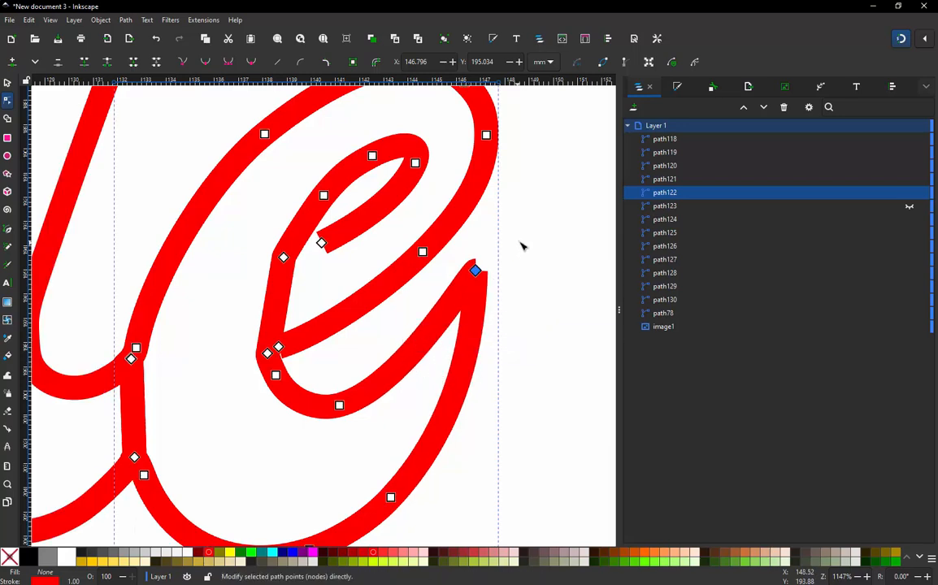
- Delete the surplus nodes on the letter e's left side where it joins the preceding letter
scroll(521, 245, down, 2)
scroll(459, 339, up, 1)
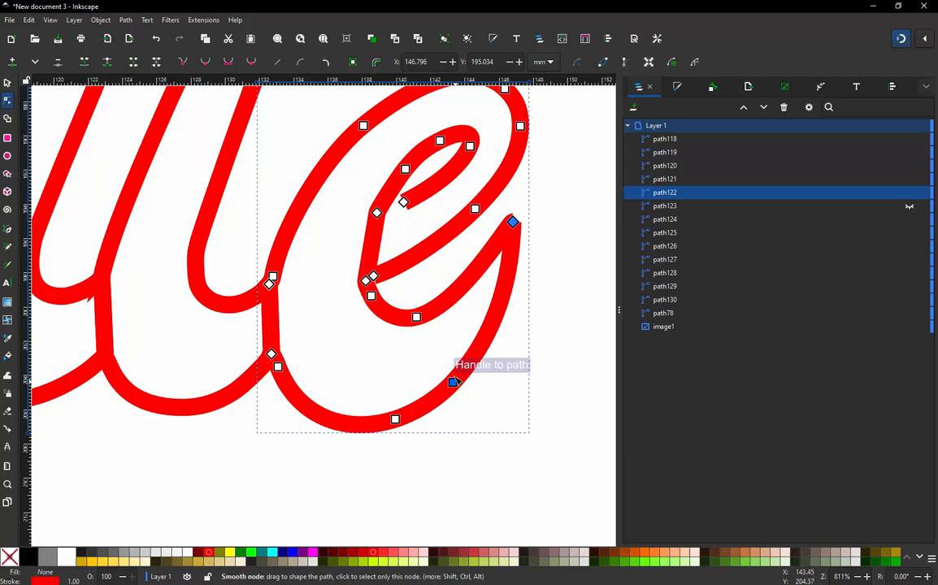
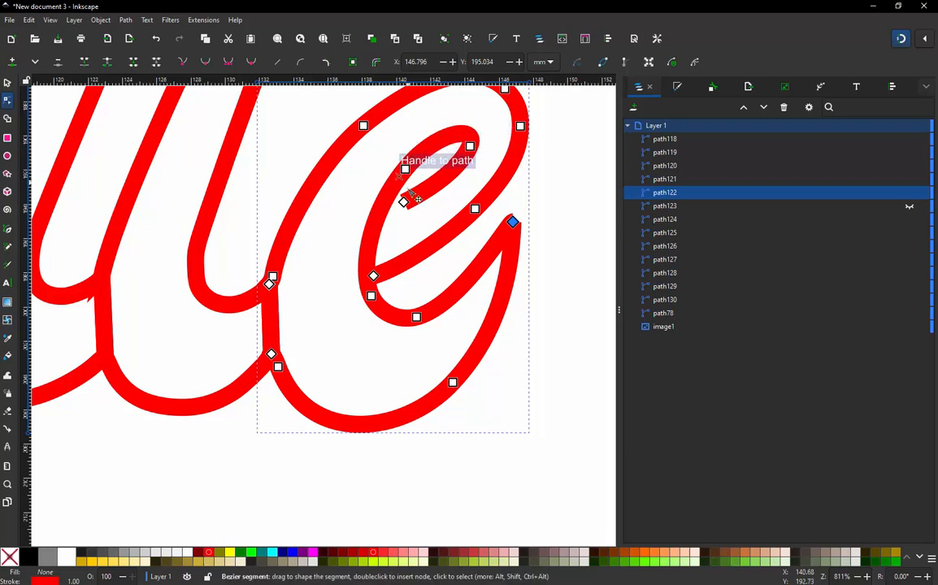
ctrl+alt+click(271, 355)
click(274, 283)
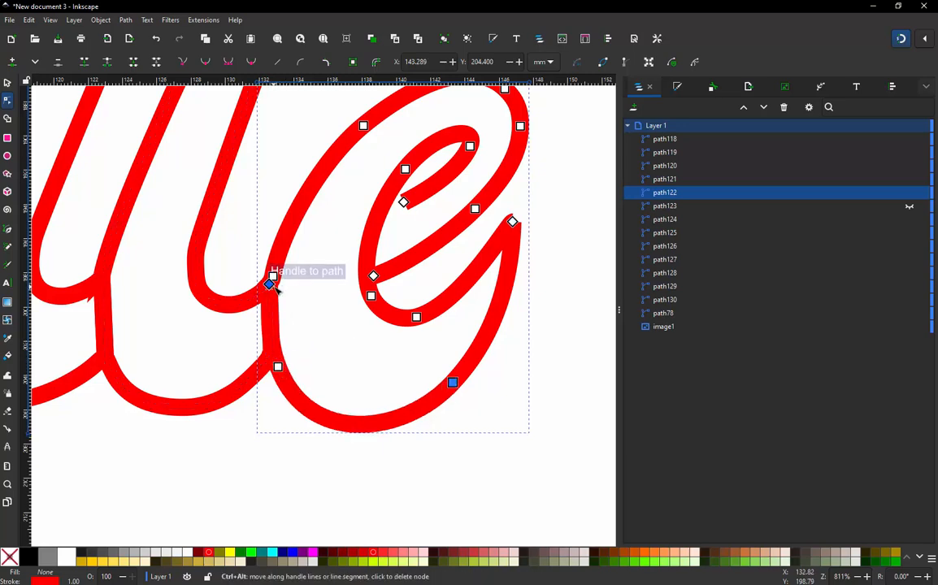
ctrl+alt+click(274, 282)
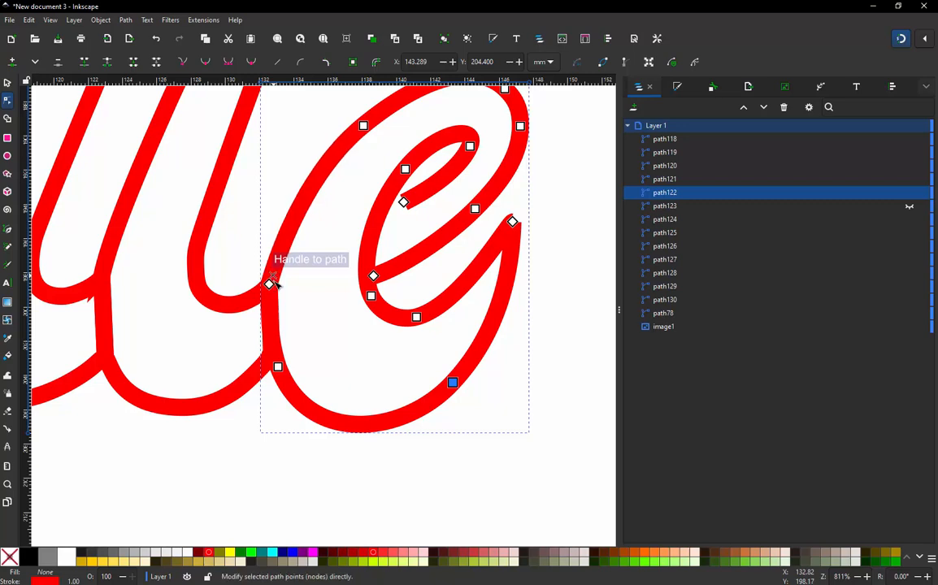
- Delete the two surplus nodes on the upper-right bend of the letter e's outer curve
ctrl+scroll(360, 203, down, 1)
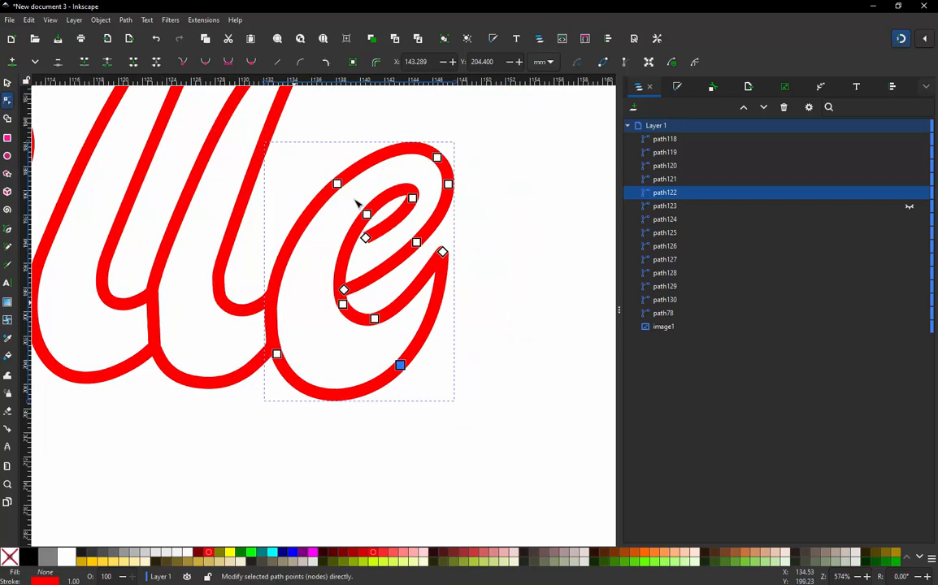
ctrl+scroll(350, 192, up, 1)
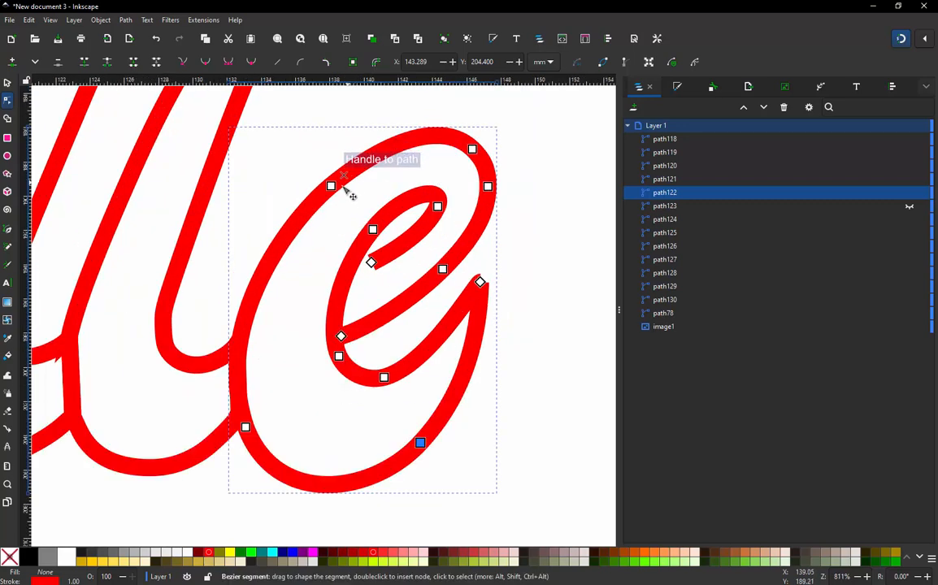
ctrl+alt+click(473, 149)
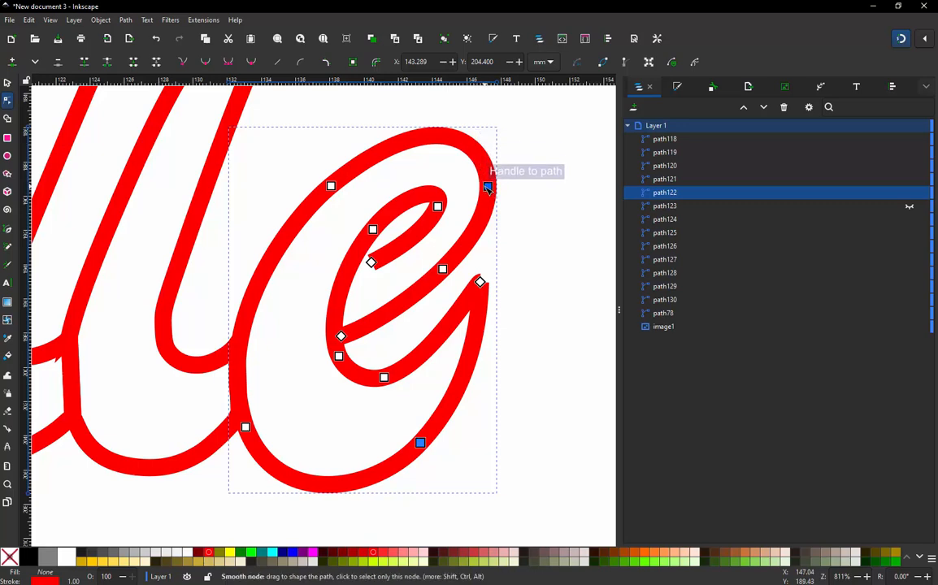
ctrl+alt+click(488, 186)
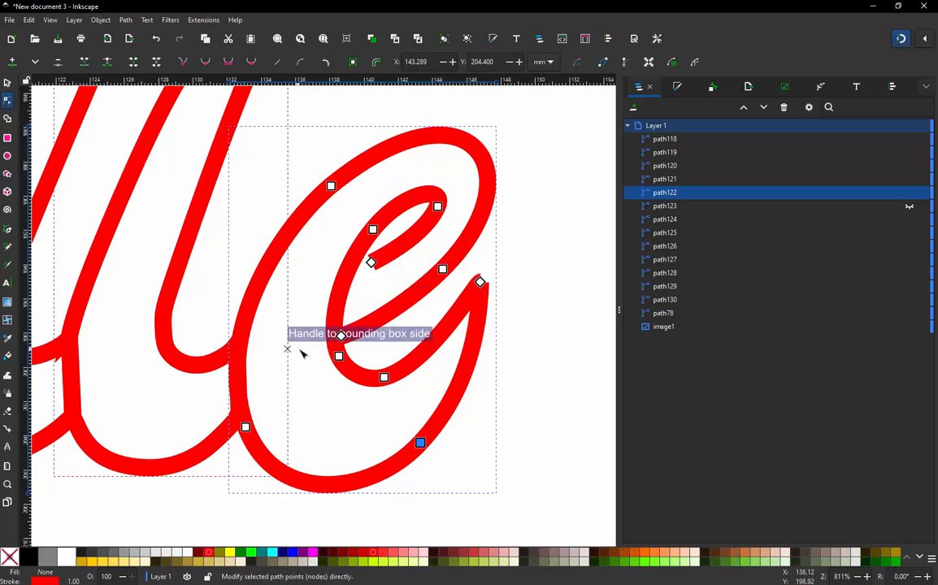
- Insert a matching node on each curve below the letter e's right tip, at about X 144.0, Y 197.8 and X 146.2, Y 199.1 mm
scroll(451, 207, down, 1)
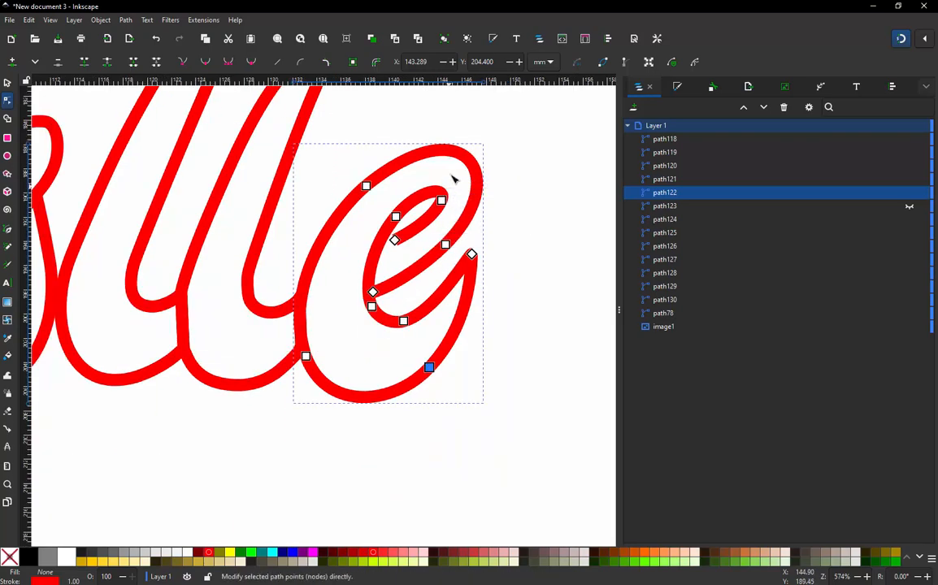
scroll(459, 235, up, 2)
scroll(491, 293, down, 1)
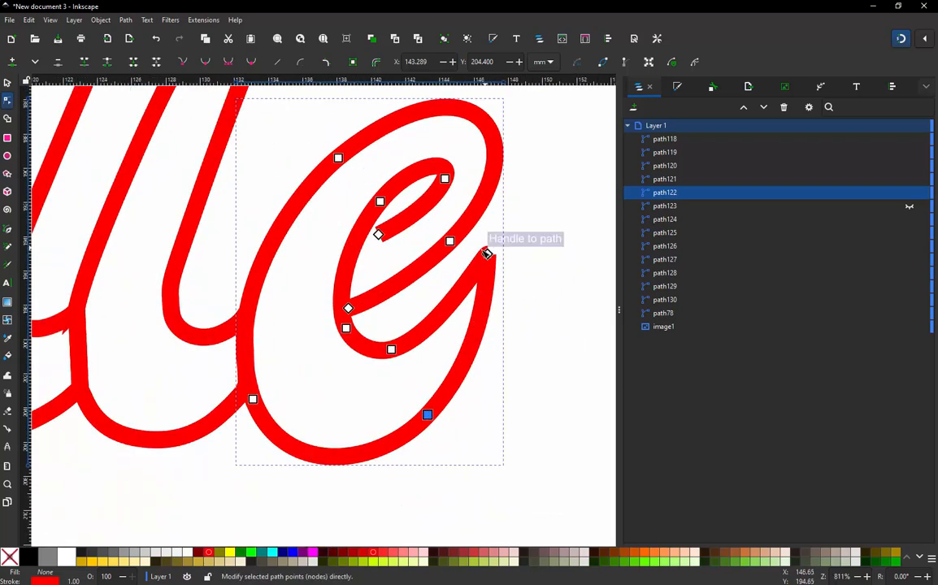
double_click(446, 308)
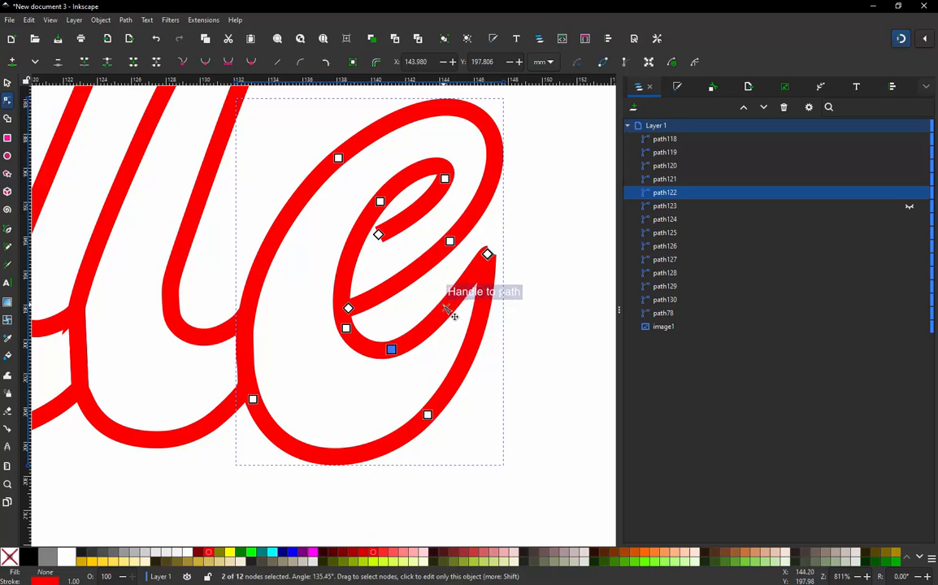
click(480, 315)
double_click(478, 325)
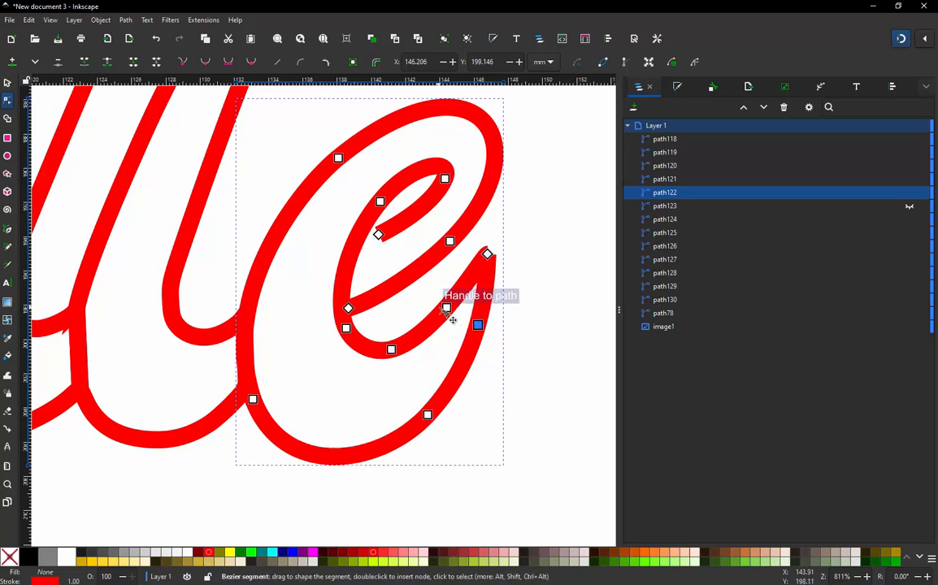
- Replace the outer curve's lower-left node with one at about X 135.5, Y 206.3 mm, and insert nodes on the left of the outer and inner curves
double_click(295, 447)
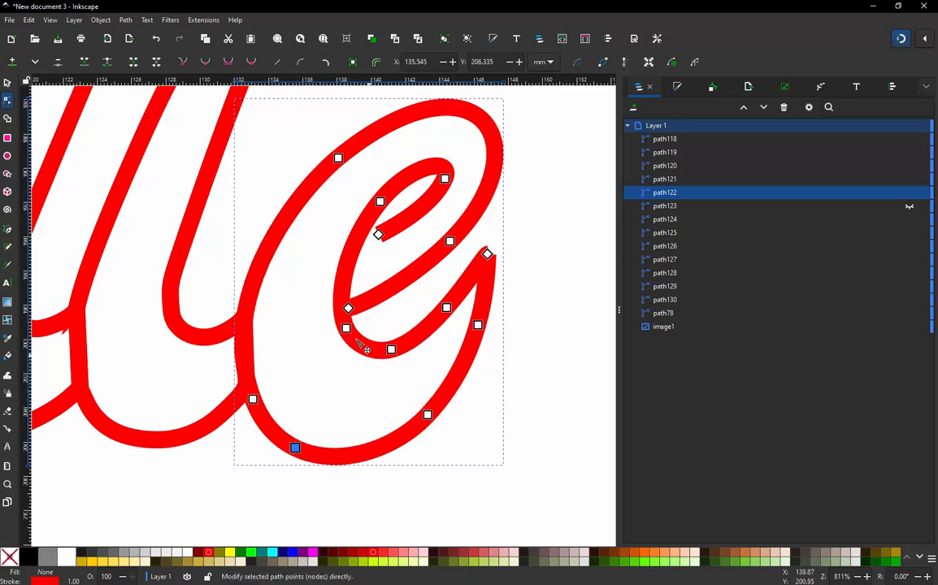
shift+click(253, 400)
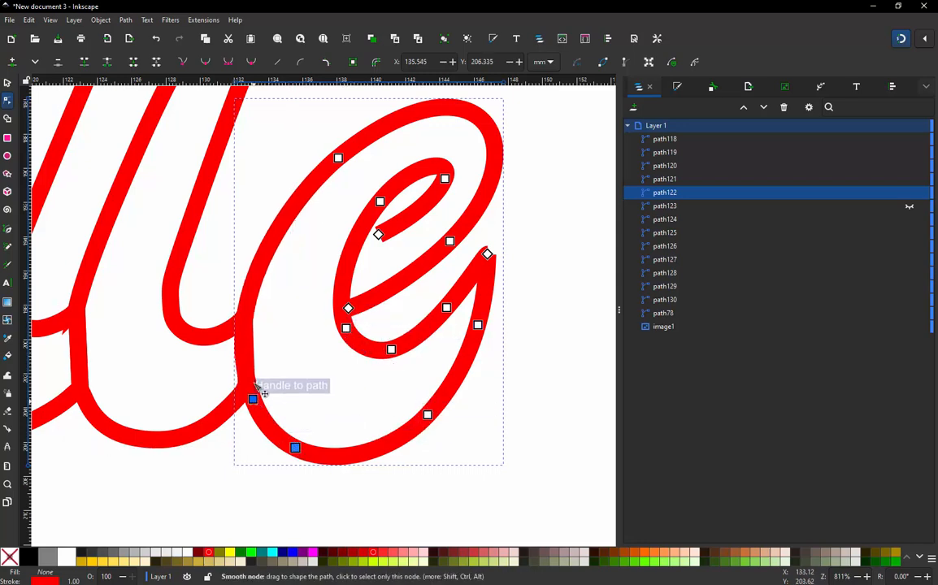
shift+click(253, 399)
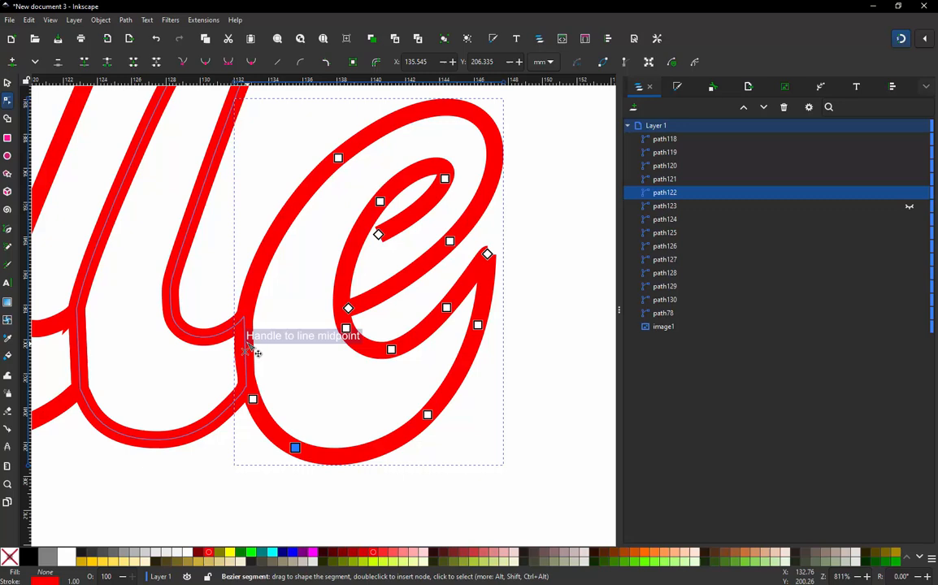
double_click(249, 298)
double_click(341, 287)
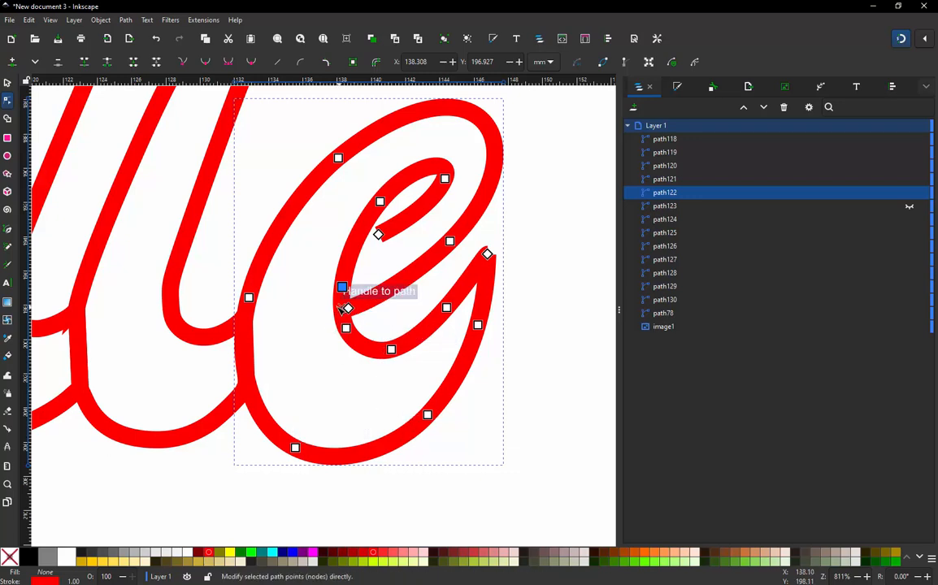
- Insert paired nodes around the letter e's upper bend, two on the outer curve and two on the inner loop's top and lower edge
scroll(231, 326, down, 1)
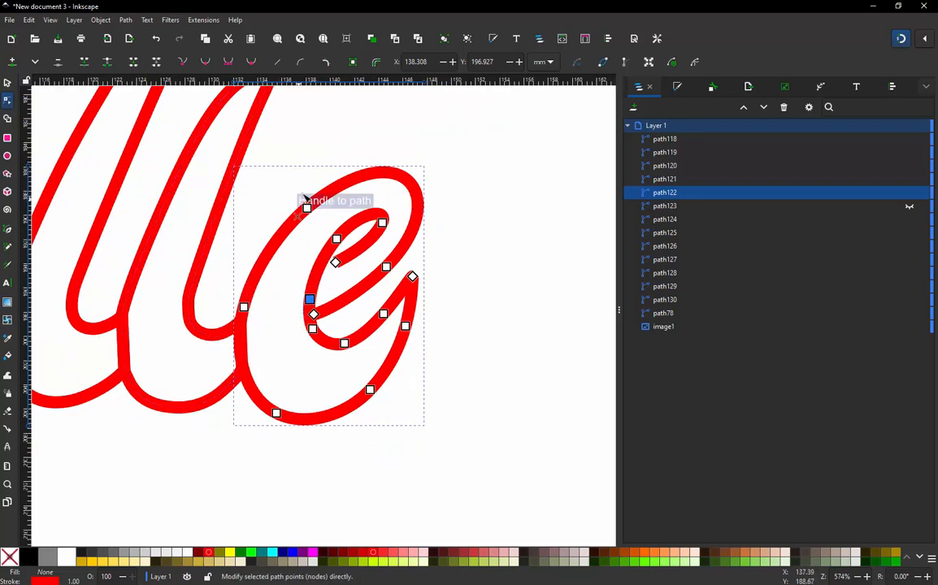
scroll(302, 198, up, 1)
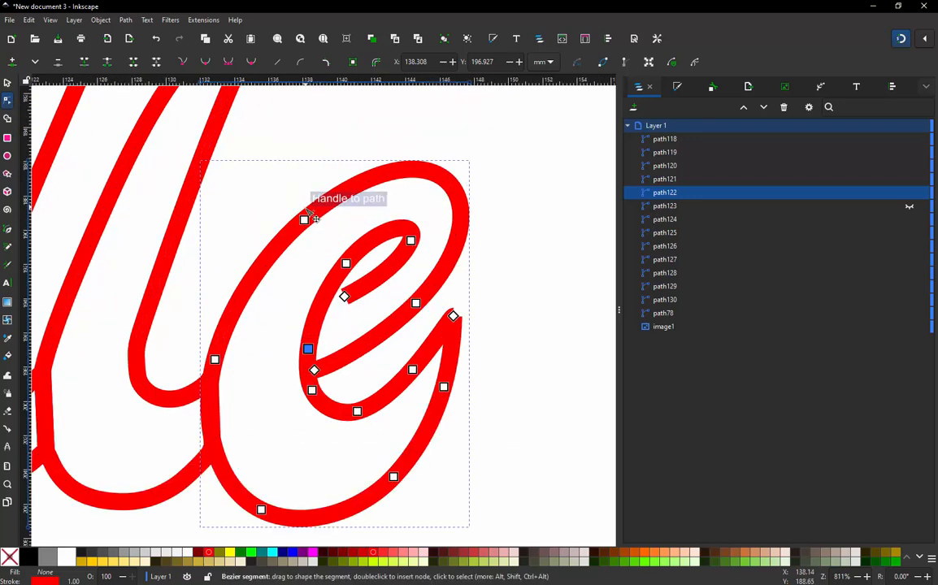
double_click(400, 229)
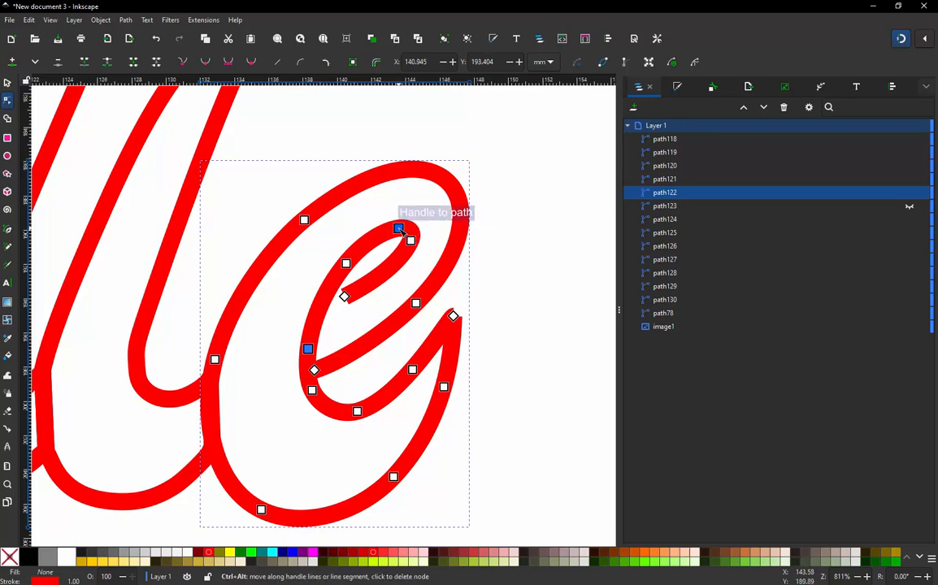
double_click(427, 171)
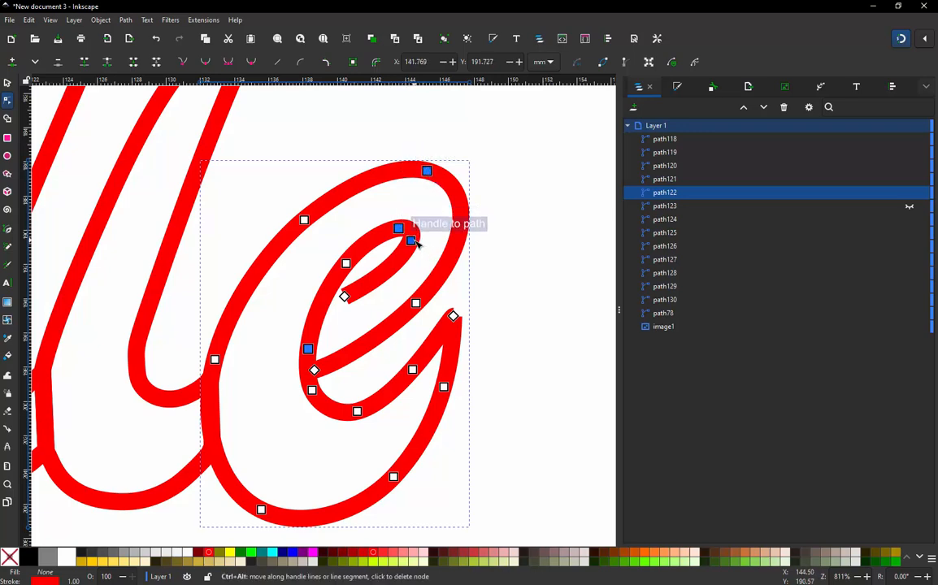
double_click(458, 237)
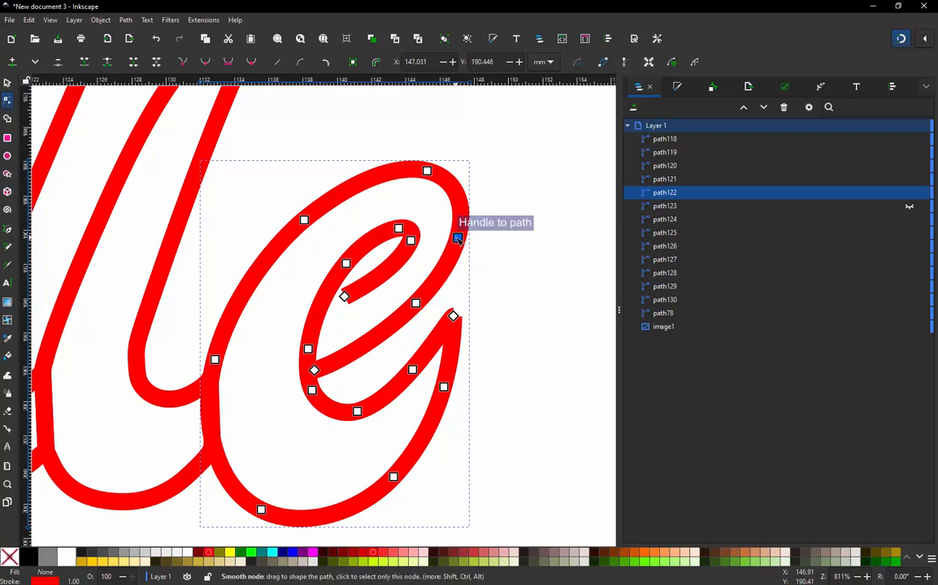
double_click(389, 268)
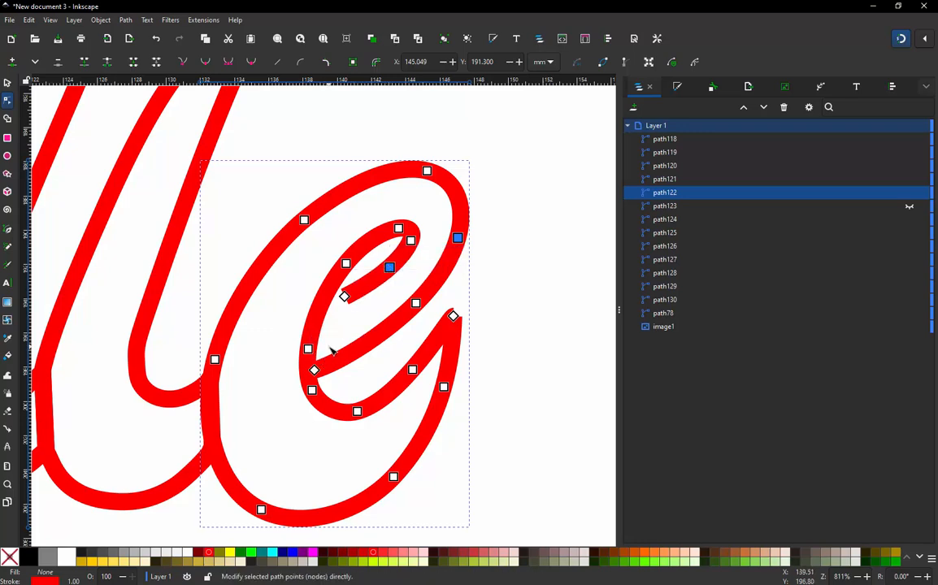
- Move the inner loop's two open end nodes left across the stroke to about X 137.6, Y 195.3 and X 137.7, Y 198.7 mm
drag(345, 299, 296, 321)
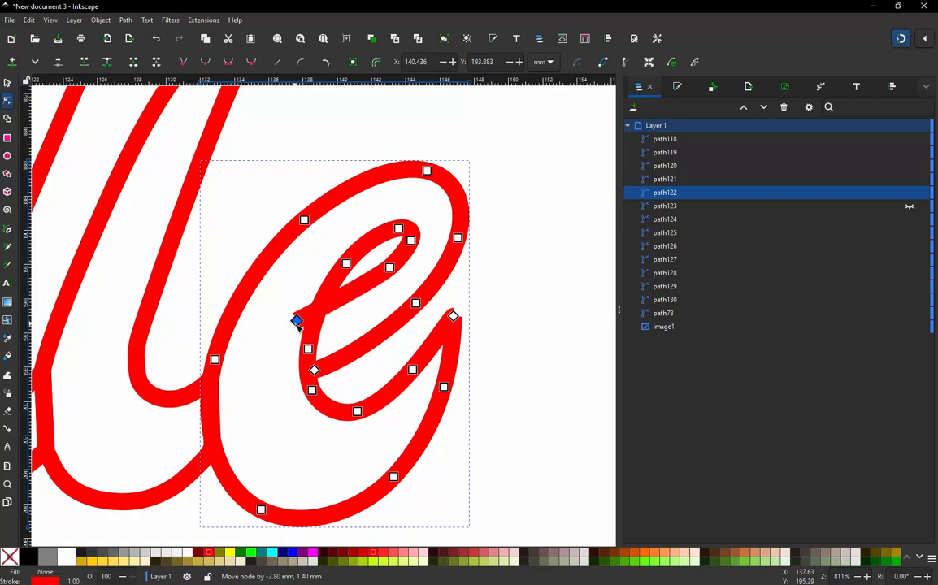
scroll(300, 325, up, 1)
scroll(300, 324, up, 2)
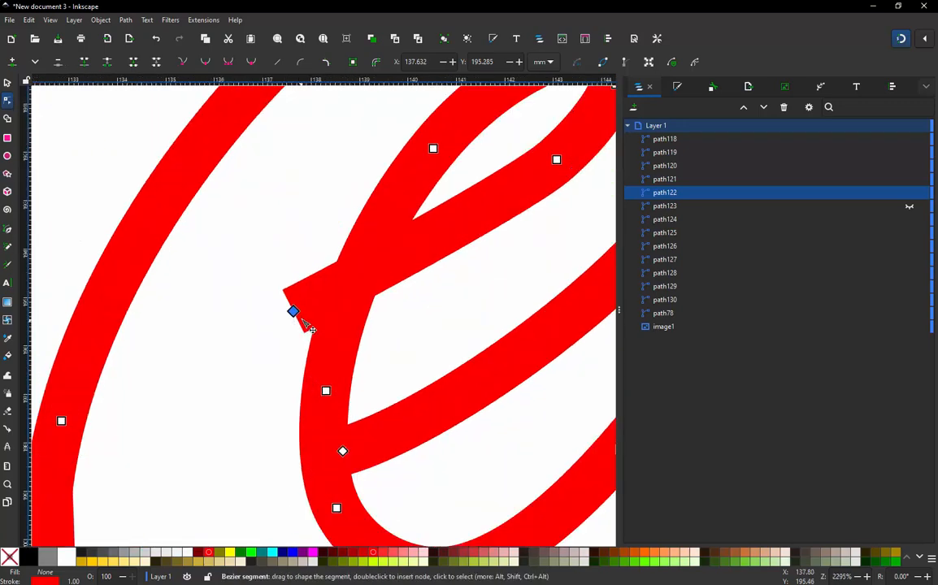
drag(343, 453, 295, 478)
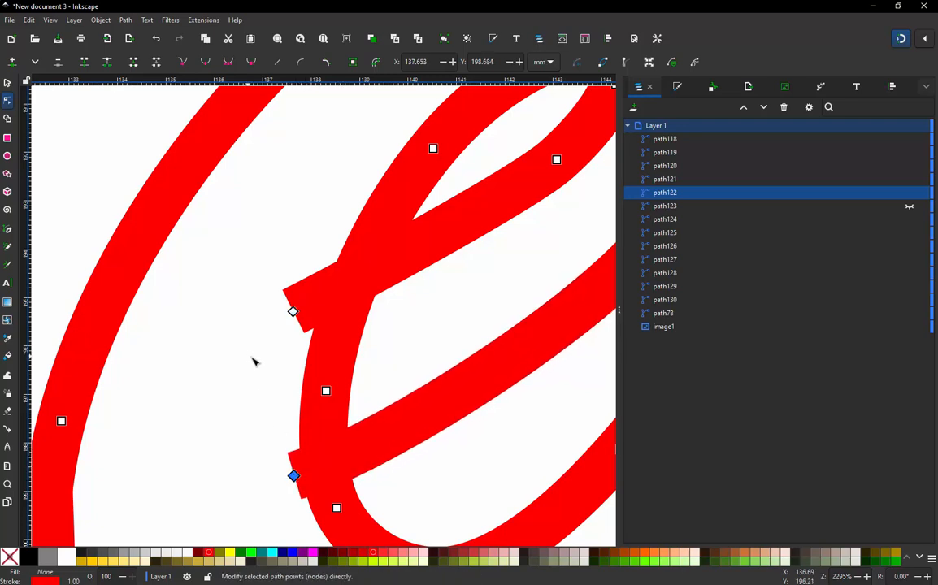
scroll(254, 366, down, 1)
scroll(253, 398, down, 1)
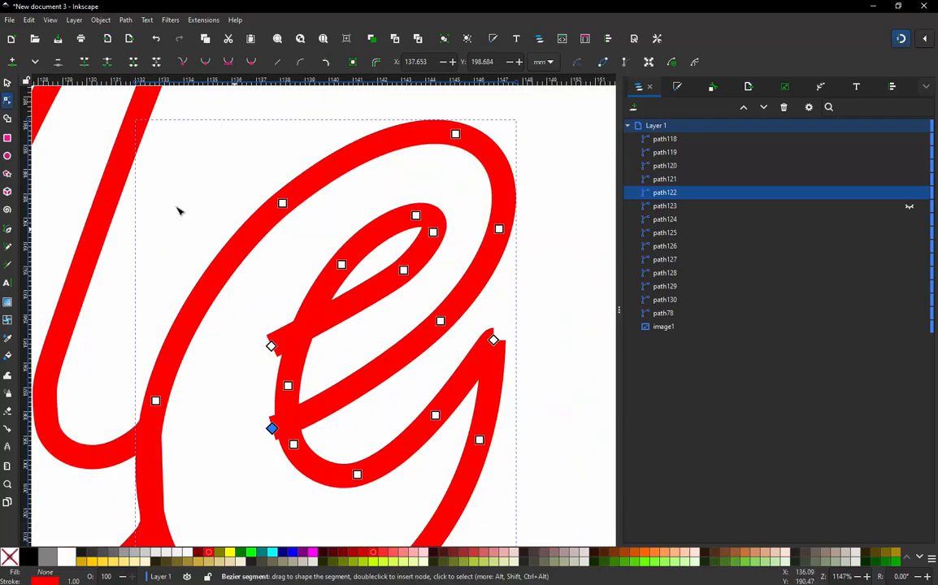
- Open Ink/Stitch Params for the letter e, turn off running stitch along paths, and apply it as a custom satin column
key(s)
scroll(224, 233, down, 2)
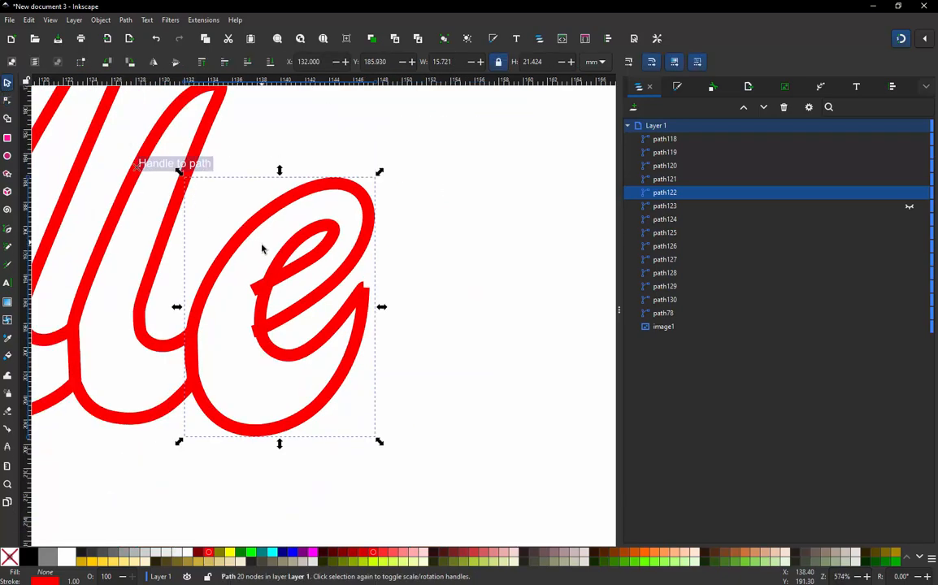
scroll(210, 255, up, 1)
scroll(396, 303, down, 1)
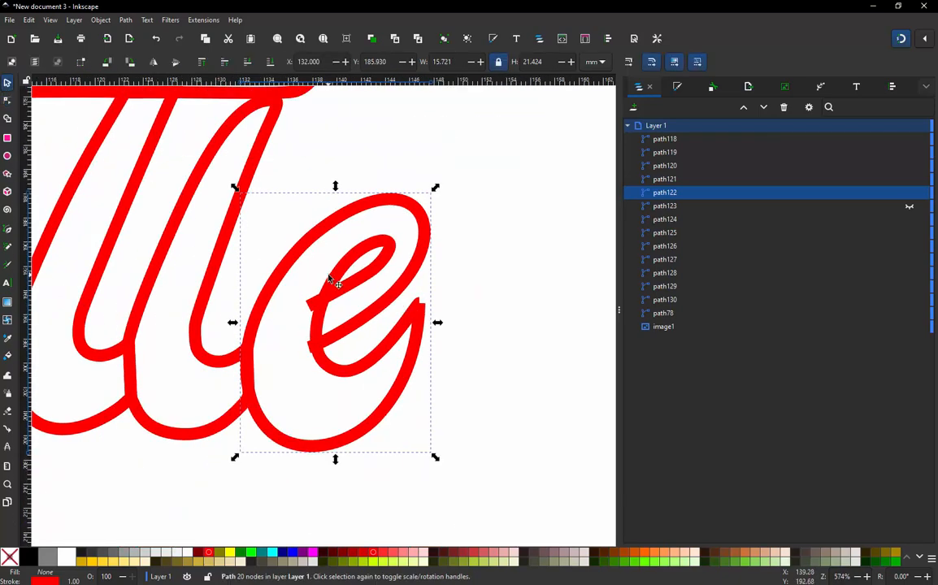
key(ctrl+alt+c)
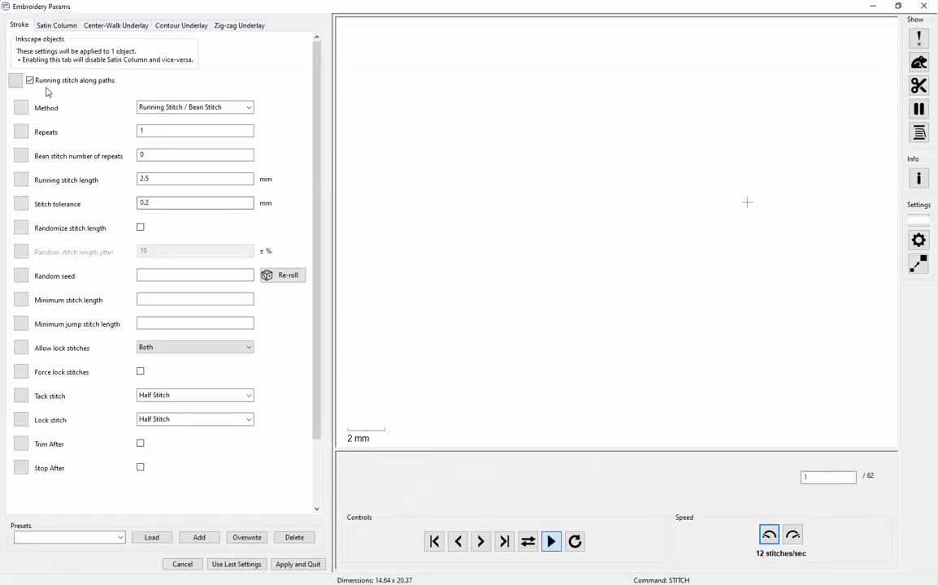
click(38, 83)
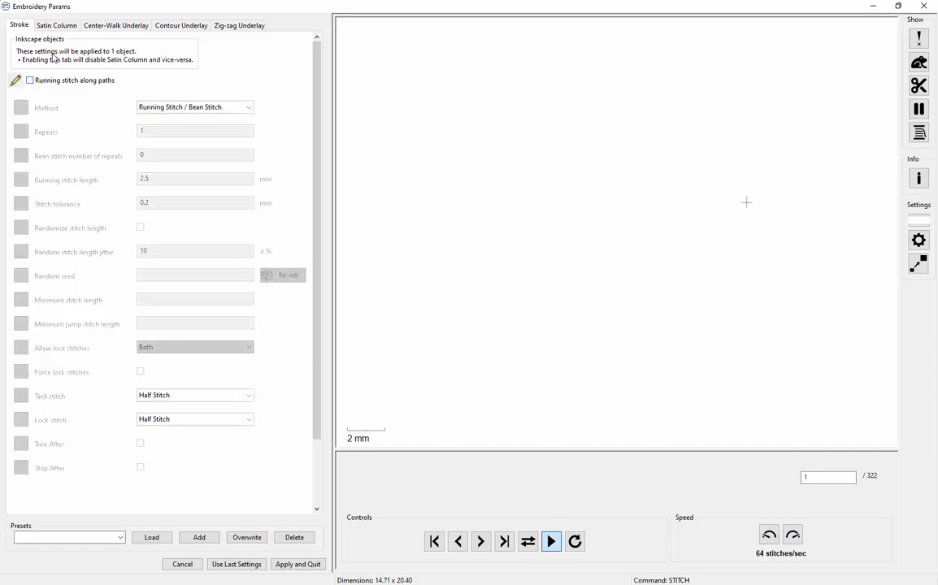
click(56, 25)
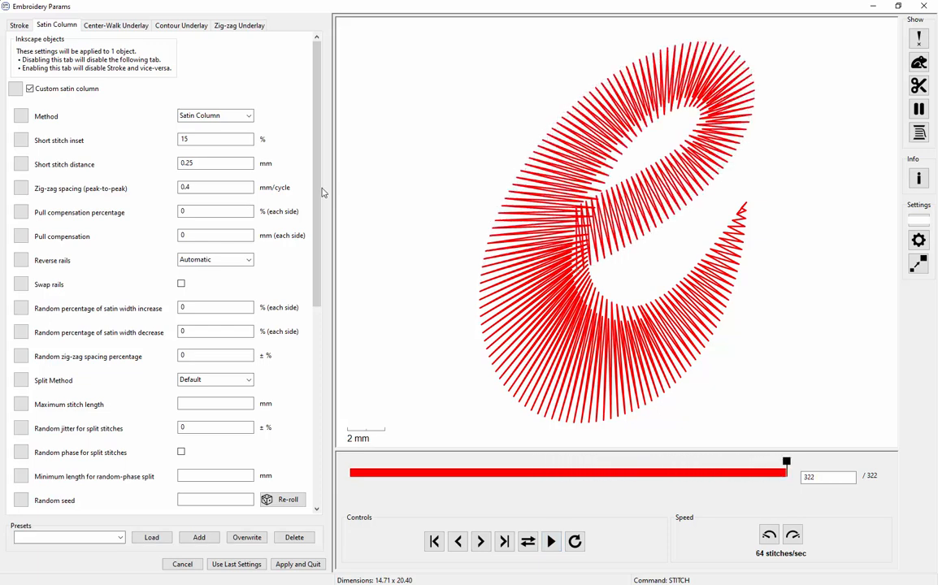
click(297, 564)
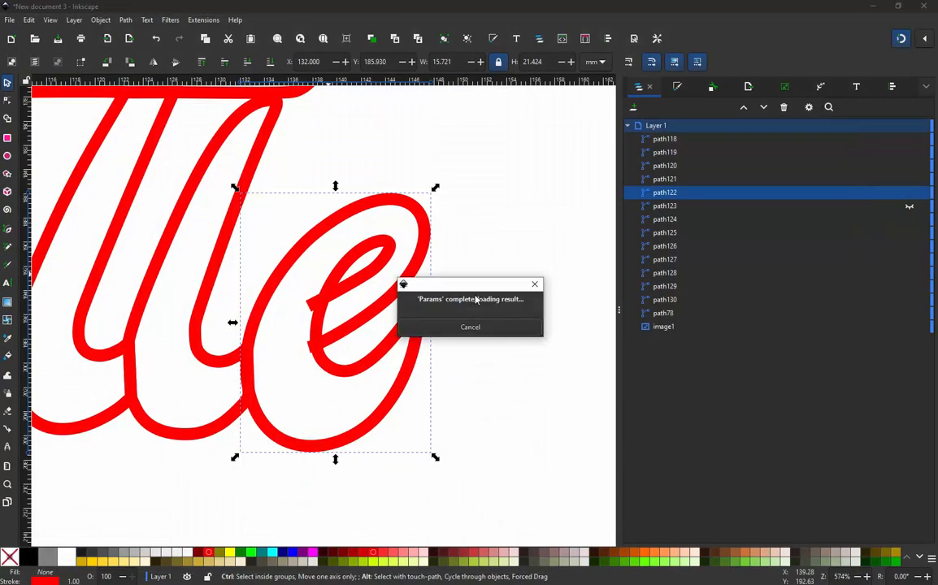
- Show the underline swash, path123, to check it beside the letter e, and hide both path123 and the letter e, path122
click(909, 208)
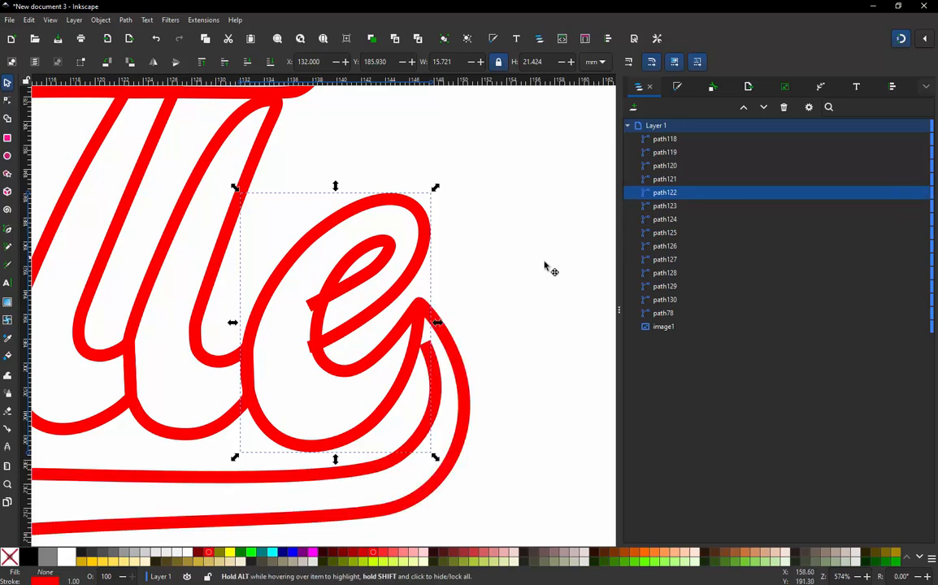
click(911, 207)
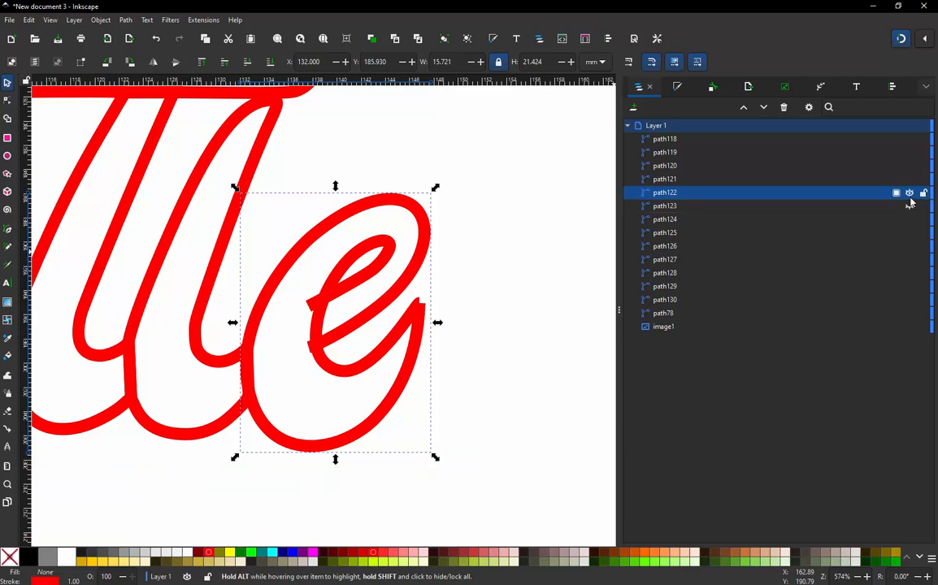
click(910, 194)
click(463, 341)
scroll(345, 319, down, 1)
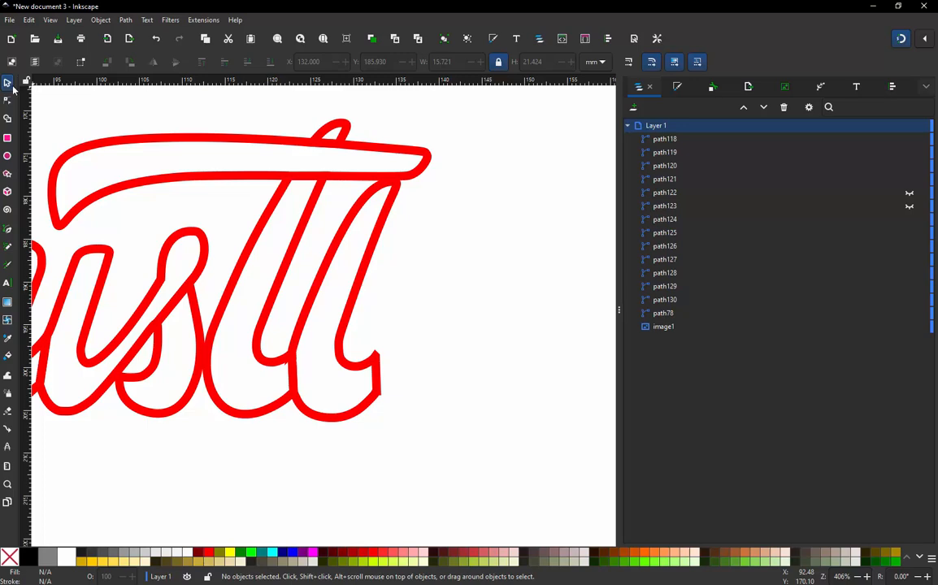
- Delete the straight closing segment at the lower right end of the letter l, path121, leaving two open ends
scroll(468, 236, down, 1)
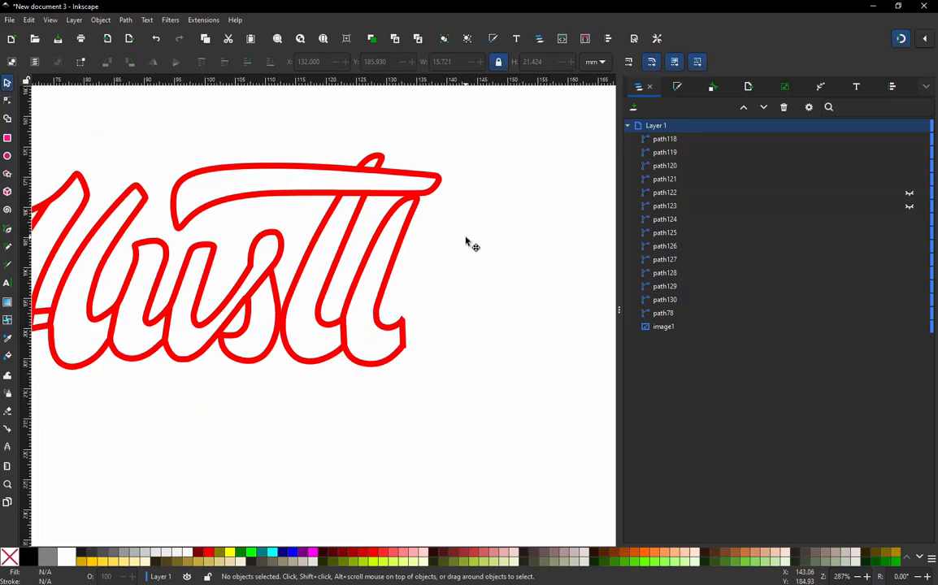
scroll(468, 242, down, 1)
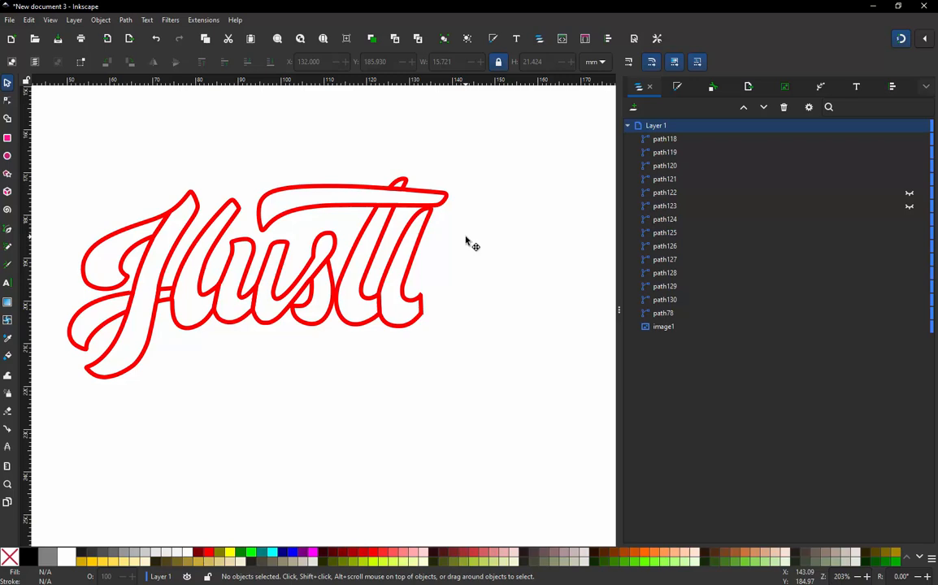
scroll(421, 333, up, 3)
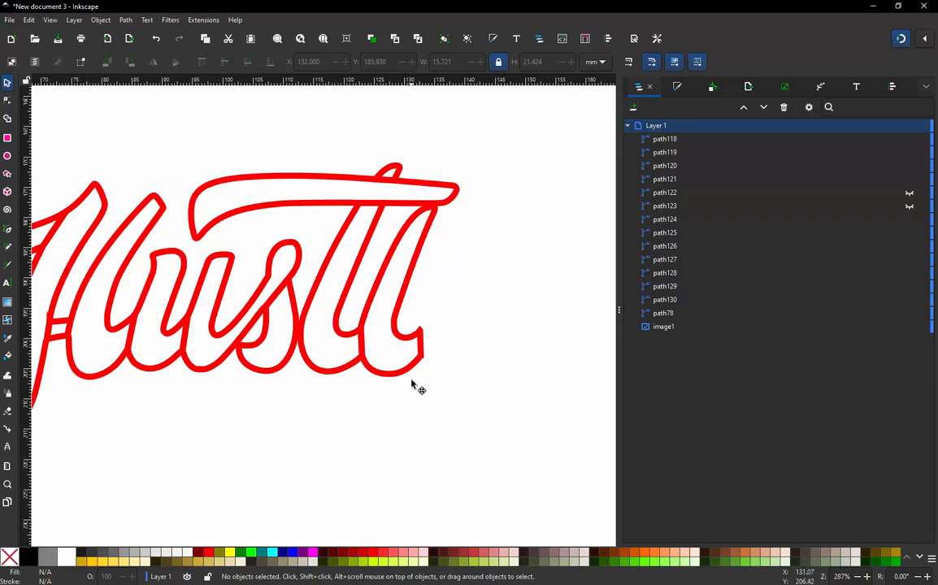
click(433, 333)
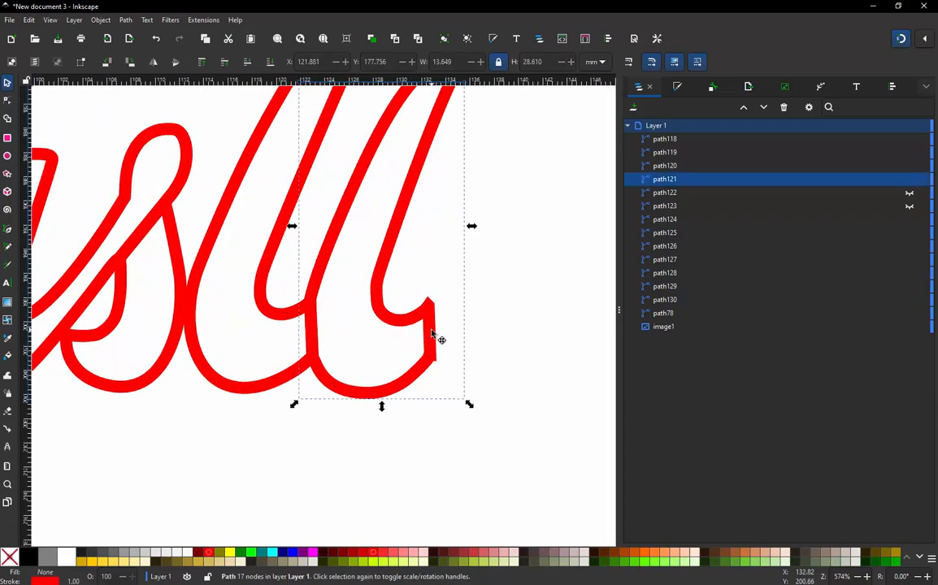
scroll(432, 333, up, 3)
key(n)
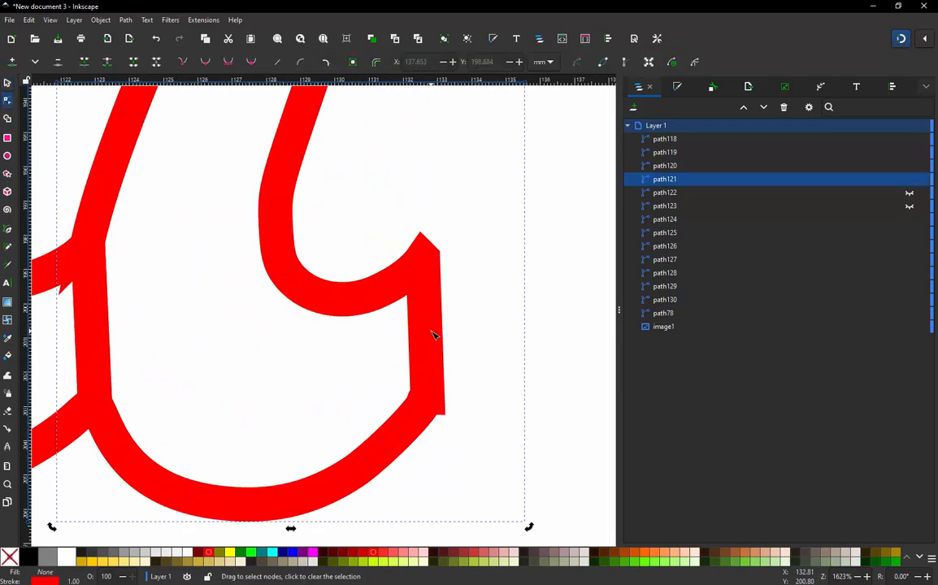
click(424, 329)
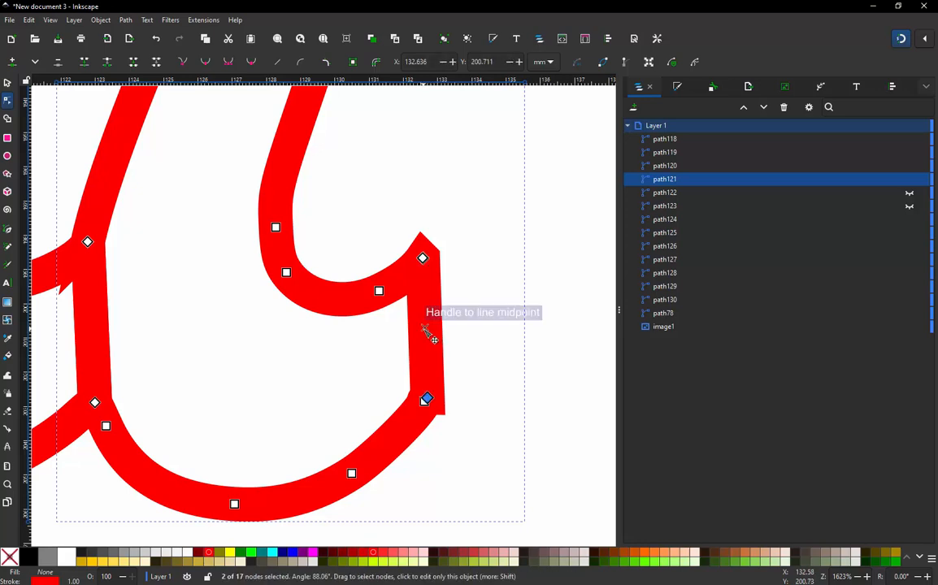
key(alt+Delete)
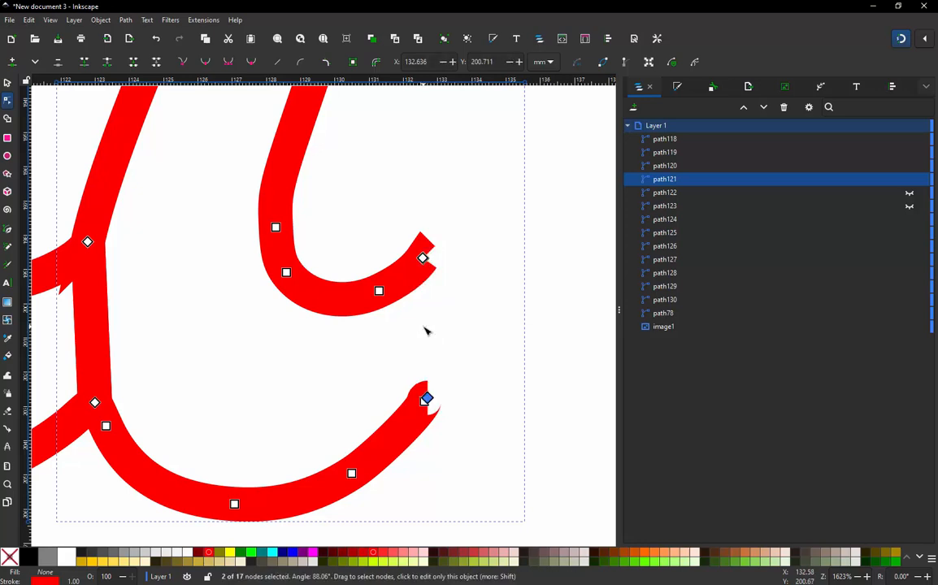
- Insert two nodes on the letter l, near its top at about X 132.6, Y 178.9 and on its right edge at about X 130.9, Y 189.0 mm
scroll(436, 383, down, 5)
scroll(418, 255, up, 2)
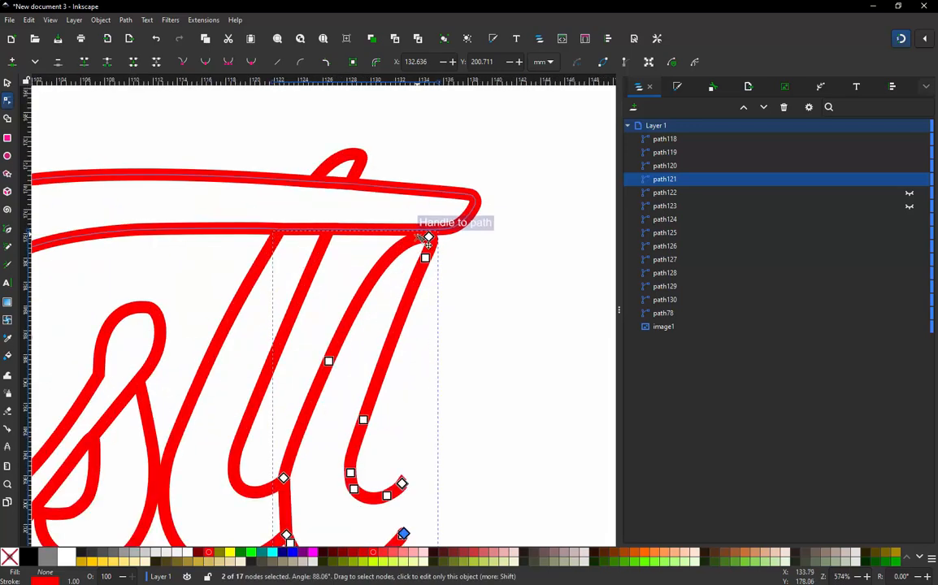
click(429, 238)
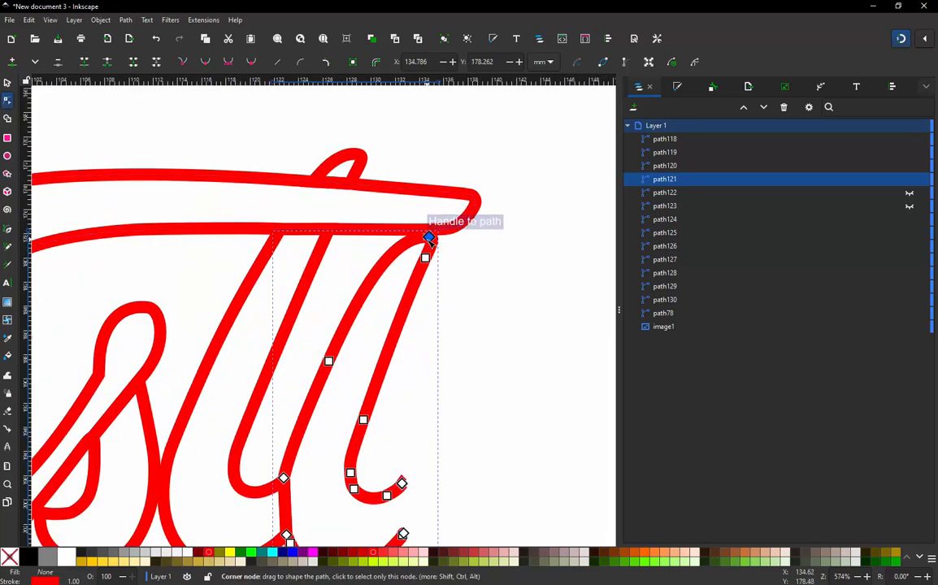
scroll(439, 232, down, 1)
scroll(424, 243, up, 2)
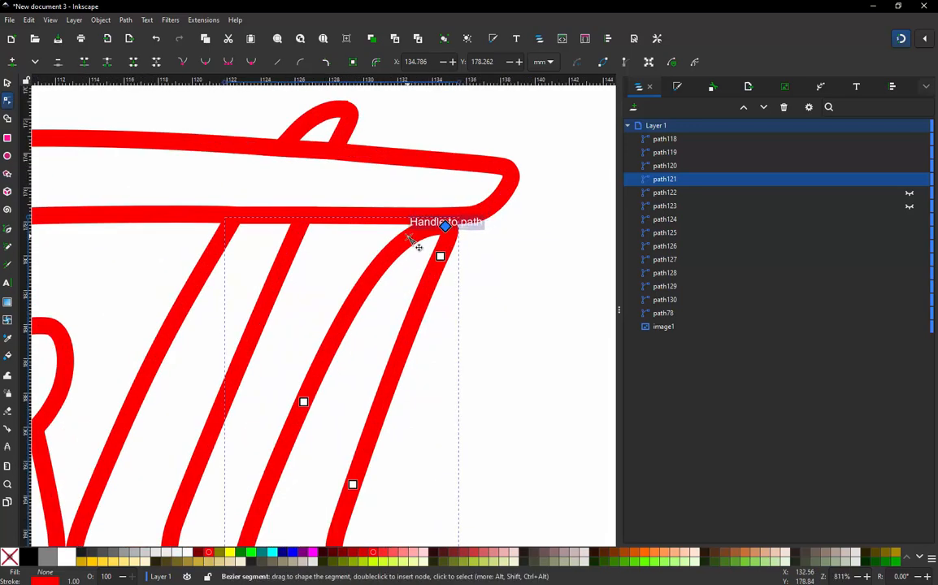
double_click(410, 239)
scroll(378, 287, down, 1)
scroll(317, 394, up, 1)
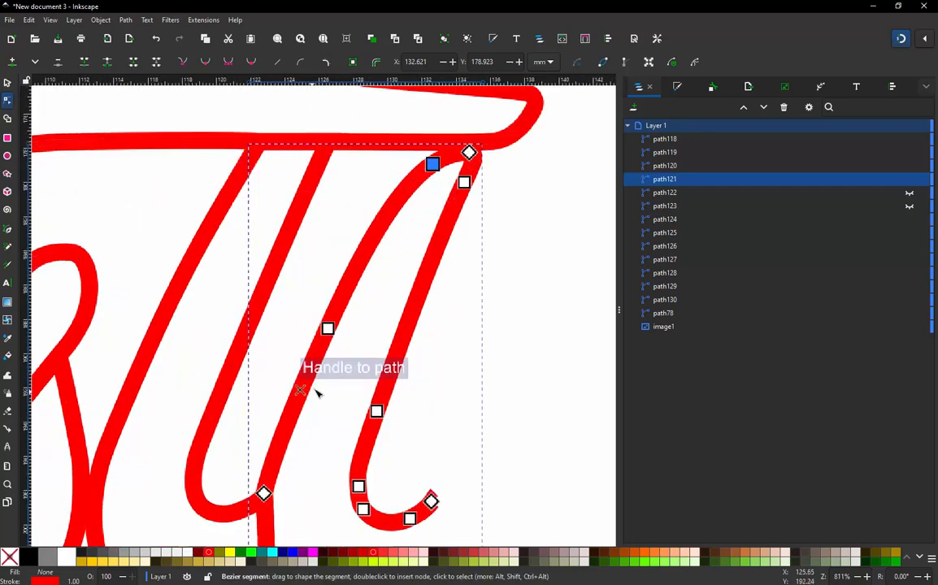
double_click(403, 335)
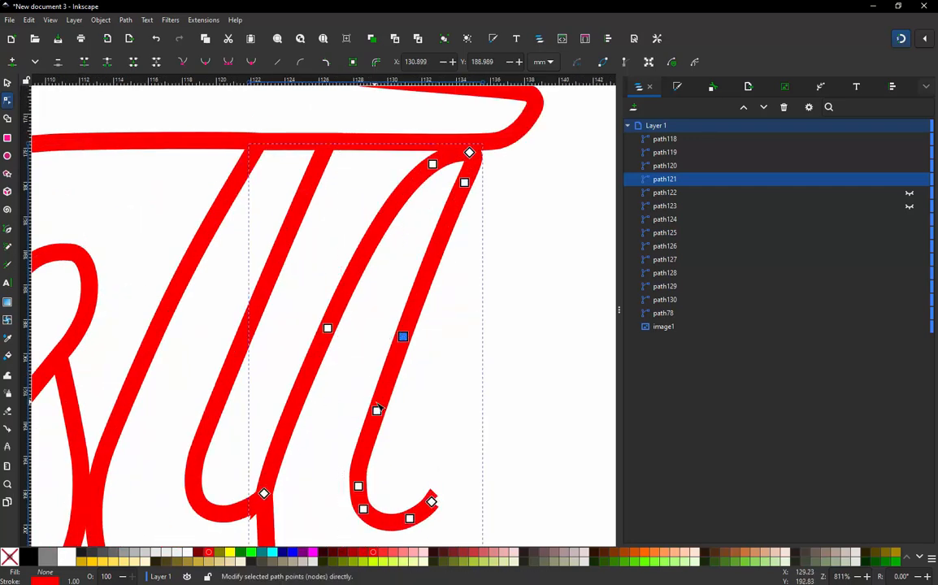
- Bend the straight segment on the letter l's lower left edge slightly outward, into the neighbouring letter t
scroll(386, 293, down, 1)
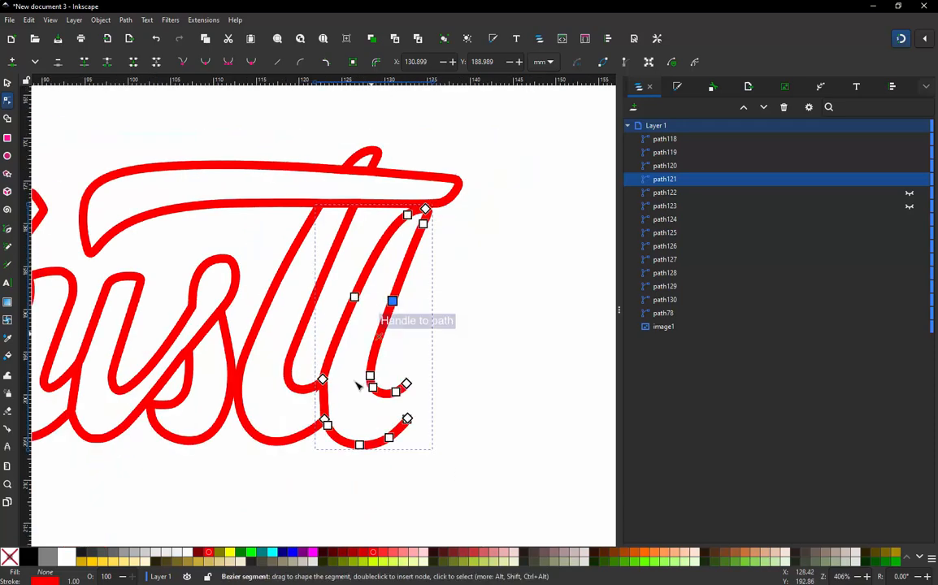
scroll(356, 408, up, 2)
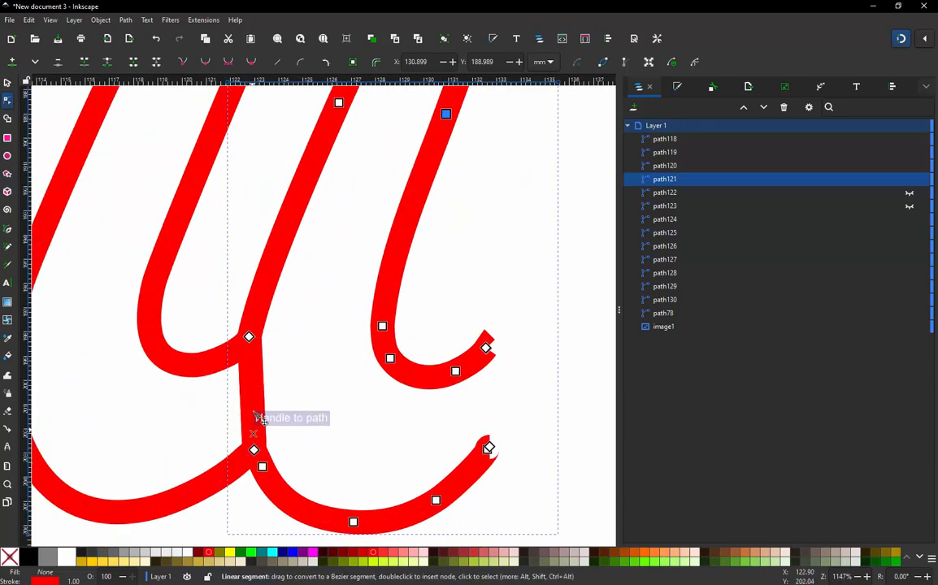
click(256, 397)
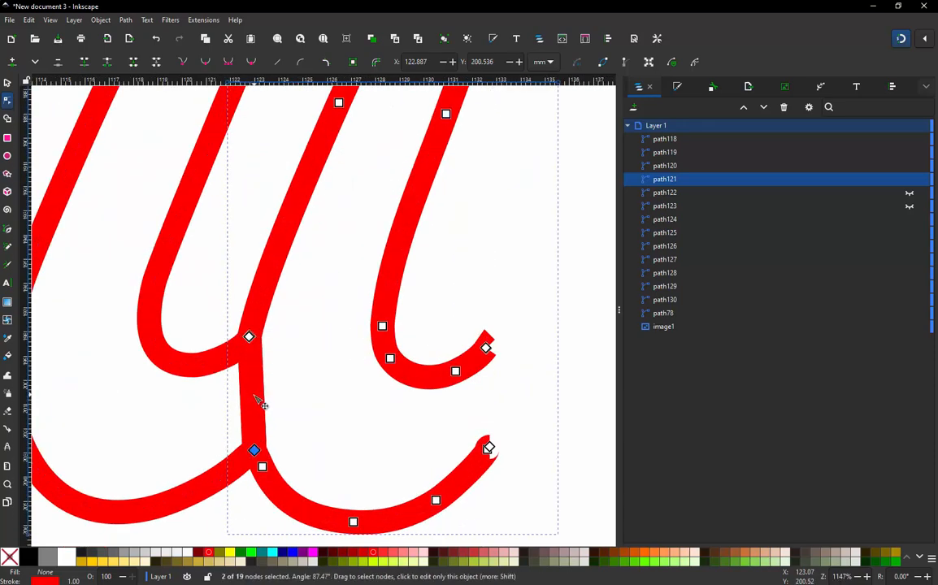
scroll(254, 397, up, 3)
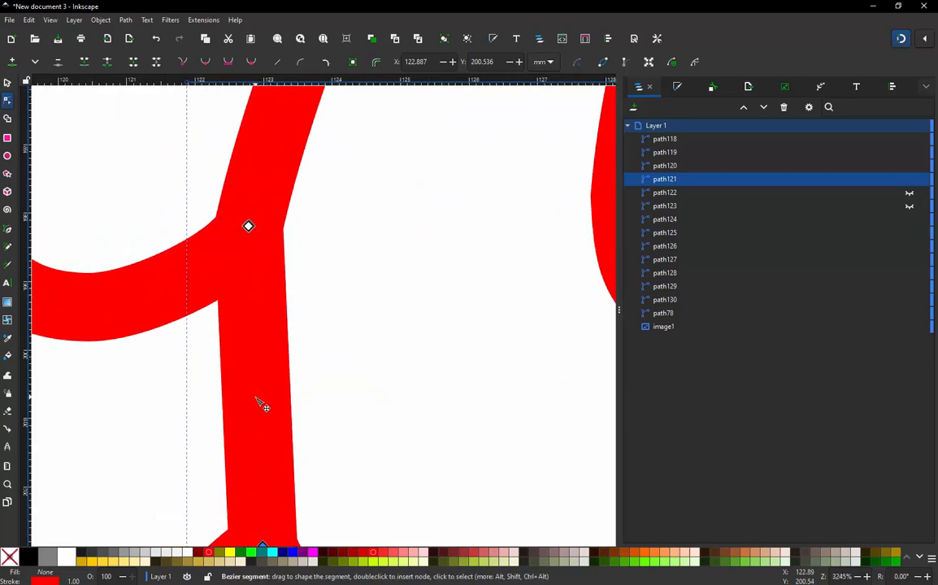
mouse_move(258, 400)
mouse_down()
mouse_move(213, 408)
mouse_move(253, 408)
mouse_up()
scroll(329, 310, down, 3)
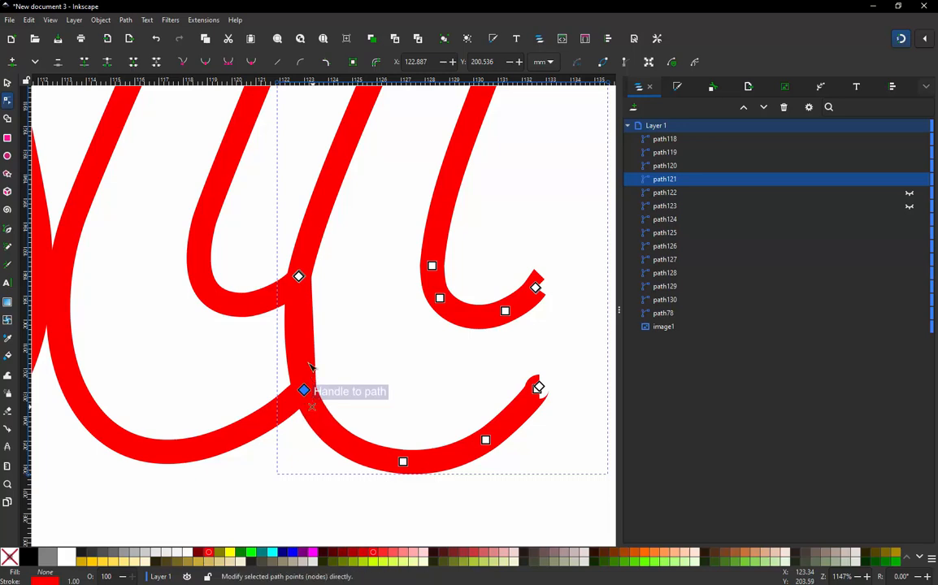
- Delete the surplus nodes along the letter l's bottom curve, from its lower left corner to the doubled node at the open end
ctrl+alt+click(303, 391)
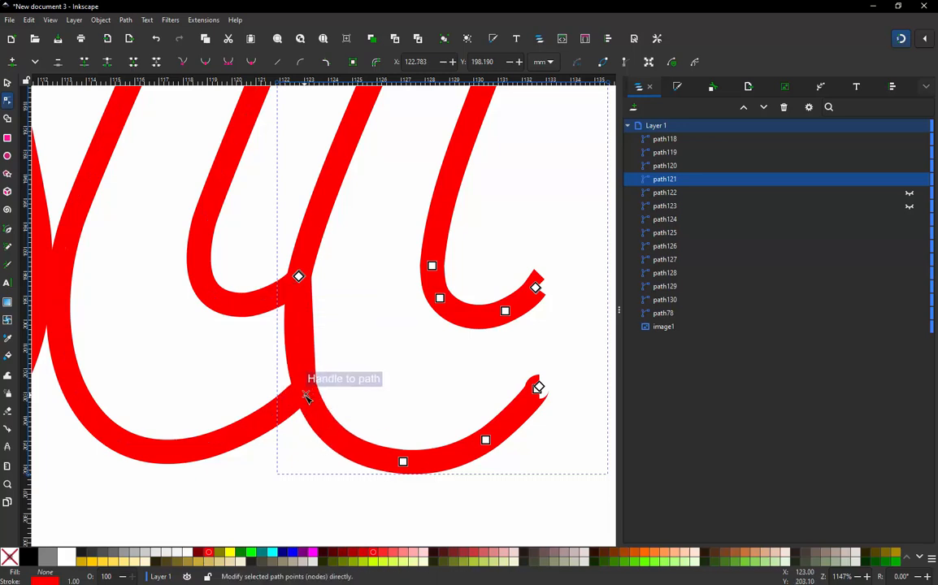
ctrl+alt+click(404, 463)
ctrl+alt+click(485, 441)
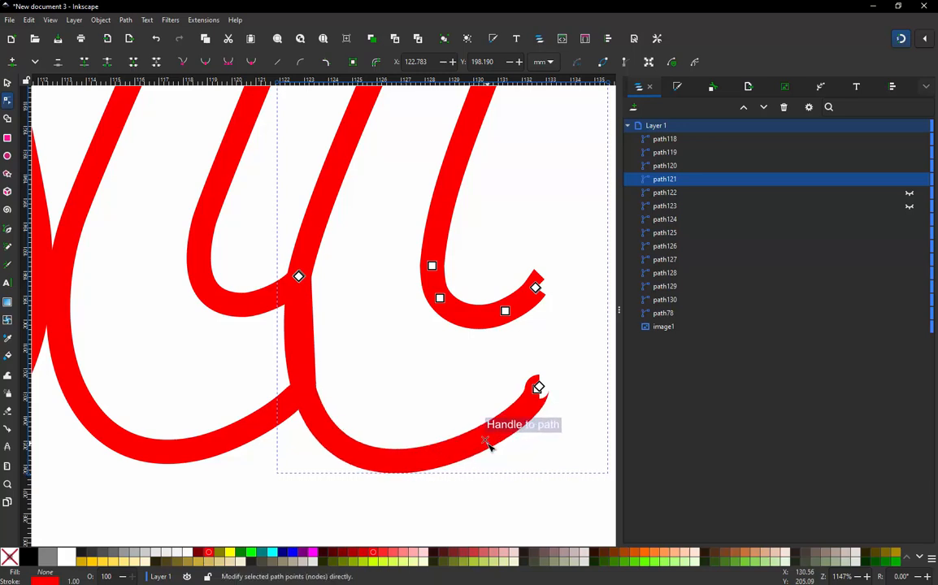
scroll(558, 409, up, 2)
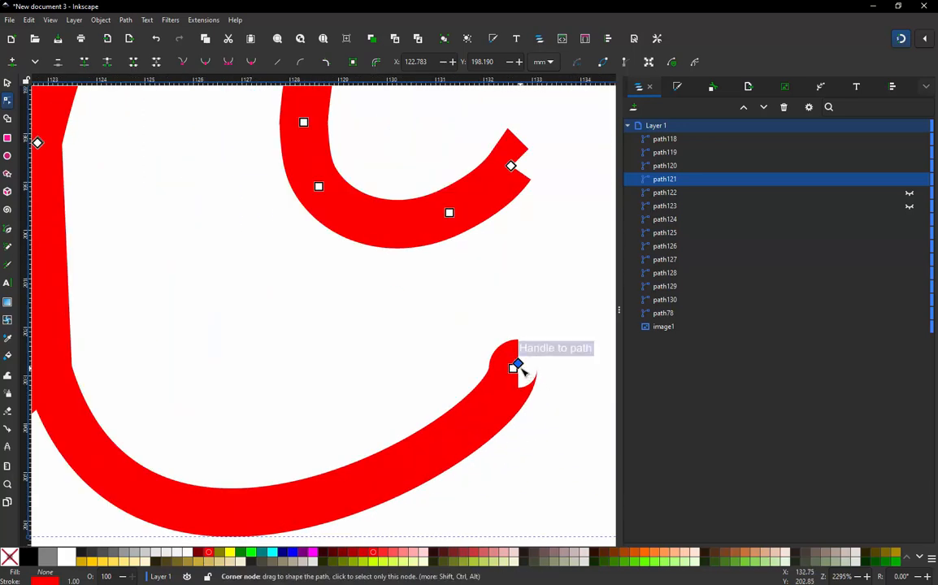
ctrl+alt+click(517, 366)
scroll(494, 401, down, 1)
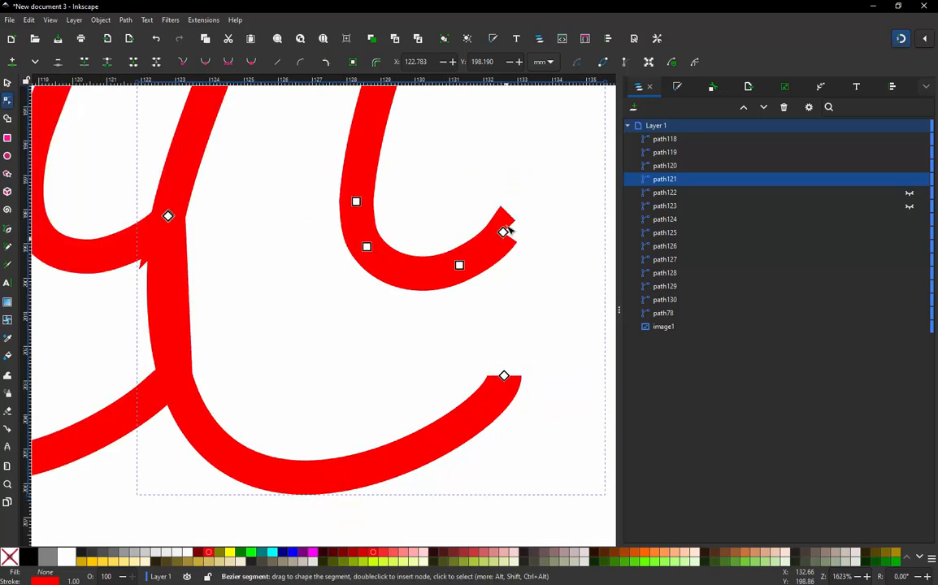
drag(510, 232, 511, 282)
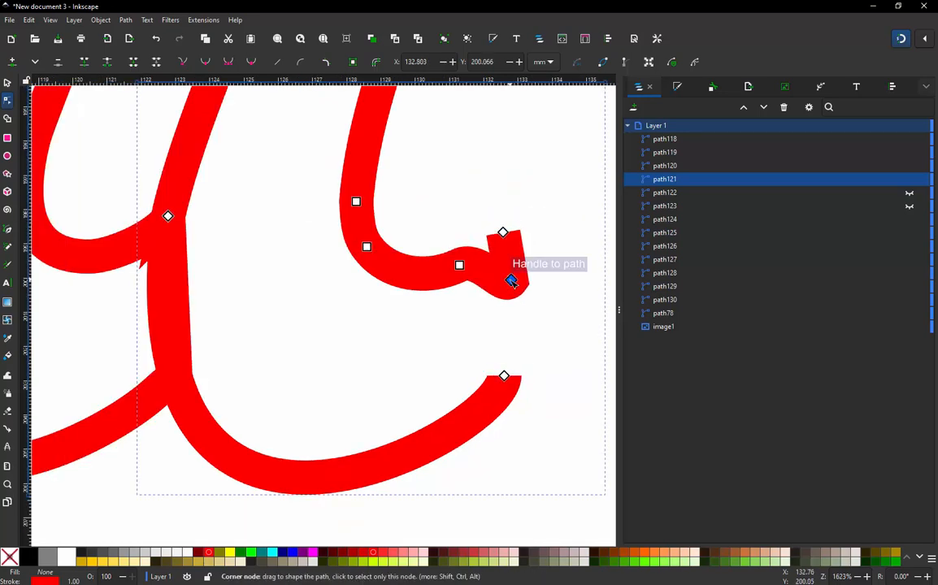
ctrl+alt+click(512, 281)
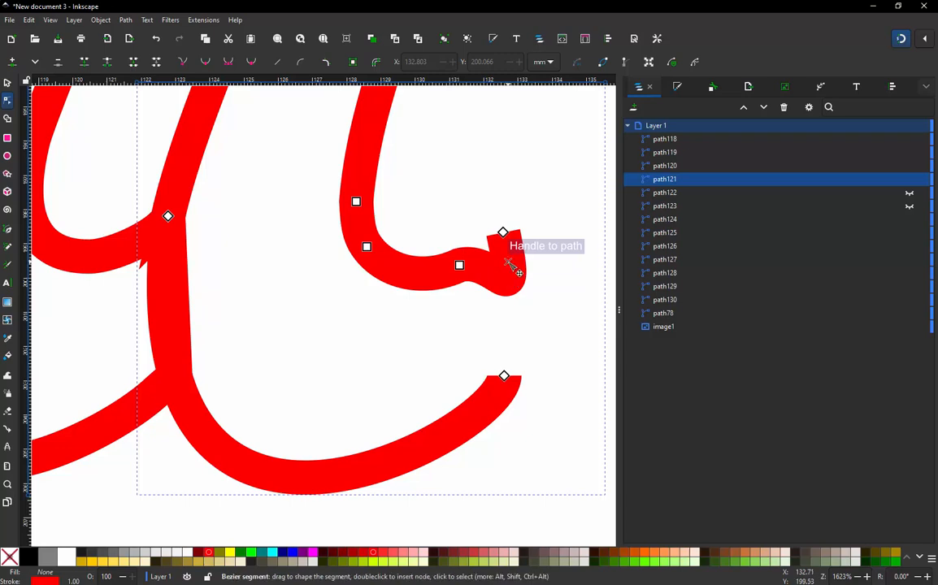
key(ctrl+z)
key(ctrl+z)
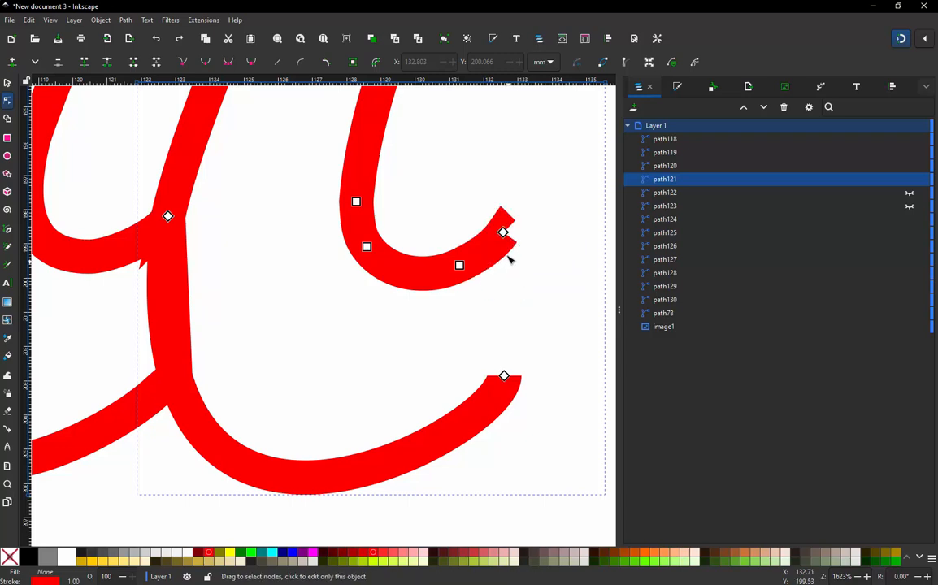
- Delete the doubled node at the upper open end of the letter l's hook
ctrl+alt+click(504, 236)
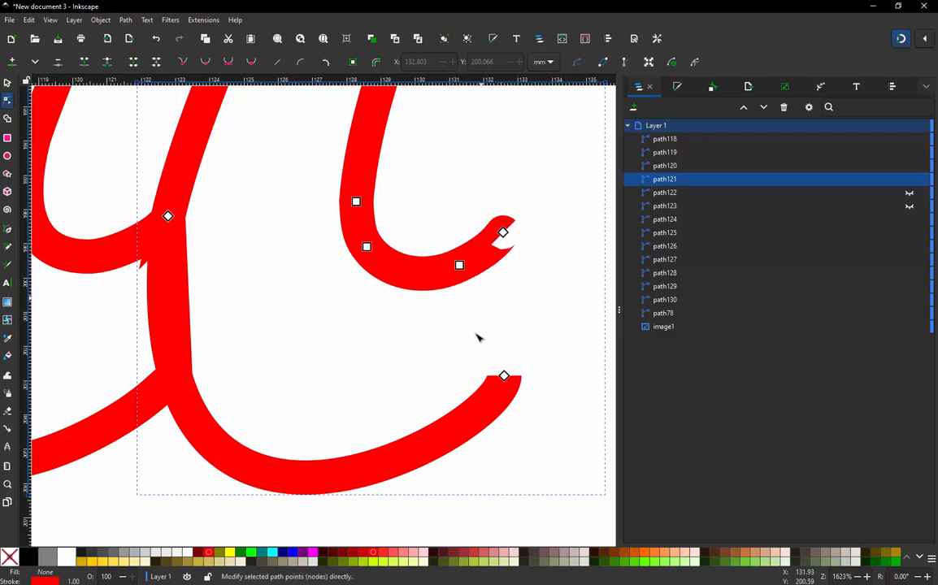
scroll(477, 341, down, 1)
scroll(498, 388, down, 1)
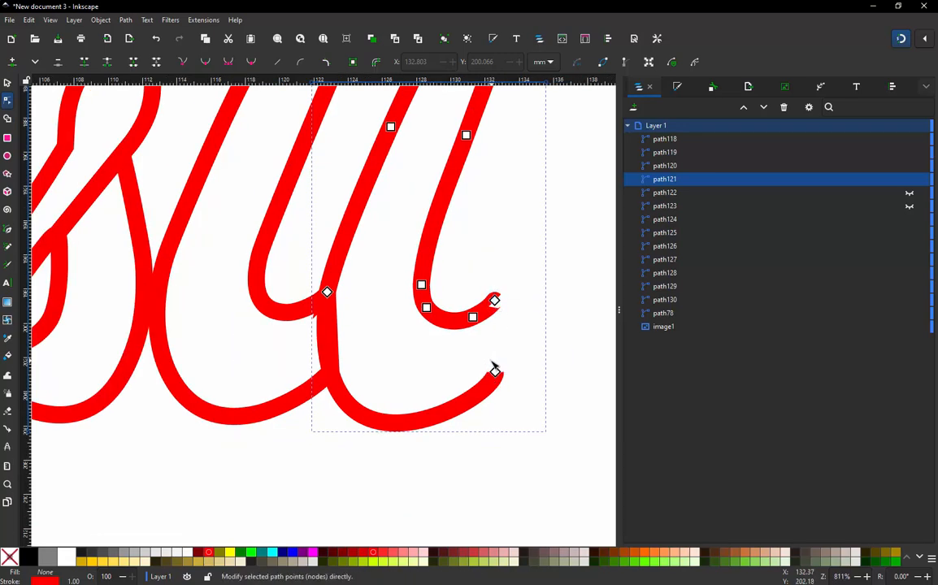
click(473, 318)
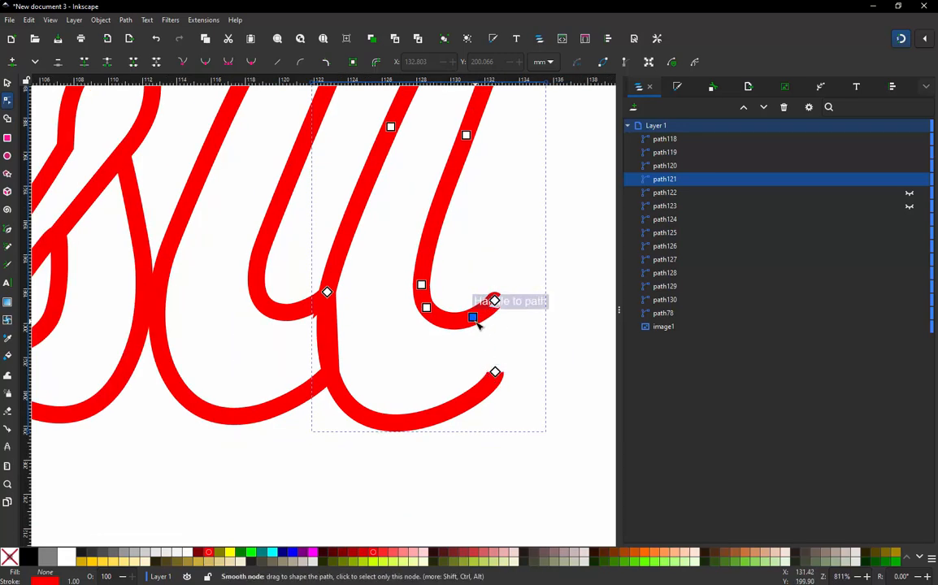
ctrl+alt+click(474, 318)
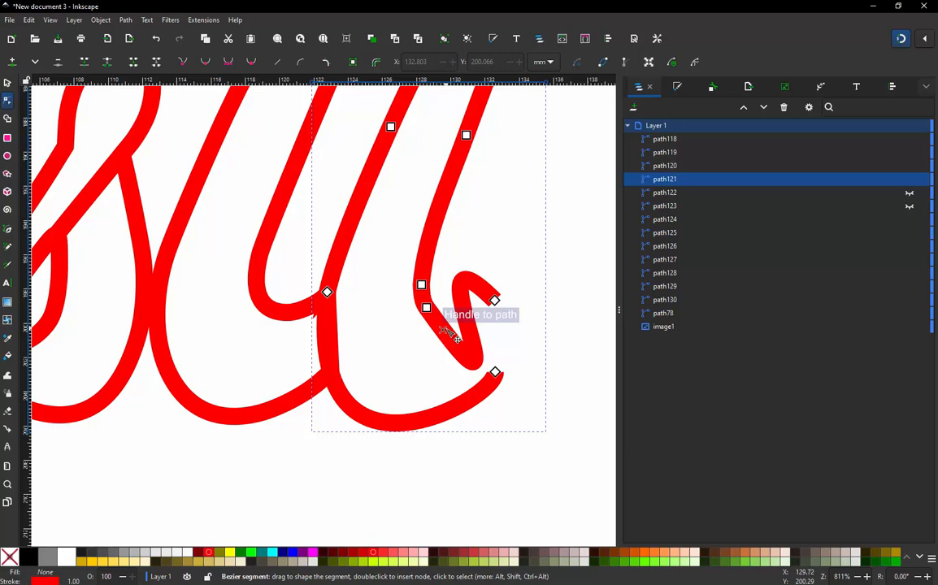
key(ctrl+z)
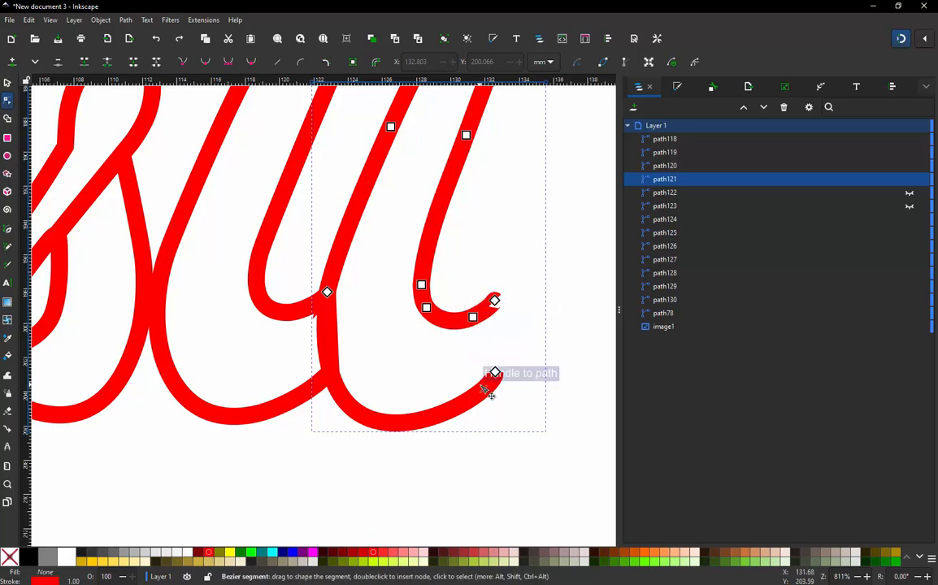
- Insert two nodes on the letter l's bottom curve, one at its lowest point and one near the open end, and deselect the path
click(481, 391)
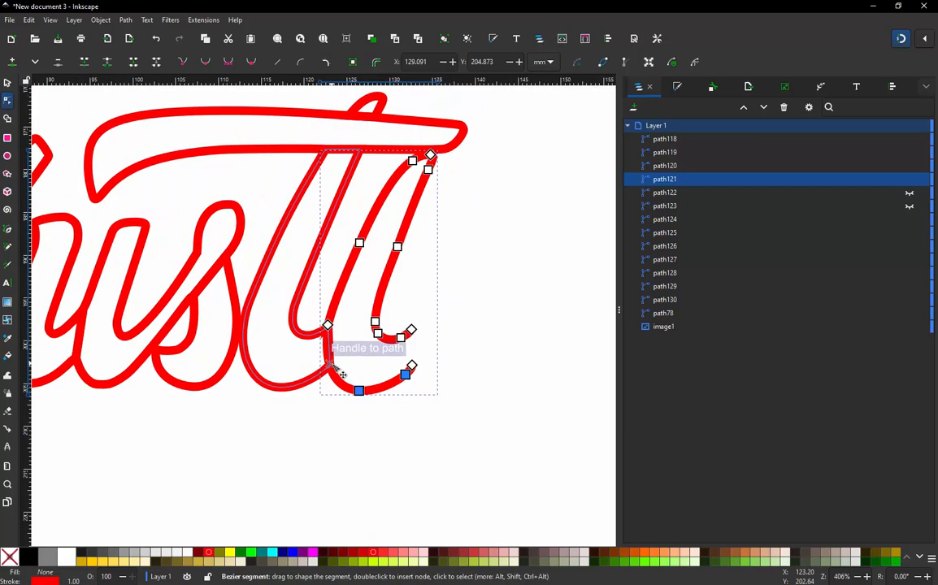
scroll(335, 352, down, 2)
scroll(443, 186, up, 1)
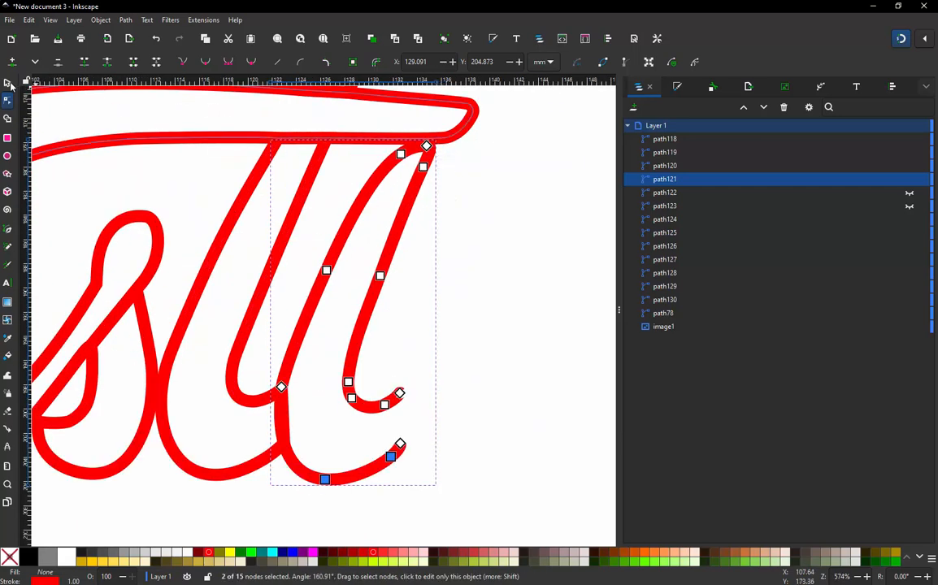
click(7, 83)
click(481, 293)
- Delete the extra nodes just below the two top corners of the letter t's stem, path120
scroll(494, 356, down, 2)
scroll(367, 345, up, 1)
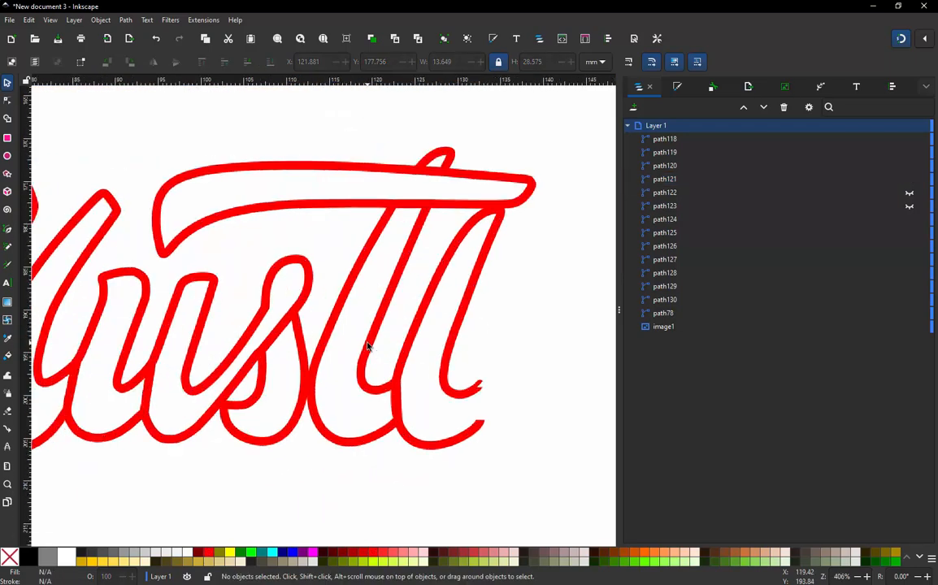
click(367, 348)
key(n)
scroll(399, 378, up, 2)
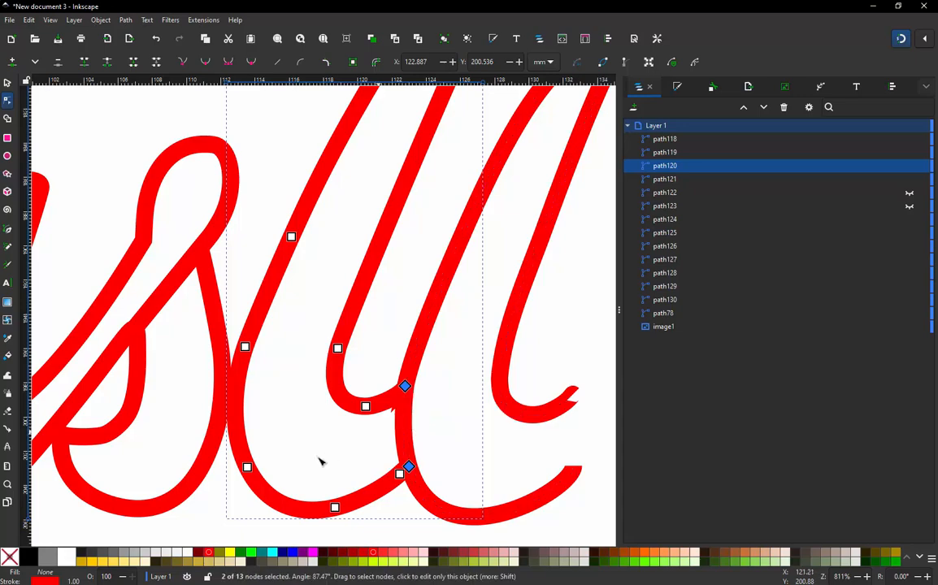
scroll(321, 460, down, 3)
scroll(338, 346, up, 4)
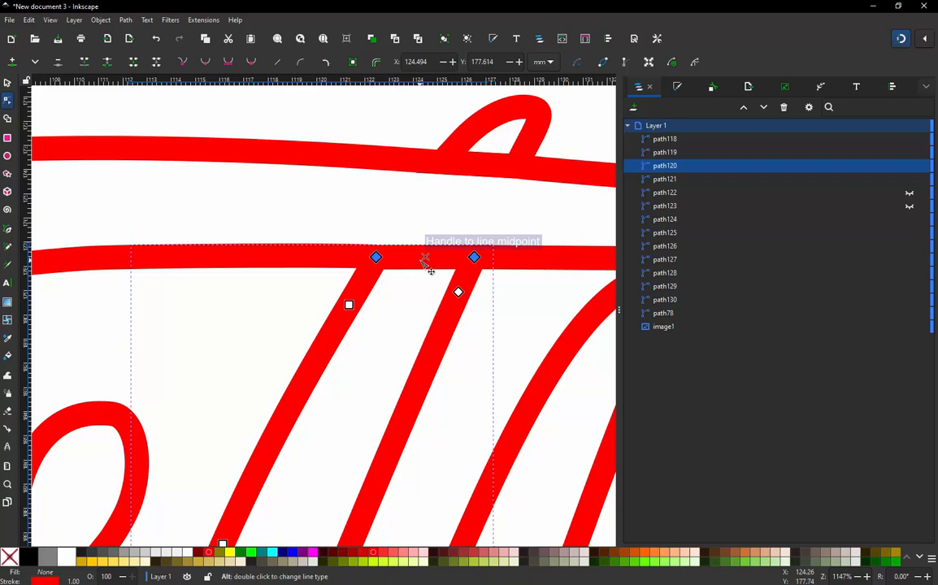
ctrl+alt+click(459, 292)
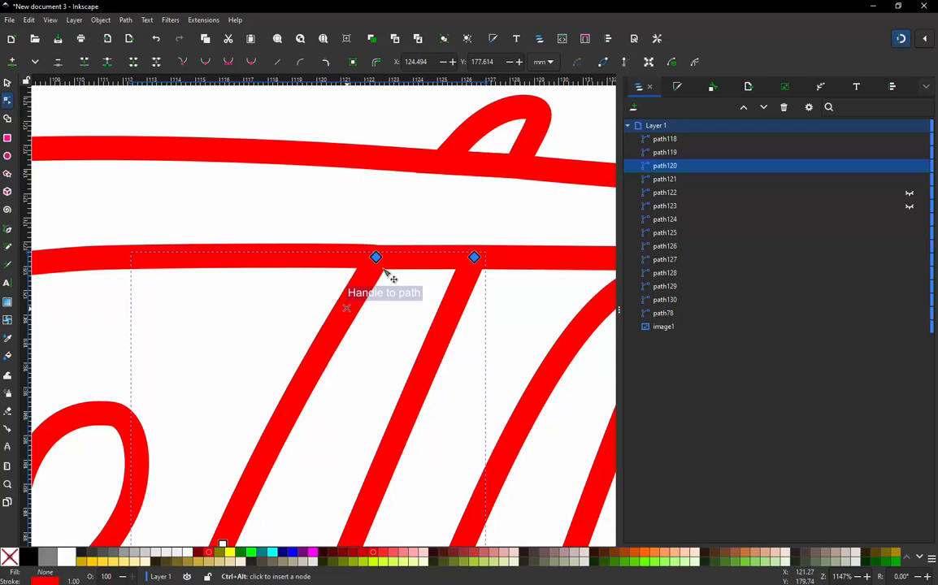
- Delete the extra node midway along the letter t stem's left edge and insert a node low on the hook's inner left side
scroll(434, 210, down, 4)
scroll(400, 269, up, 2)
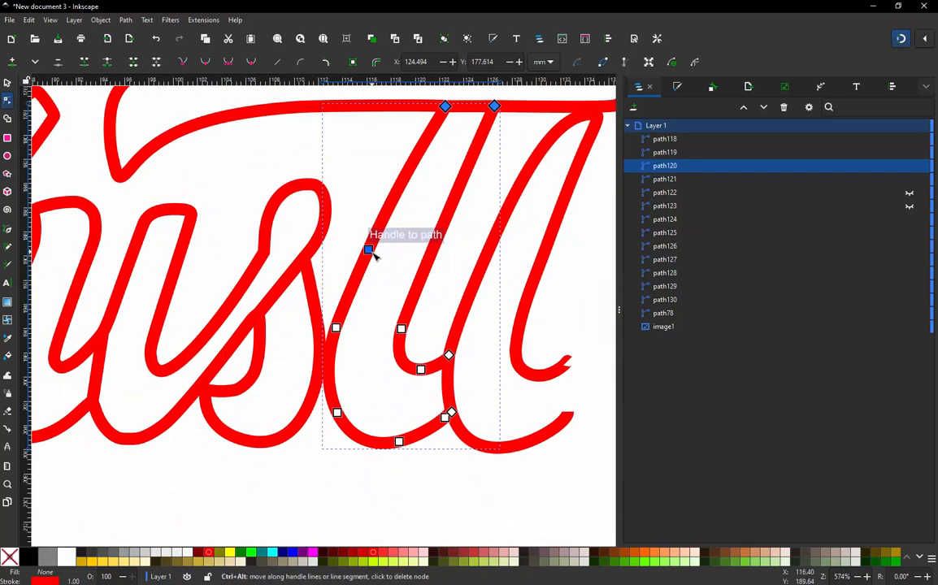
ctrl+alt+click(370, 252)
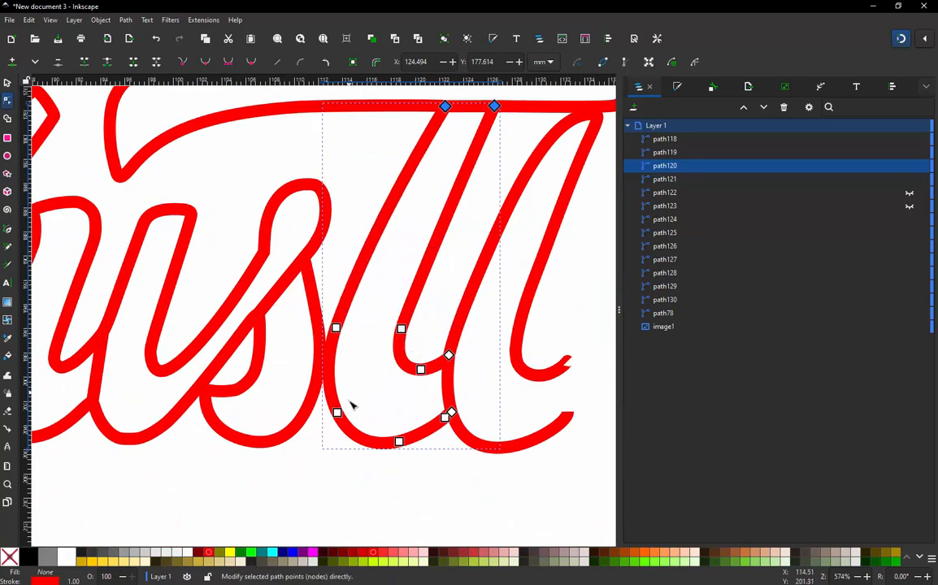
scroll(351, 405, up, 1)
double_click(423, 336)
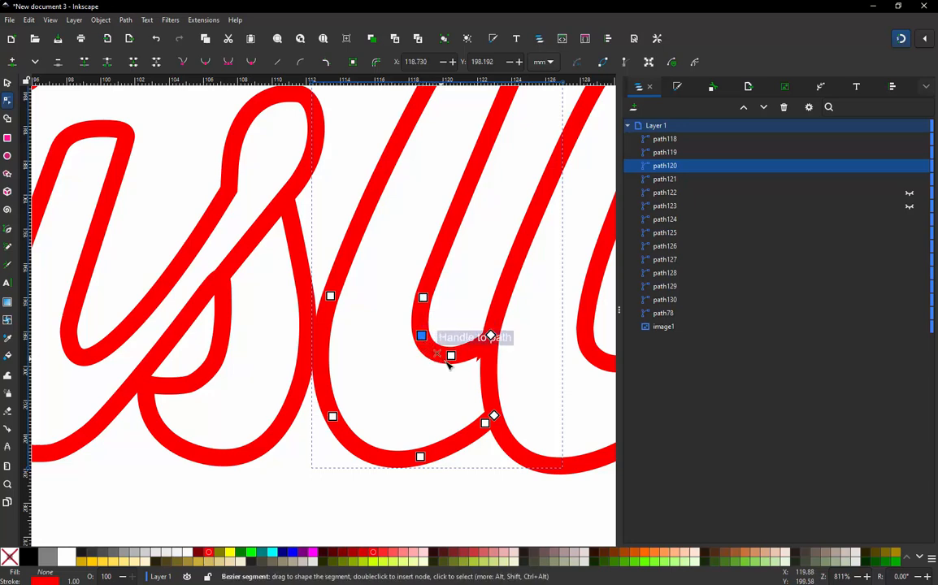
- Delete the doubled node near the lower open end of path120 and replace the inner curve's lowest node with one slightly farther left
ctrl+alt+click(485, 424)
ctrl+alt+click(421, 457)
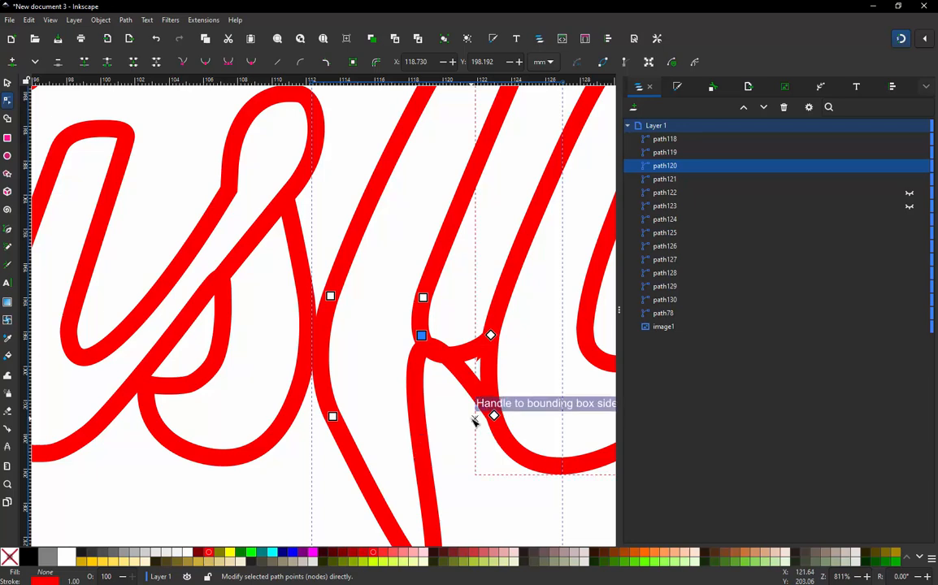
key(ctrl+z)
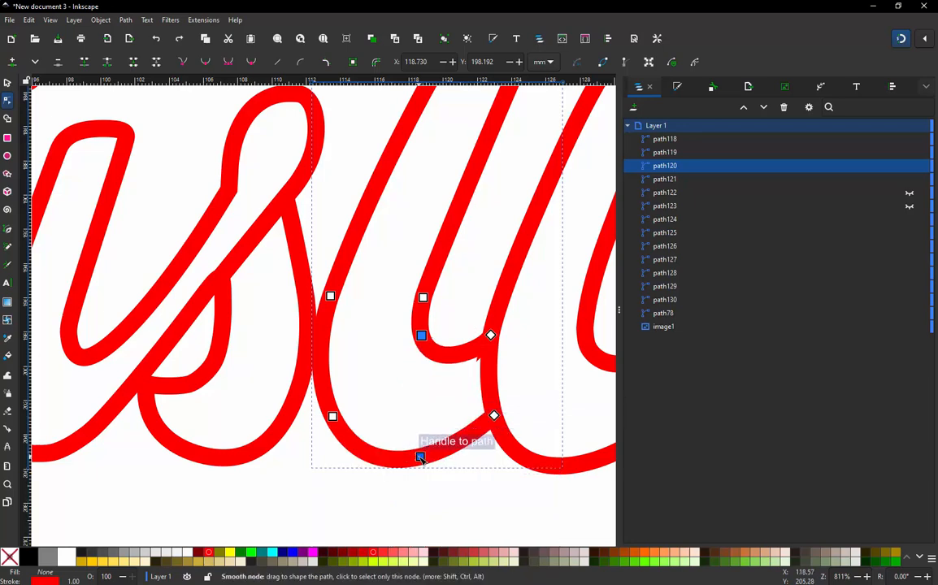
double_click(437, 354)
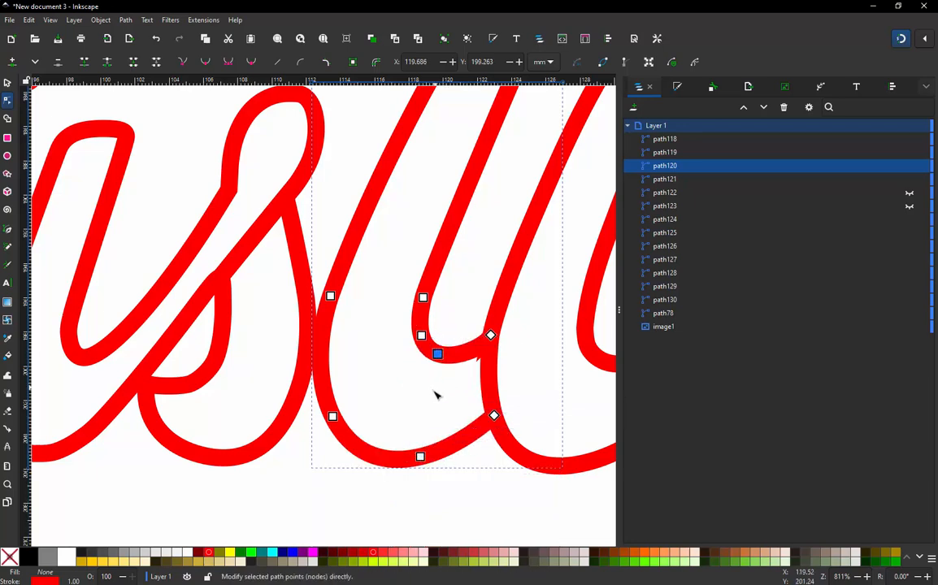
scroll(446, 450, down, 1)
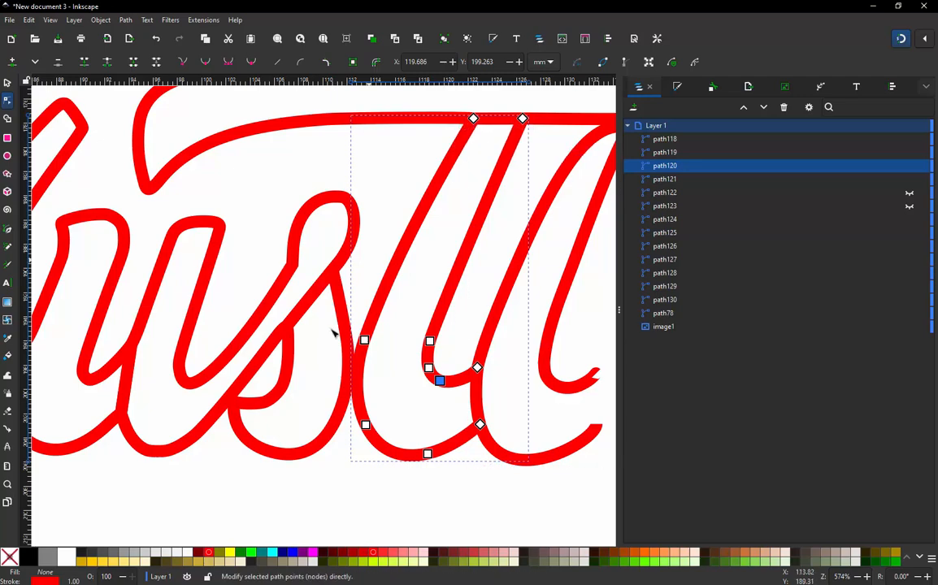
- Delete the surplus nodes of path118, the t's small tip above the crossbar, keeping its two base corners and the top corner node
scroll(333, 333, down, 2)
scroll(455, 199, up, 4)
click(466, 198)
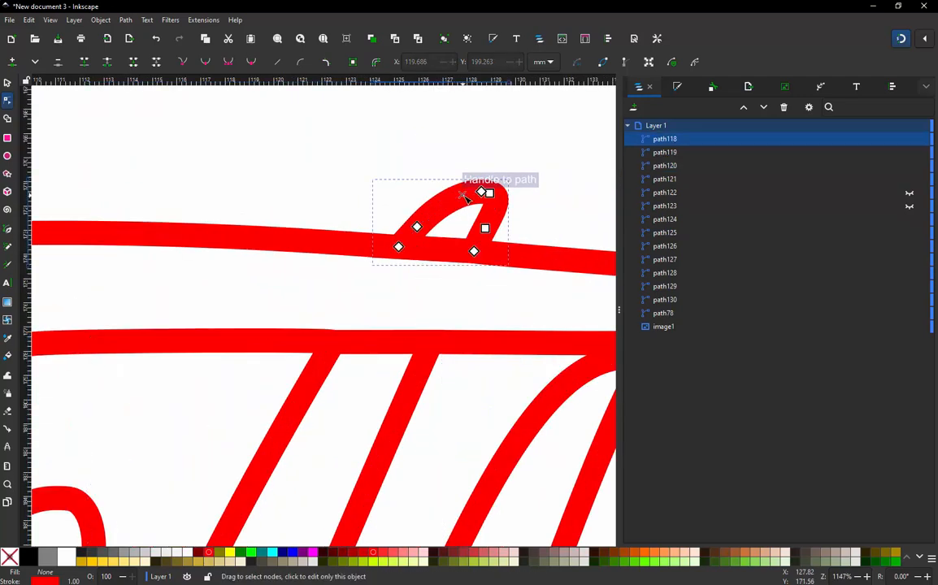
scroll(468, 198, up, 2)
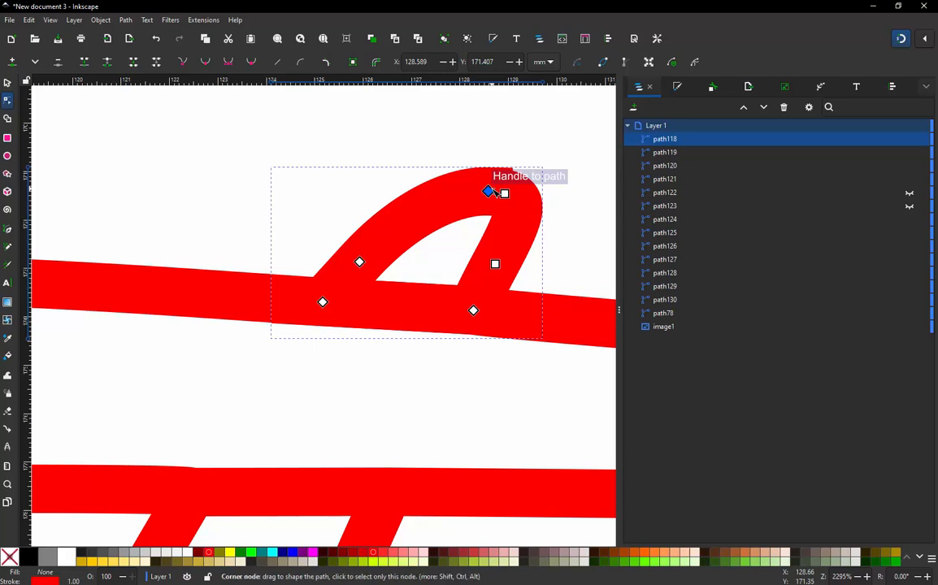
ctrl+alt+click(360, 262)
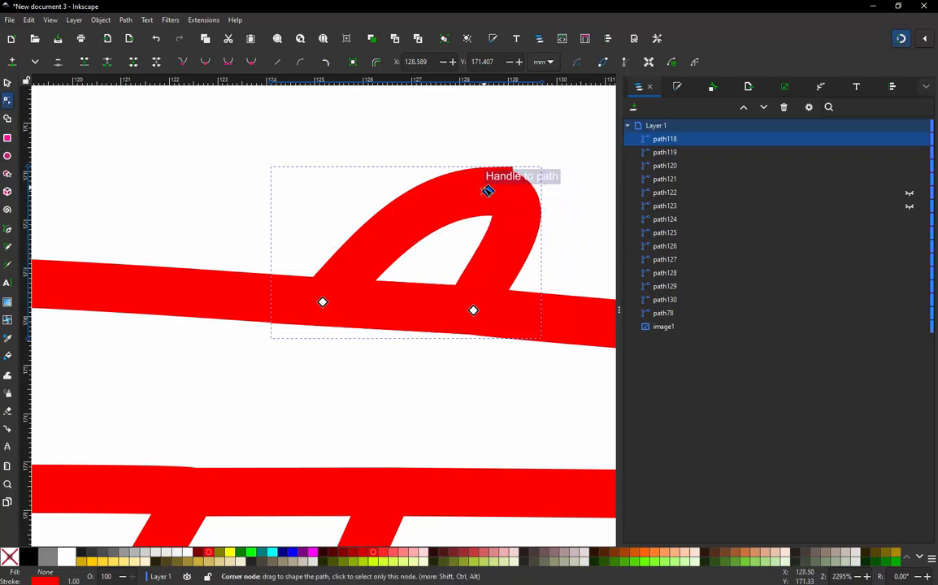
scroll(457, 240, down, 2)
click(6, 83)
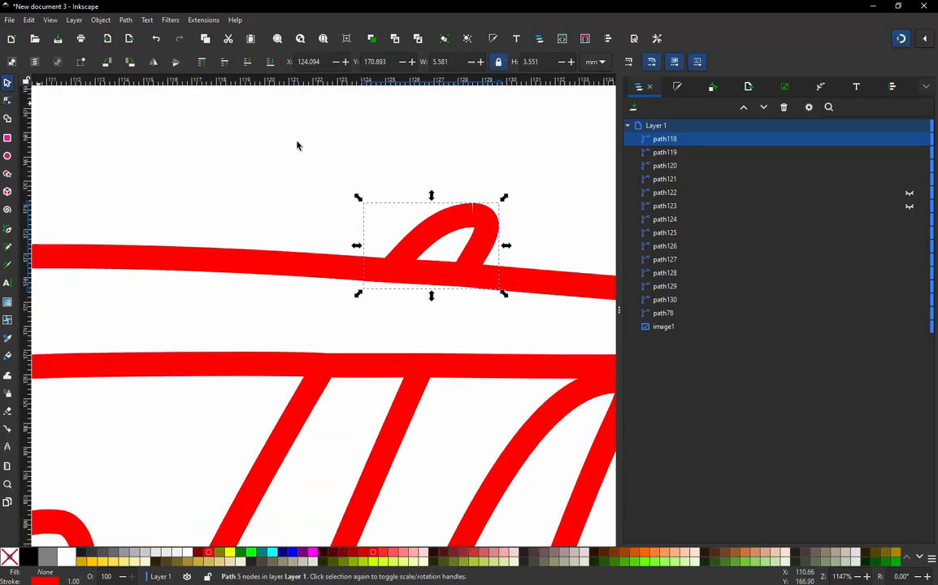
- Edit the nodes of the t's crossbar, path119, and make the lower node at its right tip a corner node
scroll(391, 130, down, 2)
scroll(393, 149, down, 1)
double_click(346, 218)
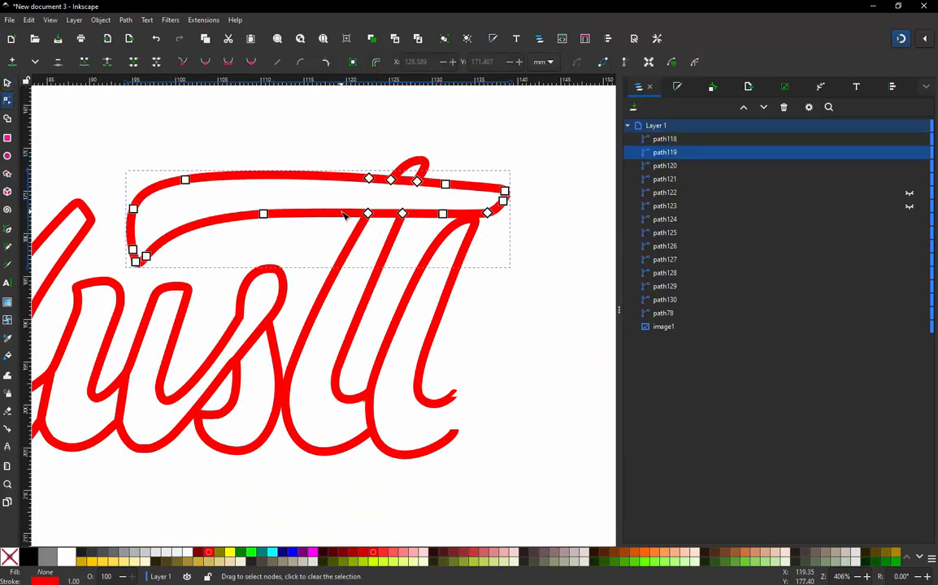
scroll(473, 195, up, 3)
click(561, 207)
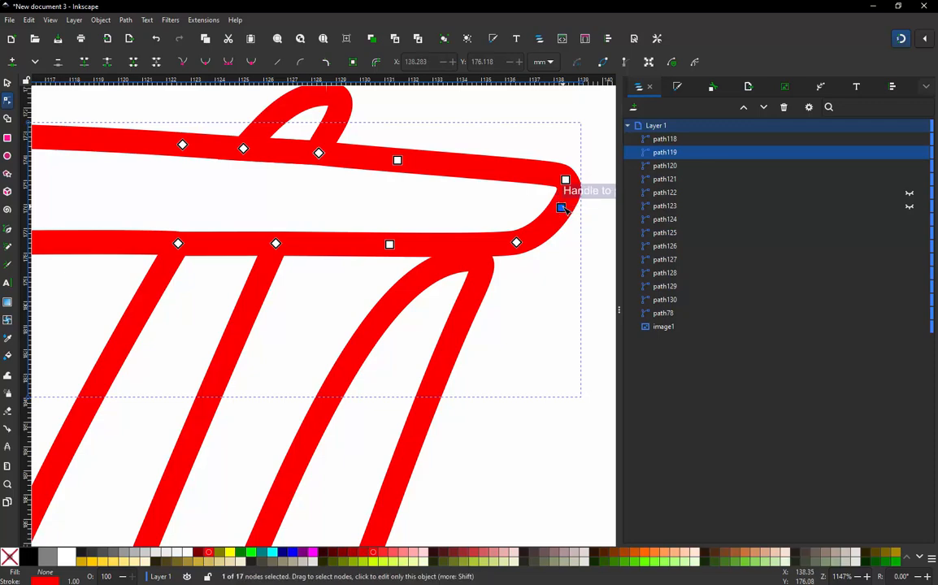
- Make the crossbar's lower left tip a sharp corner and delete the two surplus nodes on either side of it
scroll(560, 205, down, 3)
scroll(225, 249, up, 2)
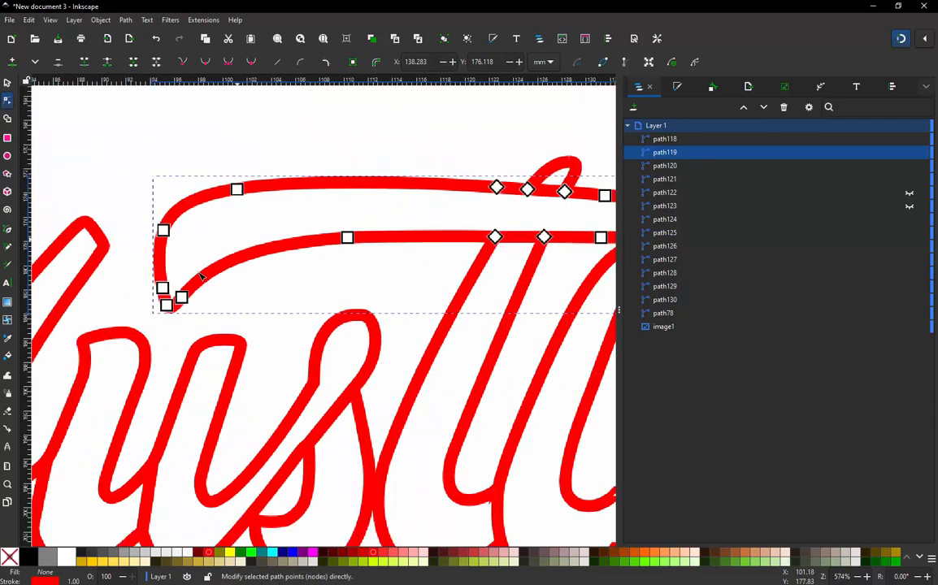
shift+click(190, 285)
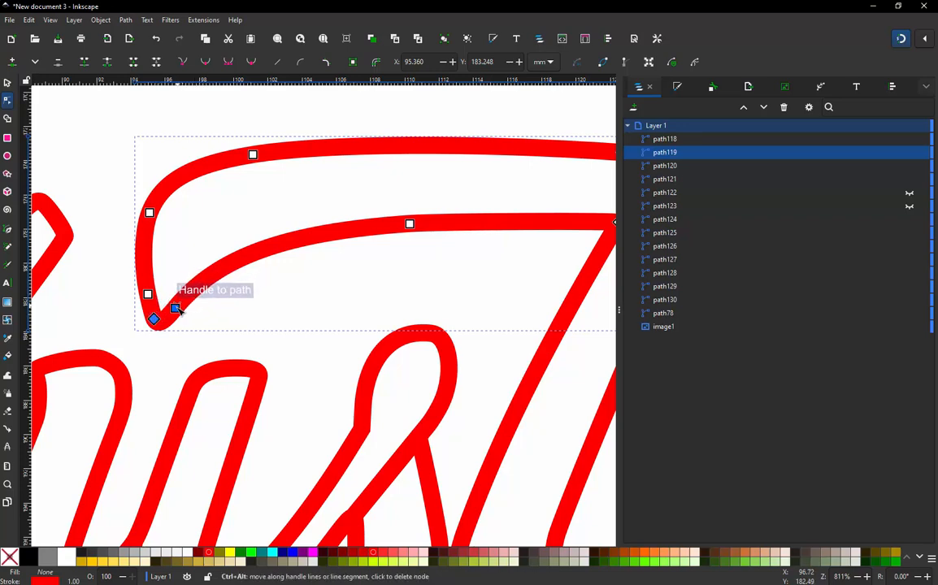
drag(182, 307, 152, 298)
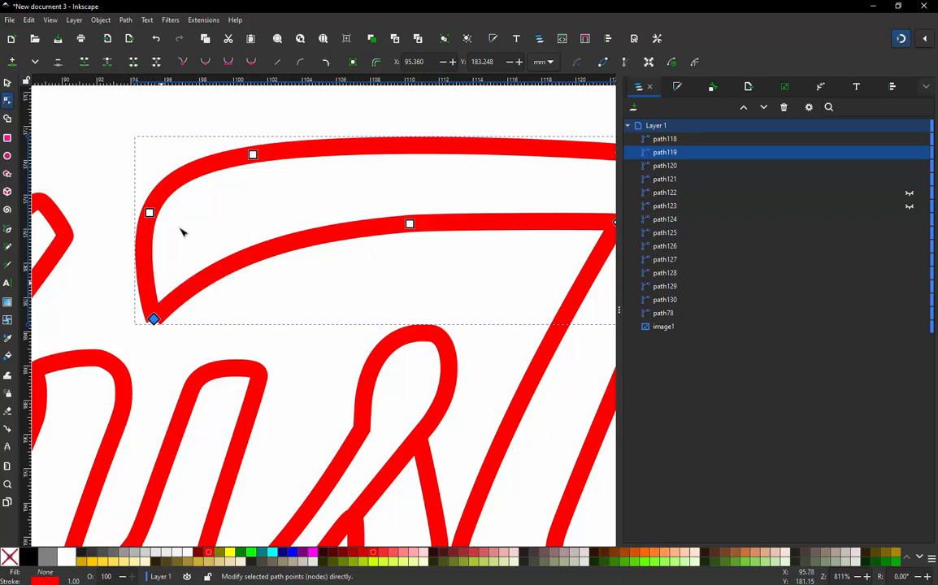
- Insert two nodes on the crossbar's lower left curve and one on the upper edge opposite the existing lower-edge node
double_click(208, 277)
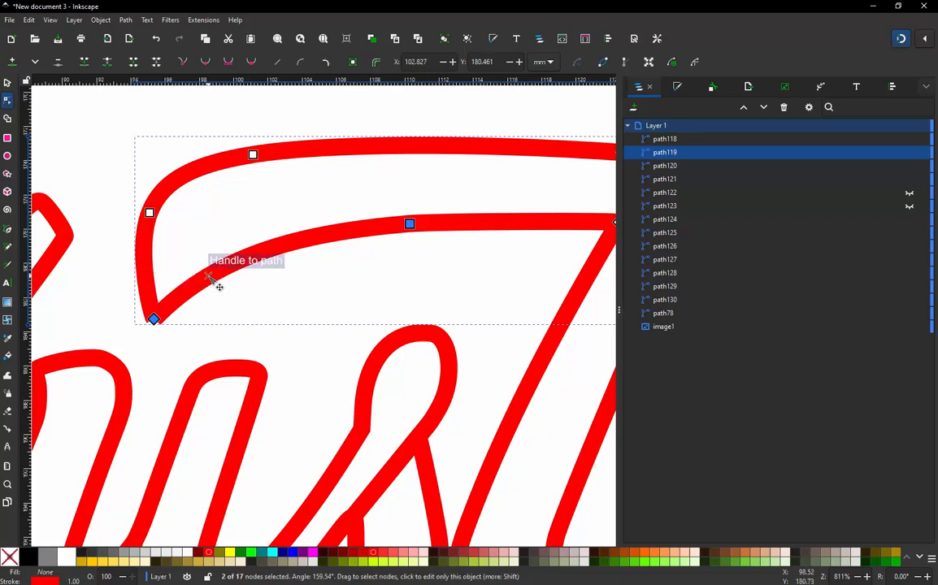
double_click(264, 250)
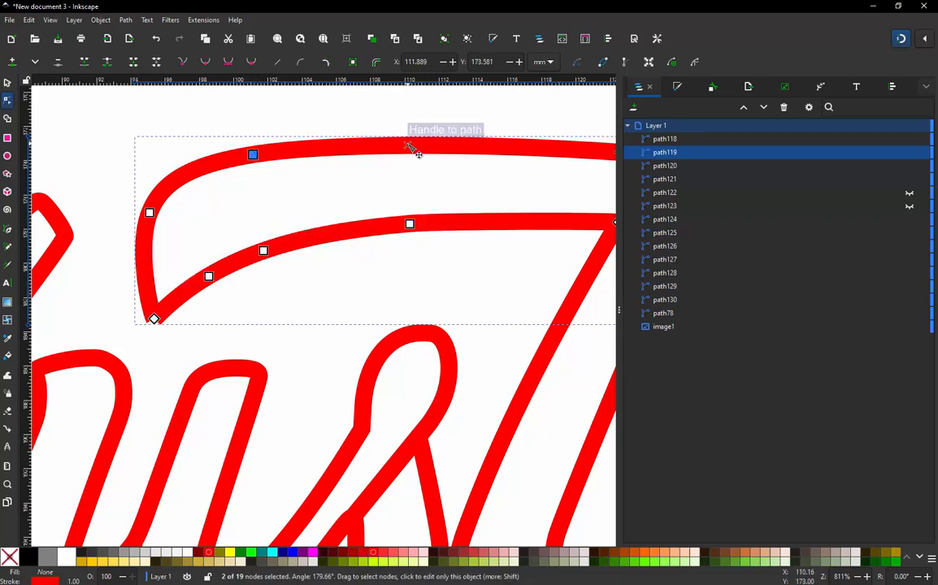
- Delete the crossbar's surplus nodes where the t's stem meets its lower edge and the small tip meets its upper edge
scroll(335, 203, down, 5)
scroll(367, 210, up, 4)
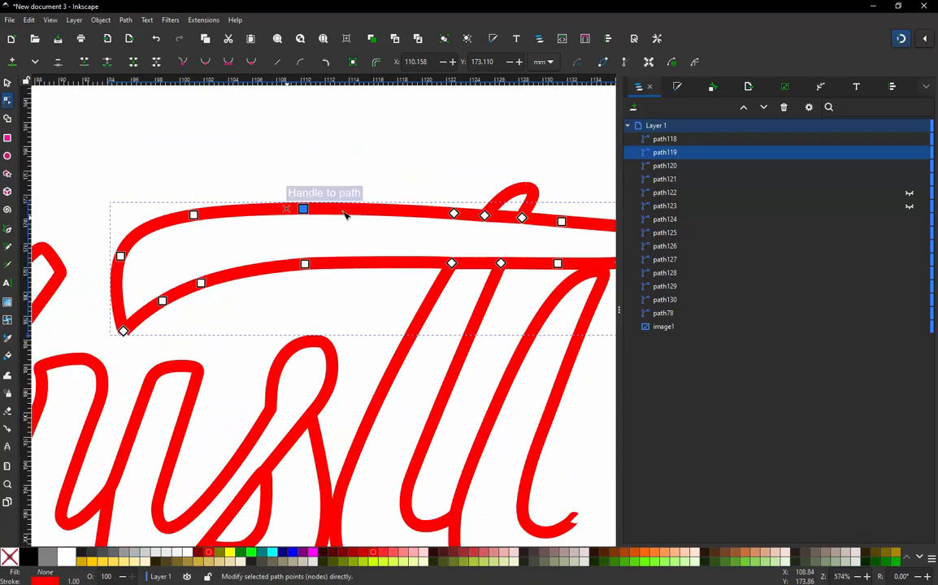
scroll(478, 213, up, 1)
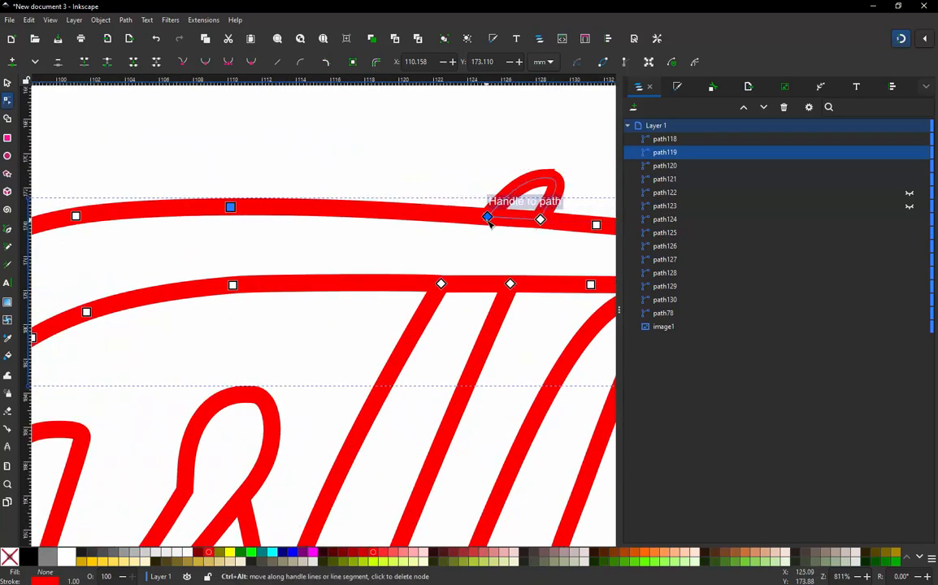
ctrl+alt+click(487, 218)
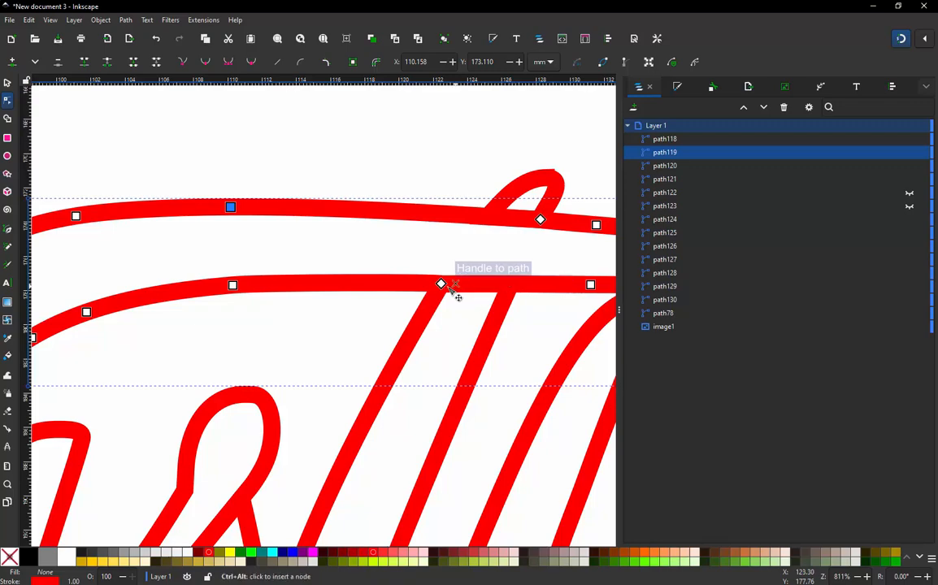
ctrl+alt+click(441, 283)
ctrl+alt+click(540, 220)
- Delete the pair of surplus nodes on the crossbar's upper and lower edges just before the right tip
scroll(331, 258, down, 2)
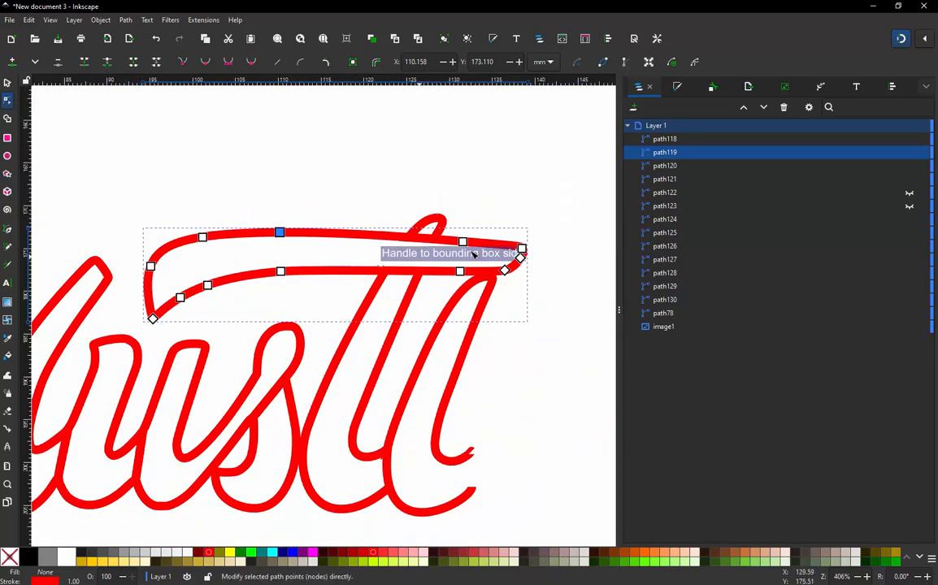
scroll(486, 252, up, 2)
scroll(544, 264, up, 1)
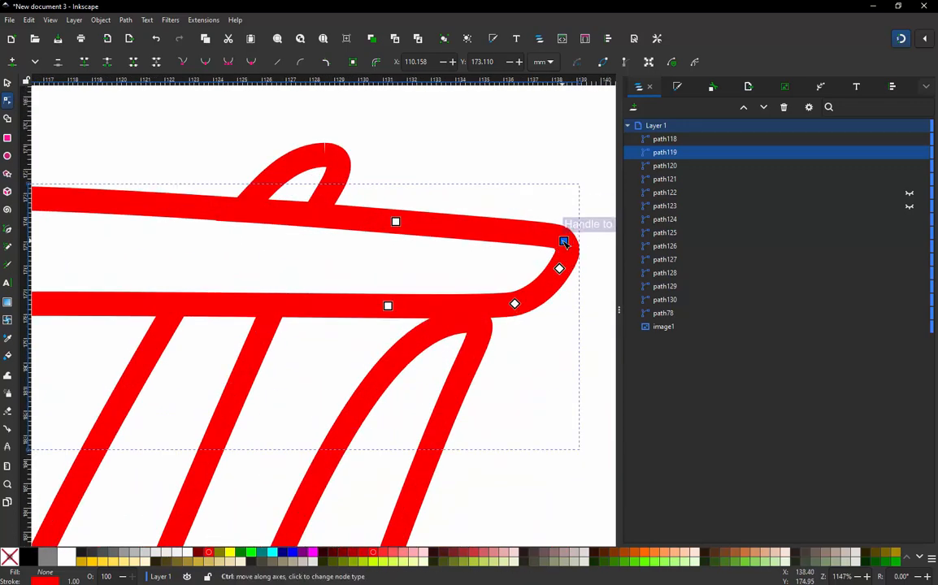
ctrl+alt+click(388, 306)
ctrl+alt+click(396, 224)
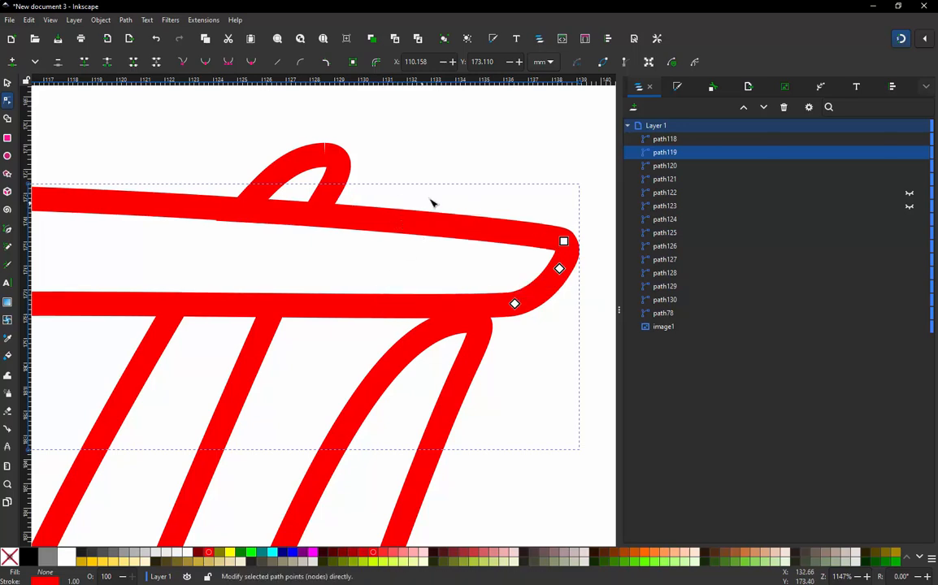
- Insert an opposing pair of crossbar nodes, one at the small tip's left base and one on the lower edge between the stem's sides
scroll(431, 203, down, 3)
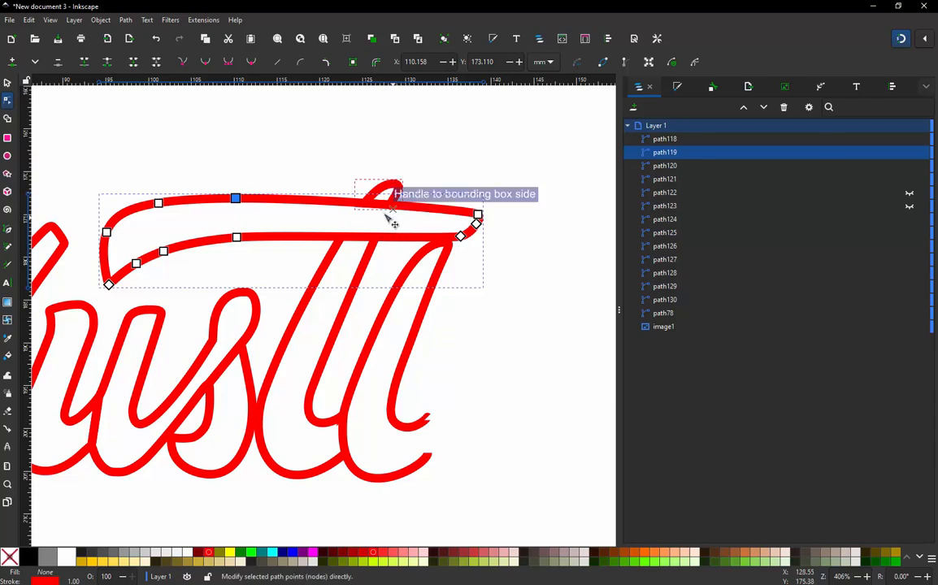
scroll(390, 238, up, 3)
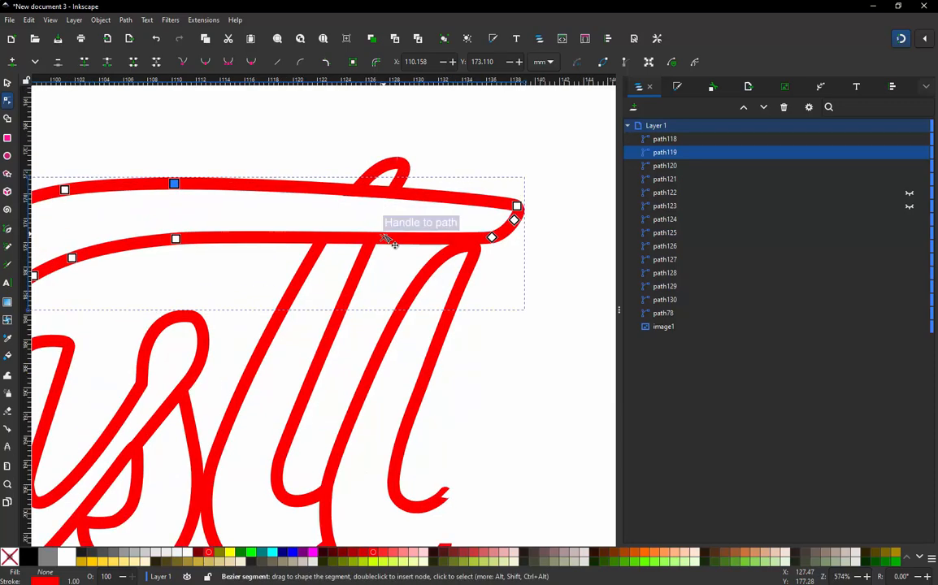
scroll(382, 228, down, 3)
scroll(379, 217, up, 2)
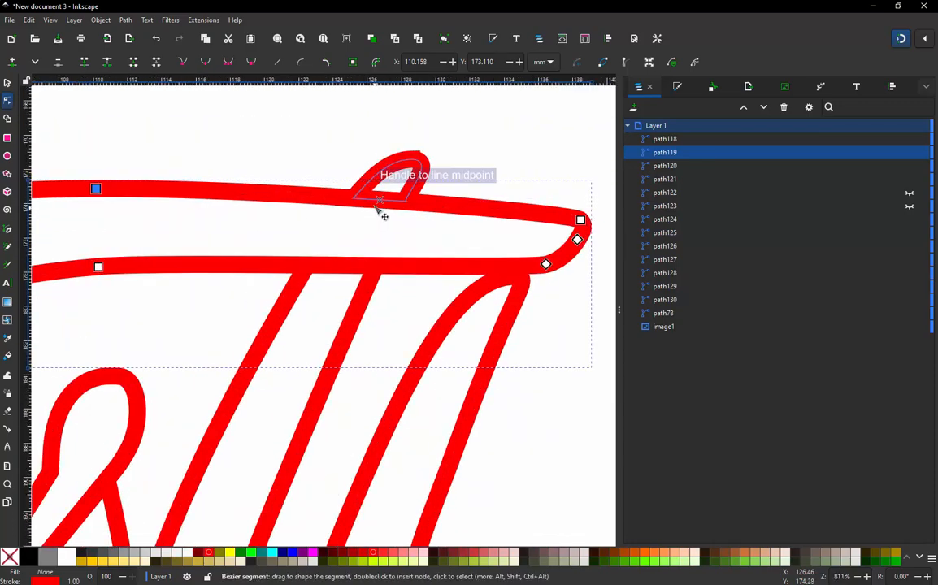
double_click(355, 198)
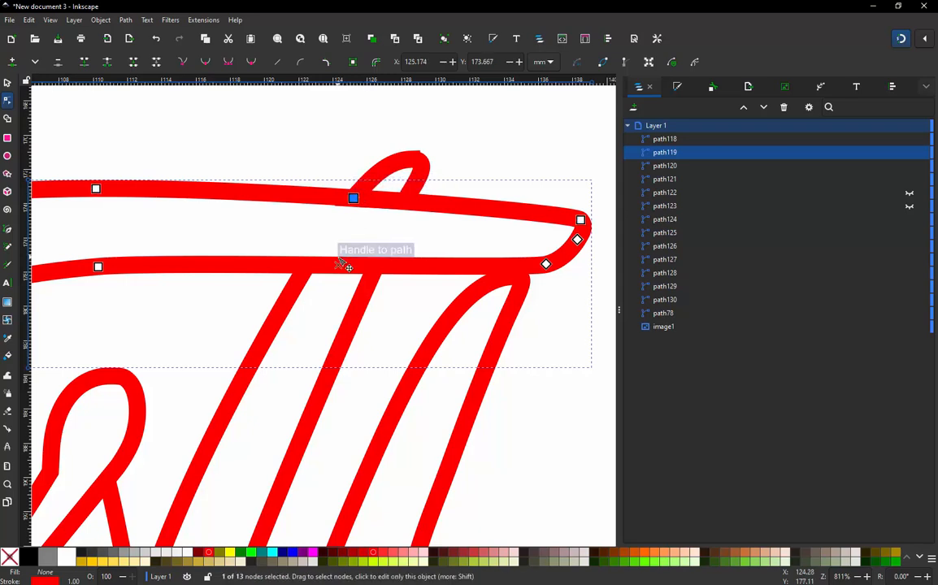
double_click(332, 264)
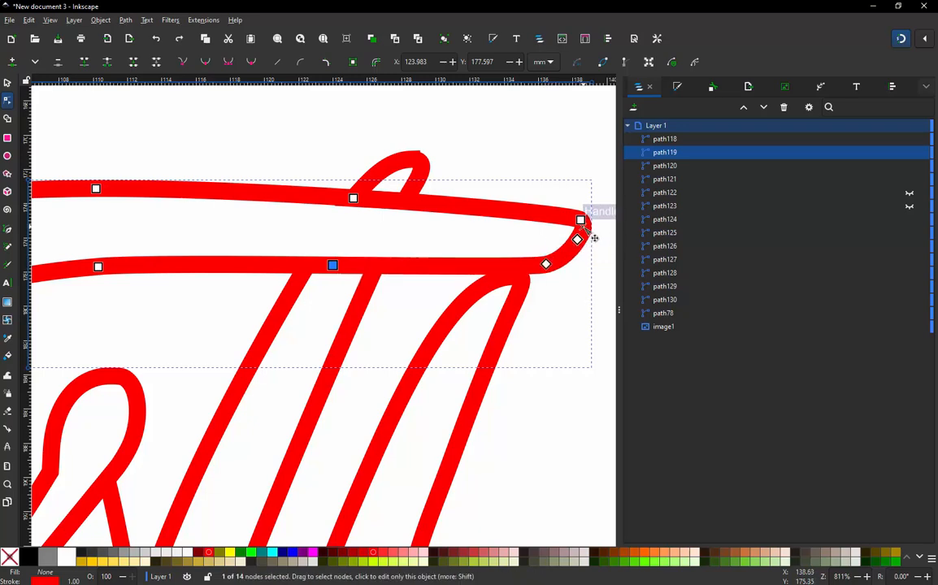
- Replace the upper node at the crossbar's right end with one slightly farther left, and clear the node selection
double_click(560, 216)
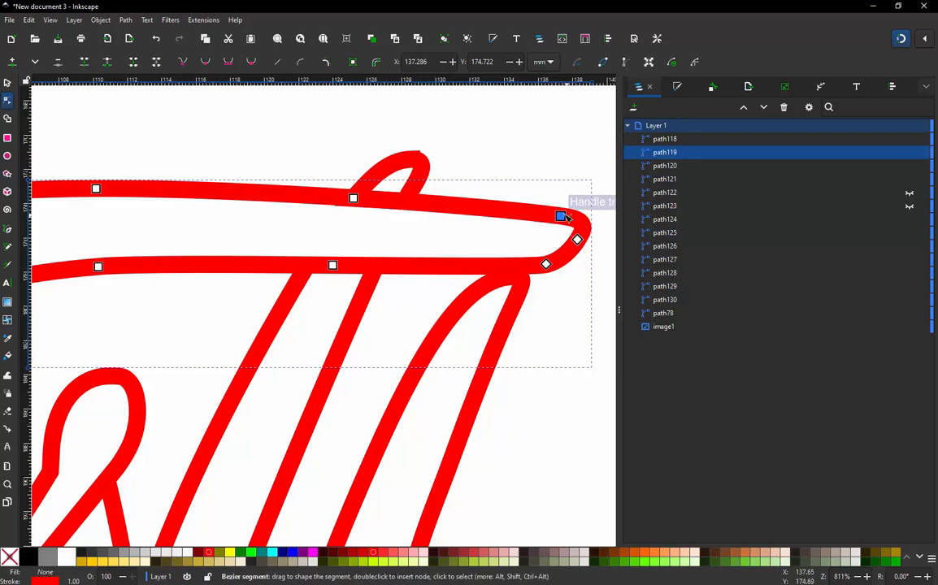
key(Escape)
scroll(573, 216, down, 1)
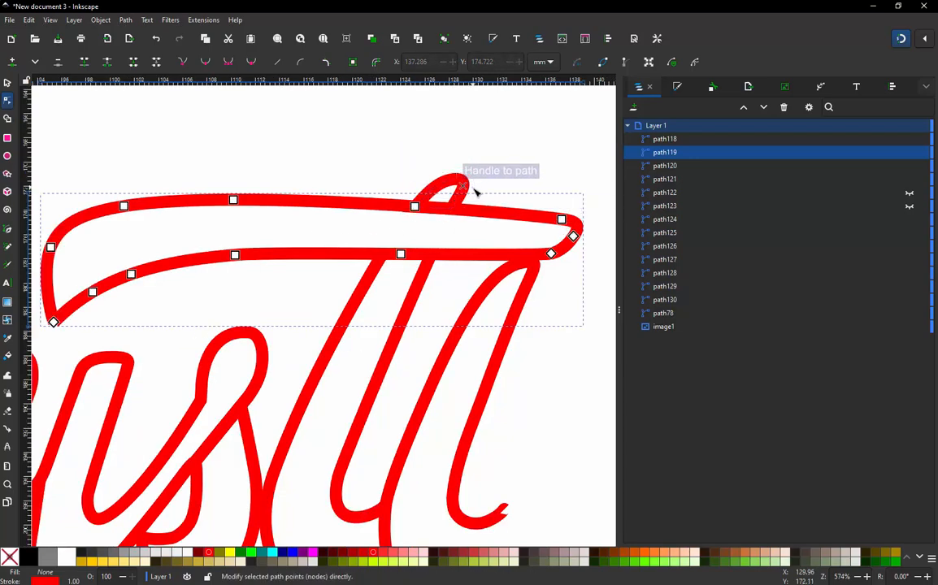
- Select the finished t and l pieces, path118 to path121, hide them together, and clear the selection
scroll(476, 193, down, 2)
click(7, 83)
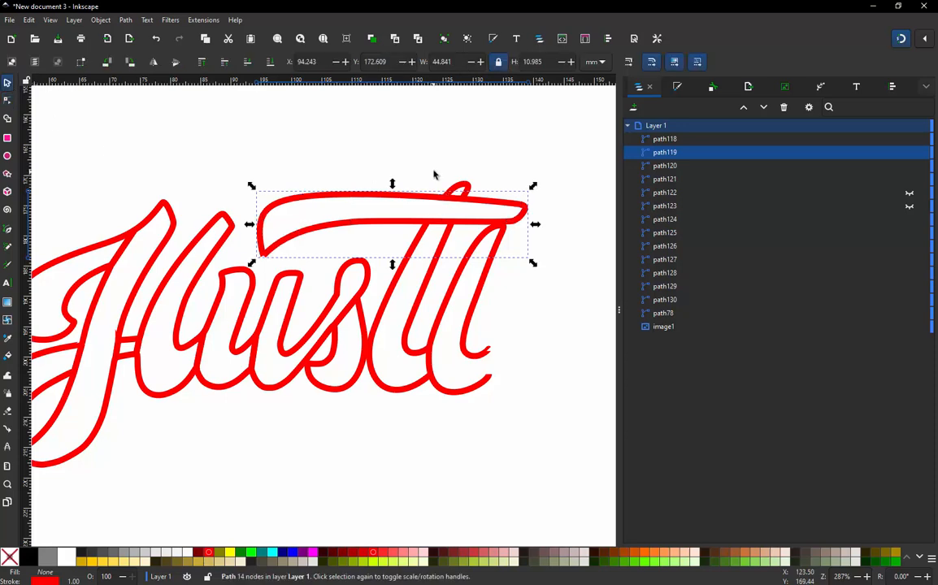
click(459, 163)
mouse_move(561, 161)
mouse_down()
mouse_move(484, 161)
mouse_move(418, 213)
mouse_move(420, 322)
mouse_move(449, 390)
mouse_move(532, 287)
mouse_move(407, 233)
mouse_move(445, 191)
mouse_move(480, 201)
mouse_up()
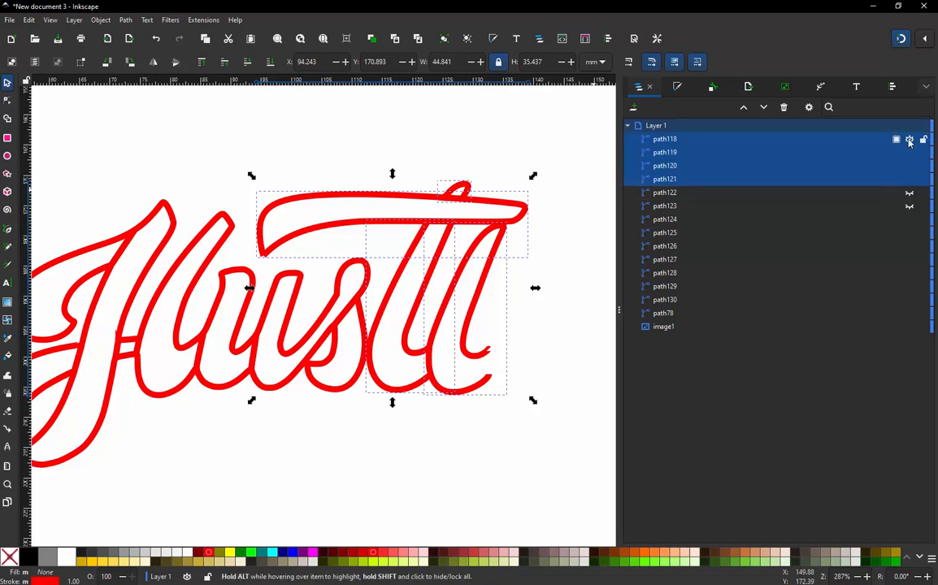
click(910, 139)
click(465, 205)
- Break the s bowl (path129) at its left tip and delete the straight segment between its upper tip and the inner curve's upper end
scroll(466, 234, down, 1)
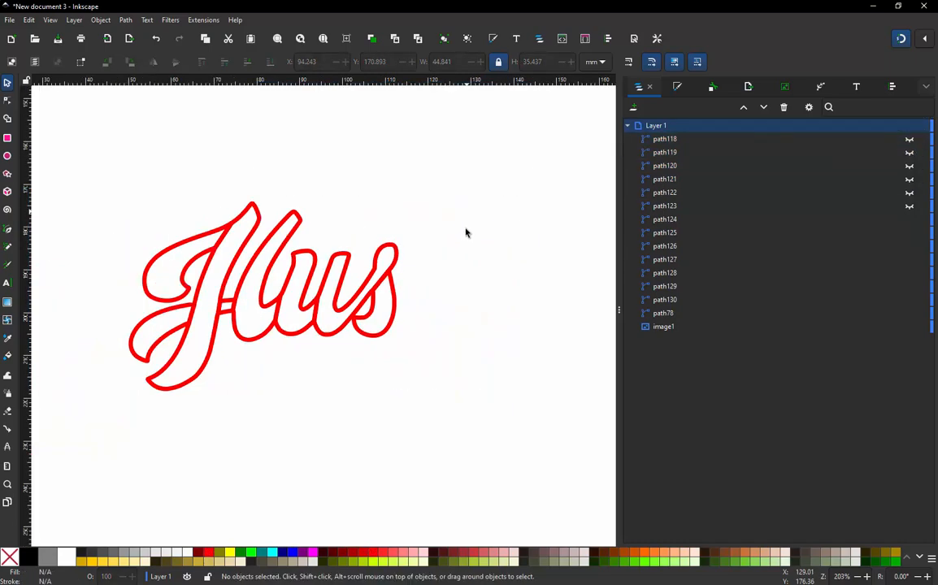
scroll(394, 294, up, 3)
double_click(339, 349)
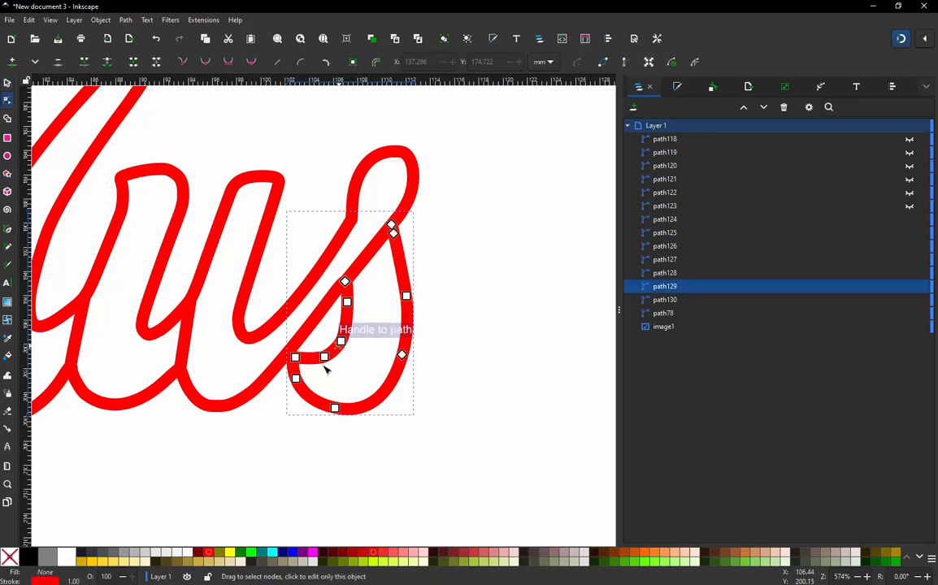
scroll(303, 366, up, 2)
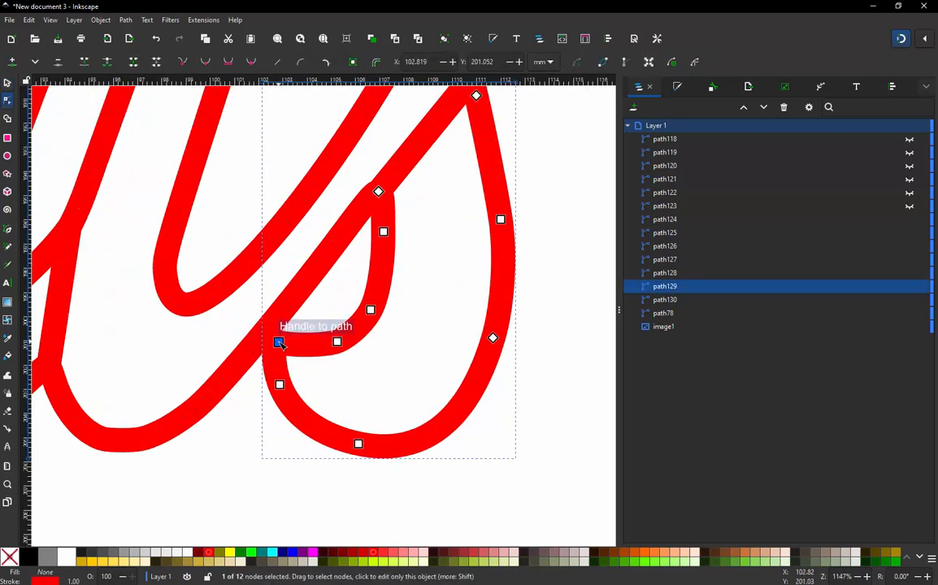
scroll(297, 383, down, 2)
scroll(350, 286, up, 2)
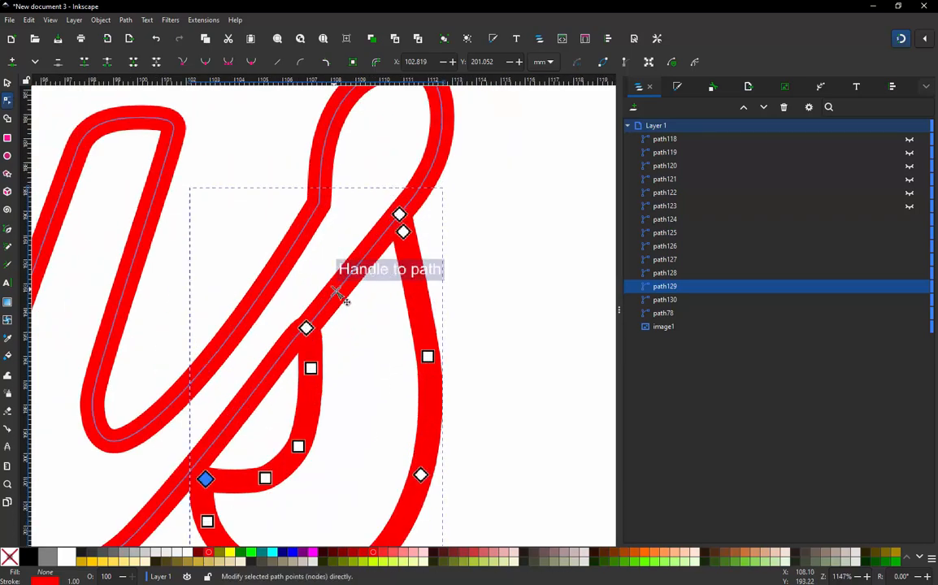
click(350, 295)
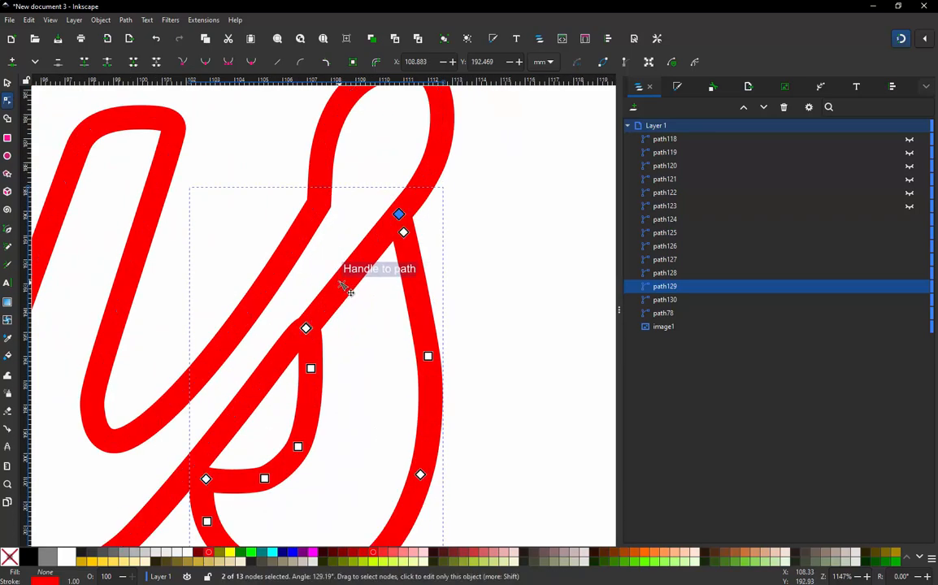
key(alt)
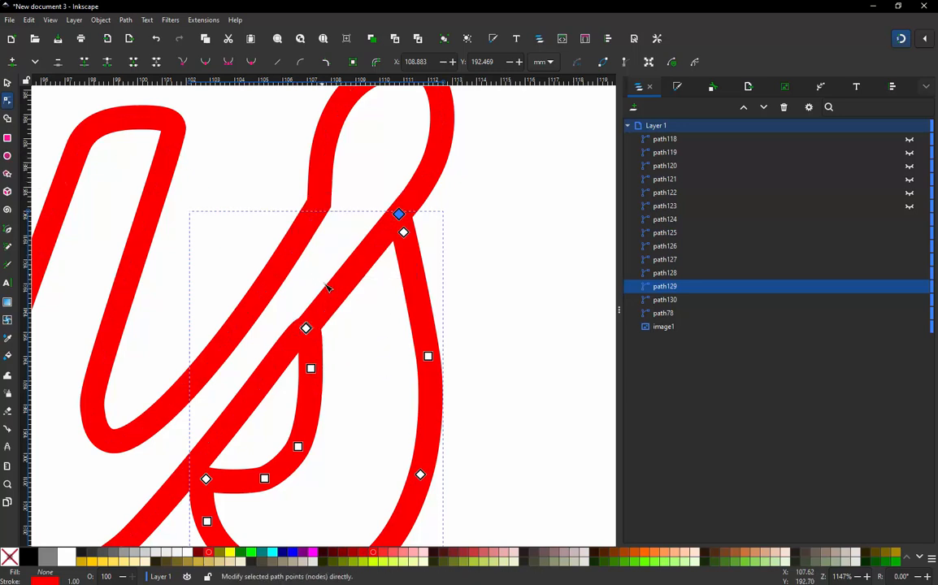
- Delete the three intermediate nodes along the bowl's inner curve, keeping only its end nodes
ctrl+alt+click(312, 370)
scroll(446, 269, down, 1)
scroll(331, 407, up, 1)
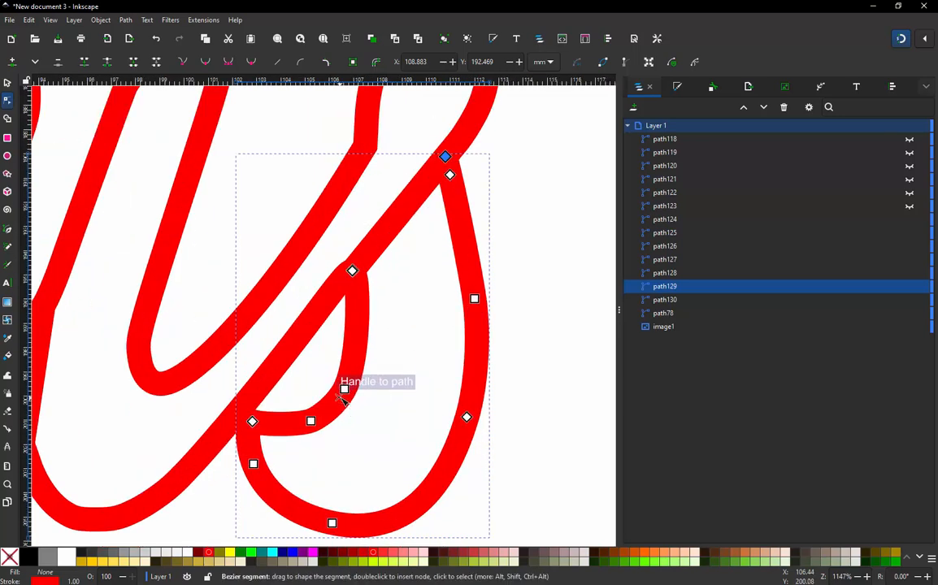
ctrl+alt+click(345, 390)
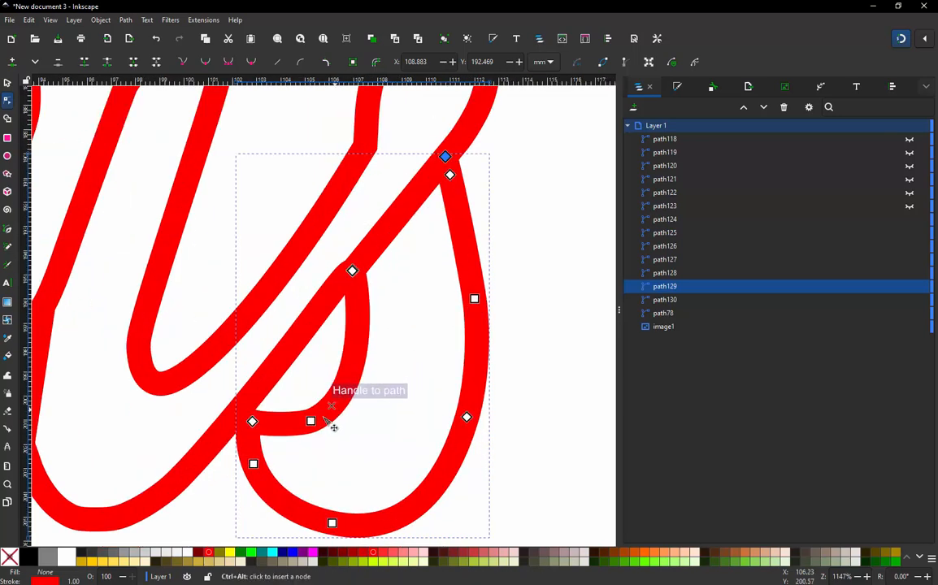
ctrl+alt+click(310, 421)
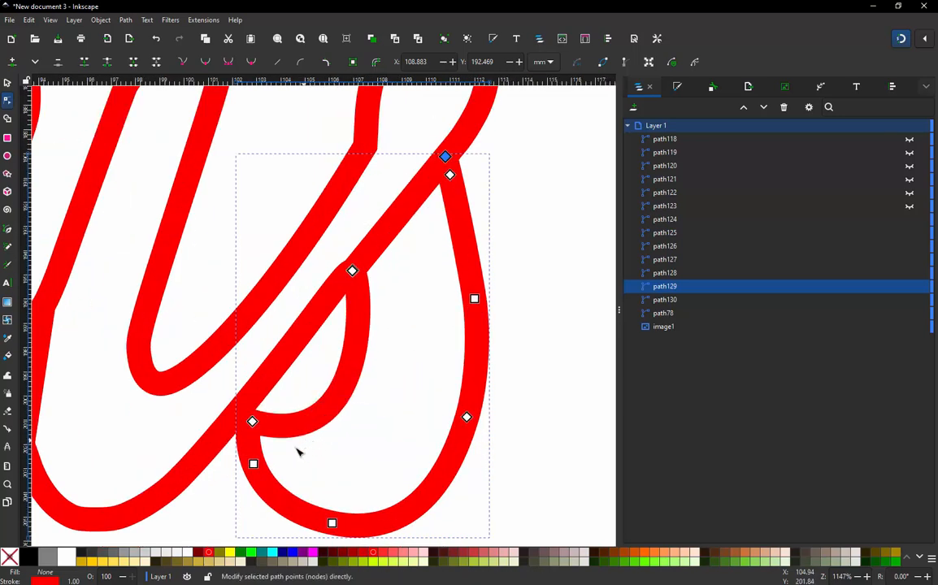
- Delete the bowl's surplus outer-curve nodes, one below the left tip and two along the right side, keeping the bottom node
ctrl+alt+click(253, 462)
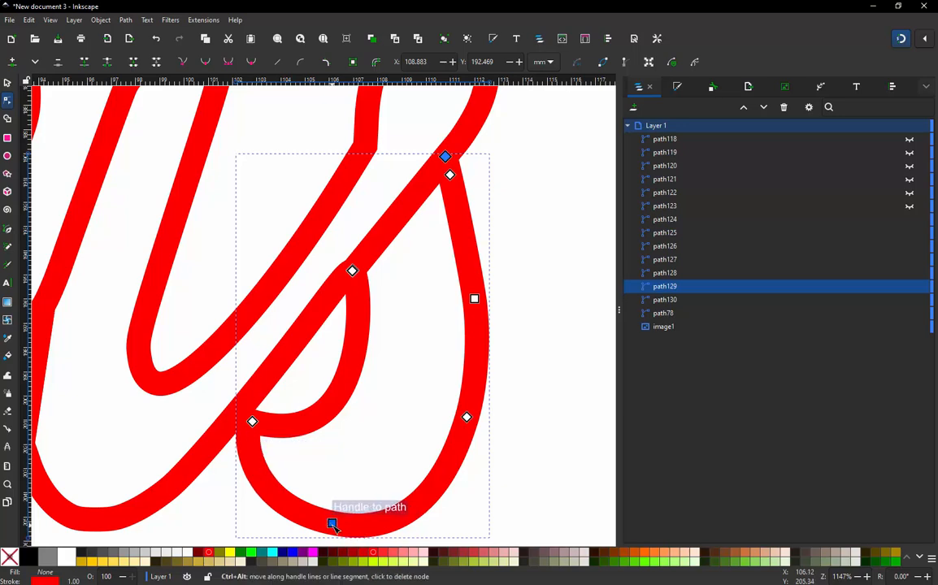
ctrl+alt+click(332, 524)
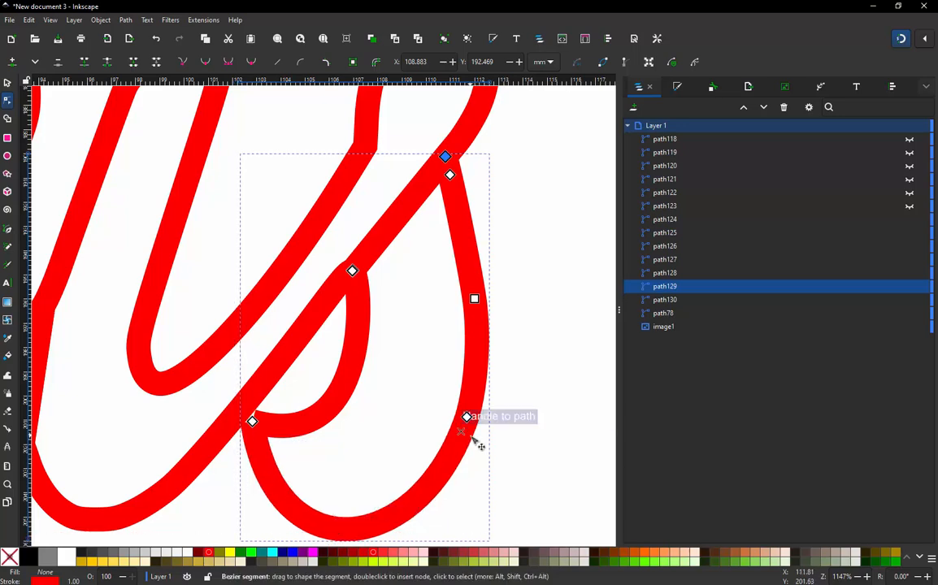
key(ctrl+z)
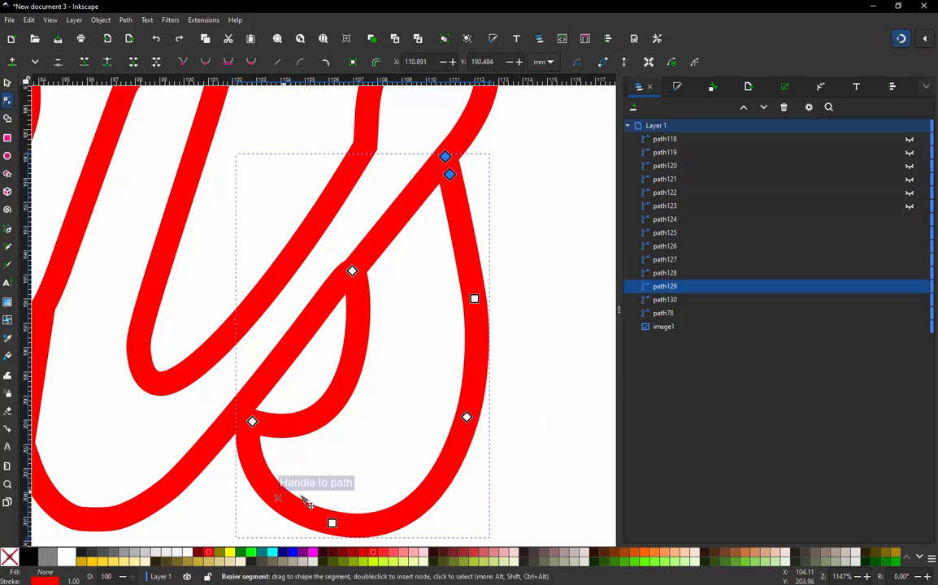
ctrl+alt+click(466, 417)
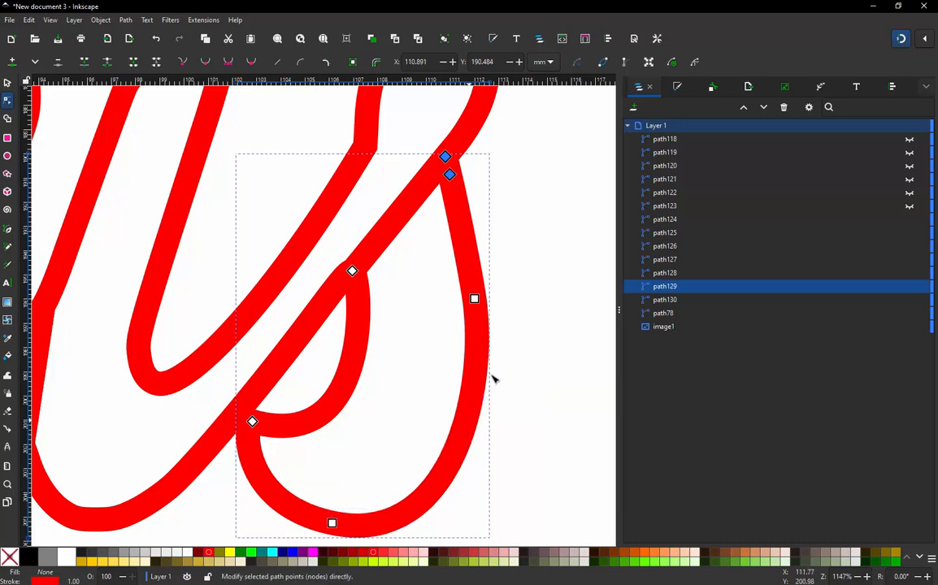
ctrl+alt+click(477, 298)
- Insert a node low on the bowl's right outer side and delete the extra node just below the upper tip
scroll(482, 163, down, 1)
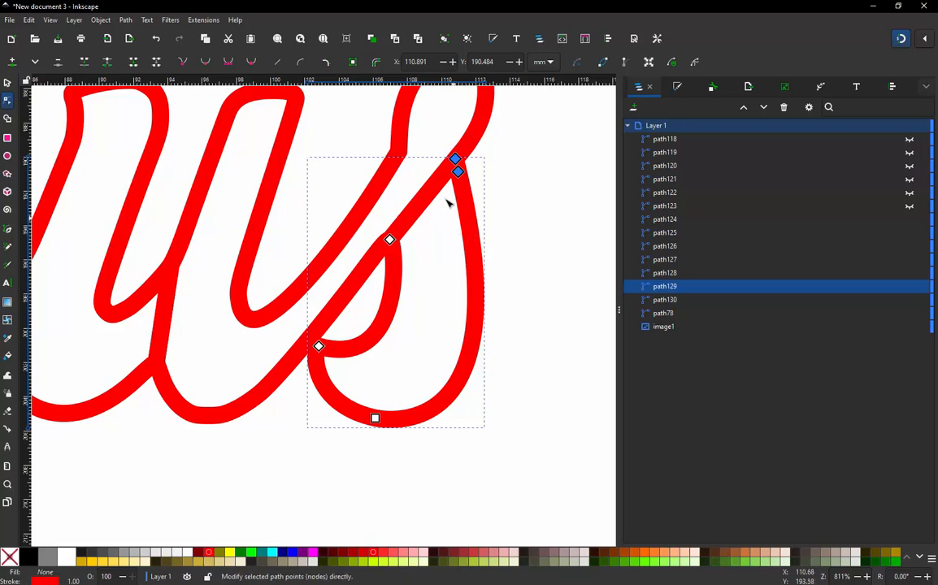
scroll(446, 201, up, 1)
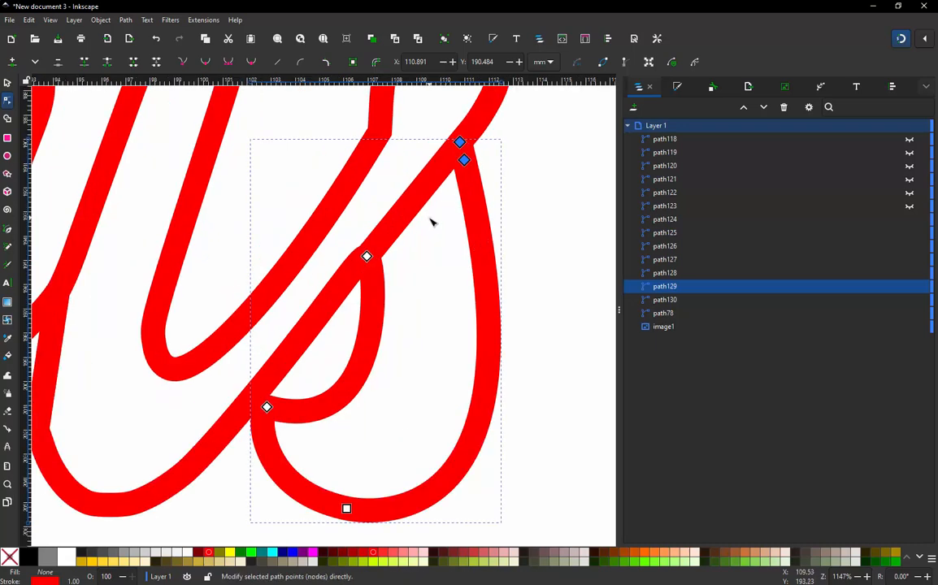
ctrl+alt+click(464, 160)
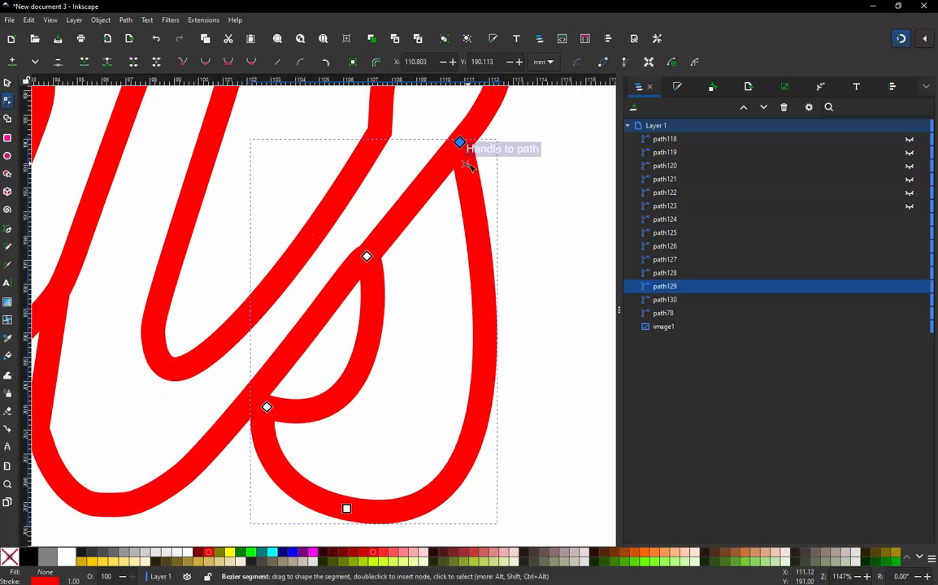
key(ctrl+z)
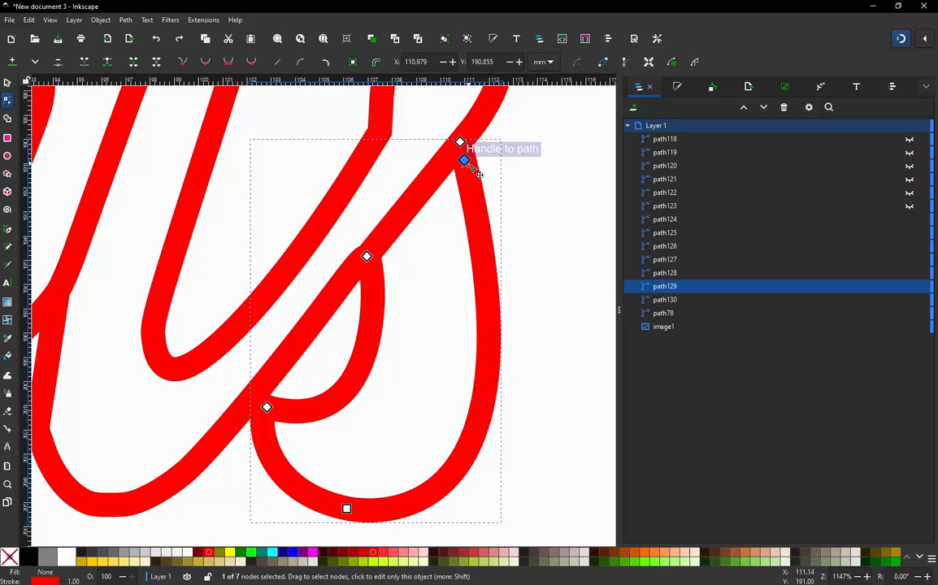
double_click(484, 402)
ctrl+alt+click(464, 160)
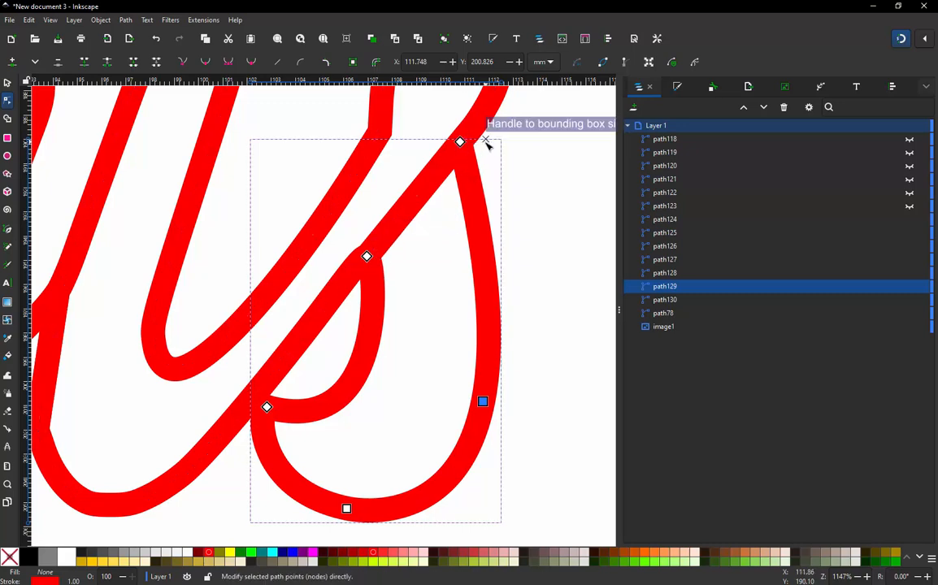
- Insert an opposing node pair across the bowl's upper part, plus an inner-curve node opposite the existing node low on the right outer side
double_click(379, 301)
click(491, 291)
key(Insert)
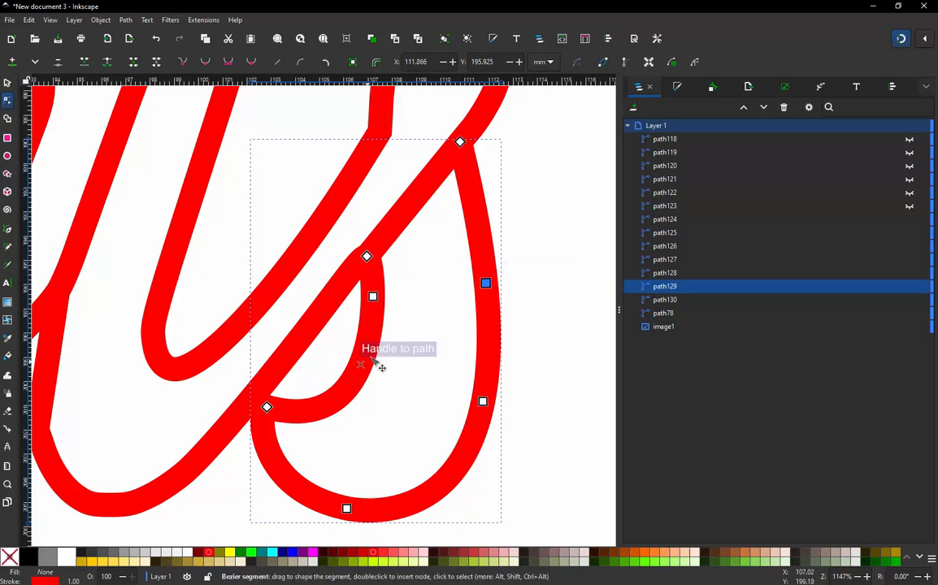
double_click(369, 355)
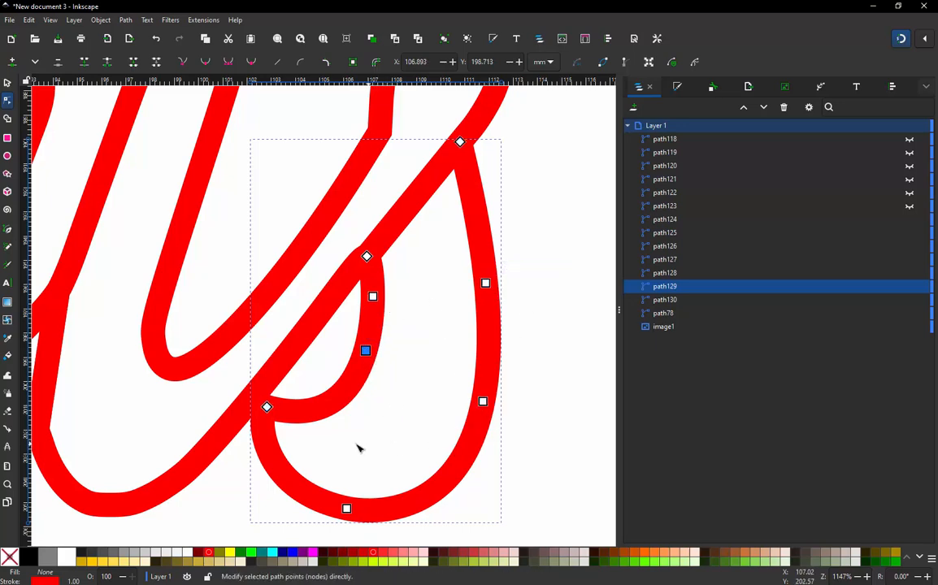
- Insert an opposing node pair on the bowl's lower-right outer curve and at the inner curve's lower bend
click(429, 502)
key(Insert)
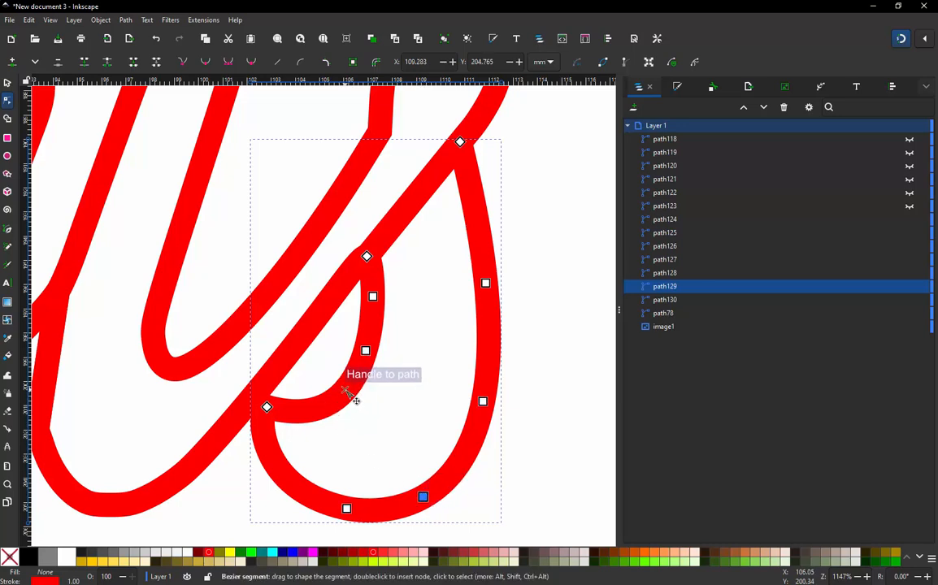
double_click(349, 394)
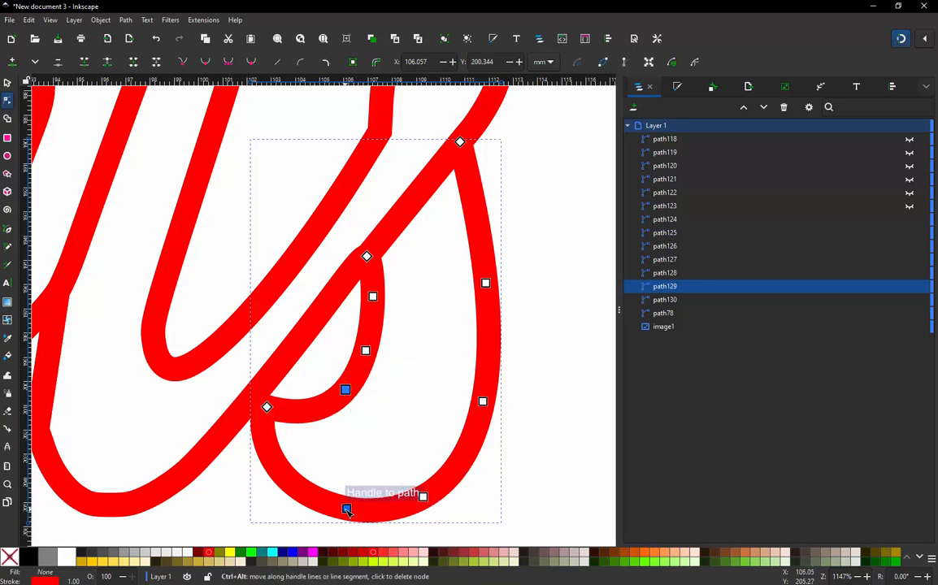
- Replace the bowl's bottom node and its lower-right outer node with ones slightly farther left
ctrl+alt+click(347, 510)
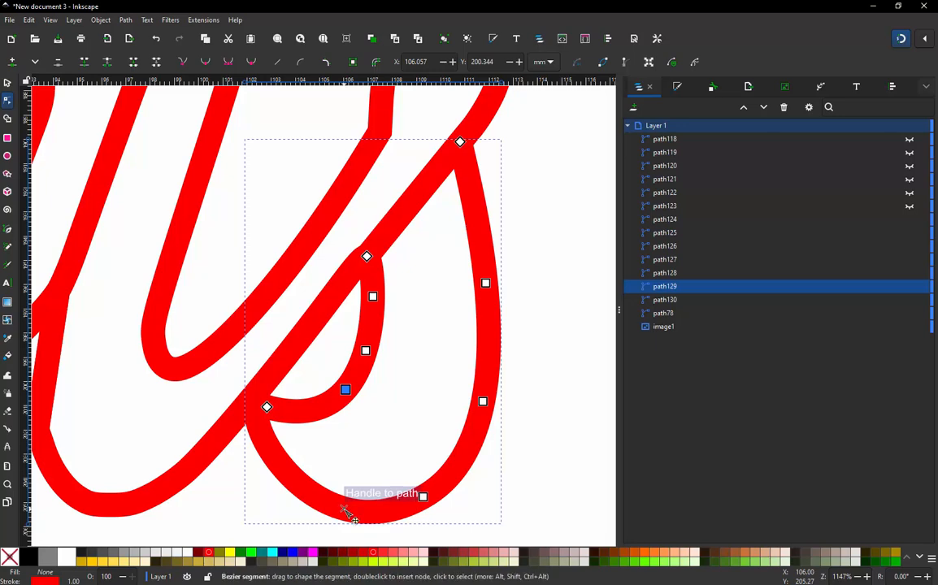
ctrl+alt+click(345, 509)
ctrl+alt+click(423, 497)
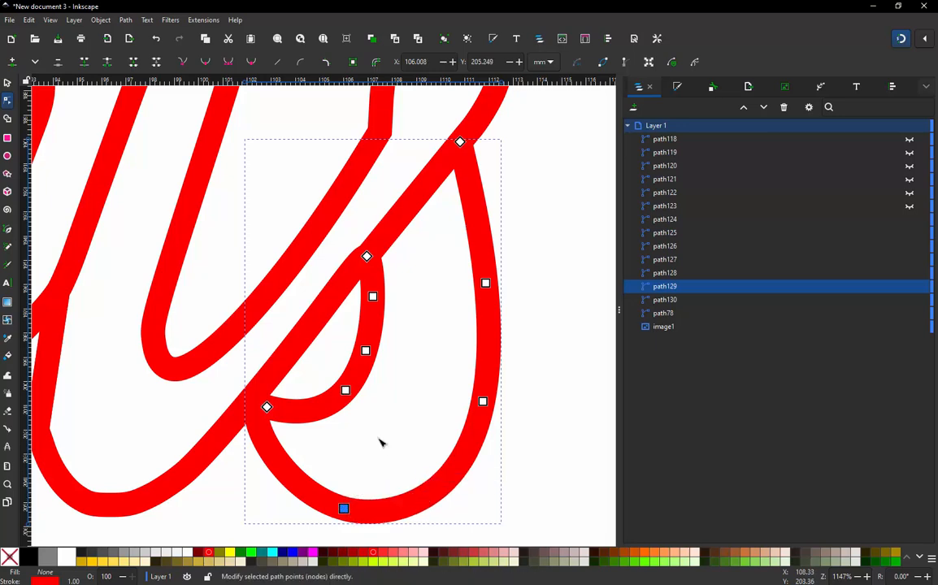
ctrl+alt+click(418, 500)
- Delete the bowl's bottom node and insert an opposing node pair near the left tip on the outer and inner curves
shift+click(345, 509)
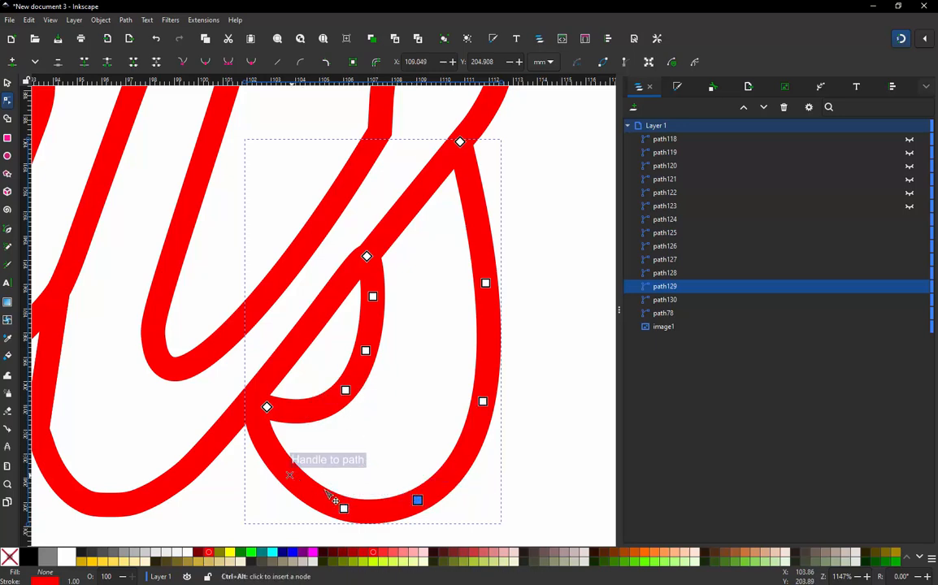
shift+click(345, 509)
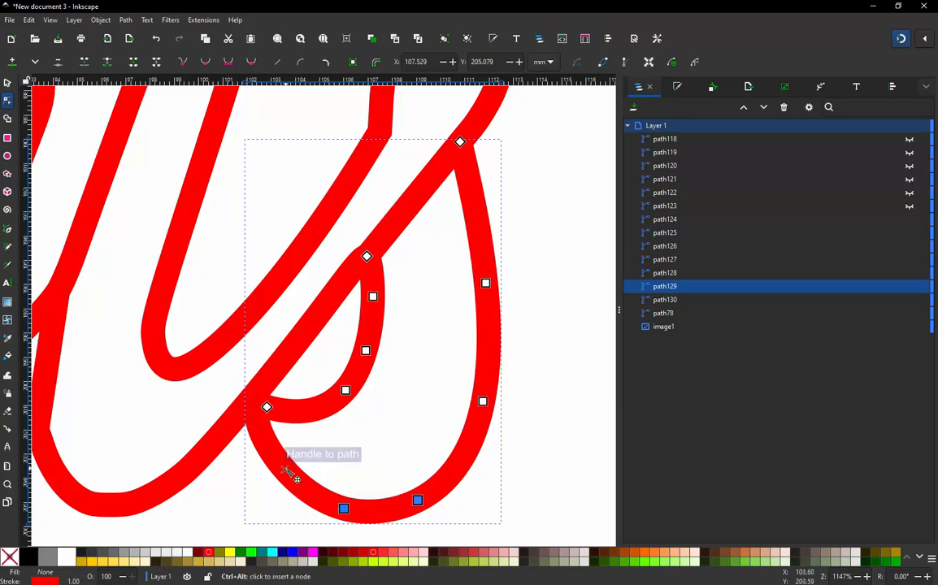
ctrl+alt+click(345, 509)
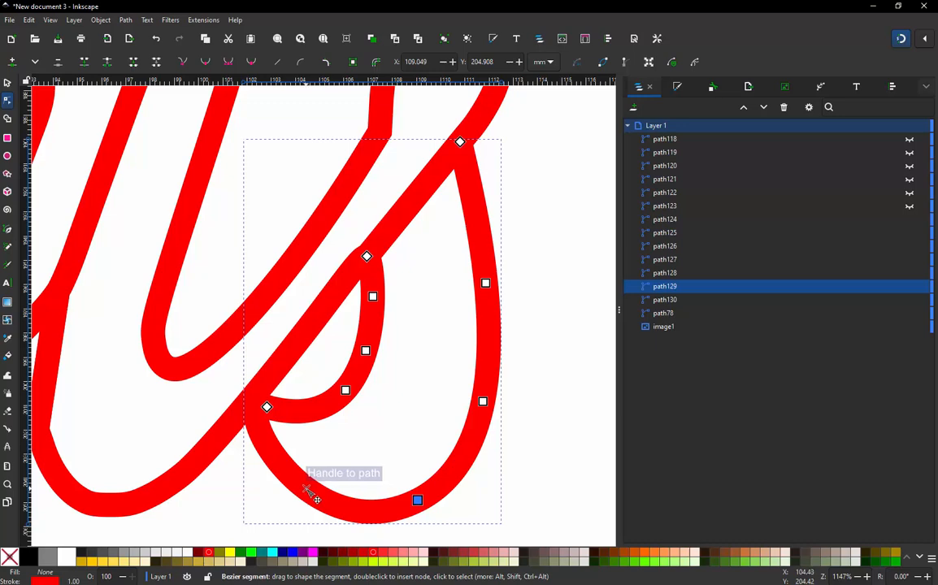
double_click(307, 489)
double_click(318, 409)
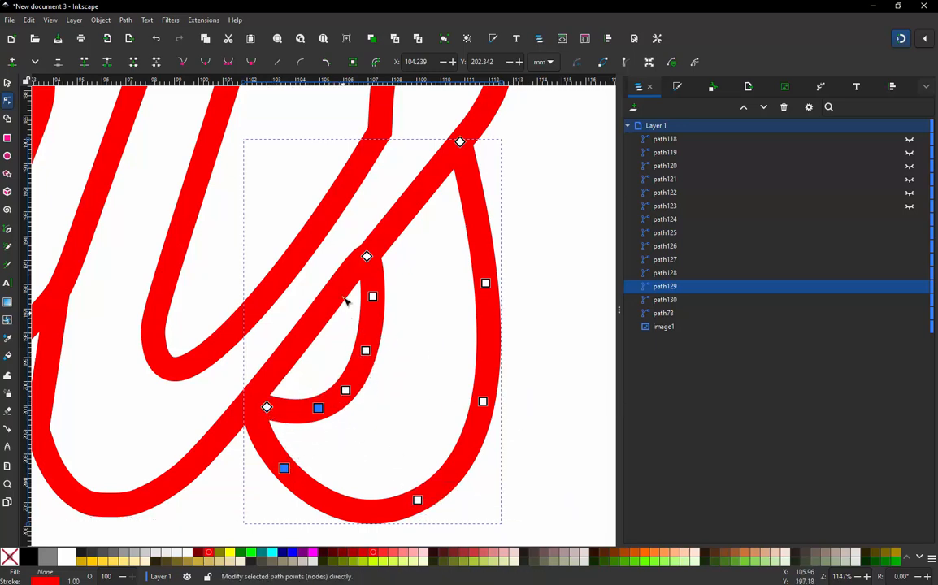
- Break path128 at the node on the s loop's upper right and at the top node of the neighbouring u stroke
ctrl+scroll(397, 444, down, 2)
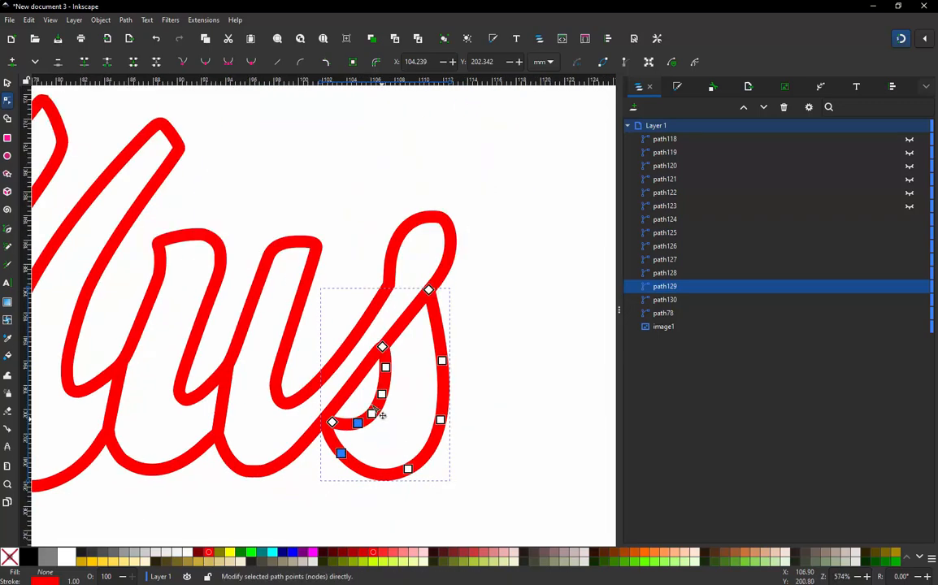
ctrl+scroll(365, 372, up, 1)
click(461, 151)
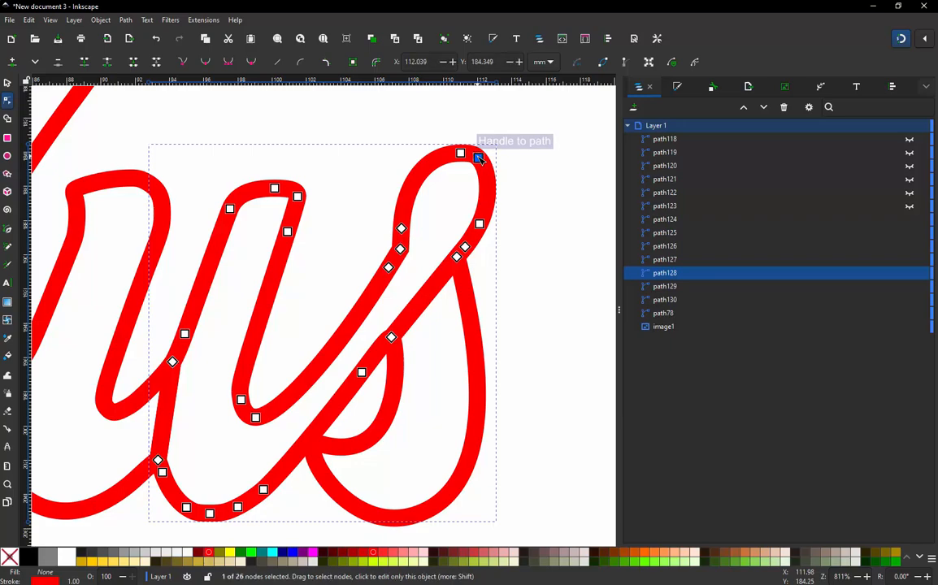
key(shift+c)
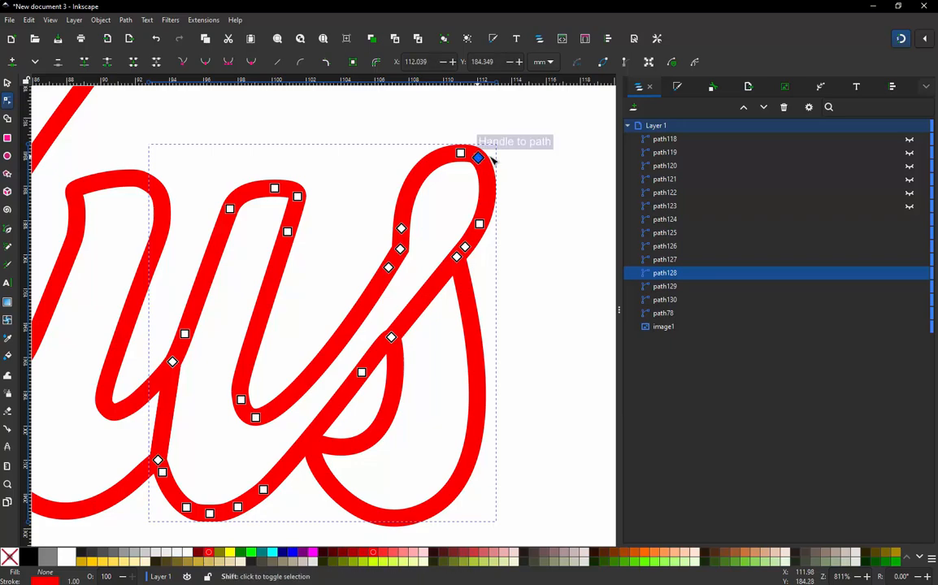
scroll(477, 158, down, 1)
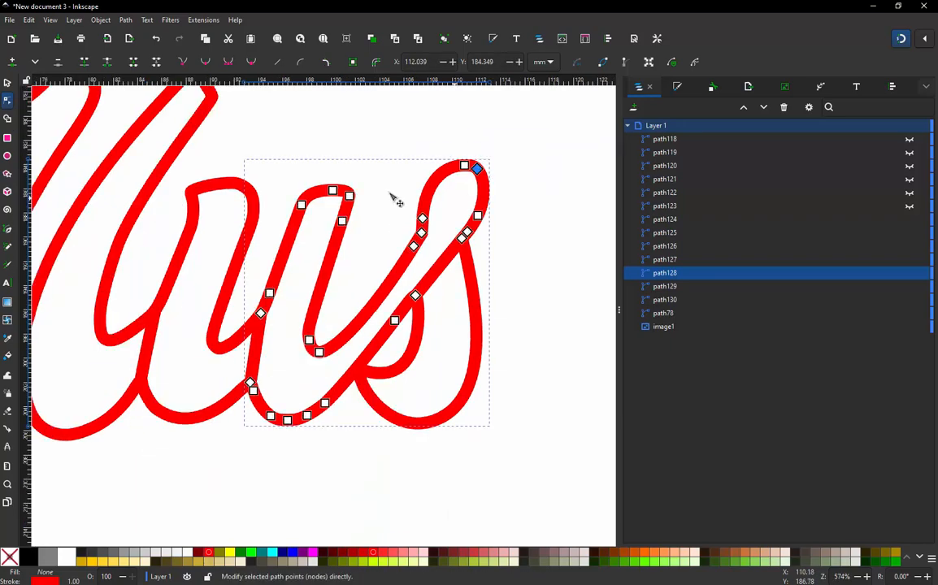
scroll(334, 187, up, 1)
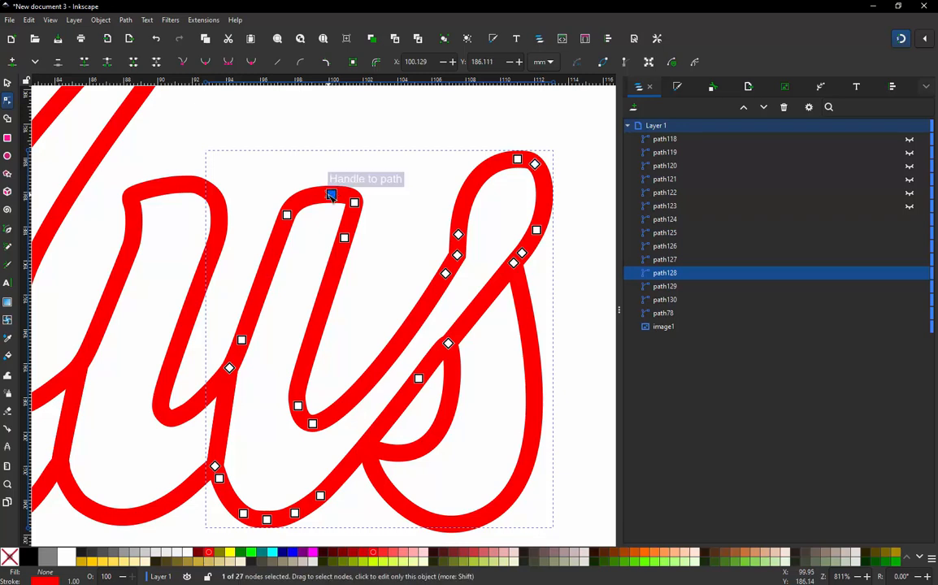
key(shift+c)
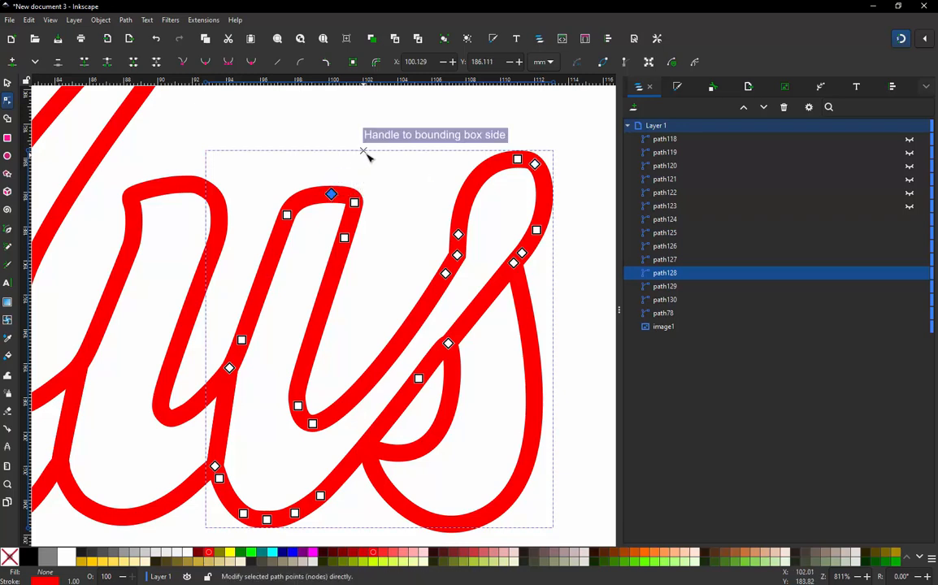
scroll(218, 439, up, 2)
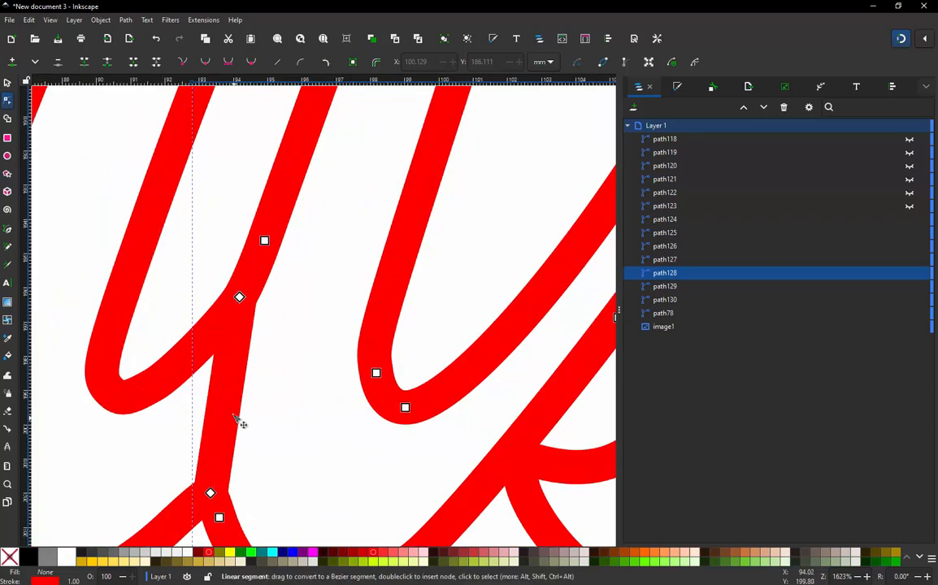
- Bend the straight segment on the lower left stem of path128 slightly outward into a curve
click(231, 415)
drag(222, 415, 210, 416)
scroll(222, 402, down, 2)
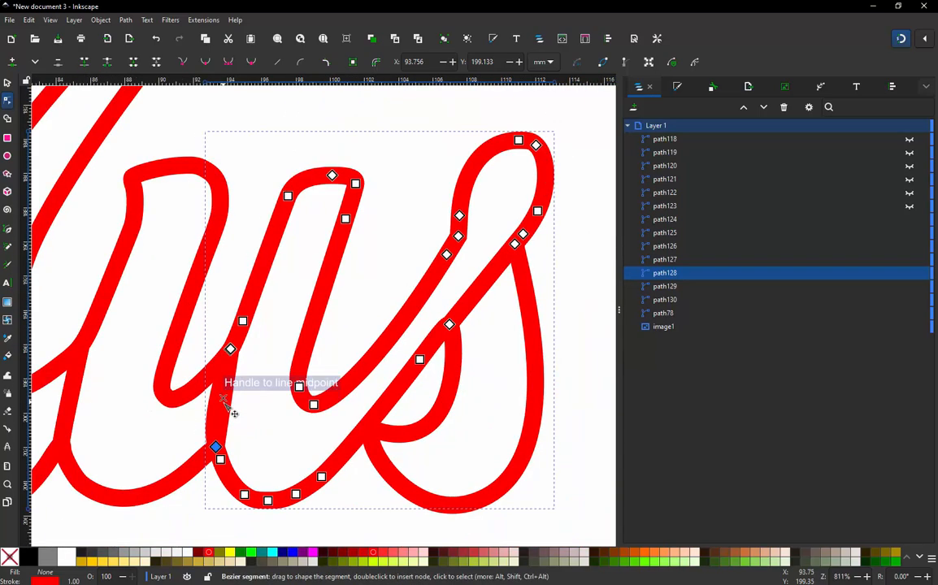
- Delete the surplus nodes around the tall loop of path128, restoring the one removed from the loop's left side
scroll(511, 144, up, 2)
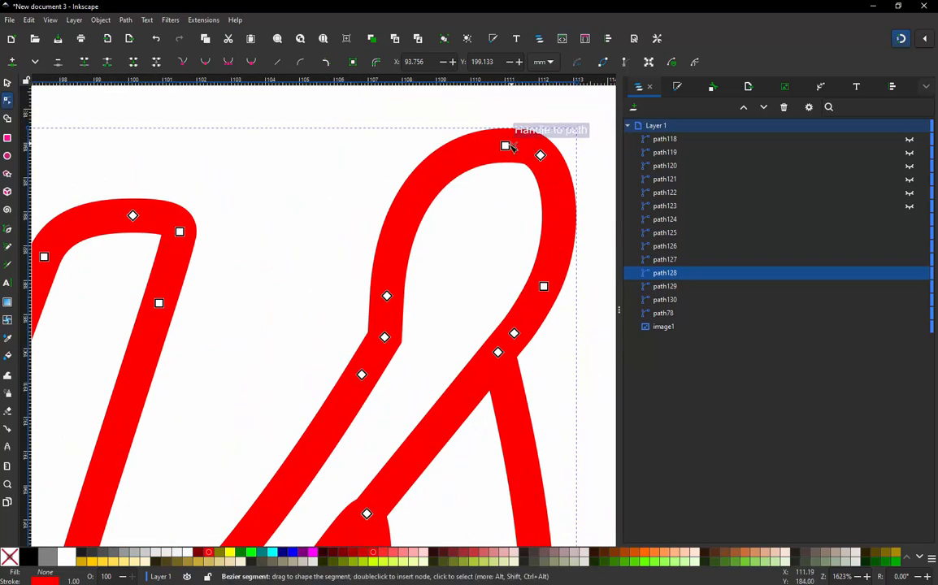
ctrl+alt+click(505, 147)
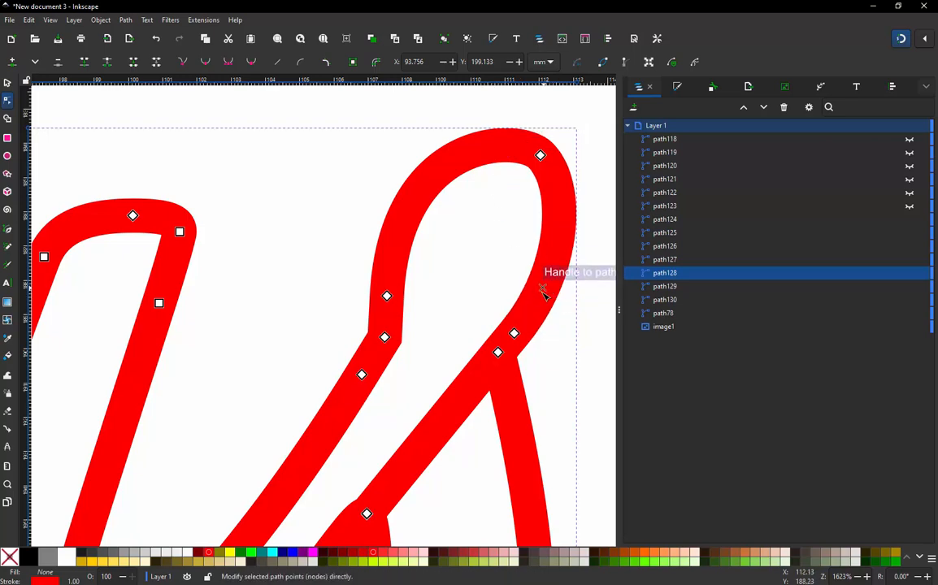
ctrl+alt+click(544, 289)
ctrl+alt+click(514, 333)
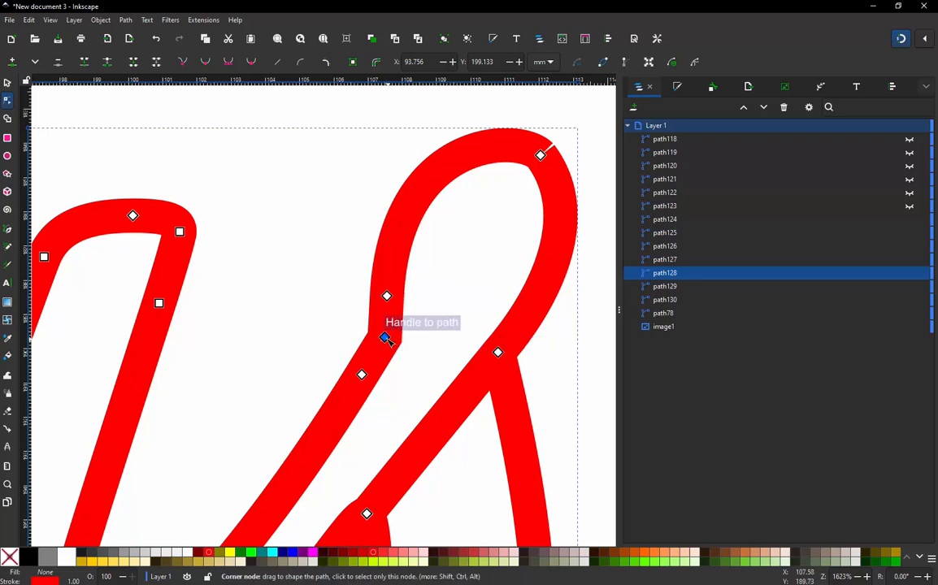
ctrl+alt+click(387, 296)
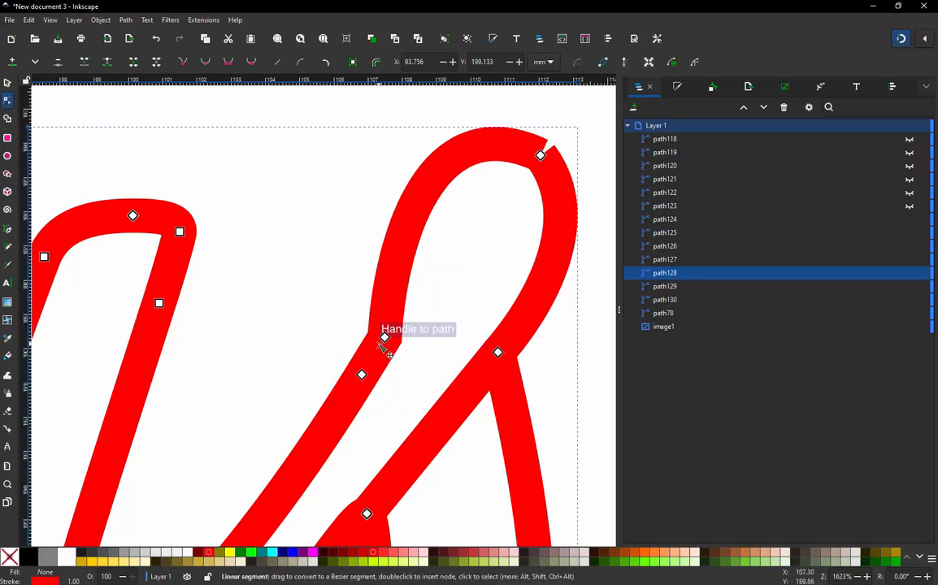
key(ctrl+z)
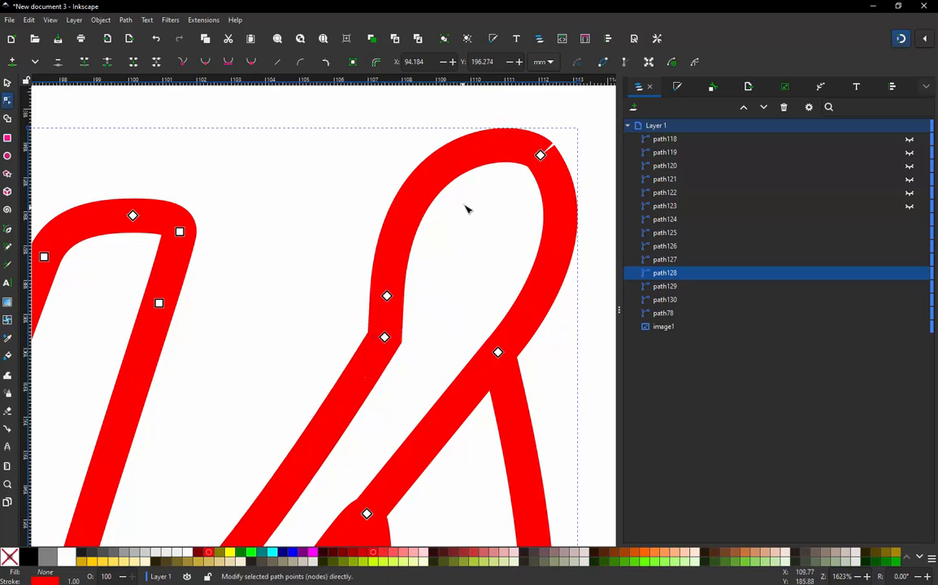
- Delete the crowded nodes along path128's bottom curve and lower left stem, keeping the node where the curve meets the diagonal
scroll(408, 331, down, 3)
scroll(412, 372, up, 2)
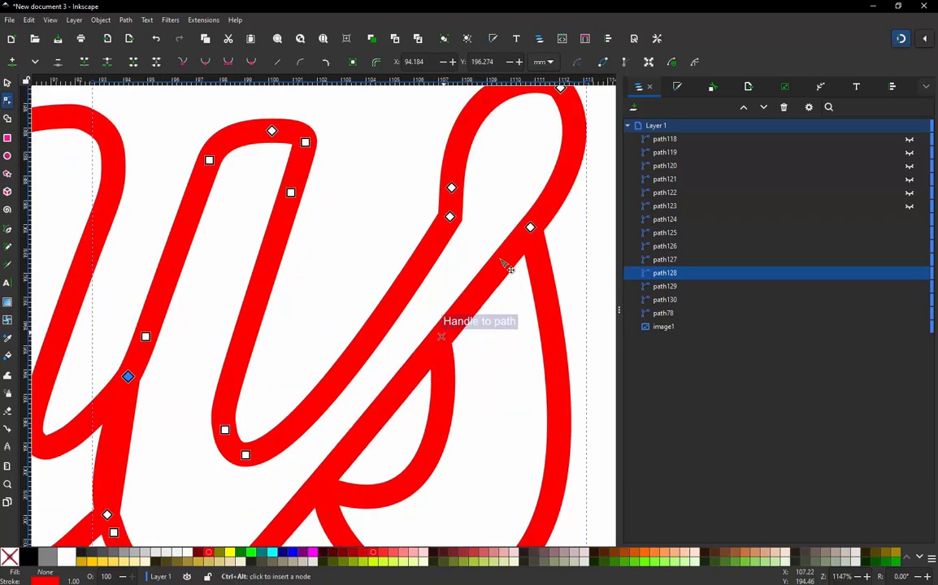
scroll(492, 251, down, 2)
scroll(362, 402, up, 1)
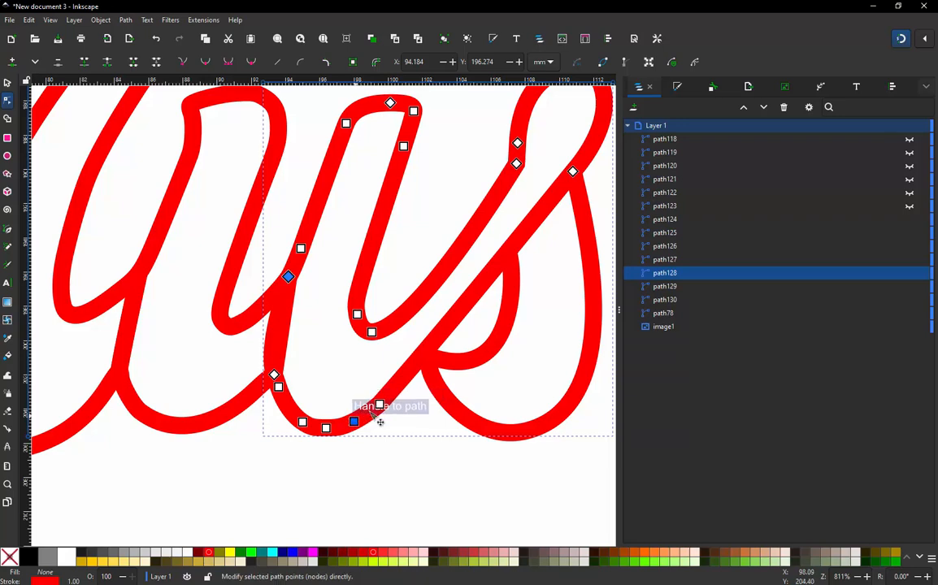
ctrl+alt+click(354, 421)
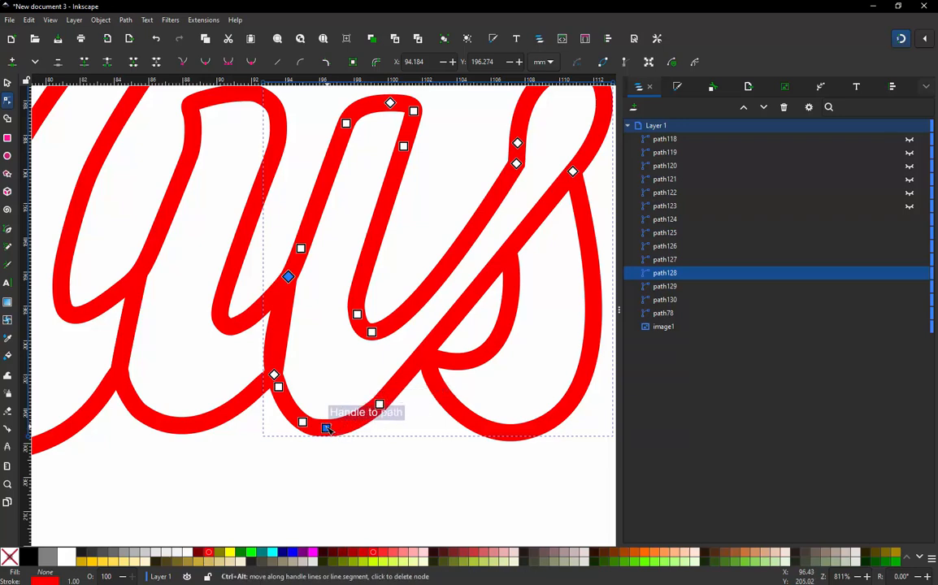
ctrl+alt+click(326, 428)
ctrl+alt+click(302, 422)
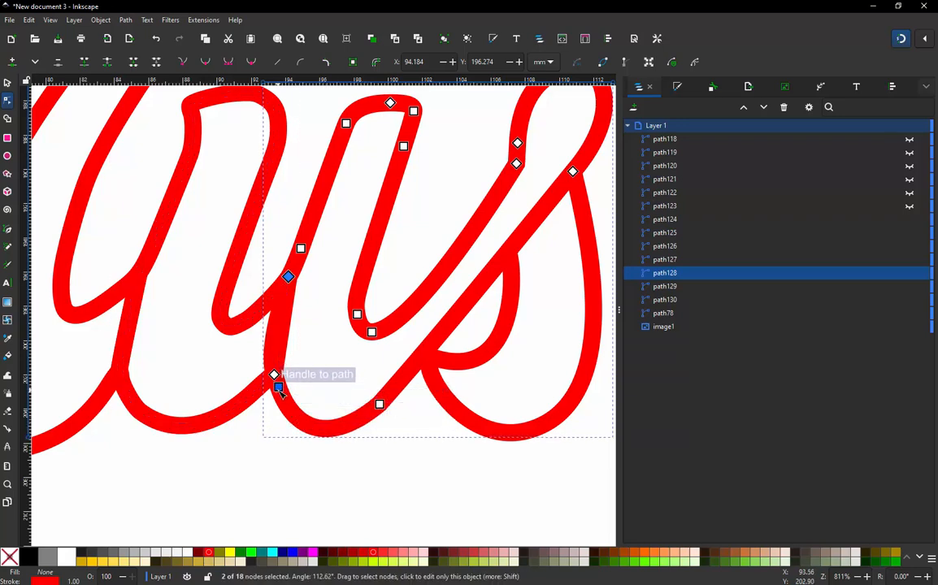
ctrl+alt+click(278, 386)
ctrl+alt+click(274, 375)
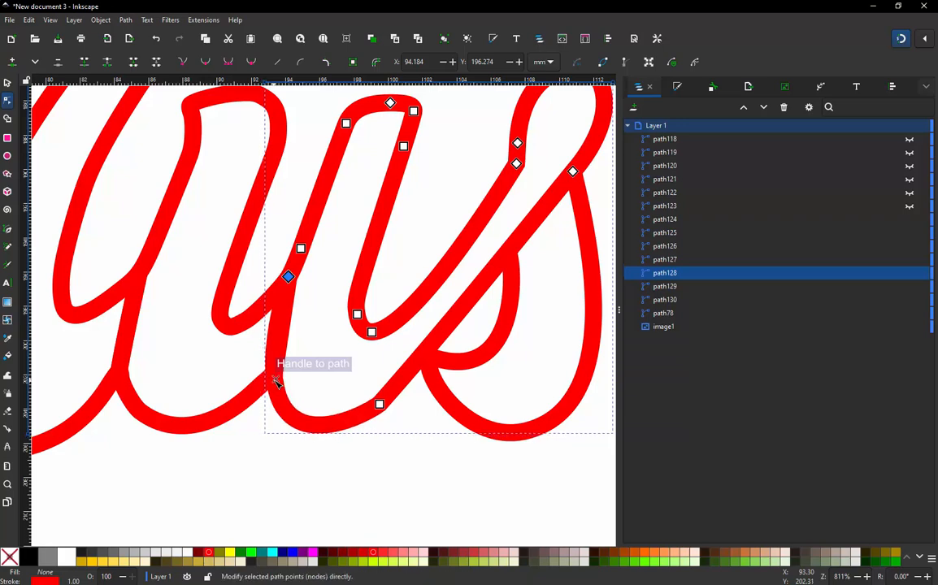
- Delete the extra nodes on both slanted sides of path128's stem and the one on the left of its inner bend
ctrl+alt+click(301, 247)
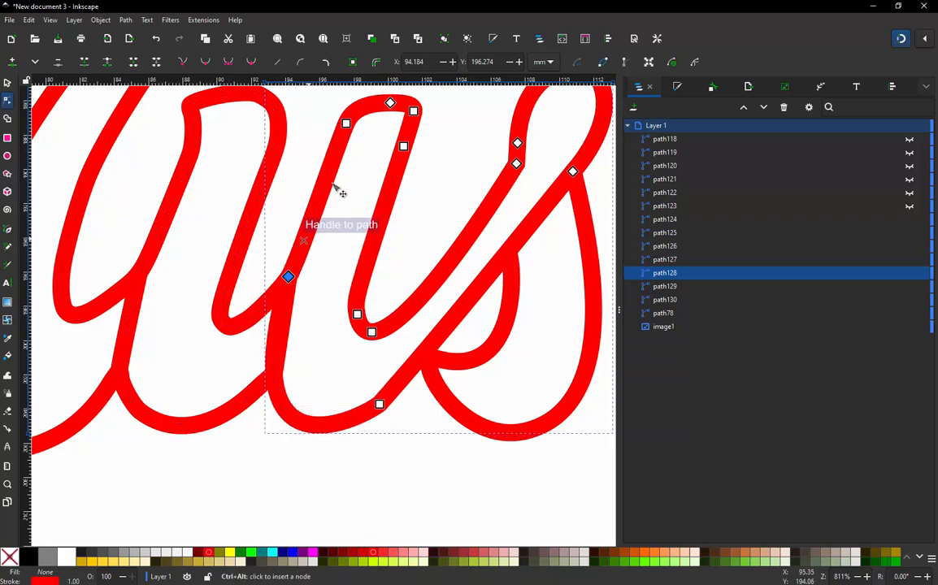
ctrl+alt+click(404, 145)
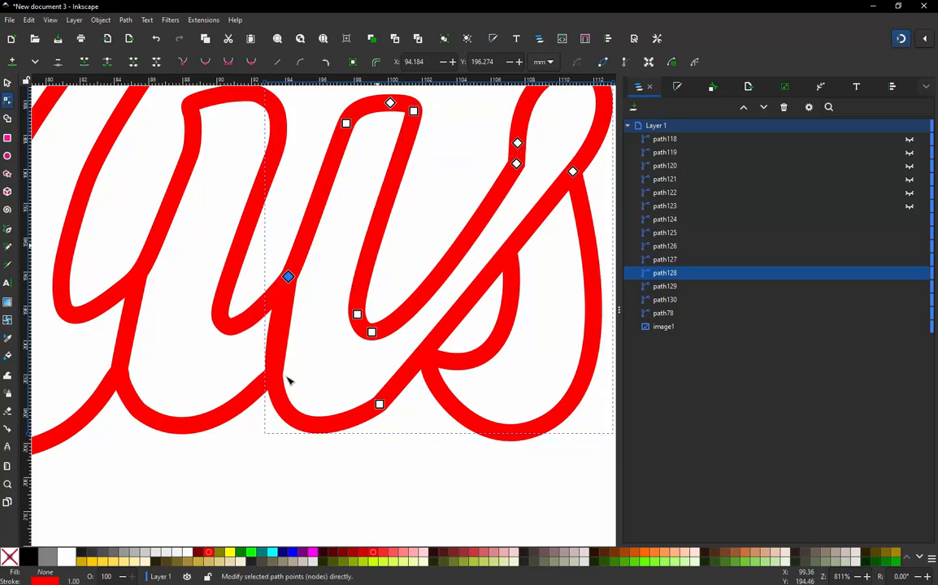
ctrl+alt+click(357, 314)
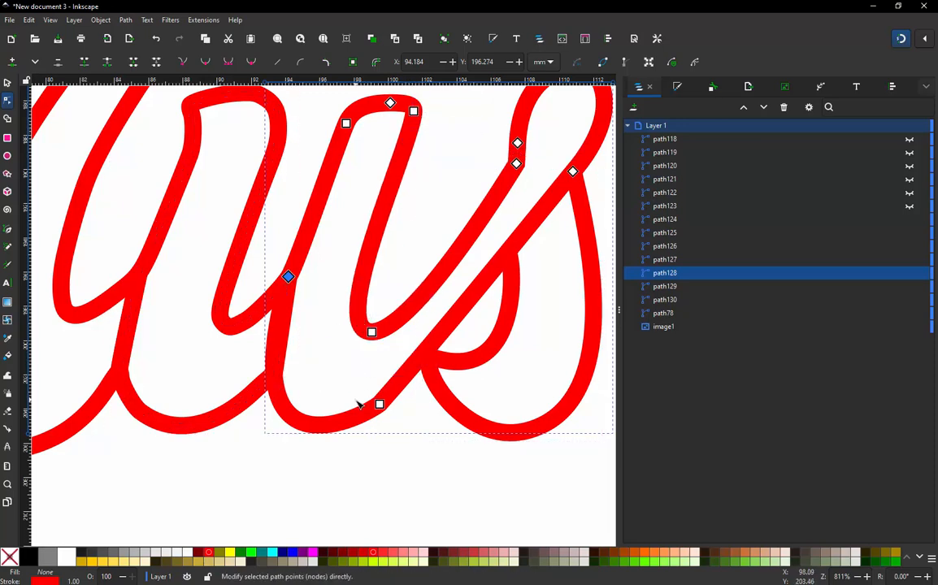
- Move the node at the upper right corner of path128's stem slightly down along the slanted side
scroll(317, 325, down, 1)
scroll(342, 207, up, 1)
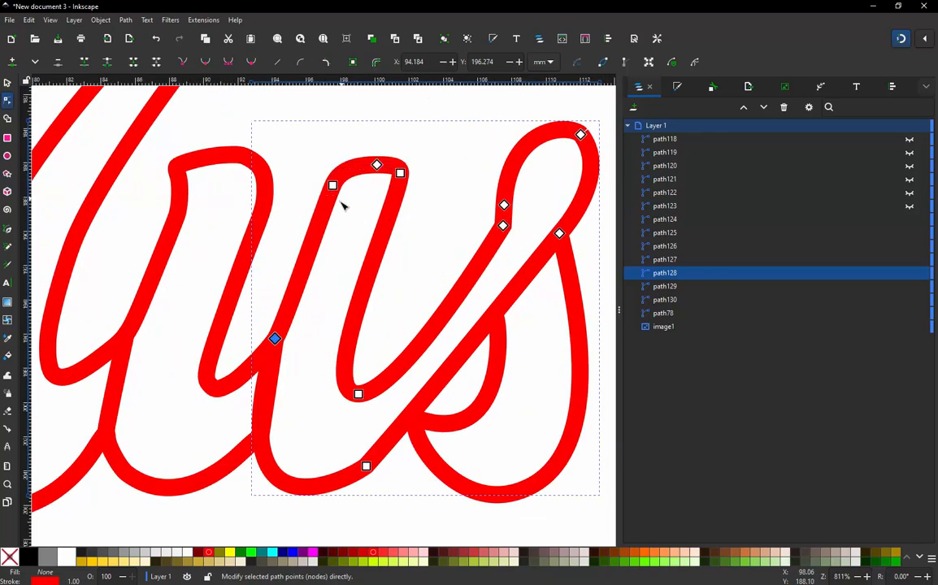
scroll(322, 221, up, 1)
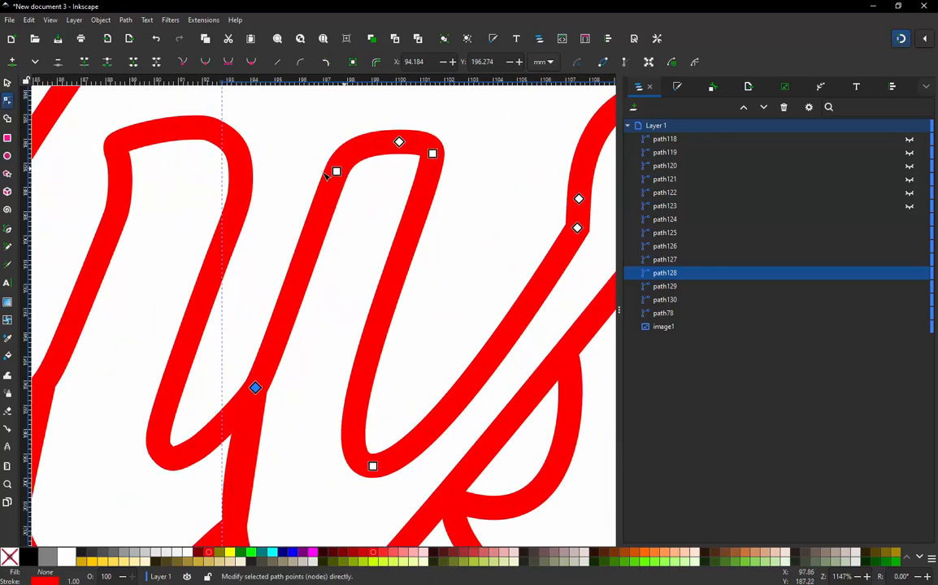
click(432, 154)
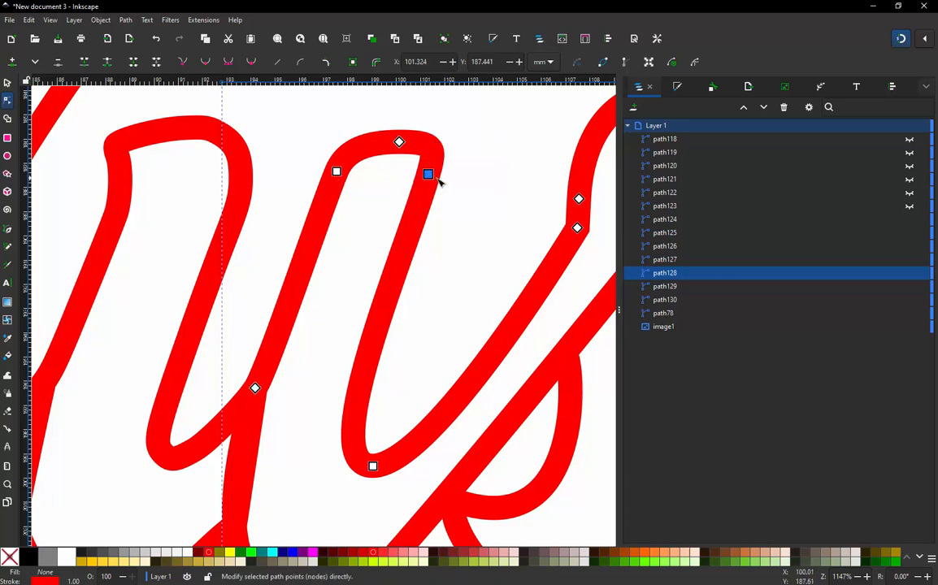
- Insert two nodes on the right side of path128's stem, one partway down and one just above the inner bend
scroll(370, 220, down, 1)
scroll(294, 346, up, 1)
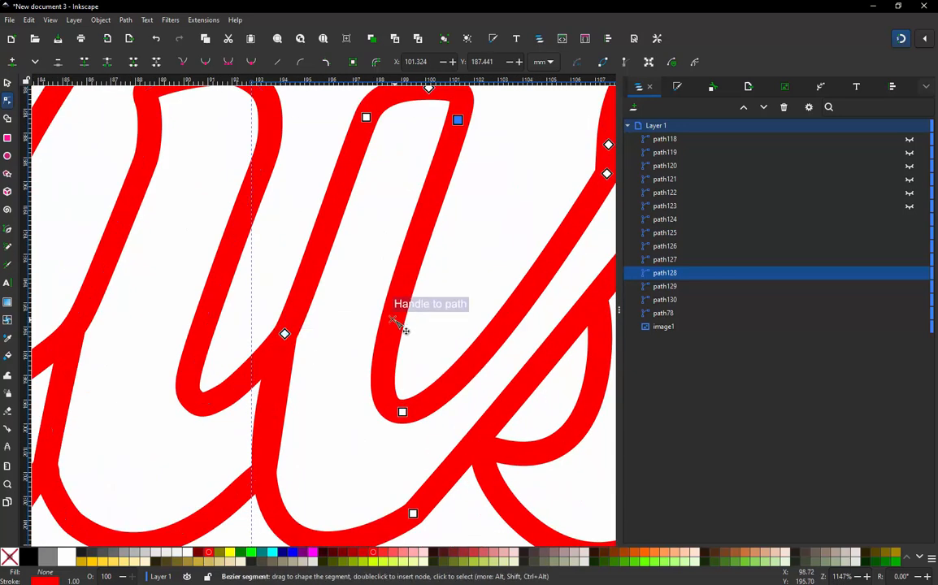
double_click(395, 321)
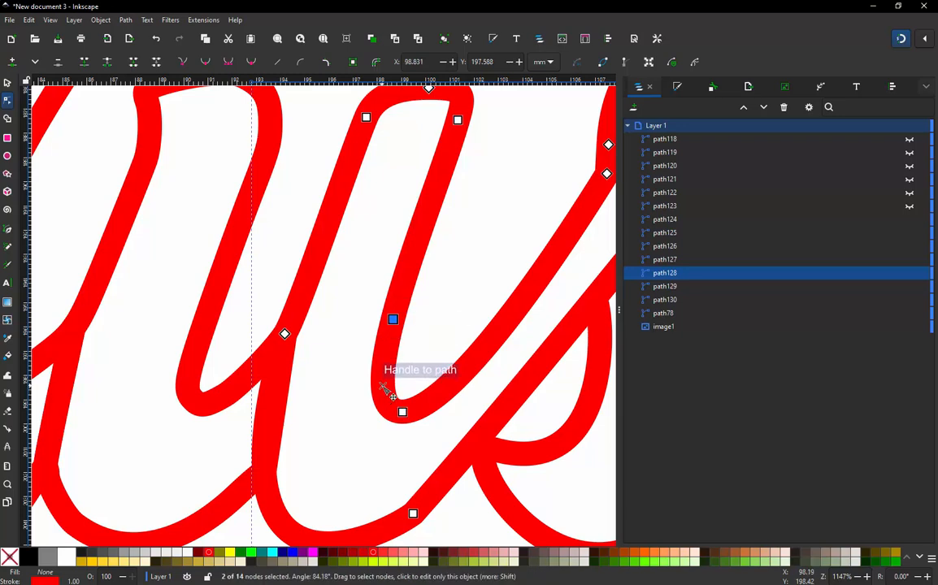
double_click(382, 386)
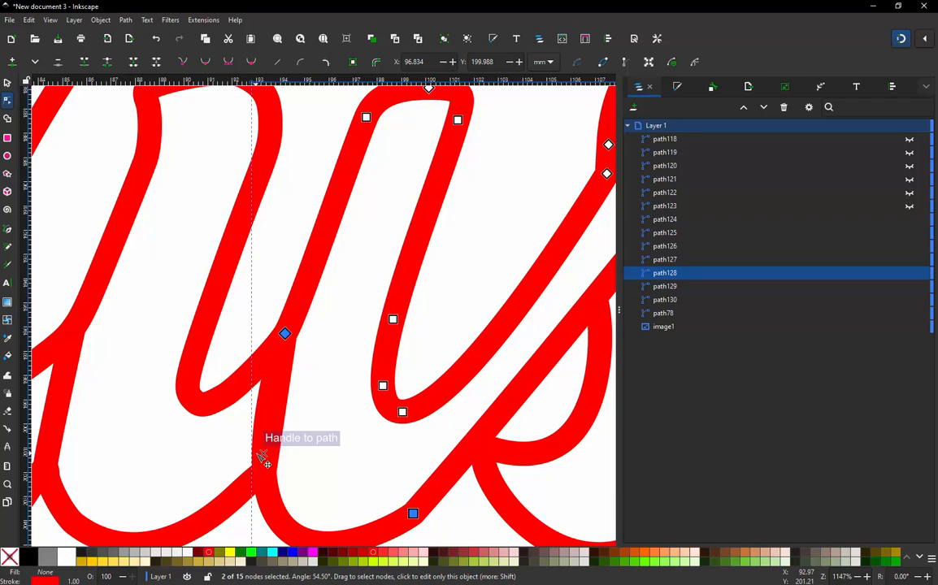
scroll(404, 330, down, 1)
scroll(388, 357, up, 1)
click(385, 365)
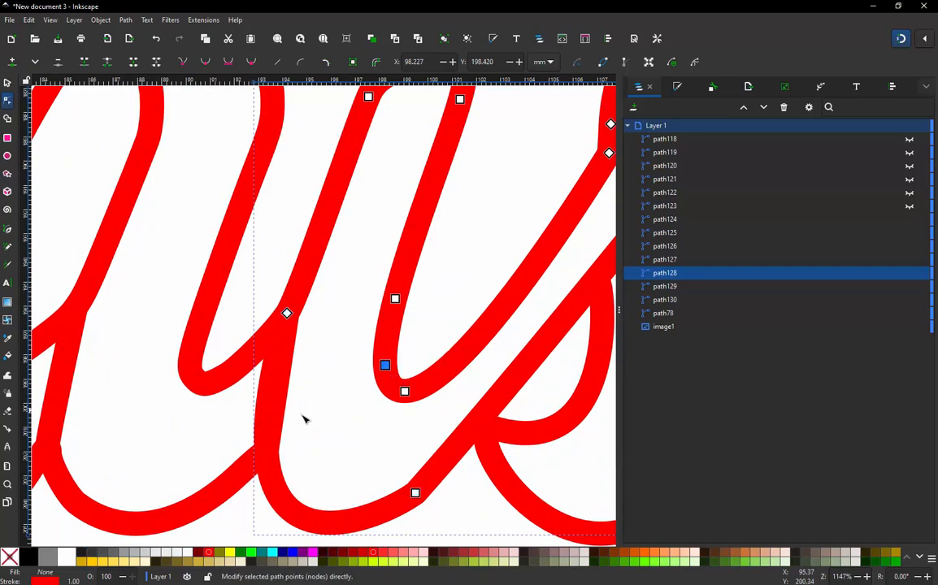
- Insert a node on path128's lower left stem and reshape the long lower diagonal so it follows the adjoining s stroke
double_click(265, 425)
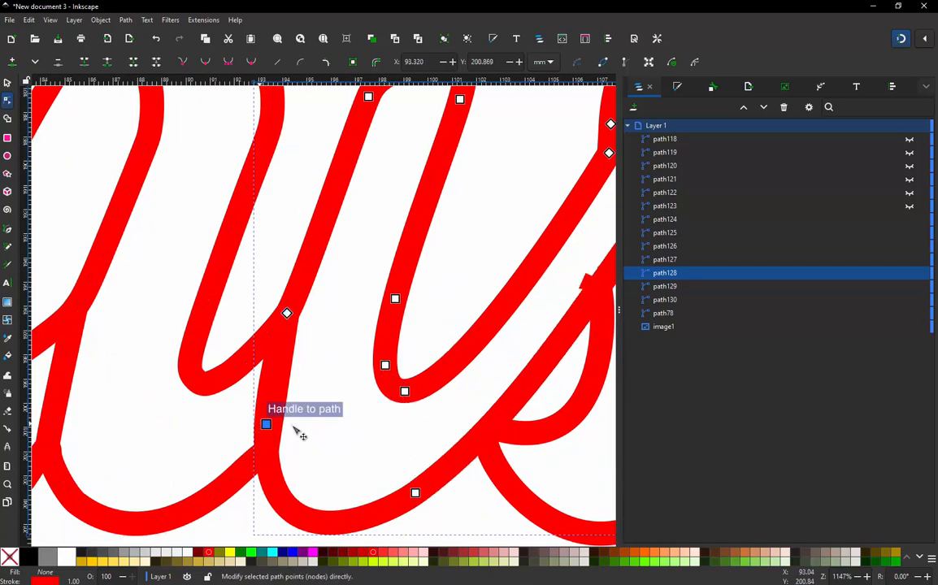
scroll(381, 391, down, 1)
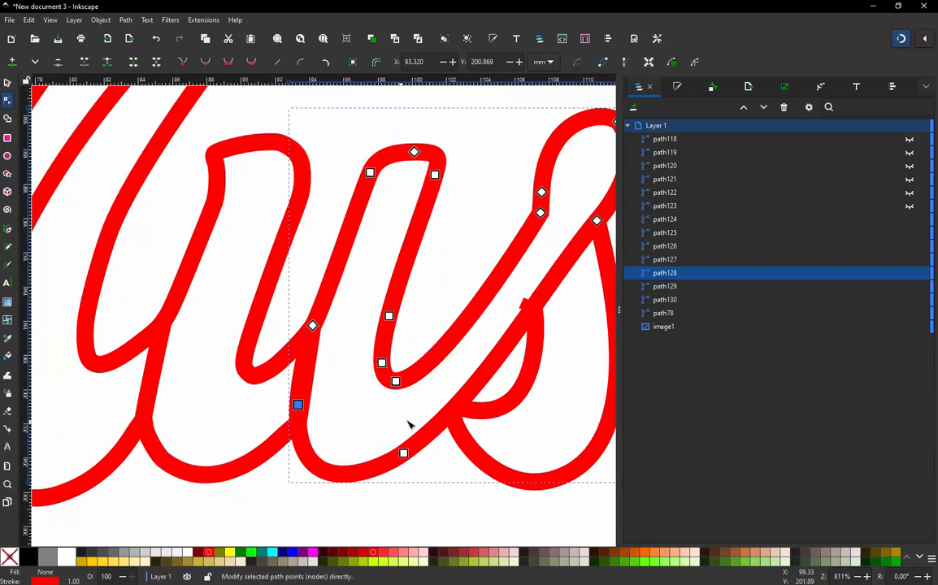
scroll(439, 406, up, 1)
drag(534, 303, 528, 298)
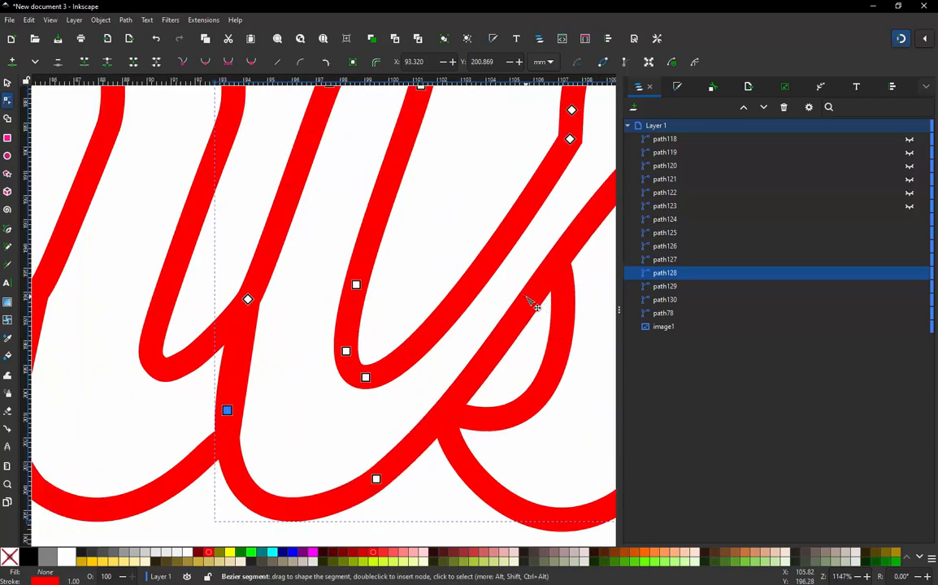
- Insert one node between the two at path128's inner bend and another at the lowest part of its bottom curve
scroll(425, 357, down, 1)
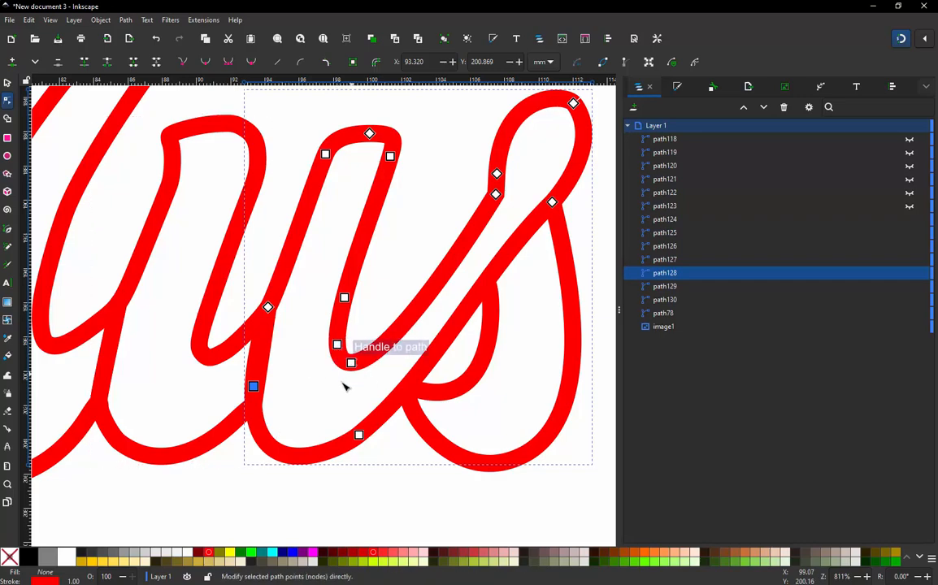
click(351, 365)
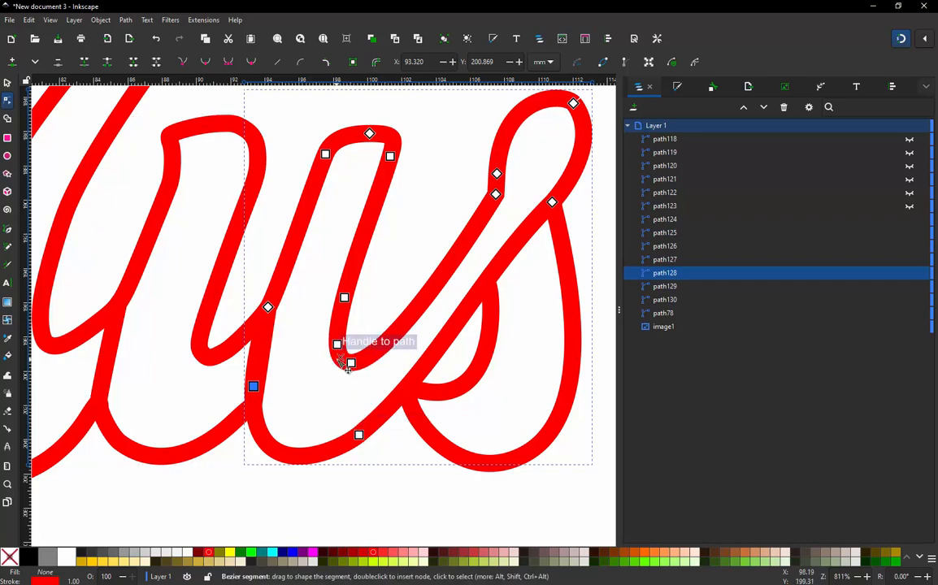
scroll(342, 362, up, 2)
click(341, 360)
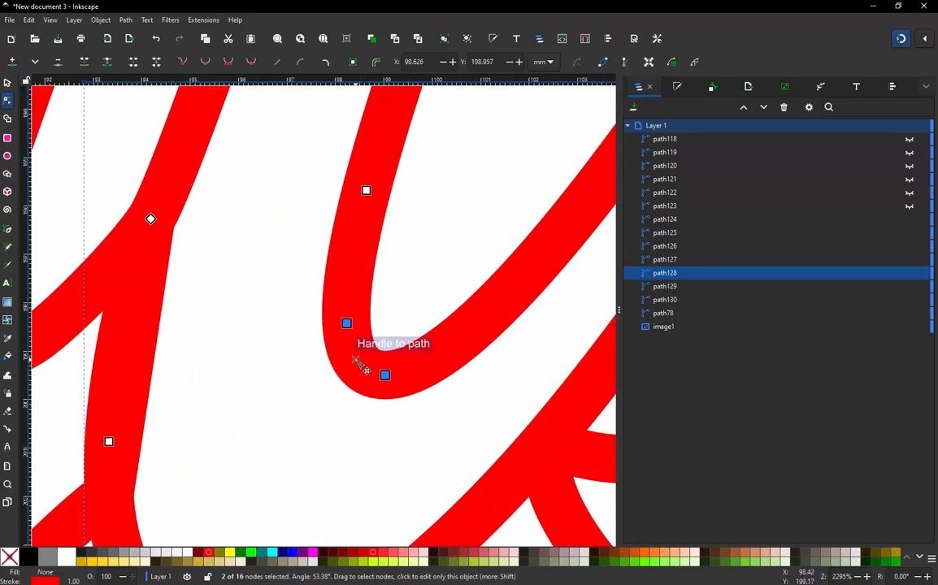
scroll(363, 369, down, 1)
click(307, 466)
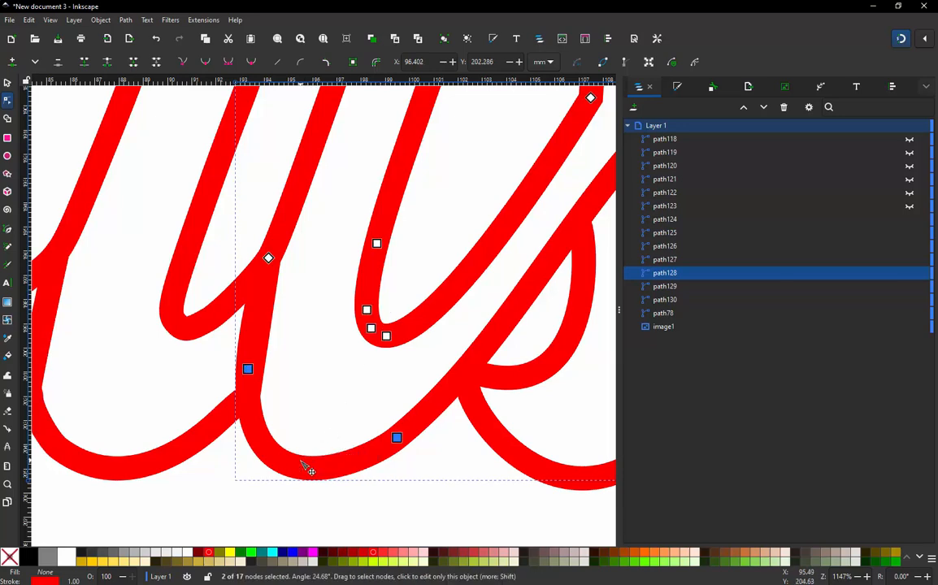
double_click(301, 466)
scroll(292, 443, down, 1)
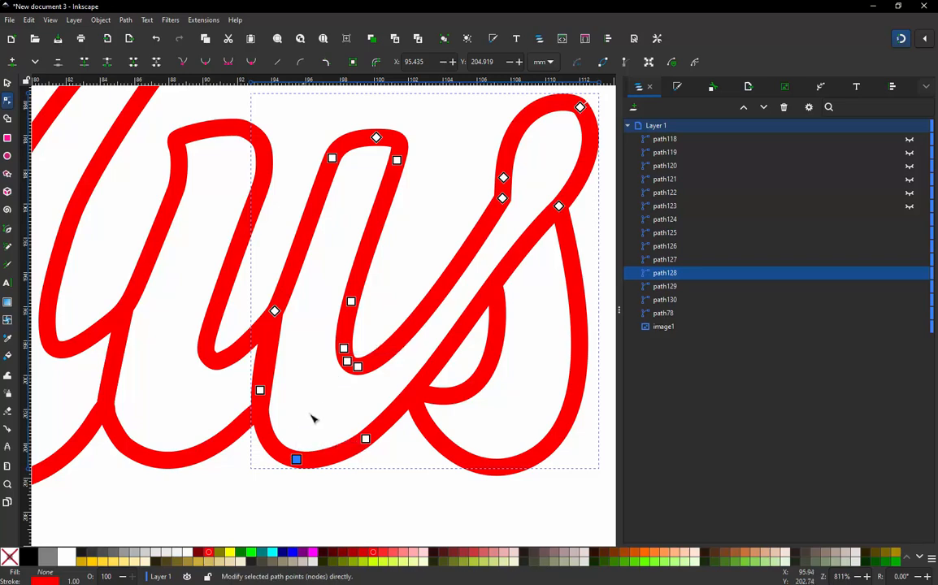
- Insert a node on path128's upper diagonal and two nodes along its lower diagonal, near the middle and below the loop
scroll(313, 411, down, 1)
scroll(417, 299, up, 2)
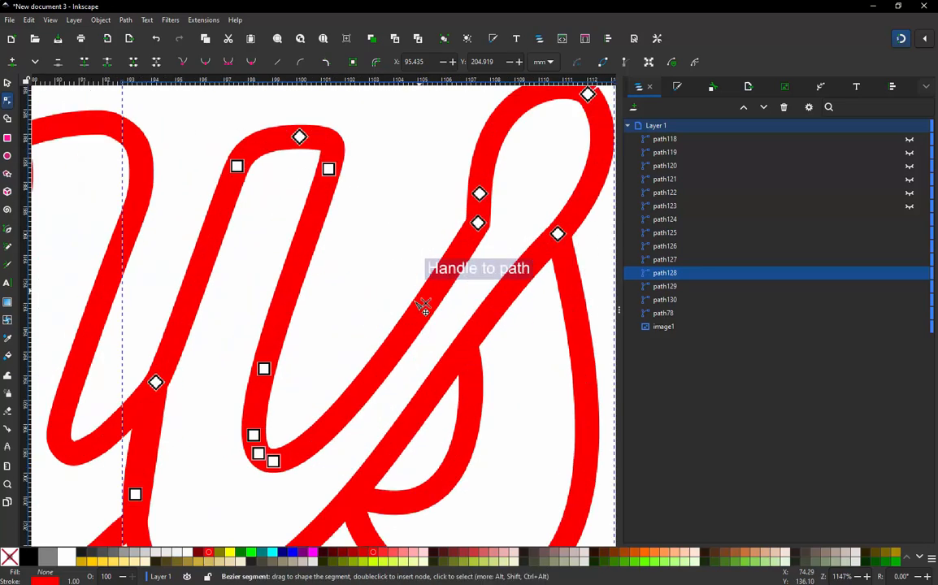
click(336, 418)
double_click(336, 418)
click(380, 457)
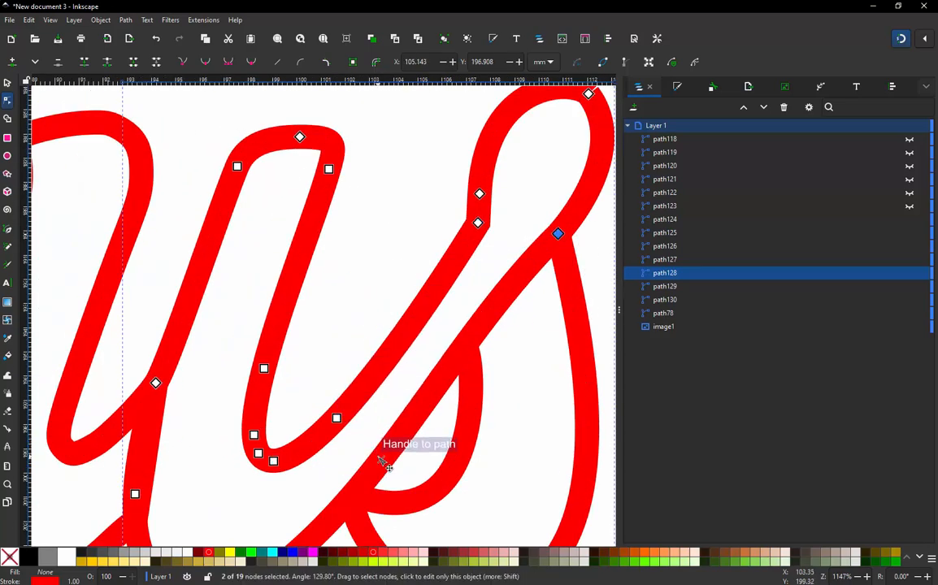
double_click(381, 460)
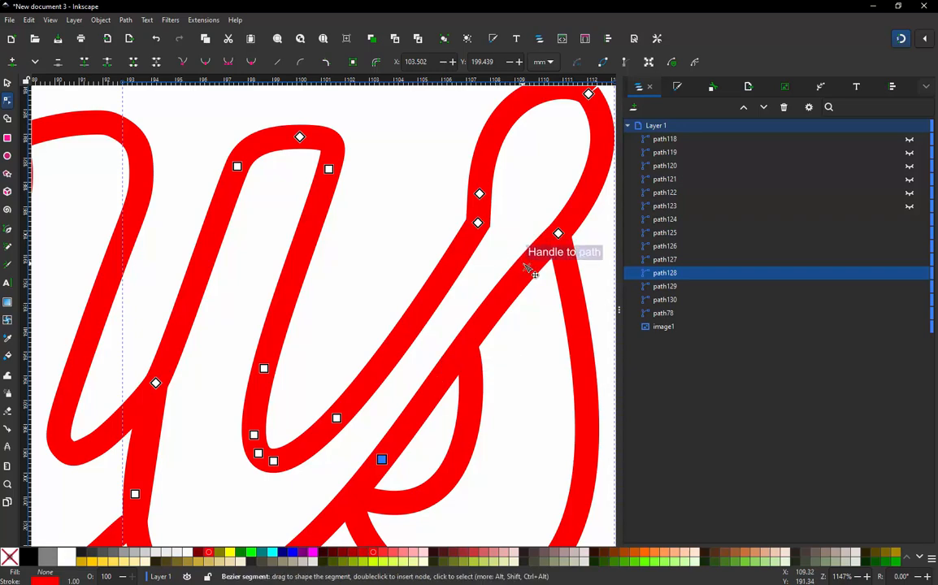
click(528, 264)
double_click(527, 267)
- Switch to the Selector tool and deselect path128
scroll(462, 265, down, 1)
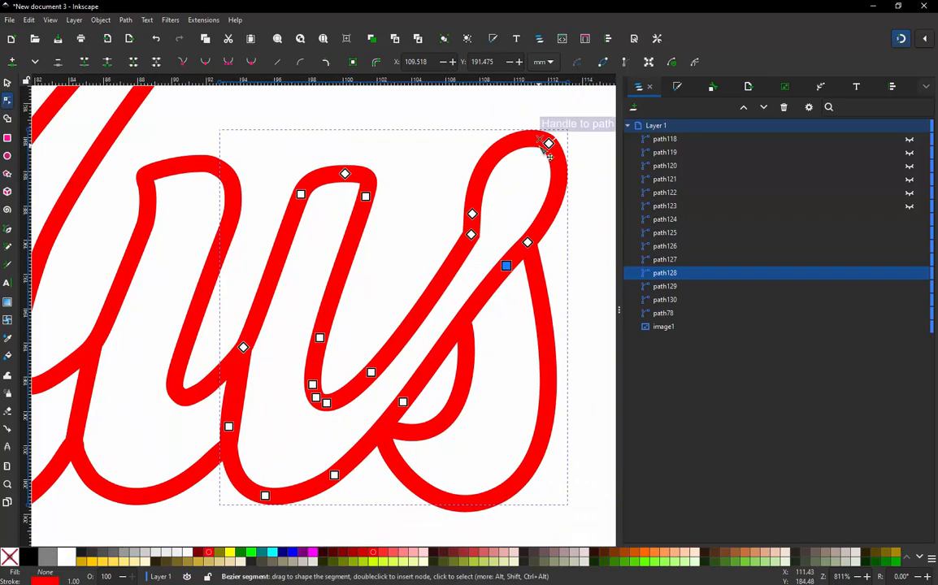
scroll(538, 143, up, 1)
scroll(536, 206, down, 1)
scroll(537, 216, down, 1)
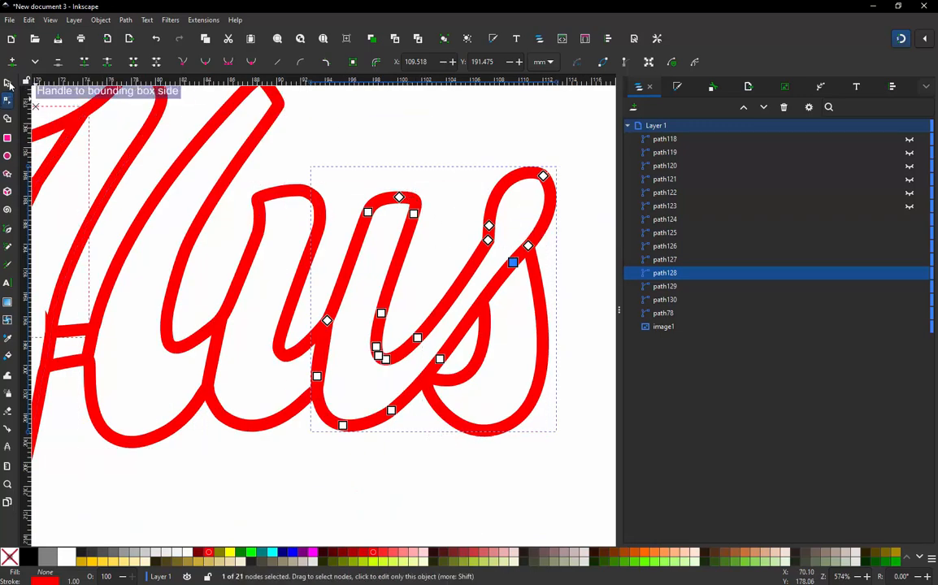
click(7, 83)
click(422, 179)
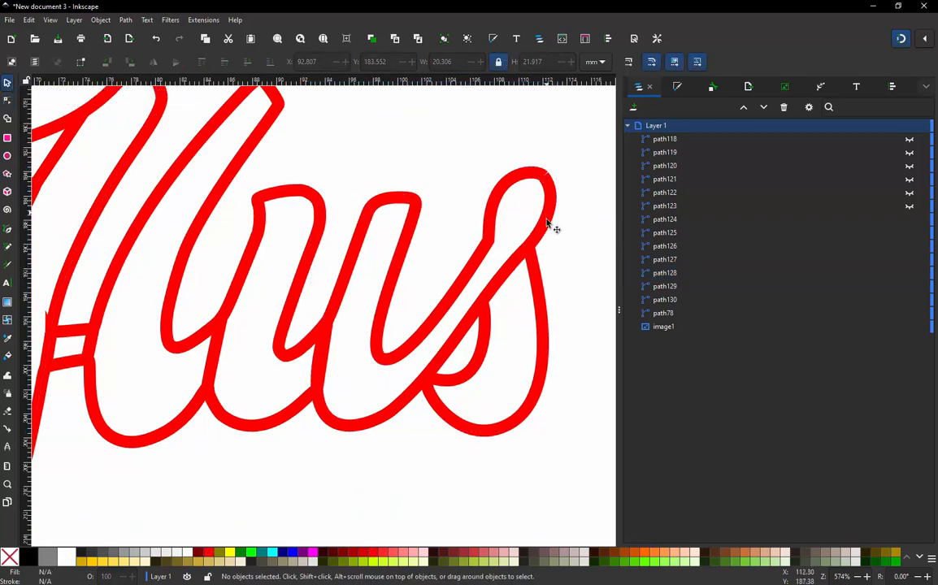
- Hide path128 and path129, the outlines of the final u and s strokes, and clear the selection
click(548, 224)
shift+click(543, 282)
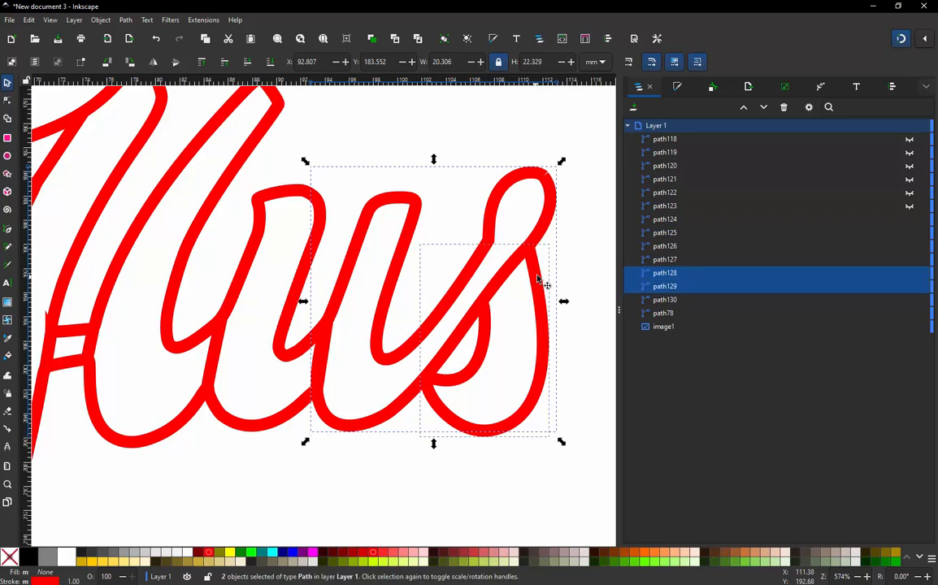
click(910, 276)
click(392, 243)
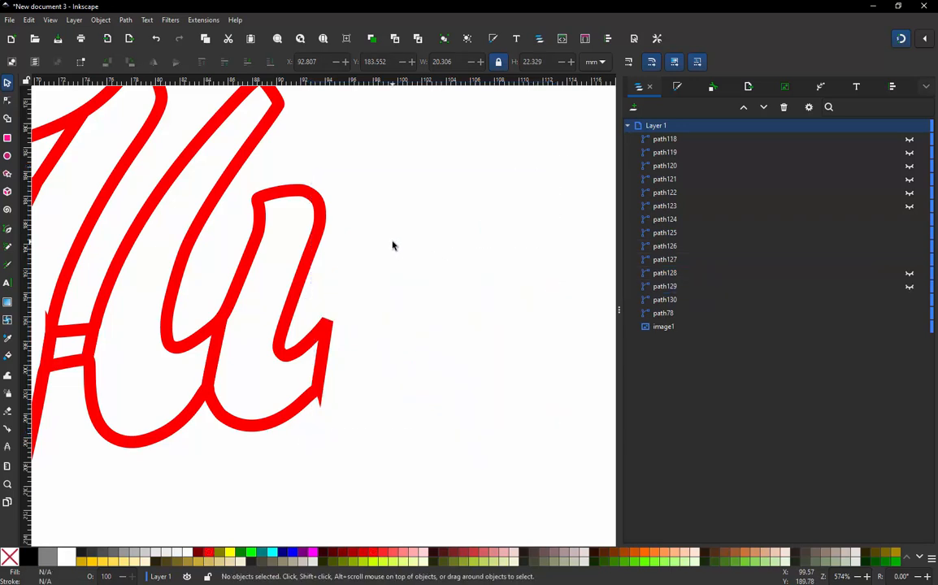
- Open path127 for node editing and delete the straight segment joining its two rightmost end nodes
scroll(469, 302, down, 1)
scroll(318, 294, up, 1)
double_click(363, 295)
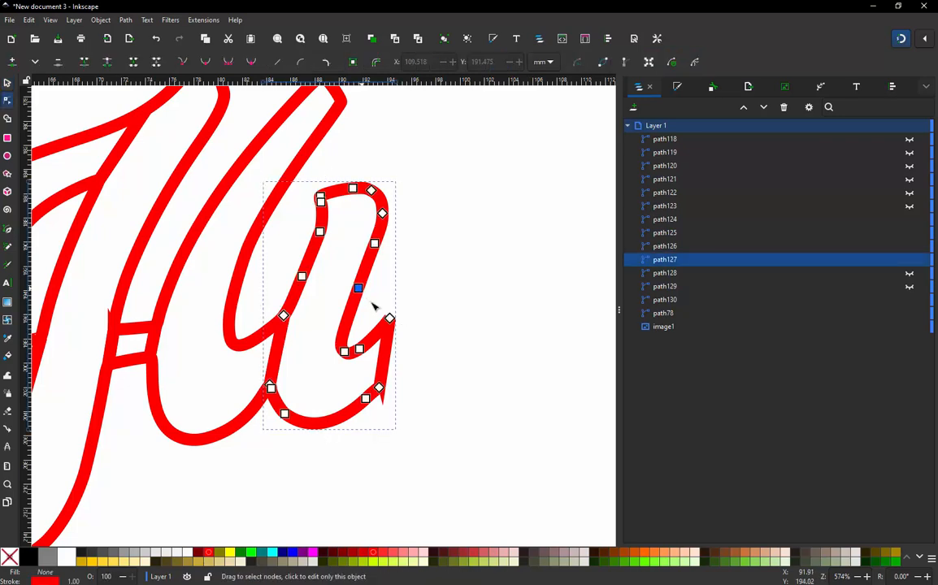
click(392, 356)
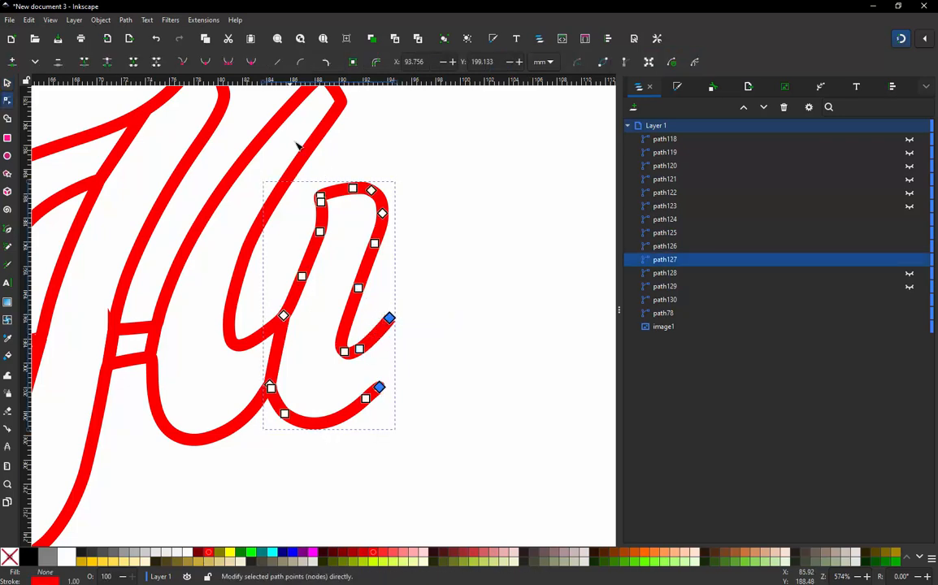
- Make path127's upper left node a corner and delete the redundant nodes just below it and along the top arch
click(320, 197)
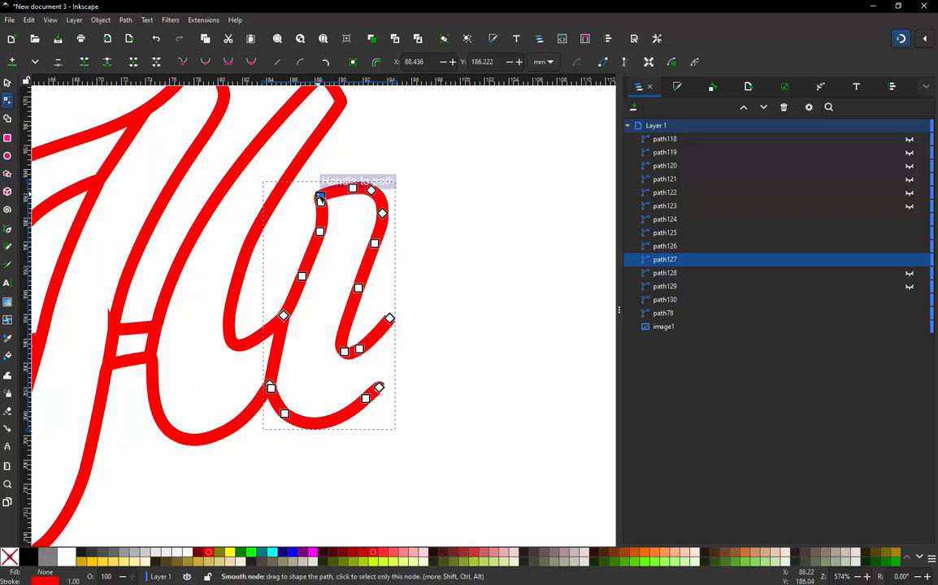
scroll(338, 204, up, 3)
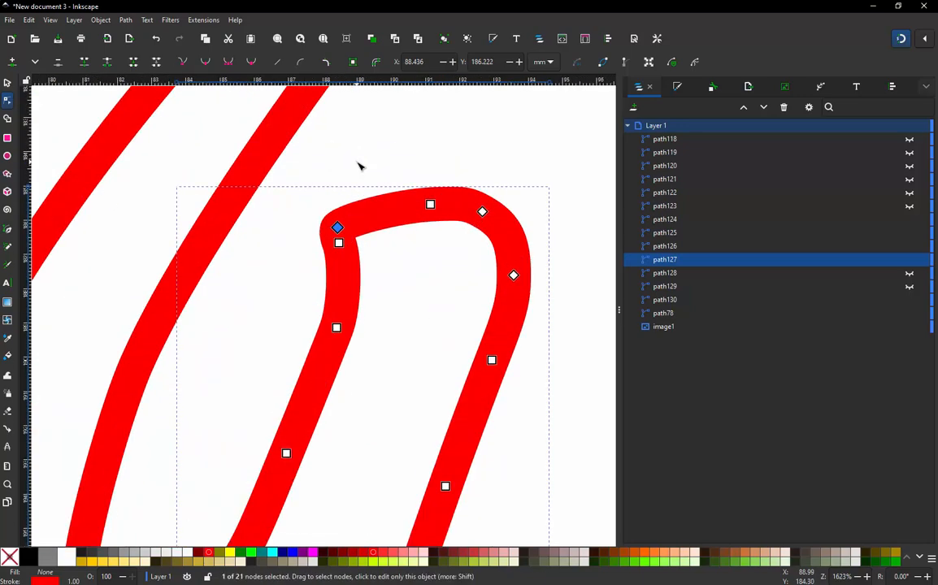
scroll(360, 166, down, 1)
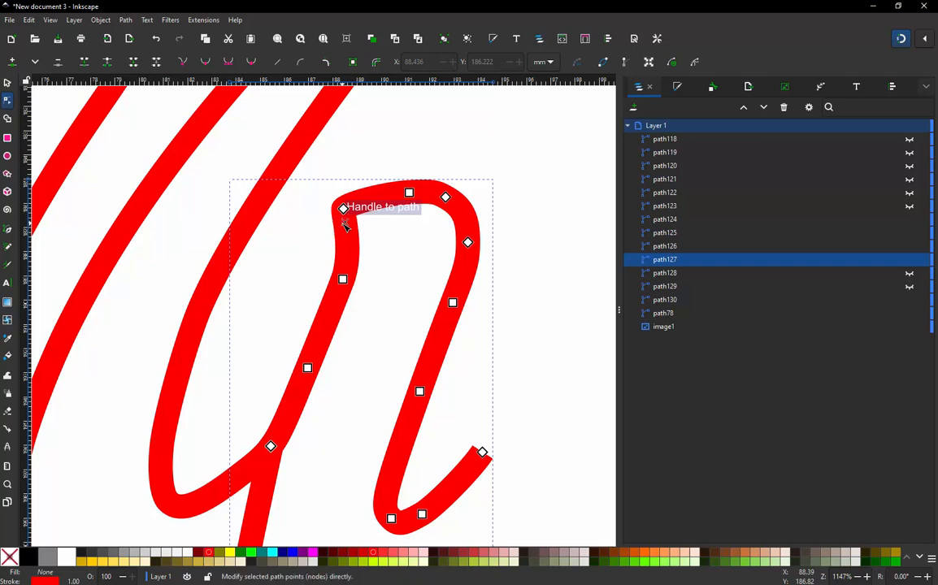
key(Delete)
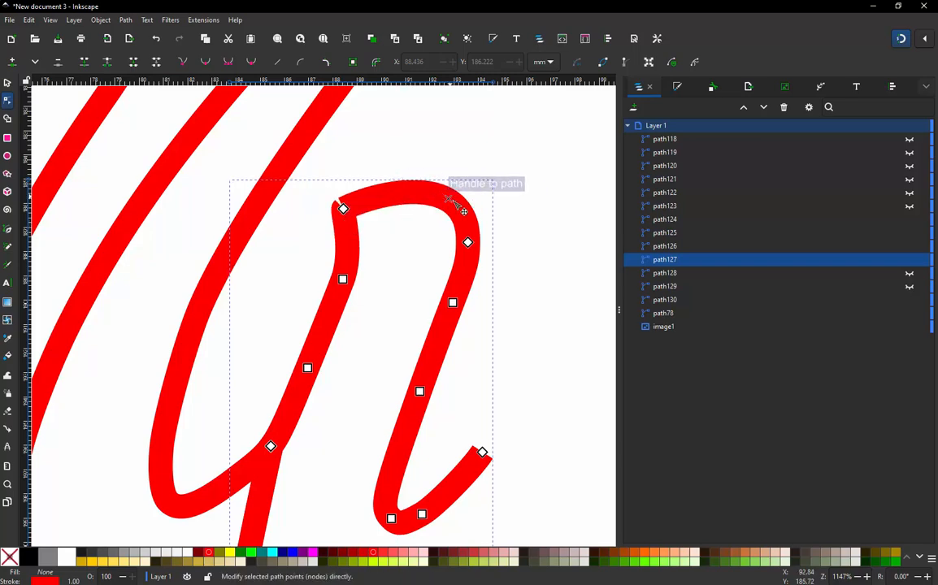
- Delete the two nodes along path127's right diagonal and one of the two nodes at its inner bend
click(453, 303)
key(Delete)
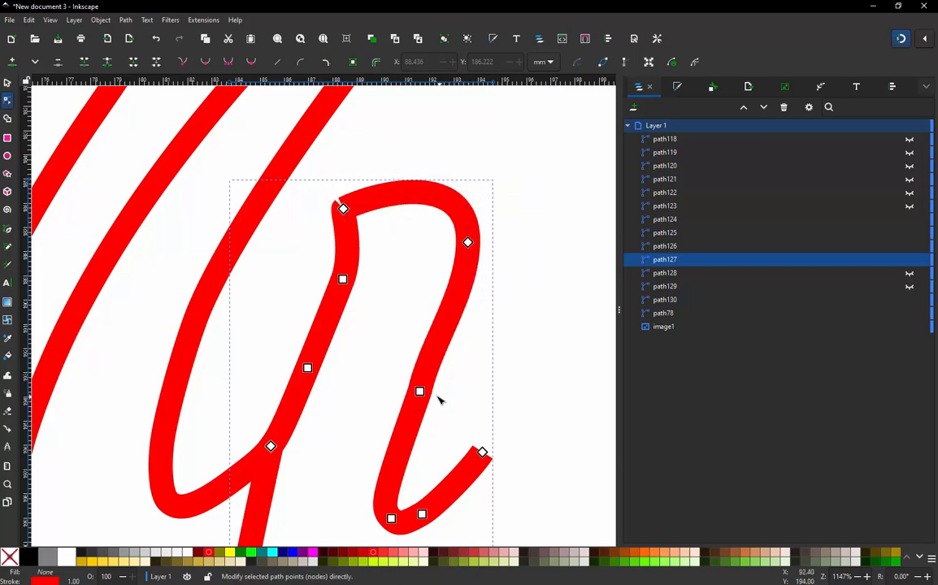
ctrl+alt+click(421, 392)
scroll(471, 275, down, 1)
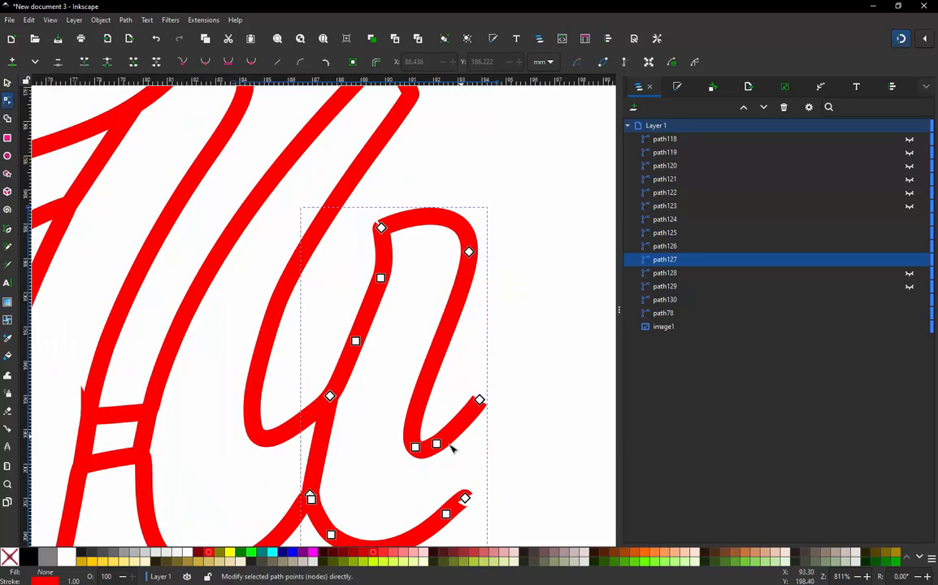
scroll(455, 439, up, 1)
ctrl+alt+click(426, 447)
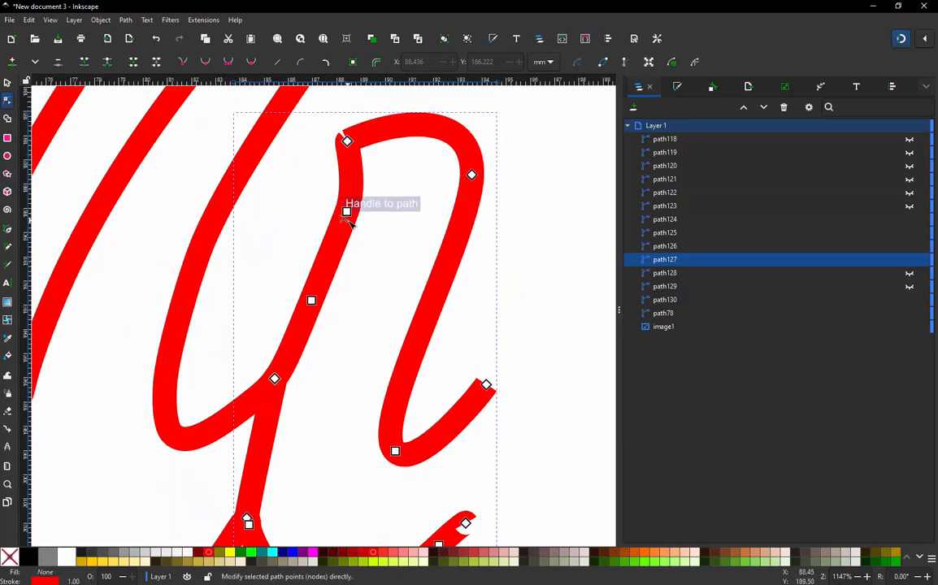
- Delete the intermediate nodes along path127's left stem, including the overlapping pair near its lower end
ctrl+alt+click(311, 300)
scroll(315, 302, down, 1)
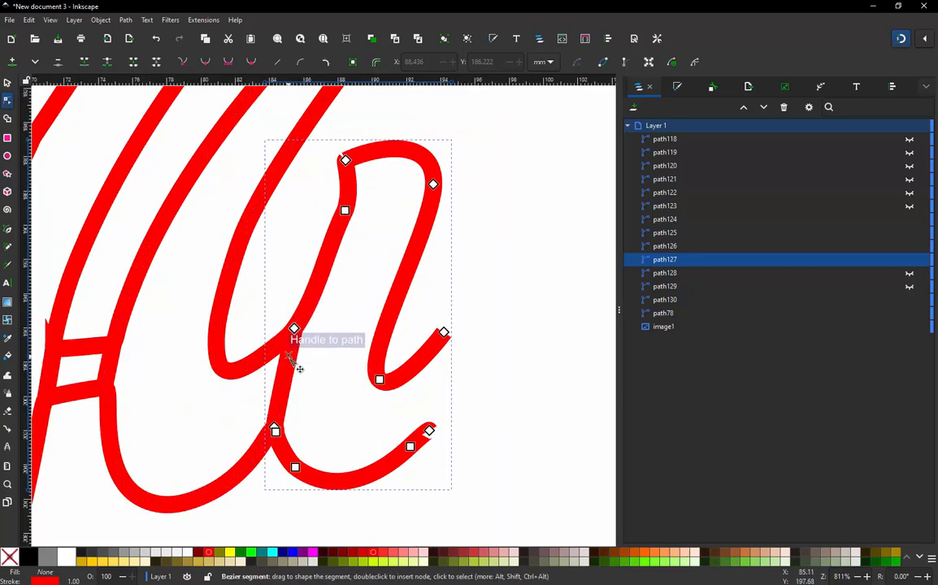
scroll(283, 391, up, 2)
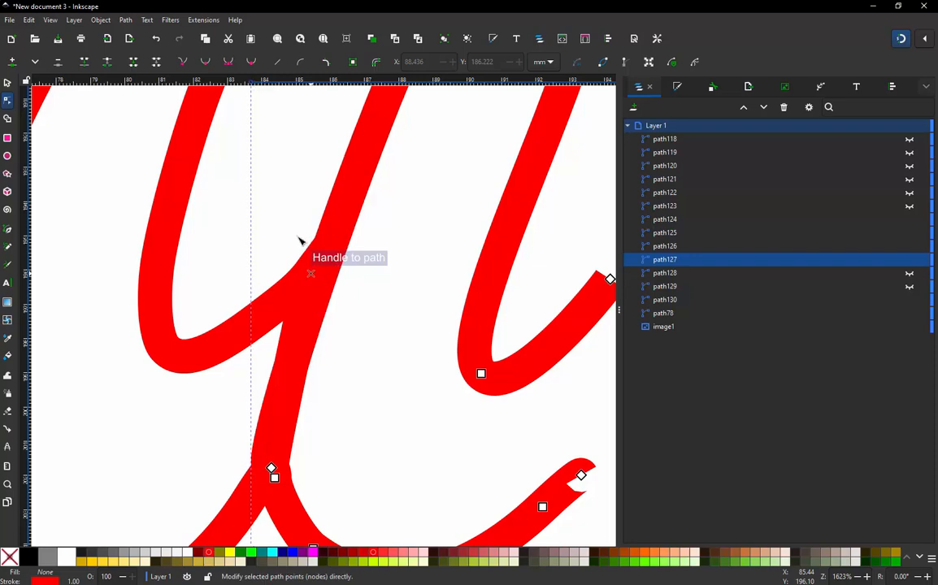
scroll(303, 244, down, 1)
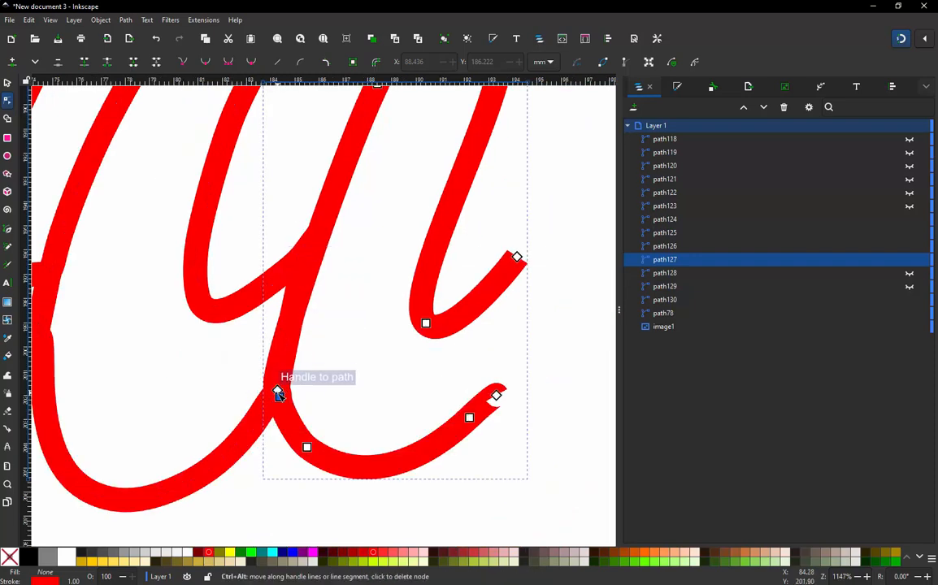
scroll(281, 398, down, 1)
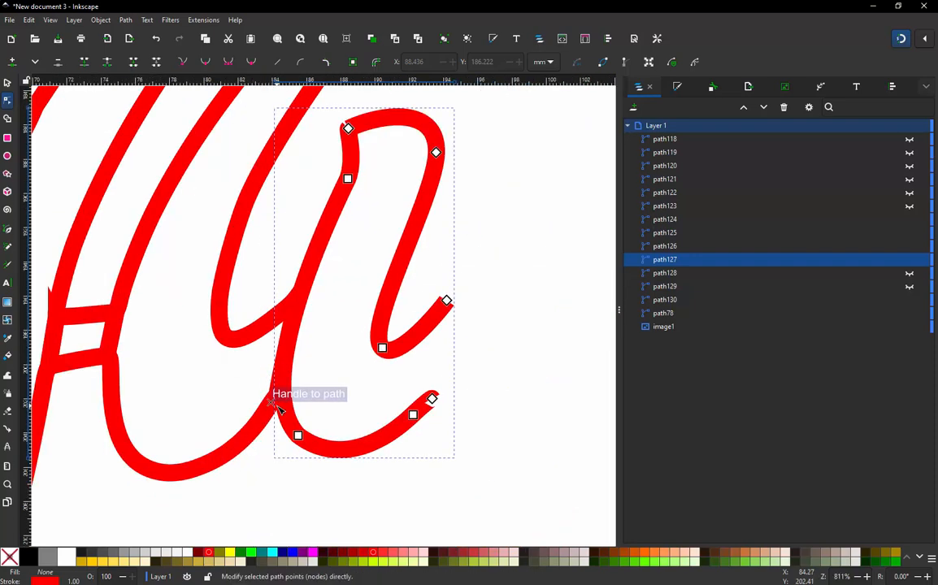
- Delete the hooked end node at the lower right tip of path127
scroll(441, 397, up, 4)
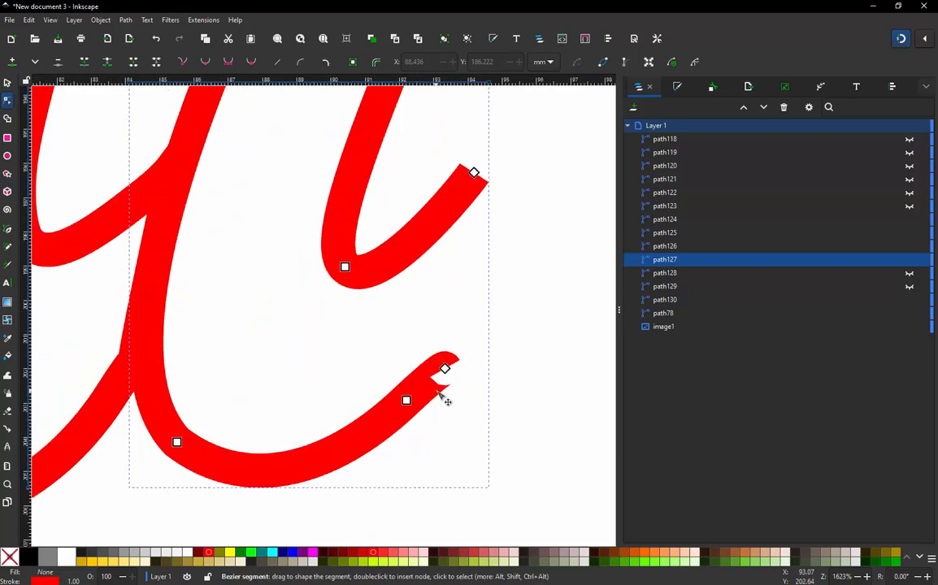
scroll(429, 381, down, 2)
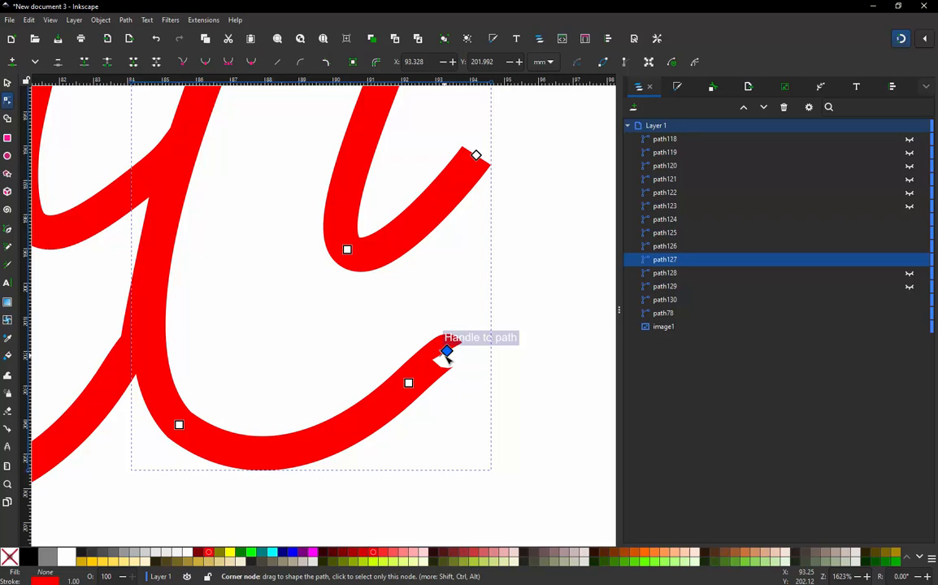
ctrl+alt+click(447, 352)
scroll(404, 420, down, 2)
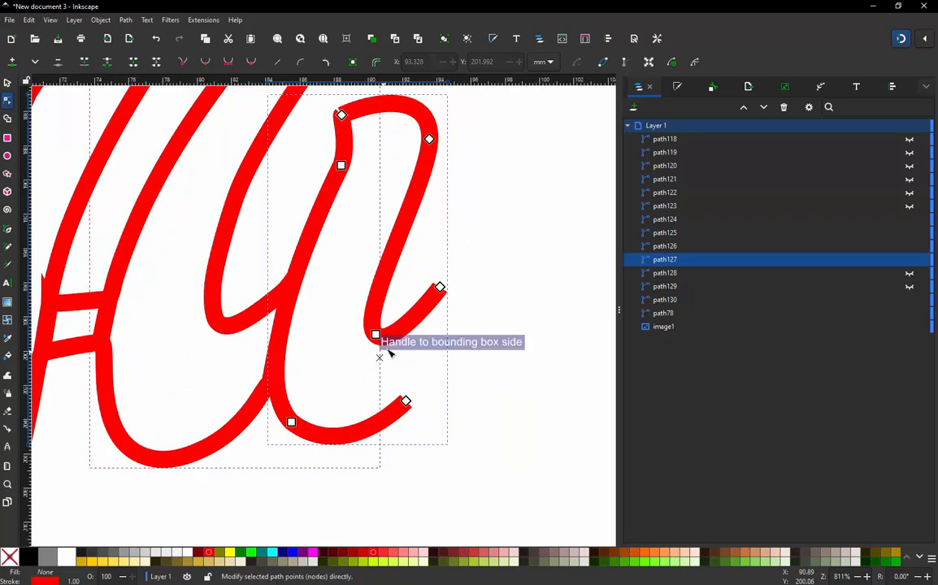
- Insert nodes on path127's bottom curve, just above its inner bend, and at two points along its lower left stem
double_click(348, 436)
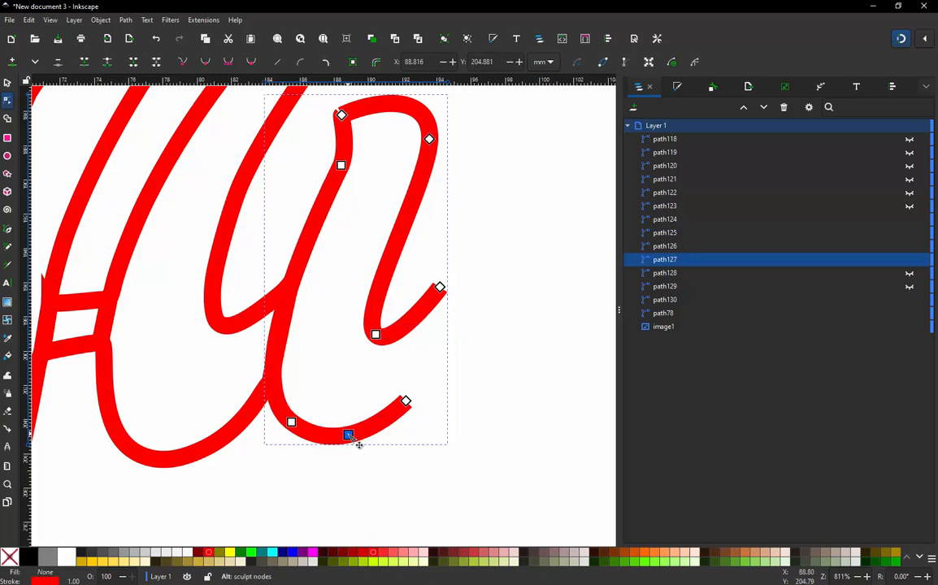
double_click(373, 310)
double_click(276, 342)
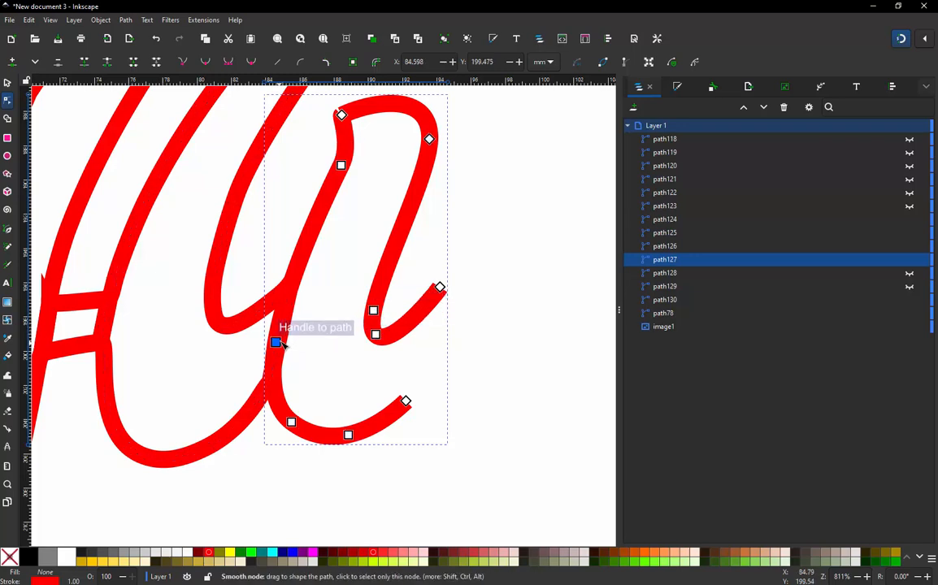
click(295, 276)
double_click(291, 283)
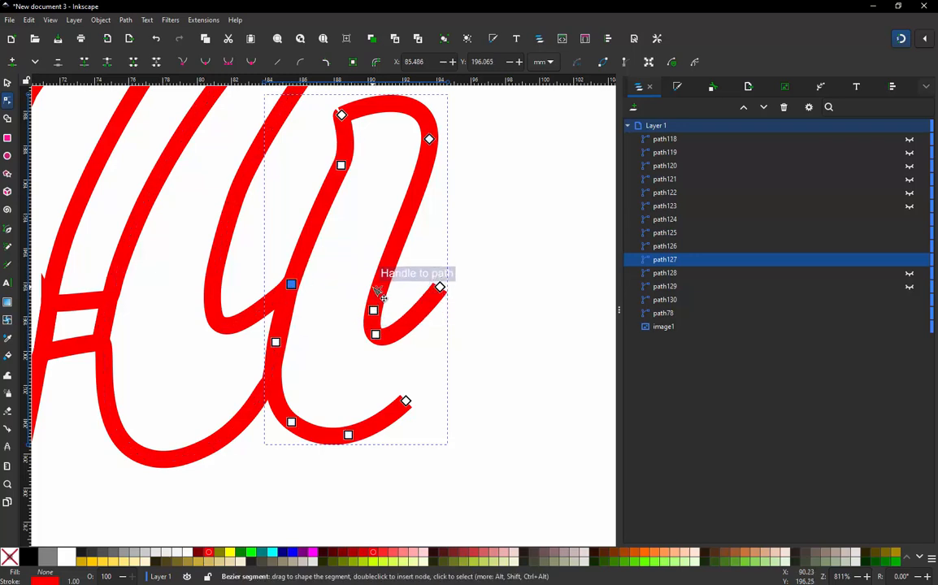
- Insert further nodes on path127's lower right diagonal, its short upper left side and its top arch
double_click(378, 290)
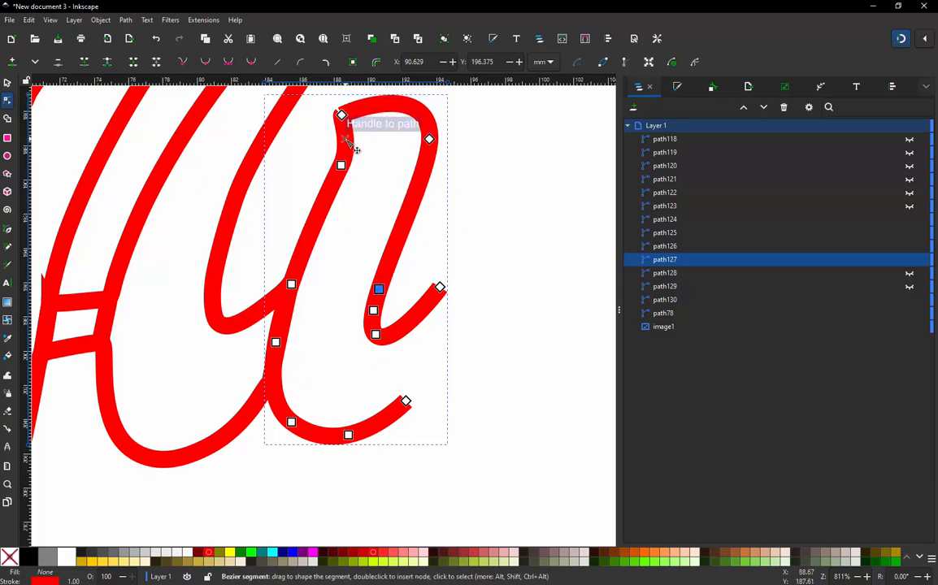
double_click(346, 139)
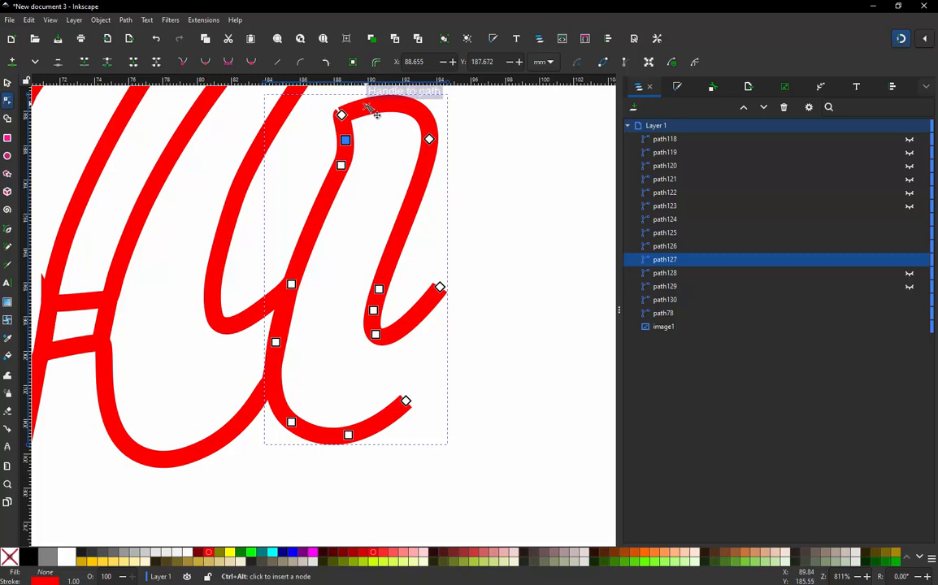
ctrl+scroll(370, 224, down, 1)
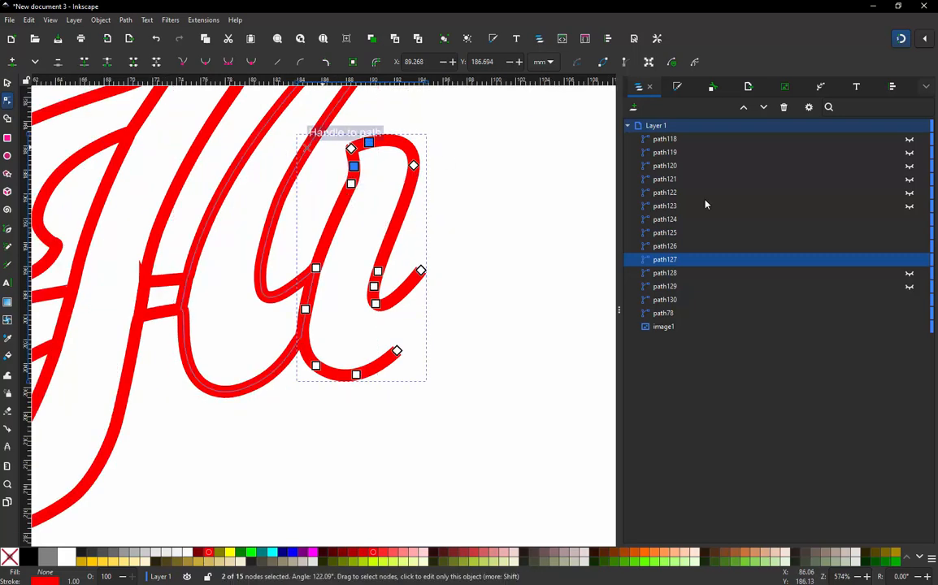
- Hide path127, deselect it and switch to the Selector tool
click(910, 260)
ctrl+scroll(552, 338, down, 1)
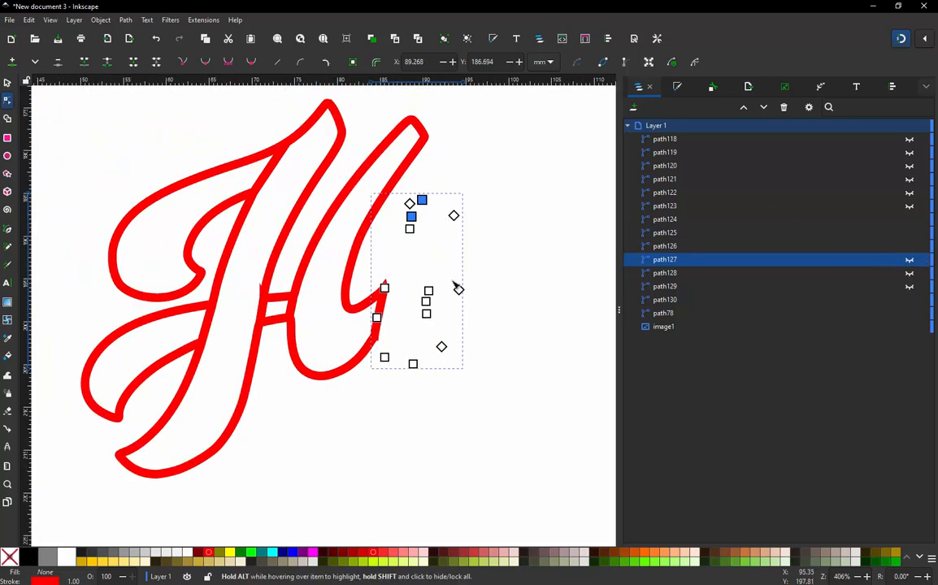
click(442, 391)
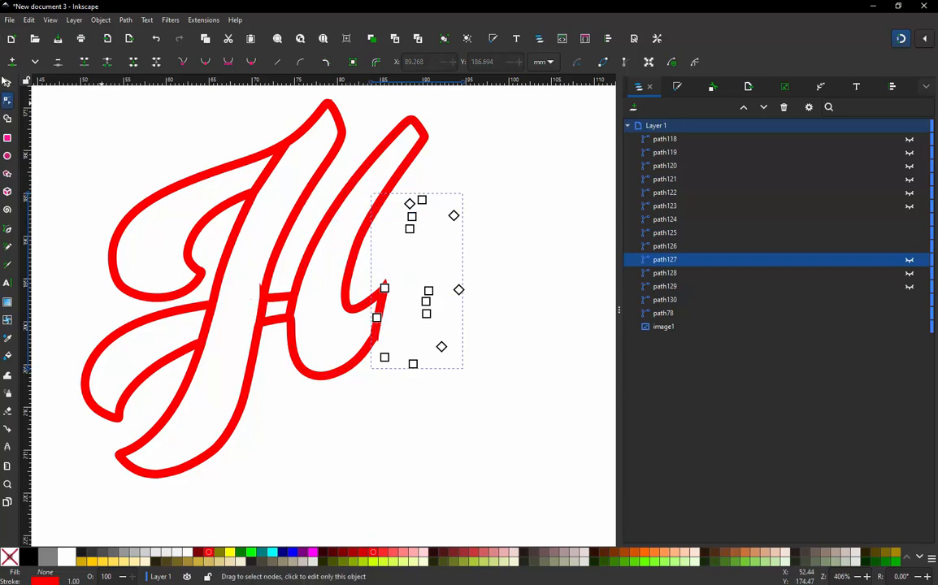
click(7, 83)
click(366, 296)
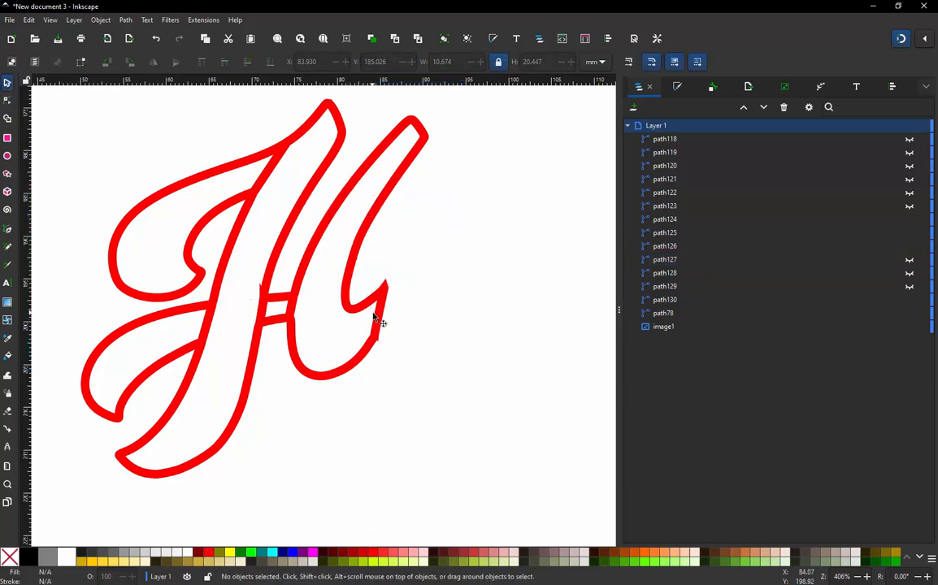
- Open path126 for node editing and delete the short segment closing its lower right side
double_click(383, 324)
click(388, 326)
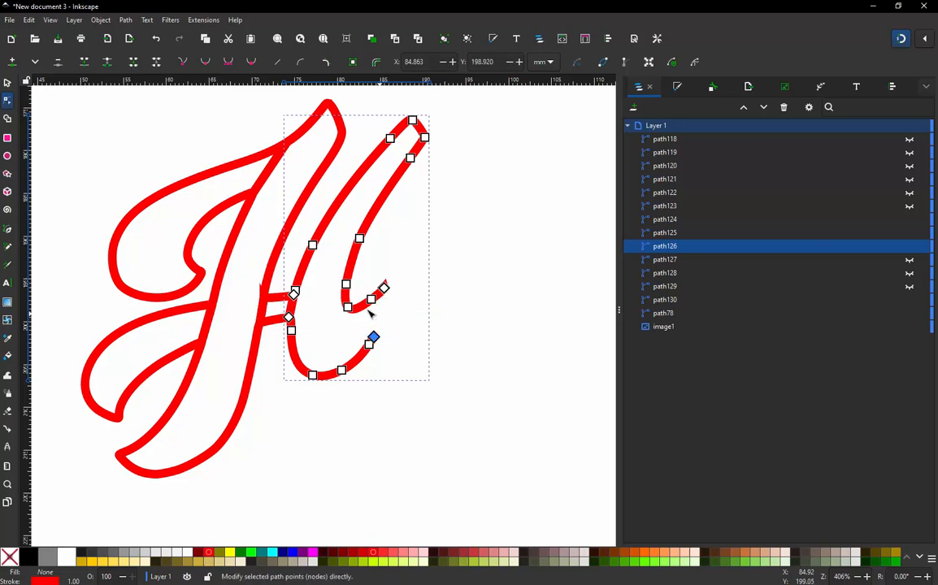
- Try converting the topmost node at path126's upper tip to a corner node
shift+click(390, 138)
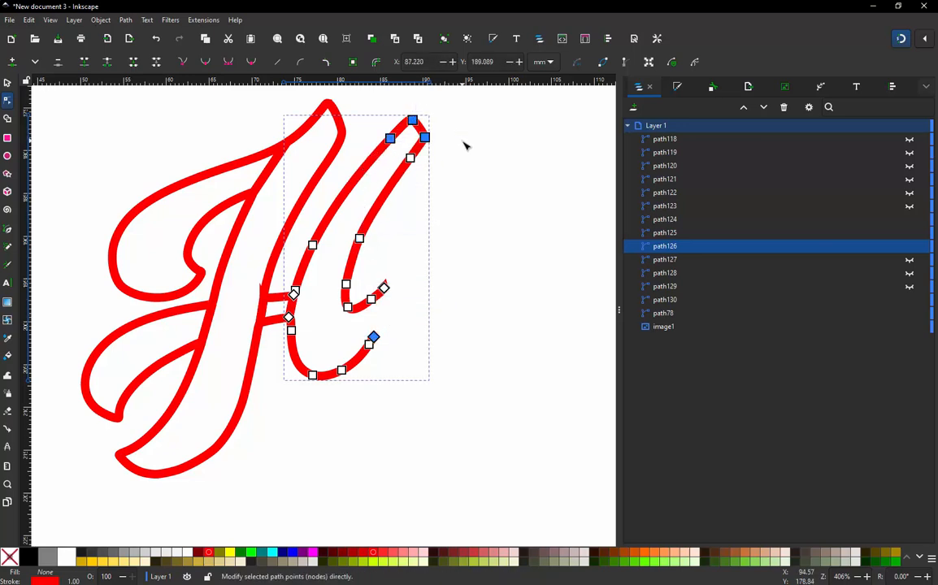
ctrl+scroll(418, 123, up, 2)
ctrl+scroll(417, 122, up, 2)
click(397, 111)
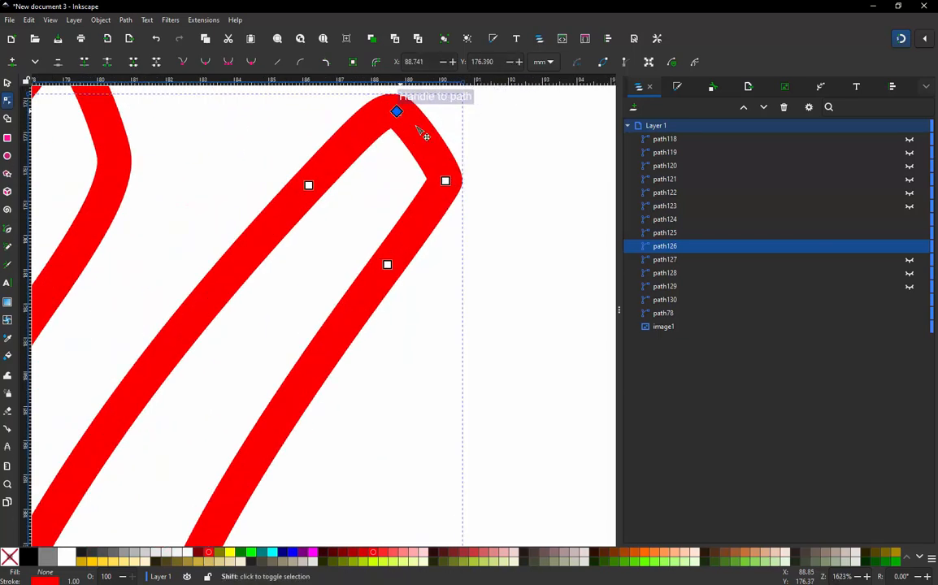
click(484, 135)
ctrl+scroll(408, 206, down, 1)
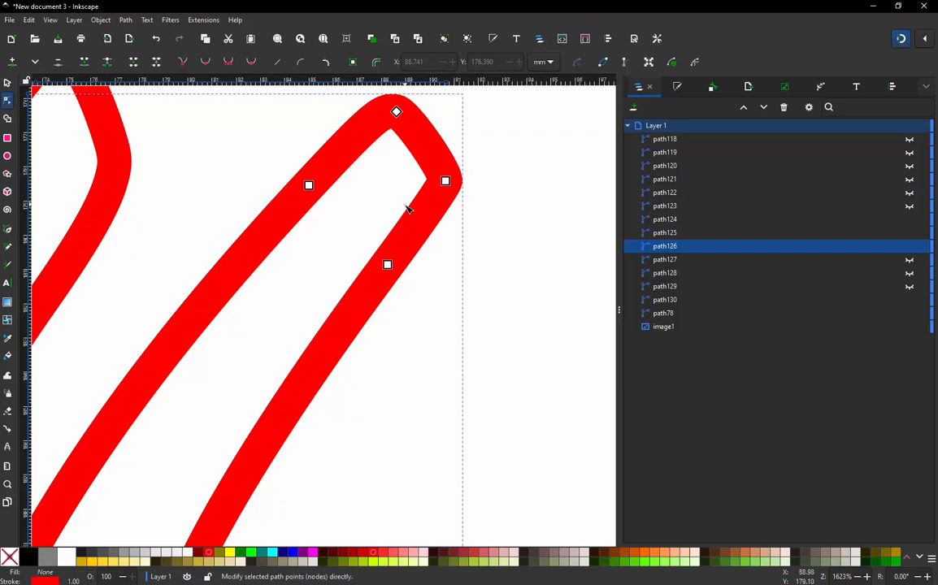
ctrl+scroll(407, 208, down, 1)
click(401, 157)
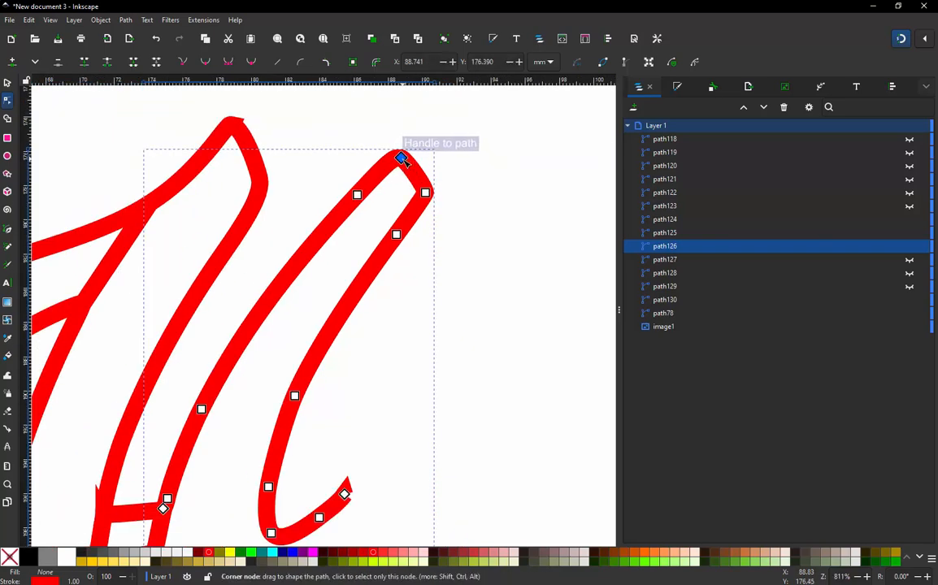
ctrl+scroll(403, 160, up, 1)
click(435, 144)
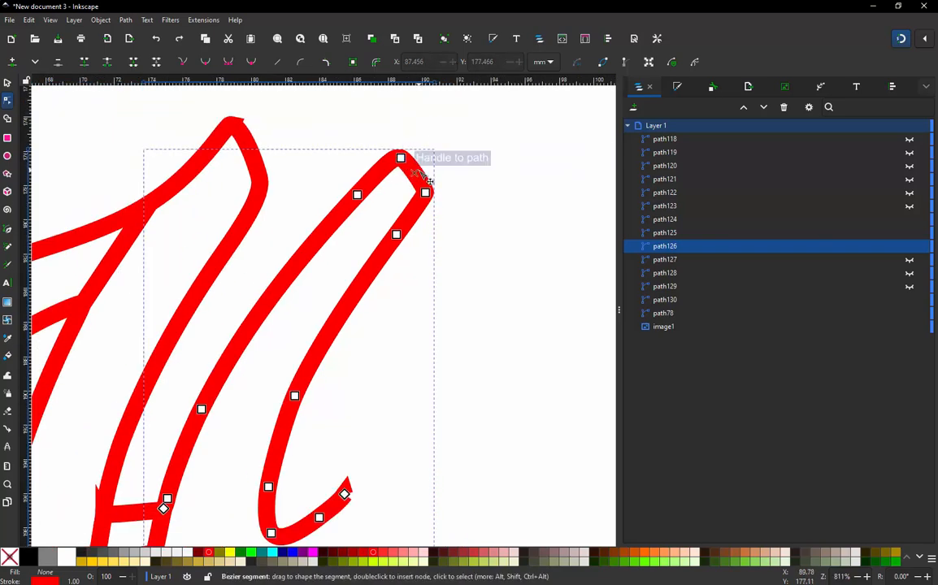
- Delete the short segment between the two nodes at path126's upper tip
double_click(413, 172)
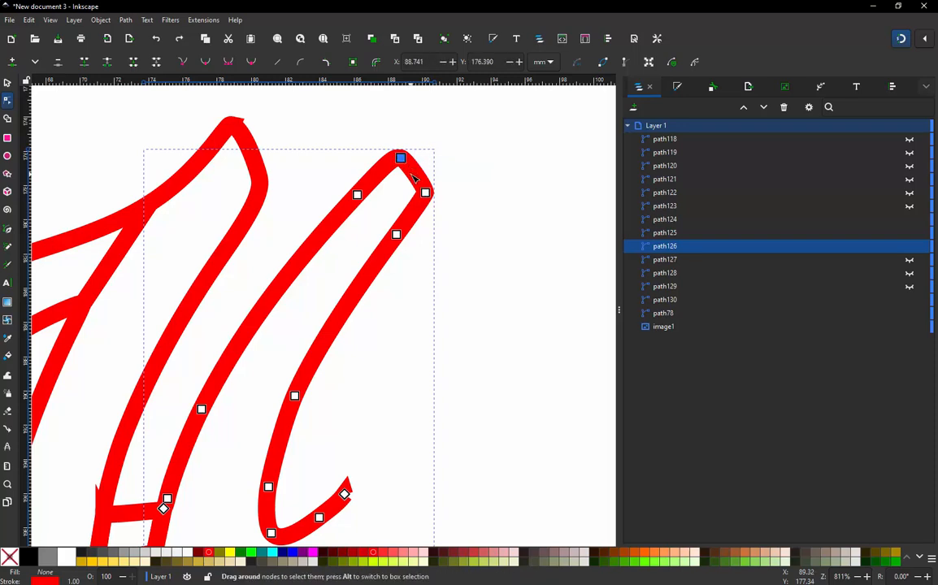
shift+click(425, 192)
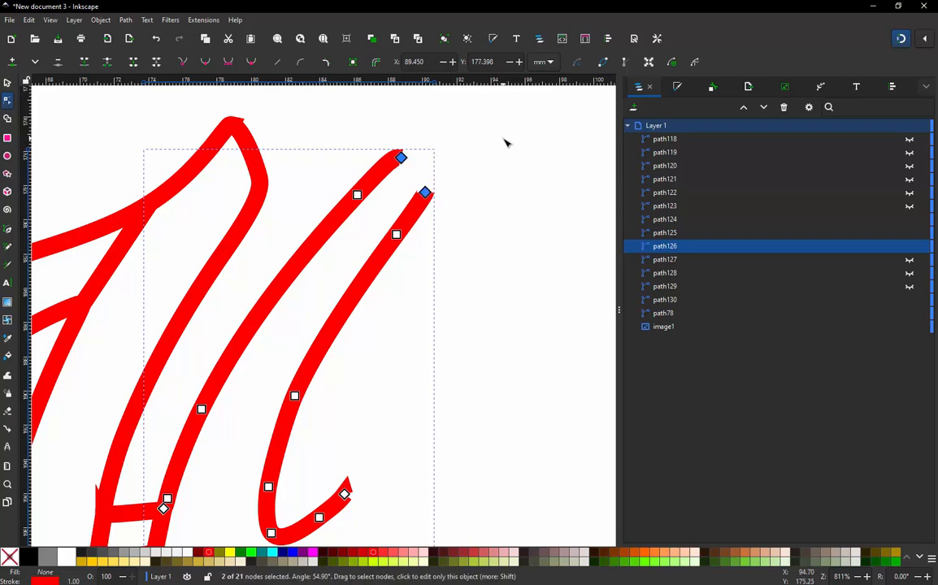
- Delete the four intermediate nodes along path126's two long upper strokes, two on each stroke
scroll(431, 152, down, 3)
scroll(369, 236, up, 2)
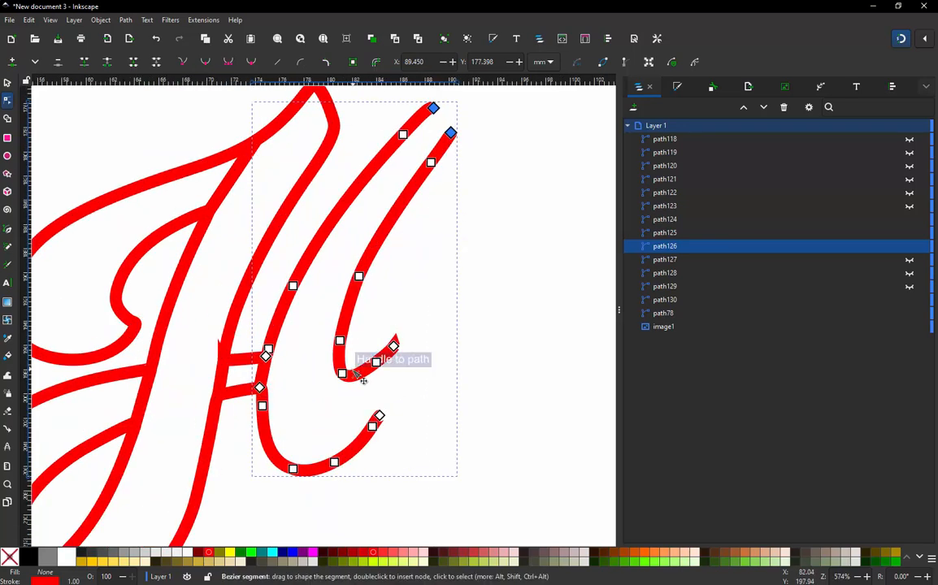
ctrl+alt+click(403, 135)
ctrl+alt+click(432, 162)
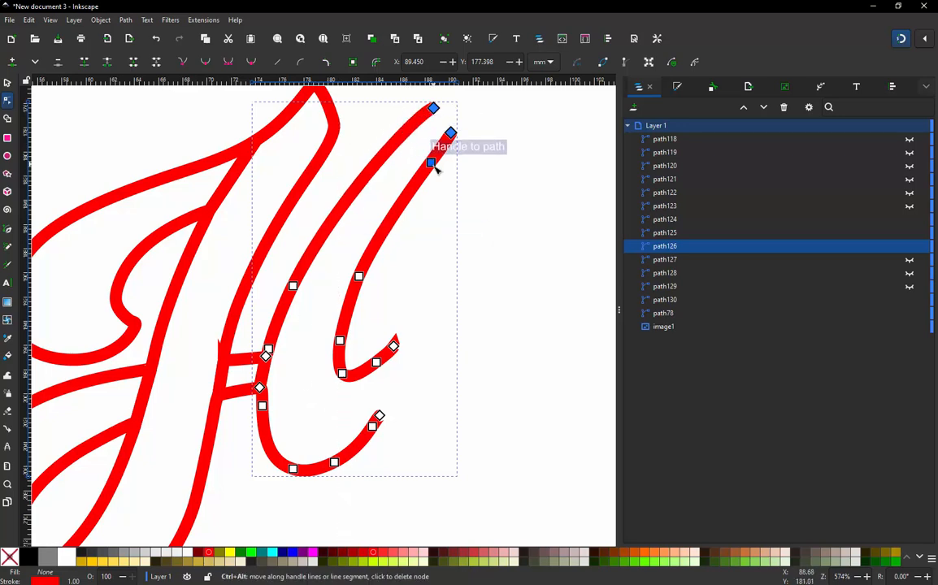
ctrl+alt+click(359, 277)
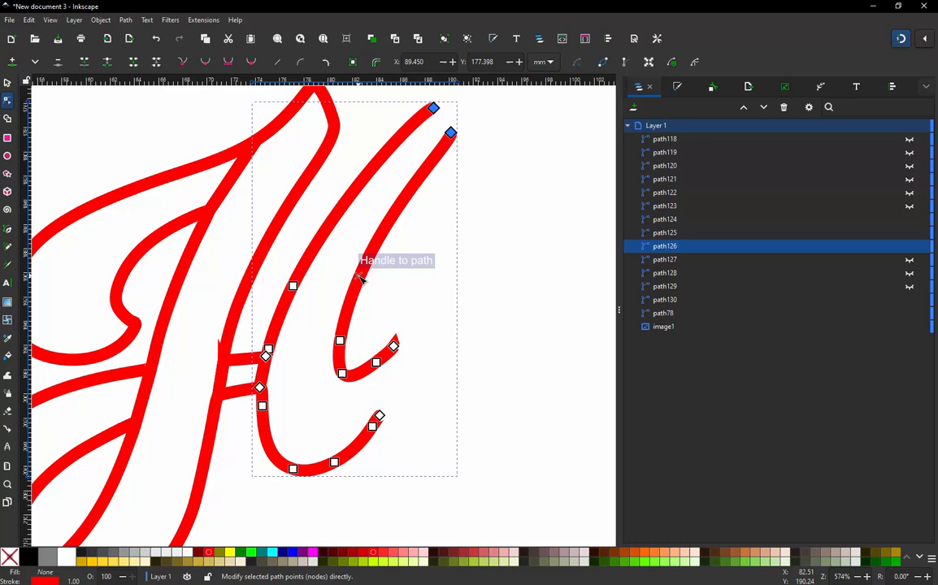
ctrl+alt+click(294, 286)
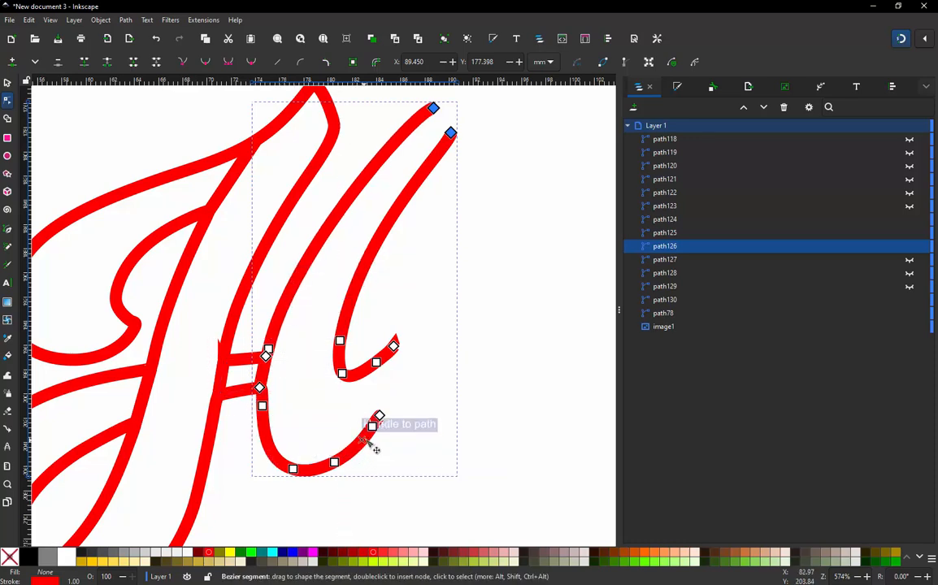
- Delete four surplus nodes along path126's lower outer curve, from near its right end around to the lower crossbar junction
drag(373, 426, 294, 480)
key(ctrl+z)
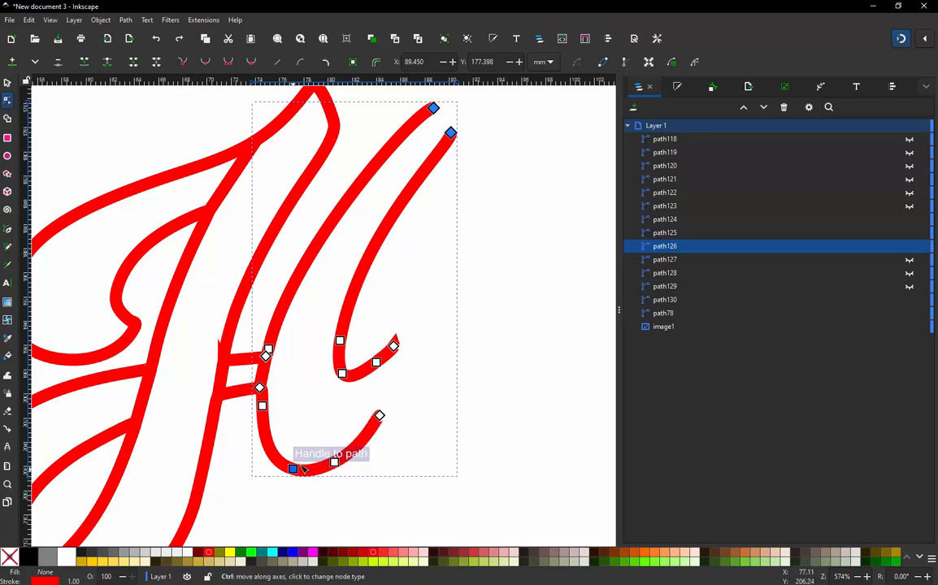
ctrl+alt+click(293, 469)
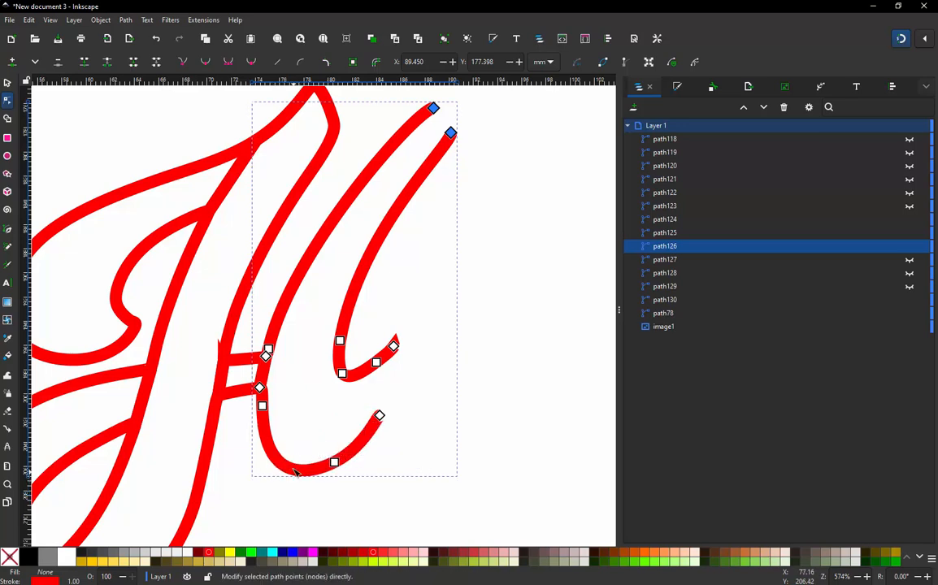
ctrl+alt+click(262, 405)
click(261, 395)
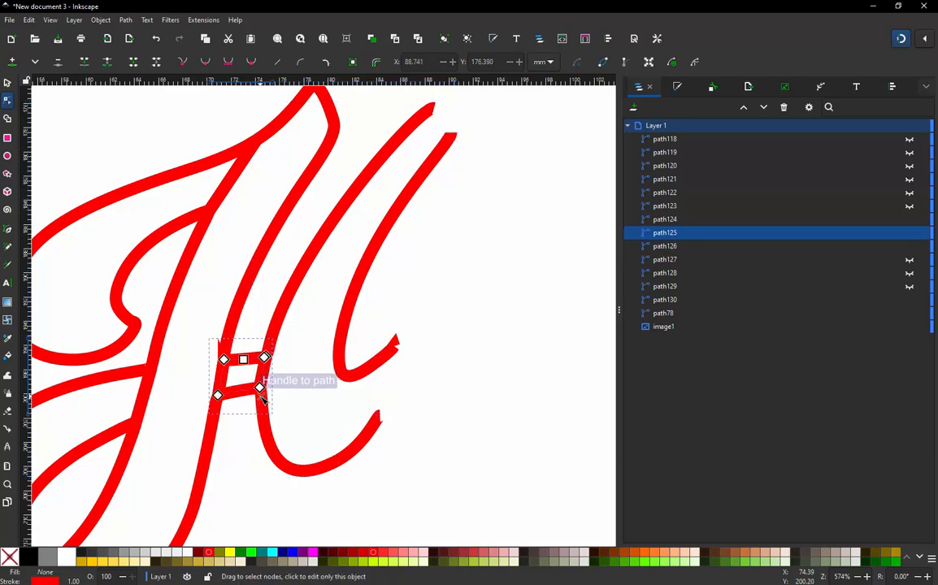
click(261, 393)
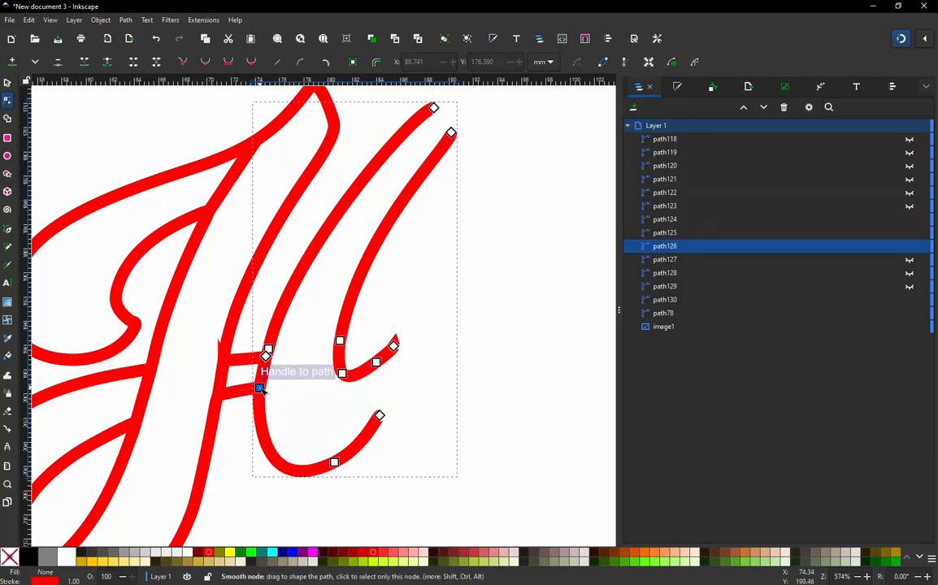
ctrl+alt+click(260, 389)
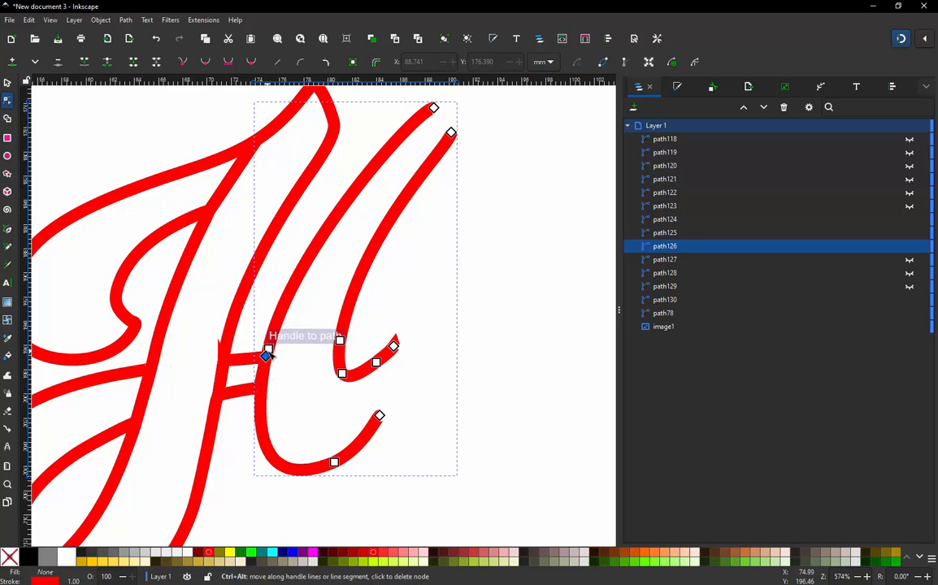
- Remove the two close nodes at path126's upper crossbar junction and insert a replacement node slightly higher on the left stroke
ctrl+alt+click(266, 355)
ctrl+alt+click(269, 352)
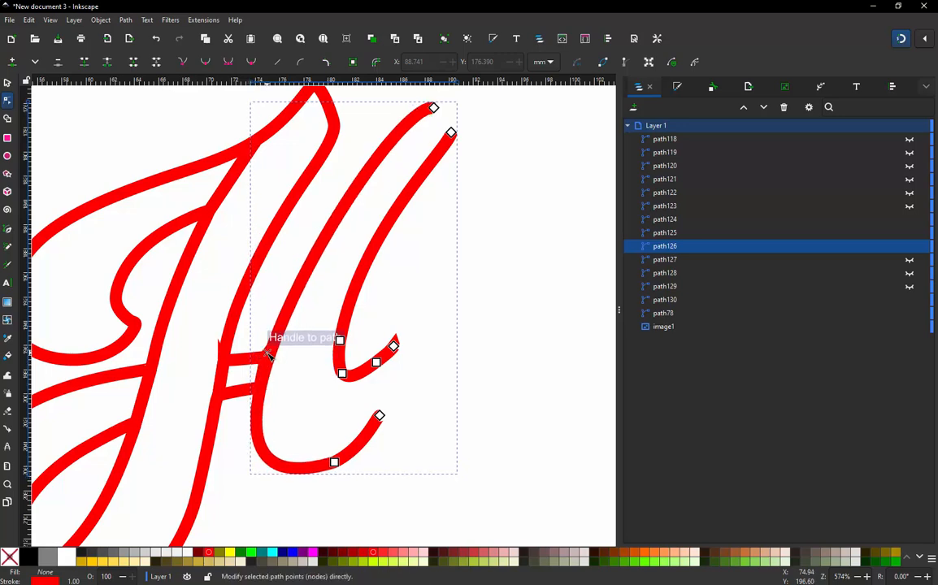
key(ctrl+z)
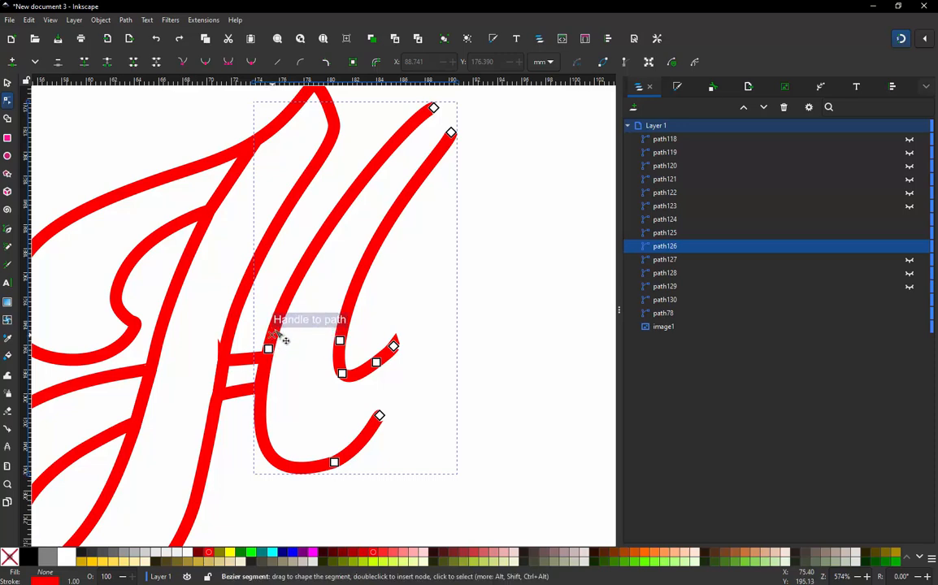
double_click(276, 328)
ctrl+alt+click(270, 350)
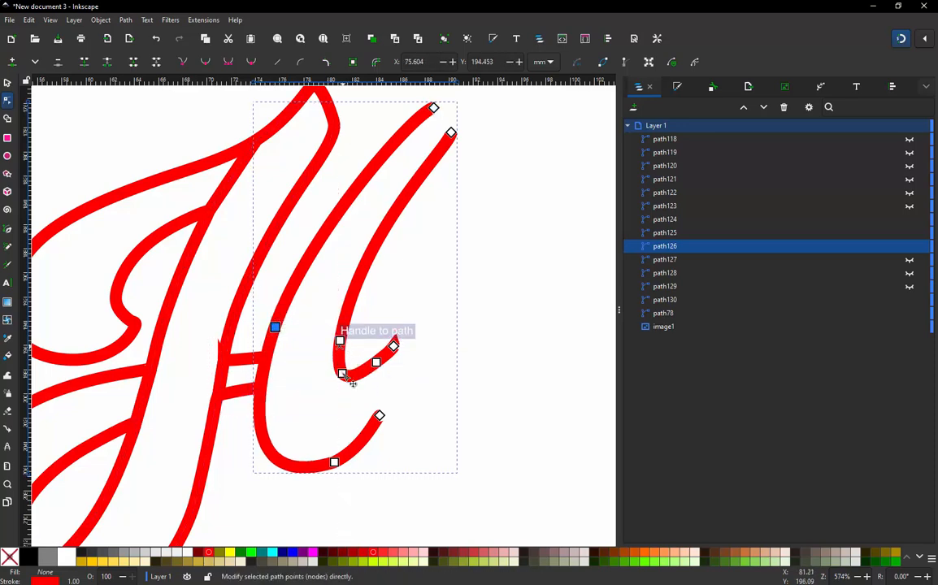
- Delete the node near the inner curve's right end and insert one node on the left side of both path126's inner and outer curves
ctrl+alt+click(375, 362)
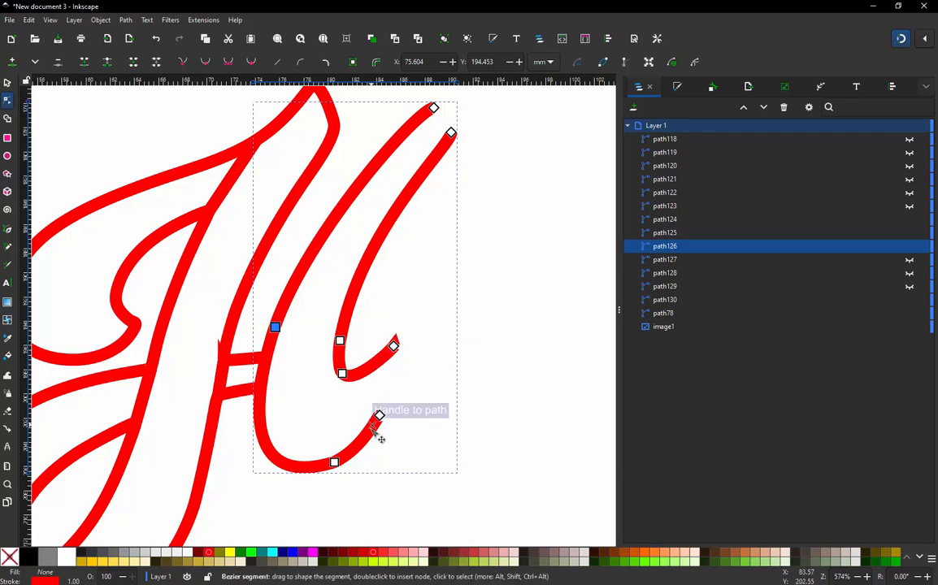
ctrl+alt+click(339, 358)
ctrl+alt+click(259, 405)
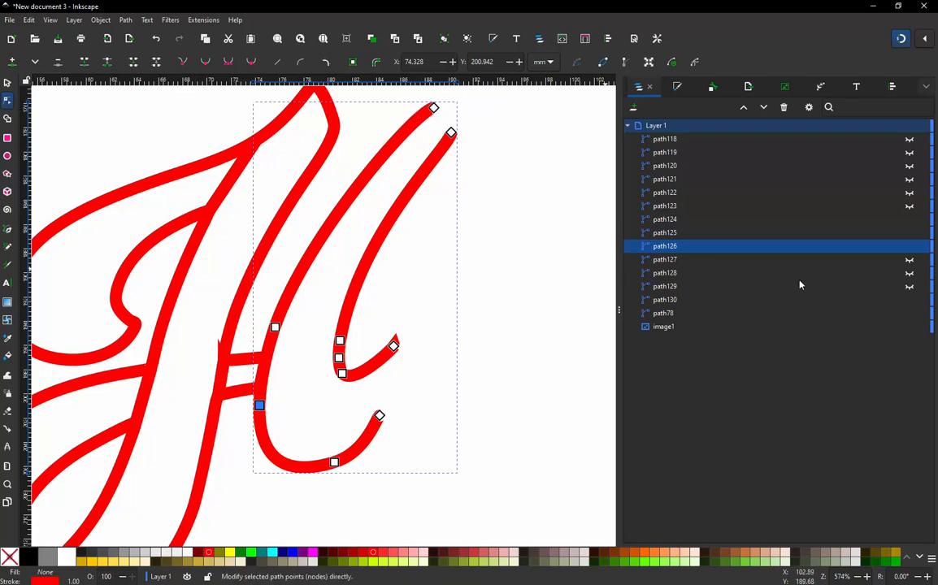
- Hide path126 and open the small crossbar shape, path125, for node editing
click(910, 247)
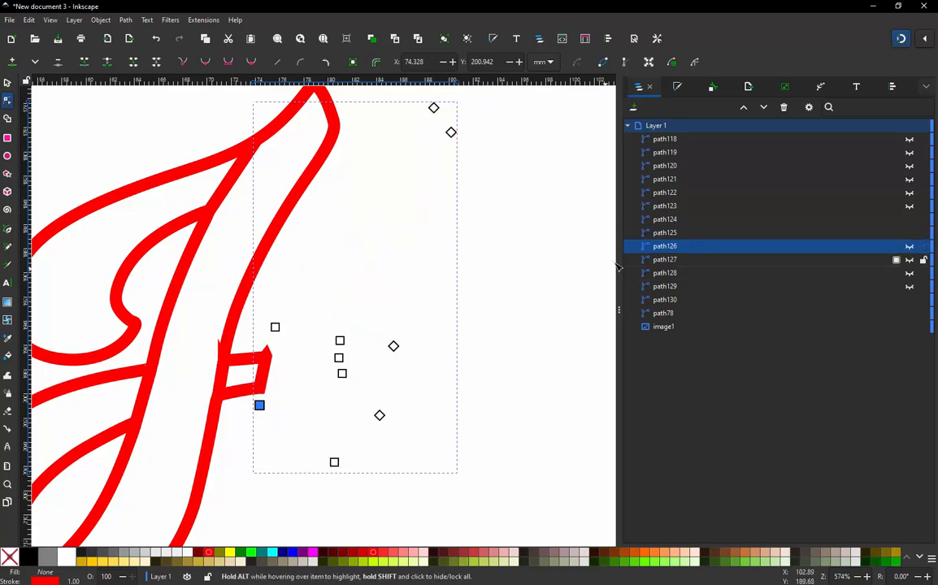
scroll(505, 303, down, 2)
scroll(390, 341, up, 2)
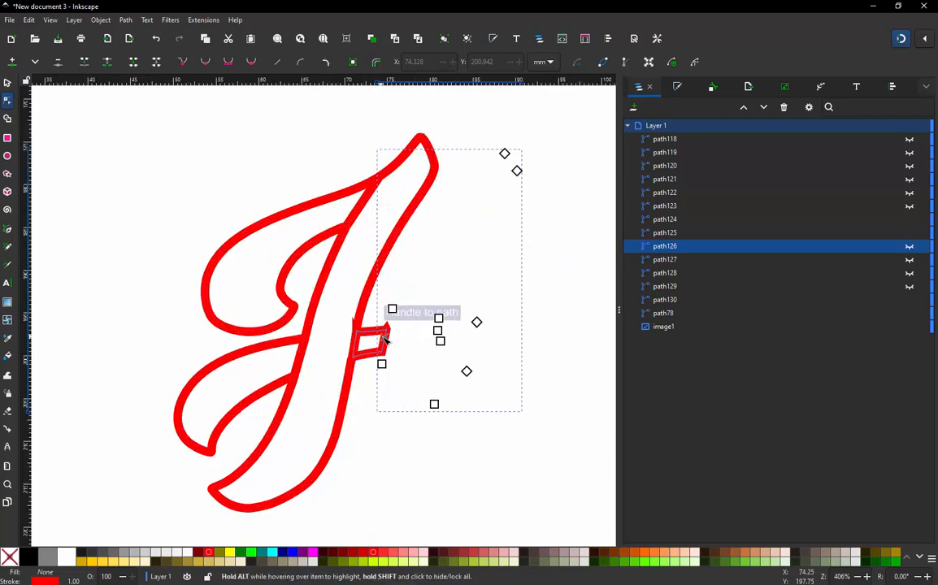
click(394, 345)
scroll(389, 346, up, 3)
click(313, 413)
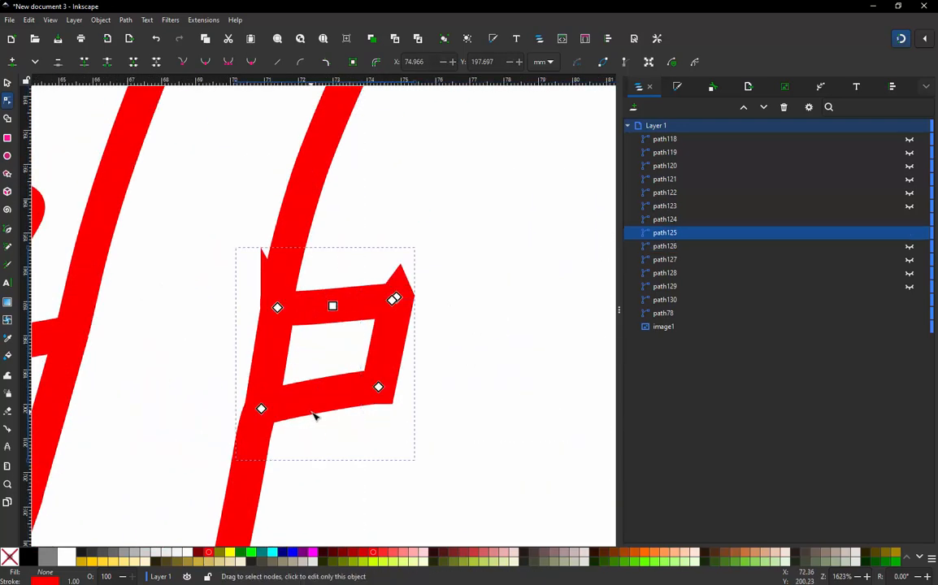
double_click(388, 342)
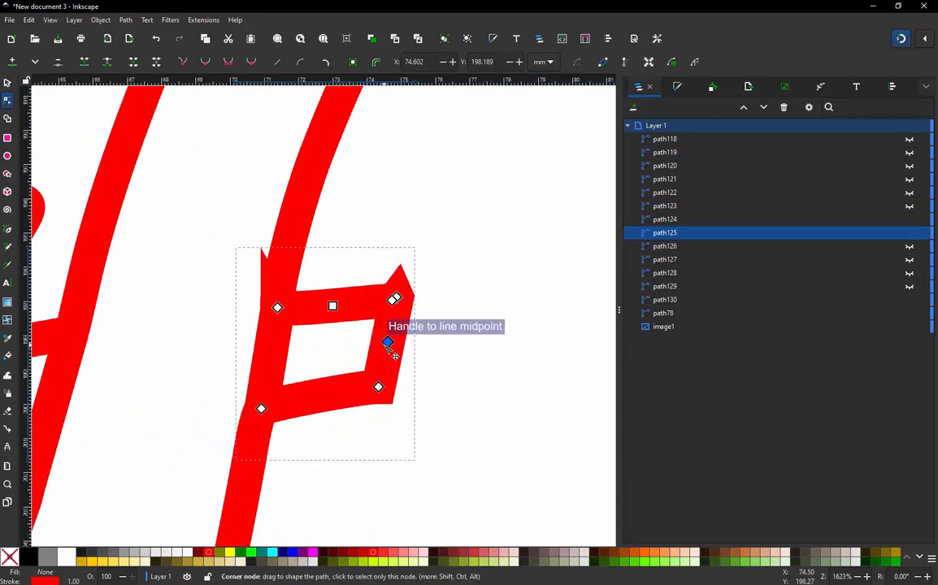
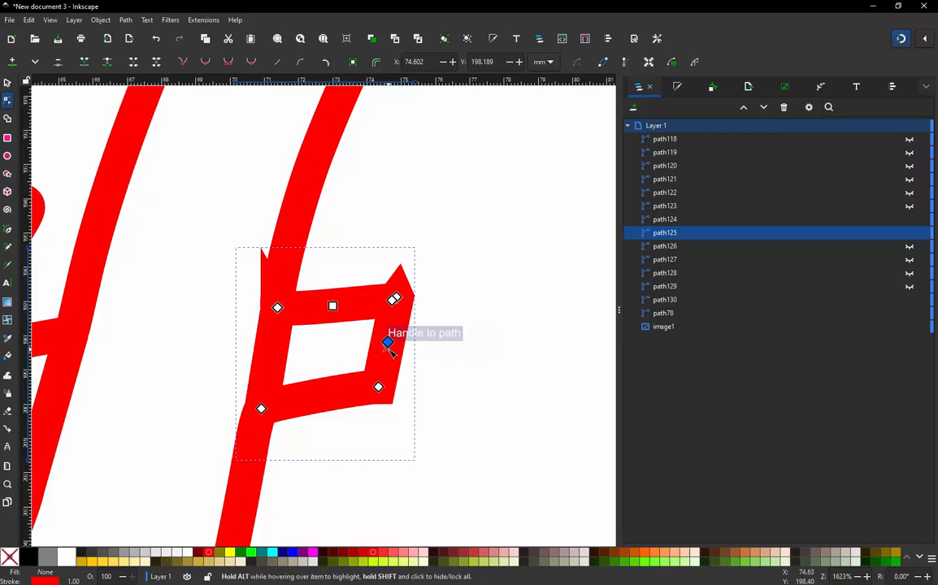
key(shift+Down)
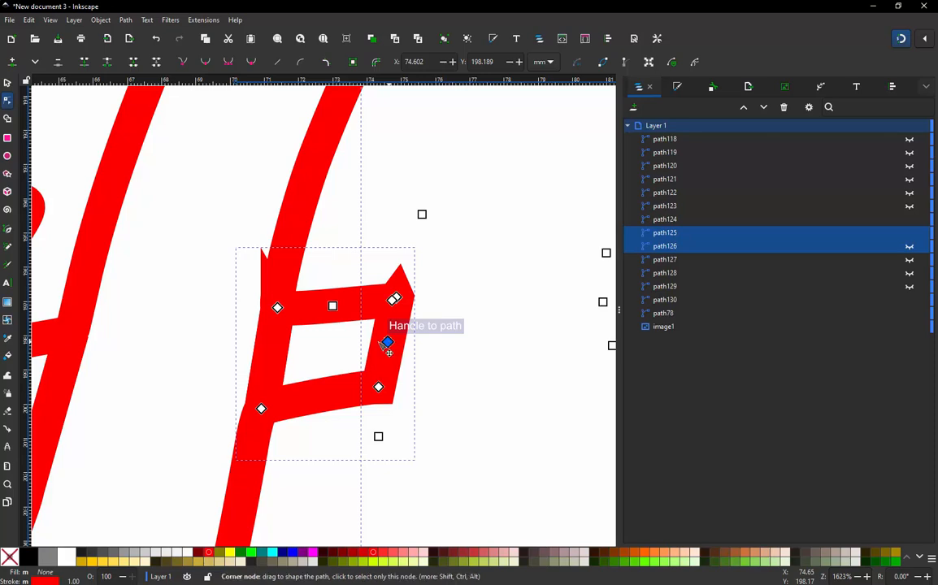
click(359, 367)
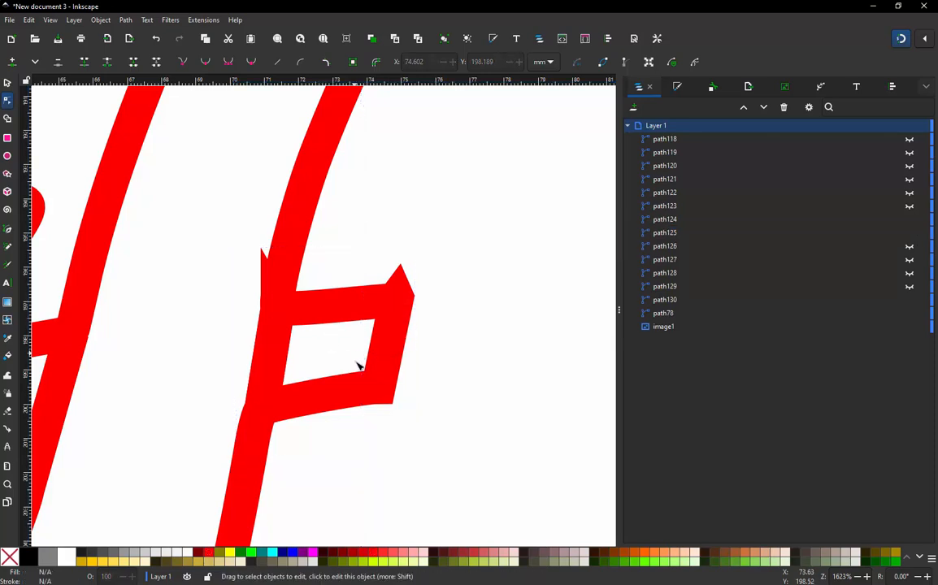
click(400, 340)
click(389, 342)
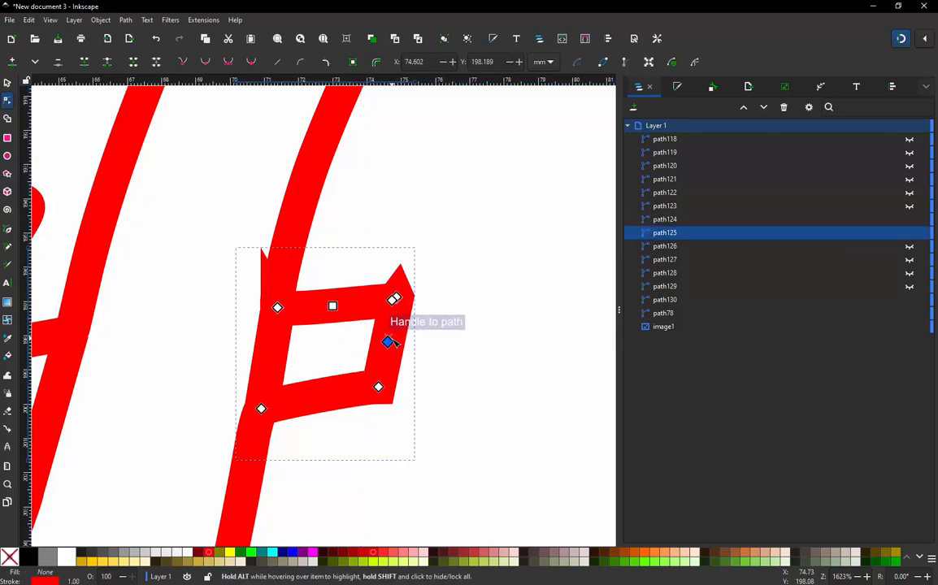
key(Delete)
- Delete the segment closing path125's right side and the leftover node at its upper right corner
click(394, 344)
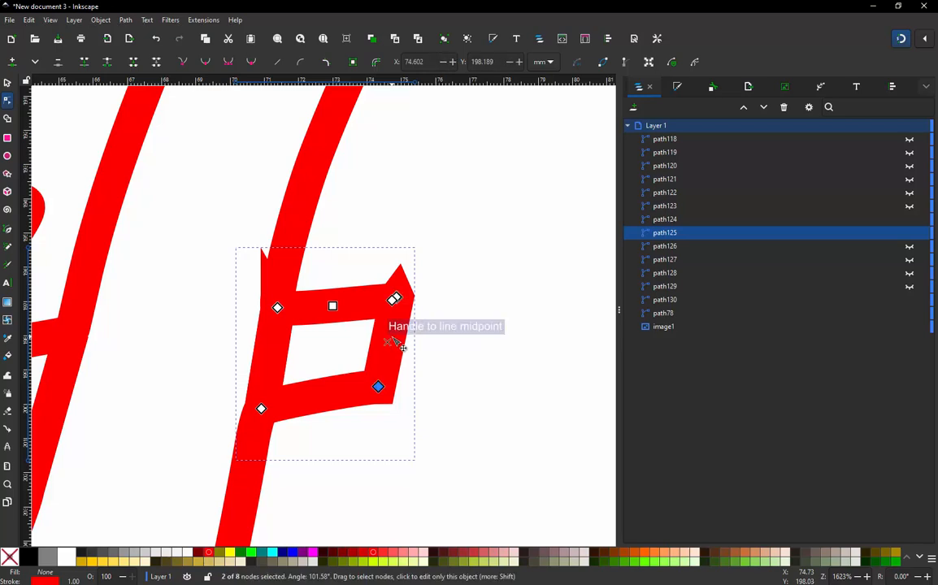
key(alt+Delete)
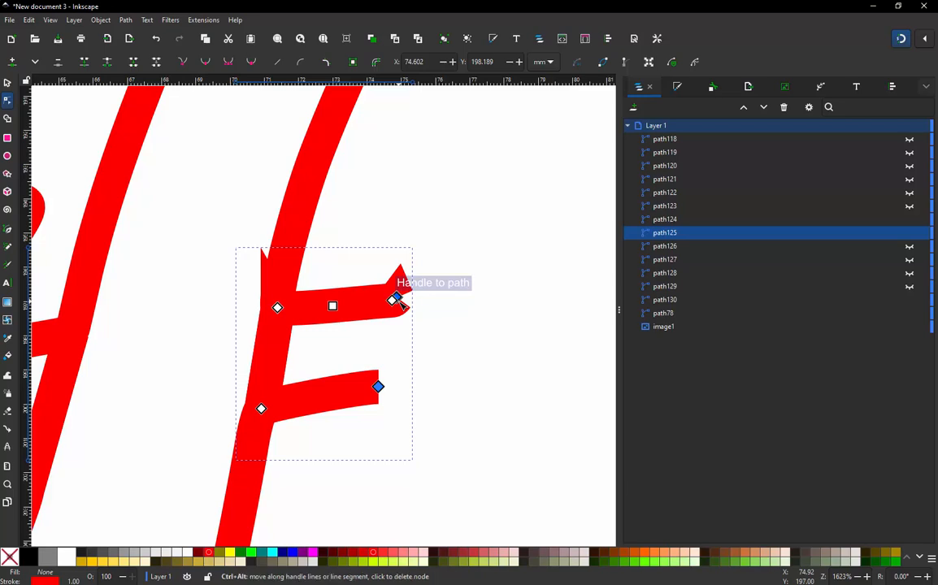
ctrl+alt+click(397, 298)
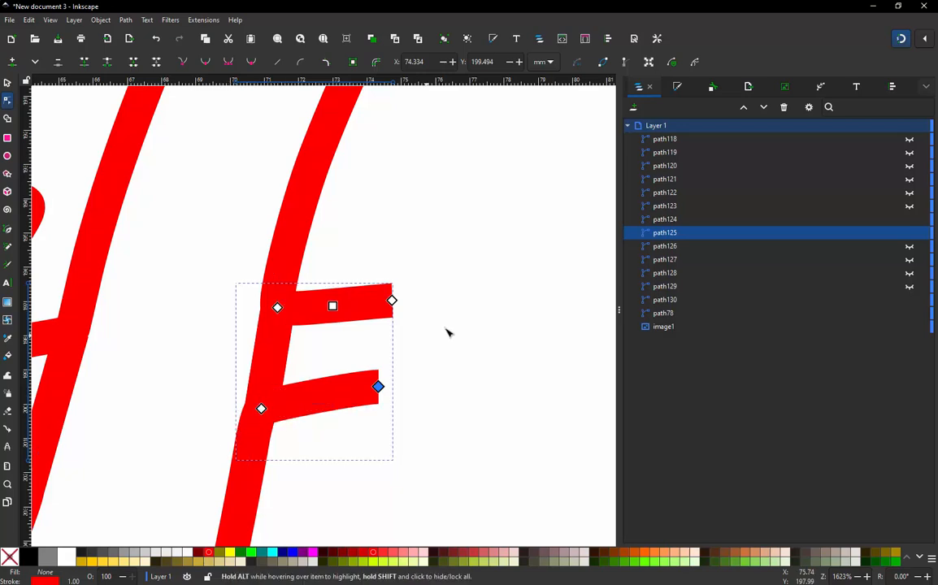
- Switch to the Selector tool, hide path125 and deselect it
scroll(446, 333, down, 2)
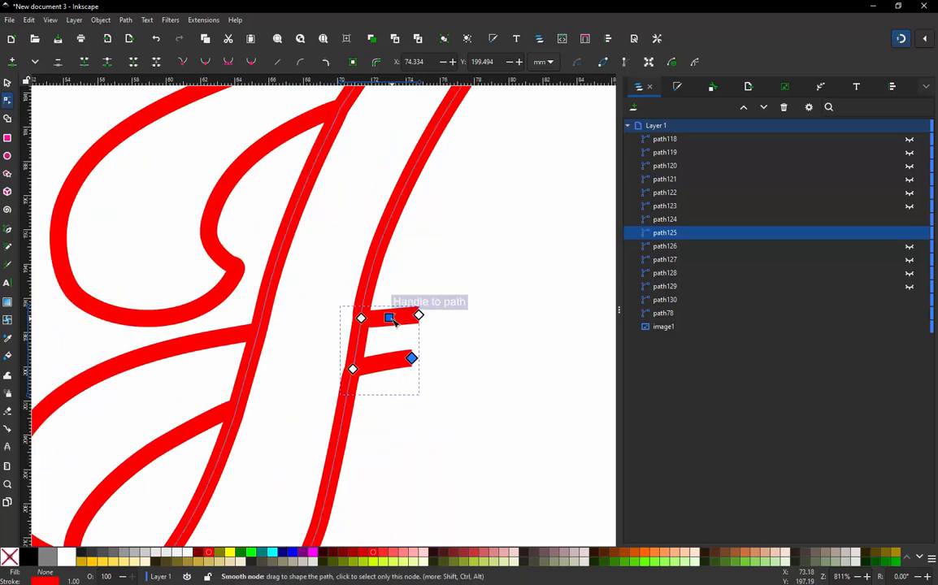
scroll(358, 366, down, 1)
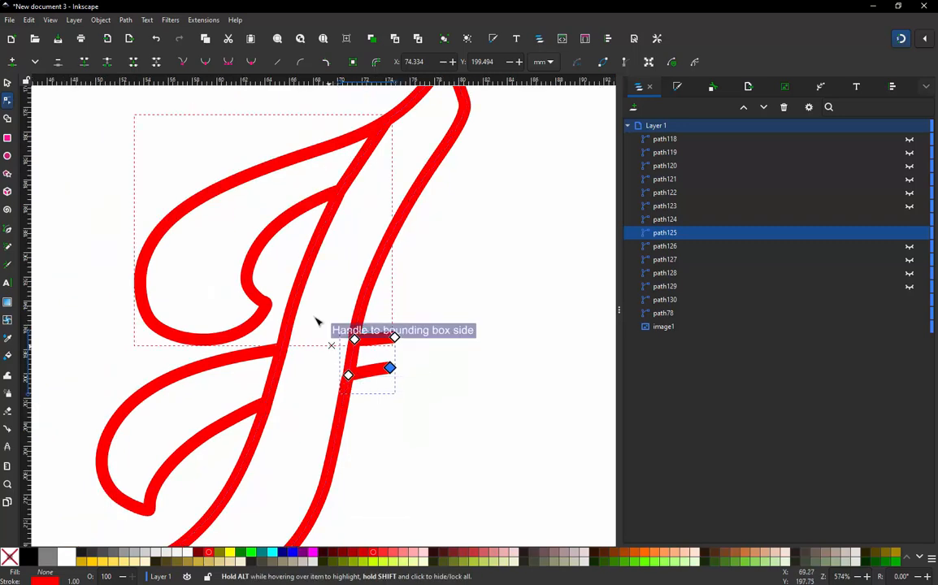
click(8, 82)
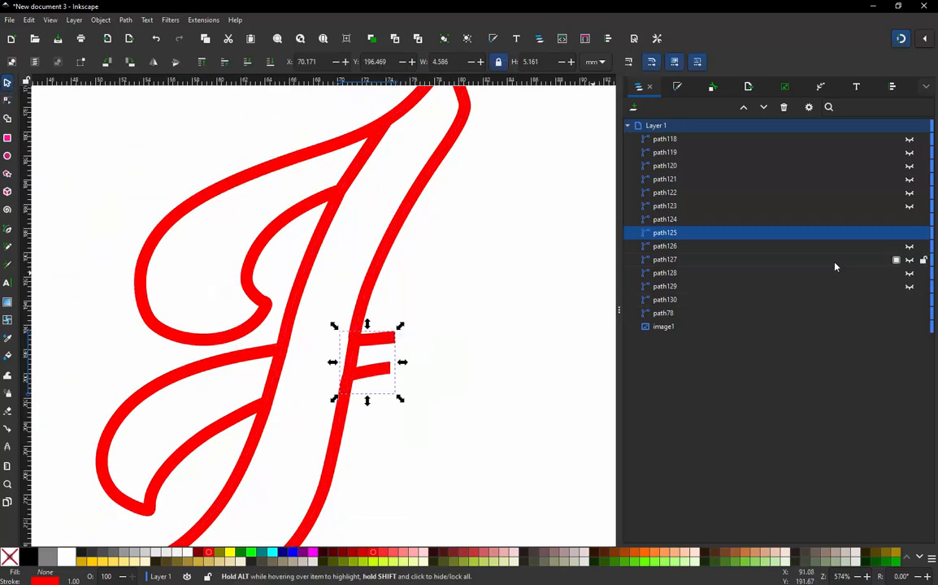
click(911, 234)
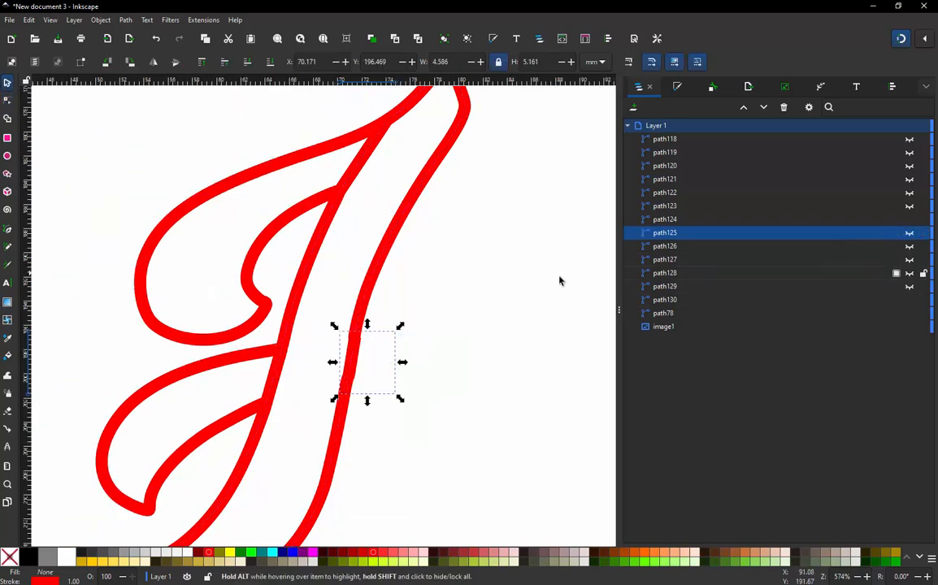
click(467, 326)
- Open path124 for node editing and delete the two nodes on its right edge where the crossbar joined
scroll(467, 326, down, 2)
scroll(410, 345, up, 1)
click(409, 346)
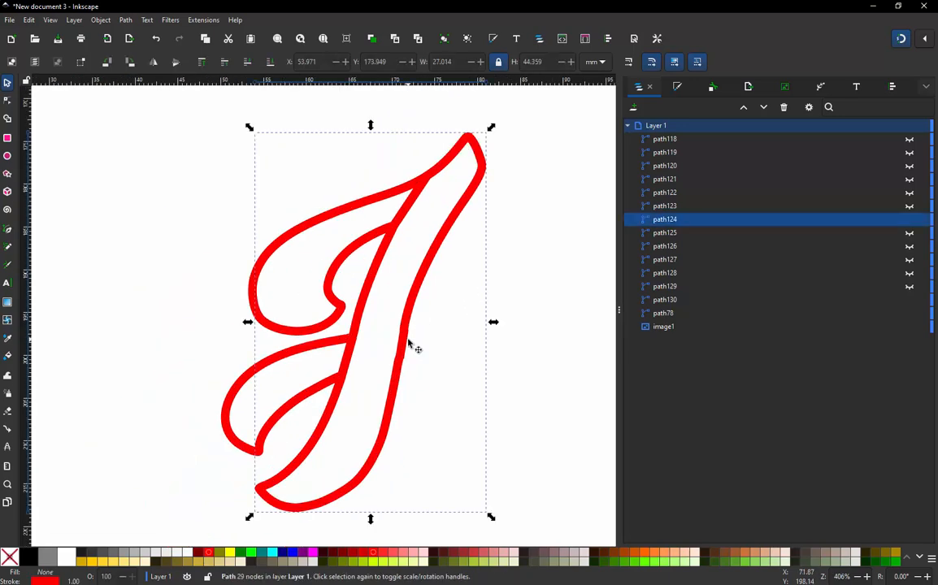
key(n)
ctrl+alt+click(403, 331)
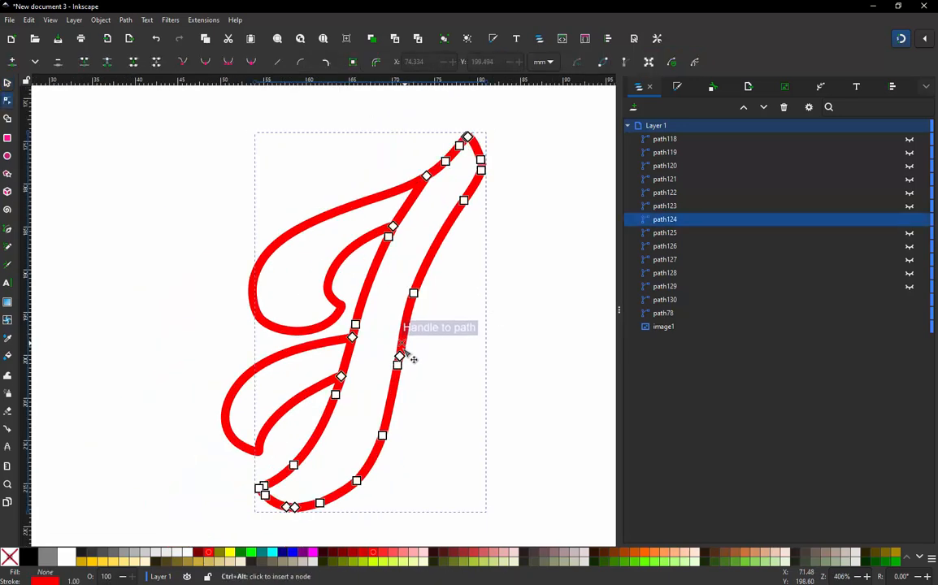
ctrl+alt+click(399, 357)
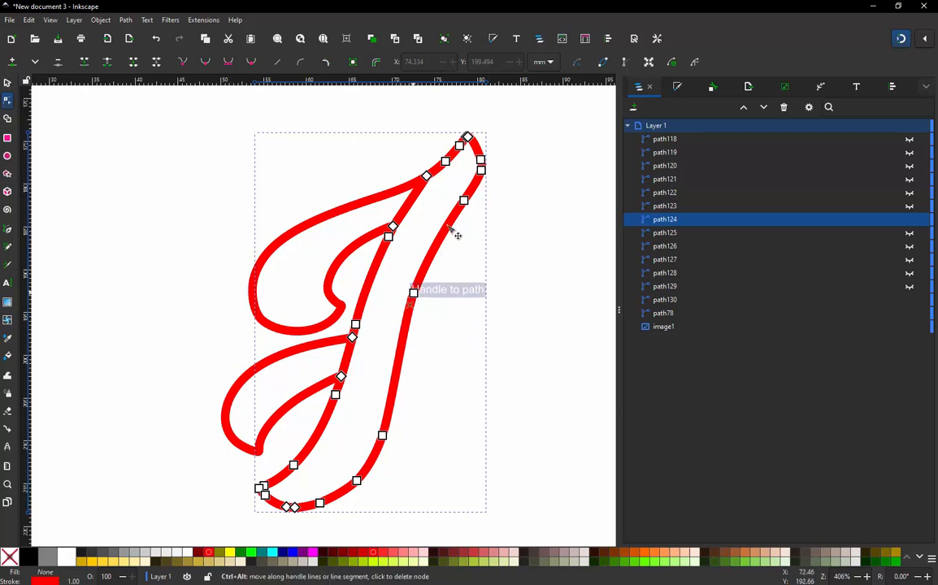
- Delete the upper node at the bend right of path124's tip, undoing a trial removal of the lower one
scroll(486, 138, up, 2)
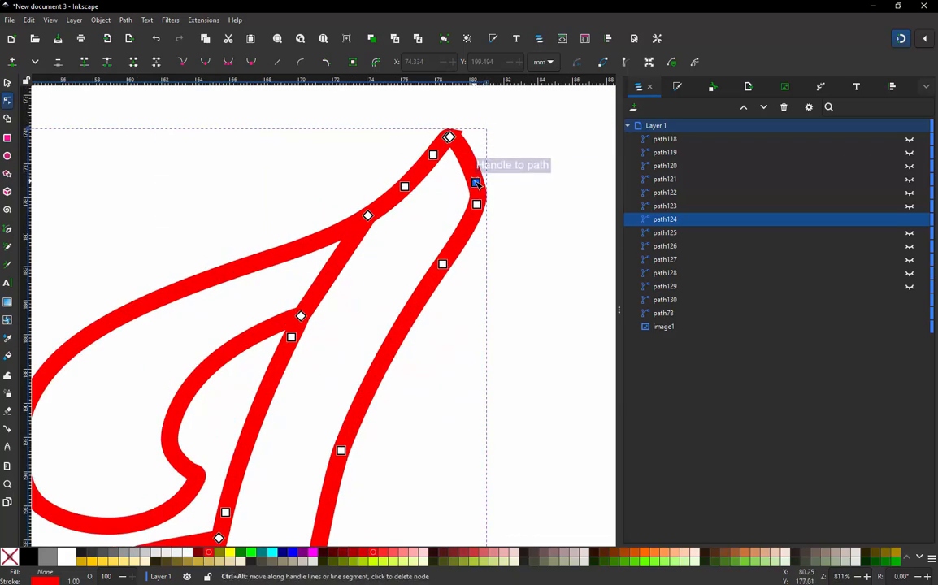
ctrl+alt+click(475, 182)
ctrl+alt+click(477, 204)
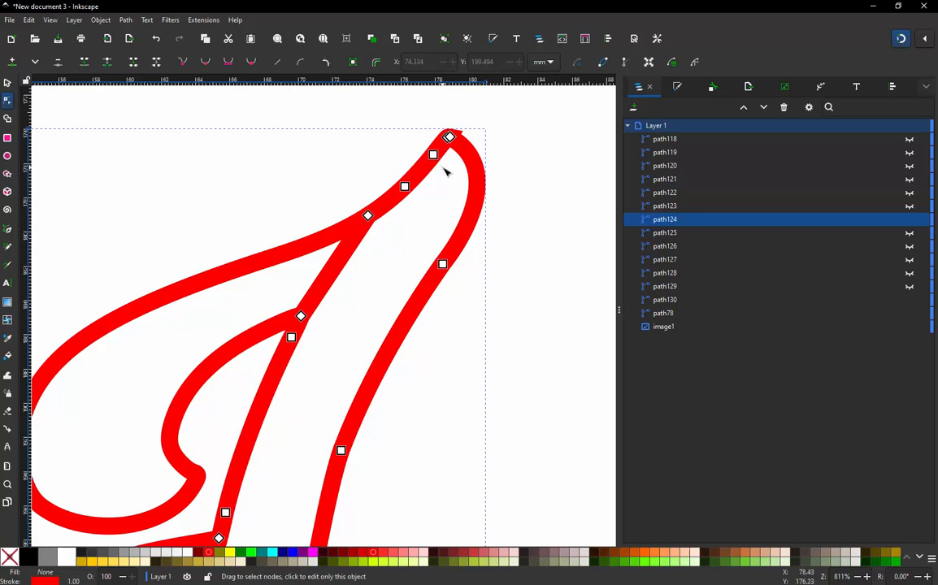
key(ctrl+z)
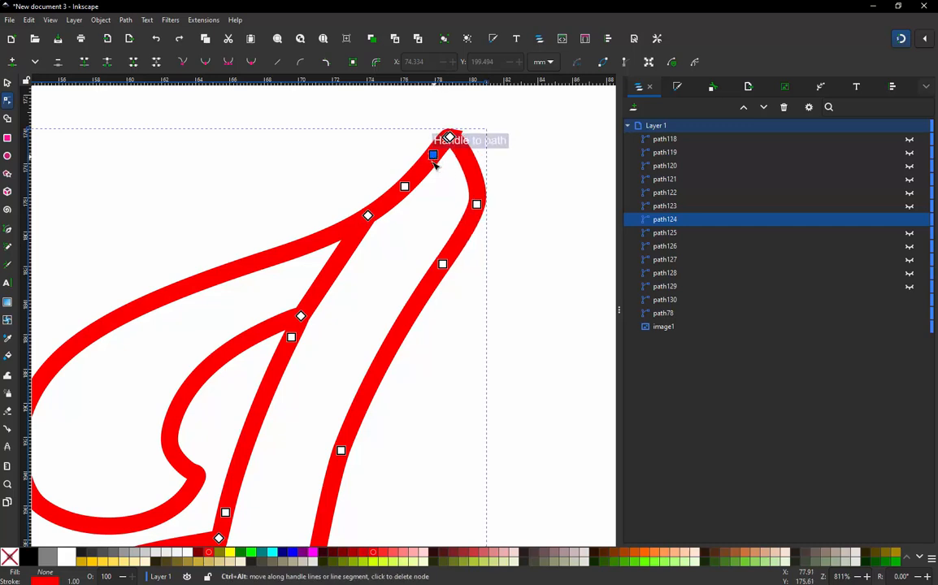
- Delete the three nodes below path124's tip on its left edge, the one below the upper leaf's junction, and the upper right-edge node
ctrl+alt+click(433, 155)
ctrl+alt+click(404, 186)
ctrl+alt+click(368, 215)
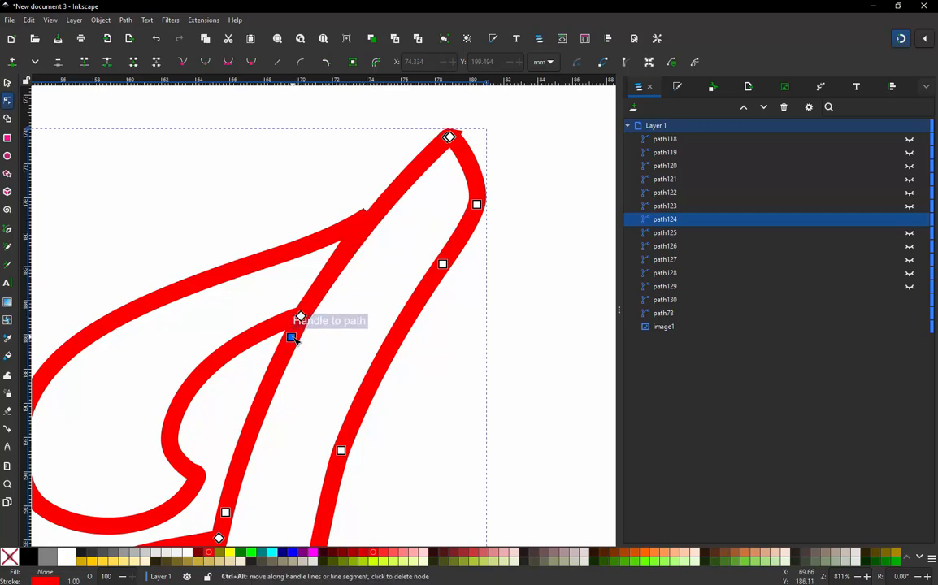
ctrl+alt+click(446, 267)
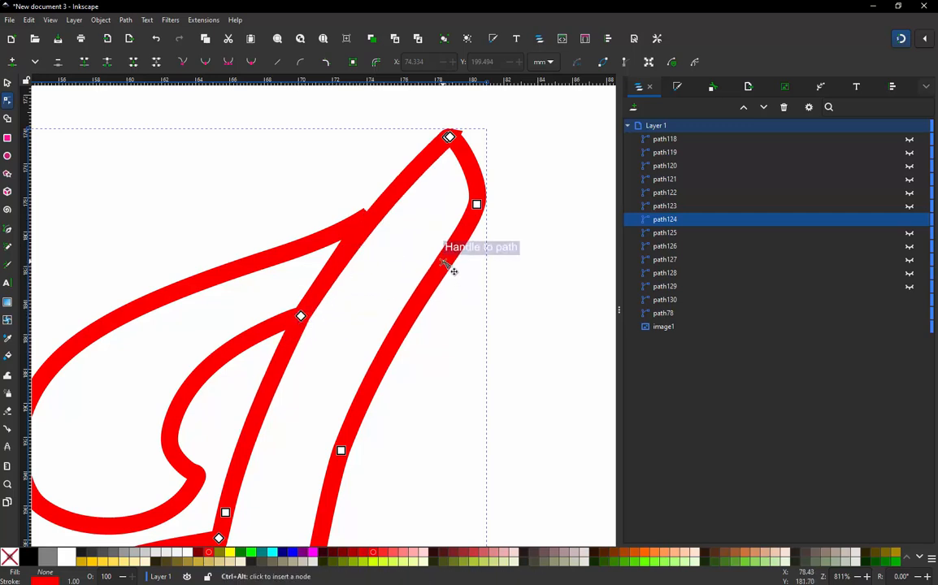
- Delete the three nodes on path124's left edge around the places where the lower leaf joins it
scroll(454, 270, down, 2)
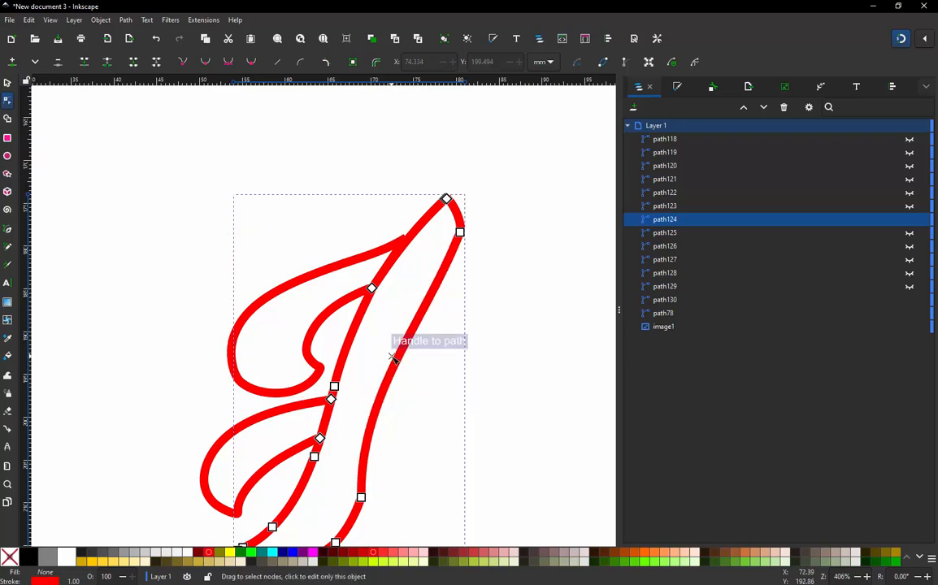
click(332, 398)
scroll(476, 260, down, 2)
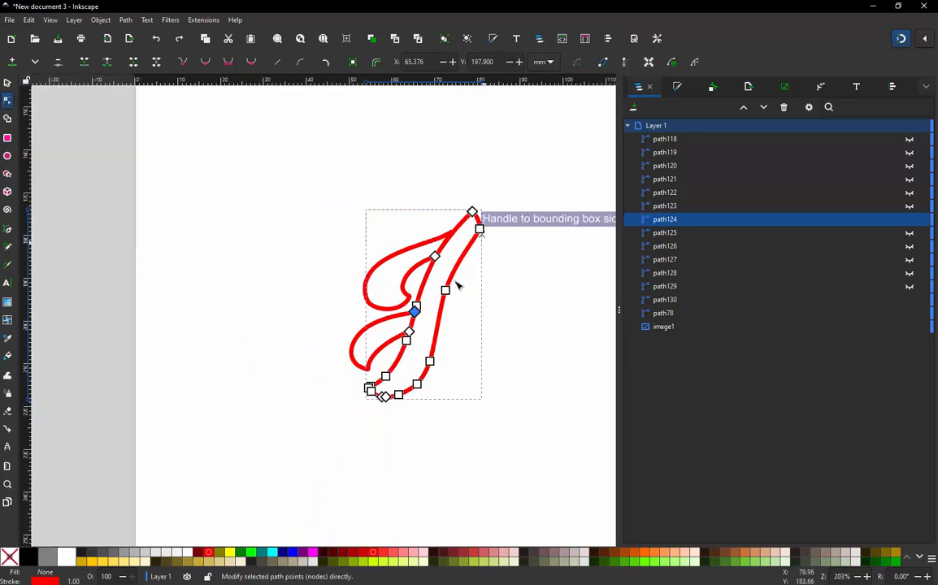
scroll(407, 351, up, 2)
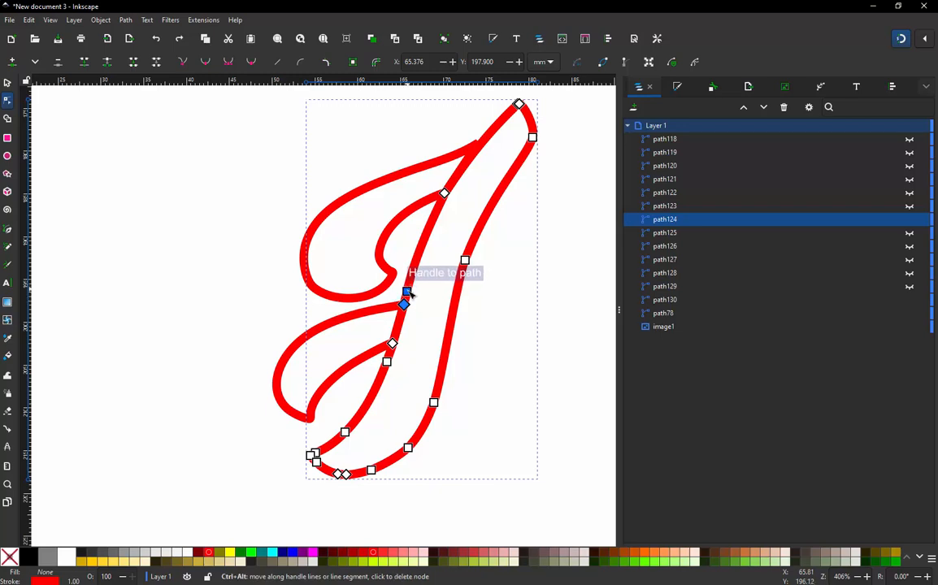
drag(406, 307, 391, 365)
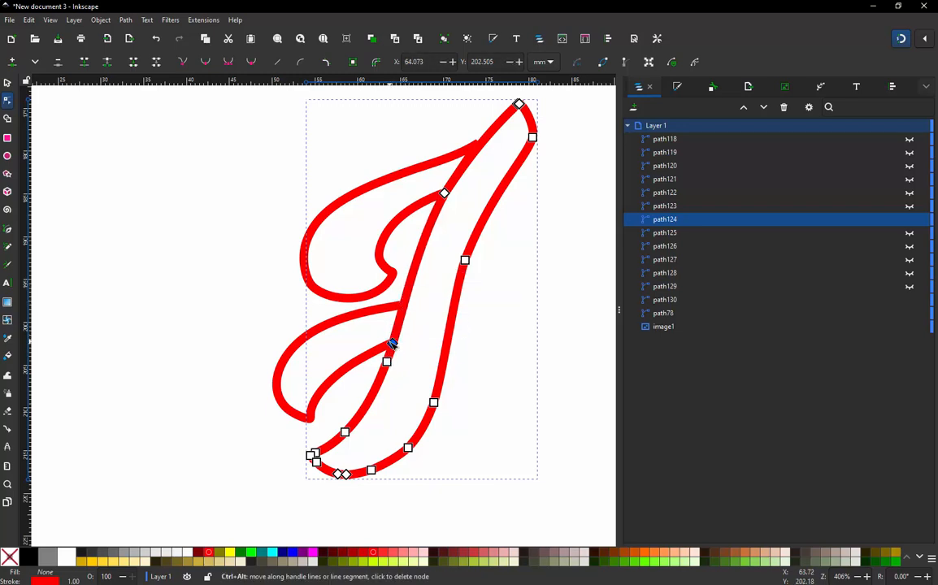
right_click(353, 465)
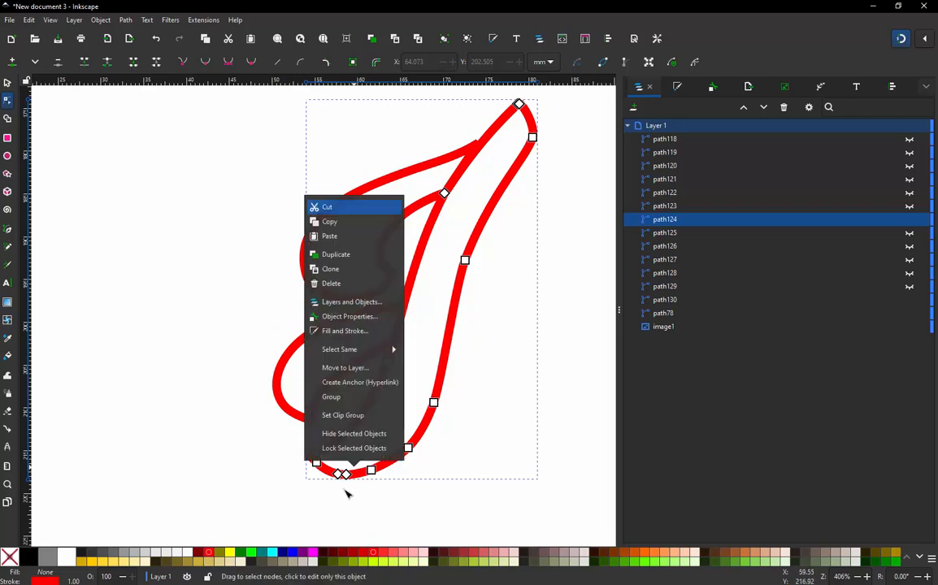
- Delete the two nodes flanking path124's lower-left point and the next node up its left edge
ctrl+scroll(340, 493, up, 5)
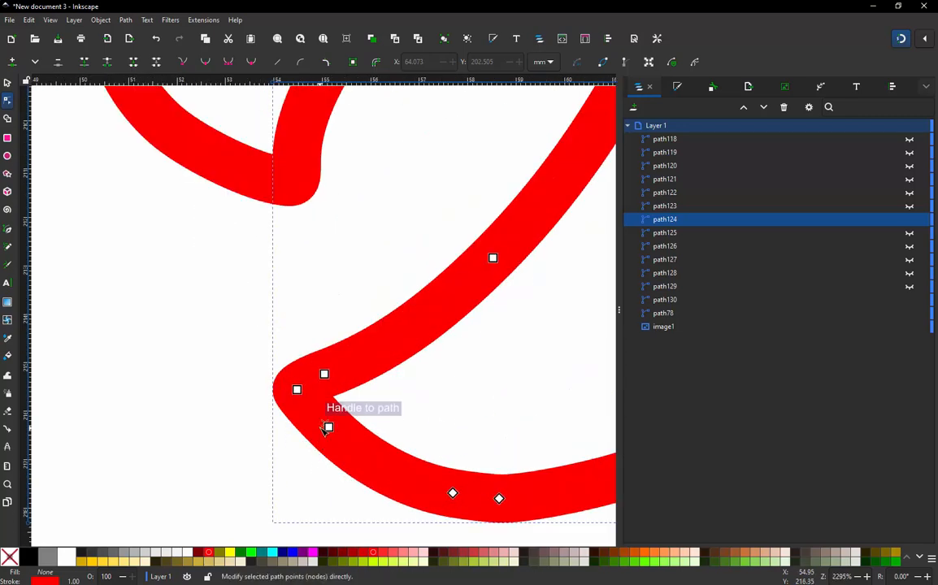
ctrl+alt+click(329, 427)
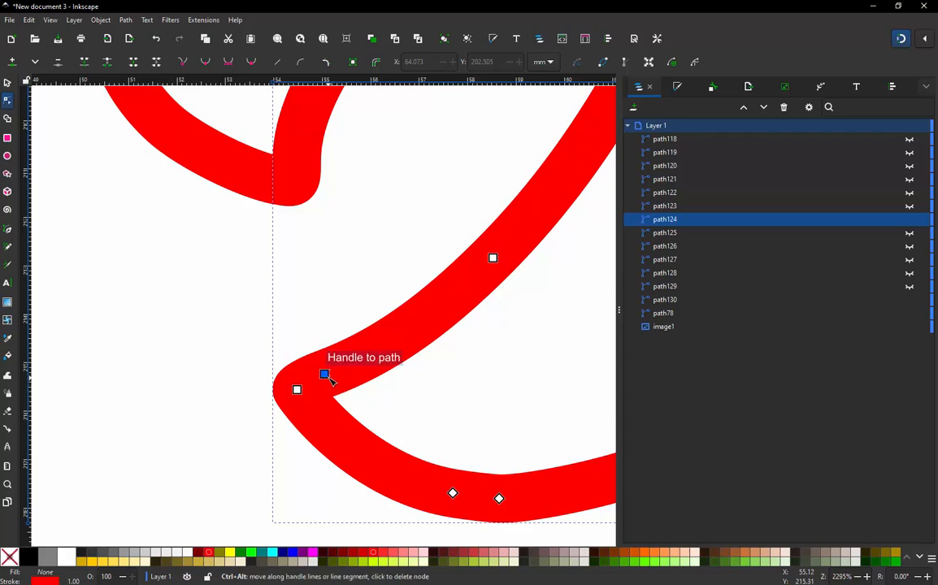
ctrl+alt+click(324, 374)
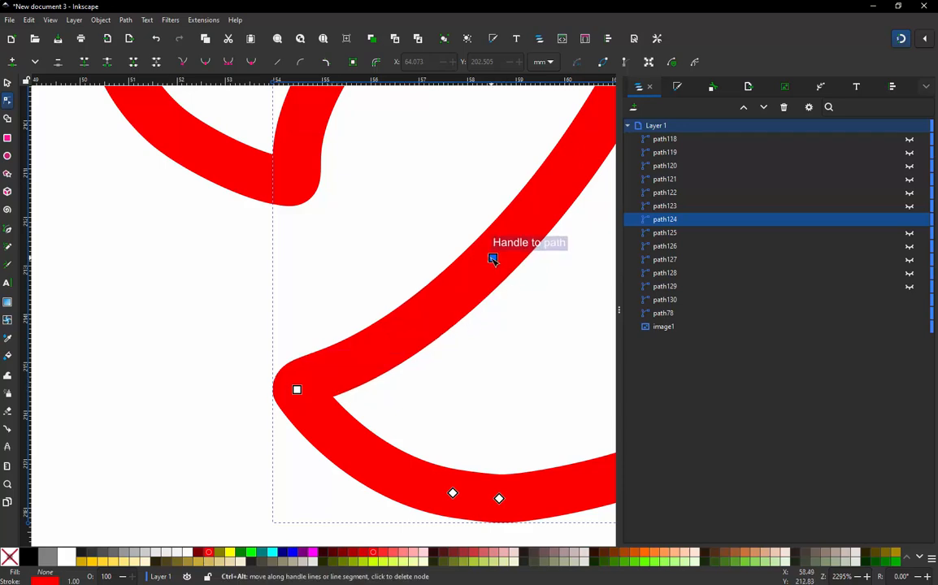
ctrl+scroll(439, 282, down, 2)
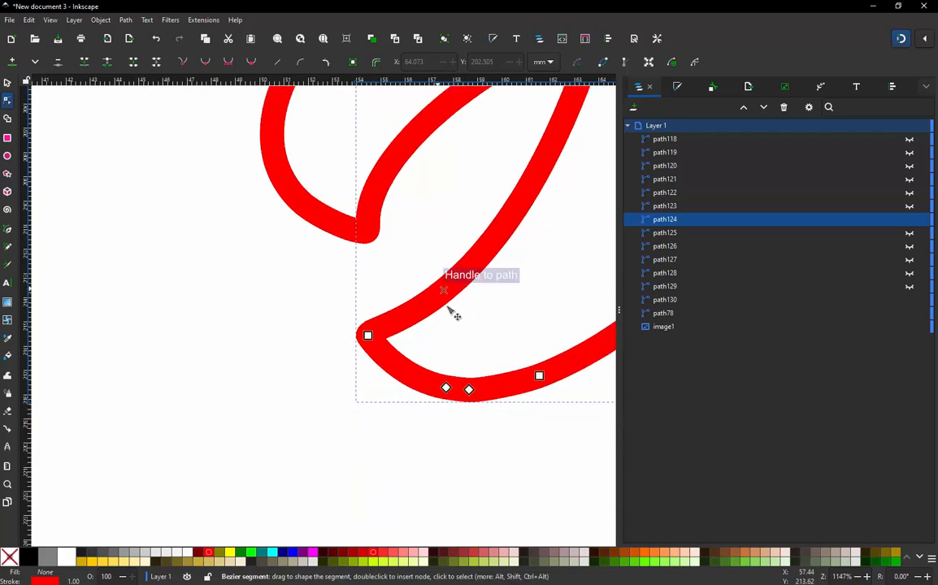
- Delete the two corner nodes and the two smooth nodes along path124's bottom curve
ctrl+alt+click(446, 388)
ctrl+alt+click(469, 389)
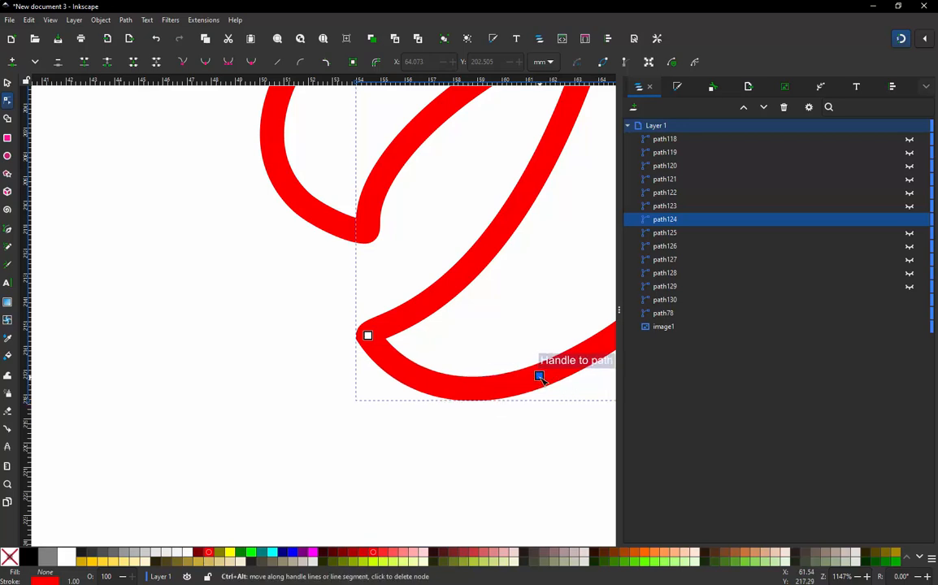
ctrl+scroll(382, 396, down, 2)
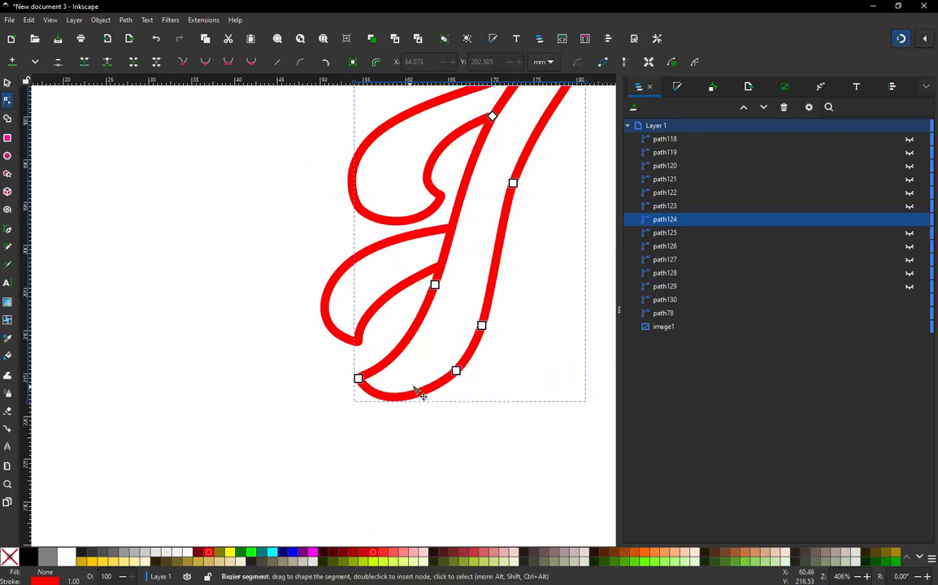
ctrl+alt+click(472, 371)
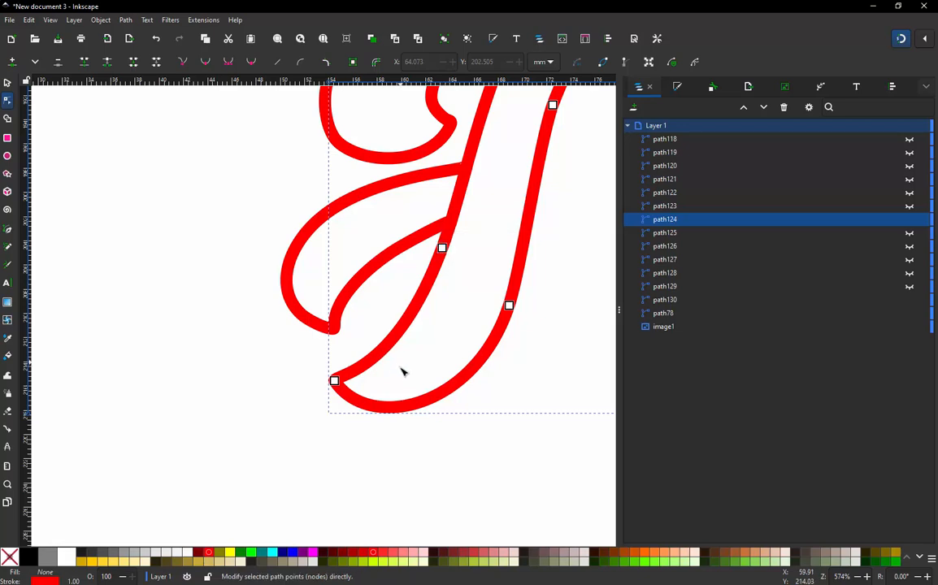
ctrl+scroll(437, 281, down, 2)
ctrl+scroll(524, 147, up, 3)
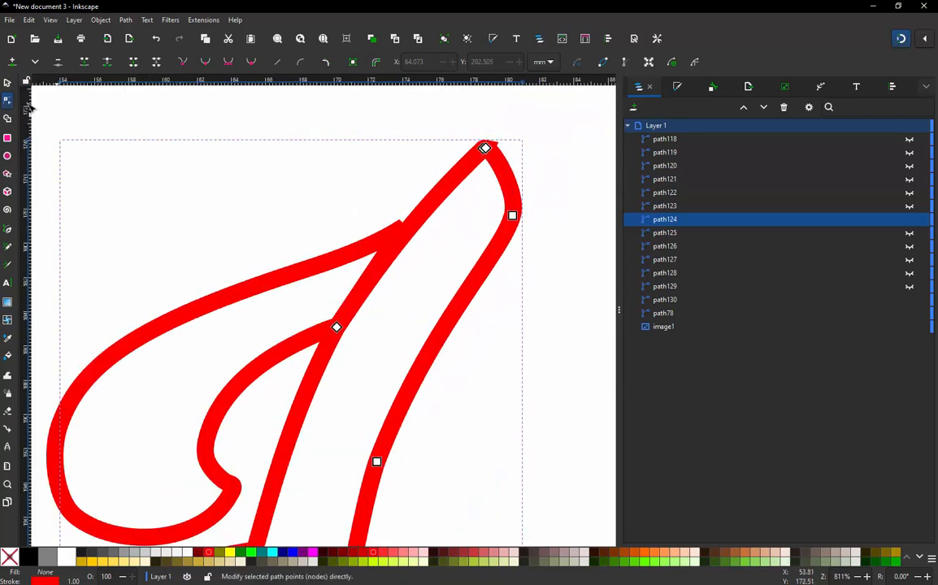
drag(486, 147, 527, 158)
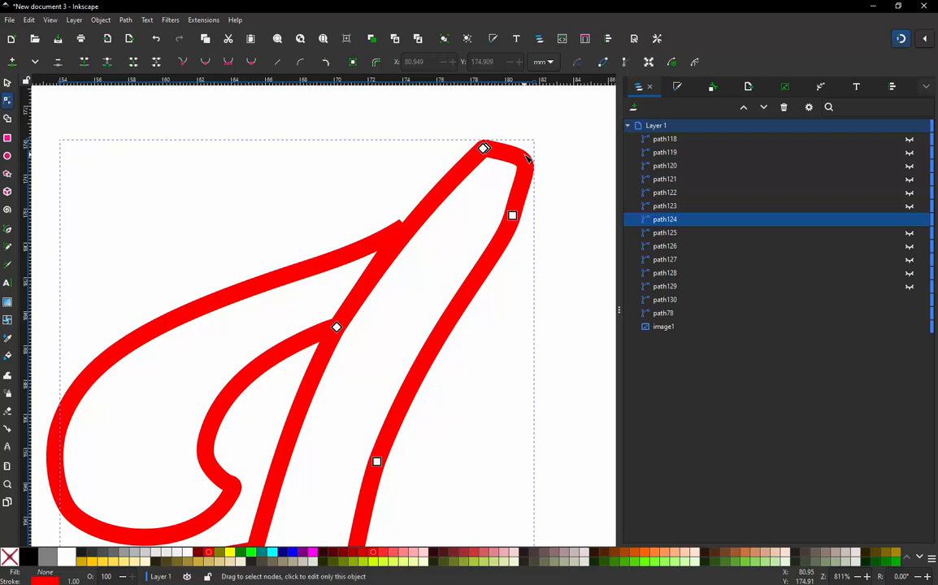
key(z)
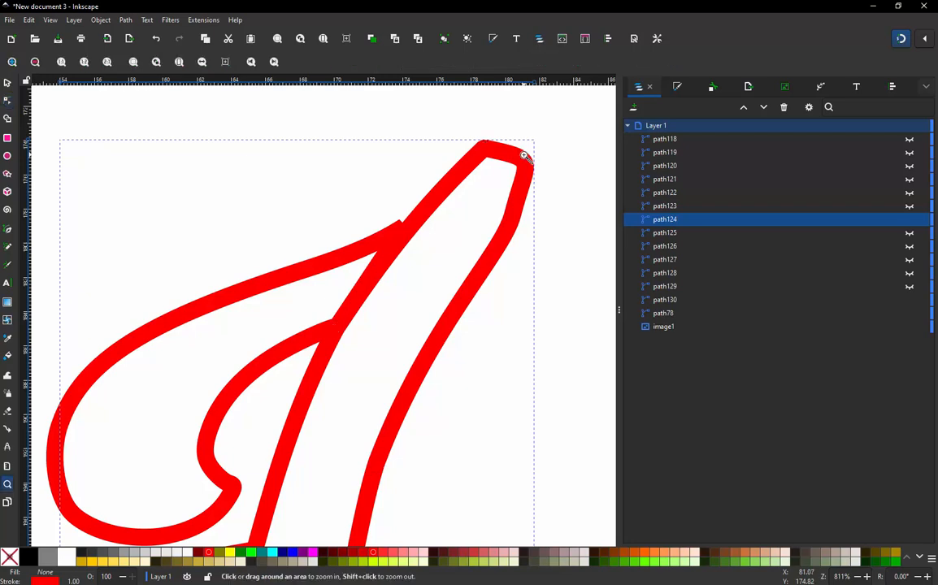
key(ctrl+z)
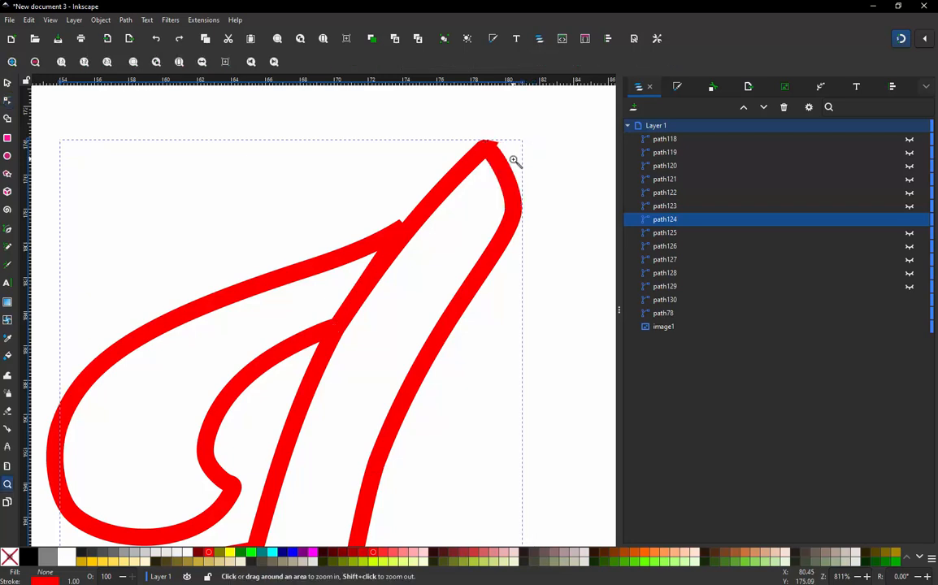
click(493, 149)
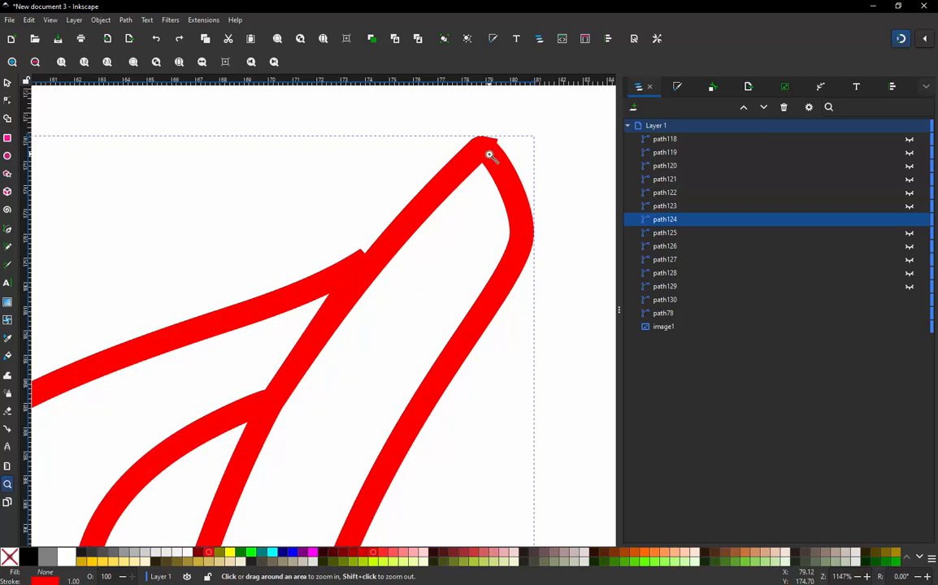
key(n)
click(483, 149)
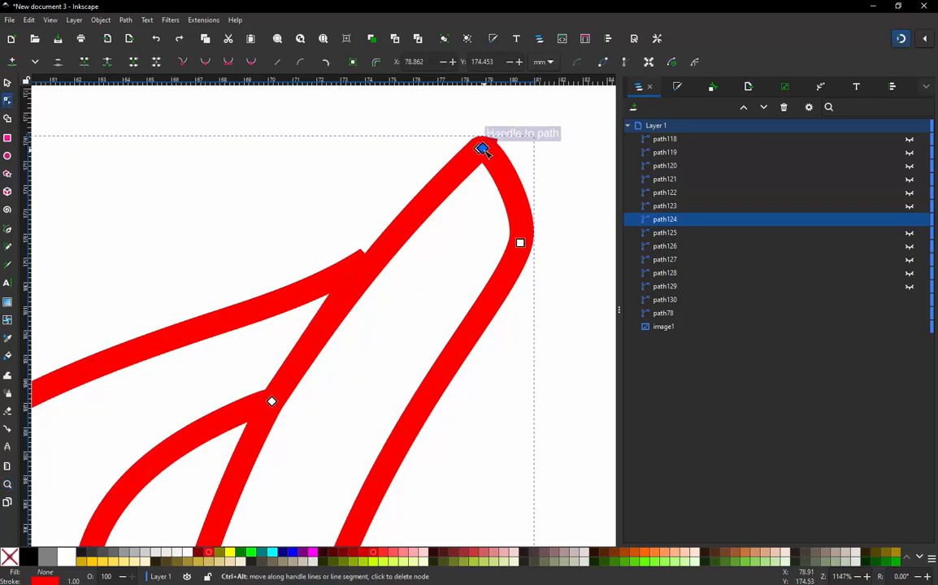
ctrl+click(483, 149)
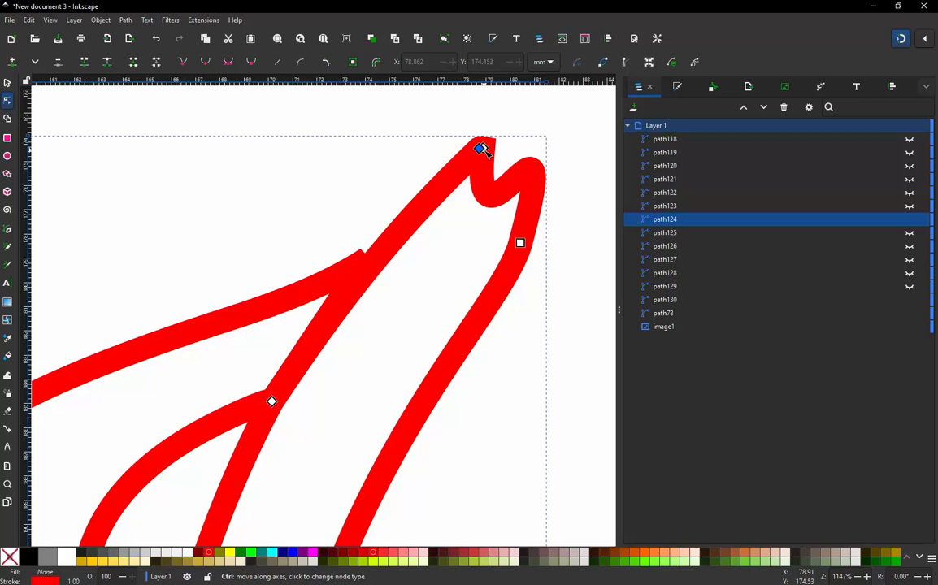
ctrl+click(483, 150)
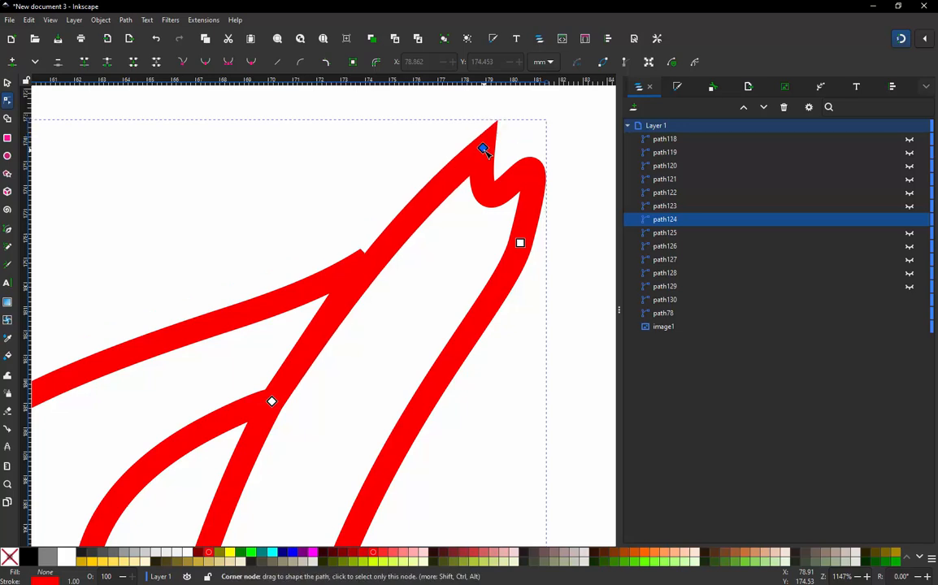
ctrl+alt+click(484, 149)
ctrl+alt+click(484, 150)
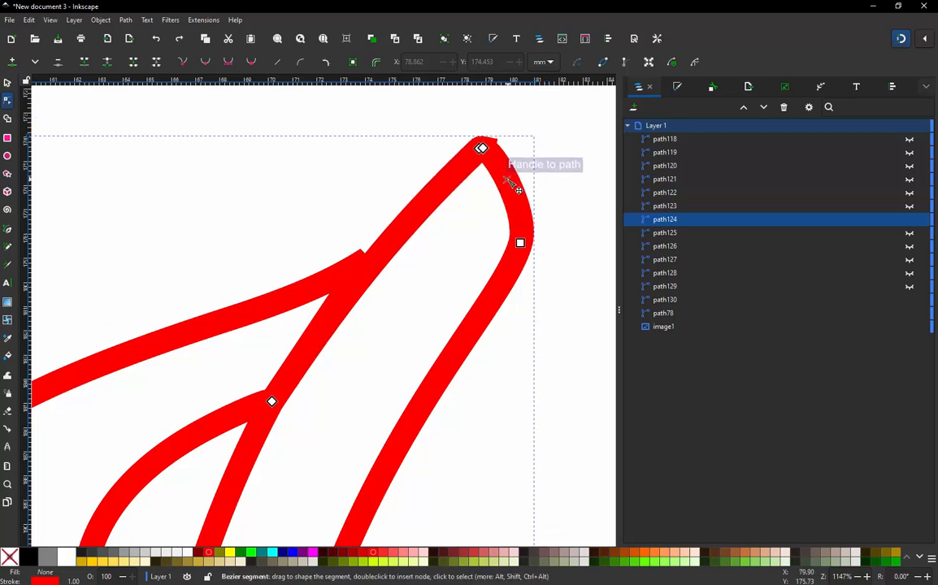
- Insert a node on each side of path124's upper tip and delete the two overlapping corner nodes between them to round it
click(482, 149)
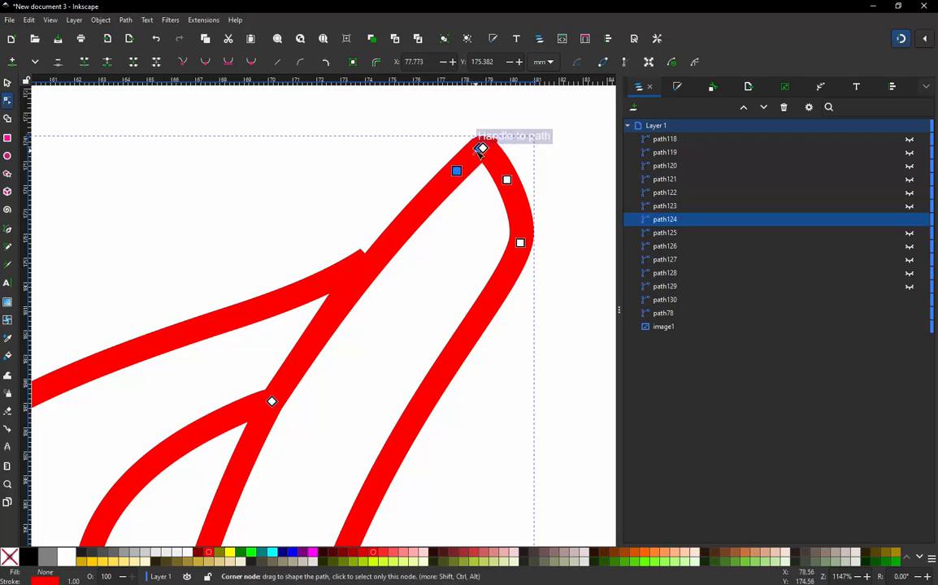
ctrl+alt+click(482, 149)
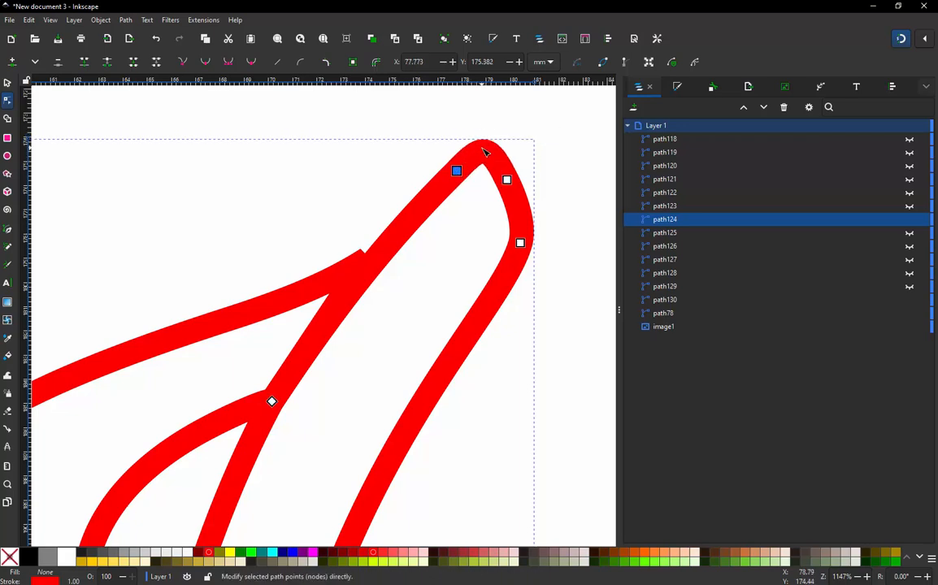
scroll(503, 181, down, 2)
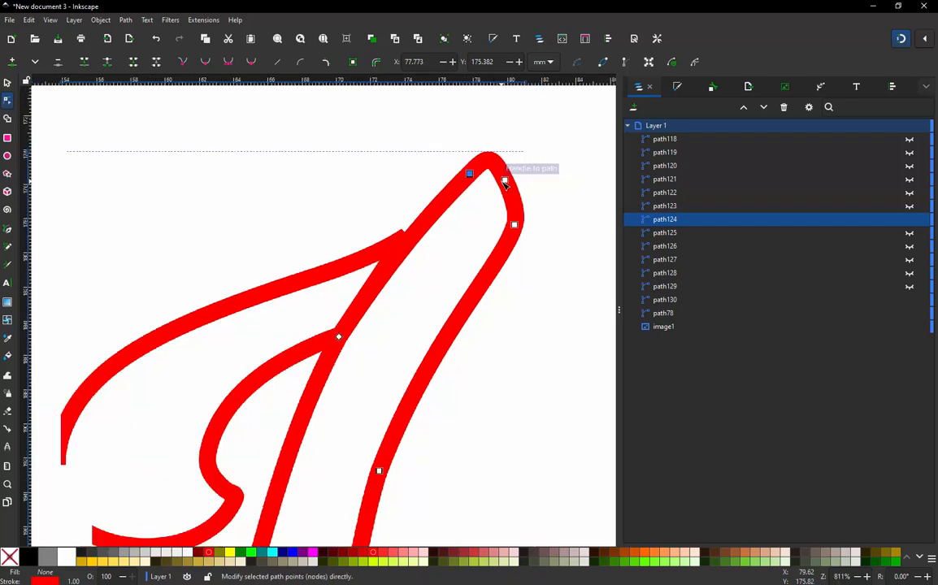
scroll(505, 183, down, 1)
key(Escape)
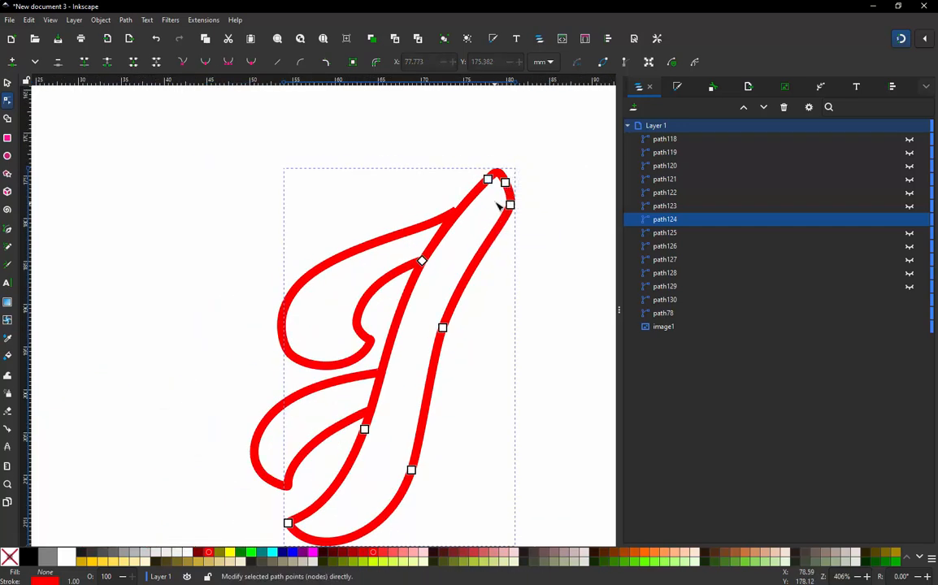
- Convert the node just right of path124's upper tip and the node at its lower-left point to corner nodes
scroll(500, 202, up, 2)
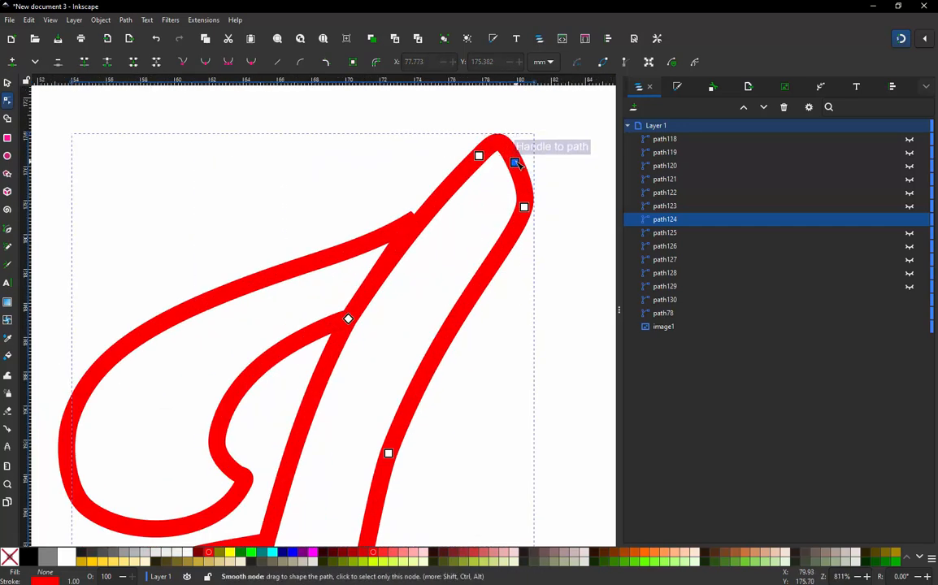
scroll(514, 163, down, 2)
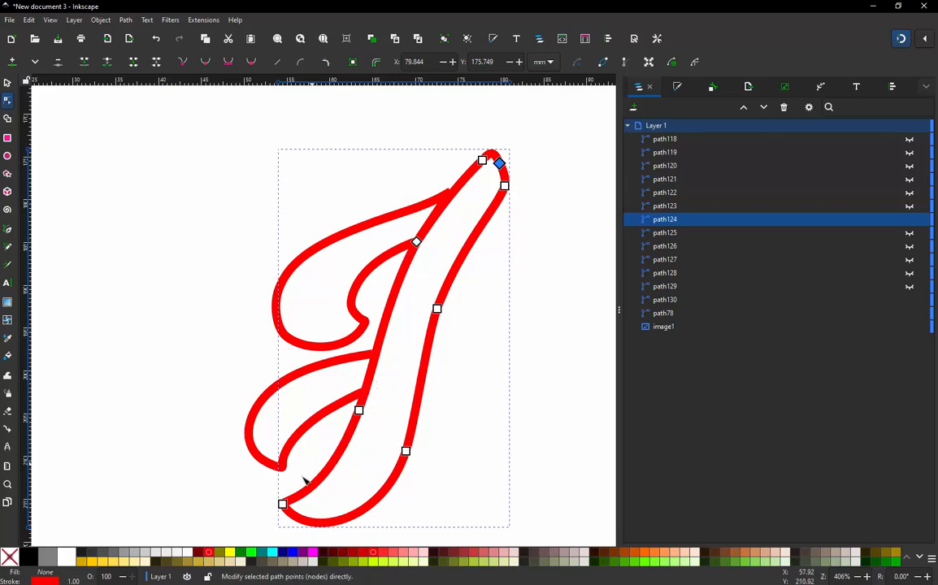
click(283, 504)
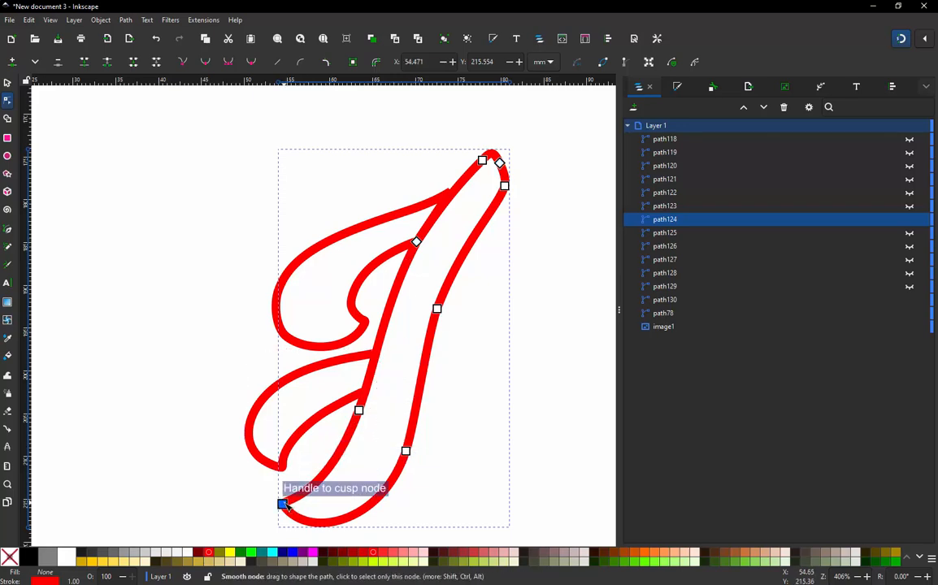
key(shift+c)
scroll(386, 466, down, 1)
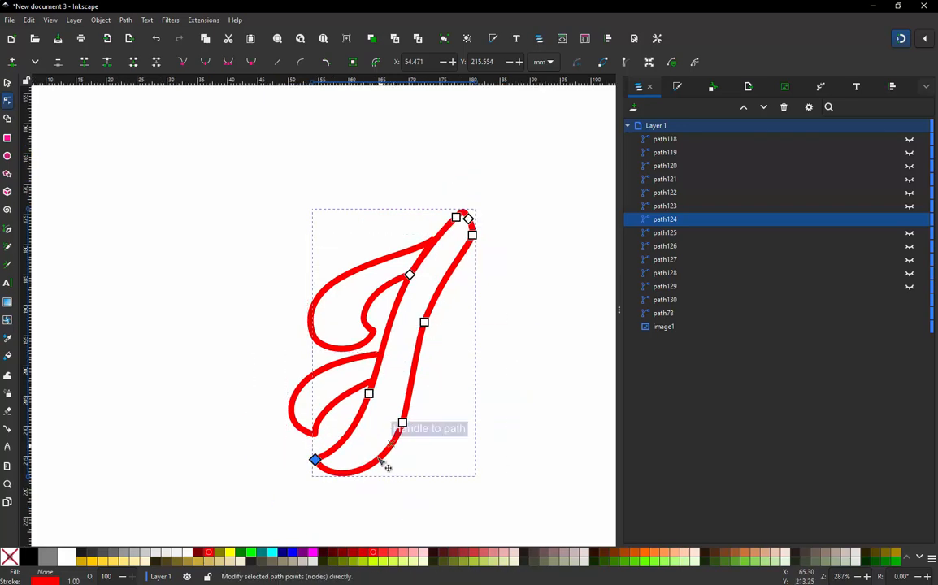
- Insert nodes on path124's lower left edge, bottom curve and lower right edge, and delete the old node just below the new right-edge one
scroll(329, 421, up, 2)
double_click(320, 414)
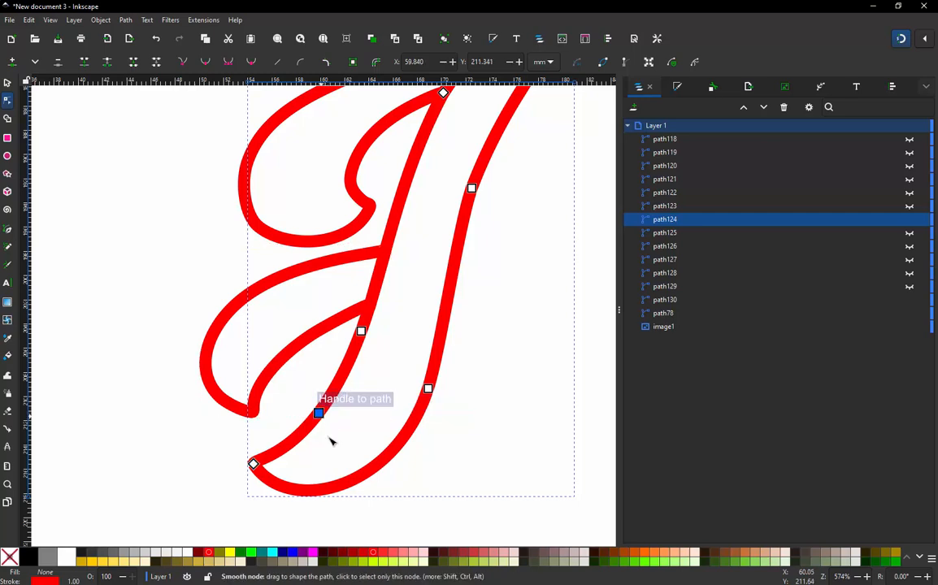
click(347, 480)
double_click(347, 482)
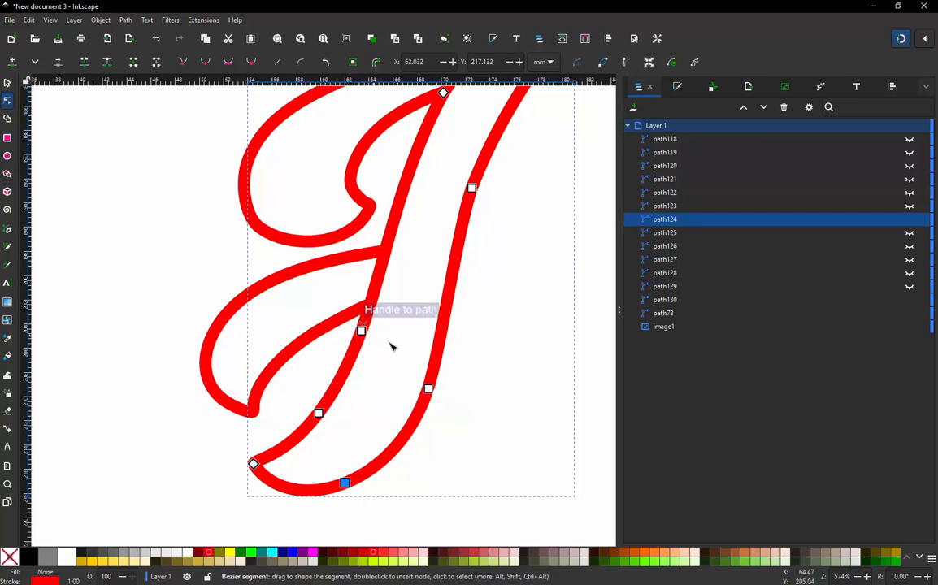
double_click(439, 348)
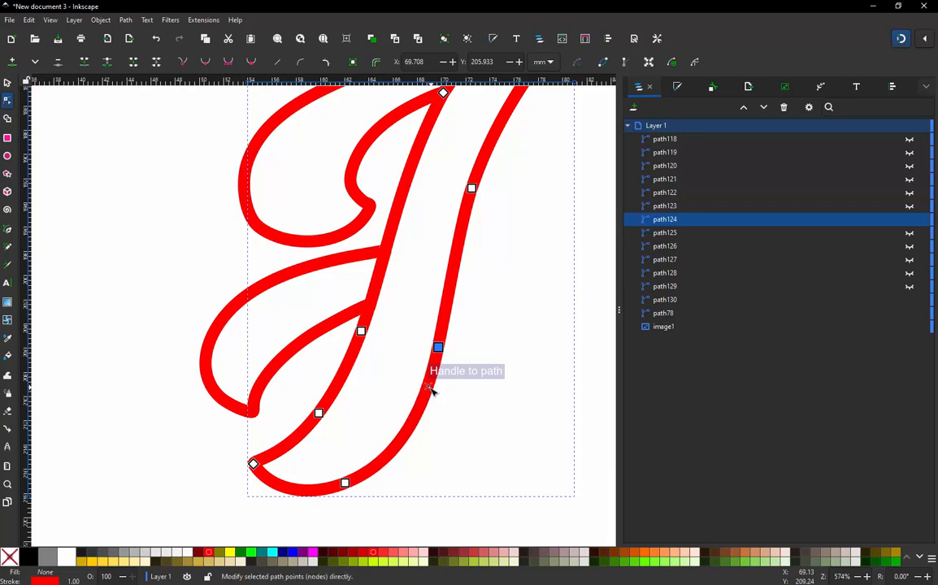
scroll(426, 366, down, 1)
scroll(423, 253, up, 1)
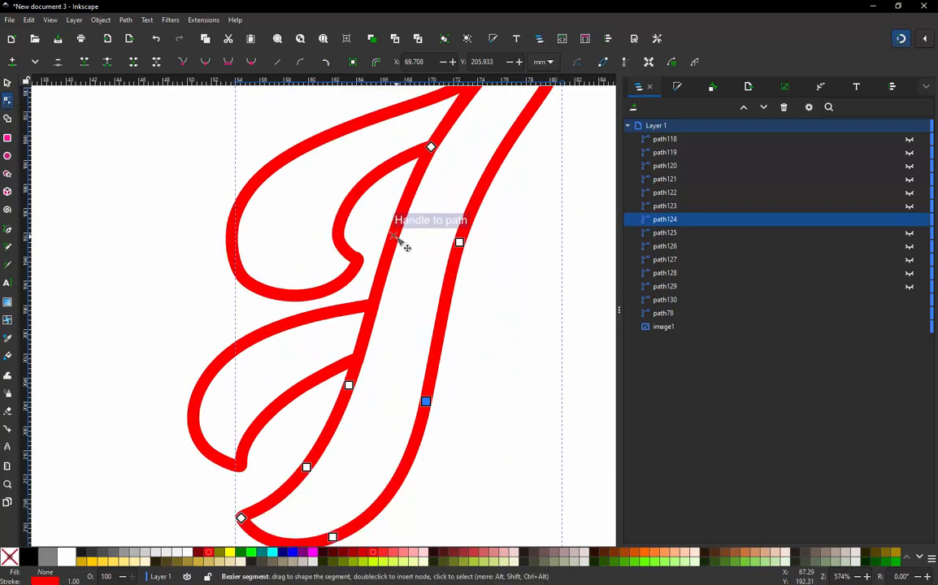
- Insert a node midway along path124's left edge and another on its upper right edge between the two existing smooth nodes
double_click(393, 235)
scroll(354, 291, down, 1)
scroll(429, 192, up, 1)
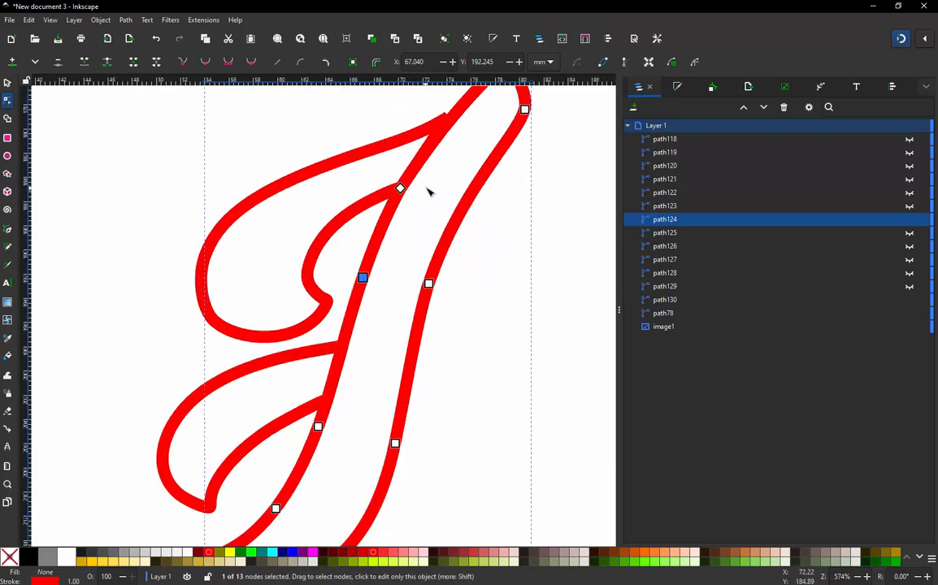
click(464, 213)
scroll(465, 216, down, 1)
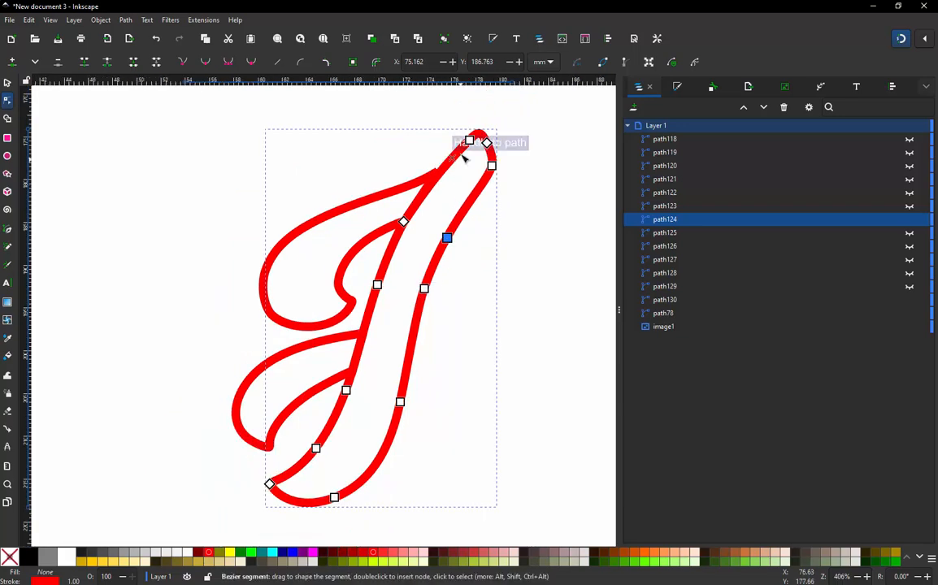
scroll(468, 151, up, 1)
scroll(478, 134, down, 1)
scroll(456, 229, down, 1)
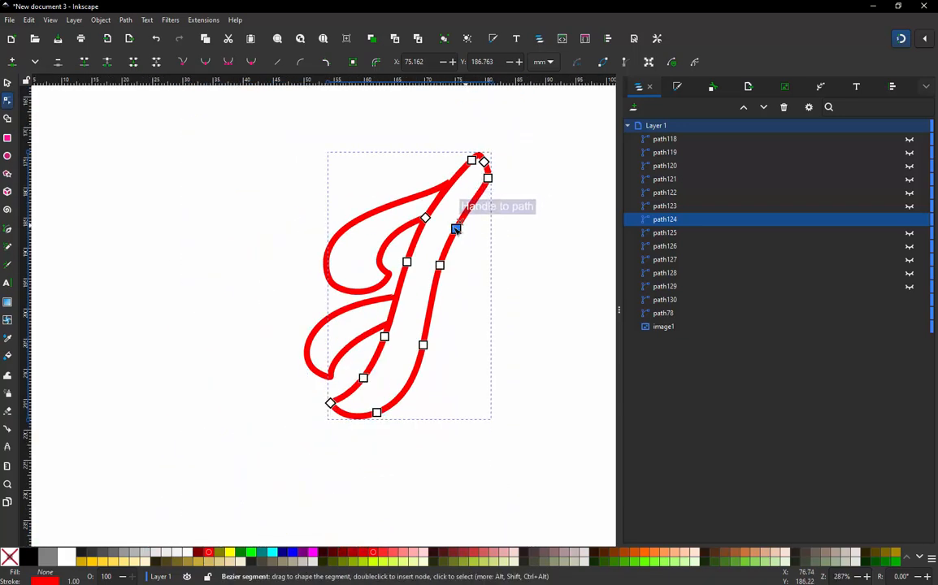
shift+click(425, 218)
scroll(466, 155, up, 1)
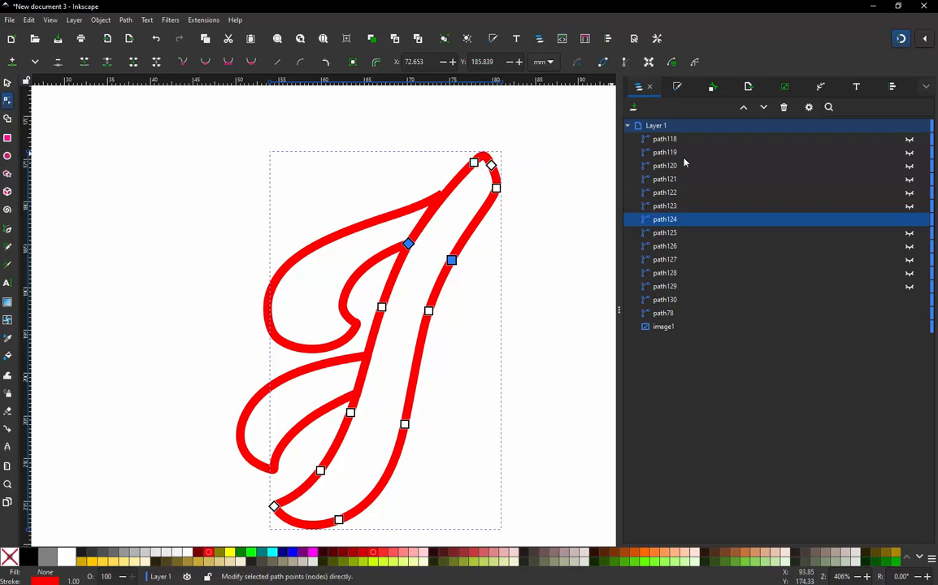
- Hide path124 and deselect it so only the two remaining leaf-shaped outlines stay in view
click(910, 221)
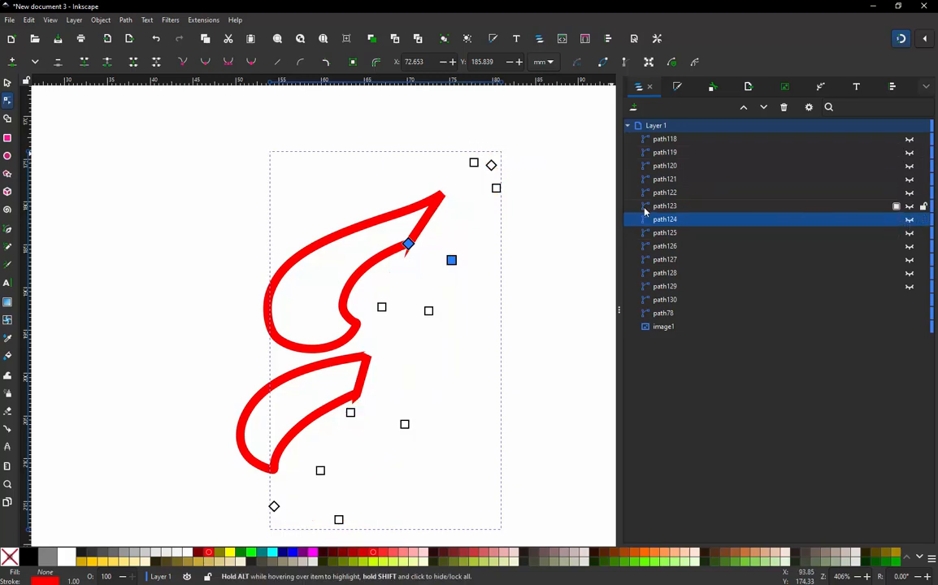
click(516, 232)
click(426, 223)
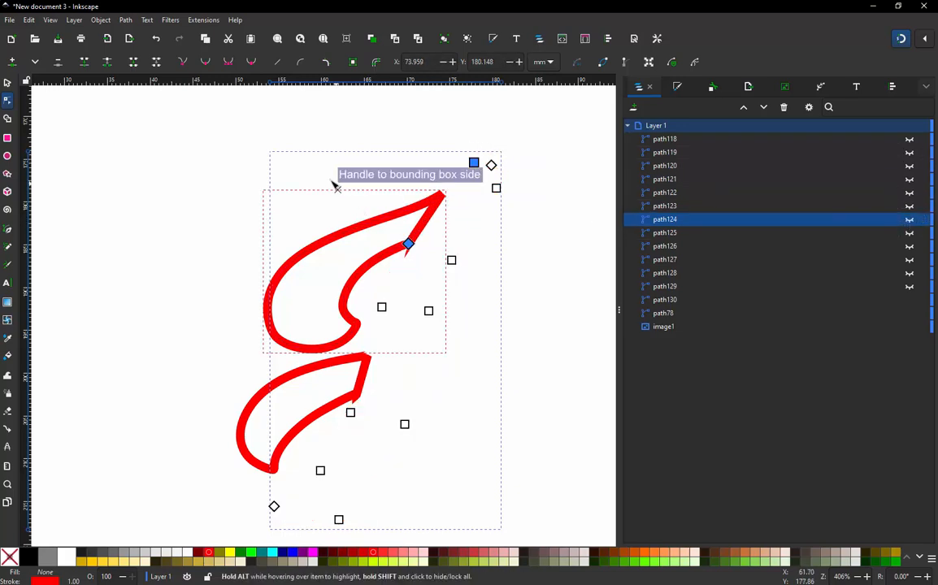
click(336, 124)
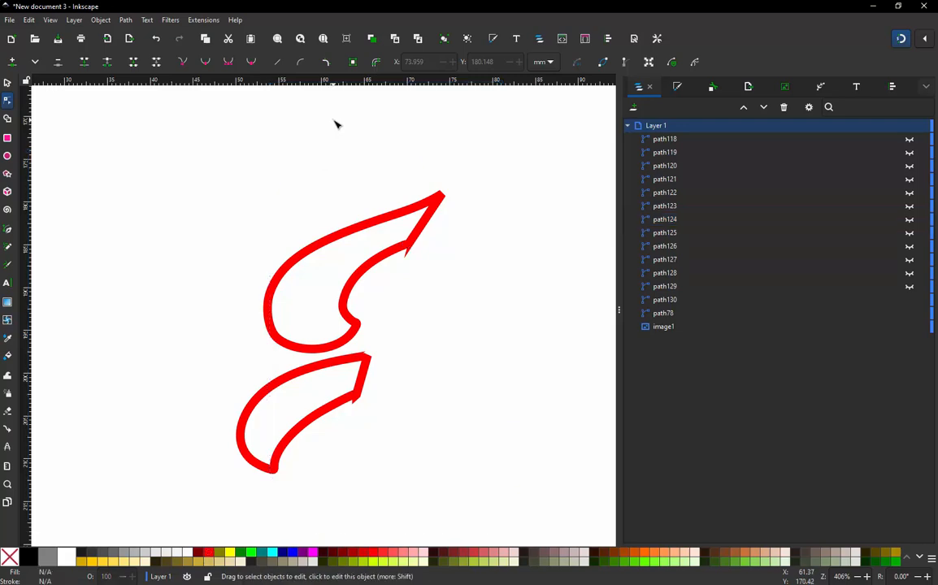
- Delete the straight segment joining the two right-hand corner nodes of path78, the upper leaf shape
click(424, 223)
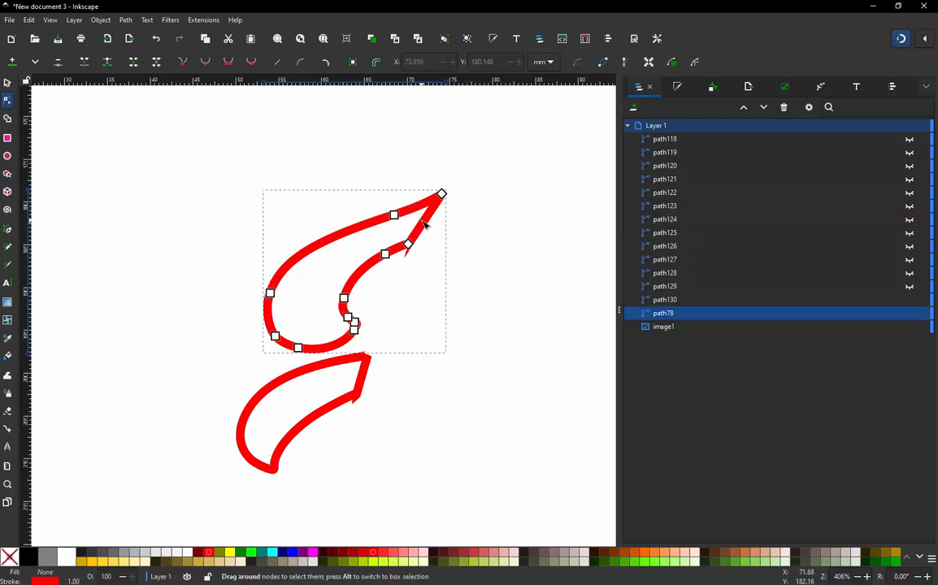
click(426, 231)
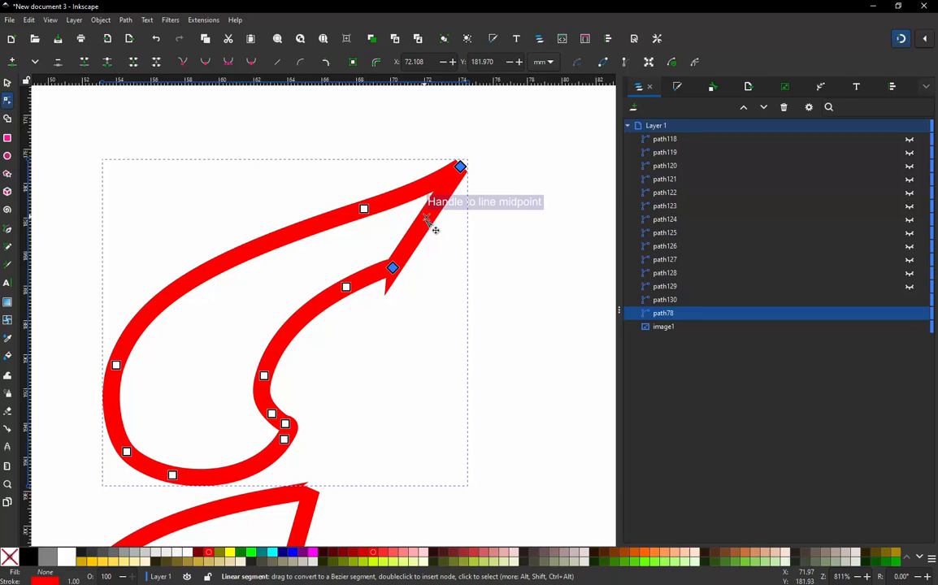
key(alt+Delete)
scroll(430, 207, down, 2)
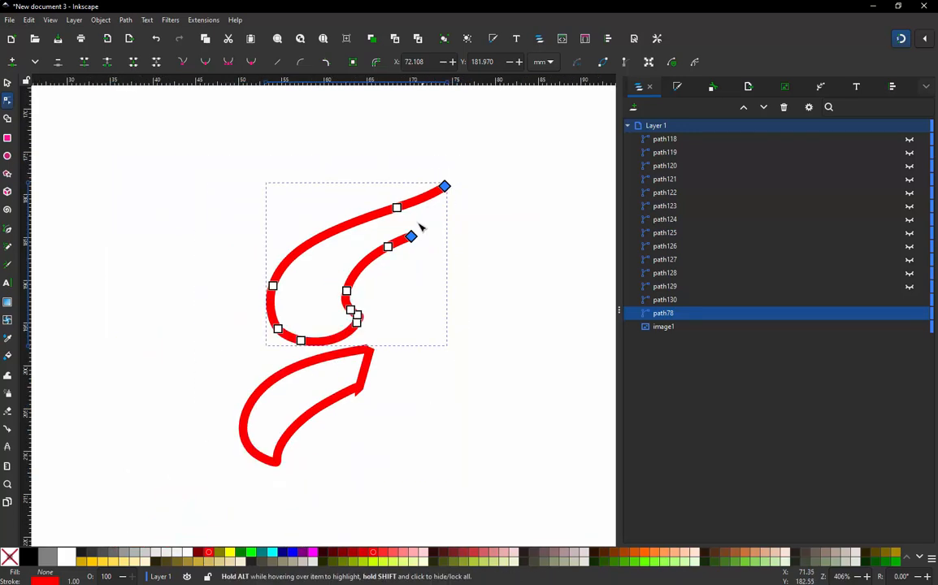
- Convert the node at path78's inner hook tip to a corner node and delete the three smooth nodes along the inner curve
scroll(341, 309, up, 1)
click(364, 317)
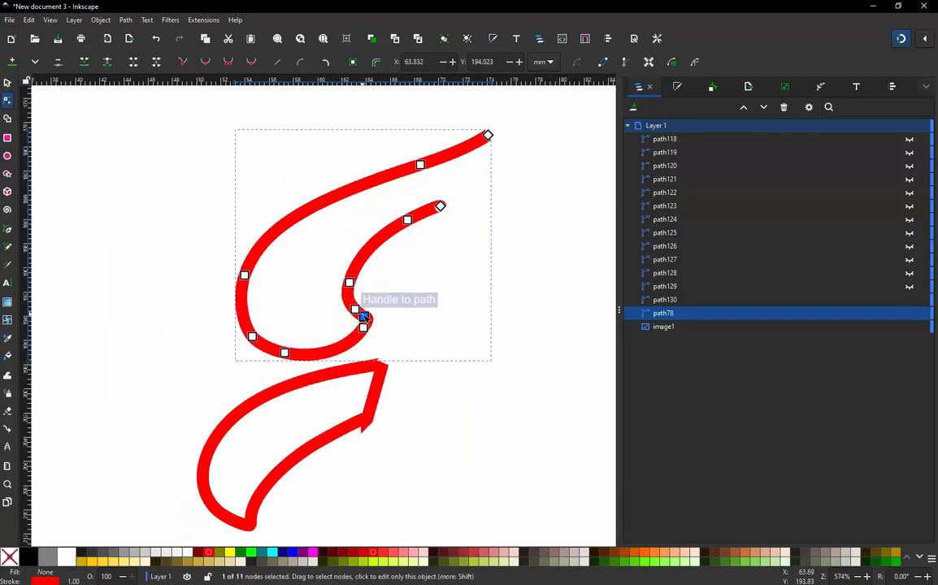
key(shift+c)
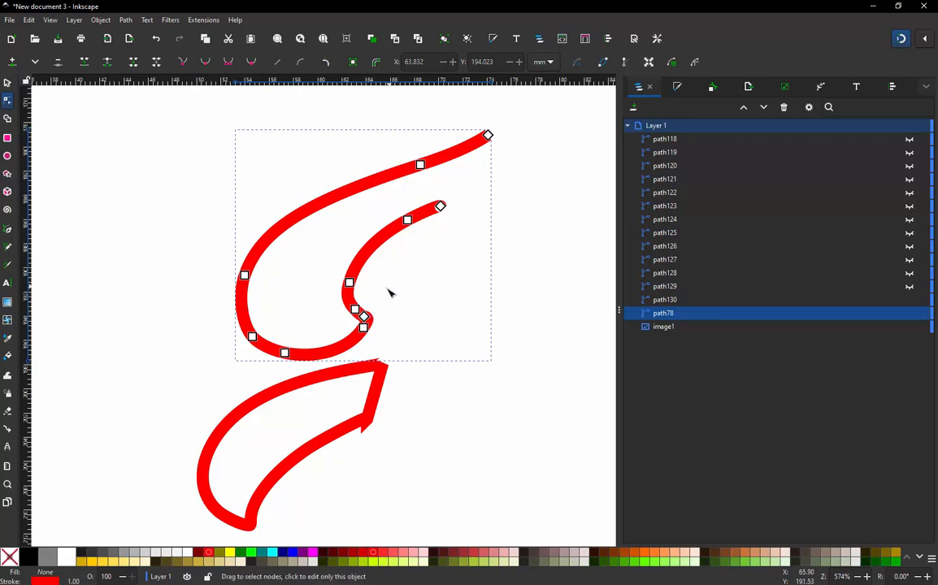
click(355, 310)
ctrl+alt+click(355, 309)
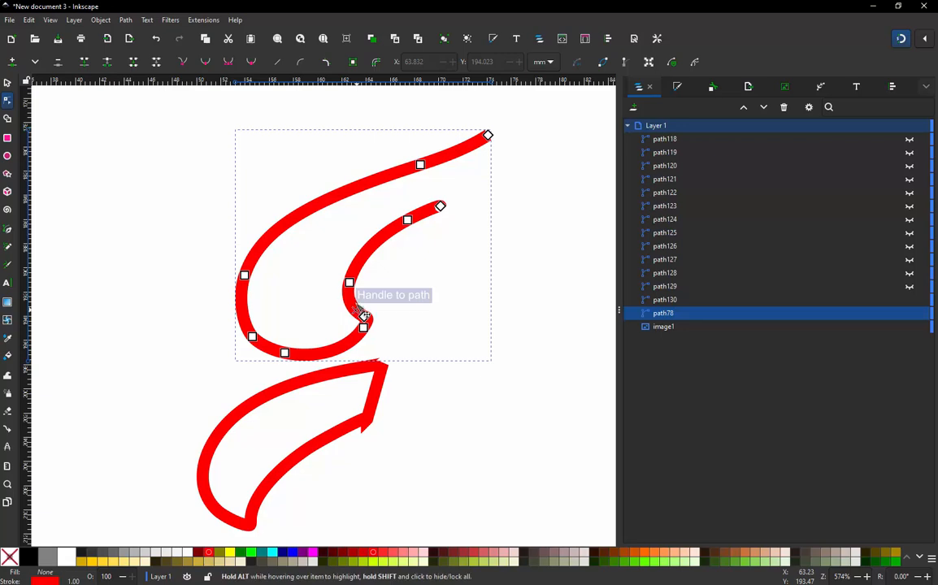
ctrl+alt+click(350, 283)
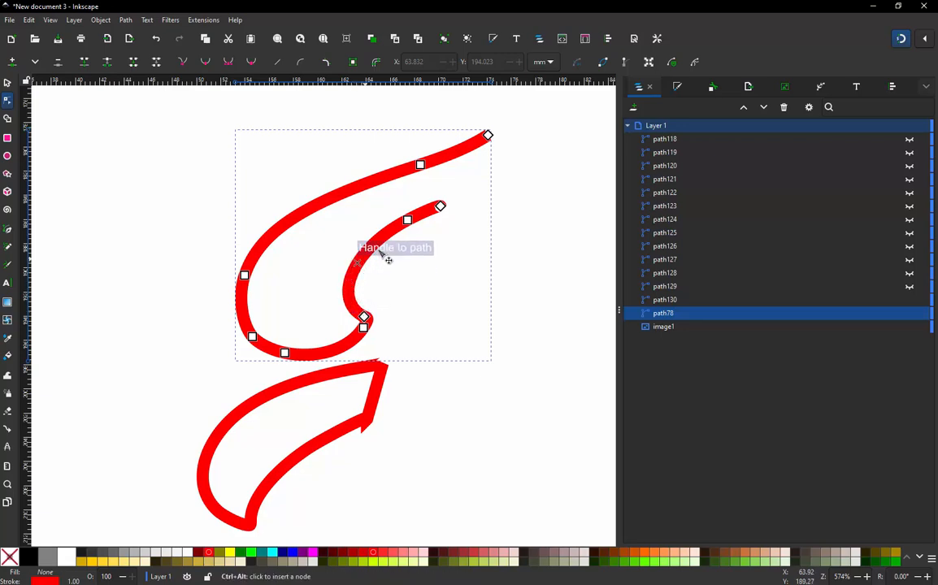
ctrl+alt+click(407, 219)
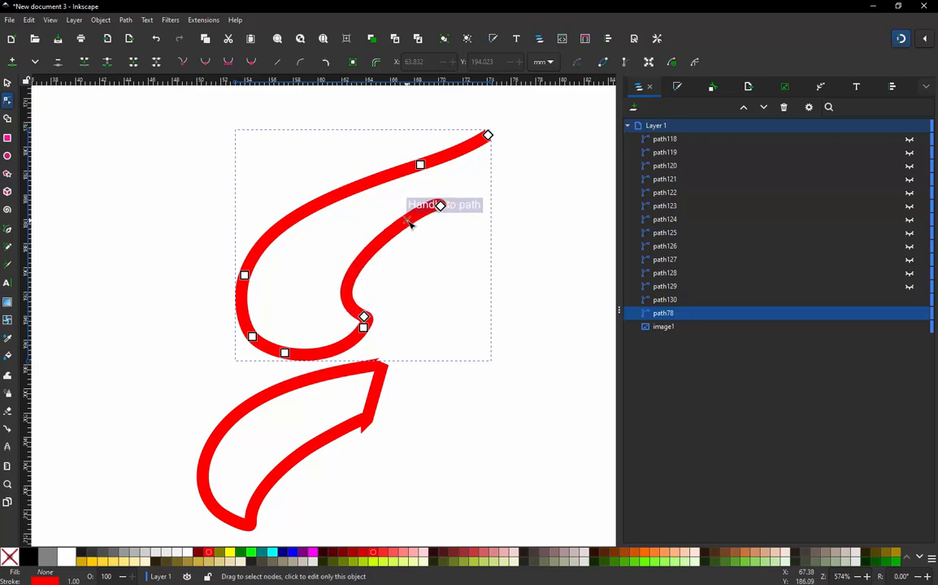
- Delete path78's smooth nodes just below the hook tip, on the bottom curve, on the left side and near the upper end
ctrl+alt+click(365, 325)
ctrl+alt+click(284, 353)
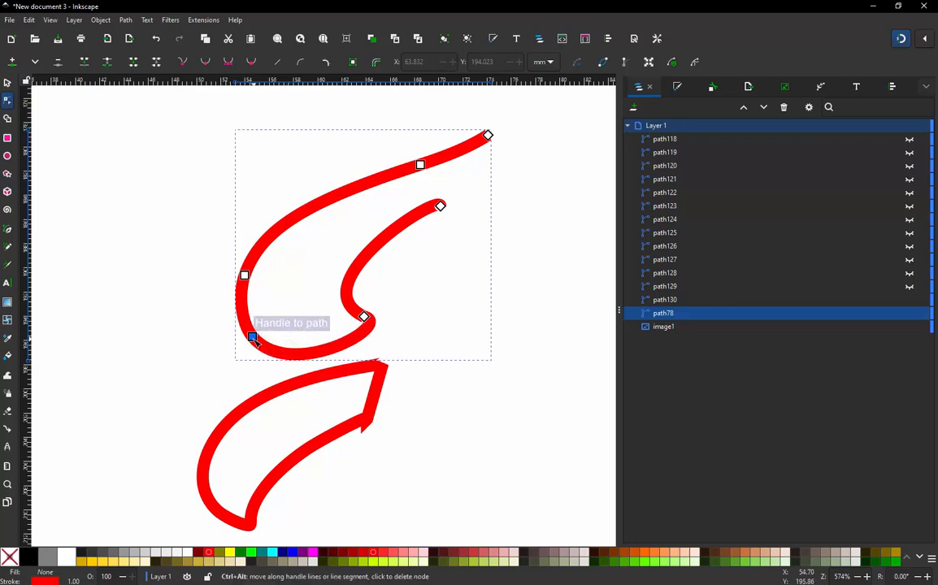
ctrl+alt+click(245, 274)
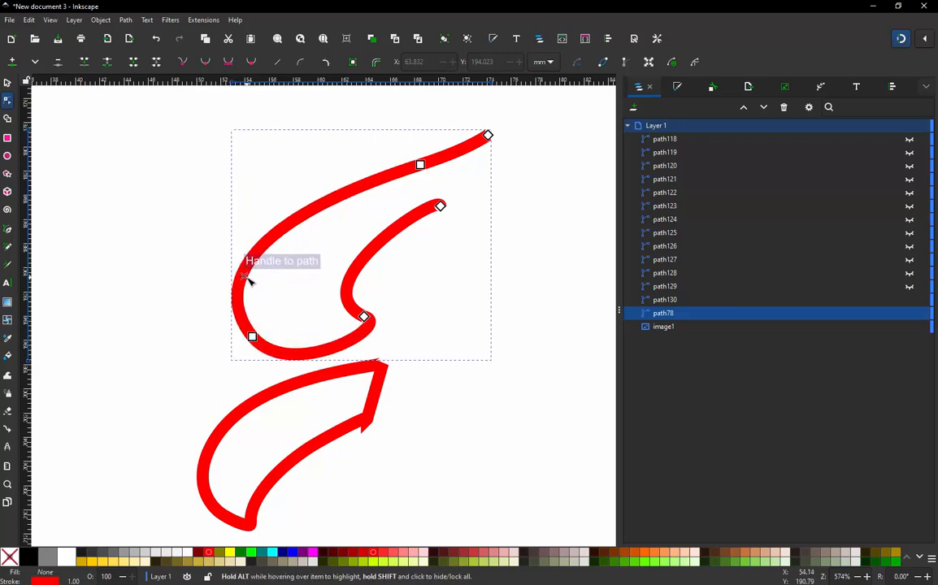
ctrl+alt+click(420, 165)
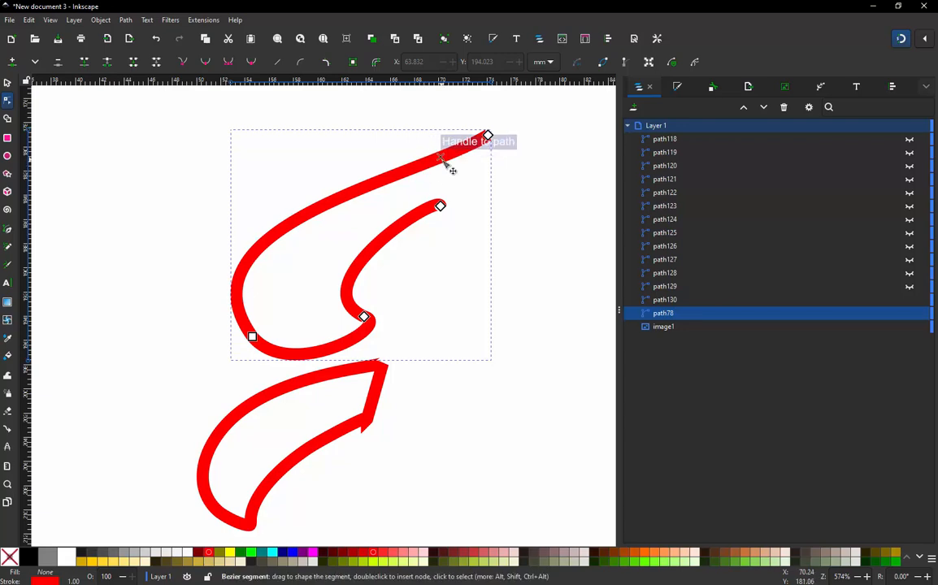
- Trim the curled upper end of path78's inner curve by inserting a node just before it and deleting the old end node
scroll(429, 193, up, 2)
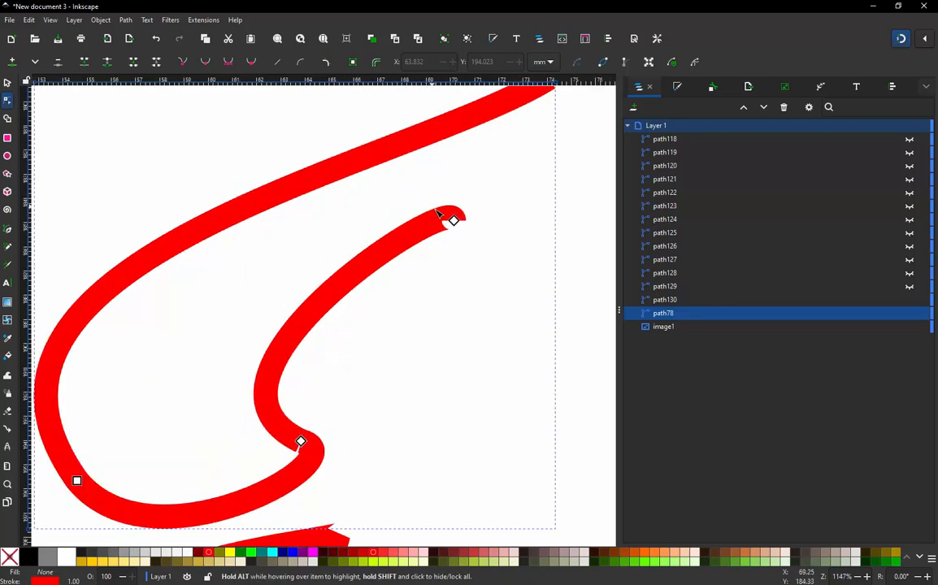
click(454, 221)
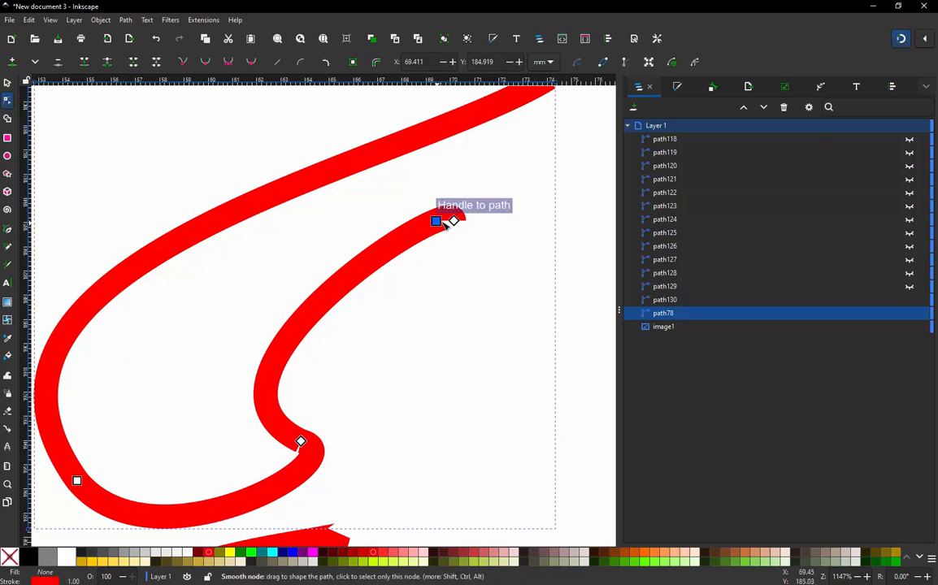
scroll(455, 221, down, 2)
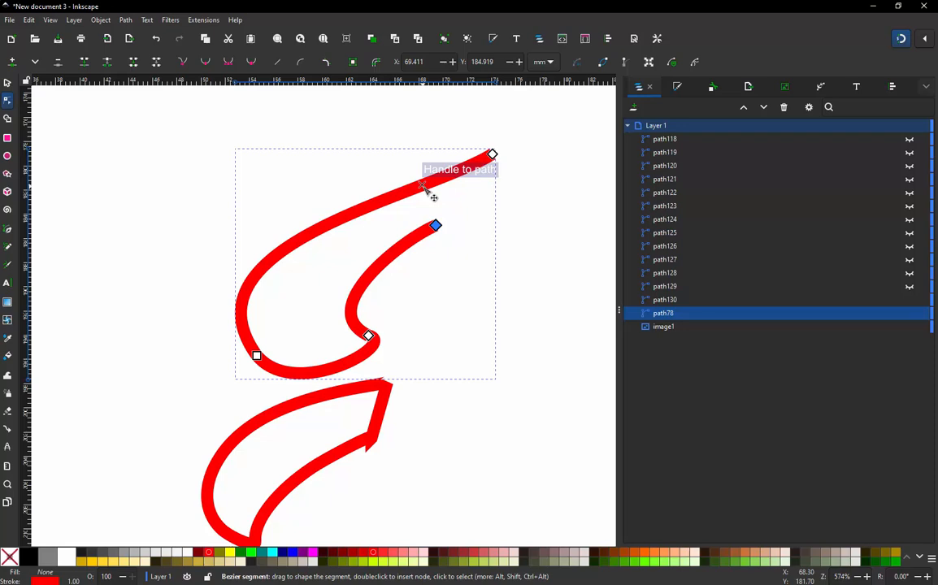
- Insert two nodes on path78's upper edge, three along its inner curve and one on its left side
double_click(419, 188)
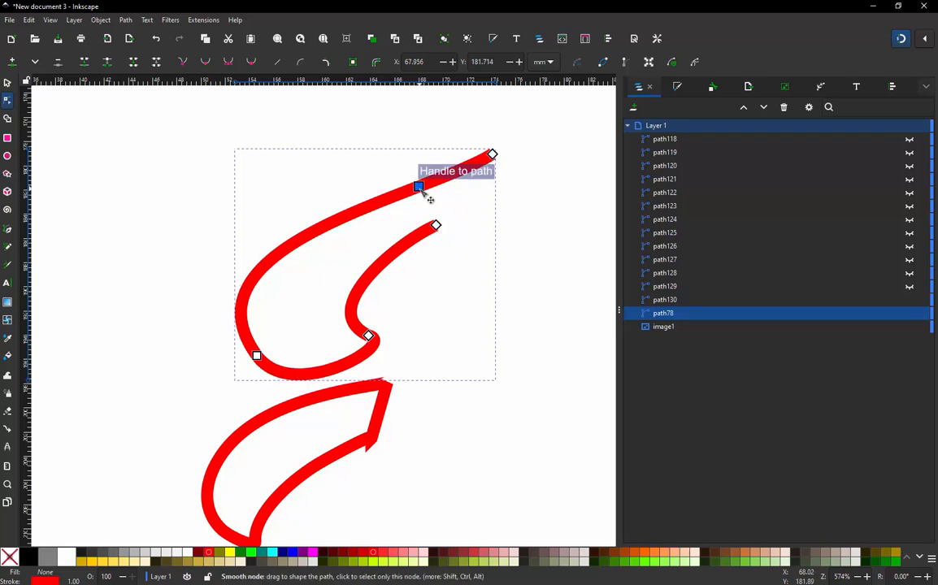
double_click(421, 233)
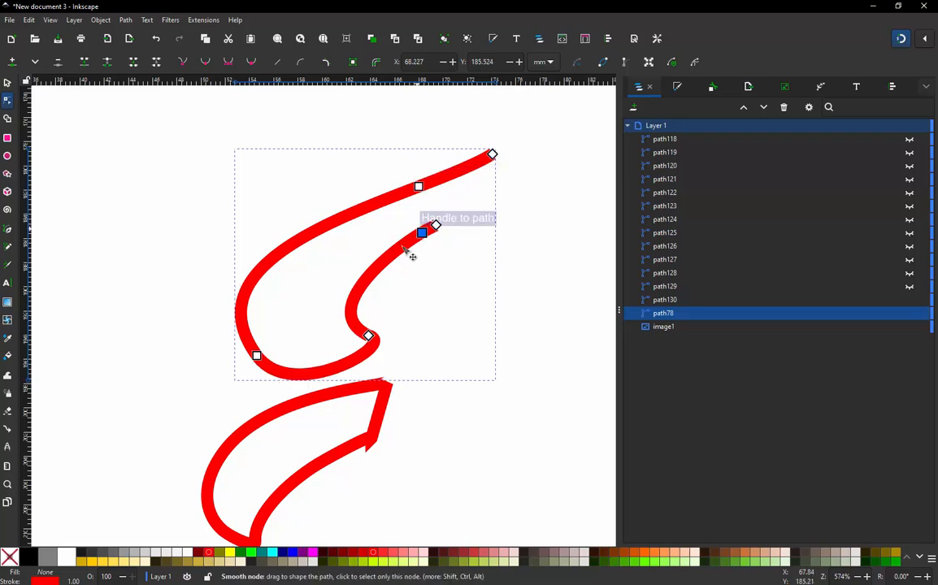
double_click(378, 265)
double_click(327, 225)
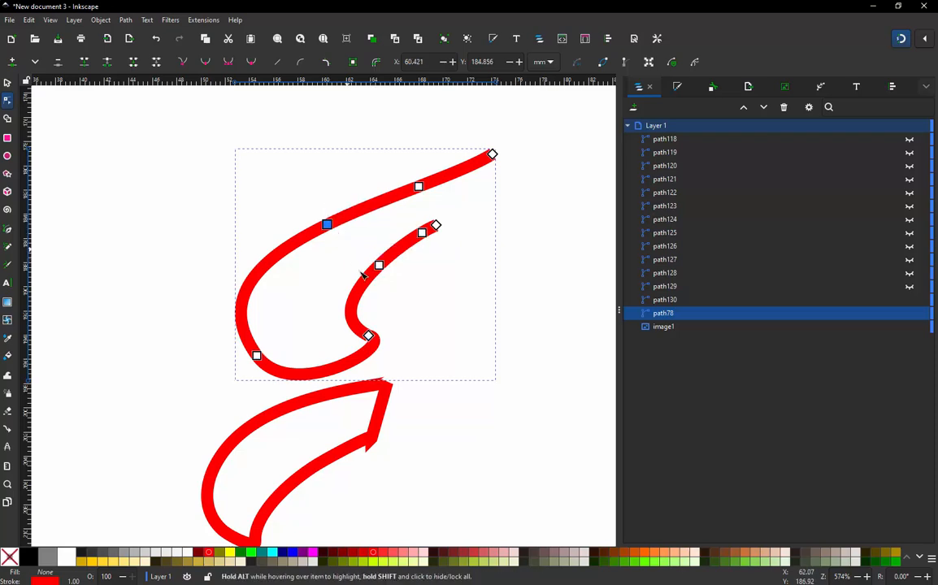
double_click(353, 300)
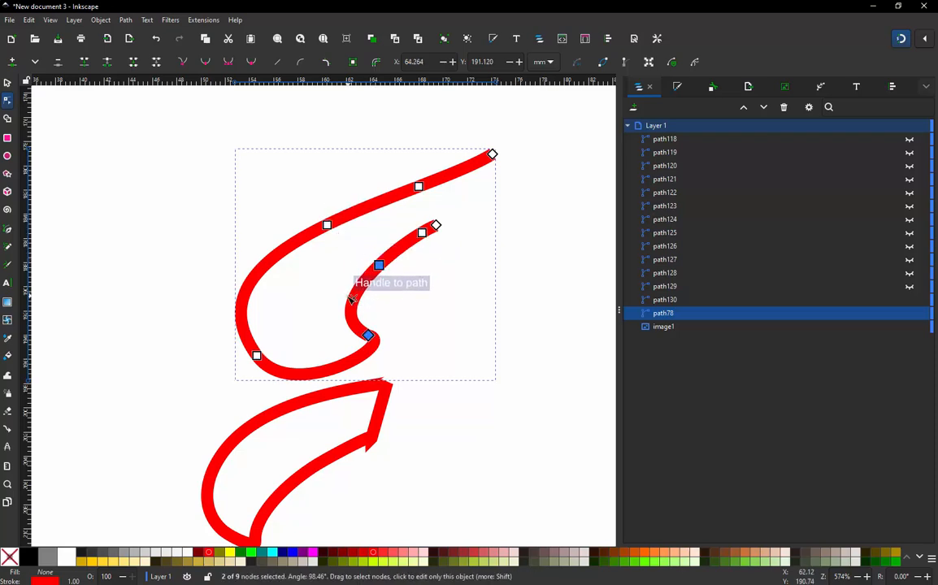
double_click(241, 310)
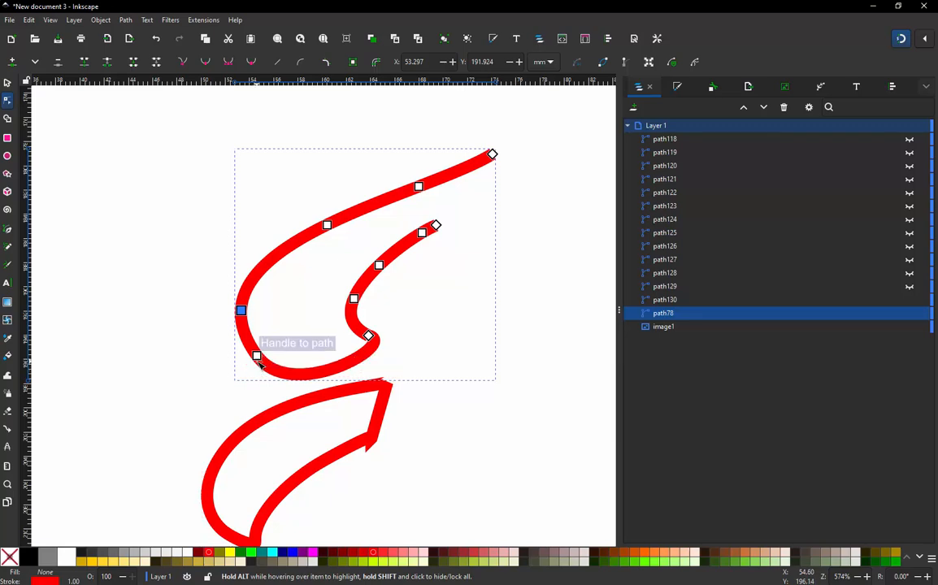
- Delete path78's old lower-left node and insert new nodes at the lower left, on the bottom curve and around the inner bend
shift+click(256, 356)
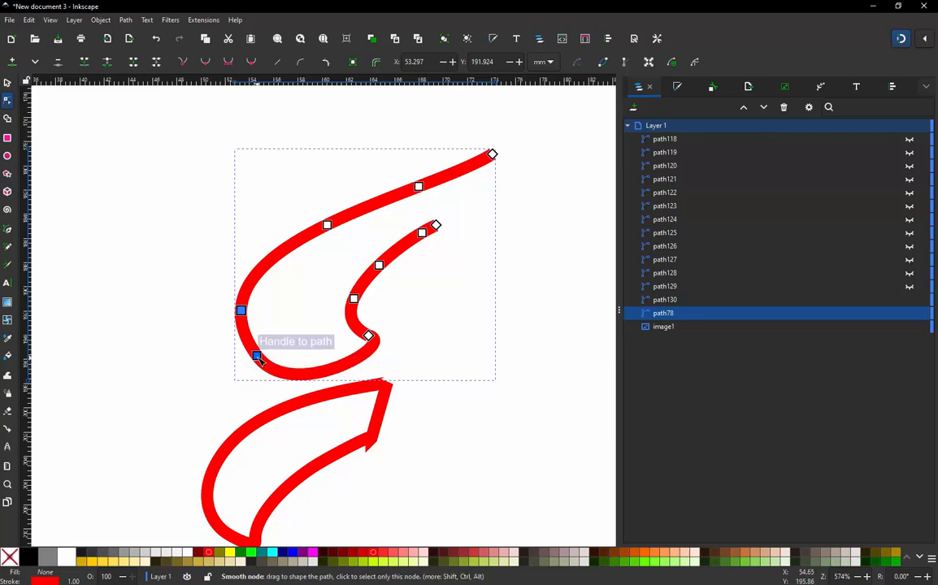
click(347, 319)
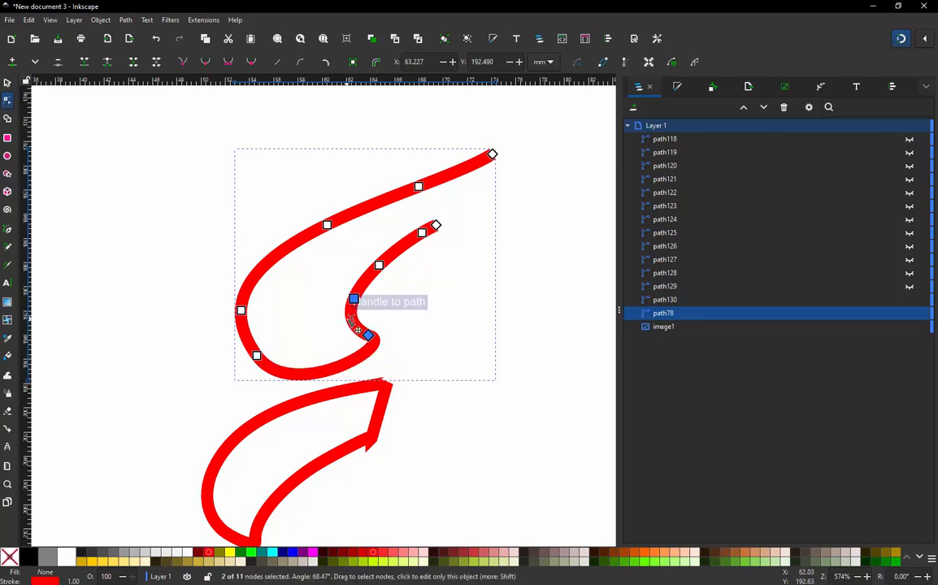
ctrl+alt+click(256, 356)
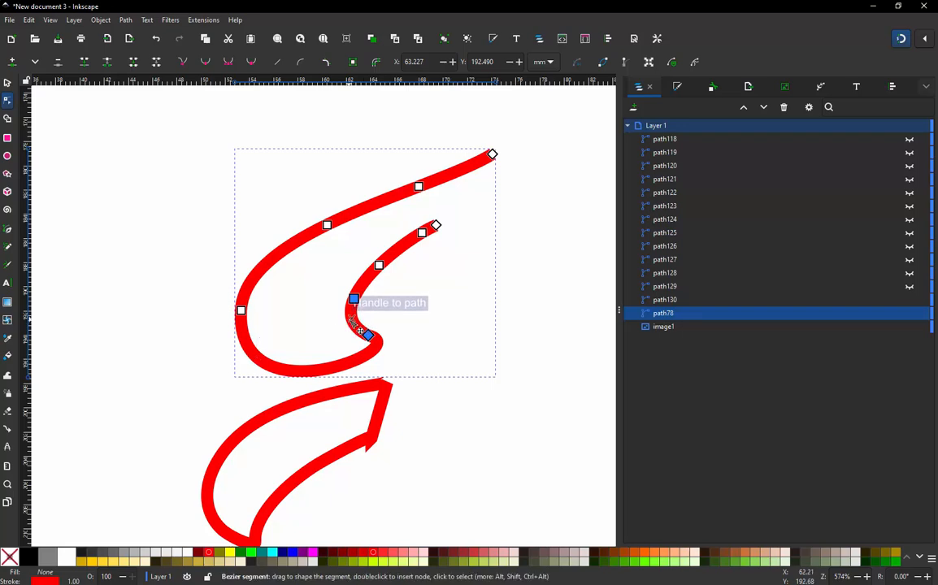
double_click(352, 318)
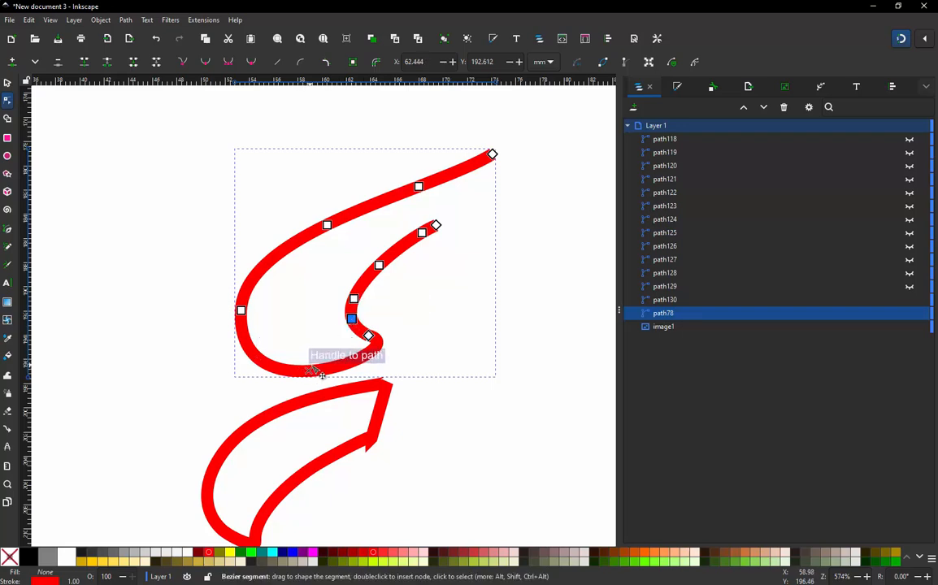
double_click(337, 365)
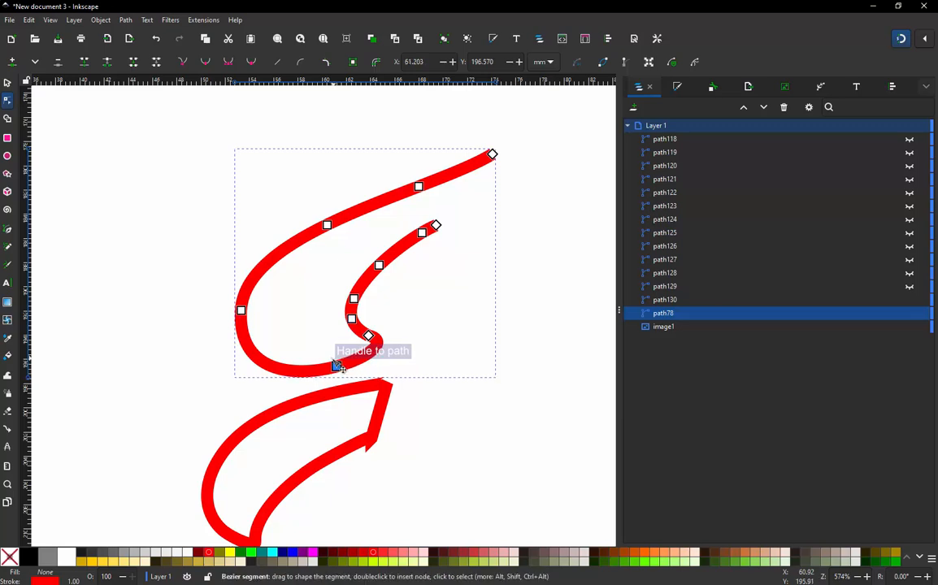
double_click(261, 361)
scroll(321, 316, up, 2)
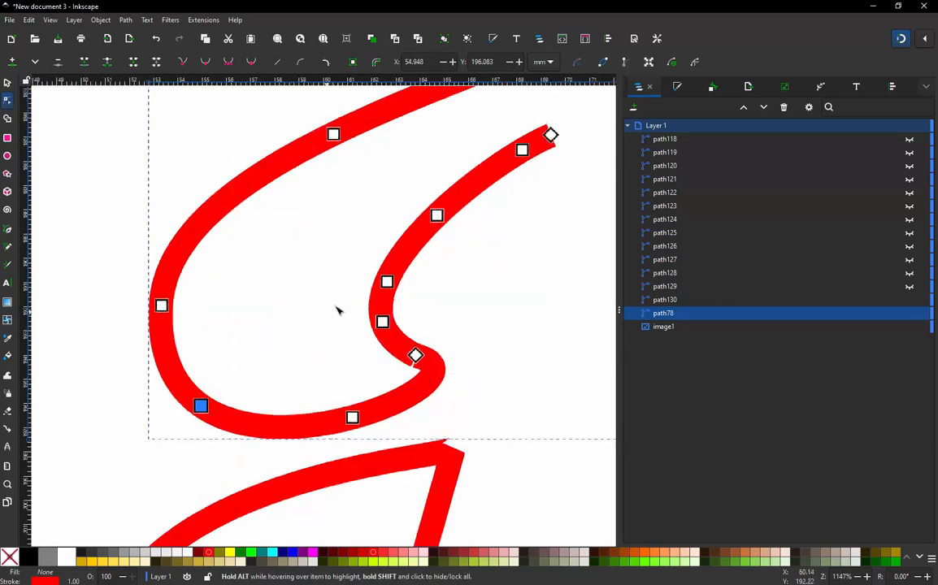
double_click(383, 304)
scroll(302, 347, down, 1)
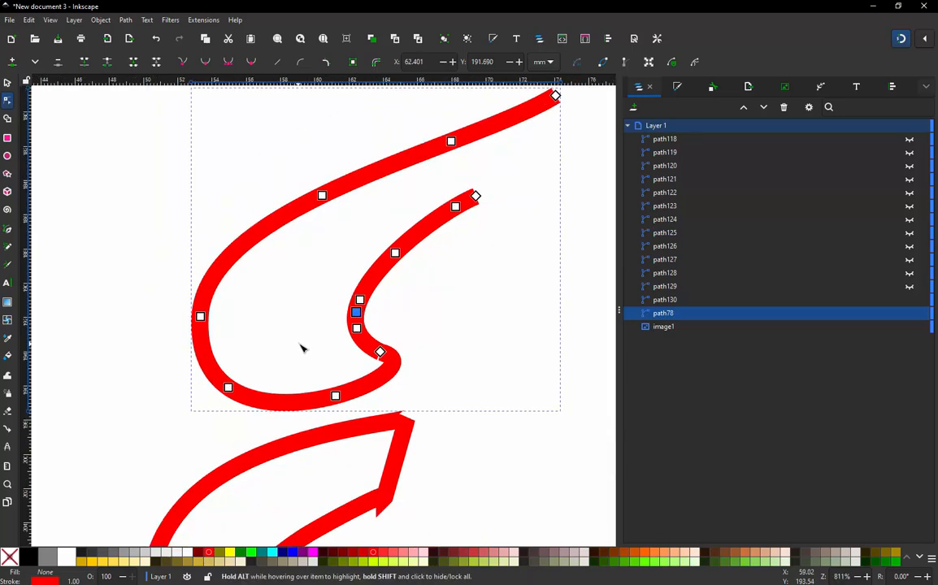
scroll(249, 351, down, 2)
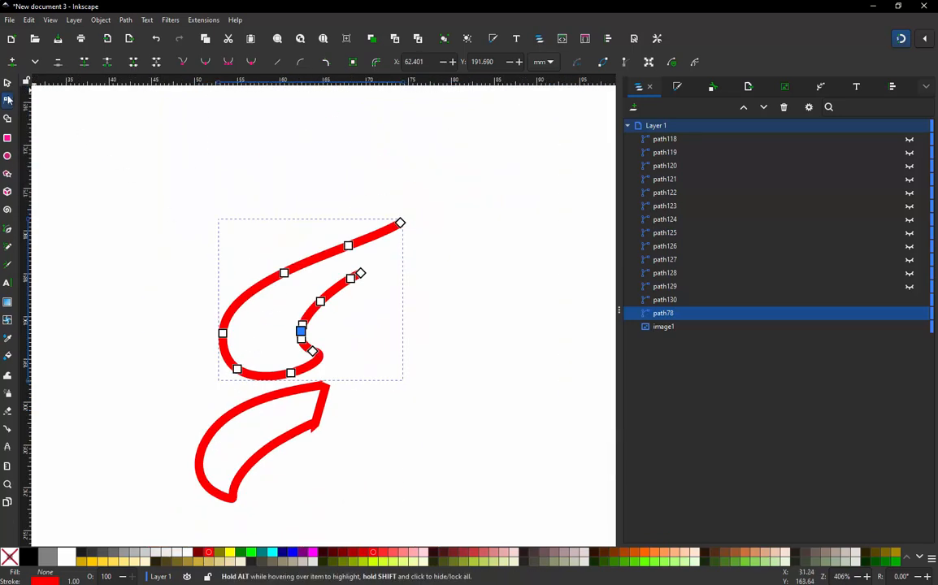
- Switch to the Selector tool and deselect path78
click(8, 82)
click(168, 218)
scroll(311, 263, down, 1)
scroll(308, 337, up, 2)
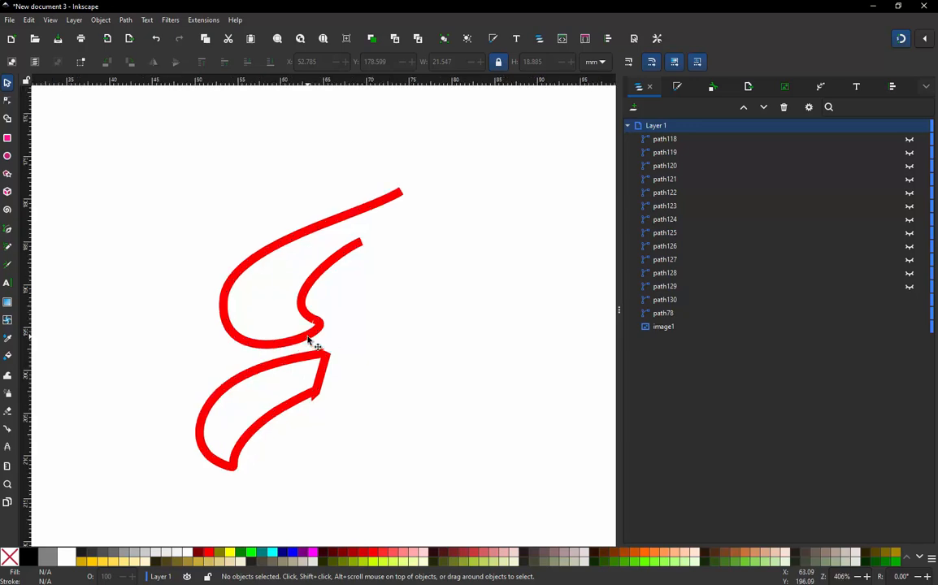
- Hide path78, open path130 for node editing and delete the straight segment closing its right end
click(317, 322)
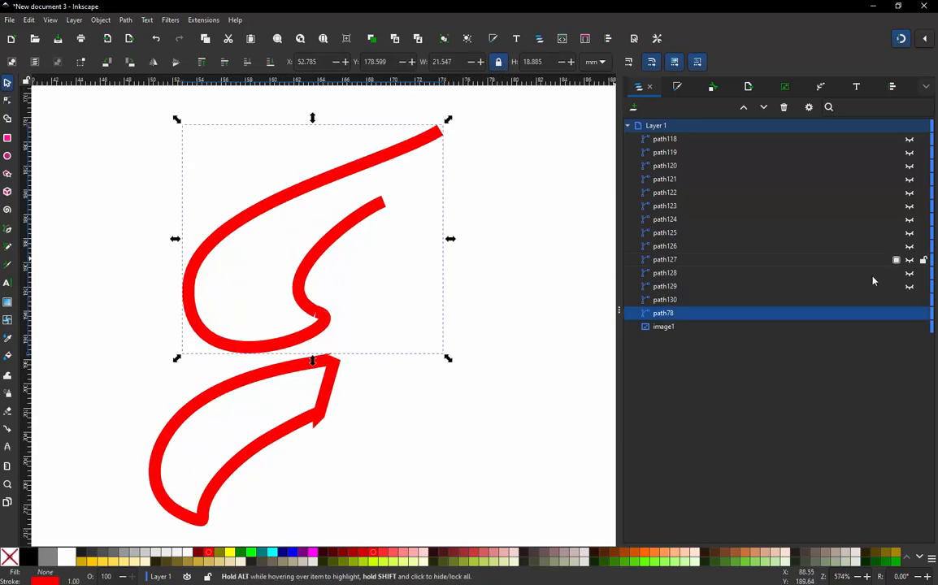
click(911, 314)
click(347, 378)
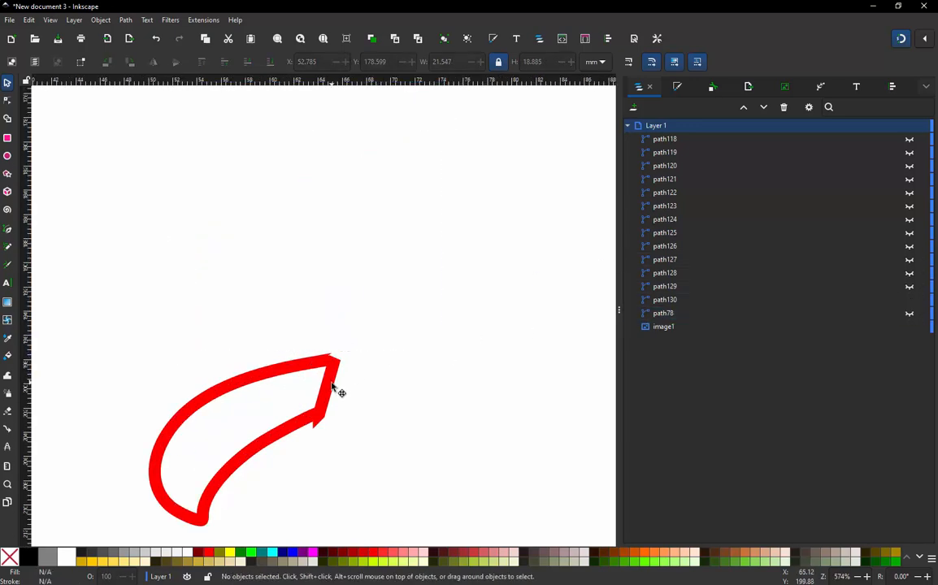
click(333, 387)
double_click(331, 387)
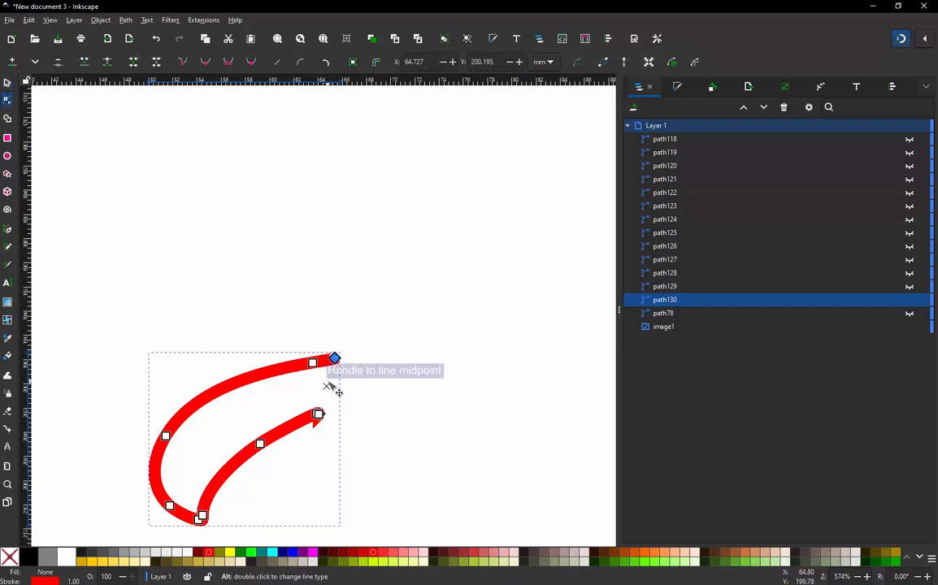
scroll(410, 184, down, 1)
scroll(291, 397, up, 1)
scroll(260, 437, up, 2)
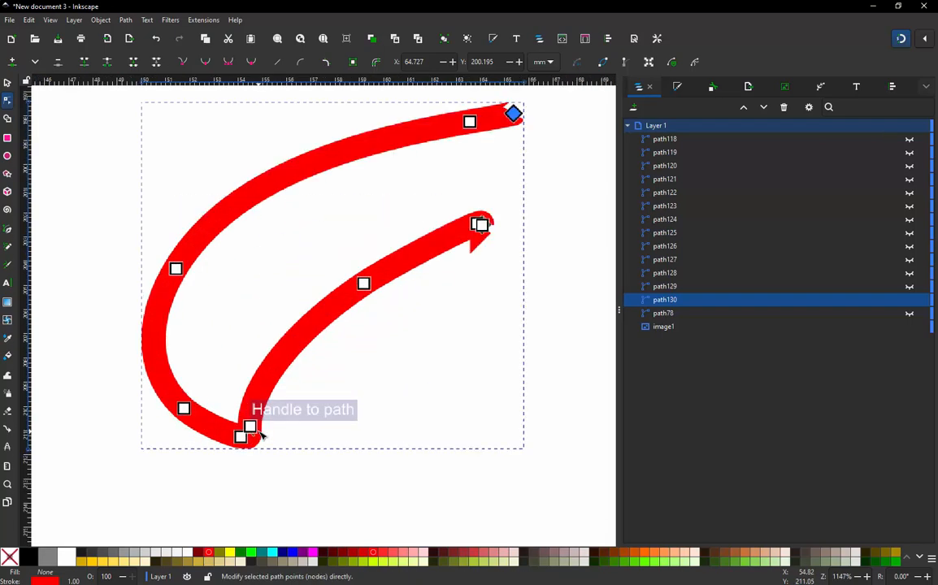
- Make path130's bottom tip node a cusp and delete the two nodes beside it and the lower-left node
scroll(260, 437, up, 2)
click(248, 437)
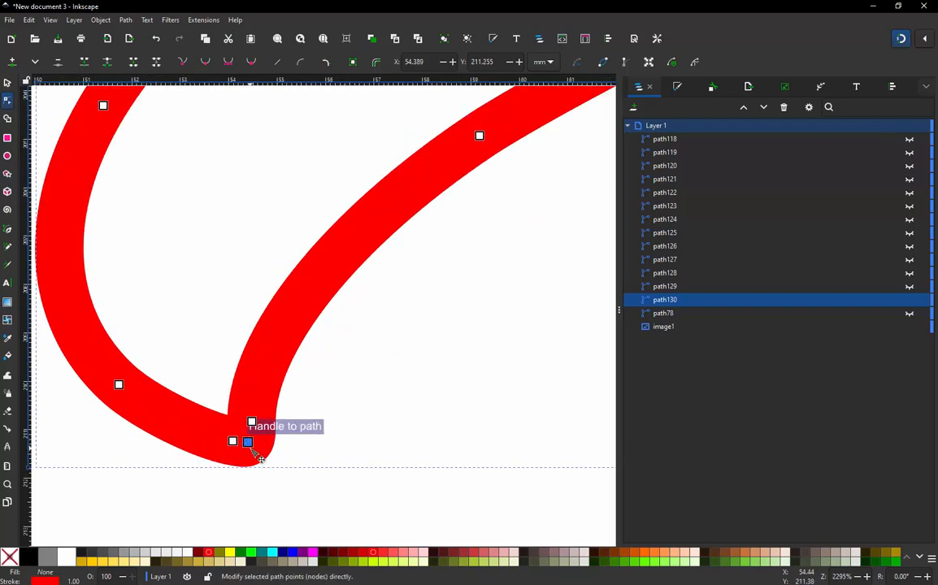
key(shift+c)
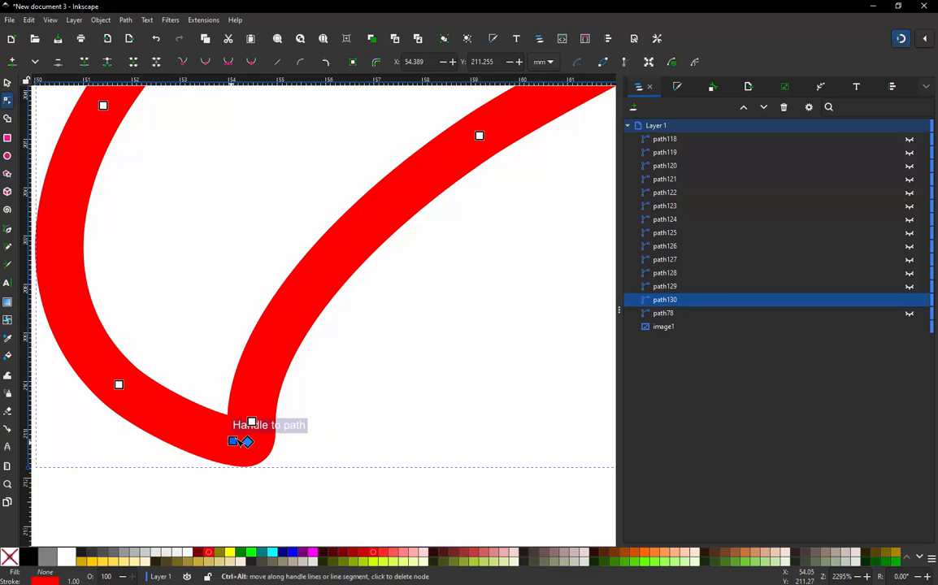
ctrl+alt+click(236, 441)
ctrl+alt+click(251, 422)
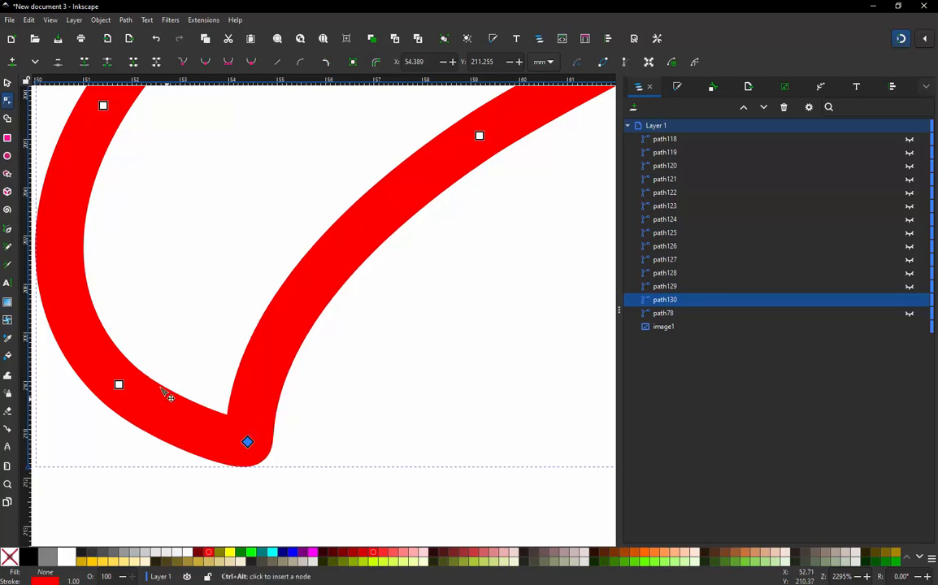
ctrl+alt+click(119, 384)
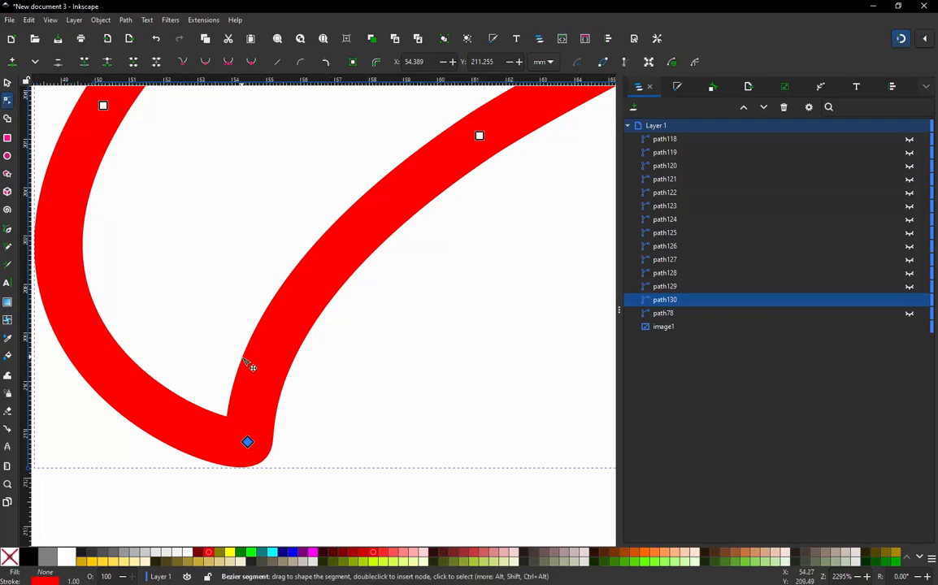
- Delete the surplus end nodes at both open right ends of path130
ctrl+scroll(251, 368, down, 3)
ctrl+scroll(379, 182, up, 2)
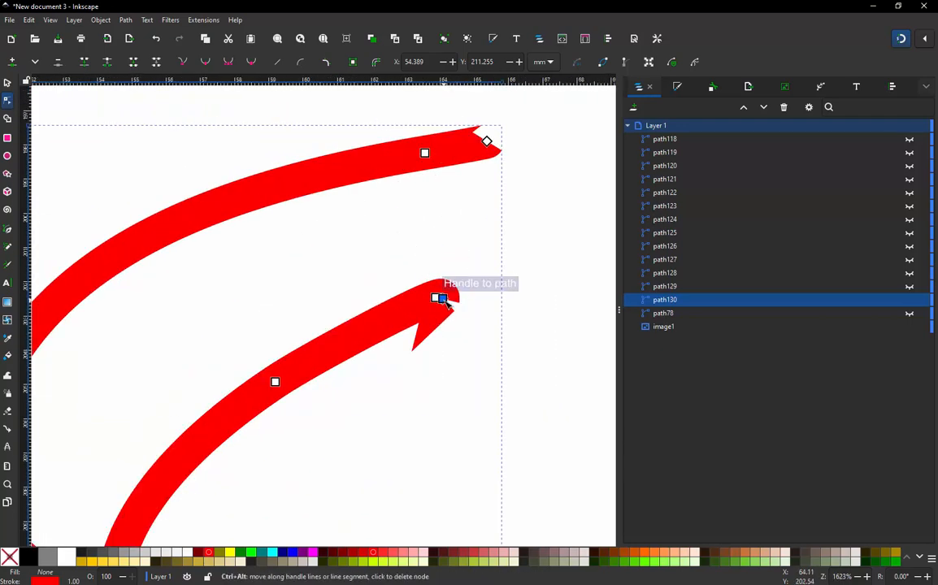
ctrl+alt+click(442, 299)
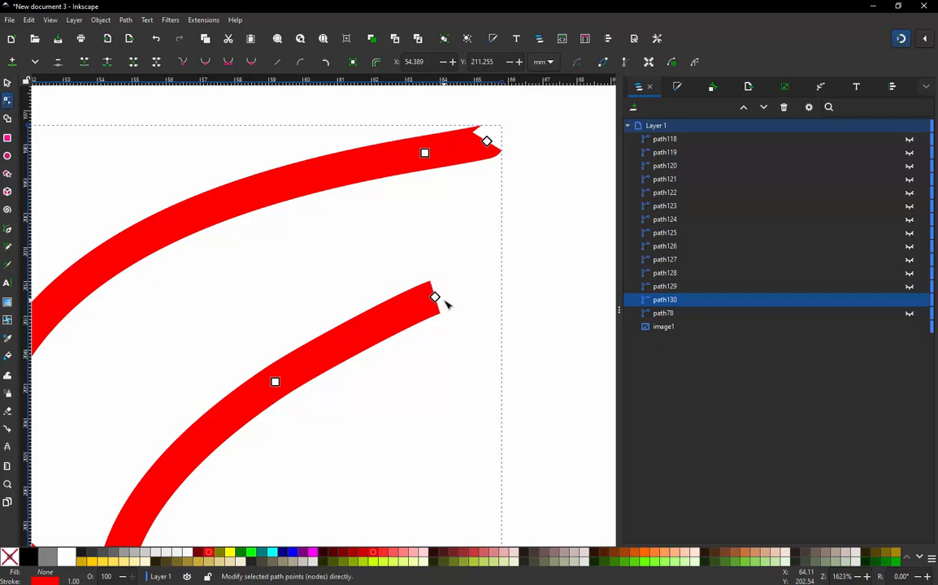
ctrl+alt+click(487, 142)
ctrl+scroll(433, 207, down, 1)
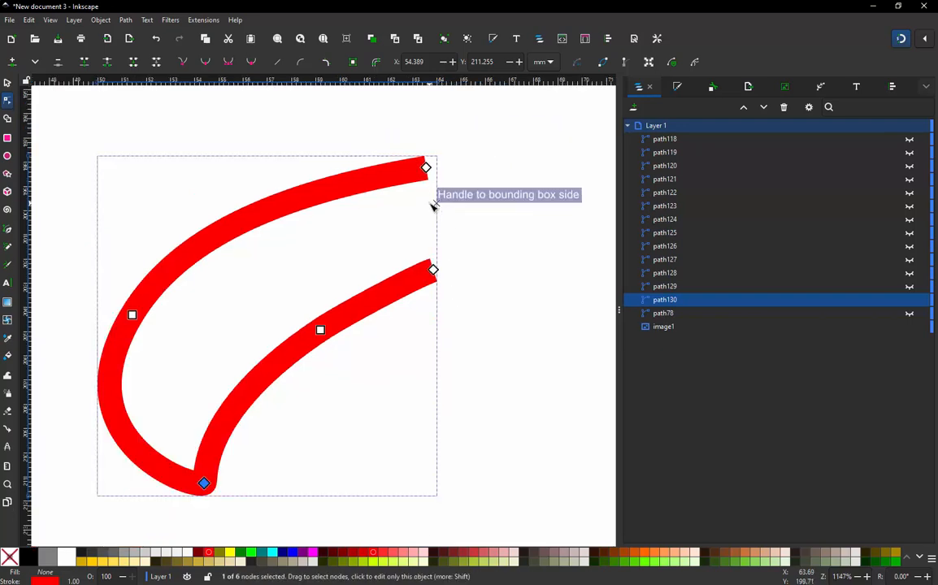
ctrl+scroll(433, 207, down, 1)
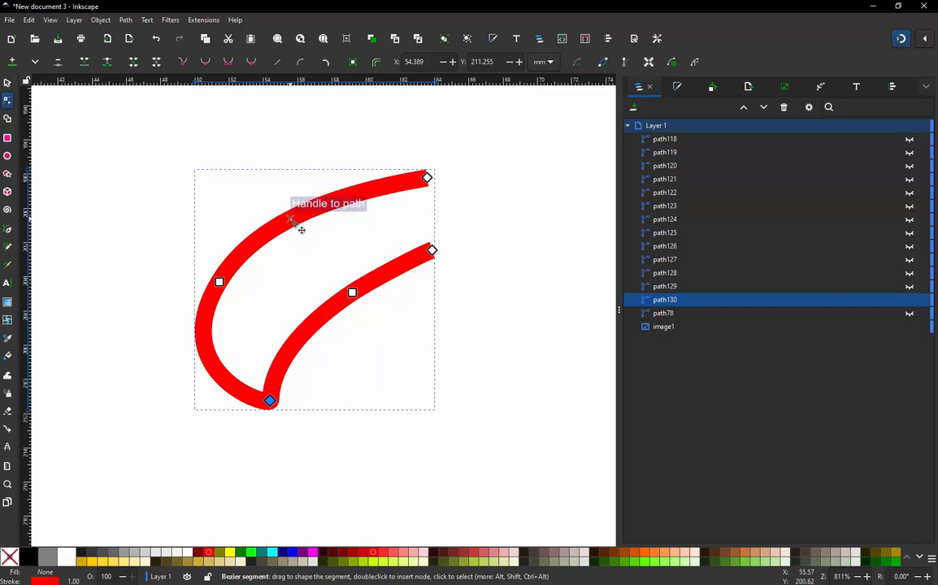
- Insert nodes on path130's upper edge, inner curve and lower-left side, delete its old left node and deselect the path with the Selector tool
double_click(290, 219)
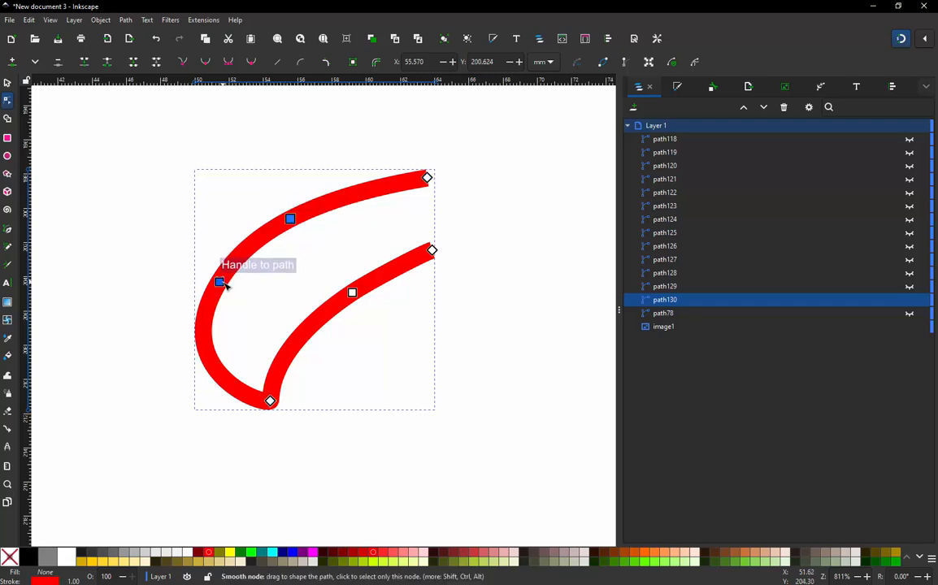
ctrl+alt+click(220, 282)
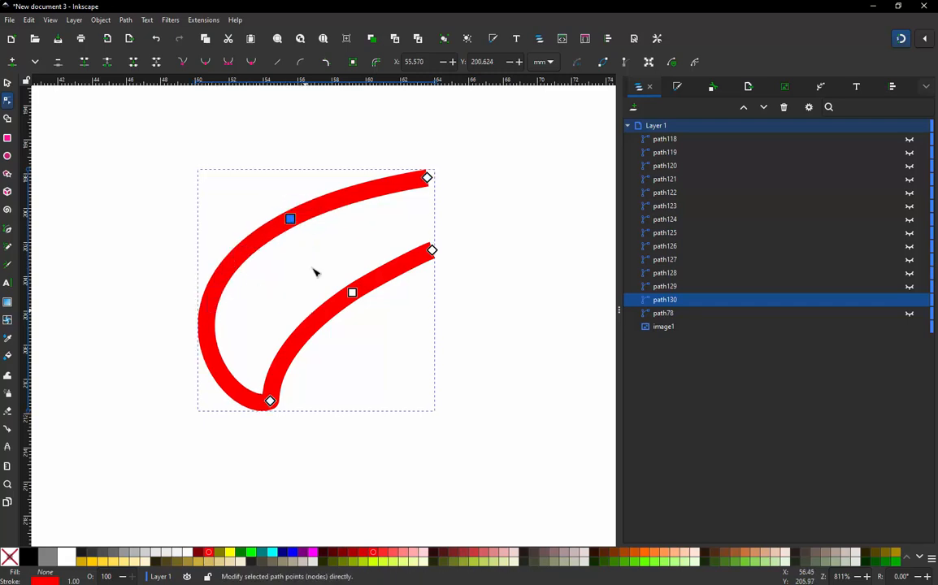
double_click(297, 344)
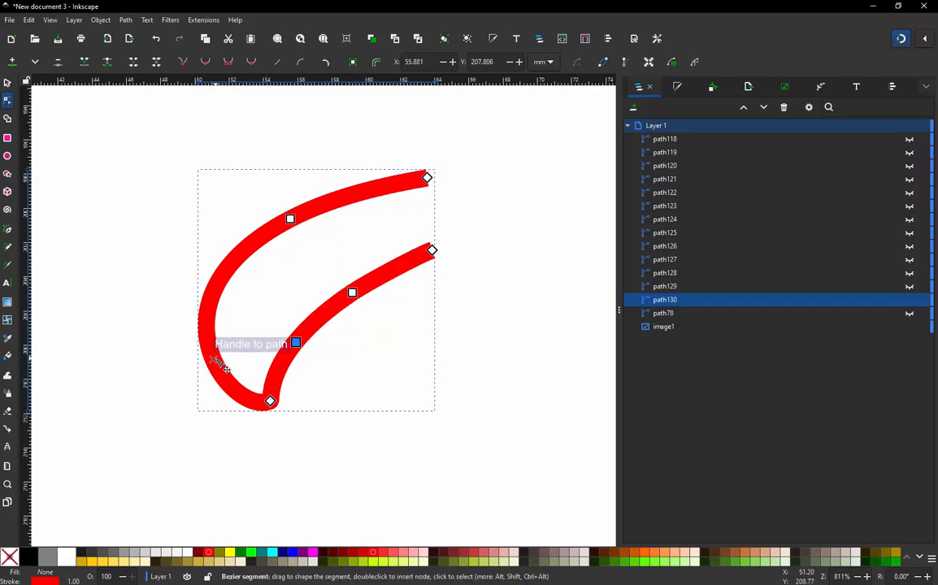
double_click(214, 359)
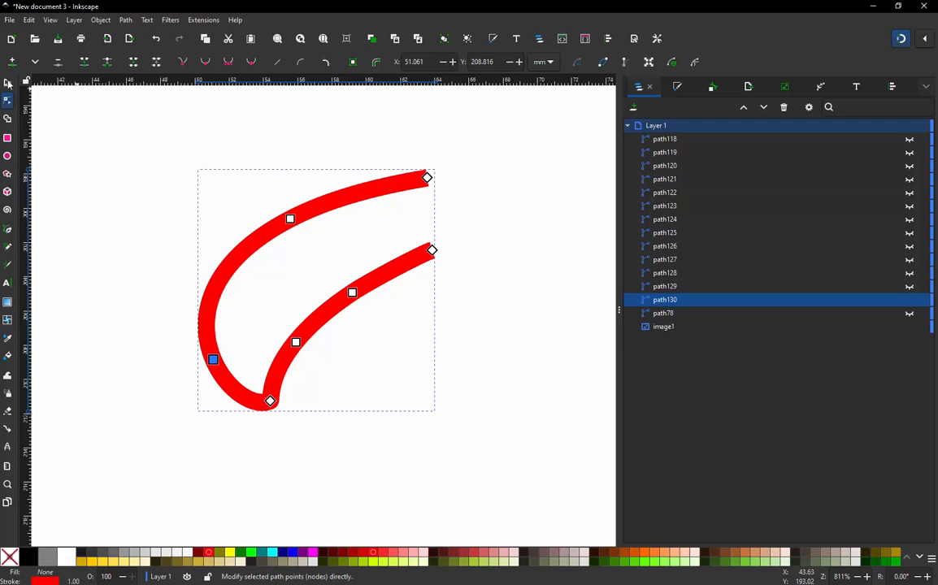
click(7, 83)
click(190, 200)
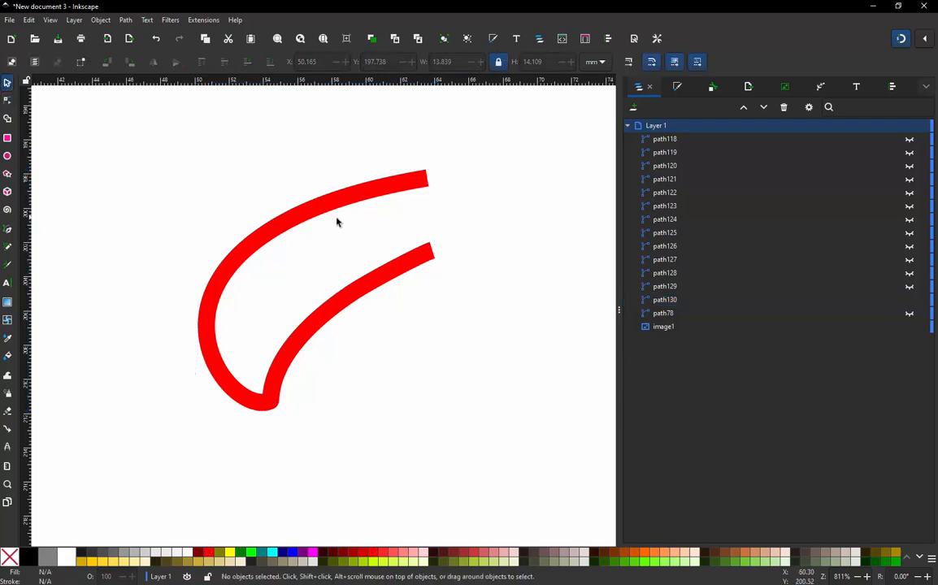
- Unhide all the paths from path118 to path130 as well as path78, and clear the selection
click(913, 301)
click(914, 300)
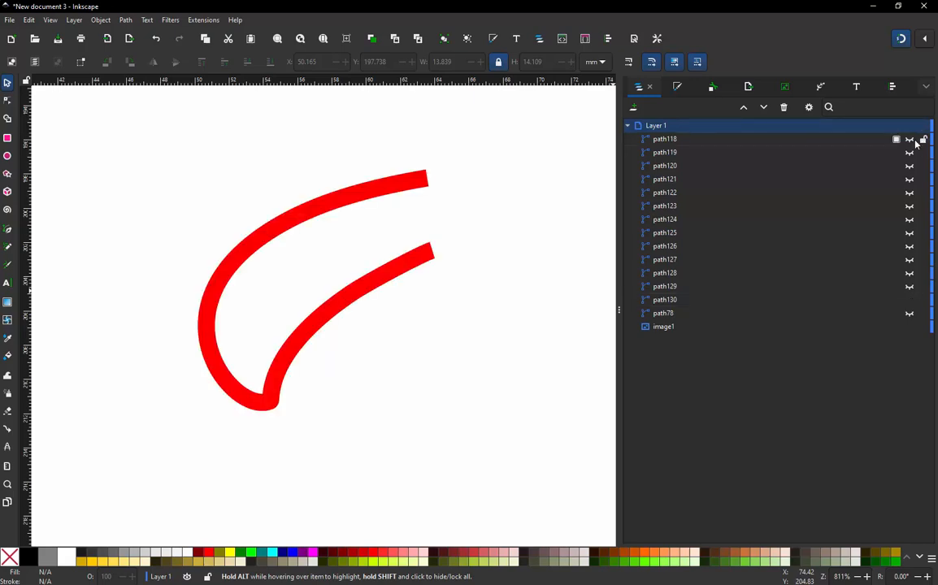
click(665, 140)
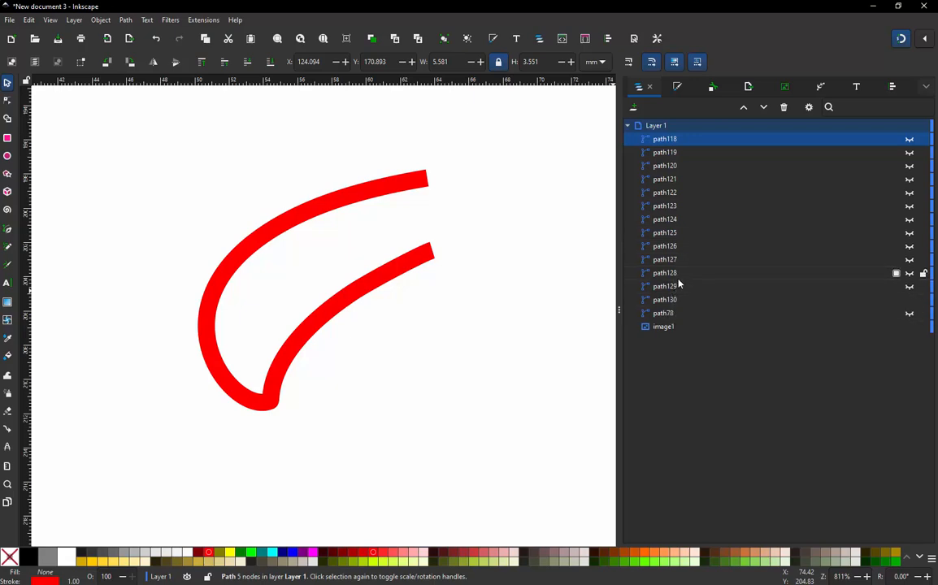
shift+click(672, 299)
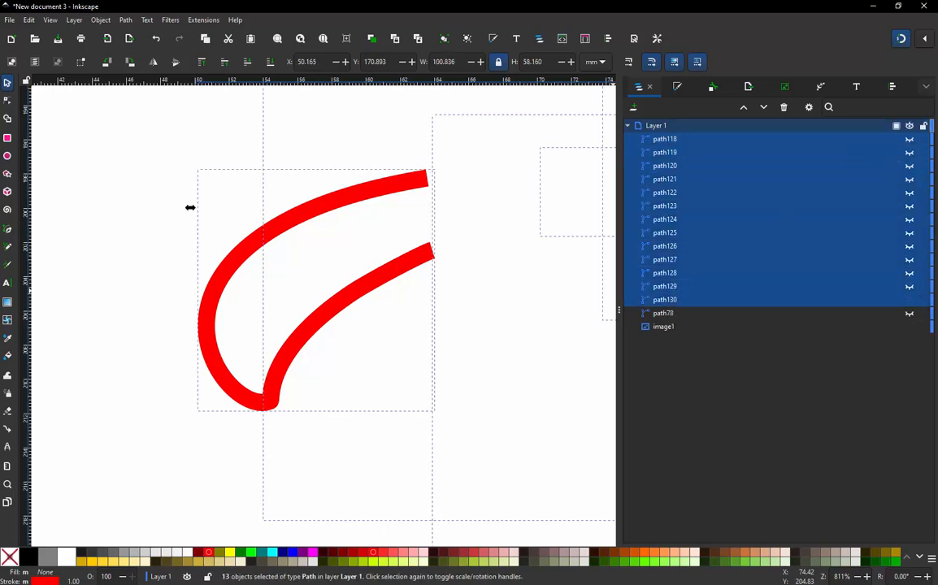
click(910, 140)
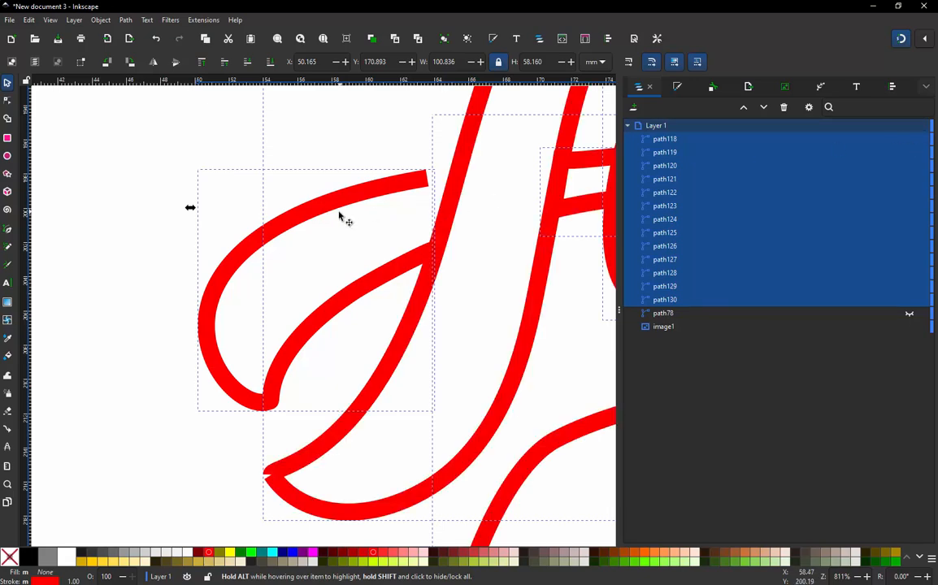
click(673, 314)
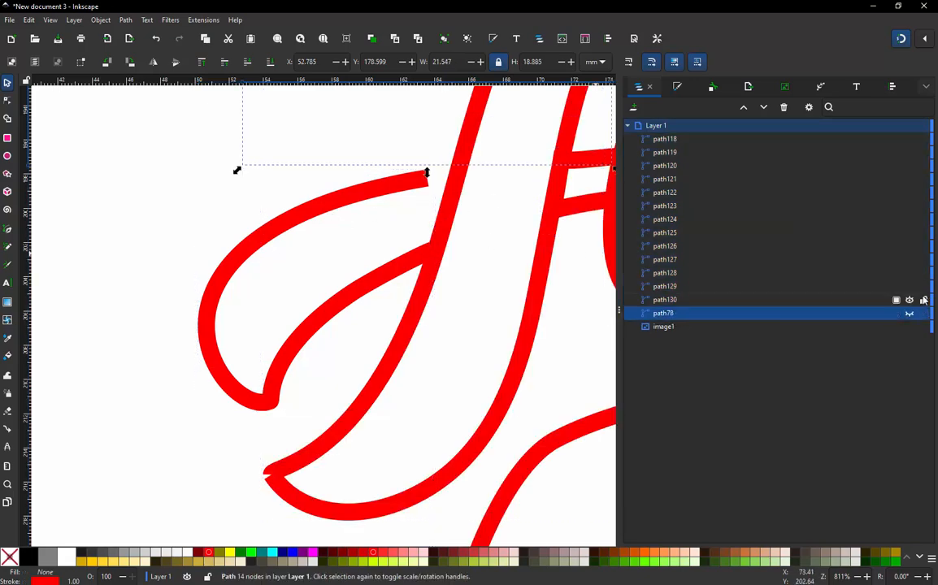
click(911, 314)
ctrl+scroll(205, 271, down, 3)
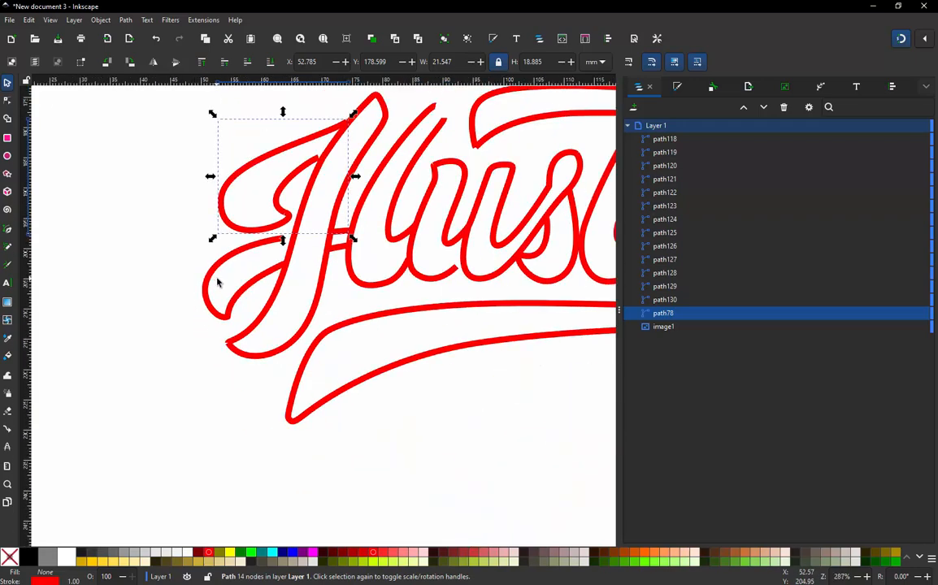
click(183, 272)
ctrl+scroll(181, 281, down, 1)
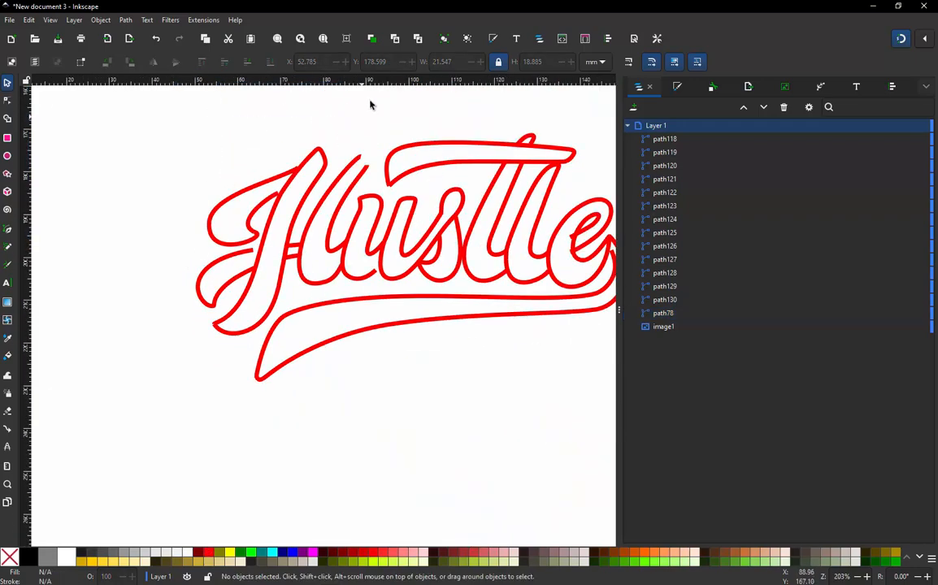
ctrl+scroll(371, 105, down, 1)
ctrl+scroll(457, 159, up, 1)
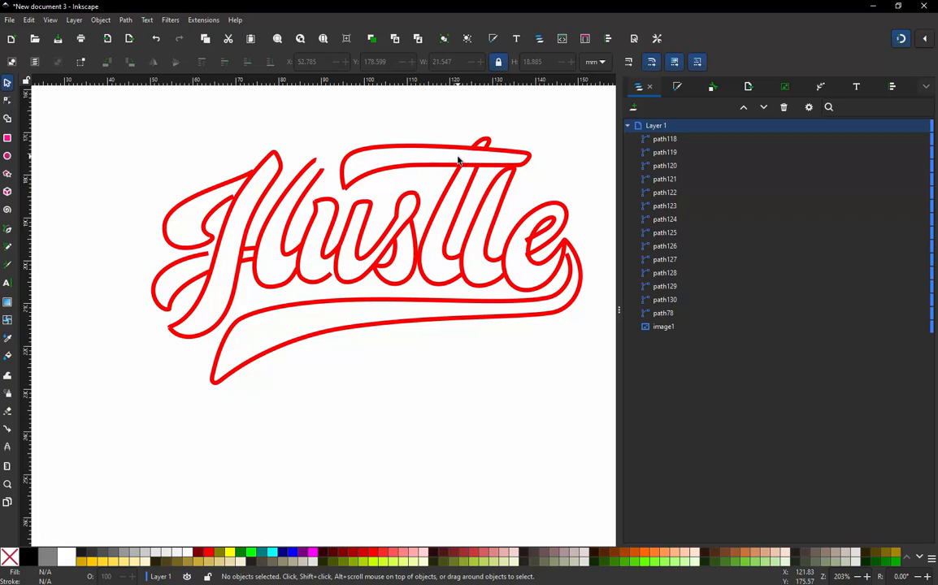
- Switch the display to outline mode and move path78's upper-right end node onto the adjacent H stem outline
key(ctrl+KP_5)
ctrl+scroll(262, 167, up, 7)
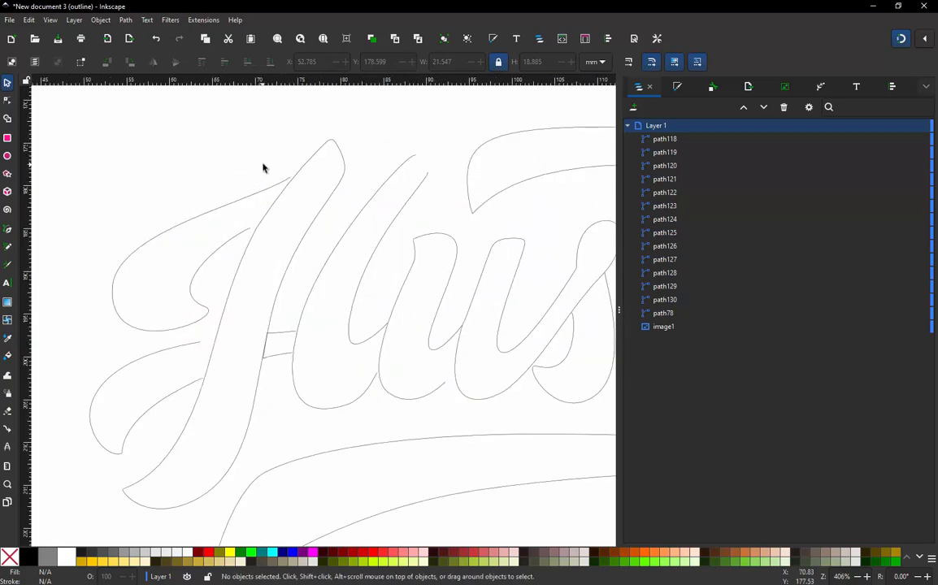
click(315, 200)
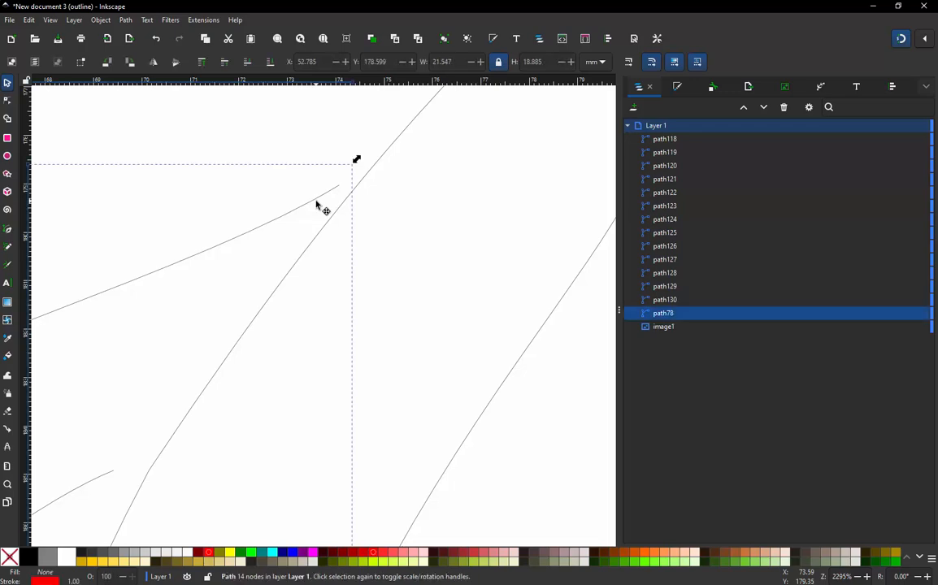
key(n)
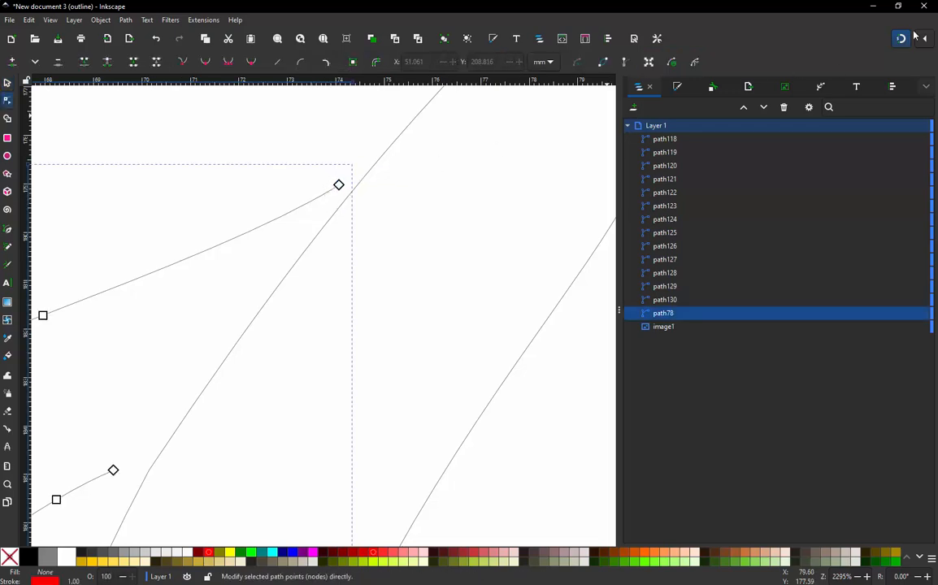
drag(338, 186, 363, 178)
- Extend the end node of path78's inner curve onto the H stem outline at about X 70.6, Y 184.3 mm
ctrl+scroll(360, 154, down, 2)
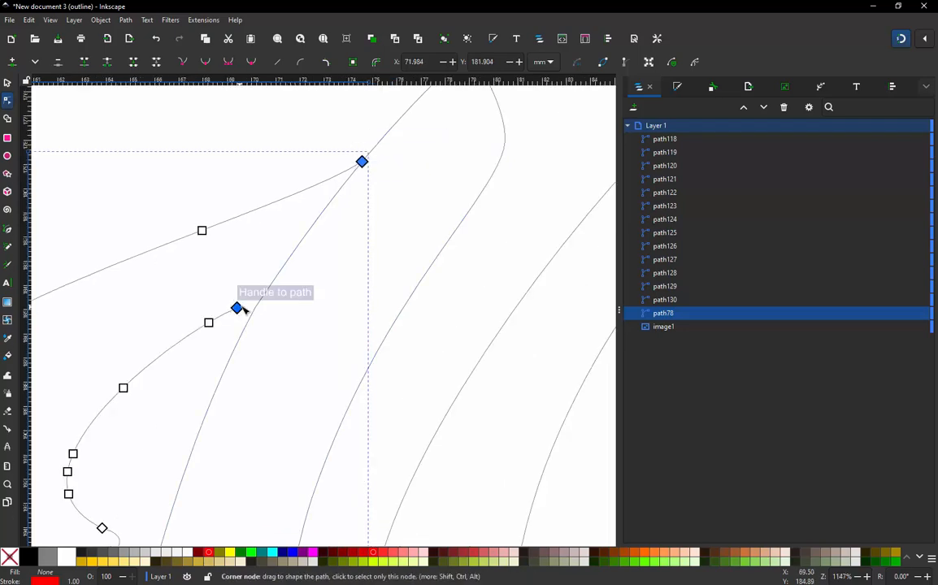
drag(241, 309, 256, 309)
key(ctrl+z)
click(263, 154)
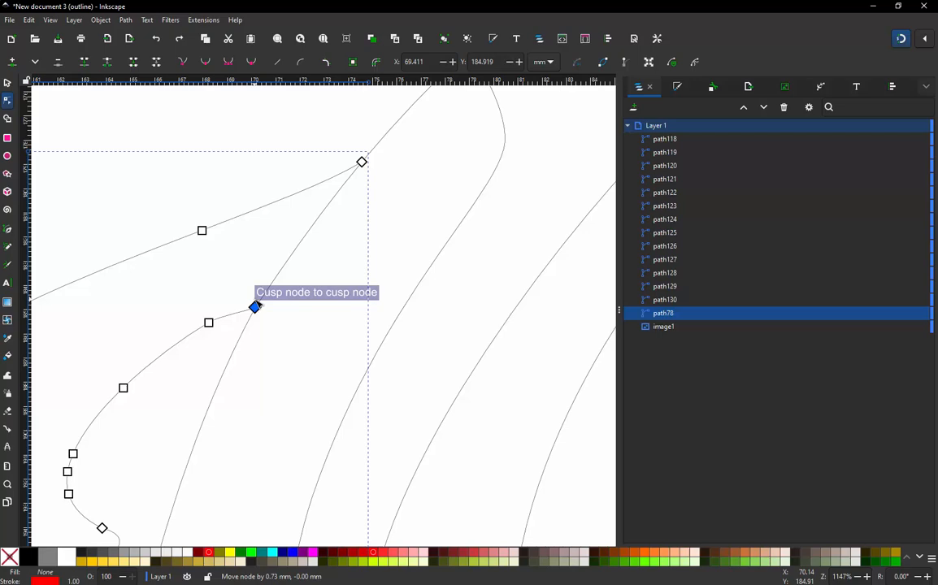
scroll(236, 329, up, 3)
drag(295, 277, 324, 233)
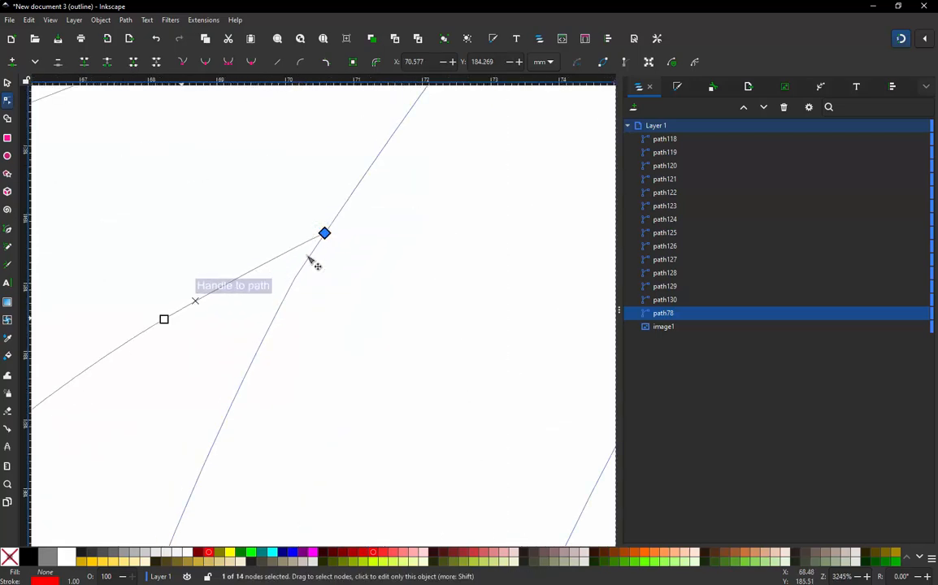
scroll(309, 230, down, 6)
key(Escape)
- Move both open end nodes of path130 onto the H stem outline, the upper one to about X 65.4, Y 197.7 mm
scroll(205, 402, up, 2)
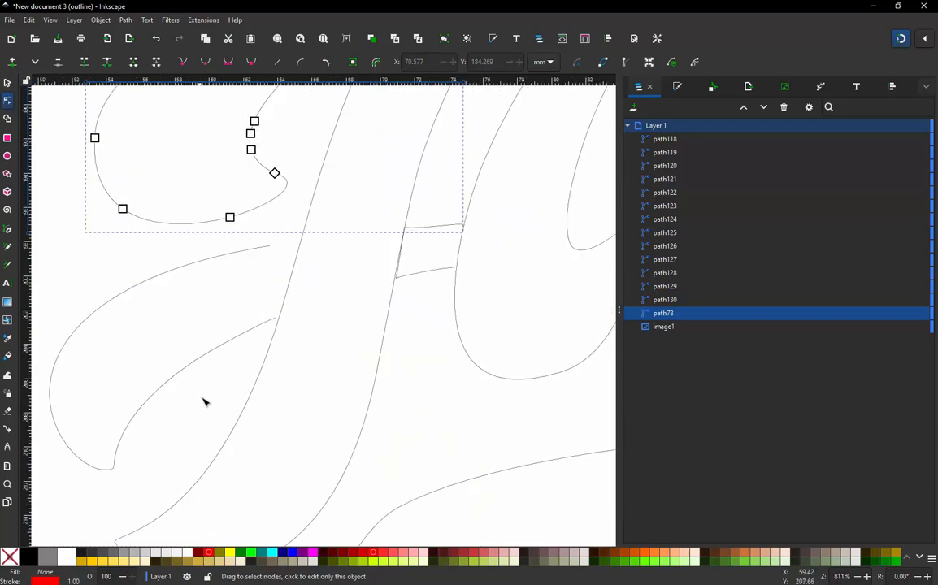
scroll(266, 273, up, 1)
click(271, 344)
scroll(267, 343, up, 2)
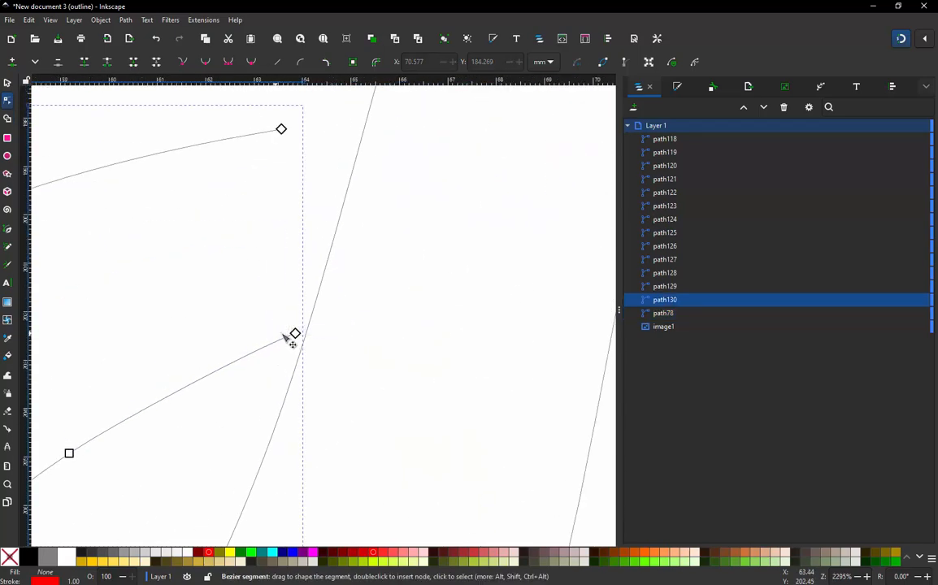
click(294, 334)
drag(295, 333, 306, 330)
drag(283, 131, 372, 104)
scroll(279, 303, down, 4)
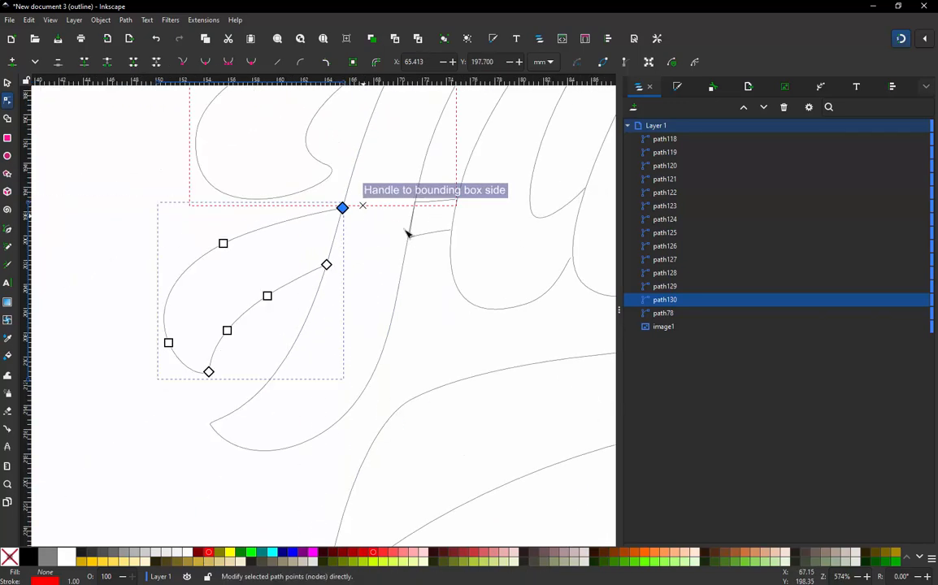
scroll(465, 197, up, 4)
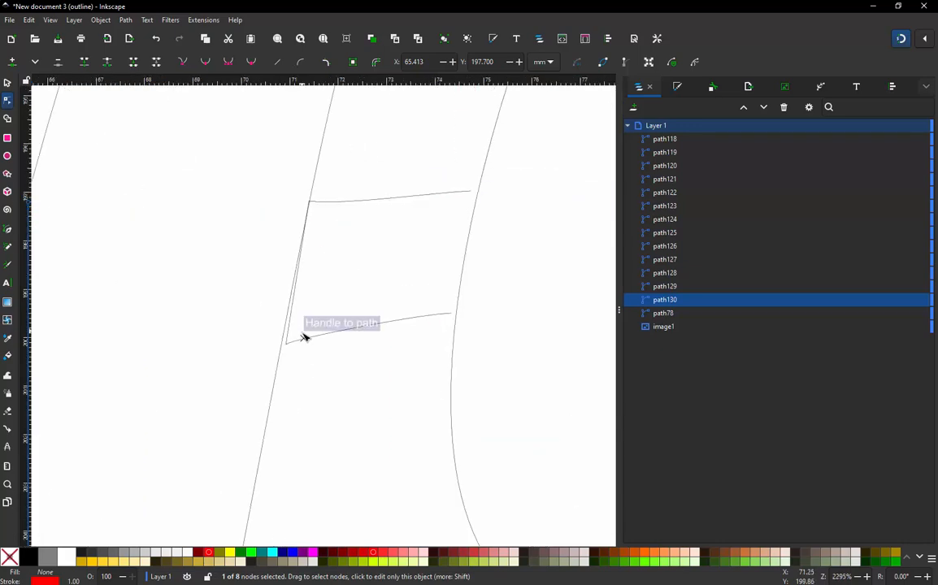
- Pull path125's lower-left node away from the H stem outline and delete the straight segment joining its two left nodes
scroll(297, 337, up, 3)
click(292, 335)
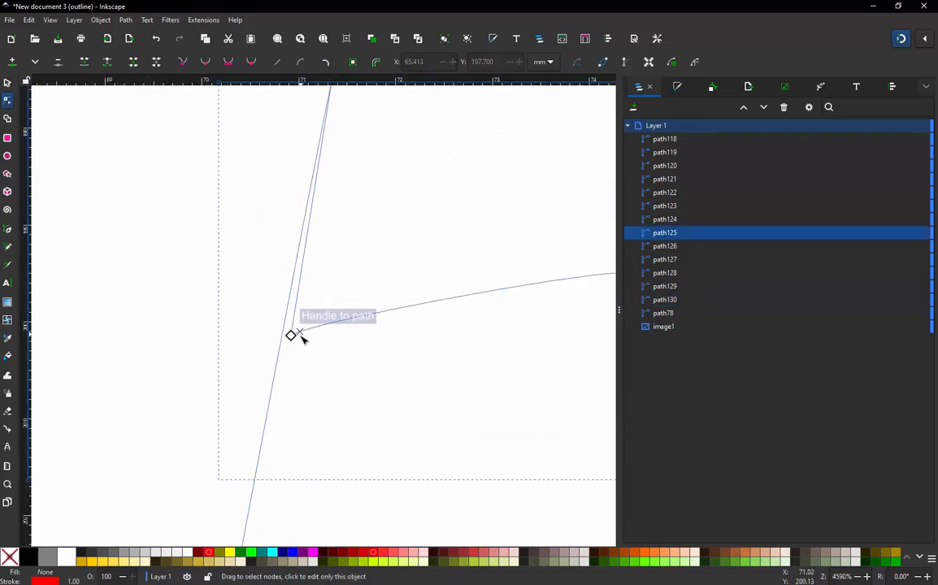
drag(297, 343, 329, 336)
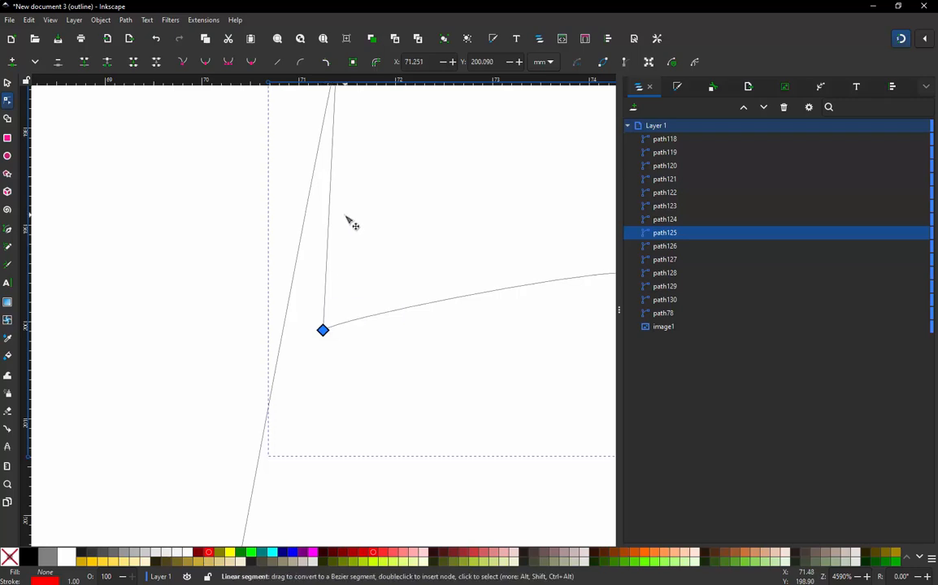
scroll(269, 336, down, 2)
scroll(298, 265, up, 1)
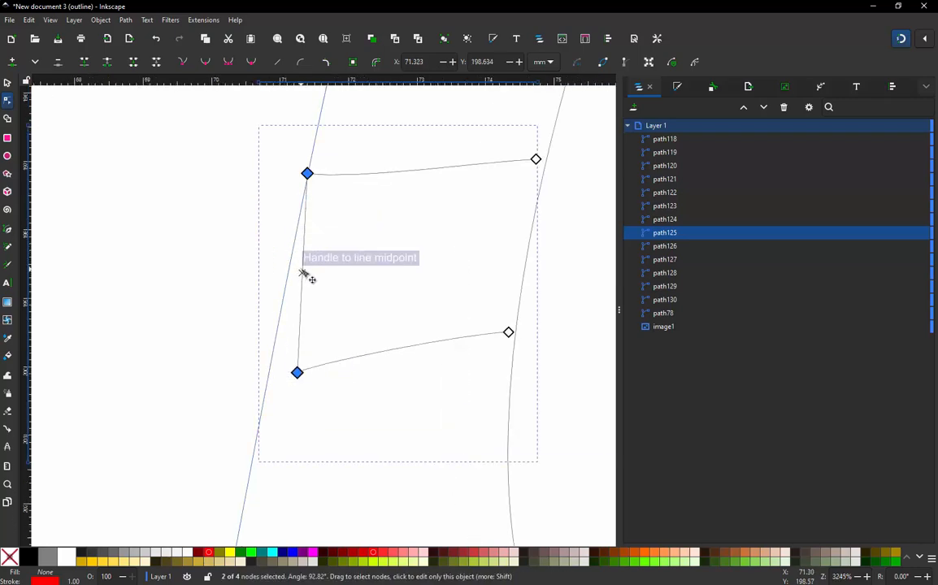
key(alt+Delete)
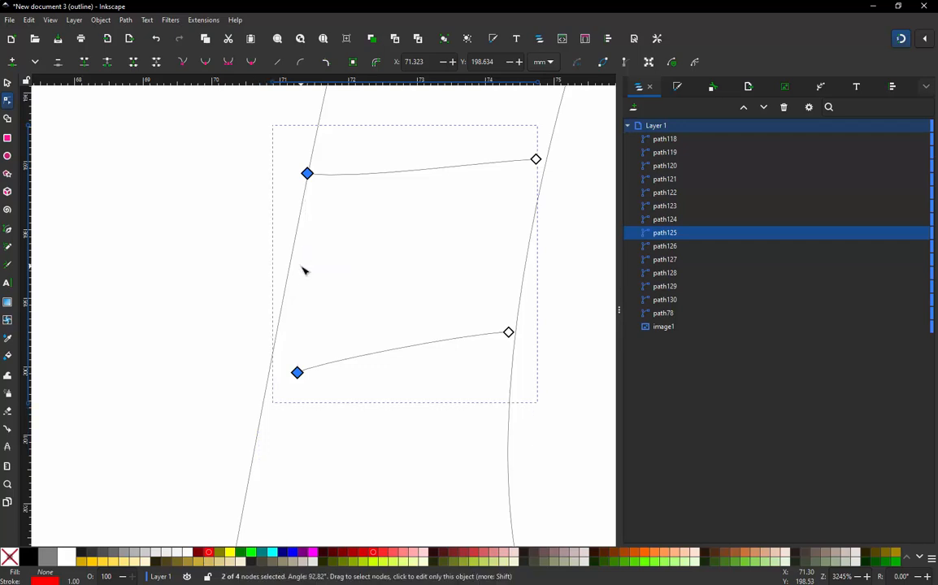
- Move path125's four end nodes onto the stem outlines on either side of the H crossbar
drag(283, 380, 270, 385)
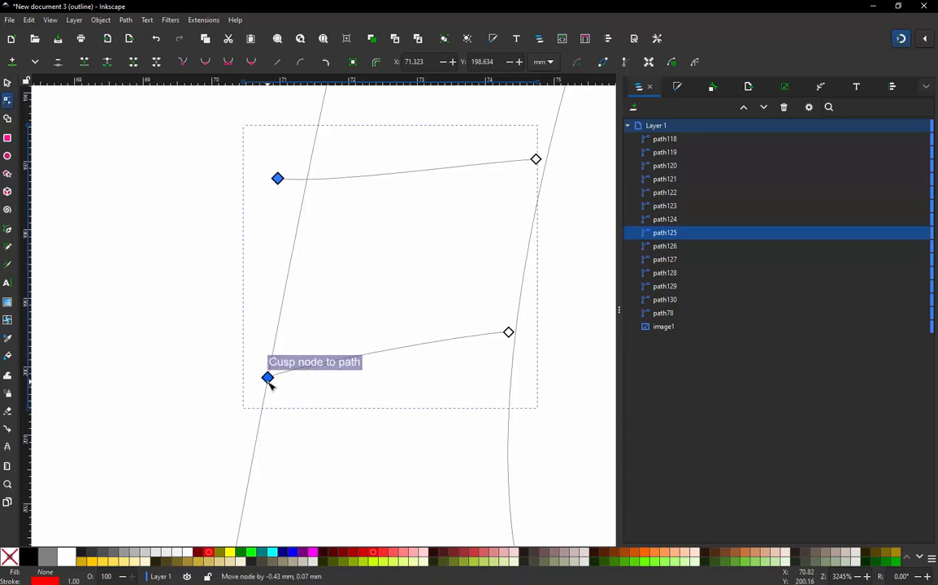
click(278, 180)
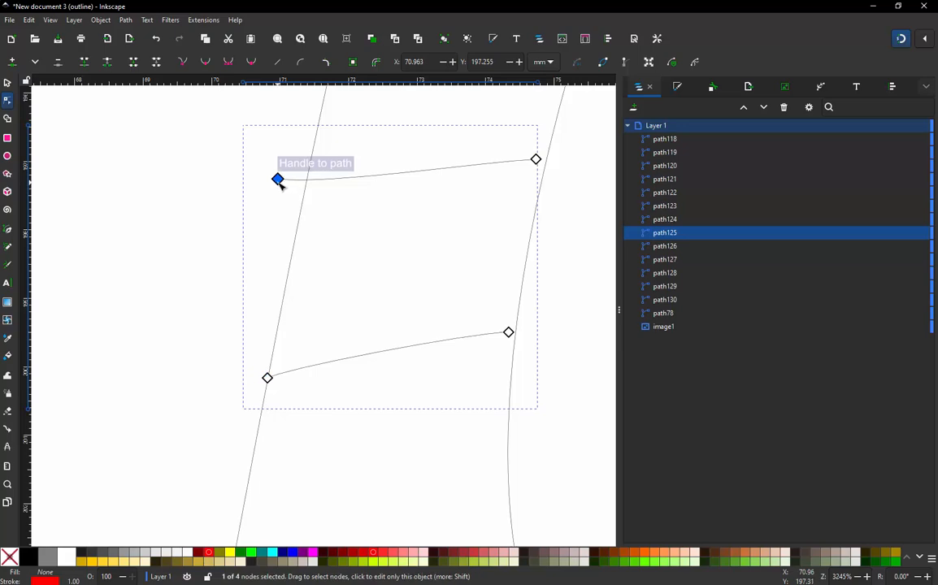
drag(278, 180, 305, 184)
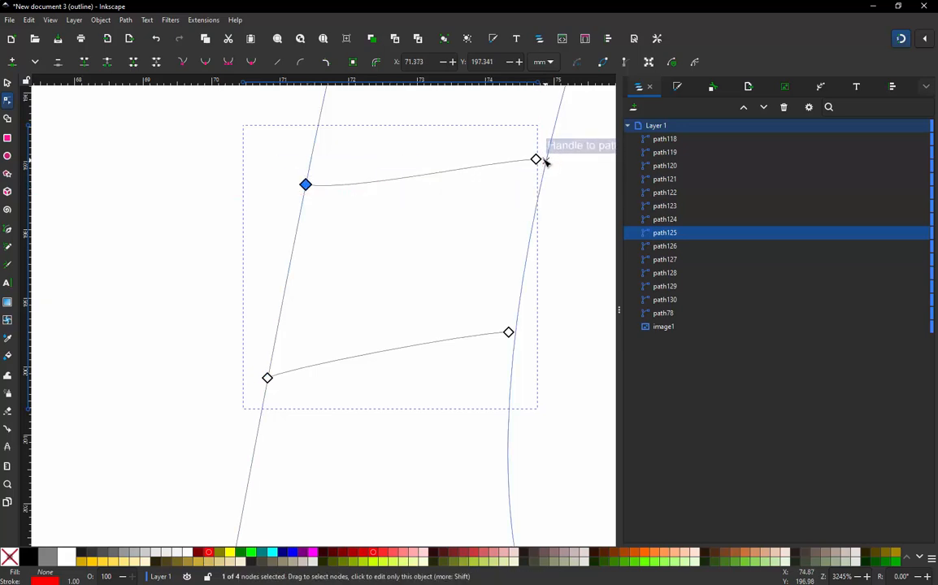
drag(536, 161, 550, 161)
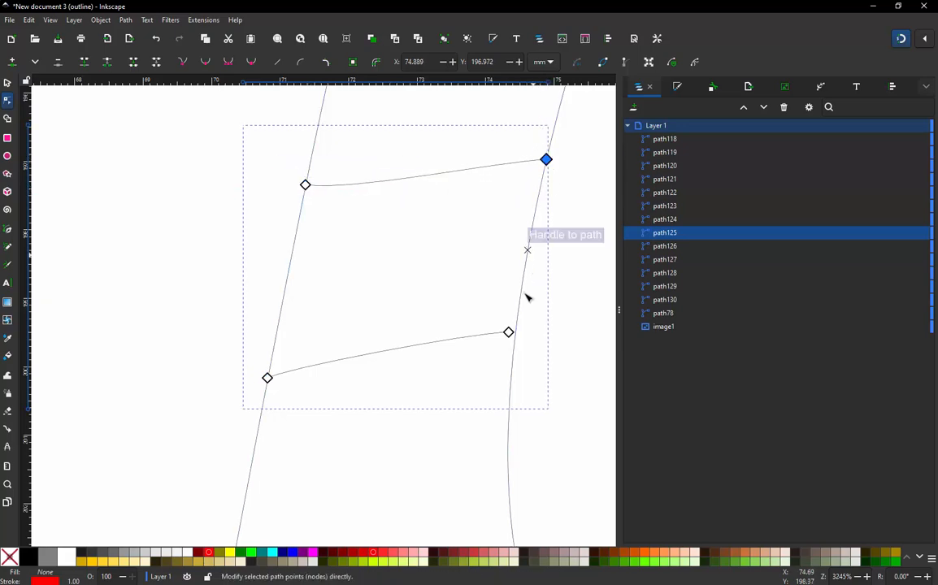
drag(511, 332, 515, 332)
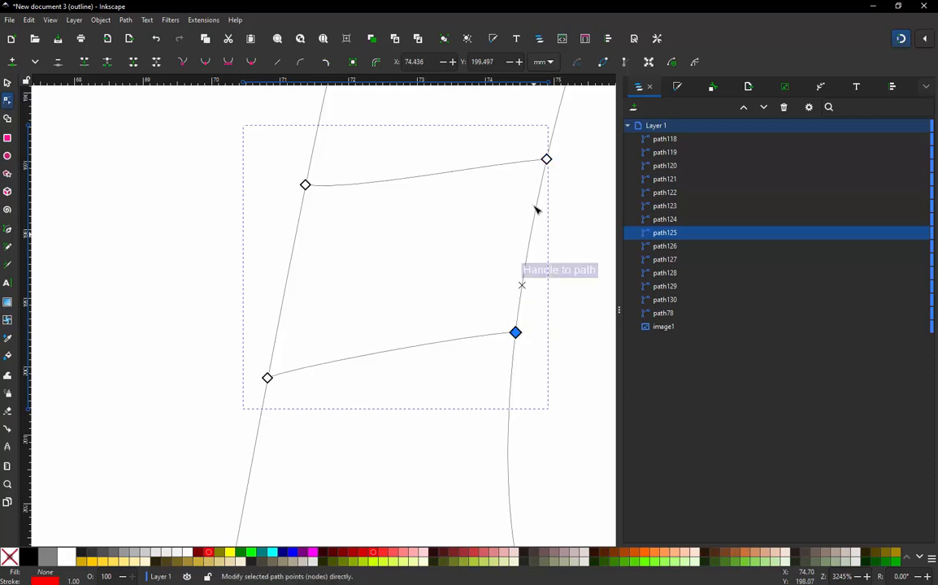
scroll(366, 422, down, 6)
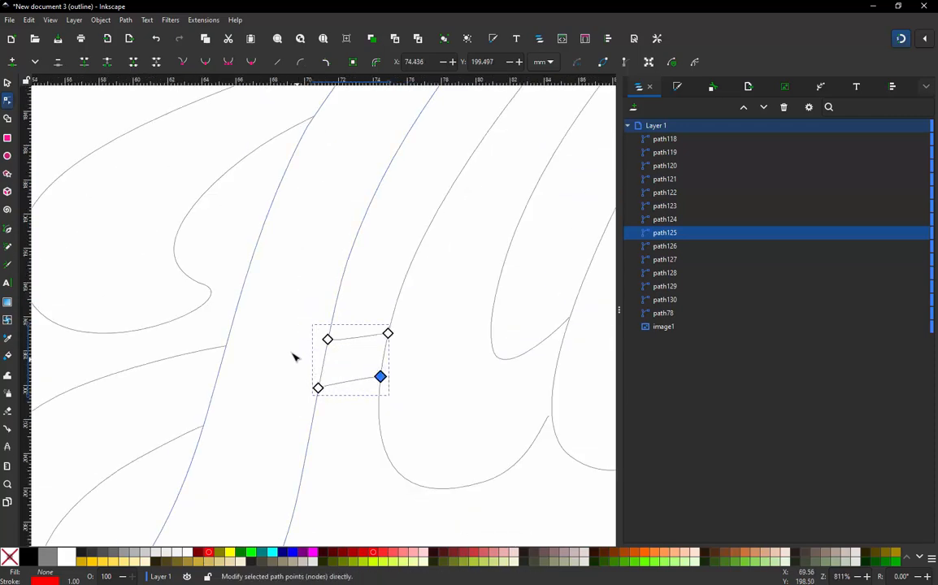
- Snap path126's two open end nodes onto the adjacent u outline, at about Y 201.6 and Y 196.1 mm
scroll(289, 195, up, 1)
scroll(268, 178, down, 1)
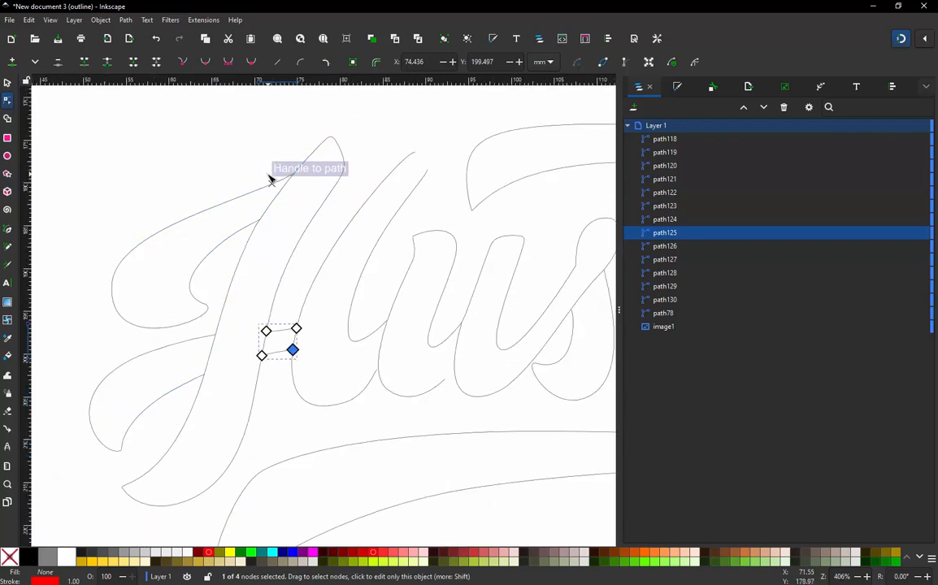
scroll(413, 392, up, 3)
scroll(413, 392, up, 1)
click(411, 419)
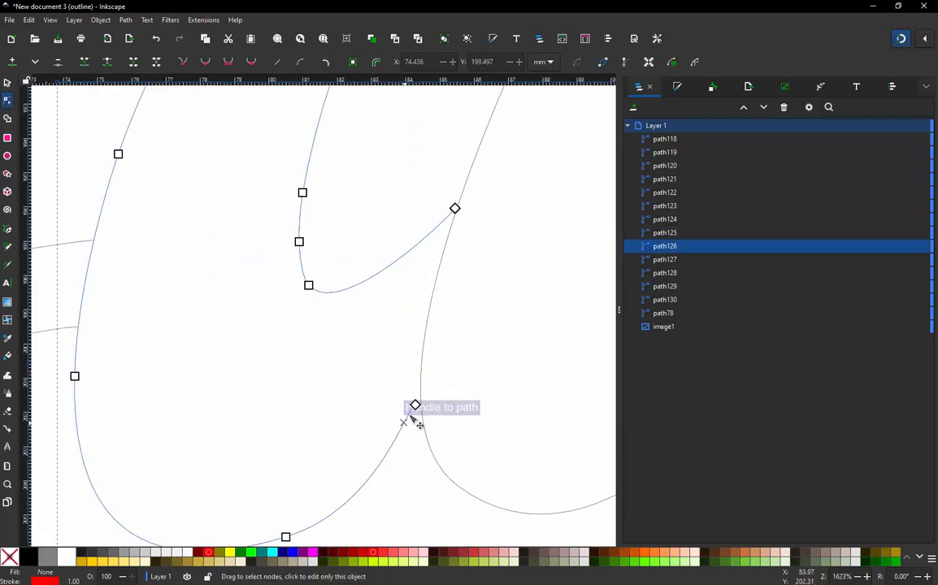
drag(415, 403, 422, 399)
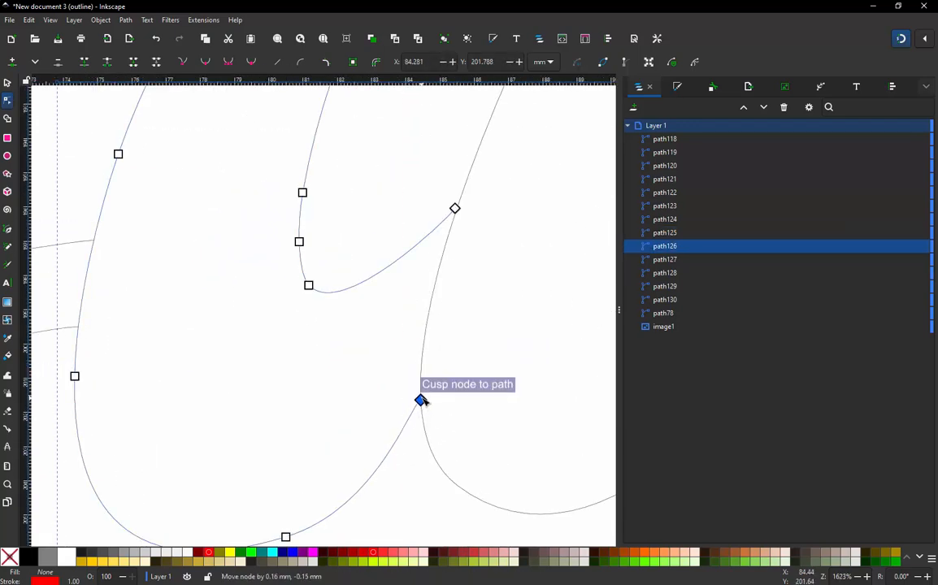
click(457, 209)
scroll(464, 215, up, 5)
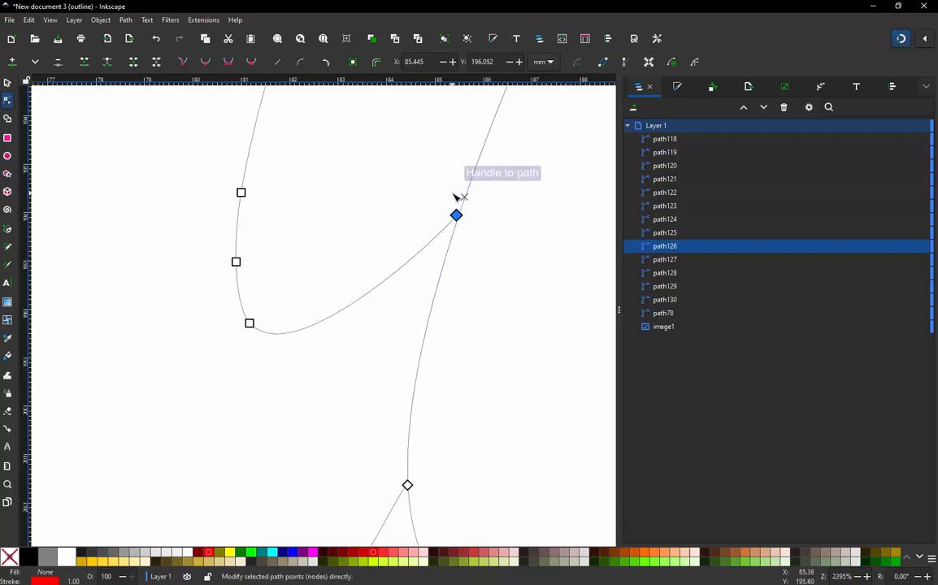
drag(468, 237, 476, 236)
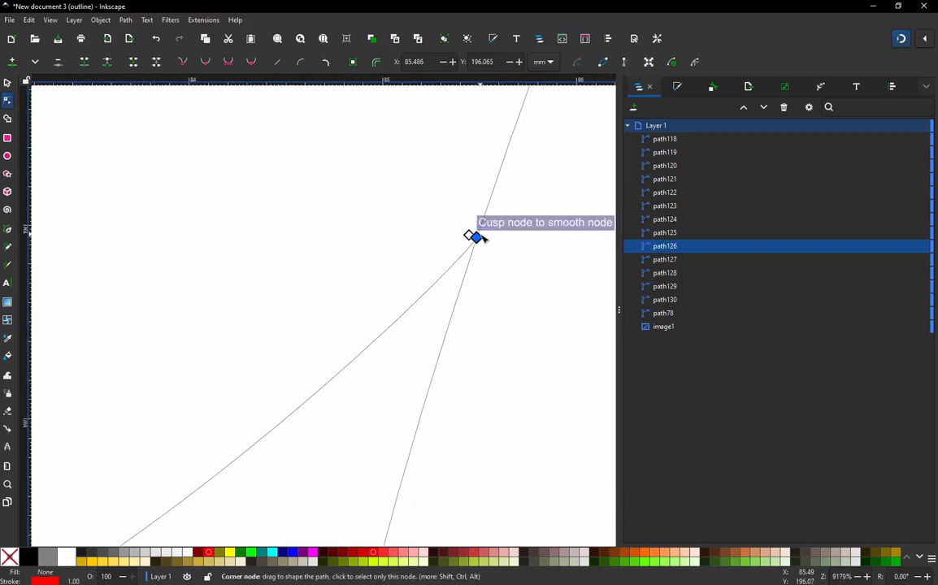
scroll(476, 236, down, 8)
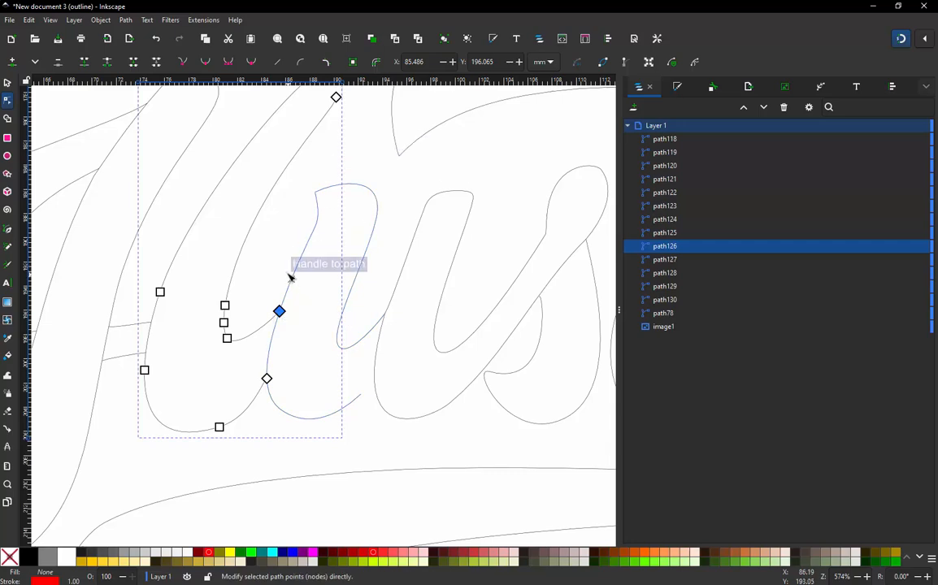
- Extend path127's two open end nodes onto the adjacent outline, at about Y 196.3 and Y 202.2 mm
scroll(350, 312, up, 2)
click(348, 316)
click(373, 286)
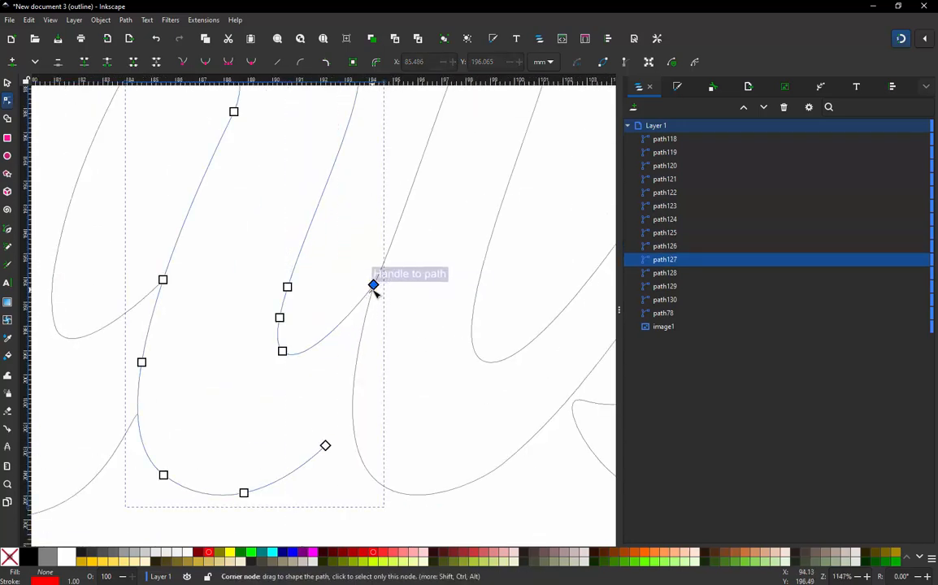
drag(381, 284, 376, 284)
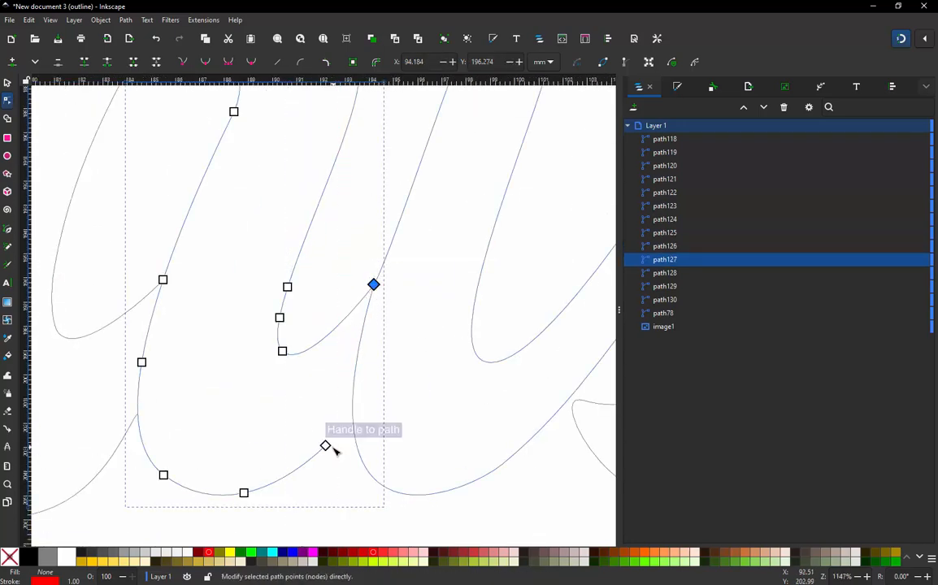
drag(332, 444, 354, 429)
- Move the upper end node of path129's inner curve onto the diagonal s outline at about X 106.9, Y 194.8 mm
scroll(236, 279, down, 3)
scroll(379, 334, up, 3)
scroll(318, 315, up, 1)
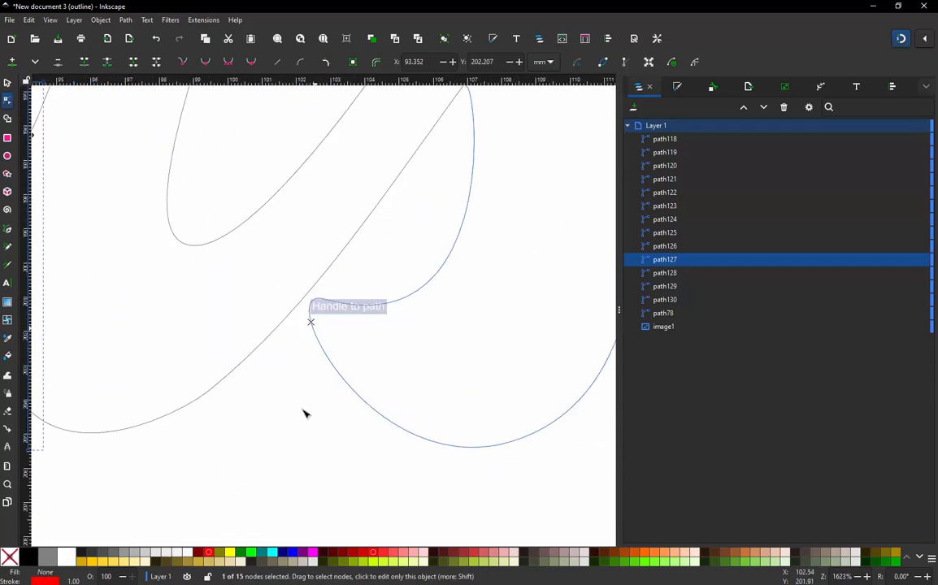
scroll(304, 410, down, 3)
scroll(357, 248, up, 2)
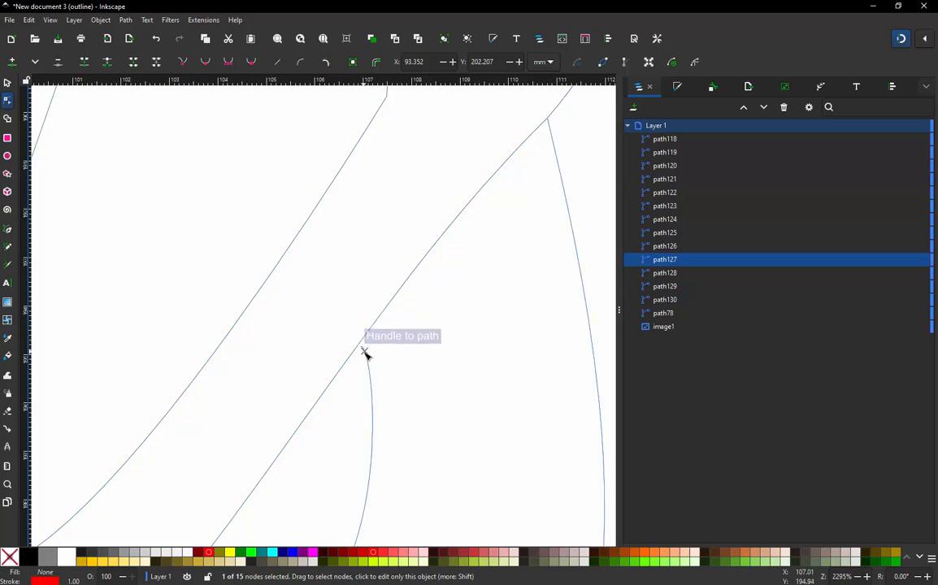
click(365, 346)
drag(361, 346, 361, 345)
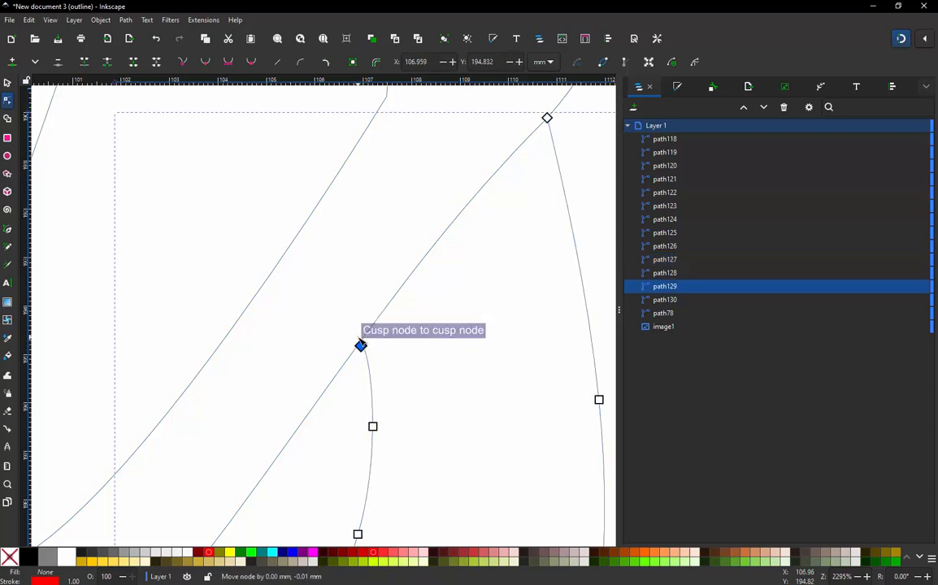
scroll(293, 372, up, 3)
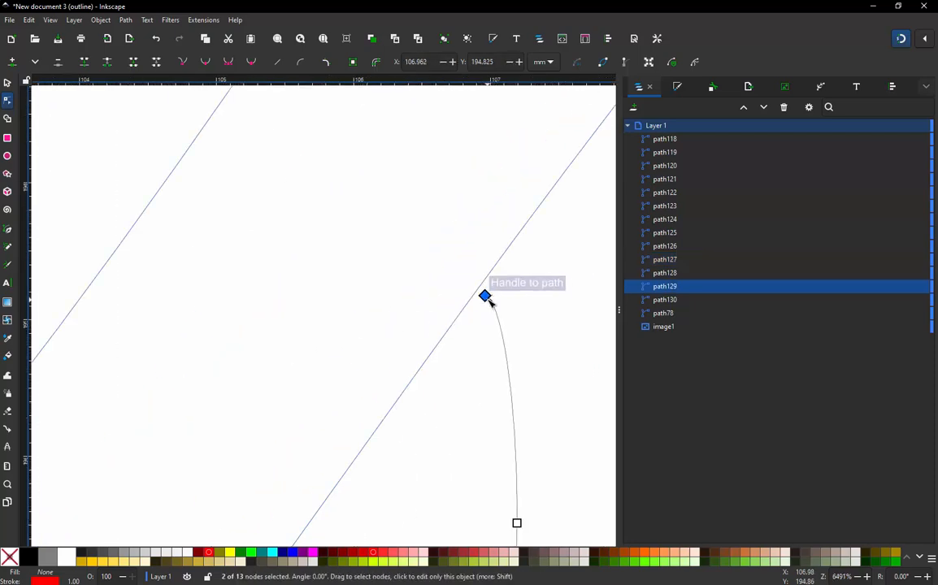
scroll(487, 299, up, 1)
drag(483, 299, 482, 284)
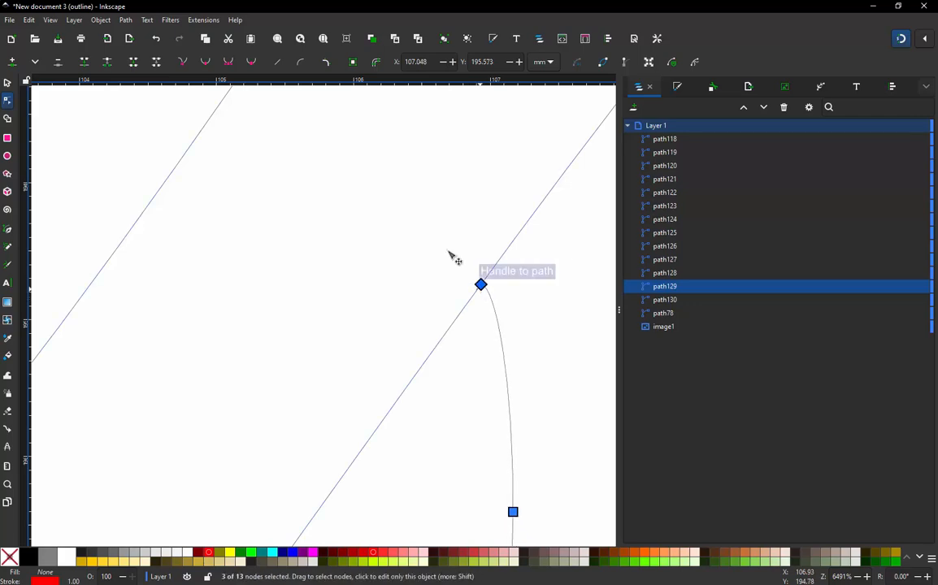
- Examine whether path120's end nodes meet the neighbouring letter outline and the T crossbar
scroll(342, 307, down, 8)
click(290, 316)
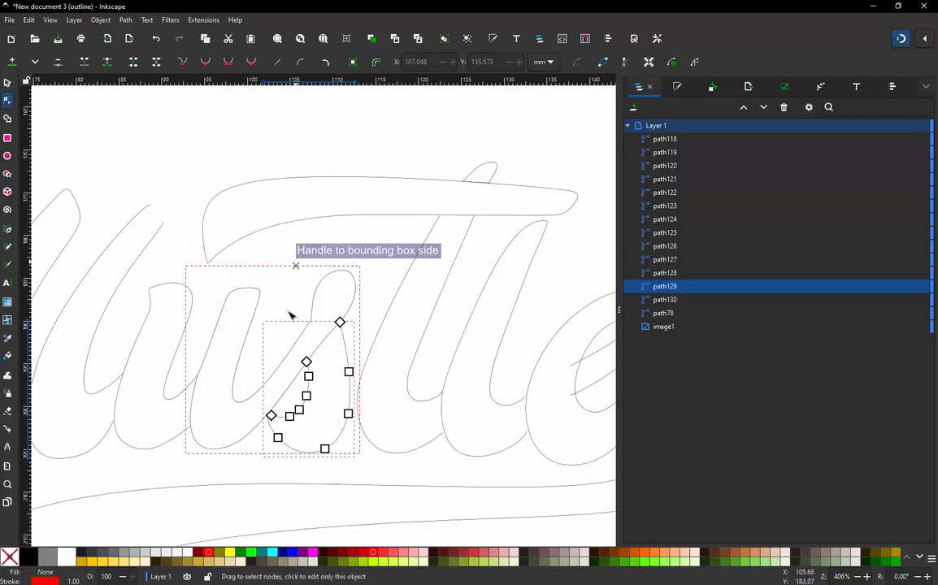
scroll(410, 435, up, 2)
click(459, 453)
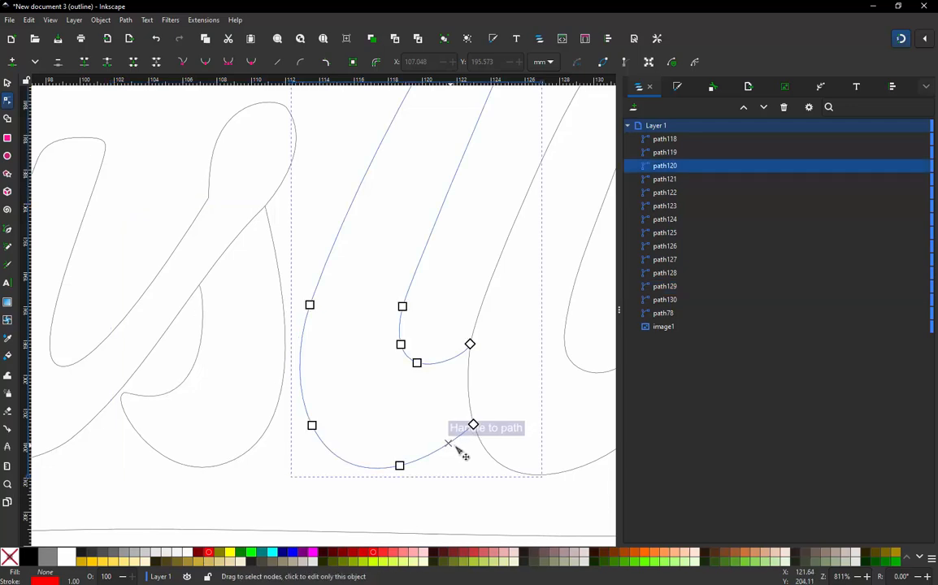
scroll(471, 419, up, 2)
click(465, 395)
scroll(468, 398, up, 3)
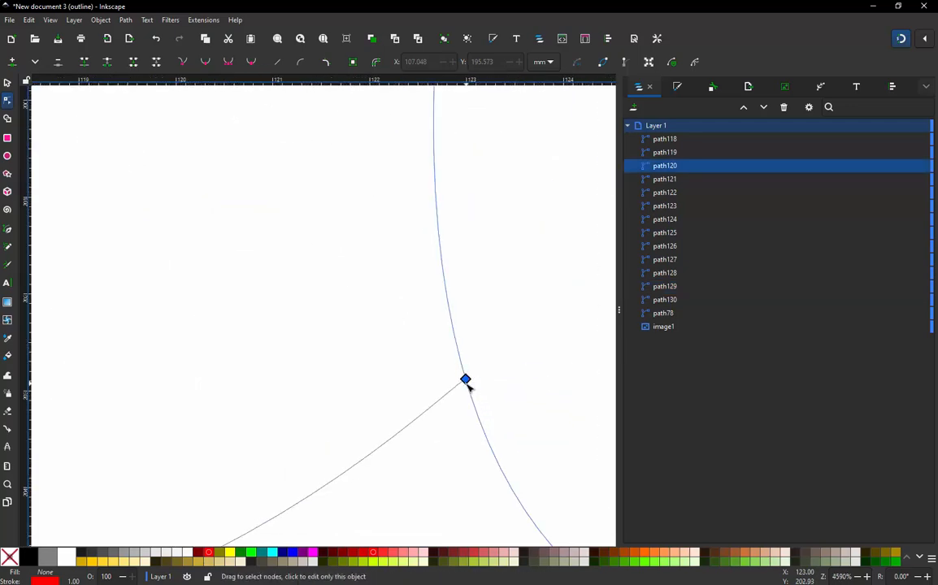
scroll(444, 417, down, 3)
scroll(435, 234, up, 2)
scroll(402, 443, down, 3)
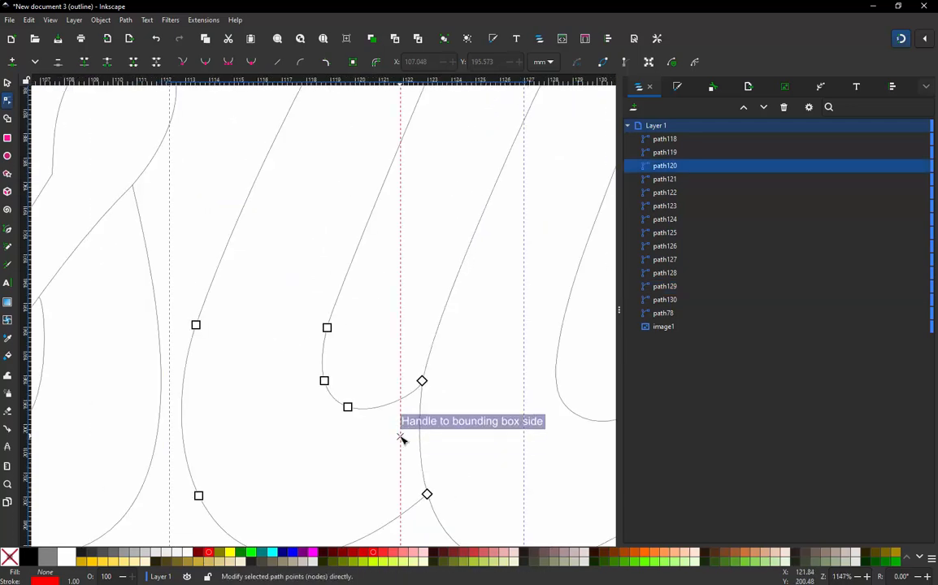
scroll(400, 437, down, 4)
scroll(426, 301, up, 5)
click(438, 222)
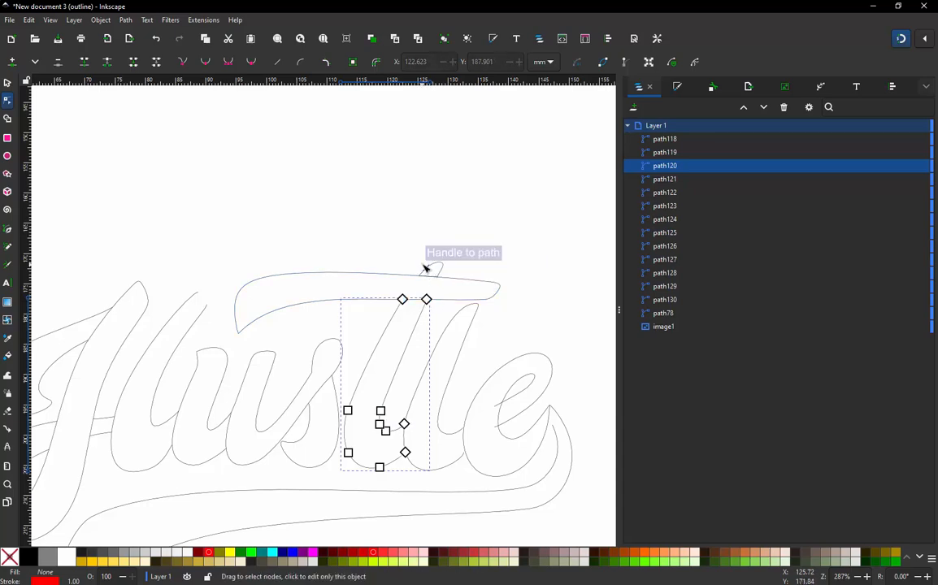
- Select path118 above the T crossbar, shift it up off the crossbar outline and return it to its original place
scroll(425, 269, up, 3)
scroll(402, 360, up, 2)
key(Escape)
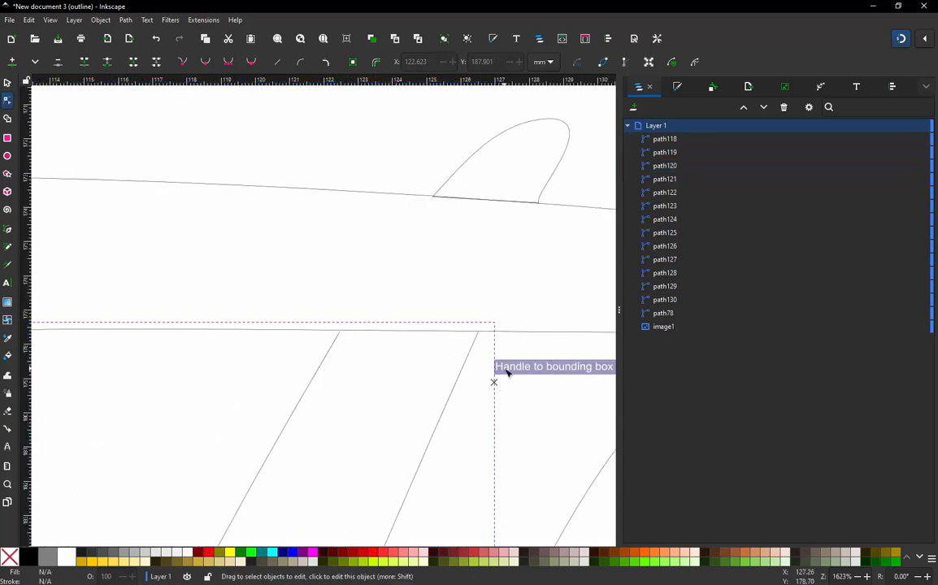
click(499, 138)
drag(494, 126, 469, 160)
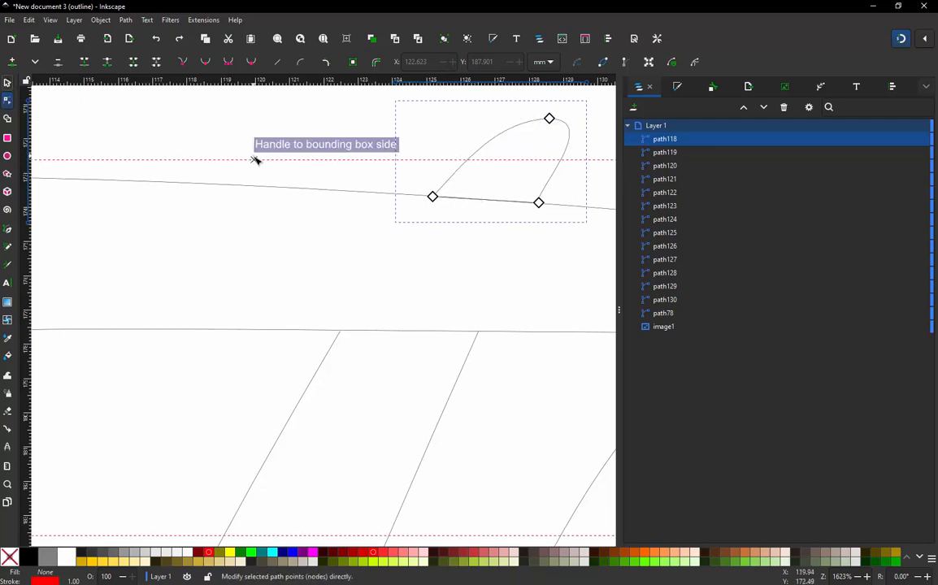
key(s)
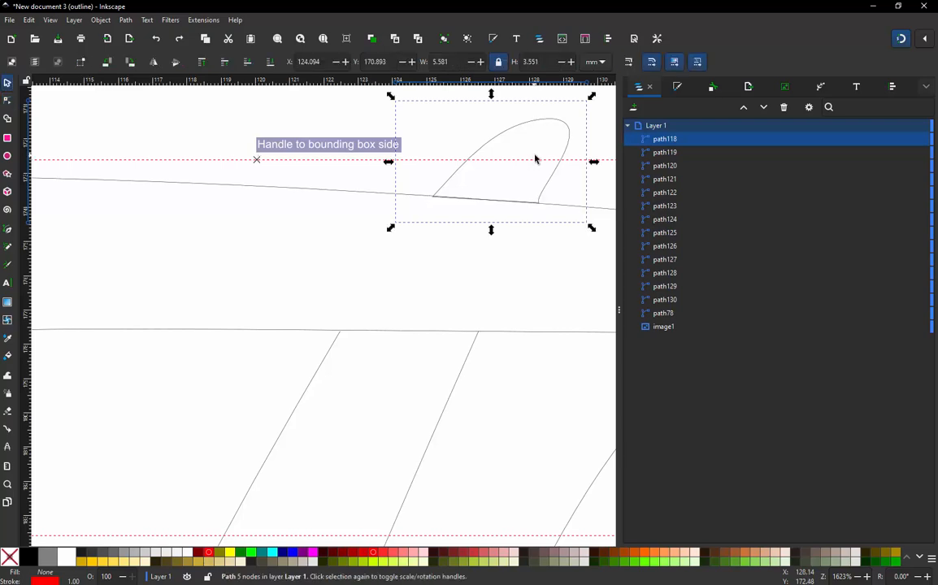
drag(491, 144, 488, 127)
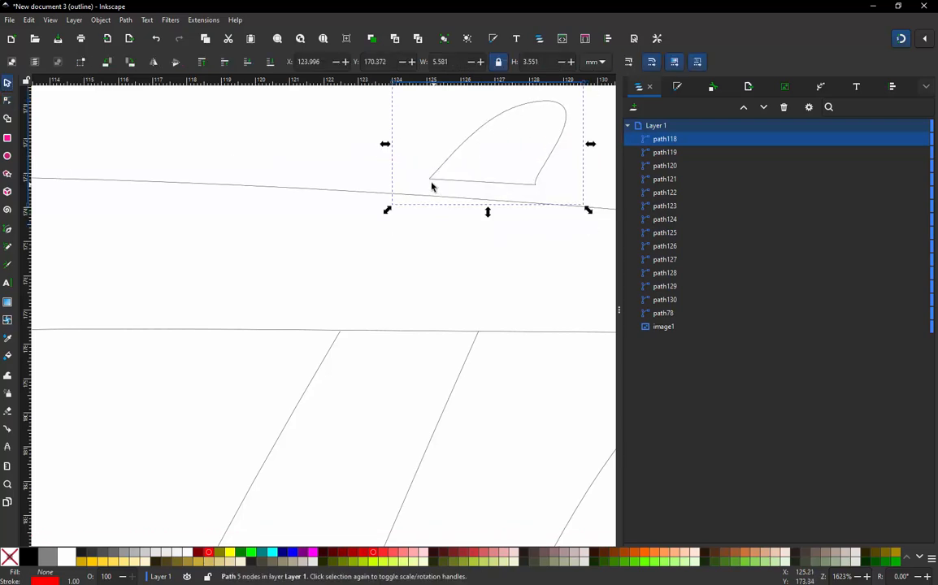
drag(486, 183, 488, 204)
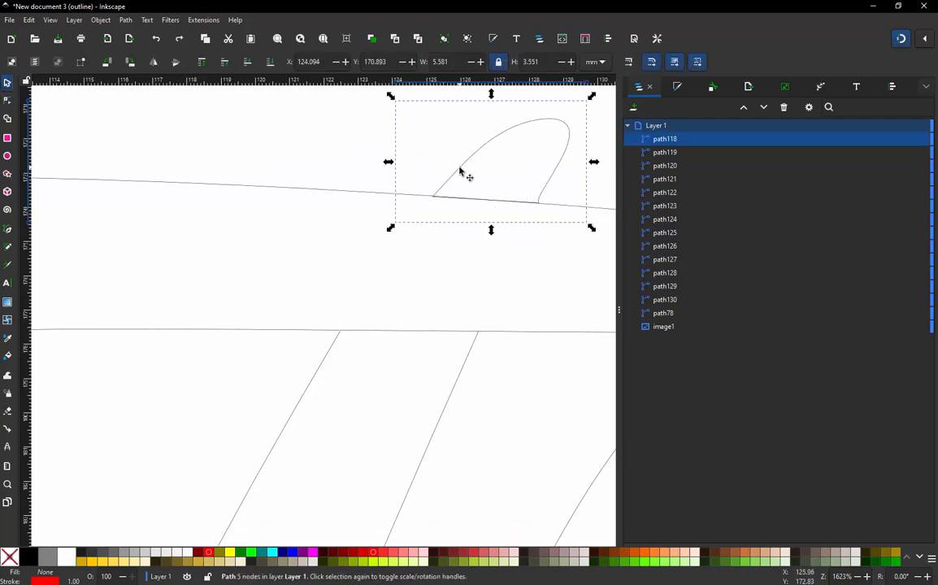
- Delete path118's straight bottom segment that runs along the T crossbar outline
key(n)
click(488, 198)
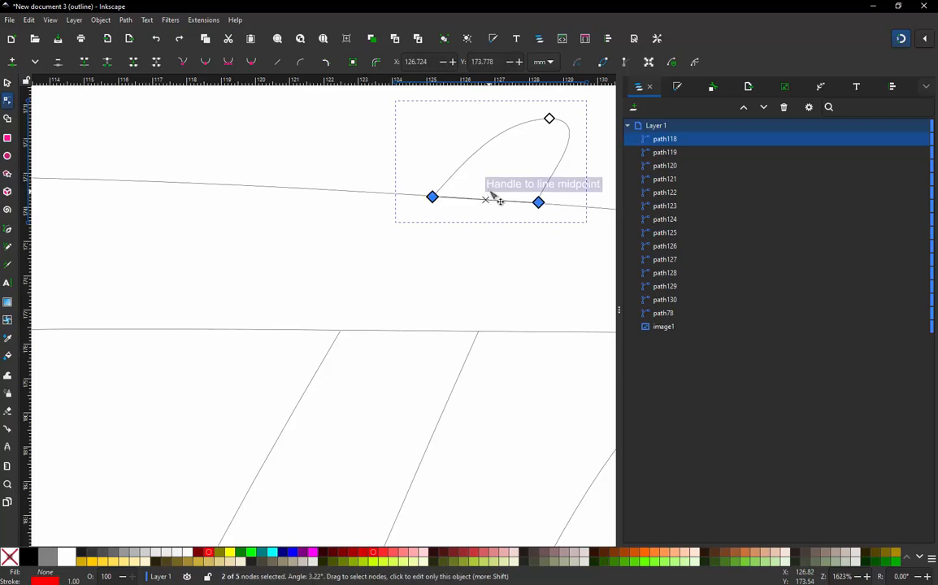
key(alt+Delete)
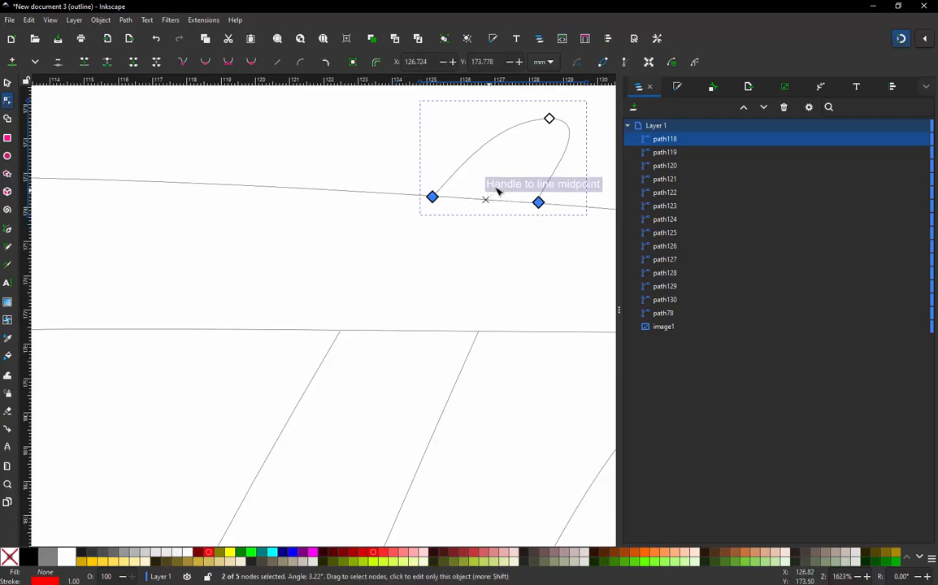
- Shift path120 down off the T crossbar's lower edge and undo the move
click(6, 82)
scroll(203, 187, down, 2)
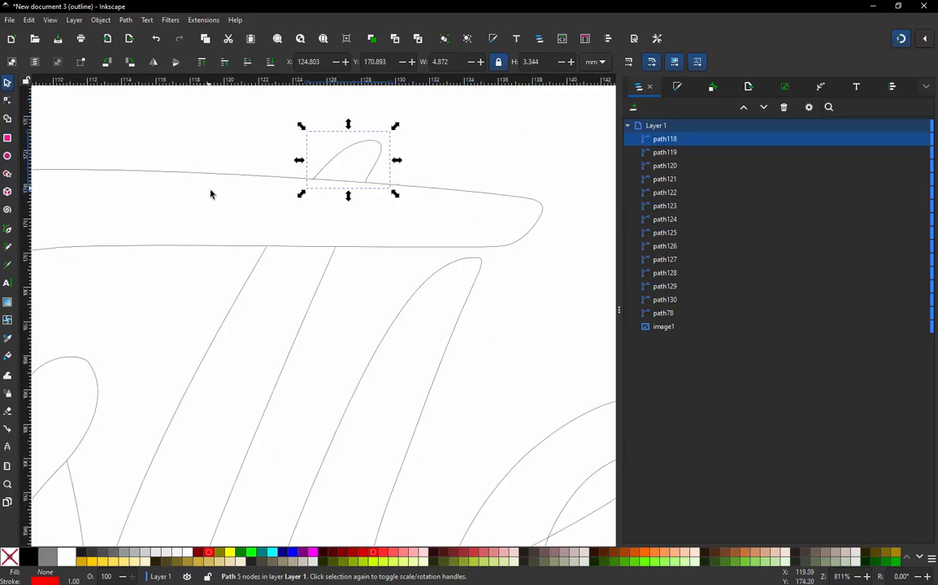
click(260, 262)
drag(262, 264, 233, 313)
key(ctrl+z)
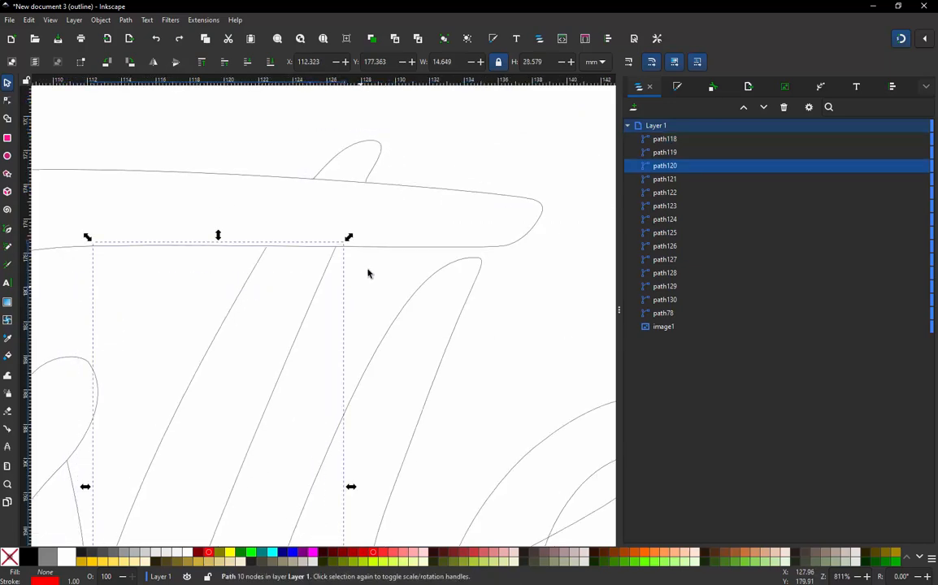
- Move the lower end node of path121 onto the e outline at about X 132.9, Y 202.9 mm
scroll(382, 231, down, 3)
scroll(408, 338, up, 4)
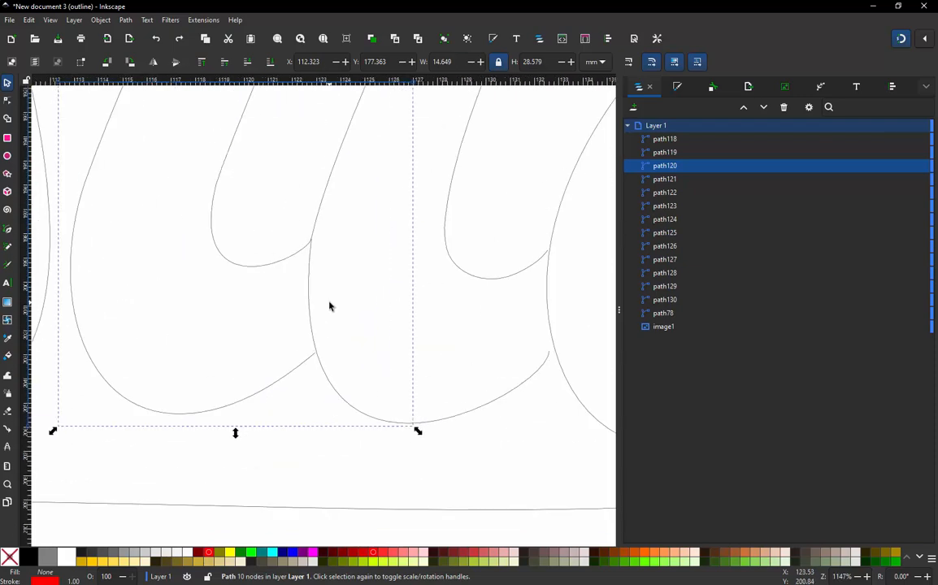
scroll(471, 339, down, 1)
scroll(500, 371, up, 3)
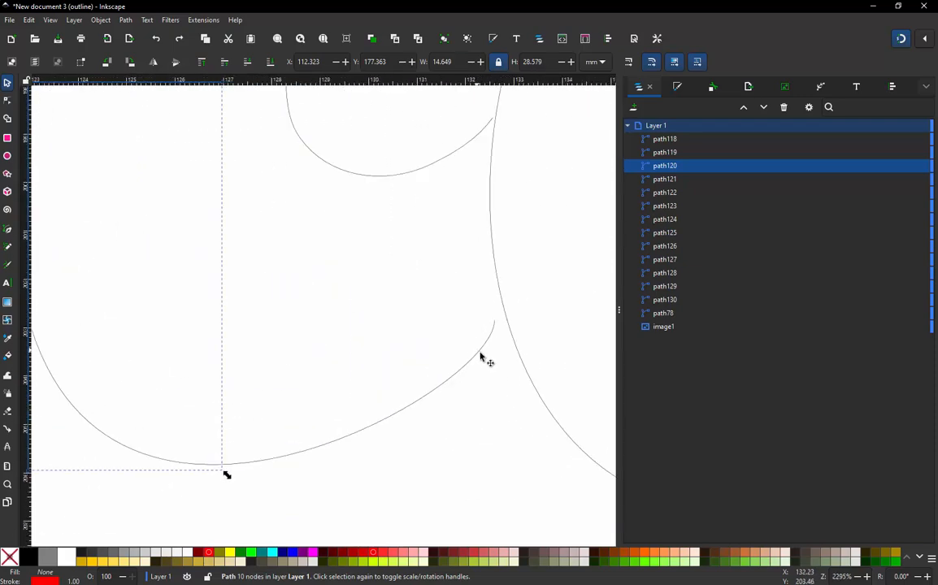
key(Escape)
click(490, 349)
key(n)
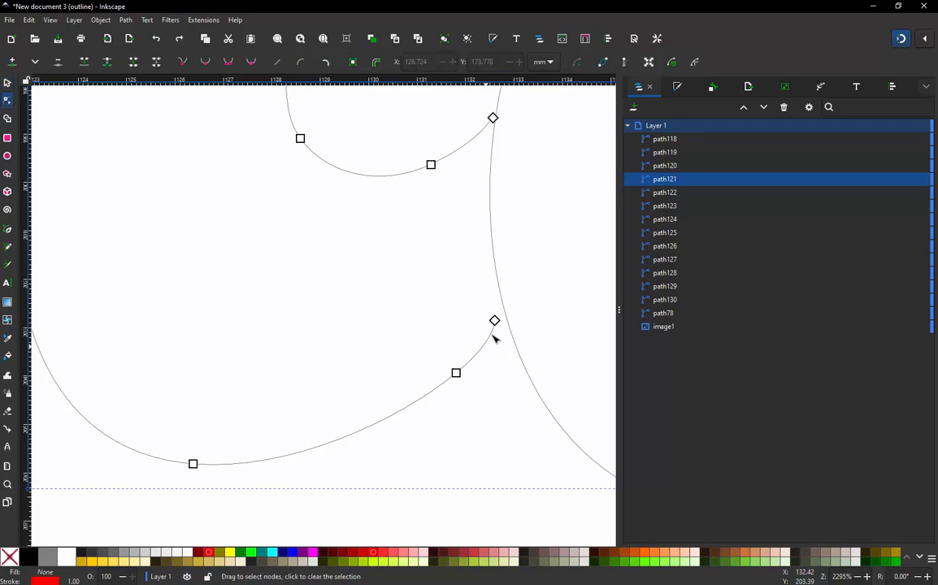
drag(497, 321, 512, 322)
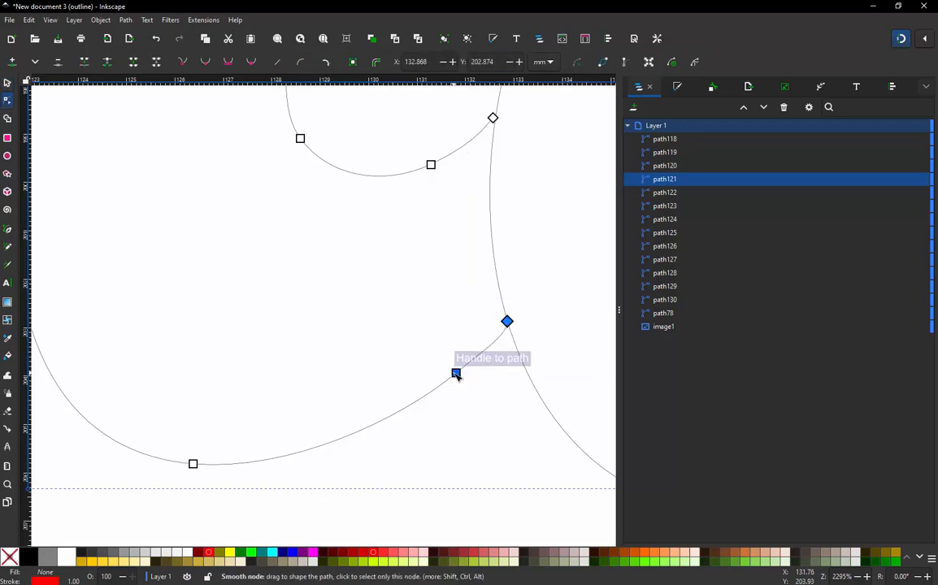
- Move the end node of path121's inner curve onto the e outline at about X 132.6, Y 198.7 mm
scroll(455, 375, down, 3)
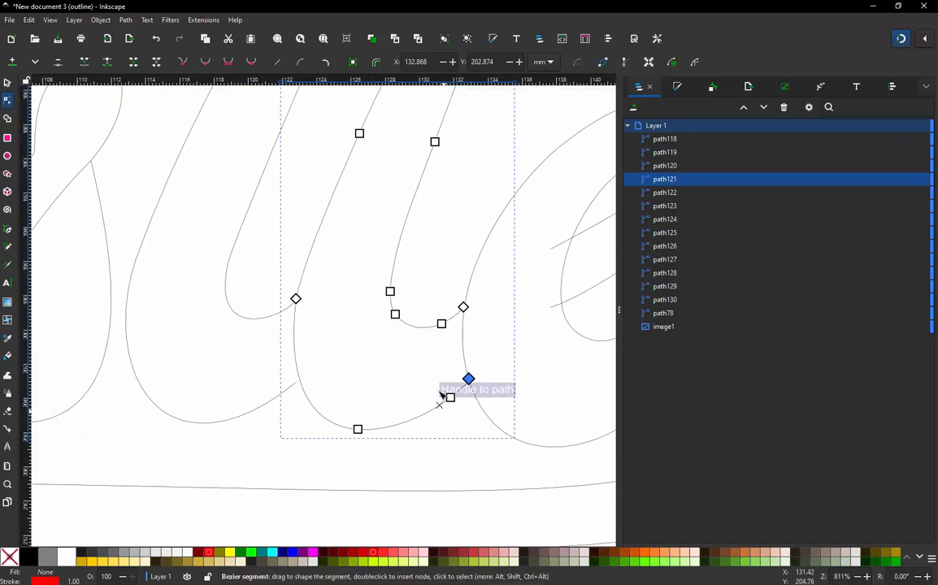
scroll(355, 399, down, 2)
scroll(436, 174, up, 3)
scroll(400, 192, down, 3)
scroll(420, 390, up, 1)
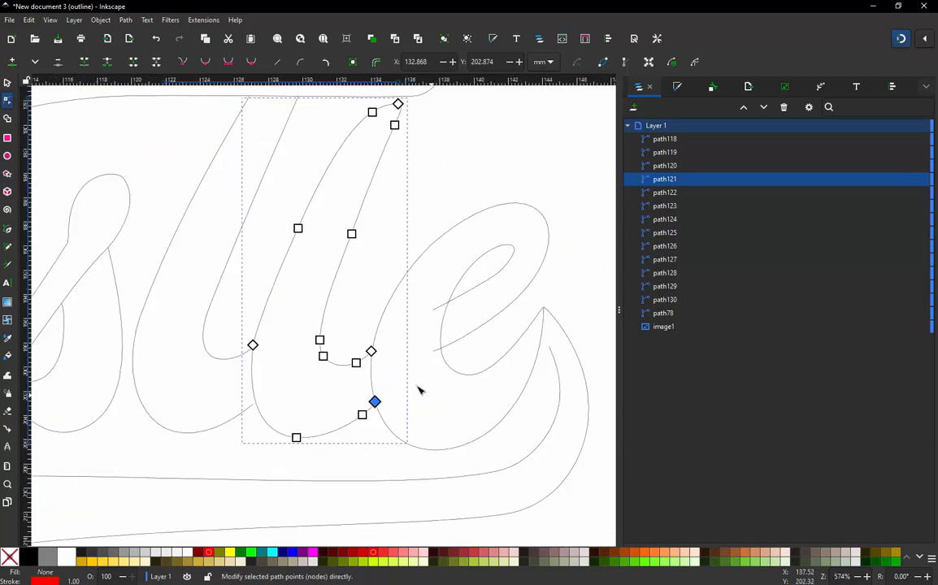
scroll(419, 390, up, 1)
click(354, 306)
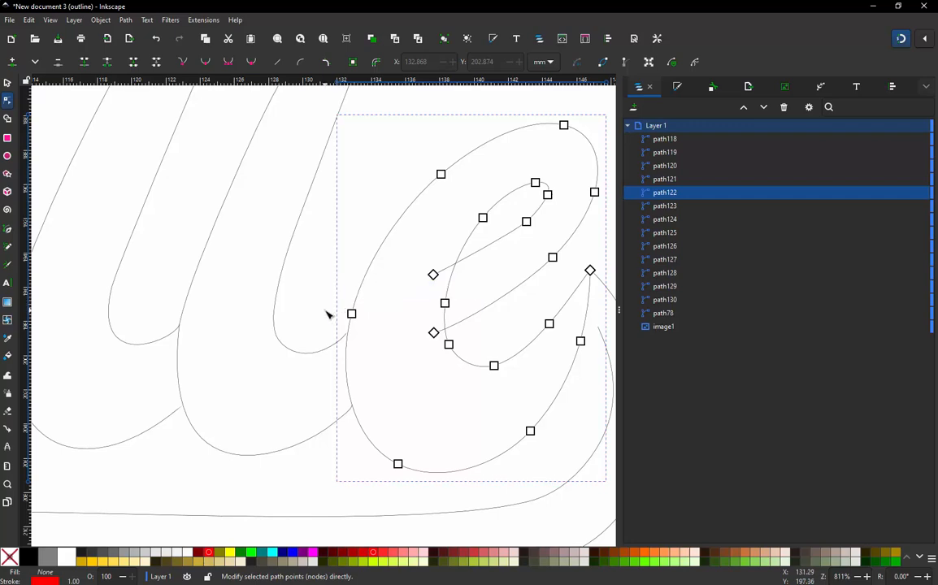
click(328, 314)
scroll(333, 328, up, 5)
click(386, 355)
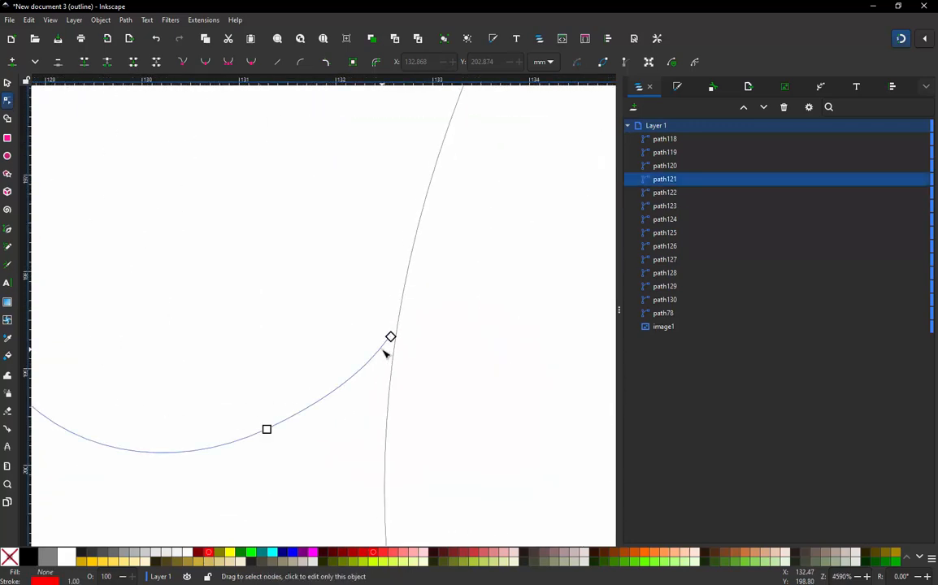
drag(389, 337, 396, 335)
scroll(273, 341, down, 5)
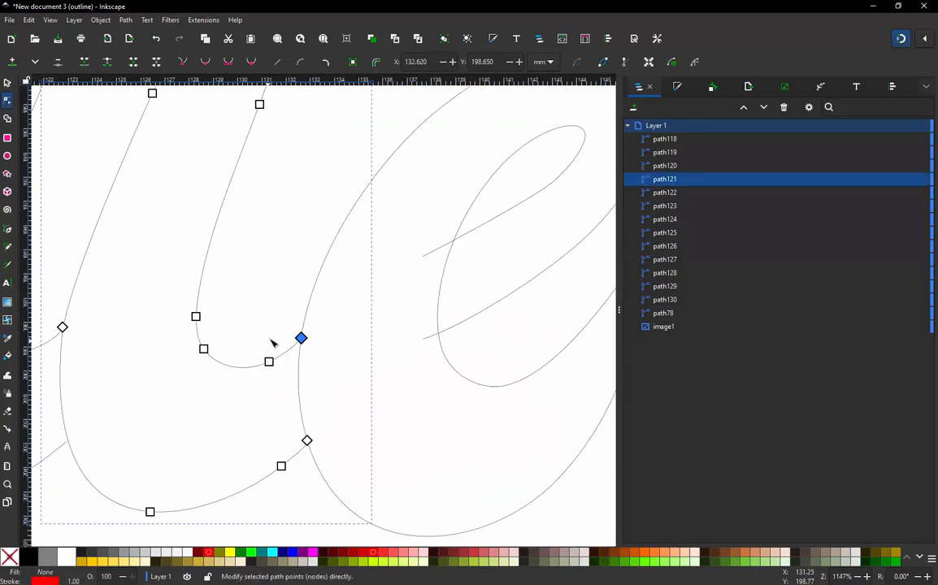
- Move the open end node of the swoosh's inner curve (path123) onto the e outline at about X 146.5, Y 197.7 mm
scroll(356, 327, up, 1)
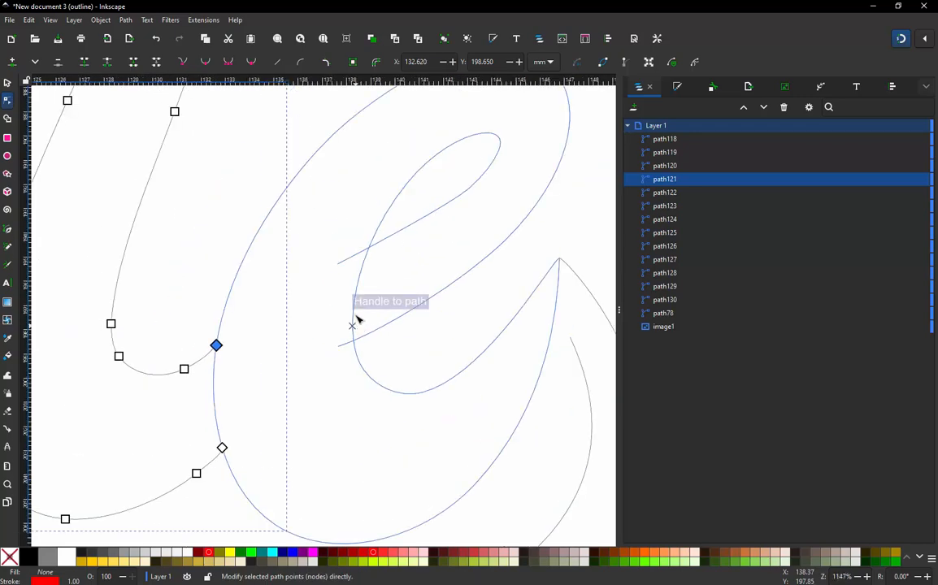
scroll(351, 290, down, 1)
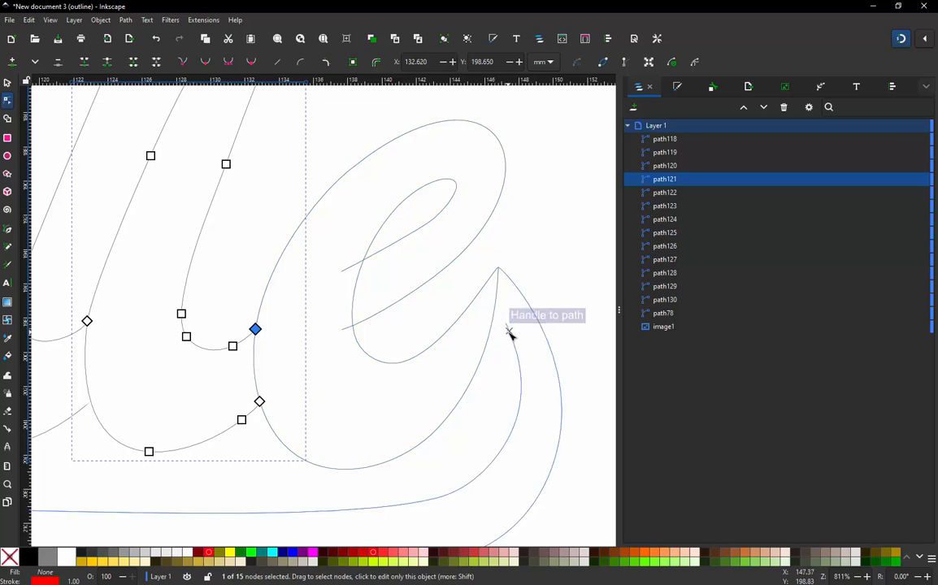
shift+click(509, 331)
click(507, 325)
drag(506, 324, 501, 318)
key(ctrl+z)
click(569, 280)
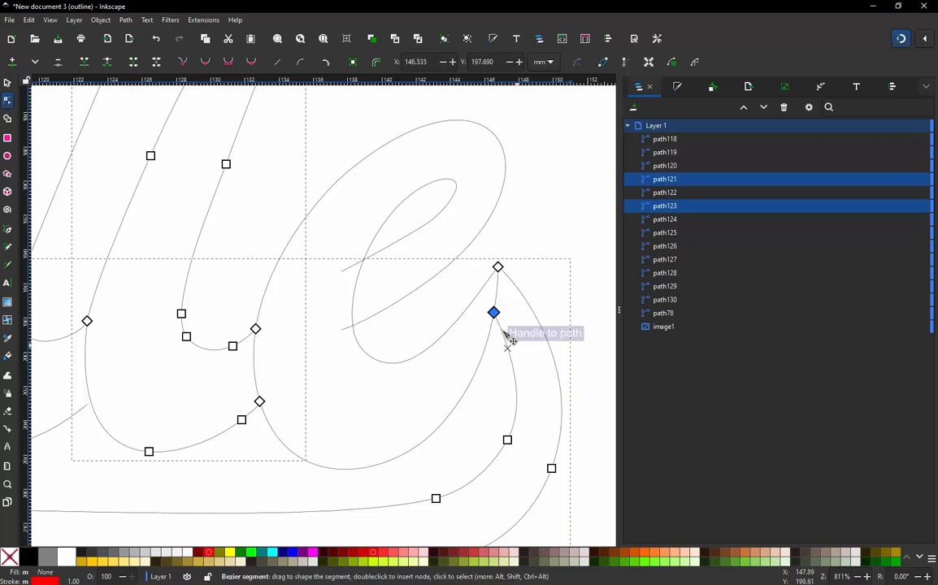
- Show the Bezier handles, pull path123's end handle outward to round the inner swoosh curve, and clear the selection
click(623, 62)
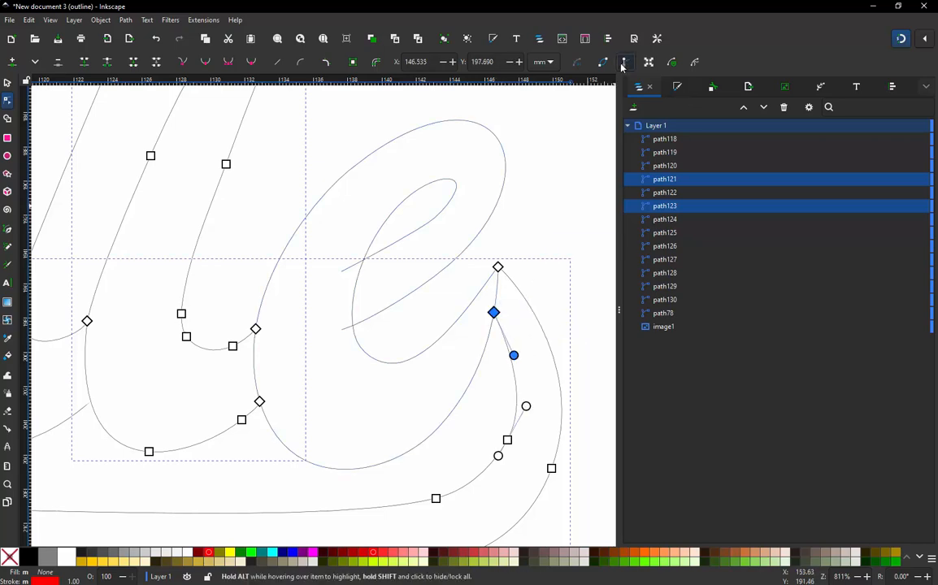
drag(514, 356, 530, 359)
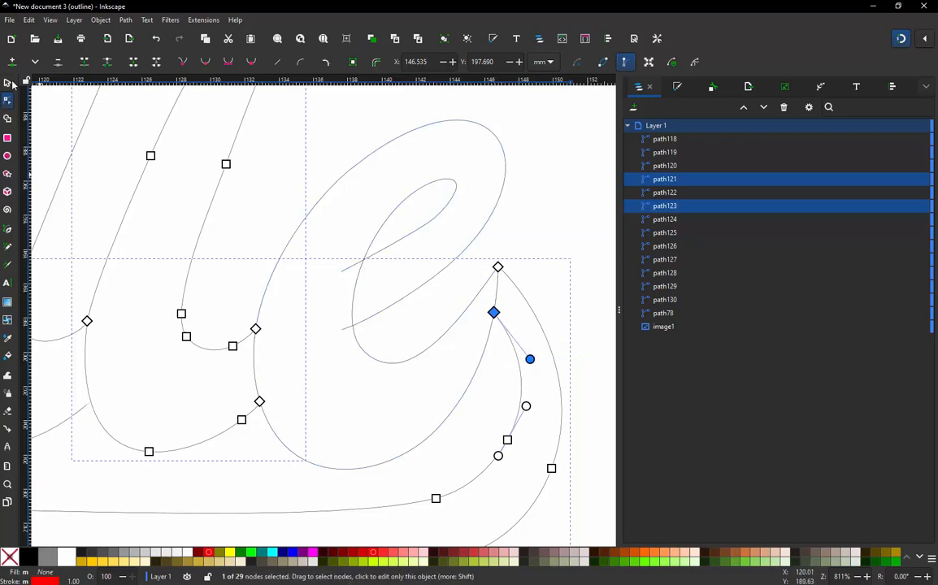
click(9, 83)
click(515, 229)
- Switch the display from outline to normal mode and open the embroidery Params for all the Hustle lettering paths
scroll(497, 274, down, 3)
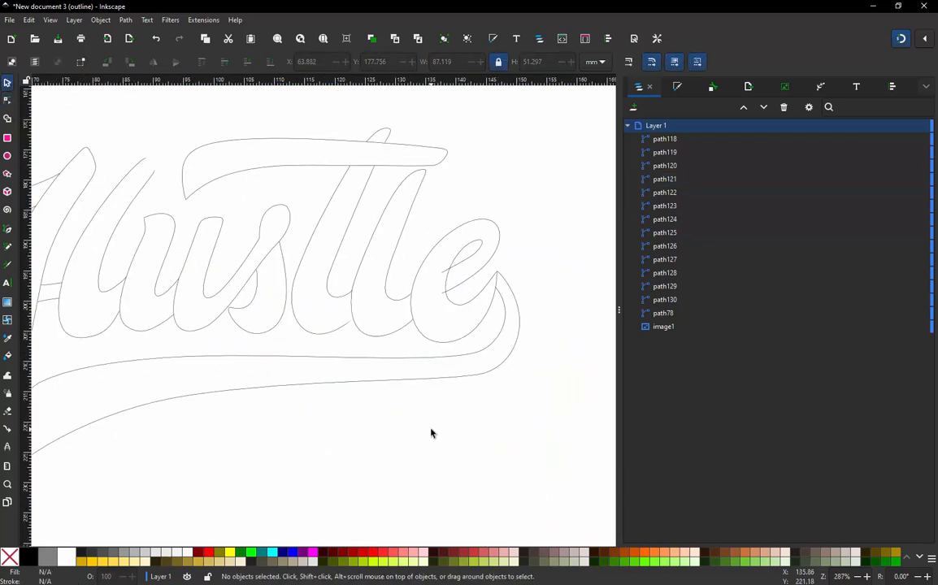
scroll(431, 430, down, 1)
scroll(584, 192, down, 1)
scroll(431, 280, up, 1)
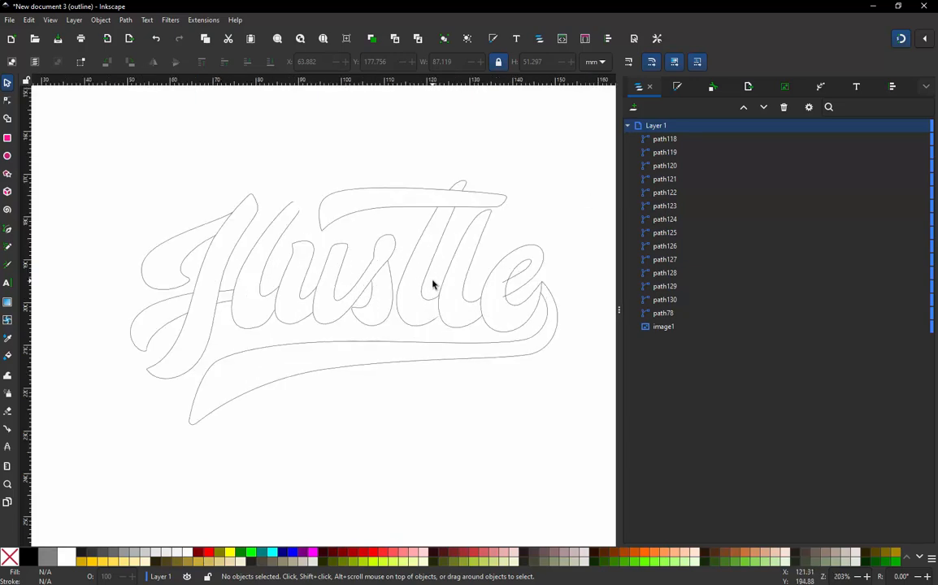
key(ctrl+KP_5)
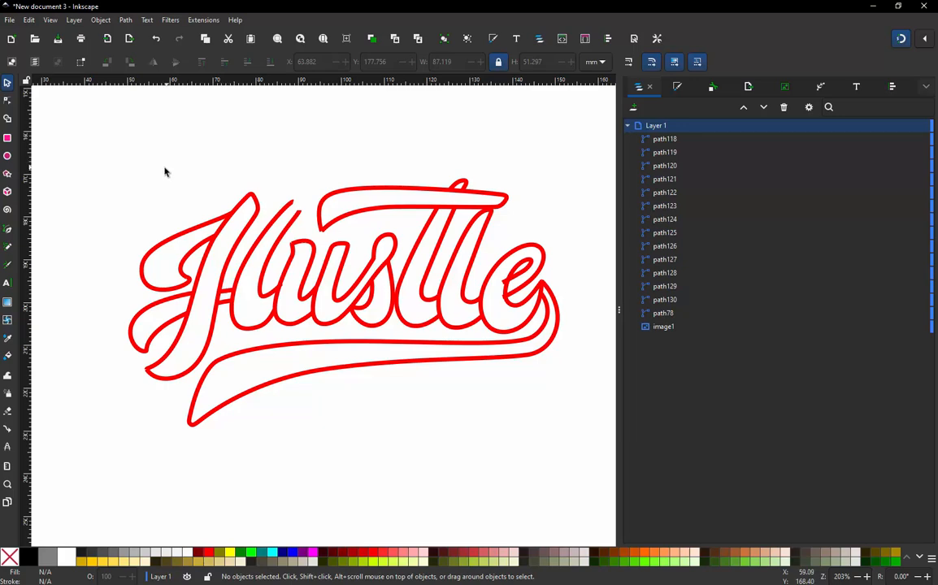
drag(95, 171, 576, 435)
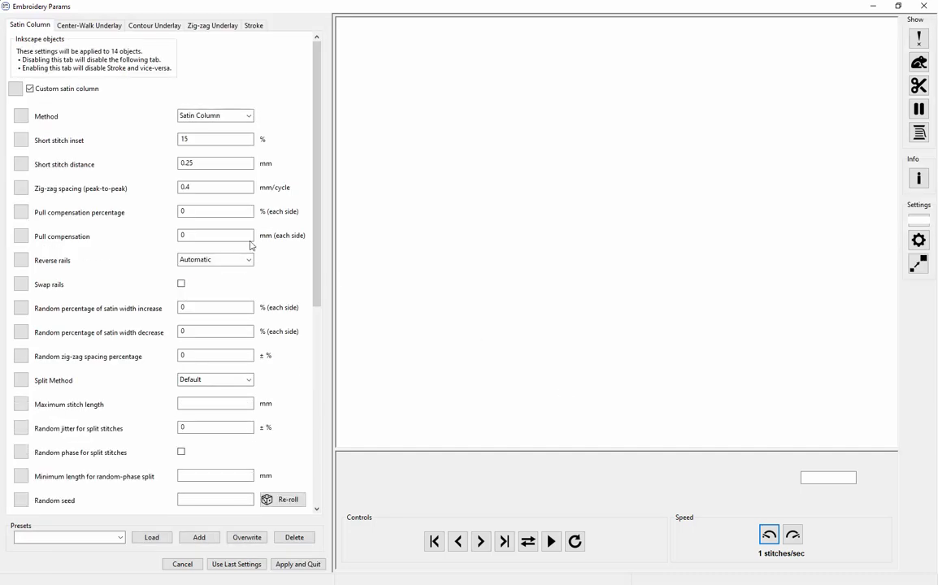
- Toggle Custom satin column off and on again for all the paths, leaving it enabled
click(31, 89)
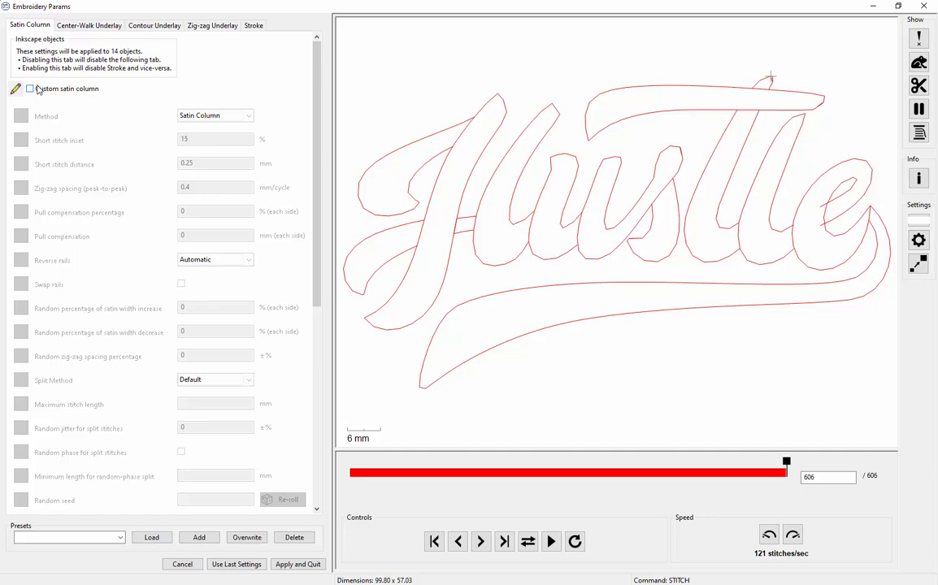
click(36, 86)
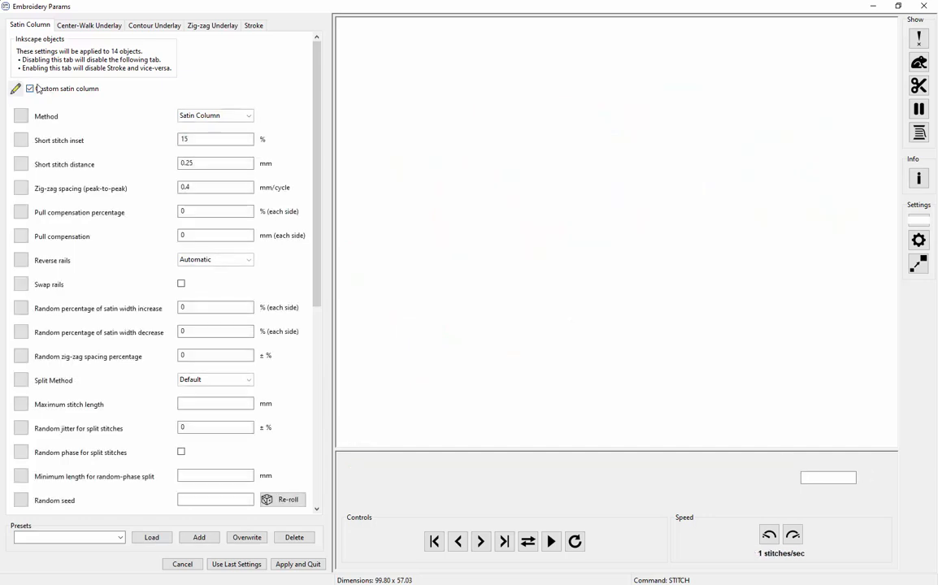
click(31, 89)
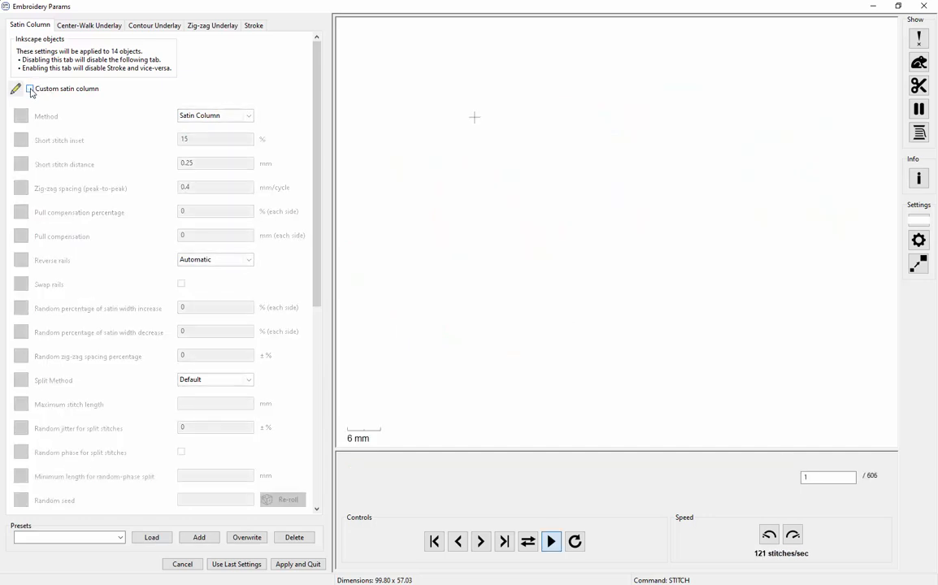
click(31, 89)
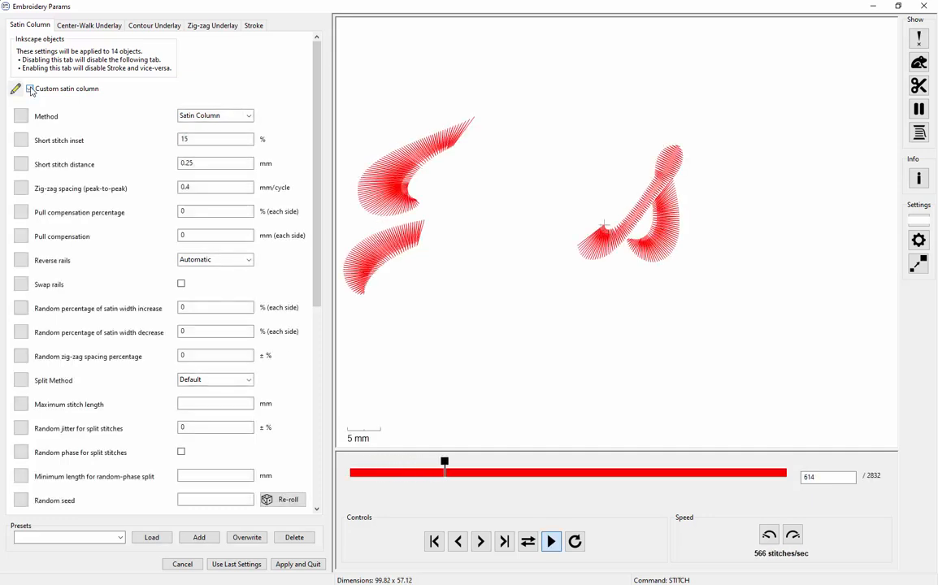
- Enable Contour underlay for all the lettering satin columns
click(155, 25)
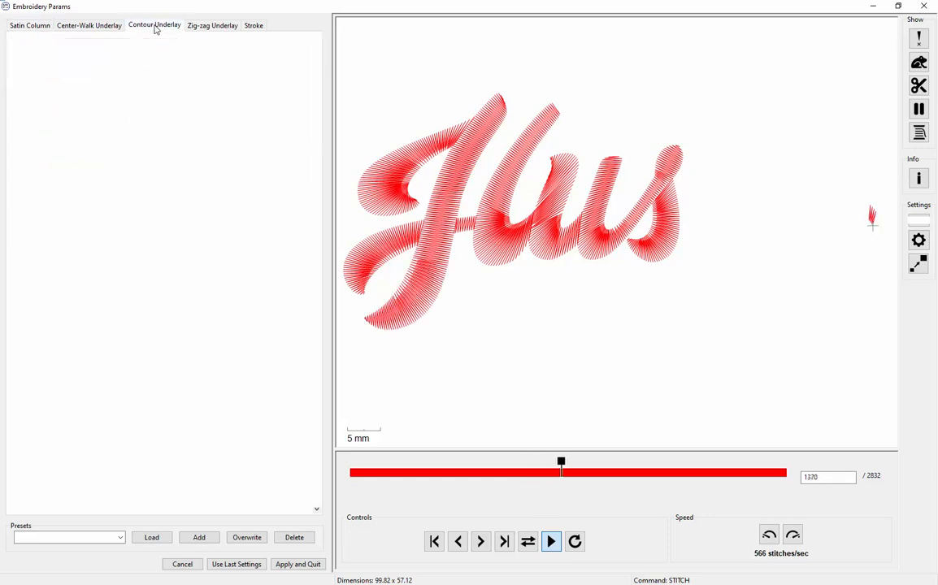
click(30, 73)
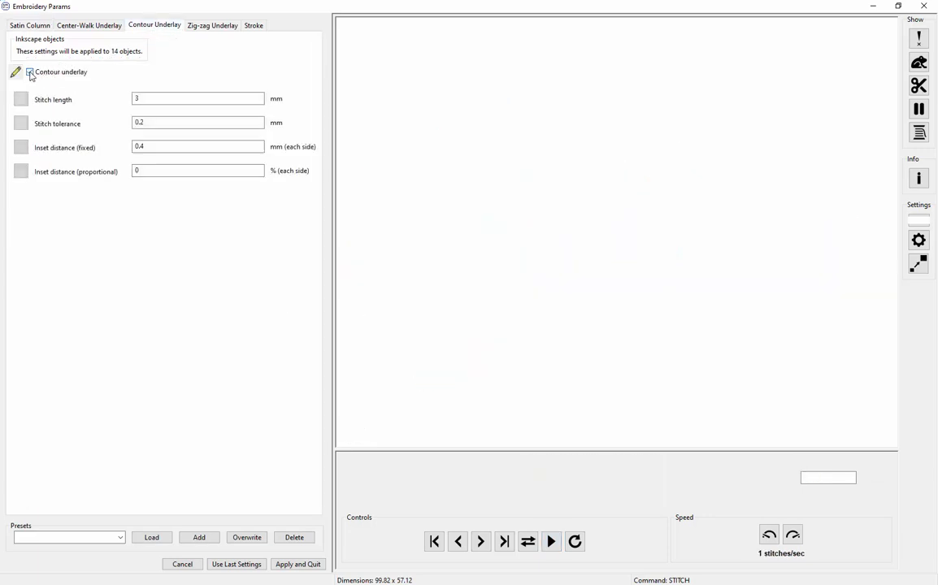
click(30, 72)
click(30, 72)
- Enable Zig-zag underlay for all the satin columns and set its maximum stitch length to 2.5 mm
click(207, 26)
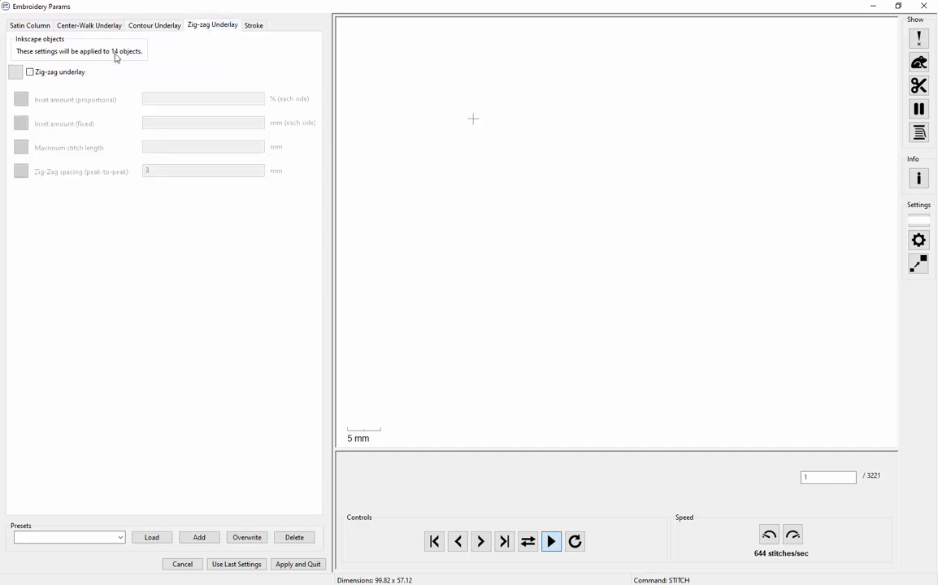
click(30, 77)
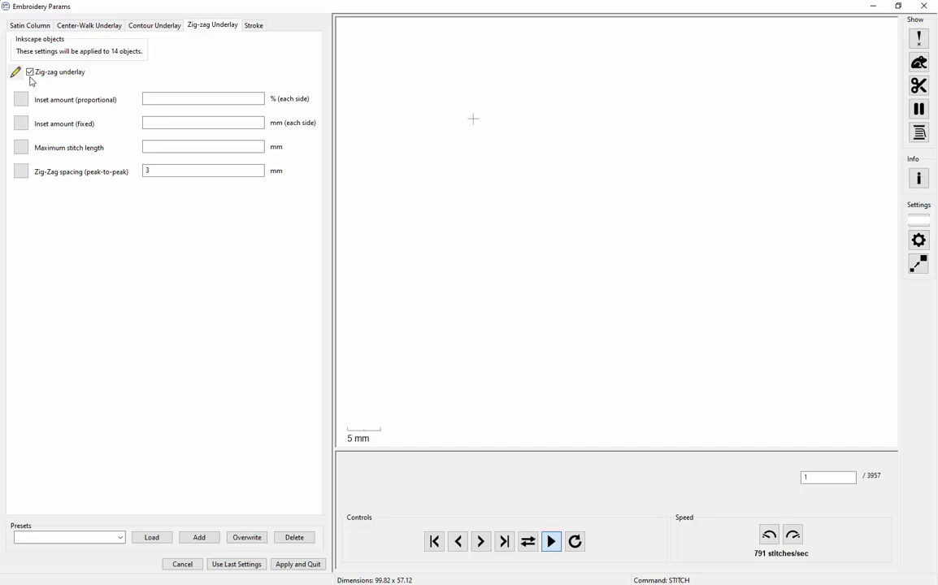
click(31, 75)
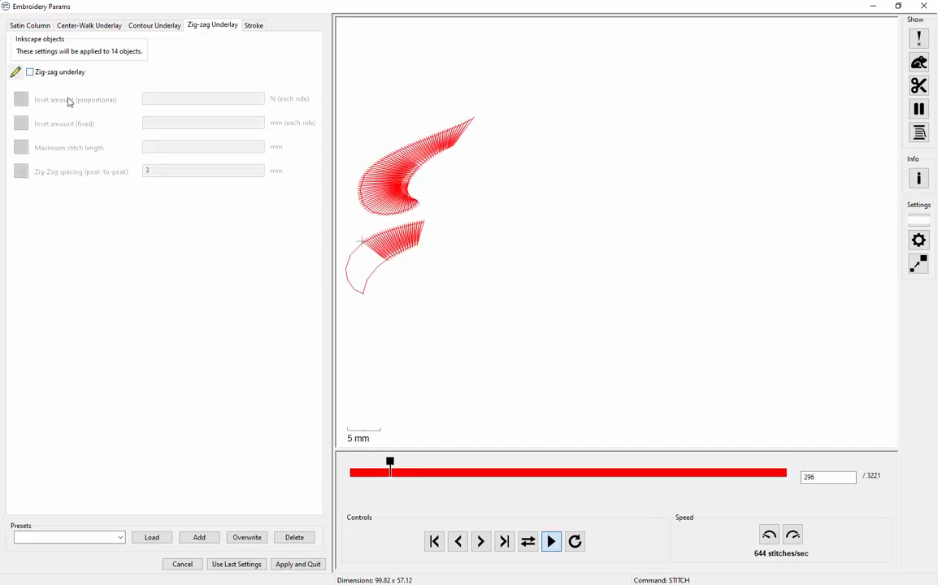
click(30, 73)
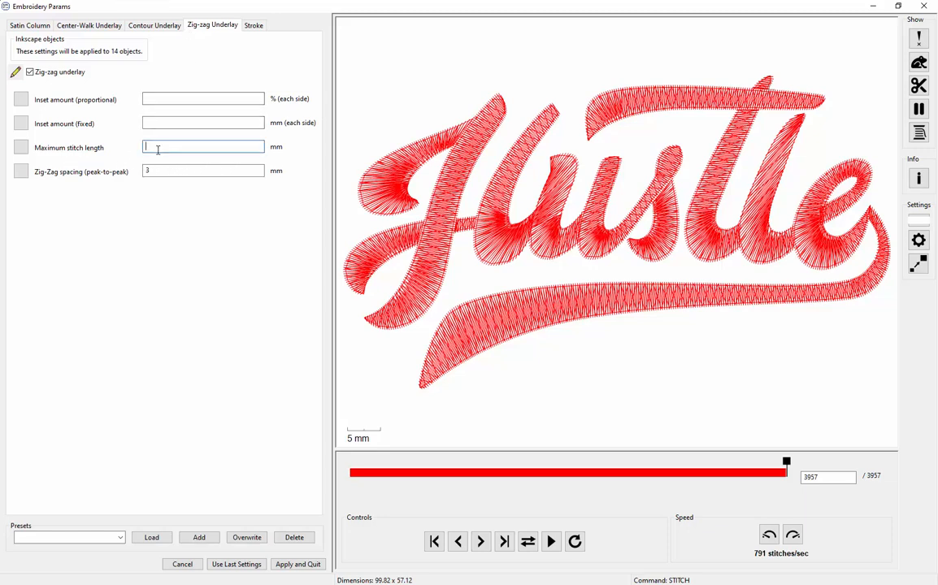
text(2.5)
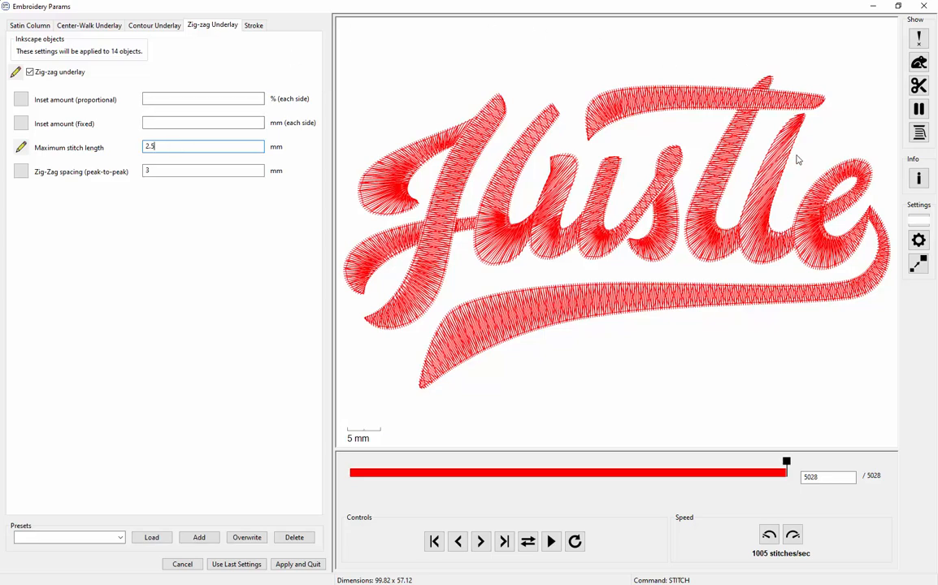
- Examine the simulated satin stitches across the Hustle lettering, including the H, the s, the curved letter bottoms and the joins between letters
scroll(797, 160, up, 3)
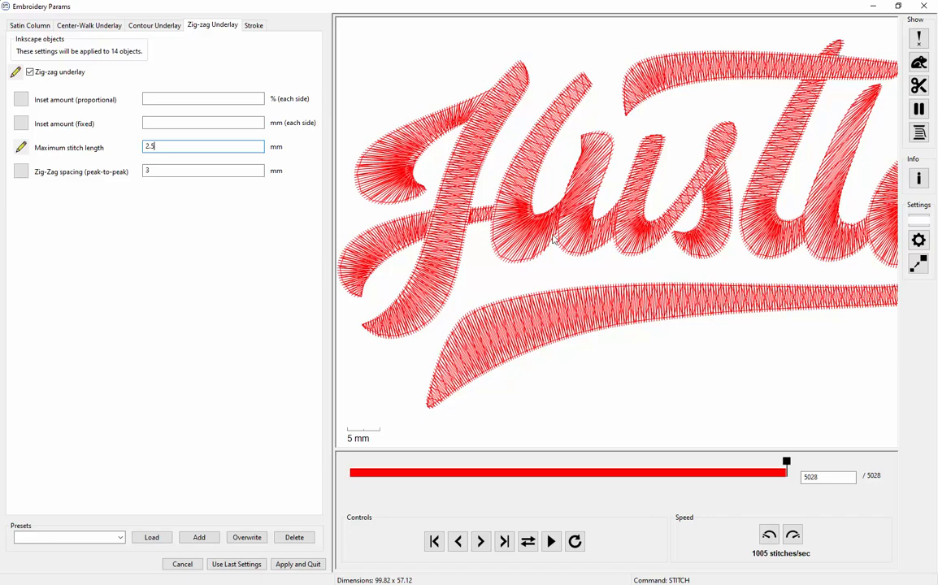
scroll(496, 232, down, 4)
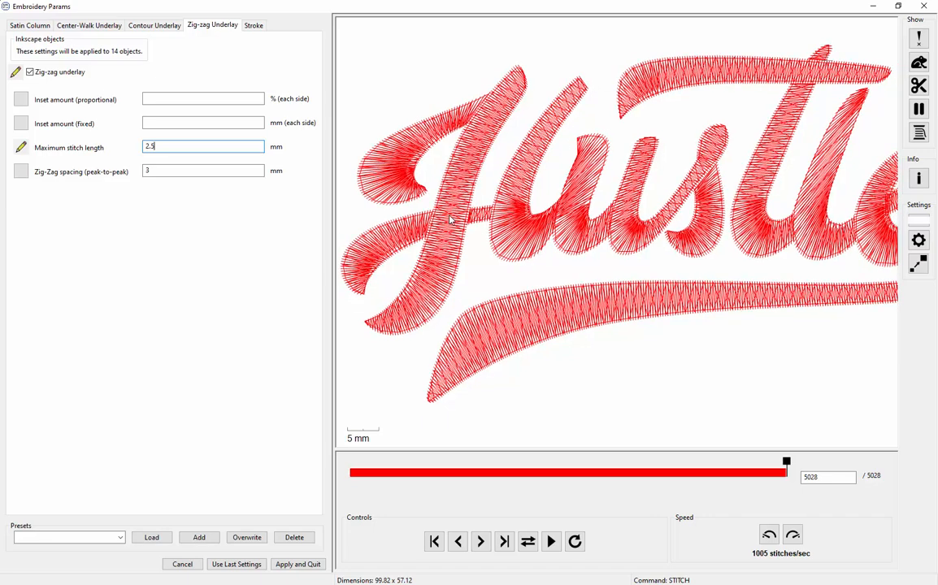
scroll(771, 204, up, 4)
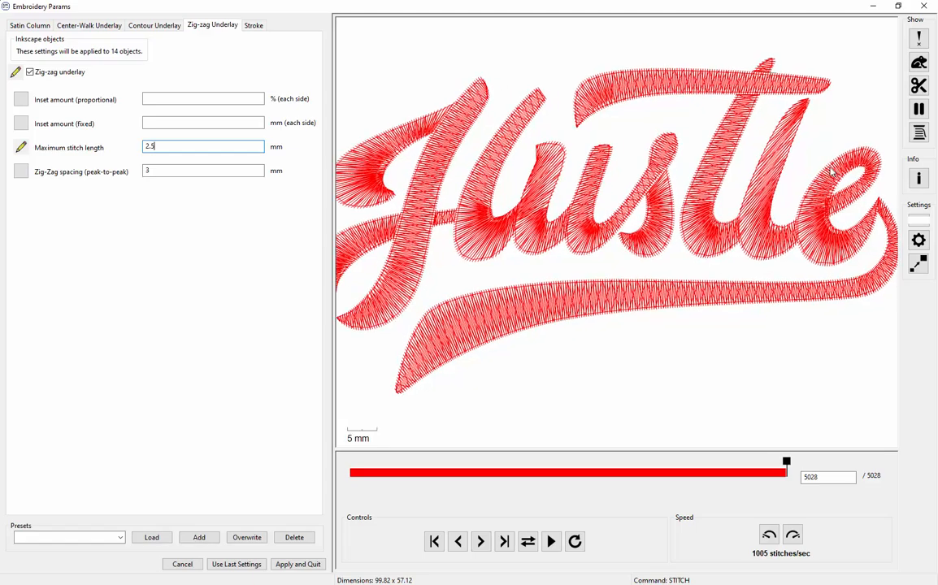
scroll(795, 234, up, 3)
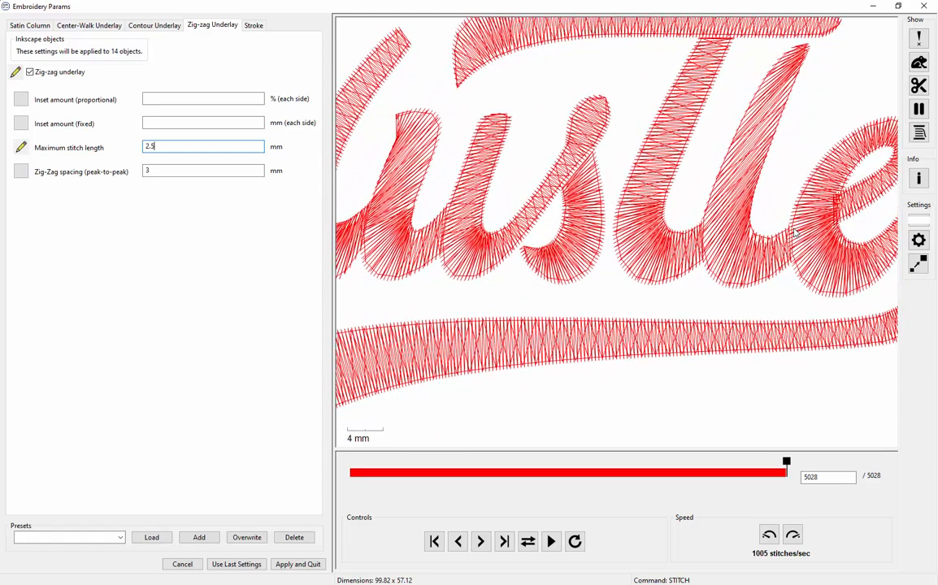
scroll(521, 169, up, 3)
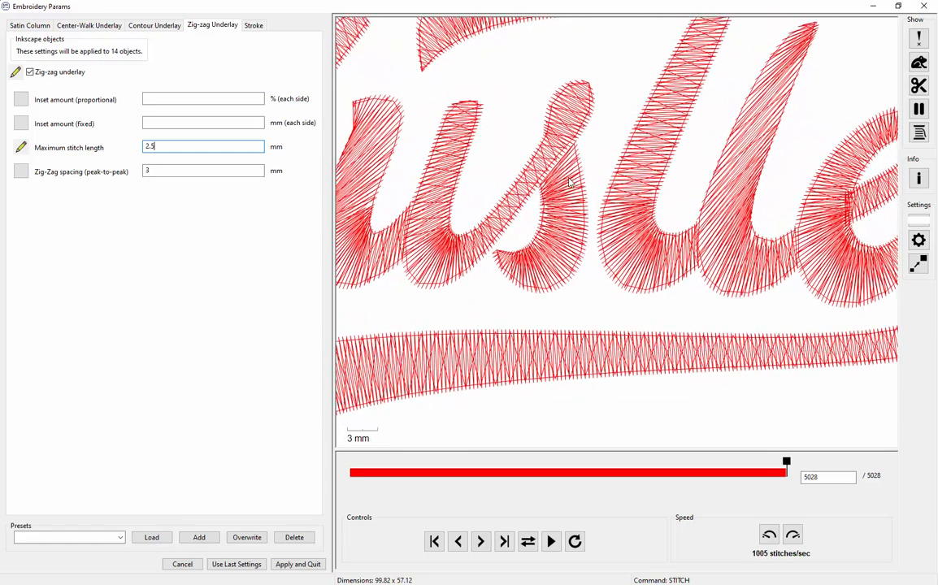
scroll(582, 161, up, 1)
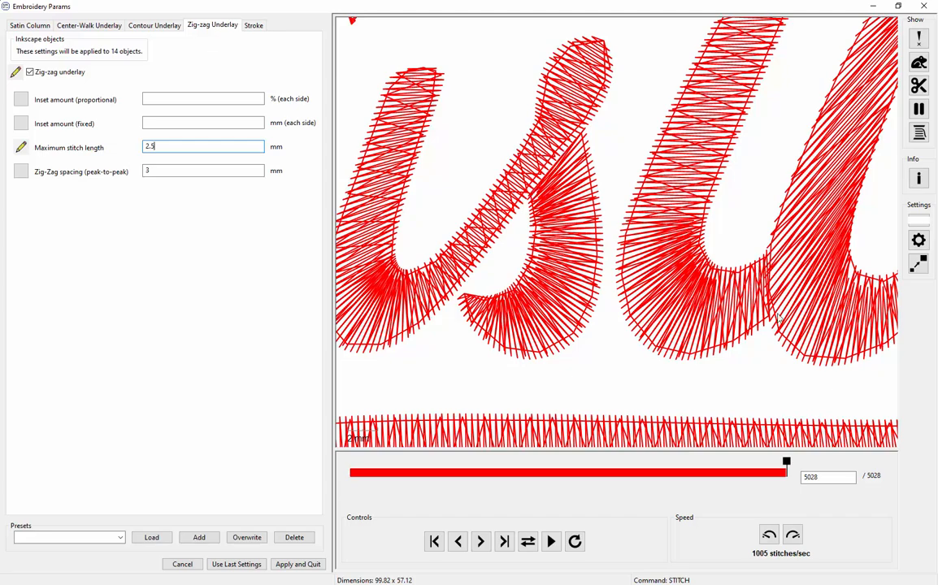
scroll(682, 247, down, 7)
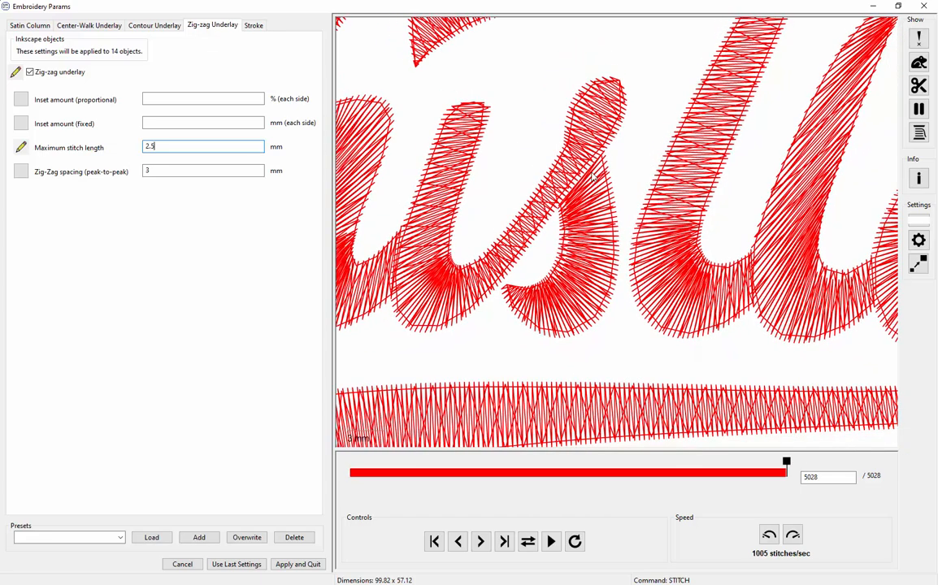
scroll(632, 194, down, 9)
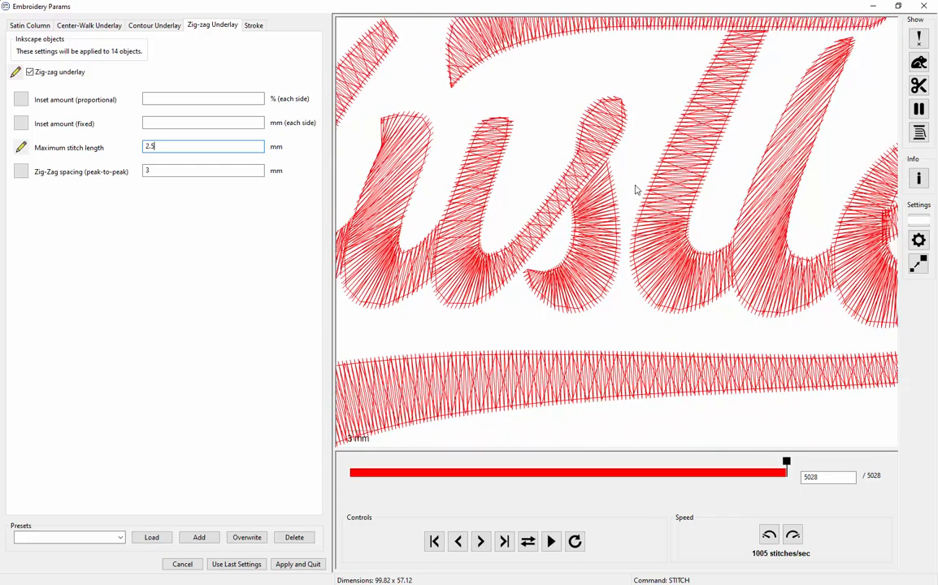
scroll(375, 273, up, 3)
scroll(375, 274, up, 3)
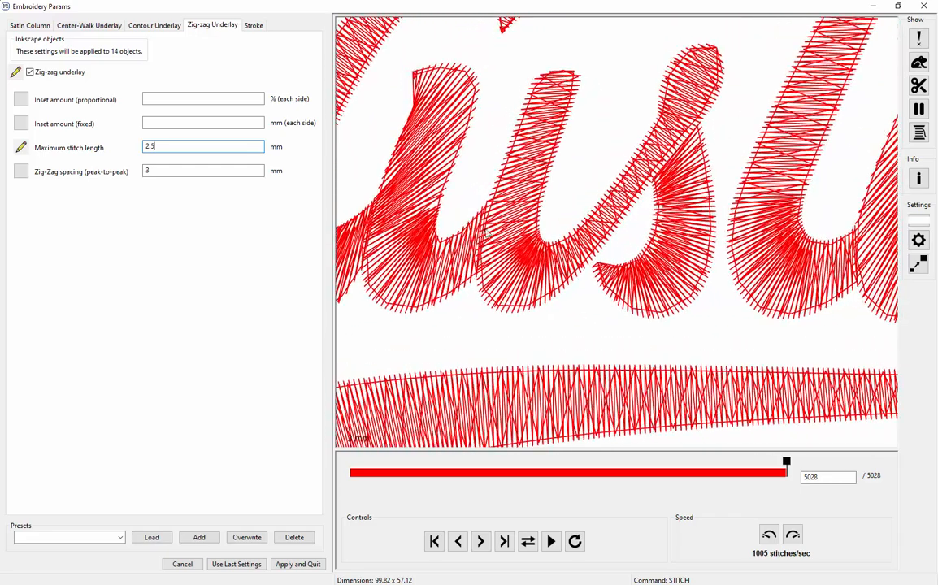
scroll(573, 163, down, 6)
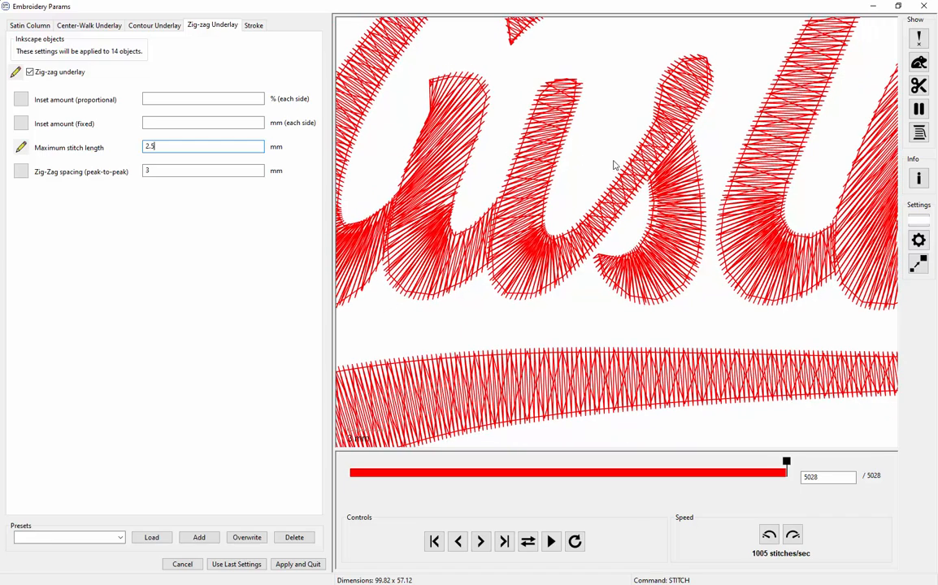
scroll(569, 203, down, 3)
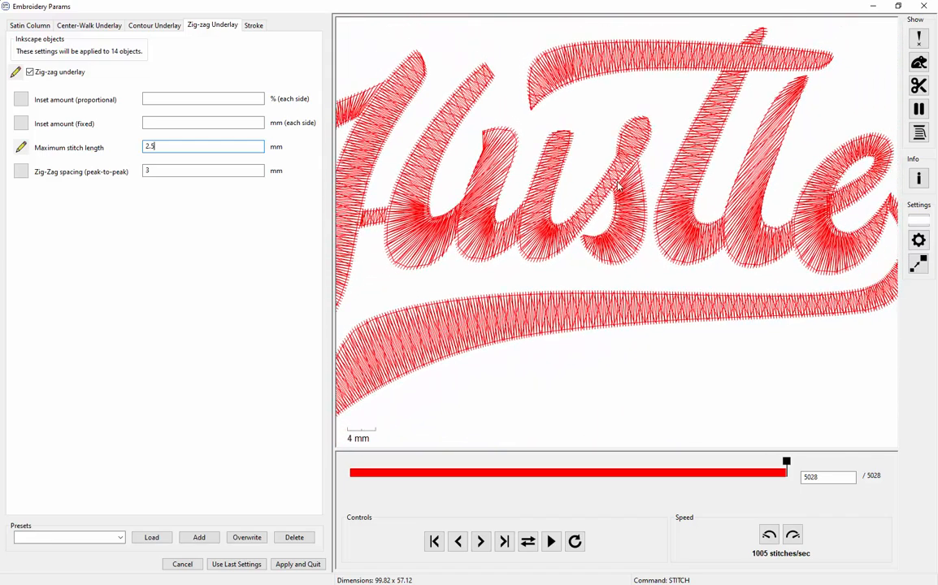
scroll(670, 161, down, 3)
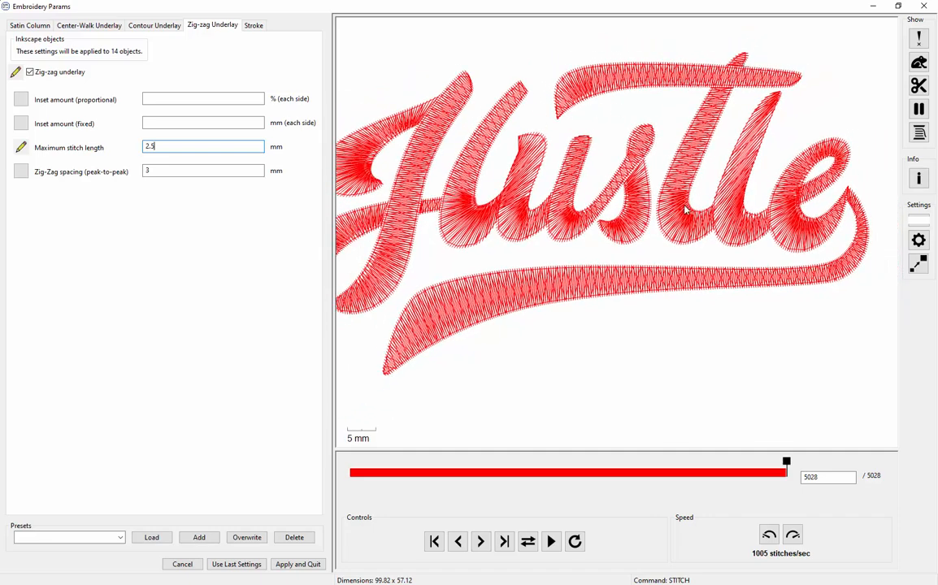
scroll(685, 210, down, 1)
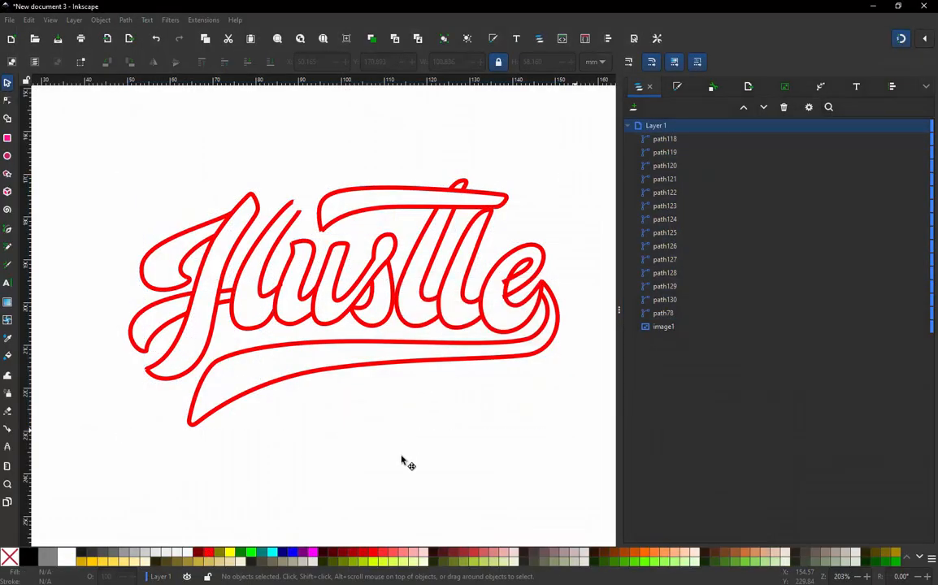
- Open the outline of the tall l before the e (path121) for node editing
click(401, 461)
scroll(456, 283, up, 2)
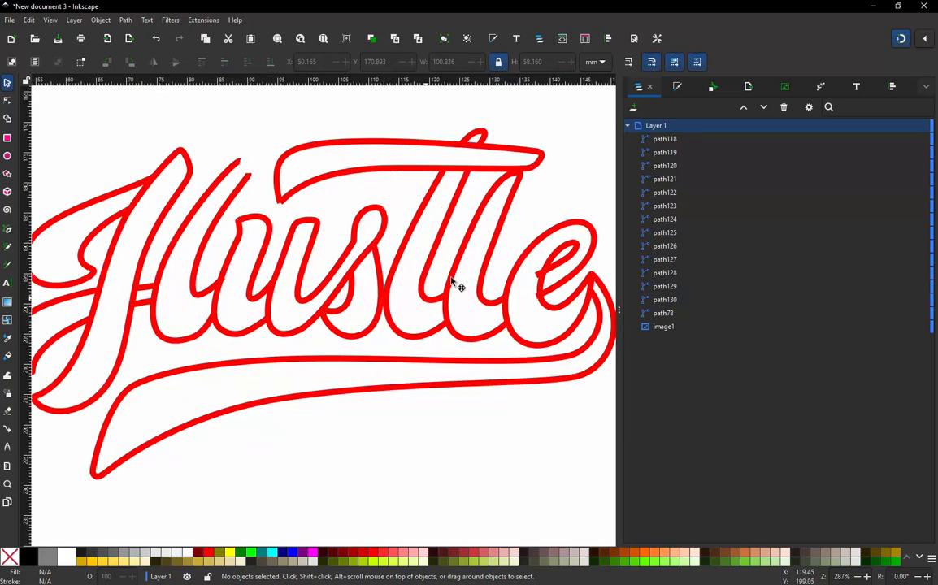
scroll(518, 187, up, 1)
double_click(517, 187)
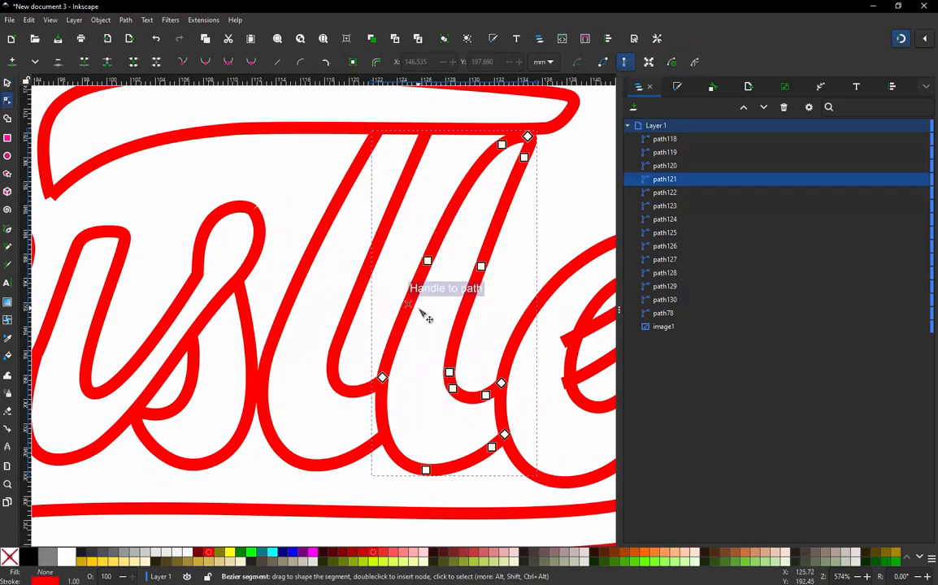
scroll(424, 317, down, 2)
scroll(522, 275, up, 2)
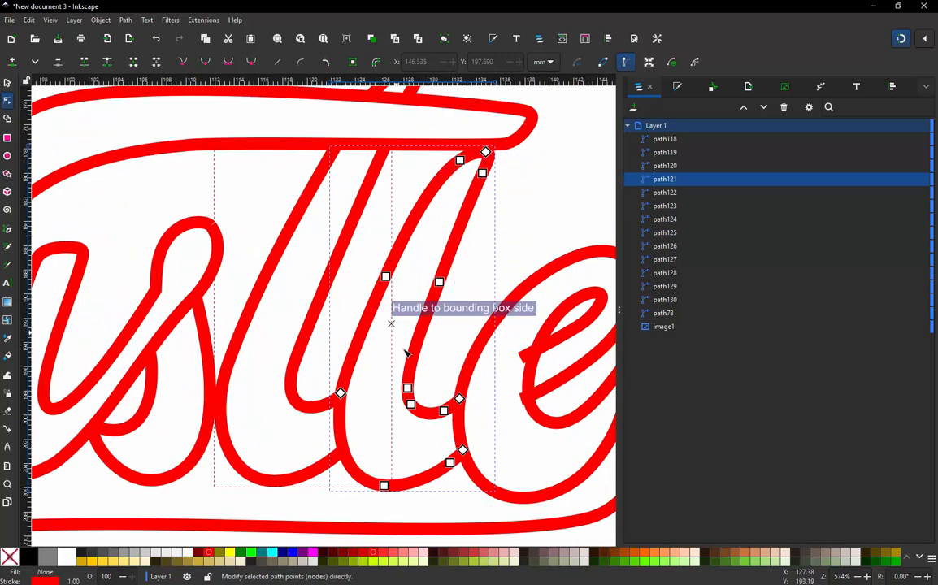
scroll(377, 240, down, 2)
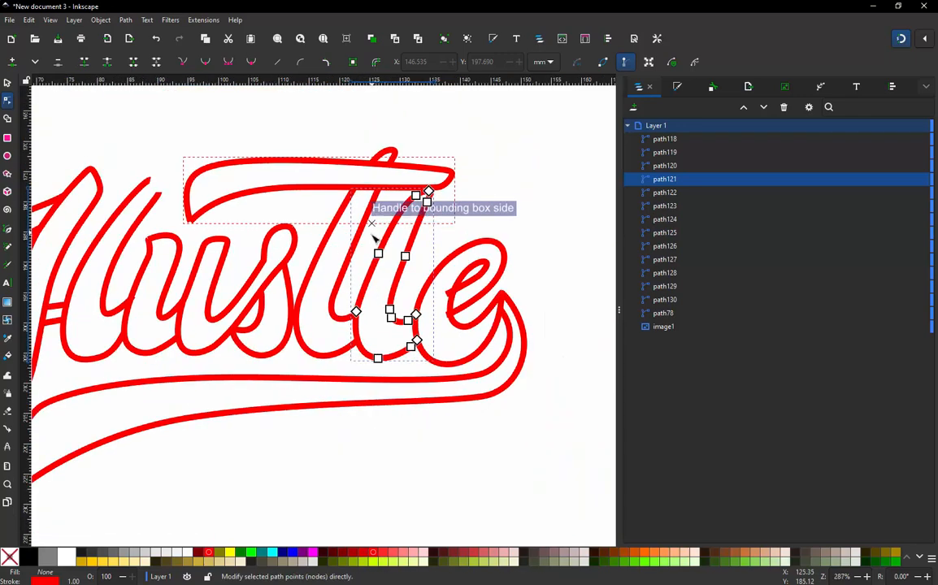
scroll(393, 247, up, 1)
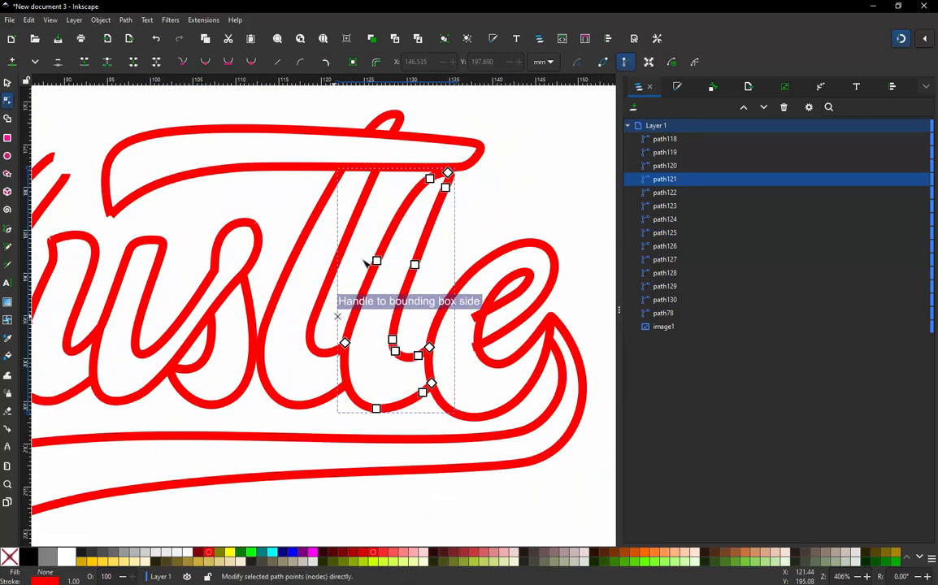
- Select all nodes of the l's outline, then deselect the path and reopen it for node editing
mouse_move(336, 302)
mouse_down()
mouse_move(391, 161)
mouse_move(449, 150)
mouse_up()
click(503, 172)
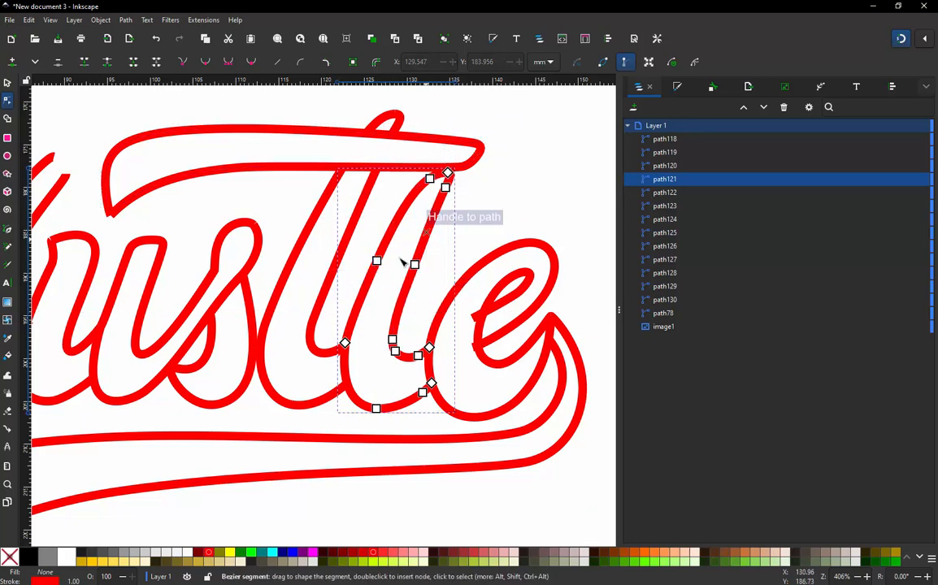
mouse_move(328, 334)
mouse_down()
mouse_move(406, 171)
mouse_move(479, 144)
mouse_move(480, 375)
mouse_move(423, 442)
mouse_move(321, 430)
mouse_up()
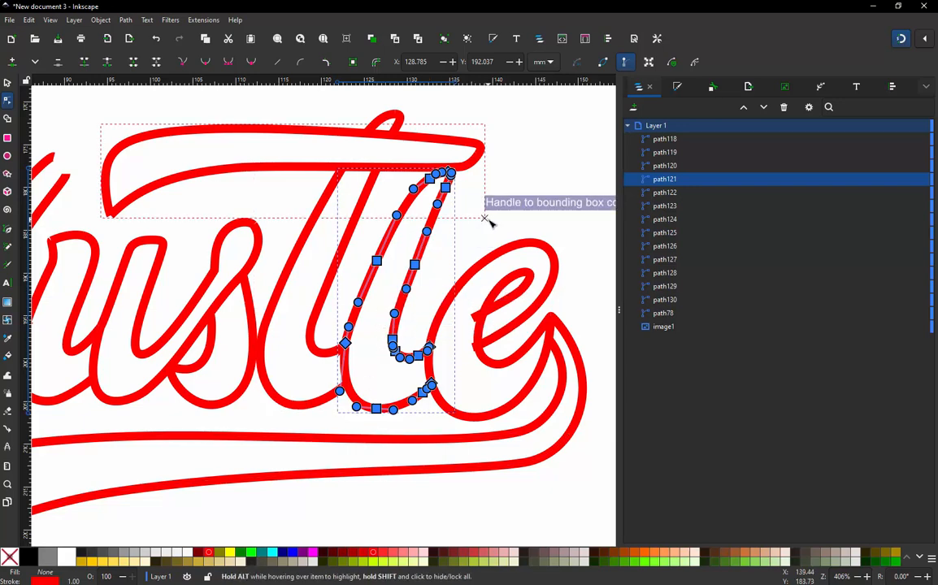
click(8, 83)
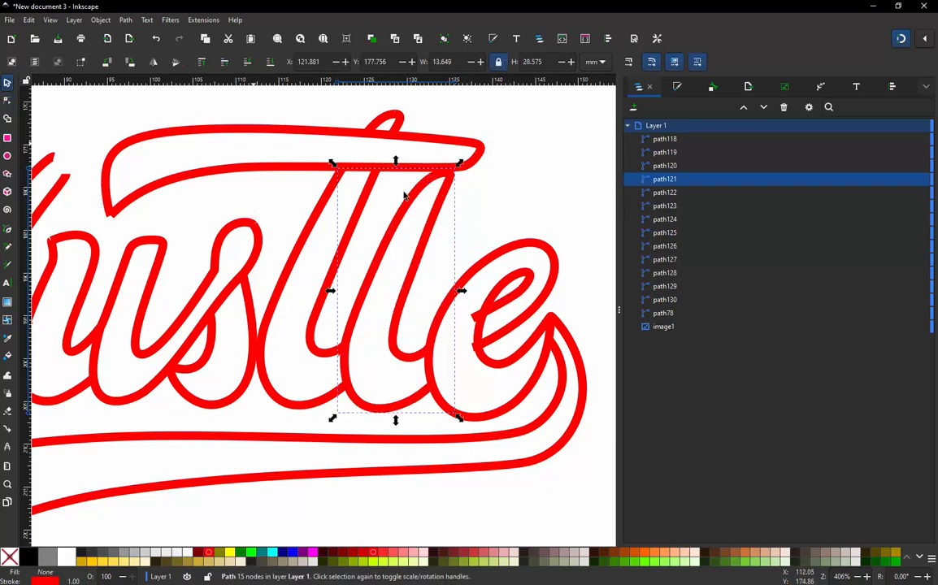
click(461, 192)
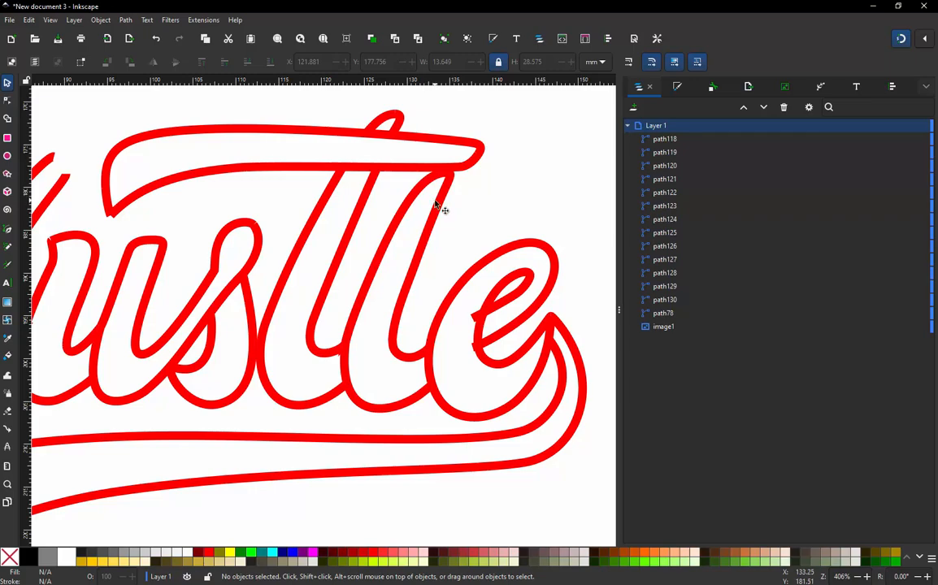
double_click(439, 207)
scroll(434, 206, up, 1)
scroll(404, 125, down, 1)
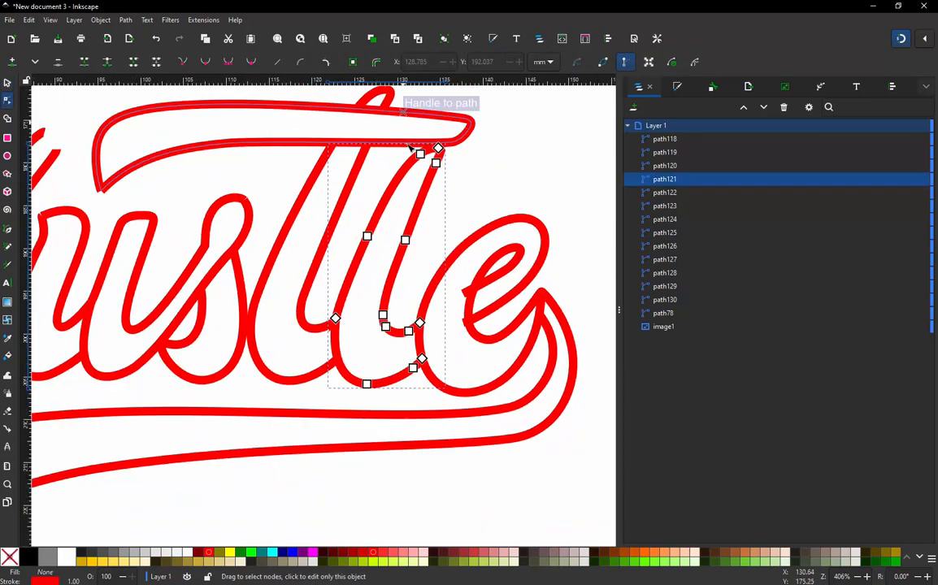
scroll(421, 209, up, 1)
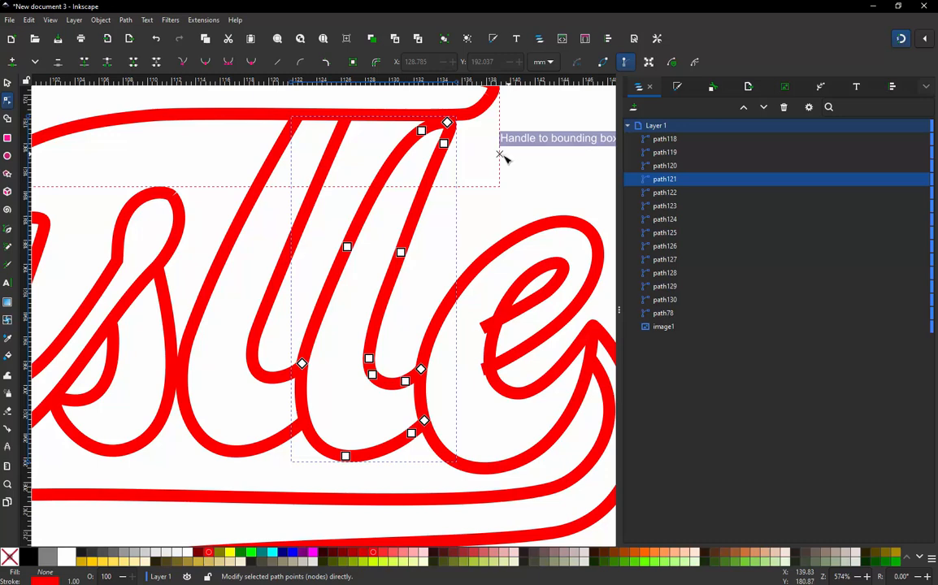
- Try pulling the two overlapping end nodes at the top of the l apart, then undo both moves
click(448, 124)
mouse_move(447, 122)
mouse_down()
mouse_move(510, 121)
mouse_move(360, 92)
mouse_move(376, 92)
mouse_move(318, 113)
mouse_up()
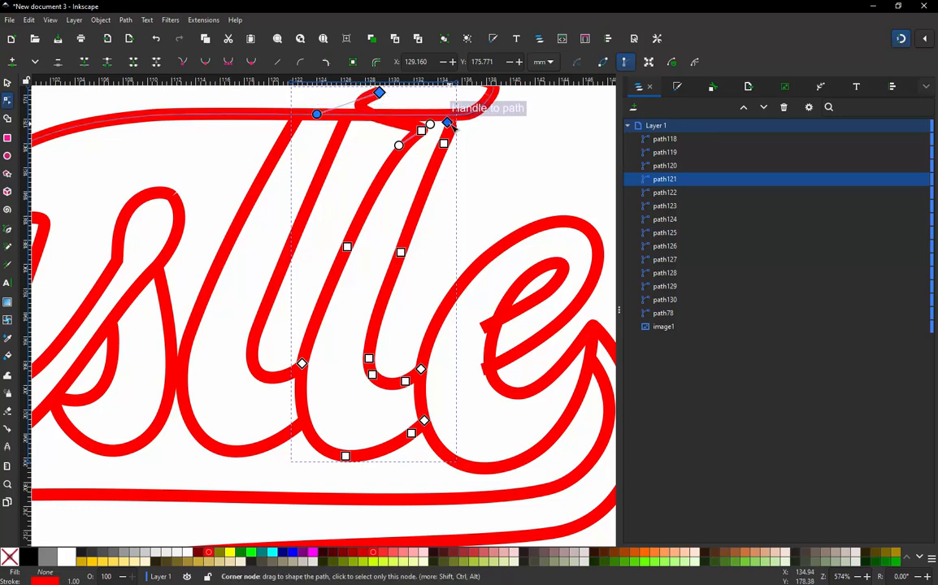
drag(448, 123, 549, 136)
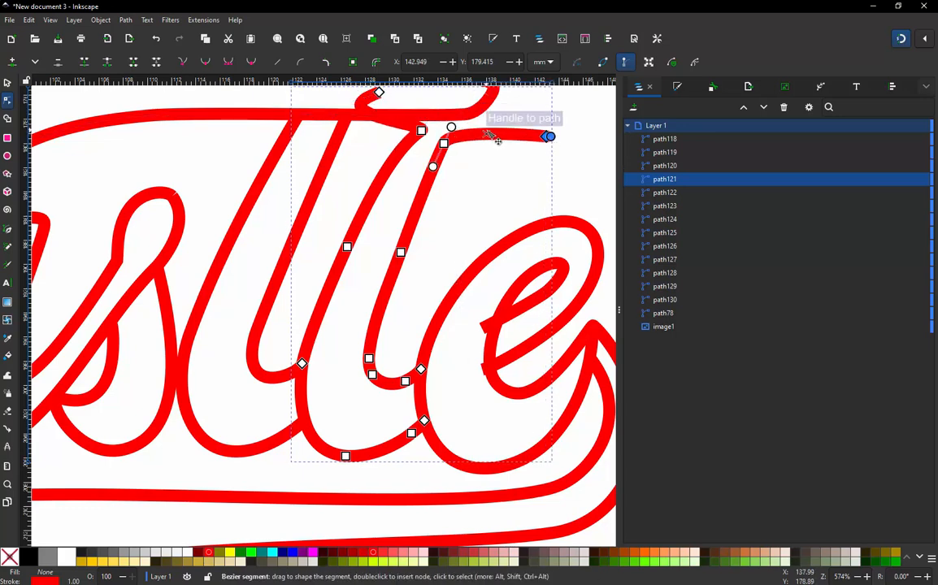
key(ctrl+z)
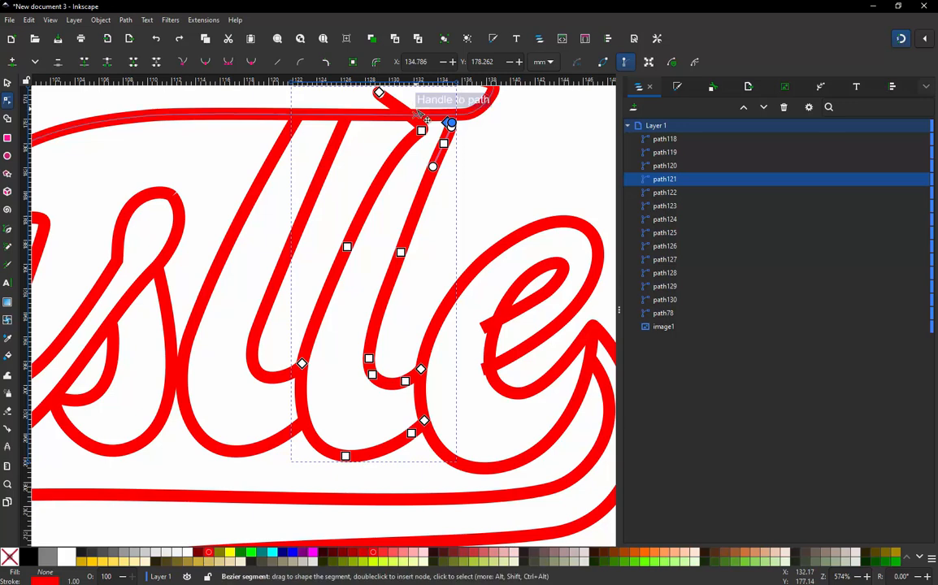
key(ctrl+z)
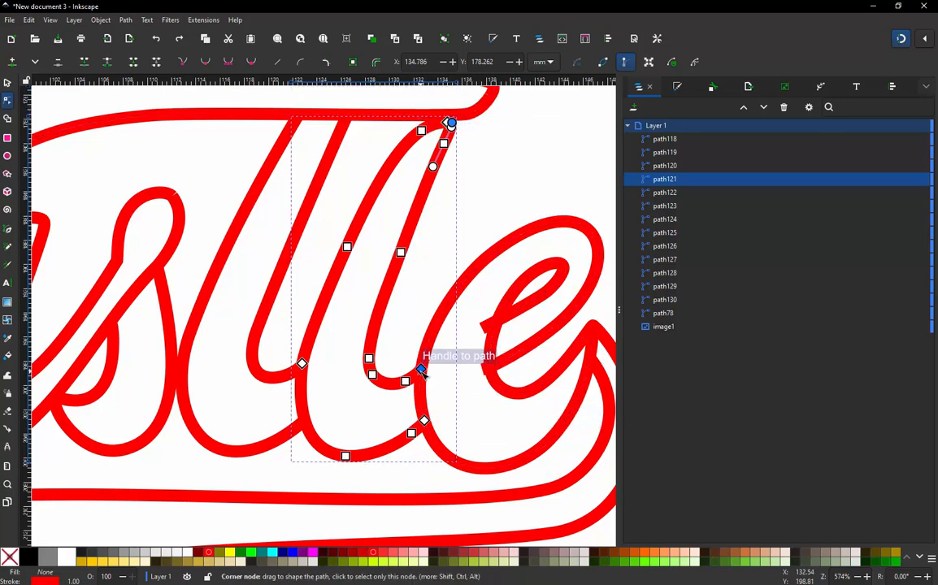
- Try moving the end node of the l's inner edge where it meets the e, then undo the moves
mouse_move(420, 370)
mouse_down()
mouse_move(423, 294)
mouse_move(339, 333)
mouse_move(274, 345)
mouse_move(360, 334)
mouse_up()
drag(476, 320, 475, 314)
key(ctrl+z)
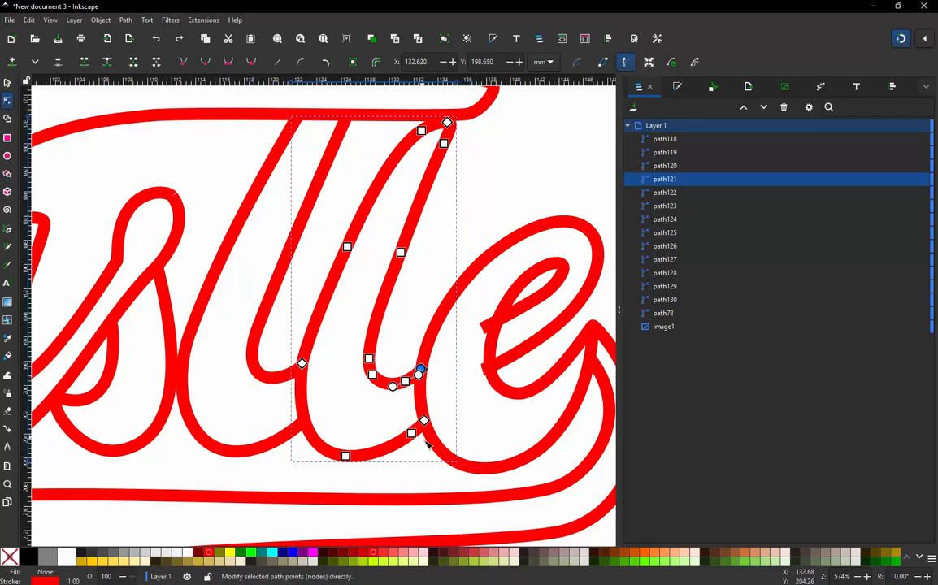
scroll(424, 431, up, 1)
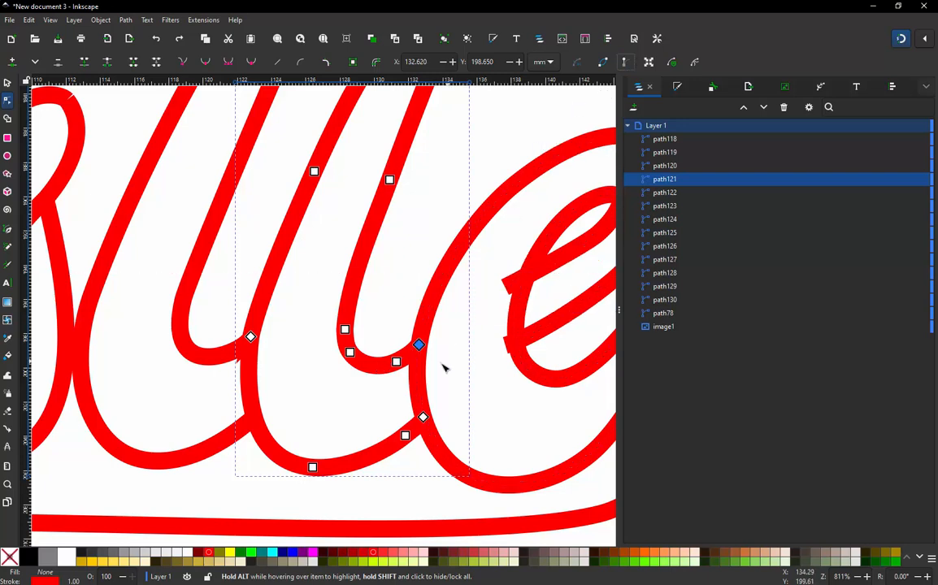
drag(418, 344, 304, 358)
key(ctrl+z)
key(ctrl+z)
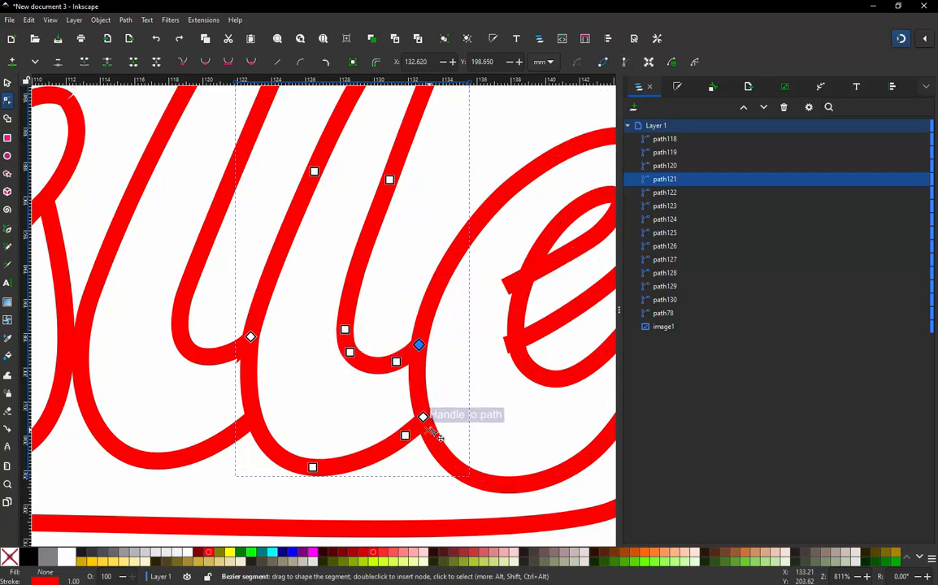
- Try moving the outer edge's end node at the e and the neighbouring nodes along the l's lower curve, undoing each move
drag(424, 418, 530, 471)
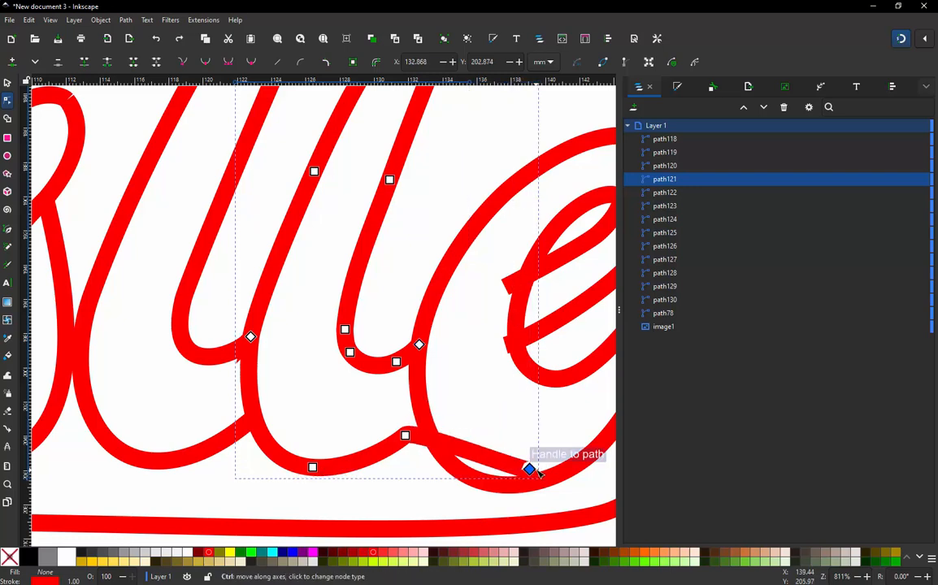
key(ctrl+z)
drag(406, 439, 408, 472)
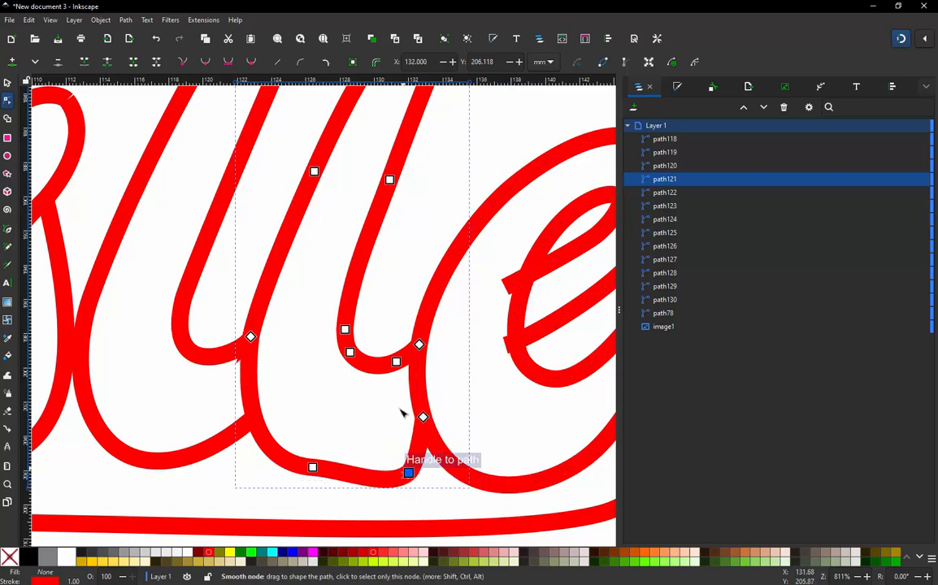
key(ctrl+z)
drag(396, 362, 394, 283)
key(ctrl+z)
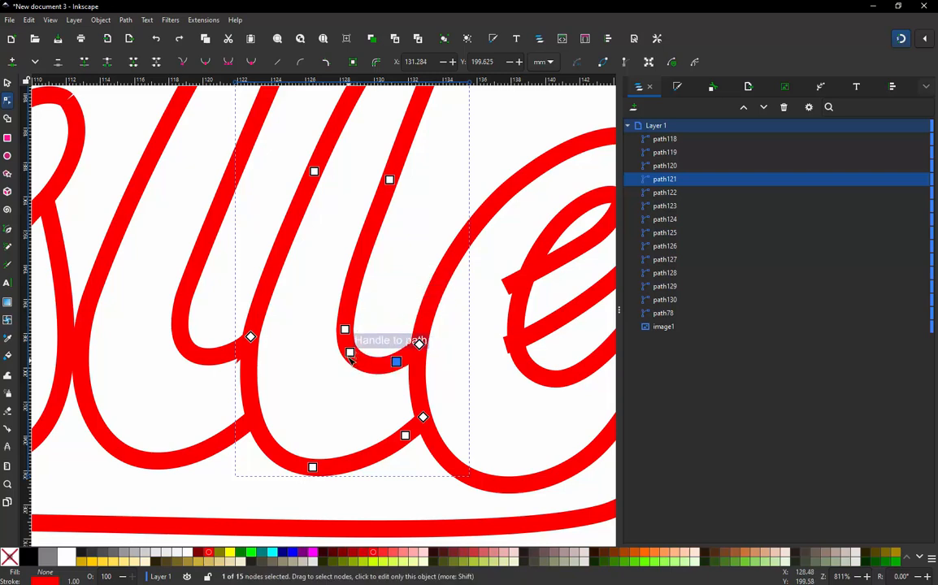
drag(349, 352, 401, 327)
key(ctrl+z)
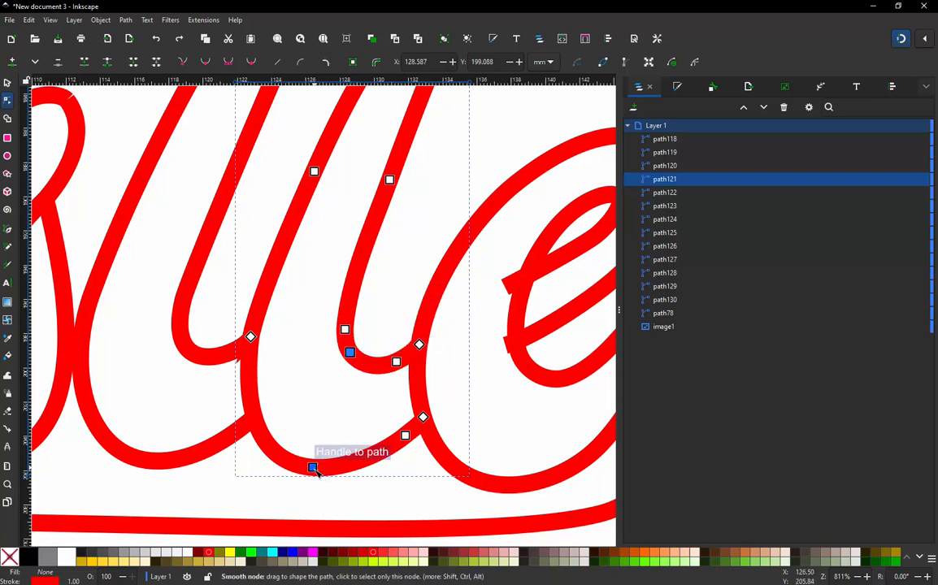
- Try moving the l's bottom outer-curve node and the upper node of its inner bend, undoing each move
drag(313, 469, 309, 494)
key(ctrl+z)
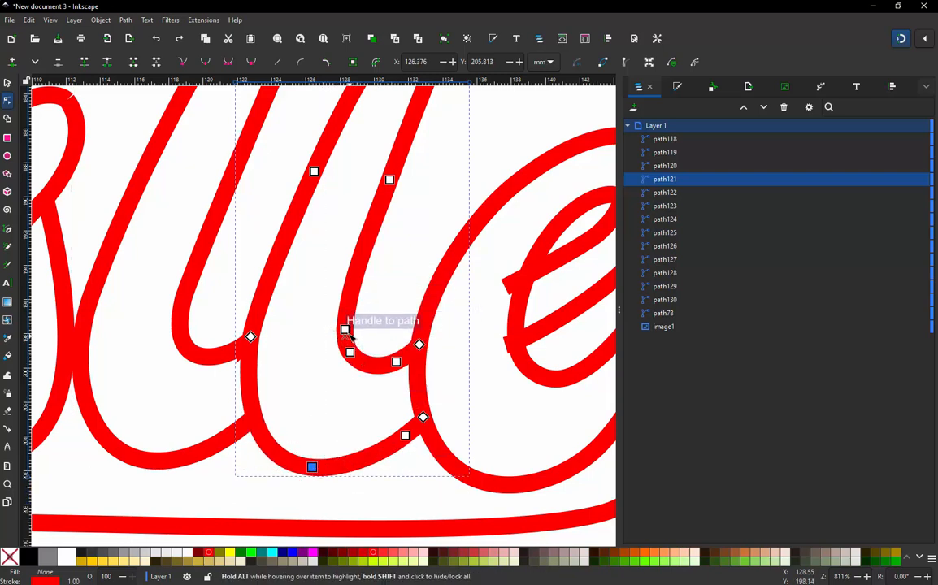
drag(345, 329, 396, 311)
key(ctrl+z)
- Try pulling the l's overlapping corner nodes away from the junction with the preceding letter, then undo the moves
drag(251, 337, 195, 336)
drag(191, 377, 186, 348)
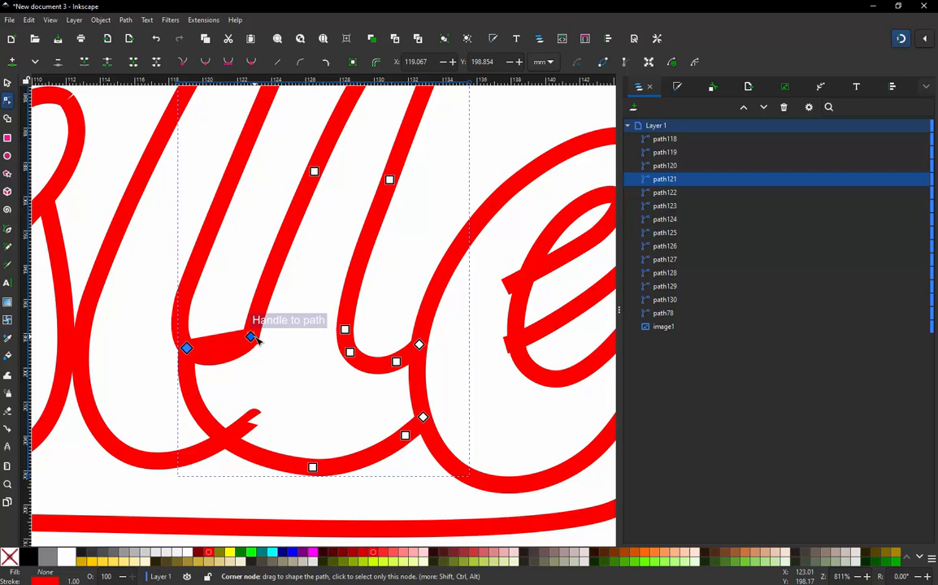
key(ctrl+z)
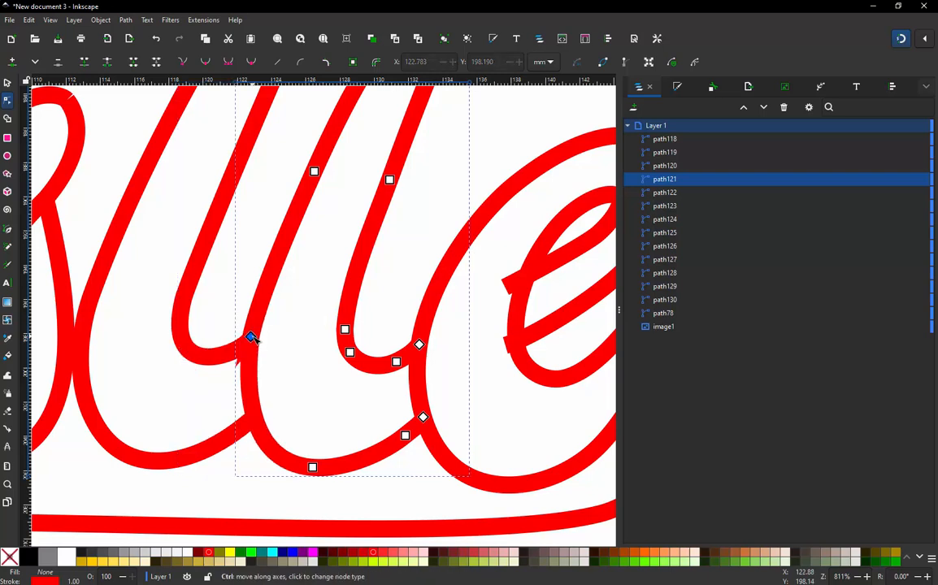
drag(252, 338, 220, 335)
key(ctrl+z)
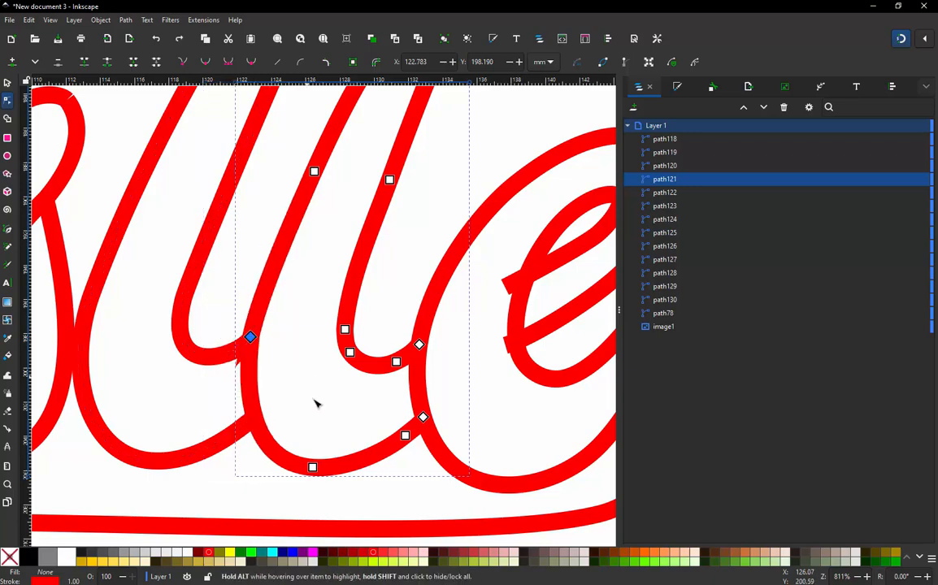
- Check the l's satin stitch preview in the embroidery params and apply the settings
ctrl+scroll(317, 404, down, 2)
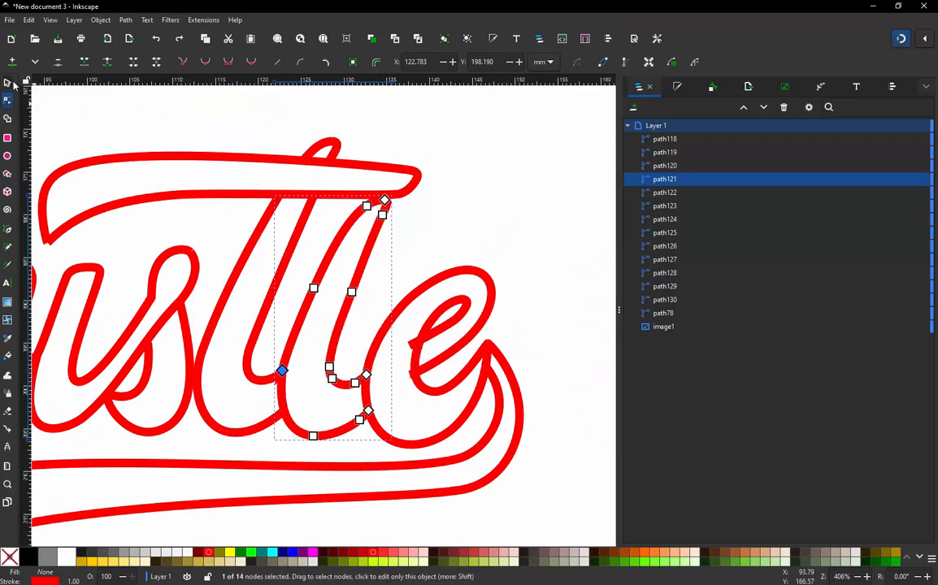
click(8, 83)
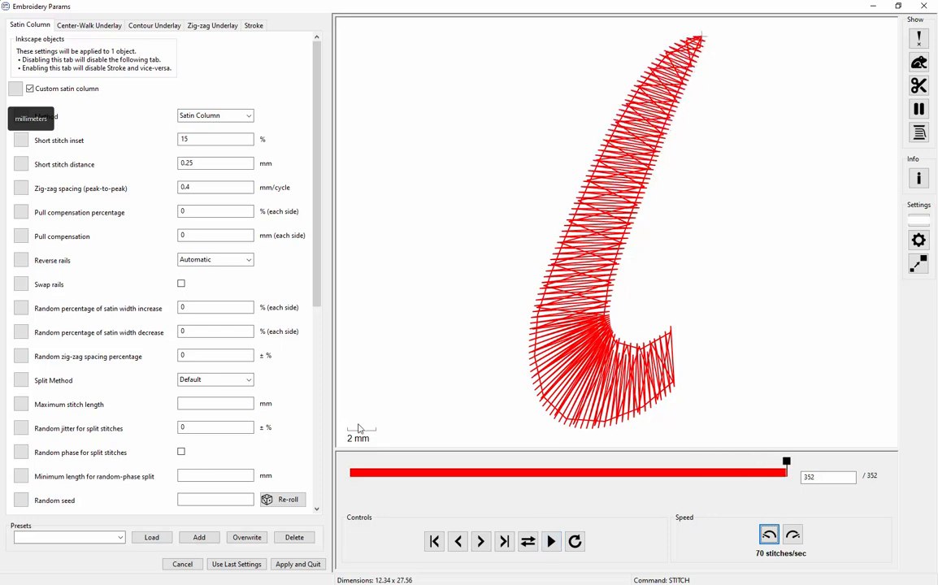
click(299, 565)
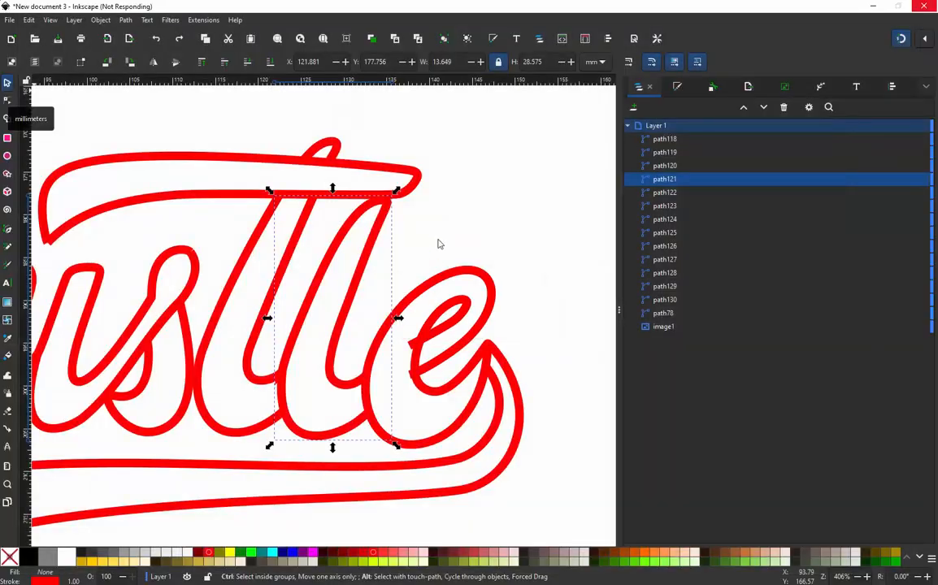
- Select the u's first stroke, check its satin stitch preview in the embroidery params, and apply the settings
scroll(473, 203, down, 3)
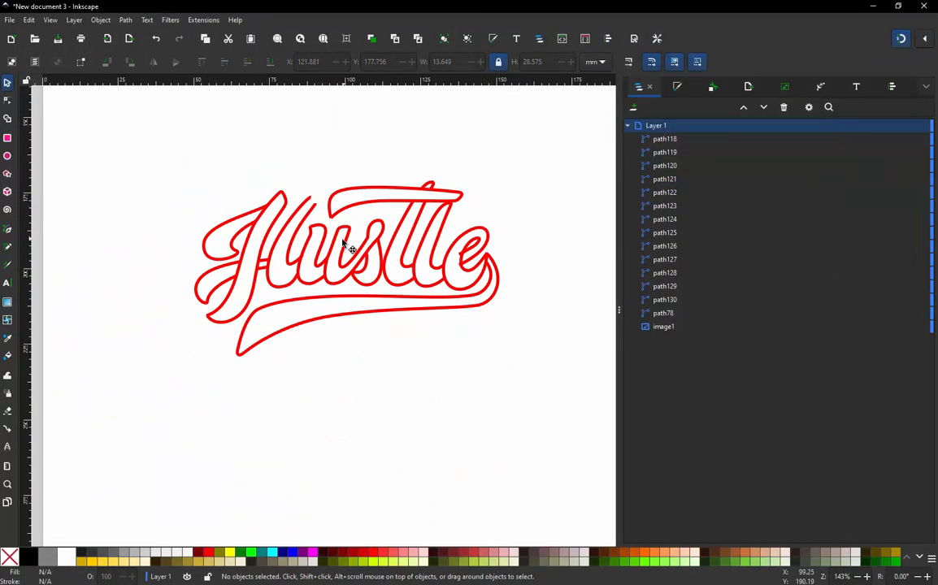
scroll(401, 242, up, 3)
scroll(366, 243, down, 2)
scroll(335, 245, up, 4)
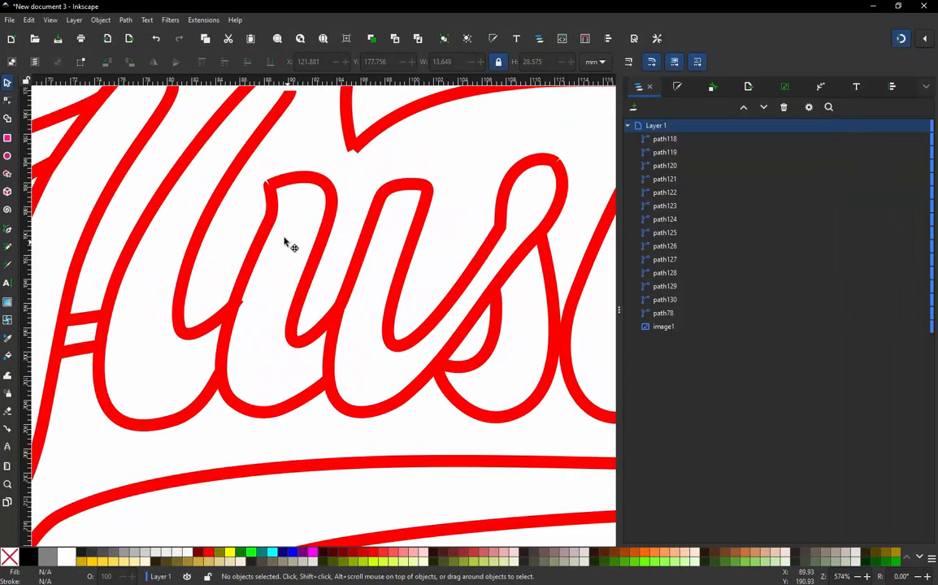
click(257, 235)
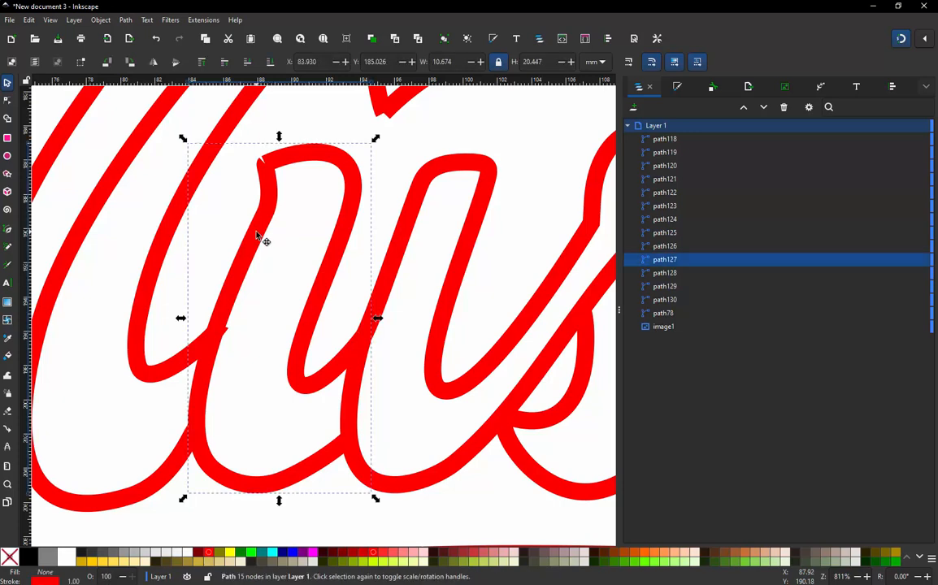
key(ctrl+alt+c)
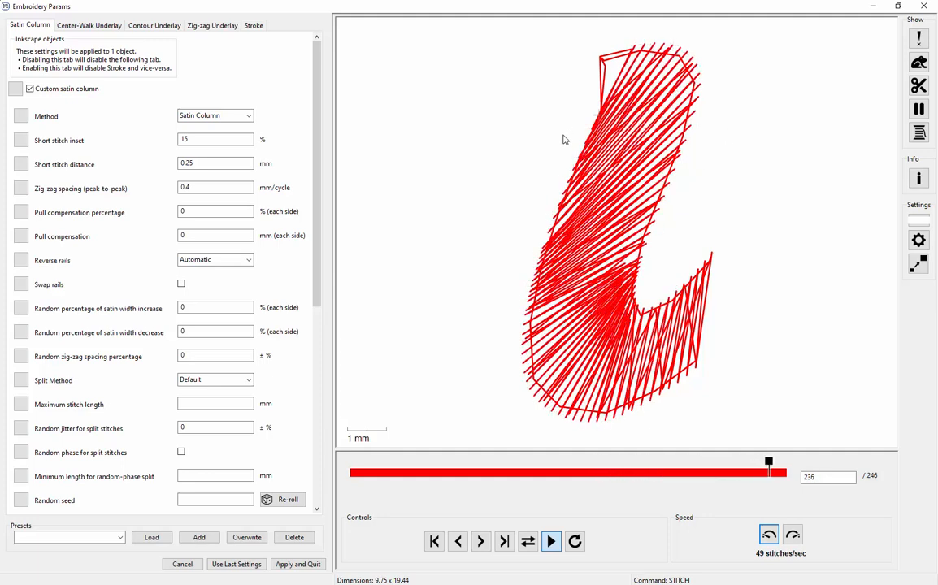
click(299, 562)
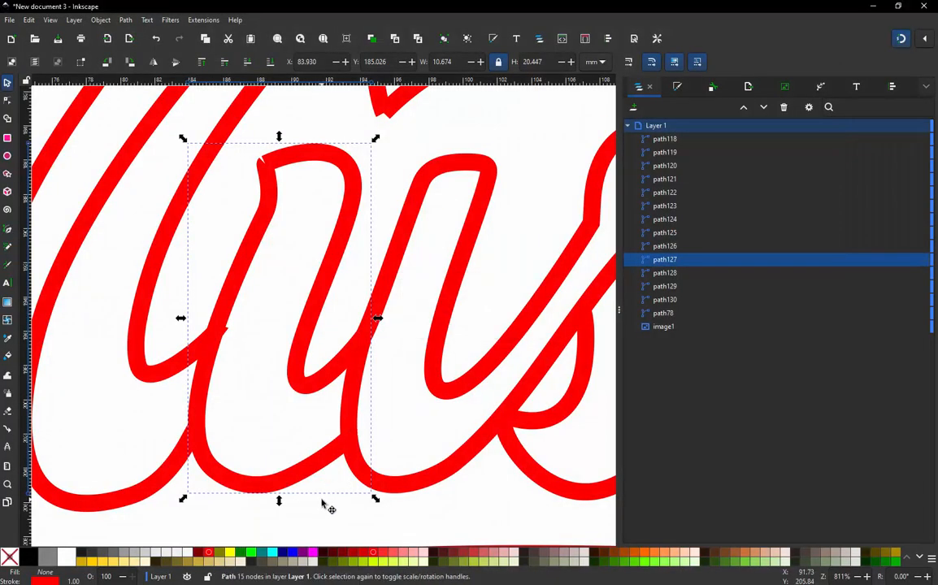
- Insert a node on the inner bend and lower curve of the u's first stroke, delete the neighbouring bottom node, and apply the embroidery params
click(325, 506)
double_click(311, 326)
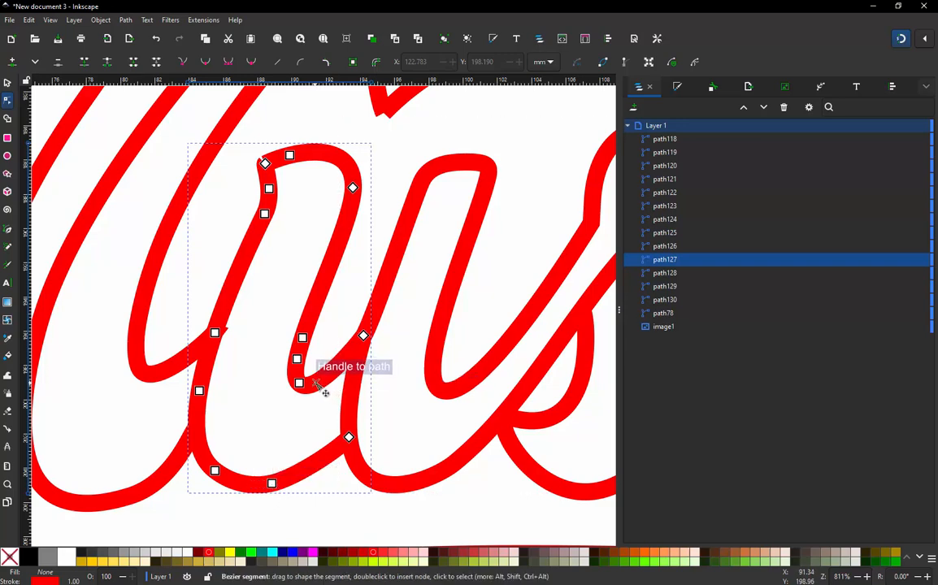
double_click(316, 385)
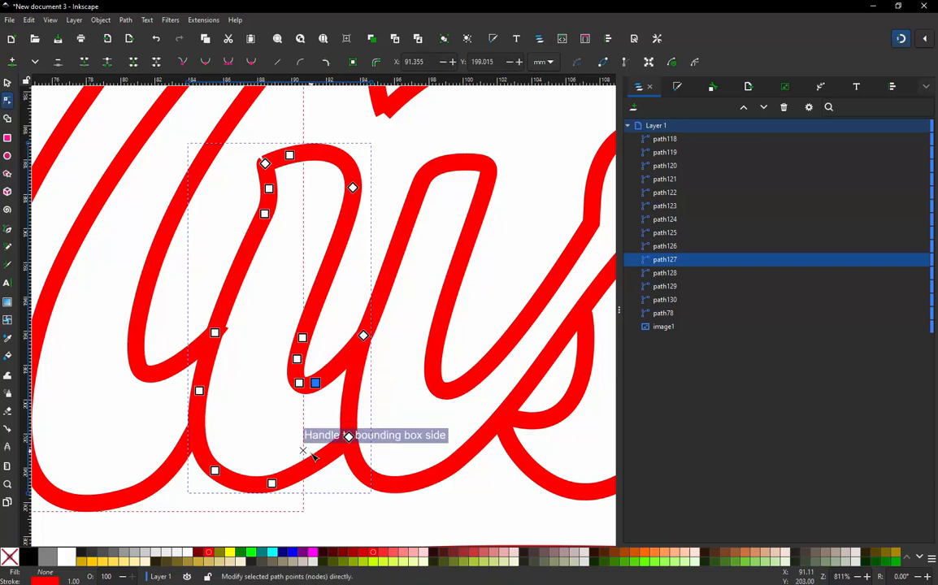
double_click(315, 466)
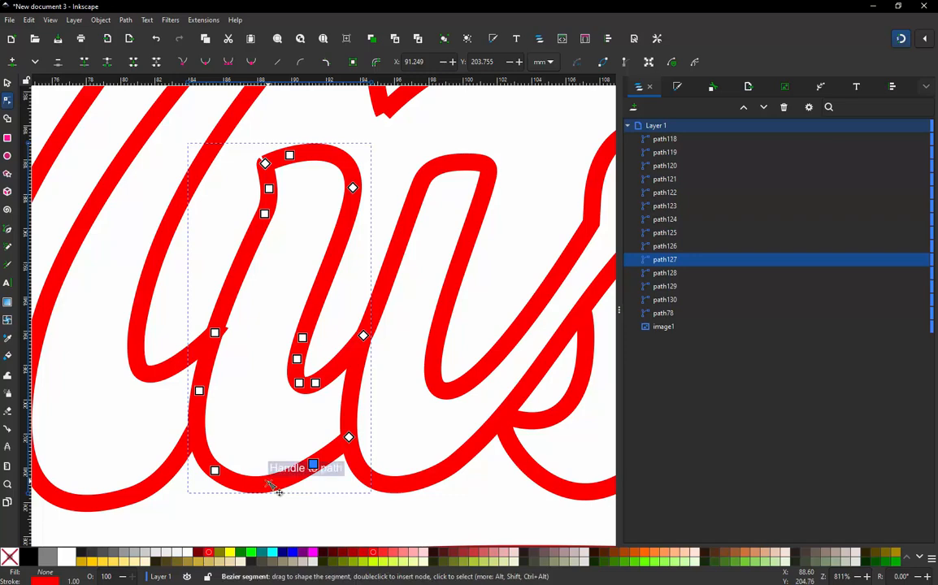
ctrl+alt+click(268, 482)
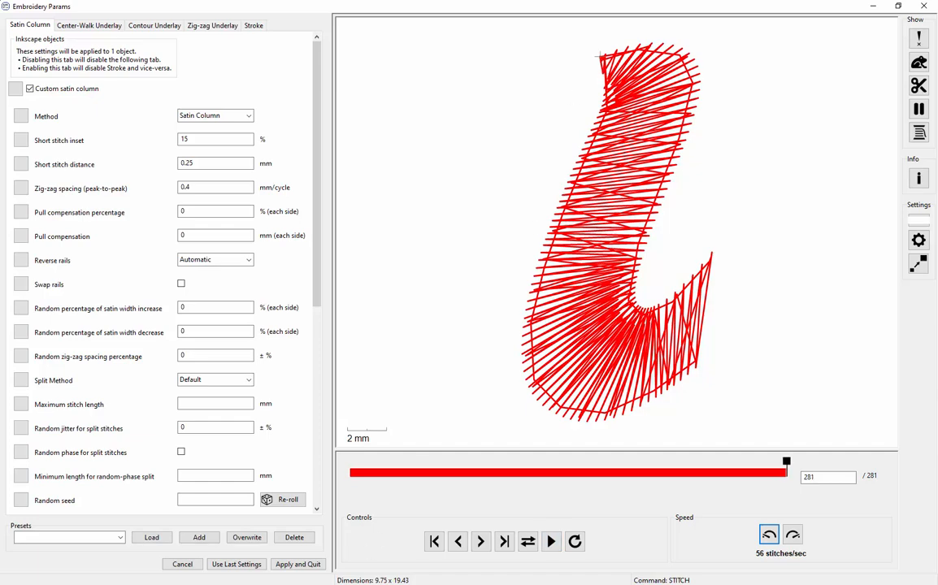
click(315, 563)
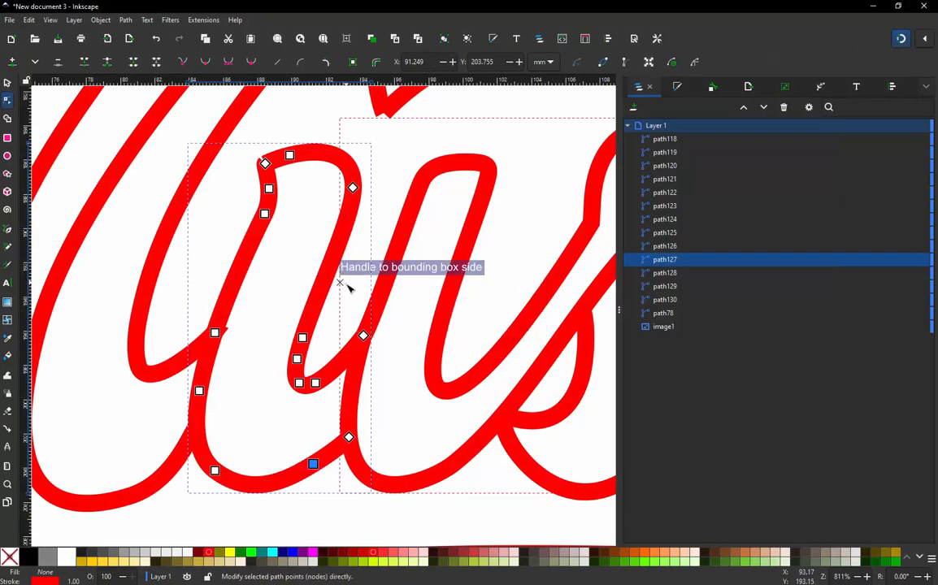
- Open the s's lower bowl for node editing and switch the canvas to outline display mode
ctrl+scroll(307, 251, down, 2)
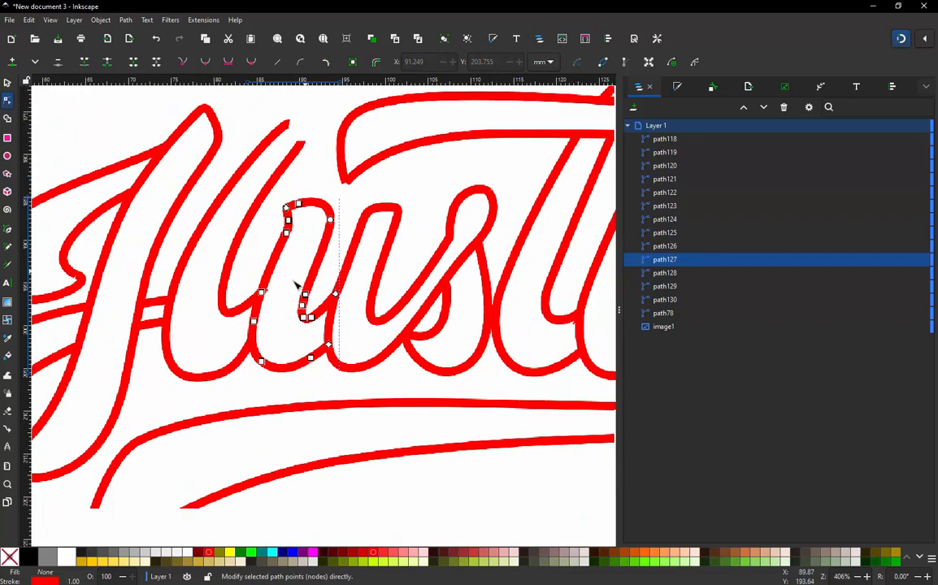
click(493, 291)
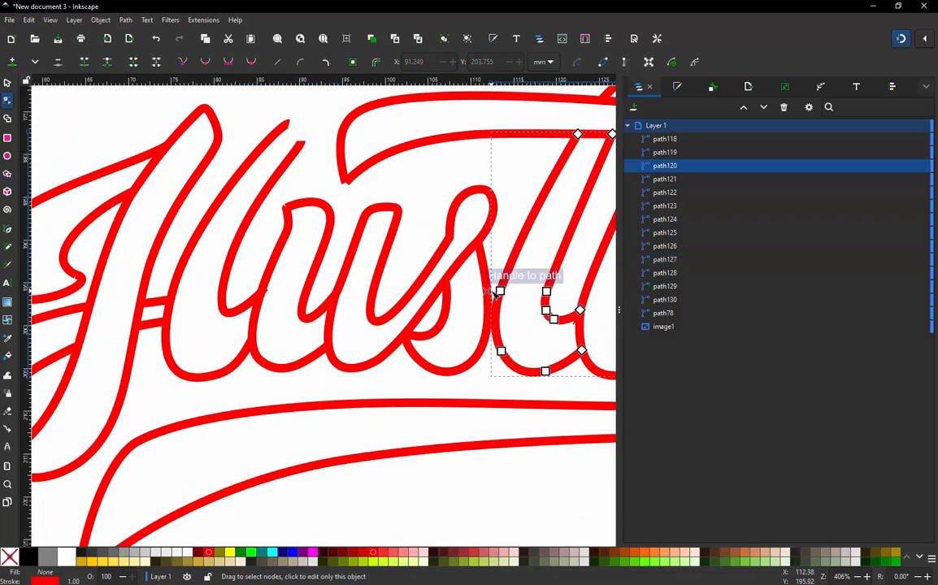
click(488, 294)
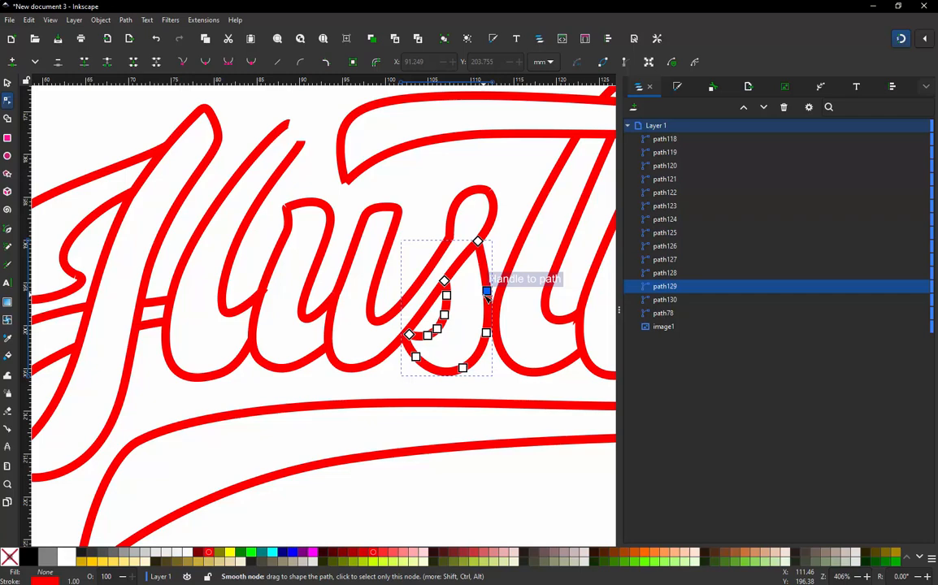
key(ctrl+KP_5)
ctrl+scroll(481, 253, up, 2)
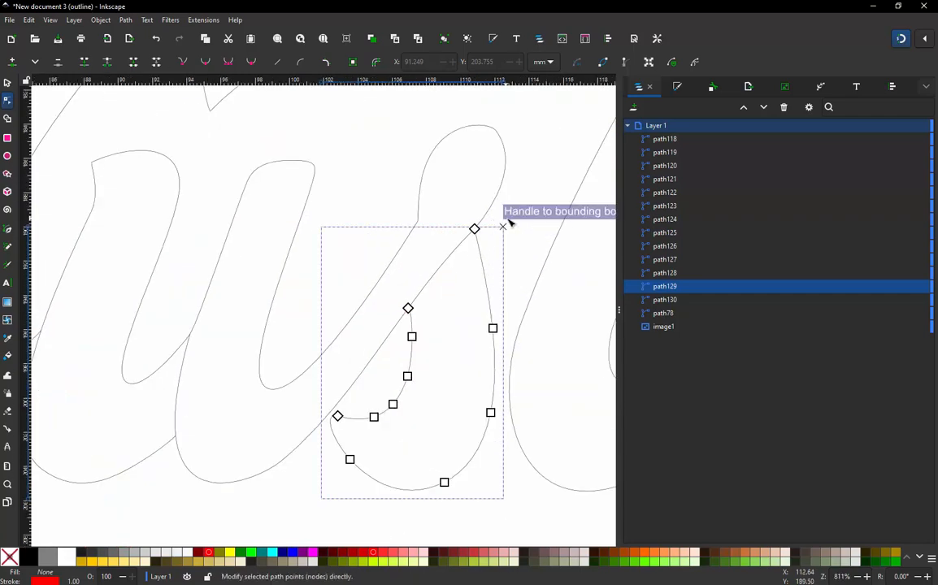
- Examine in close-up the junctions where the s's lower bowl meets the diagonal stroke running up from the u
click(289, 189)
ctrl+scroll(449, 235, up, 2)
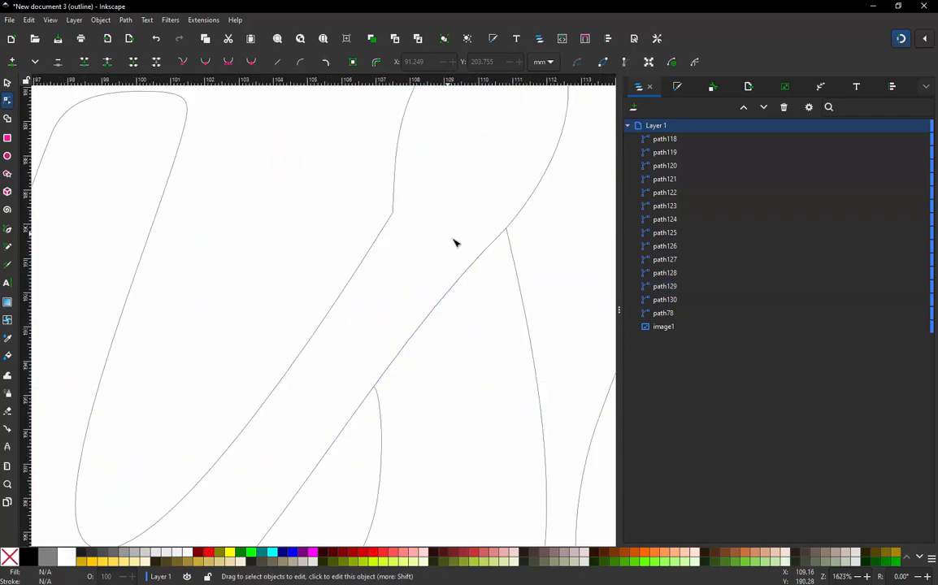
ctrl+scroll(349, 417, up, 2)
ctrl+scroll(412, 372, up, 2)
ctrl+scroll(353, 377, down, 3)
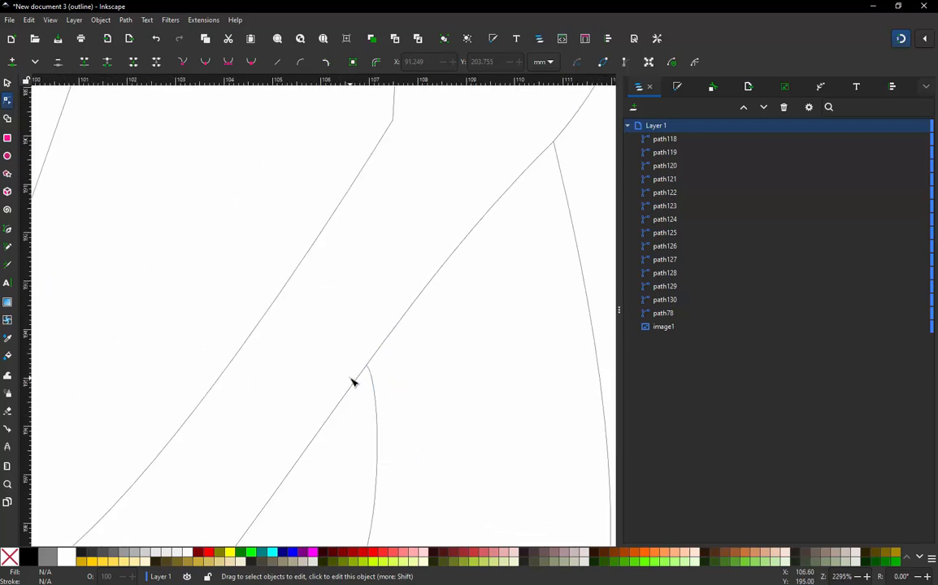
ctrl+scroll(412, 314, down, 3)
ctrl+scroll(412, 315, up, 2)
ctrl+scroll(457, 259, up, 1)
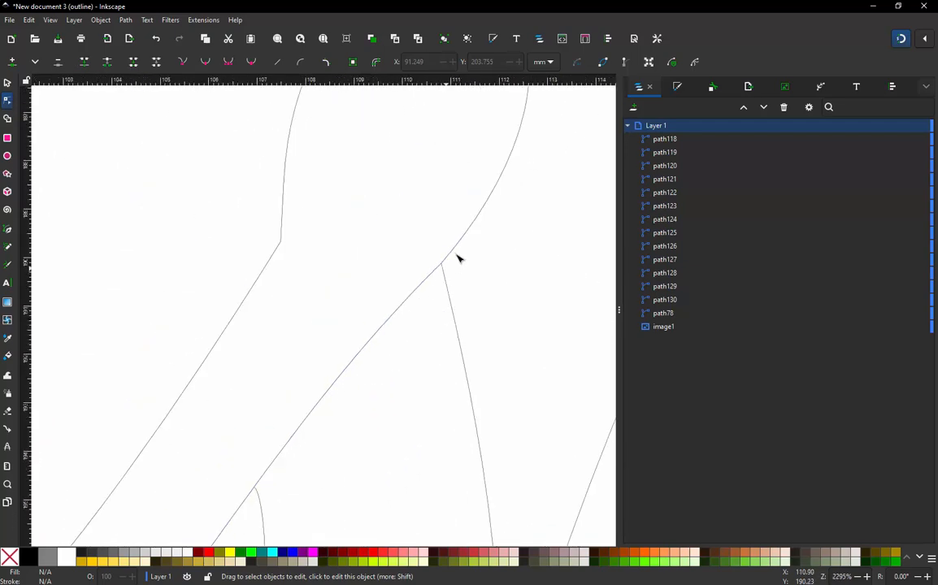
ctrl+scroll(408, 320, down, 3)
ctrl+scroll(408, 317, up, 2)
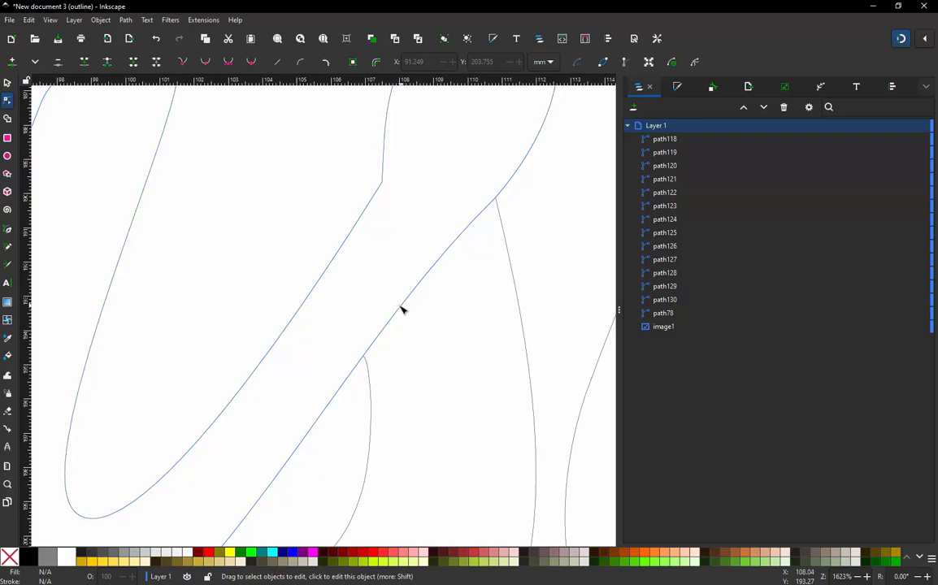
ctrl+scroll(410, 314, down, 3)
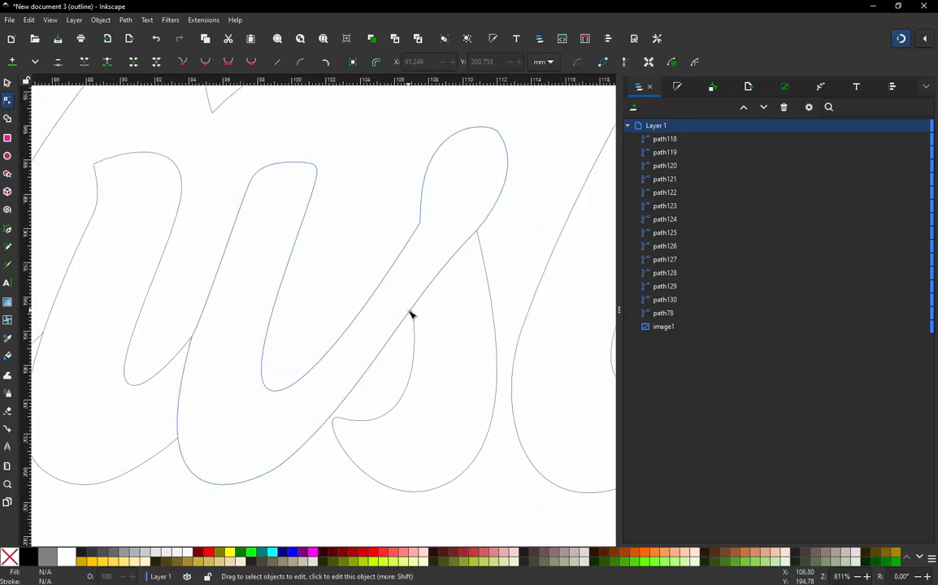
ctrl+scroll(411, 313, up, 2)
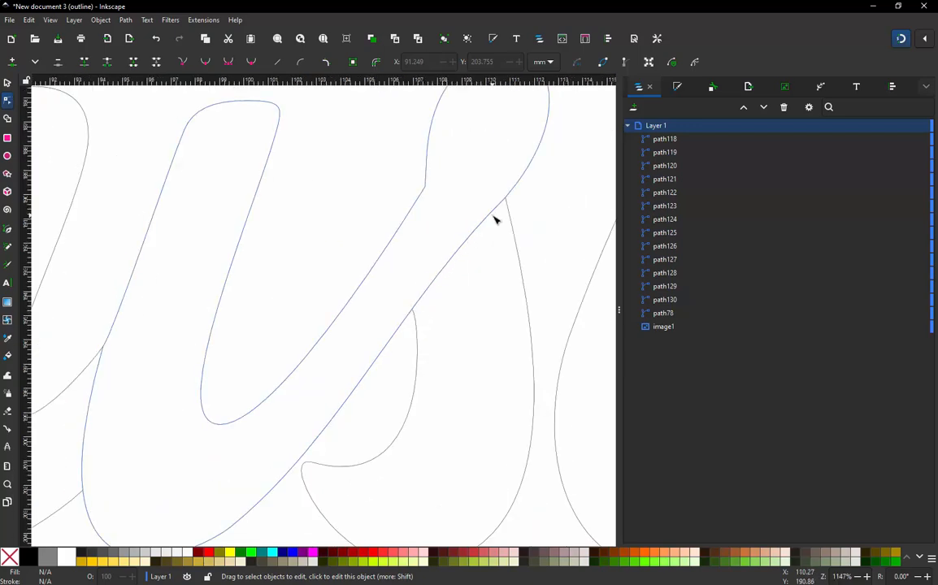
- Nudge the two nodes on the lower edge of the u-to-s diagonal stroke, near its joints with the s's bowl
click(424, 301)
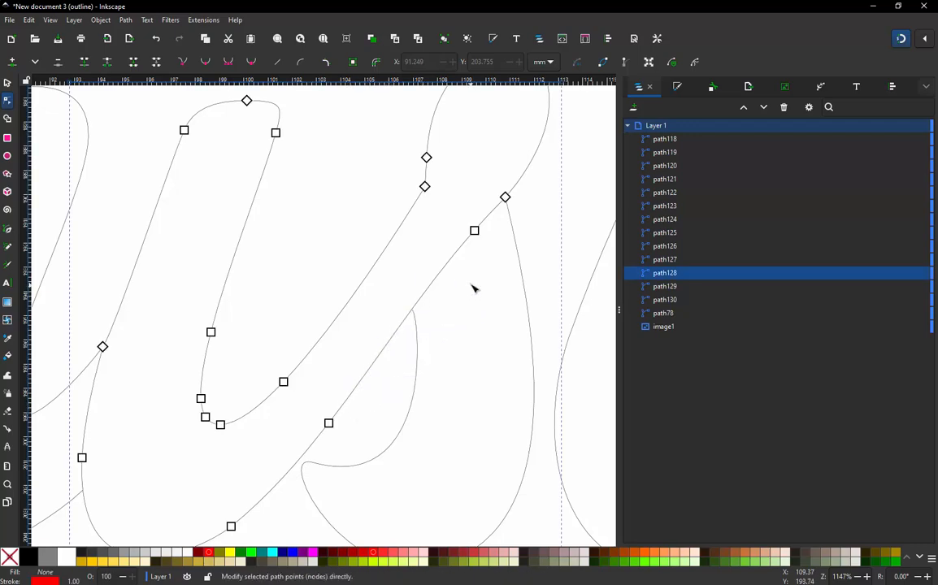
drag(474, 233, 477, 235)
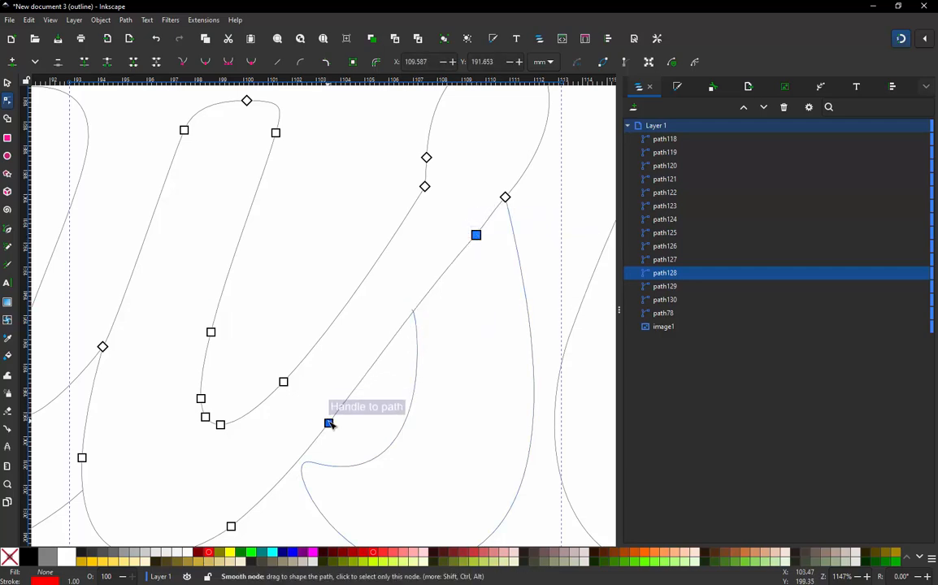
drag(329, 424, 328, 421)
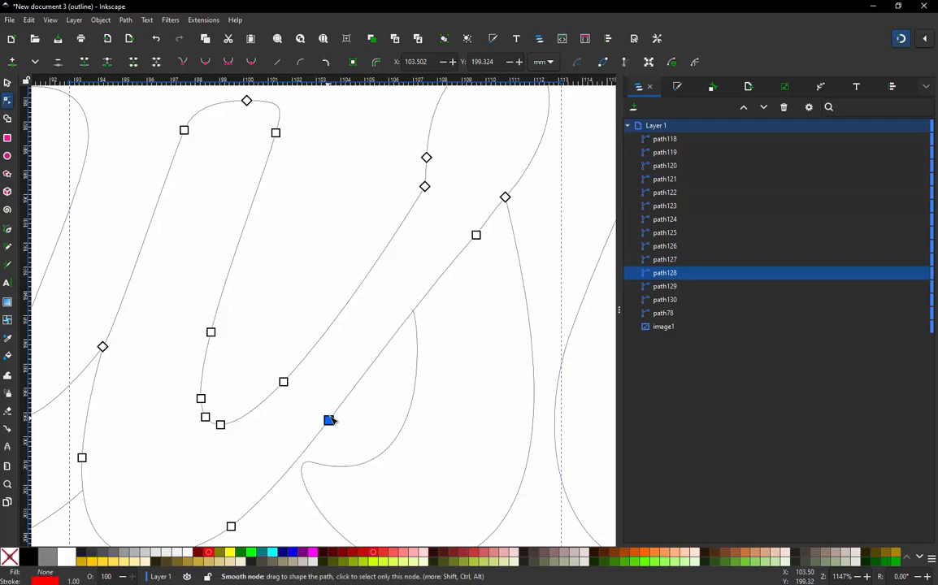
- Replace the upper node on the diagonal's lower edge with a new one placed at about X 109.5, Y 191.7 mm
key(ctrl+alt)
ctrl+alt+click(477, 236)
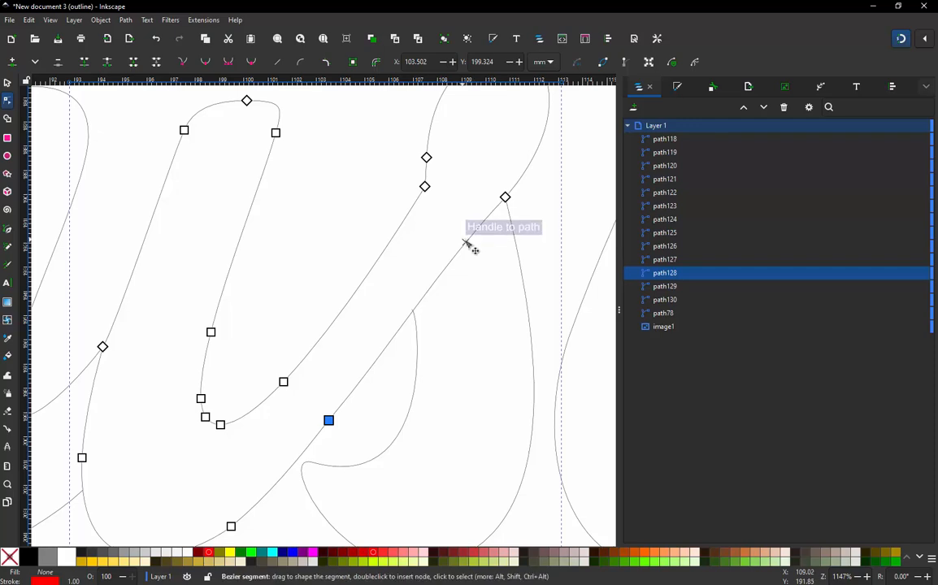
click(468, 240)
double_click(469, 240)
drag(469, 240, 476, 236)
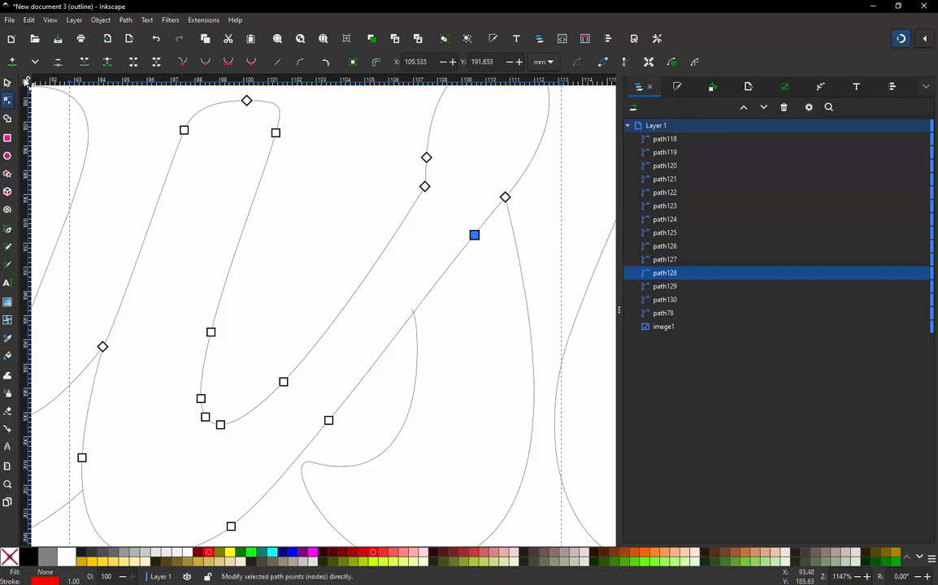
- Leave node editing and select all the outline paths of the Hustle lettering together
click(7, 82)
scroll(321, 279, down, 3)
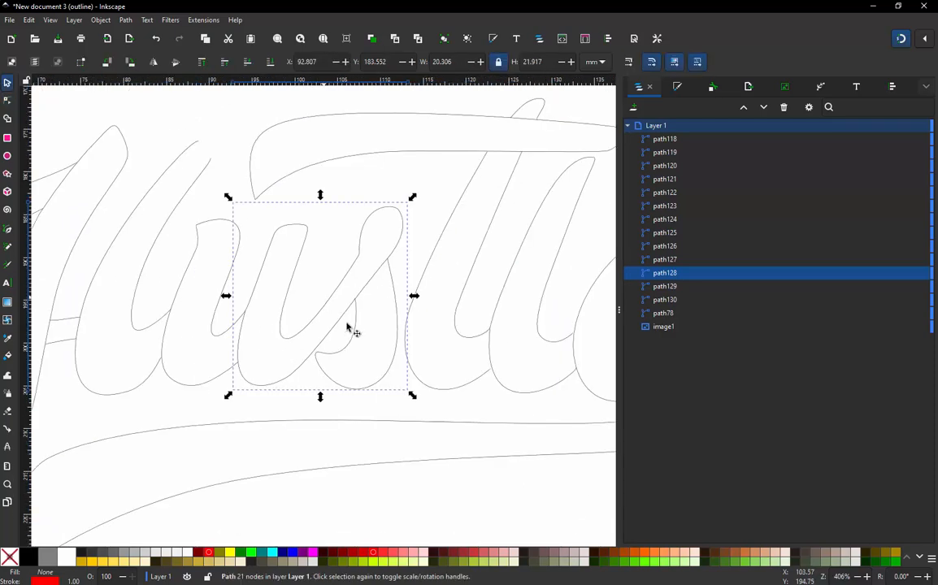
click(409, 390)
scroll(409, 391, down, 3)
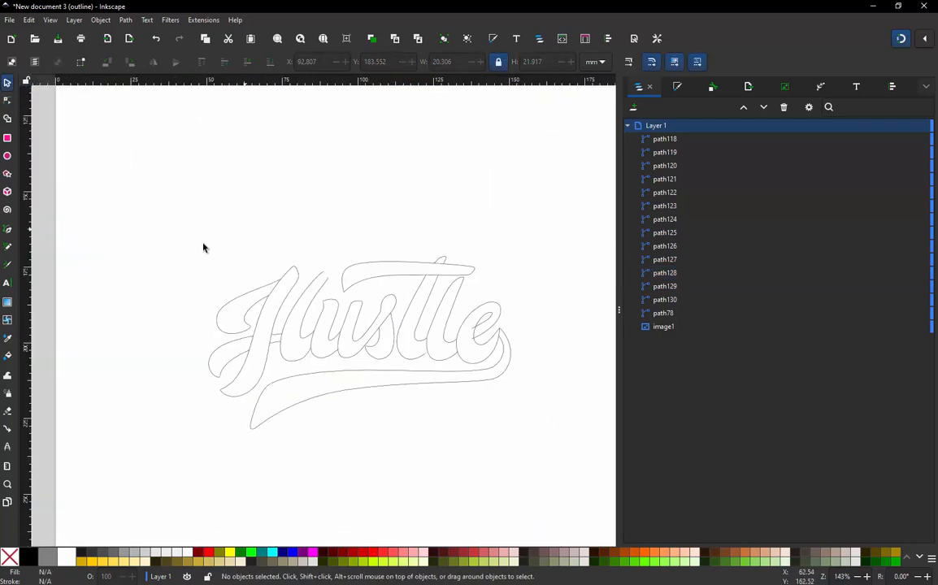
drag(165, 251, 569, 467)
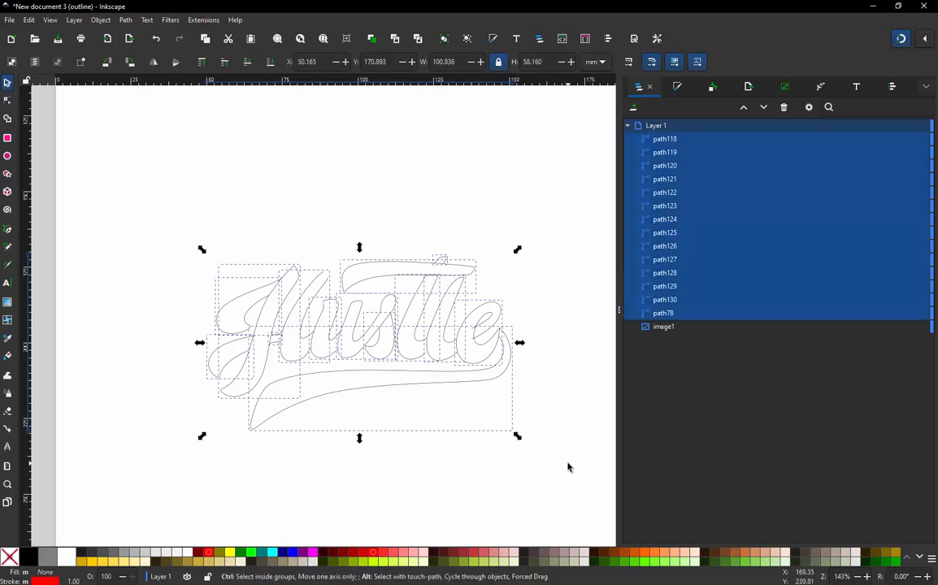
- Simulate the stitching of all the lettering, view the design information and briefly display the jump stitches
key(ctrl+alt+c)
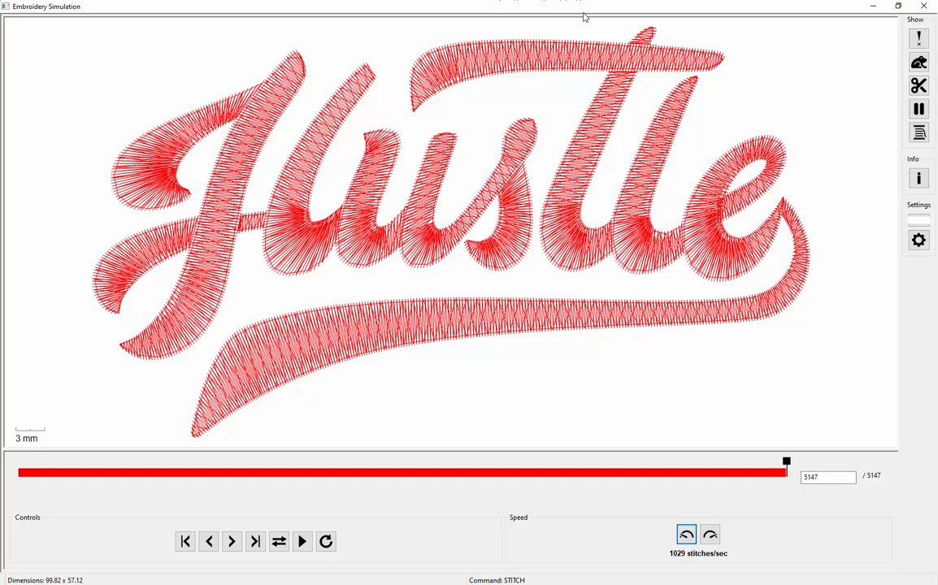
click(920, 178)
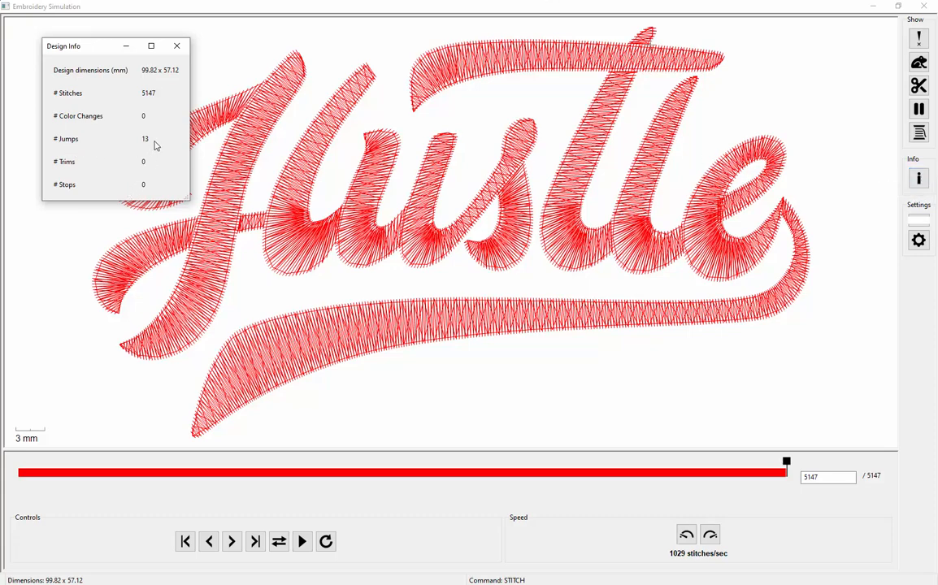
click(177, 46)
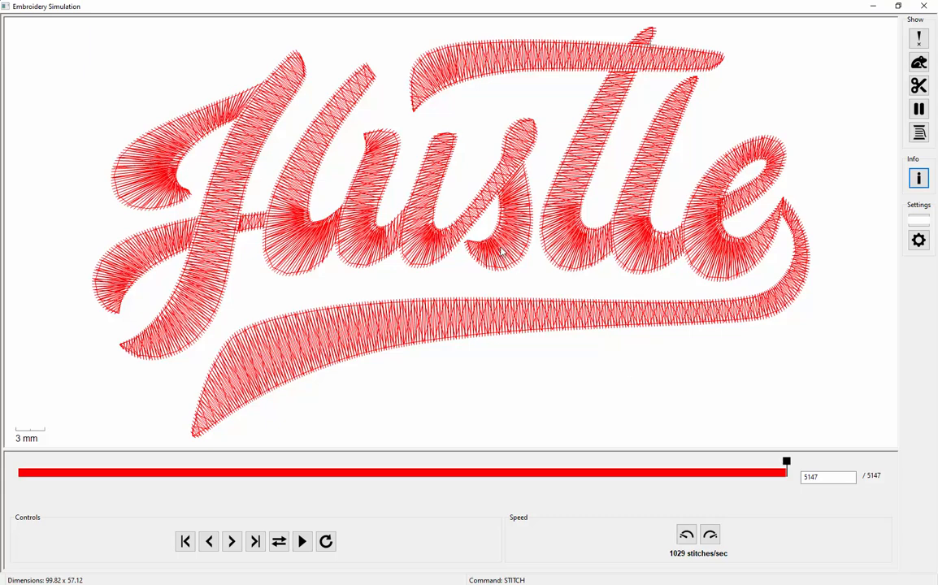
click(920, 65)
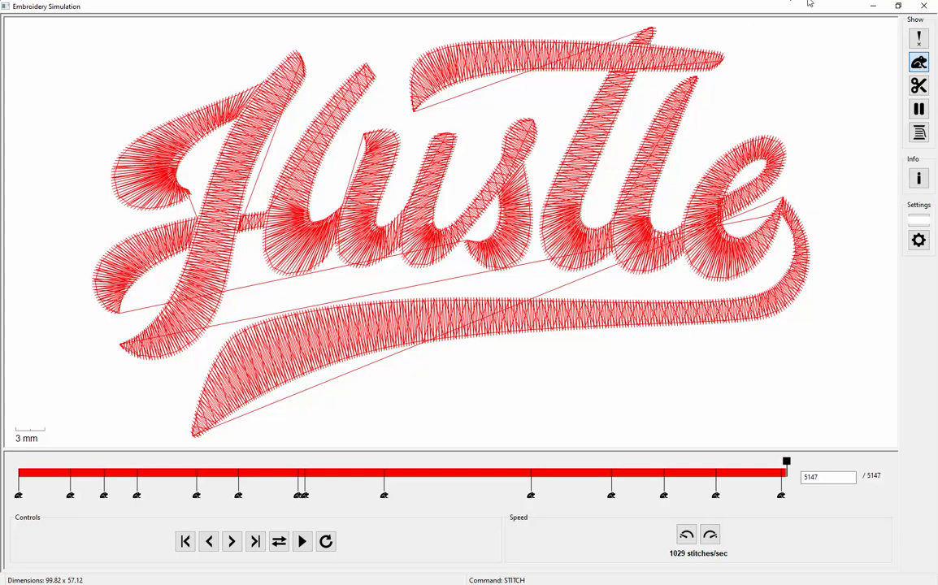
click(926, 64)
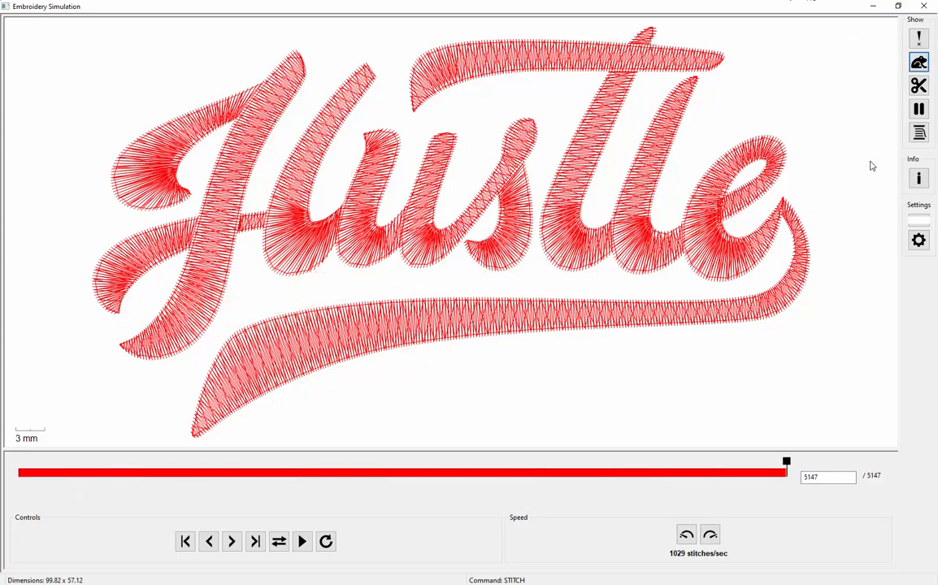
- Rewind the simulation to stitch 1548 and examine the needle points in the underlay of the H's right stem, closing the simulation when done
drag(792, 476, 249, 509)
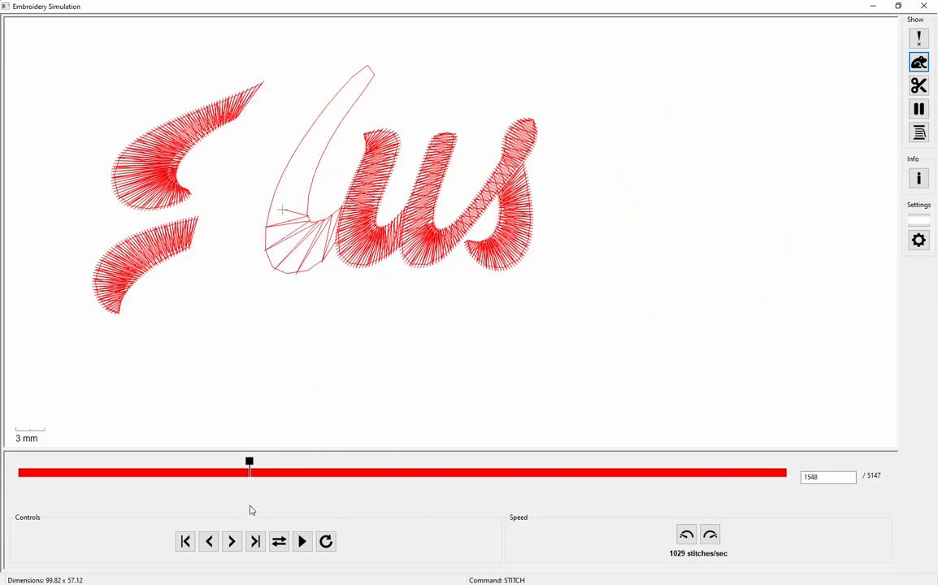
scroll(257, 235, up, 1)
scroll(257, 235, up, 1)
scroll(293, 231, up, 1)
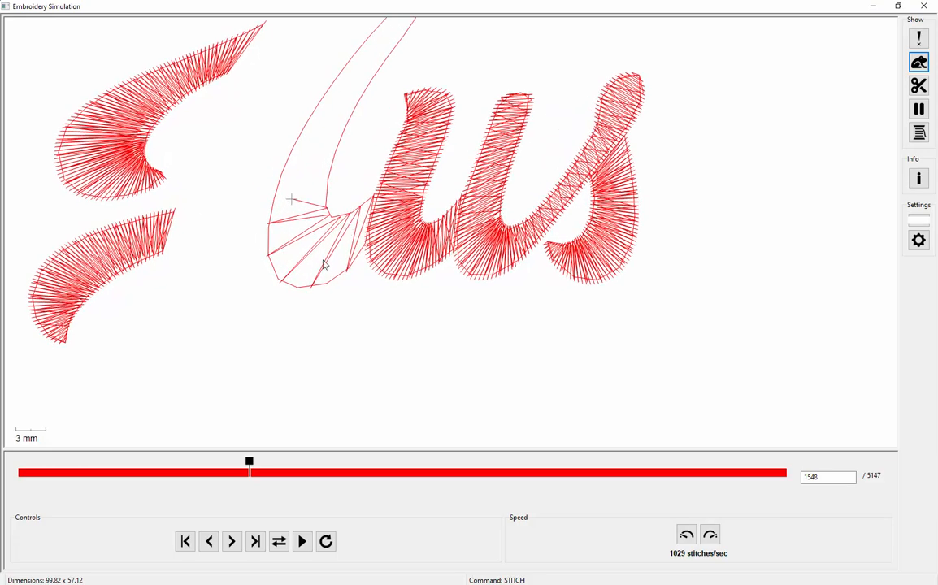
scroll(327, 255, up, 1)
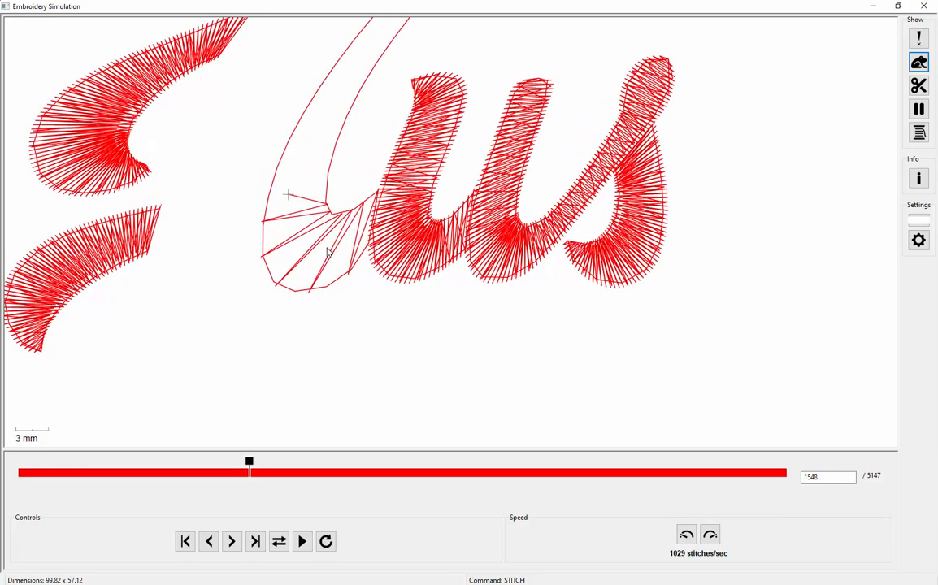
click(919, 38)
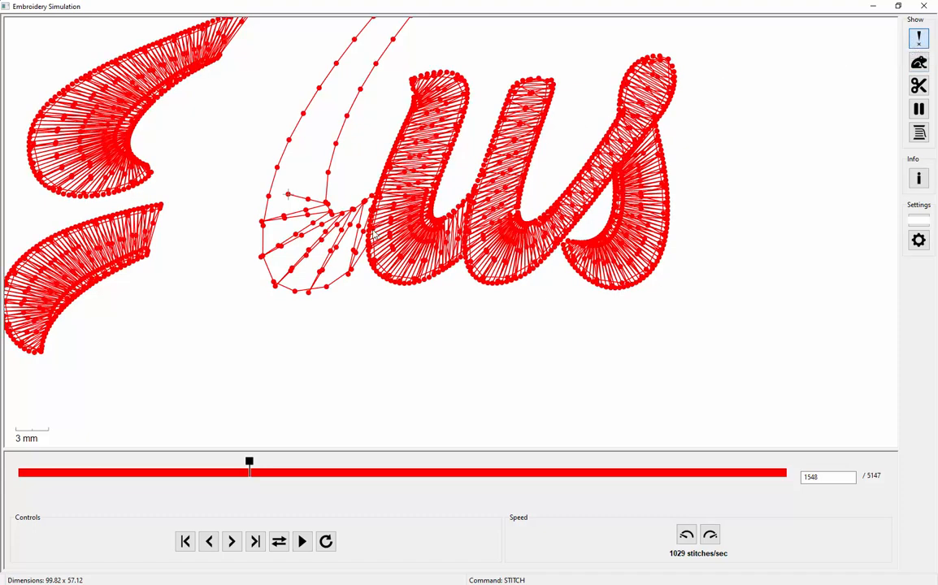
scroll(362, 239, up, 3)
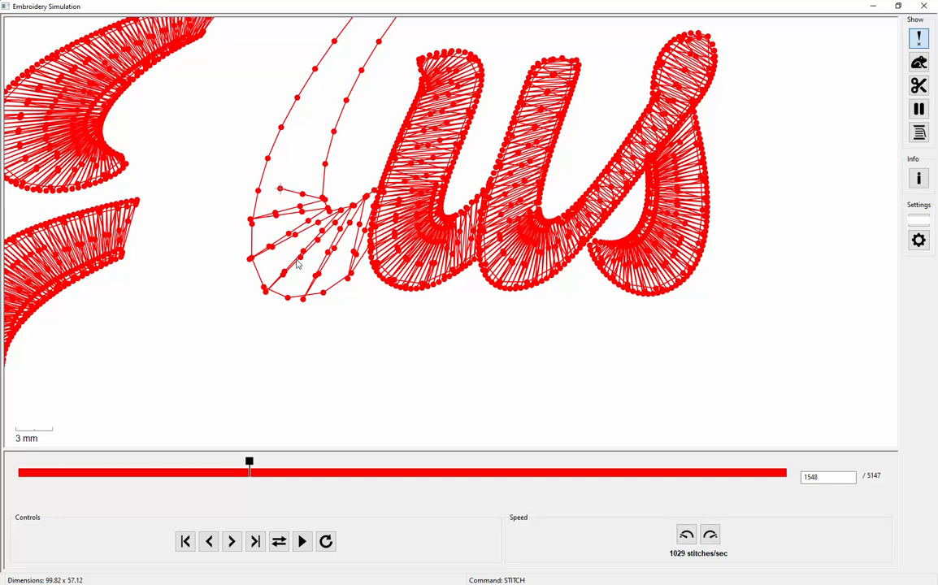
scroll(299, 281, down, 1)
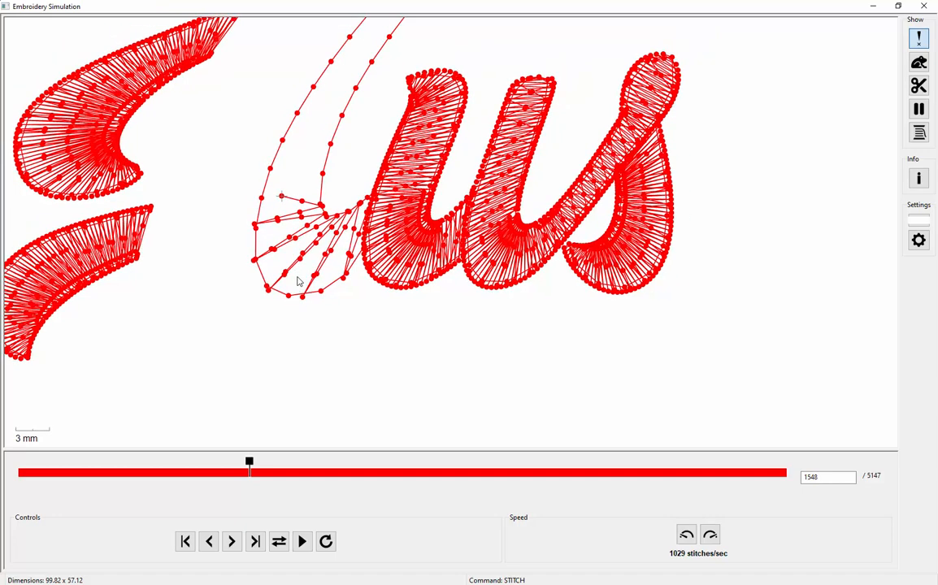
scroll(298, 281, down, 1)
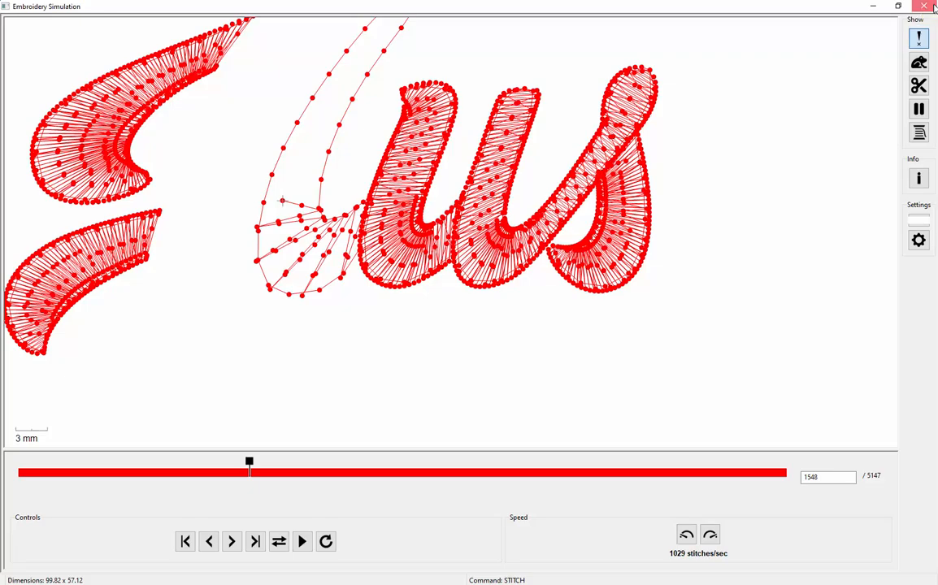
click(924, 7)
- Open the embroidery params for the H's right stem and preview its underlay needle points at stitch 104
click(486, 218)
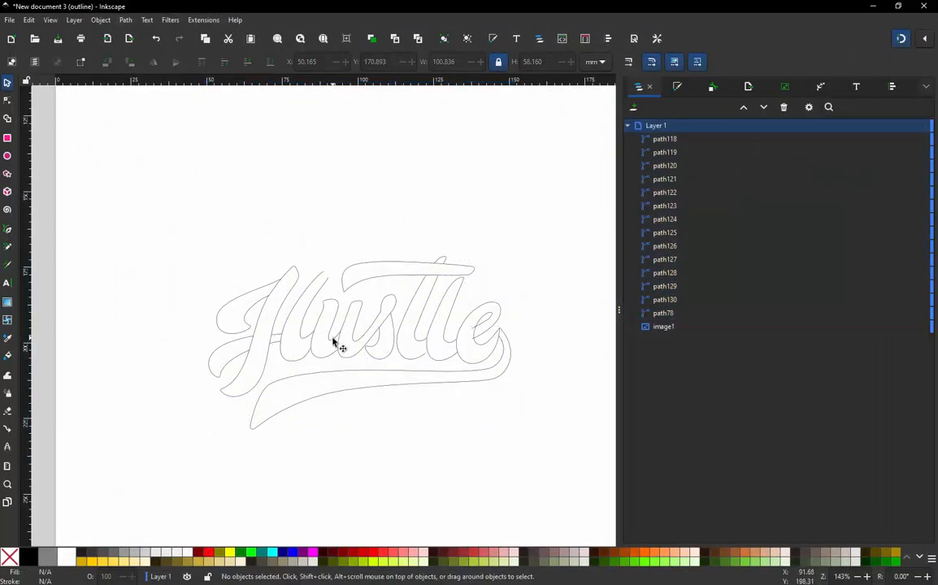
scroll(334, 343, up, 3)
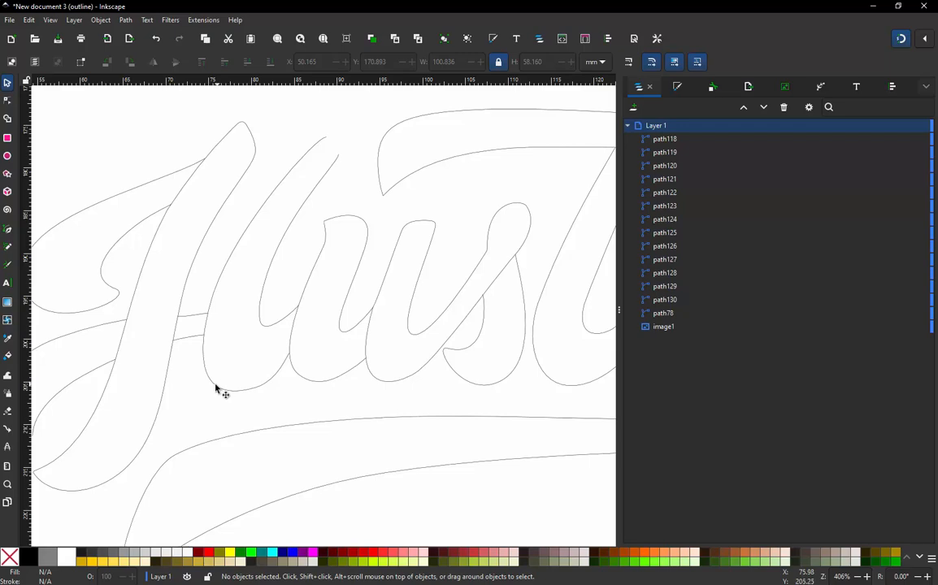
click(215, 390)
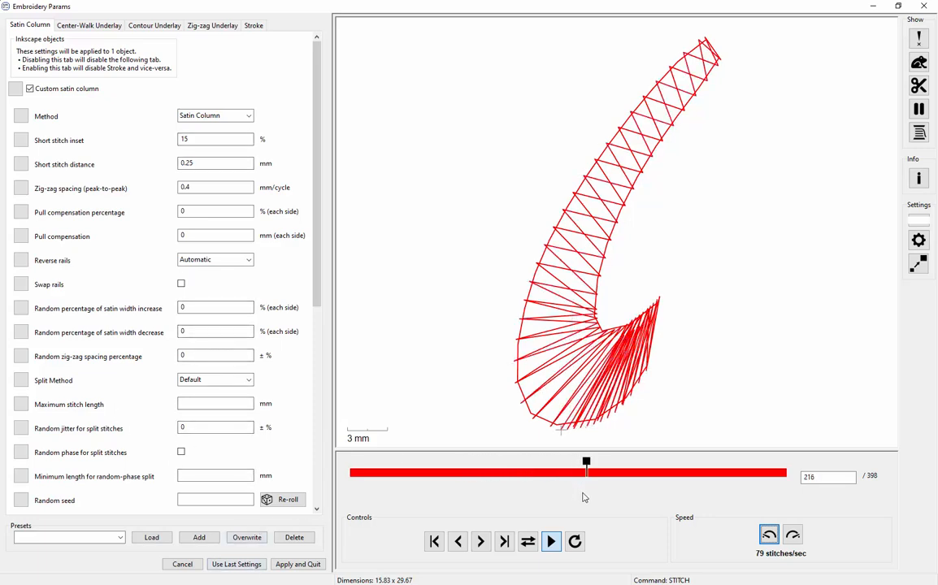
click(498, 473)
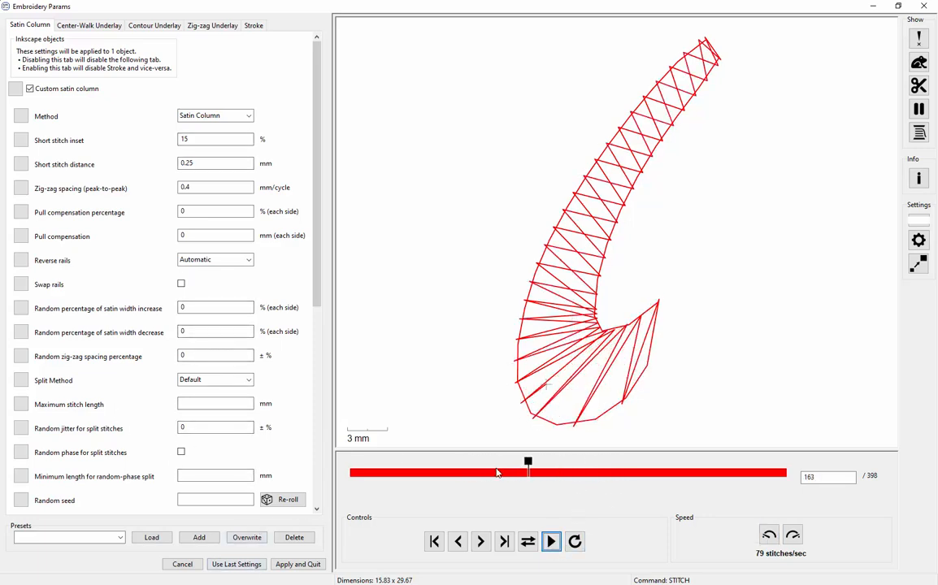
click(468, 473)
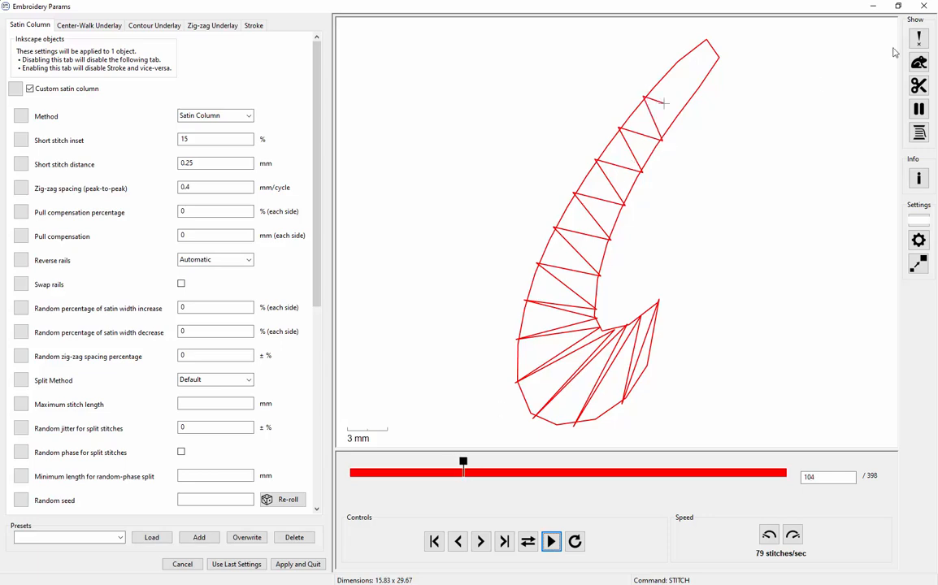
click(919, 38)
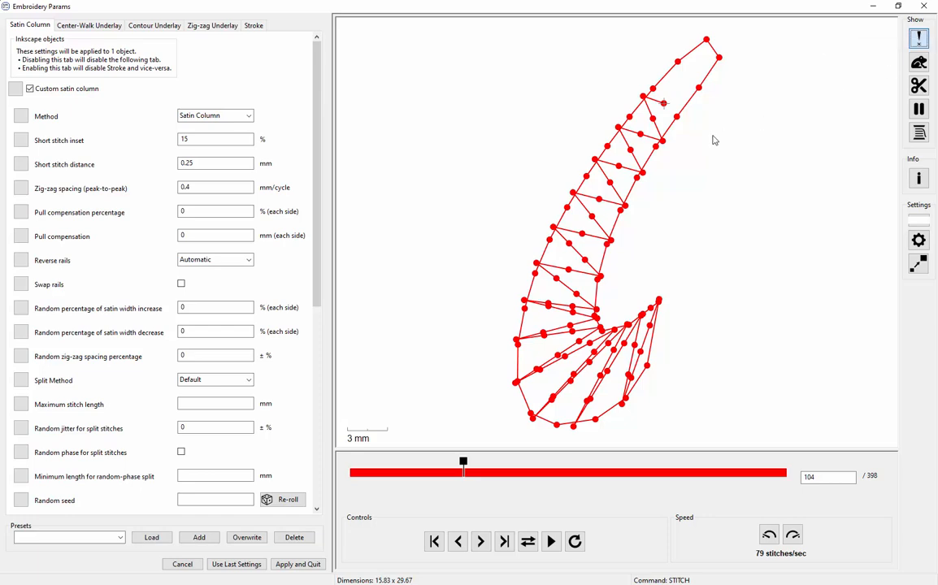
- Try the zig-zag underlay without a maximum stitch length and inspect the preview at stitch 93
click(226, 28)
drag(171, 146, 130, 151)
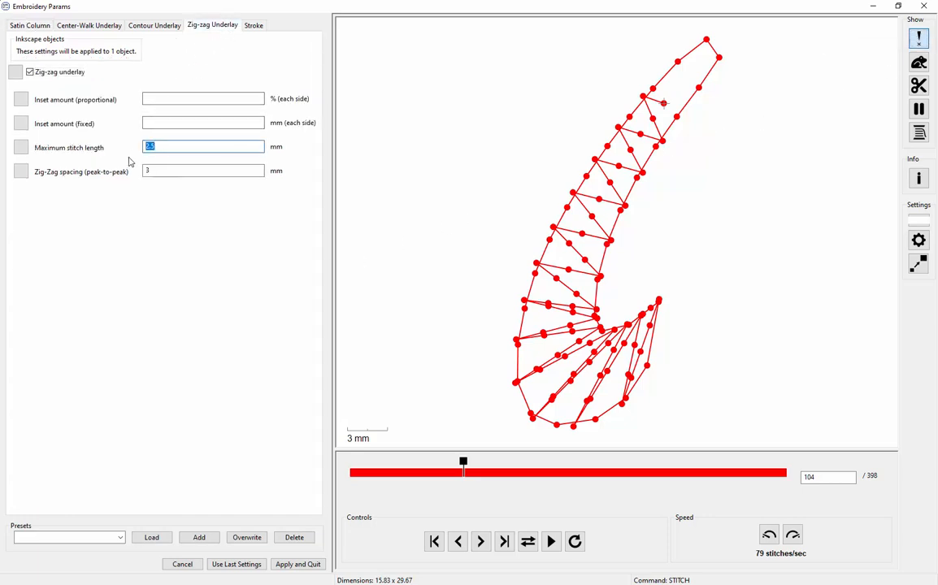
key(BackSpace)
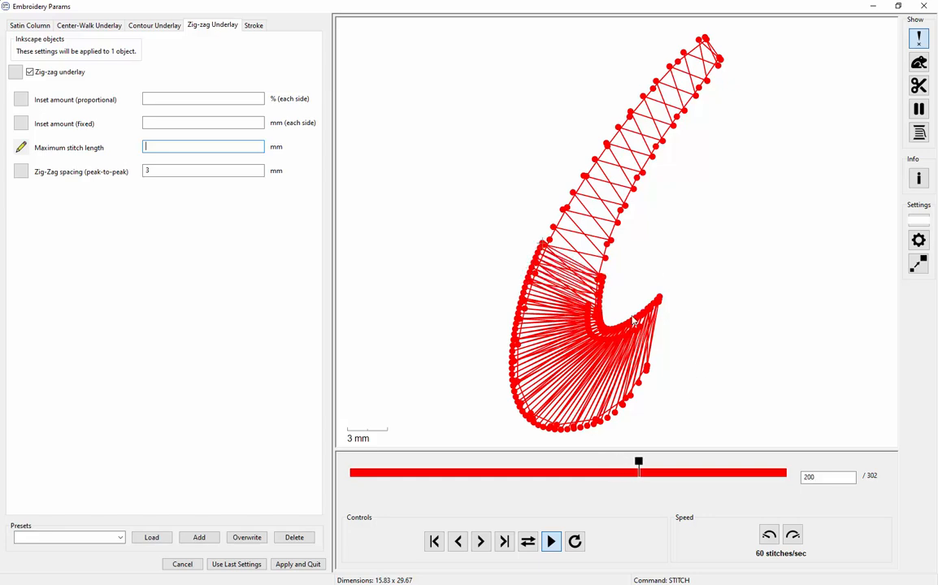
click(548, 551)
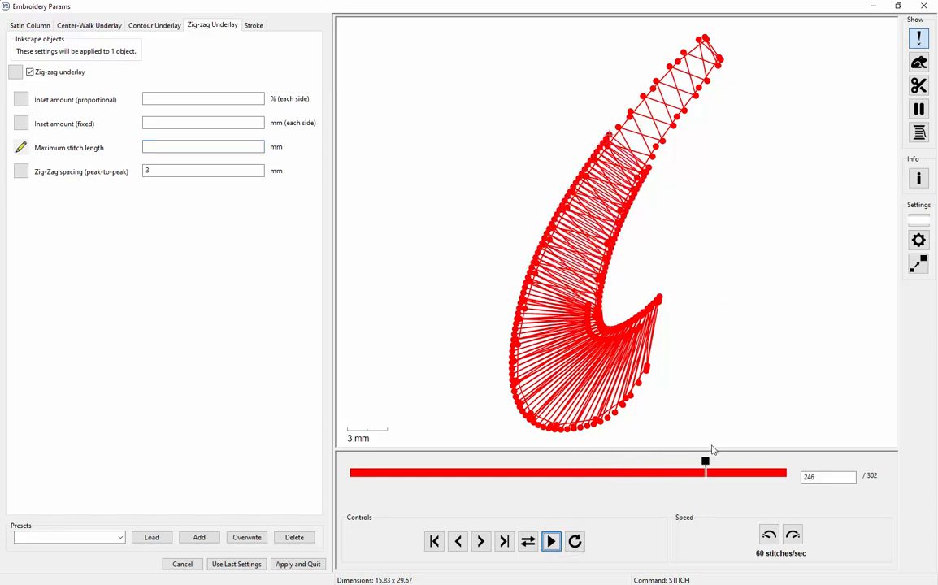
drag(704, 462, 484, 463)
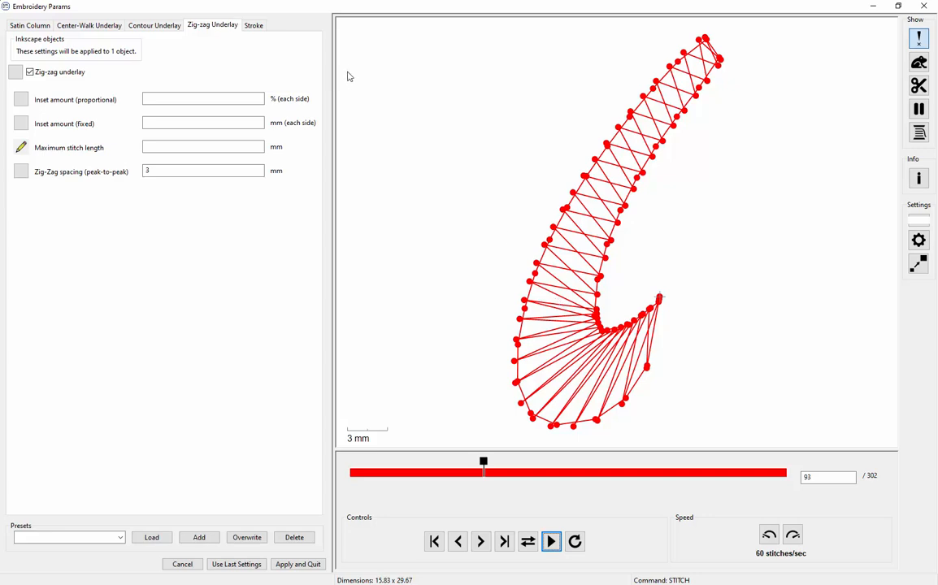
- Compare zig-zag underlay maximum stitch lengths of 2.5, 3.5 and 3 mm in the stem's stitch preview
click(171, 147)
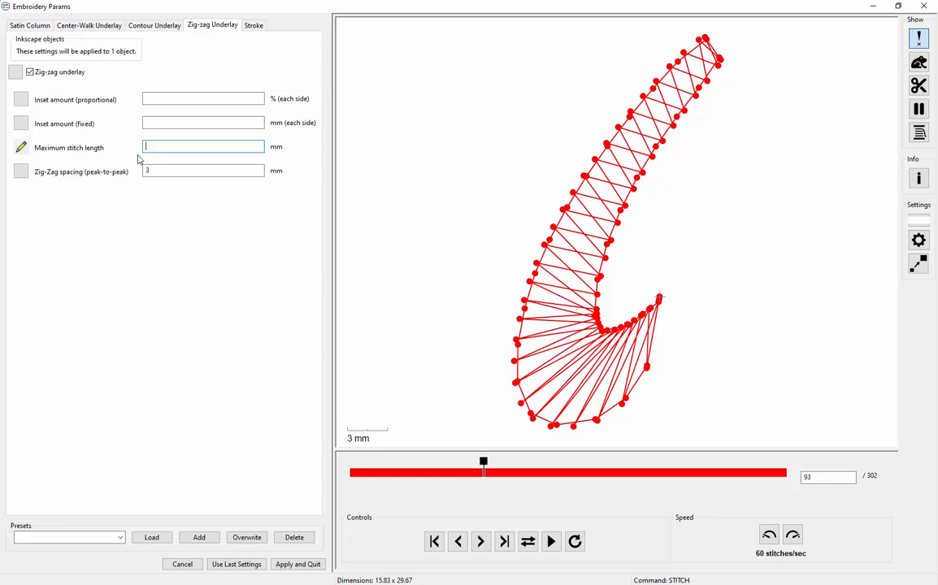
text(2.5)
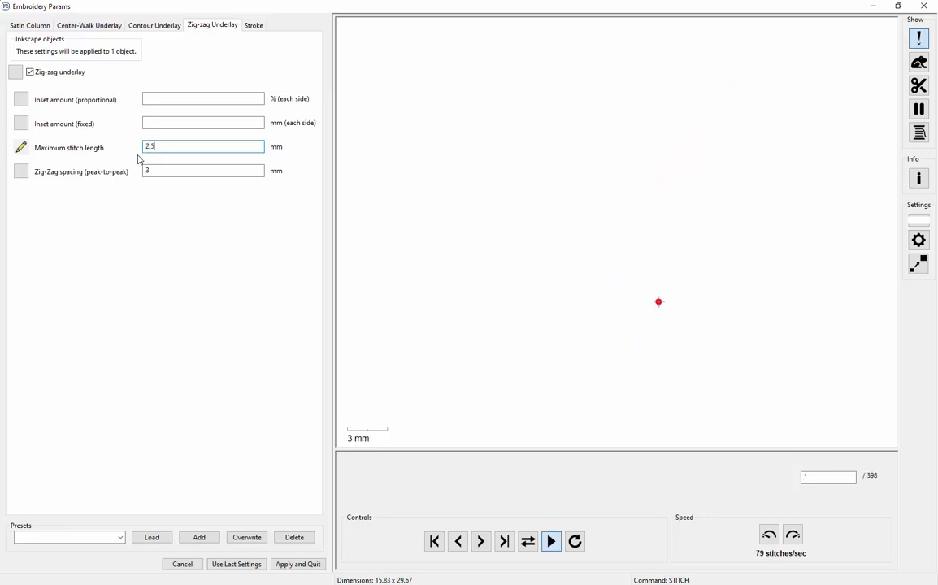
double_click(144, 148)
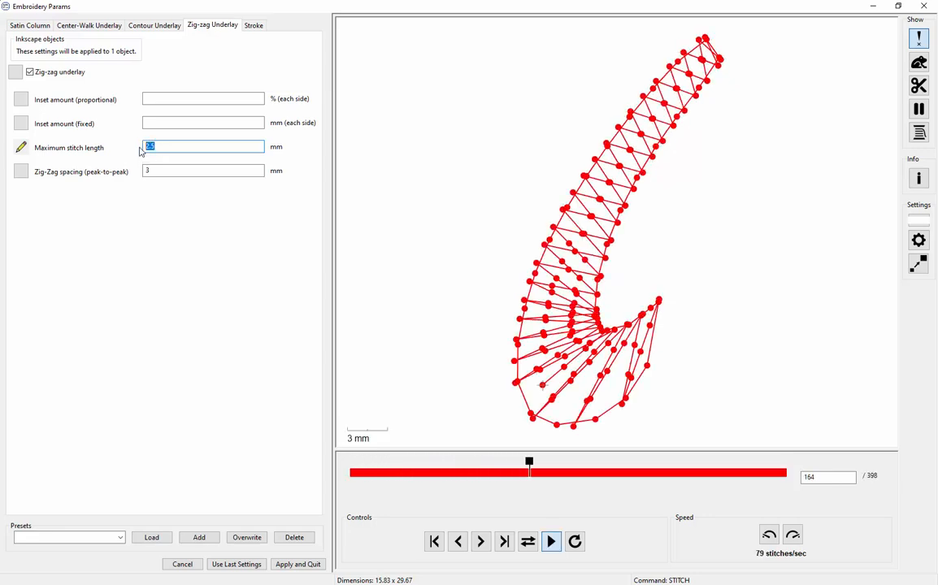
text(3.5)
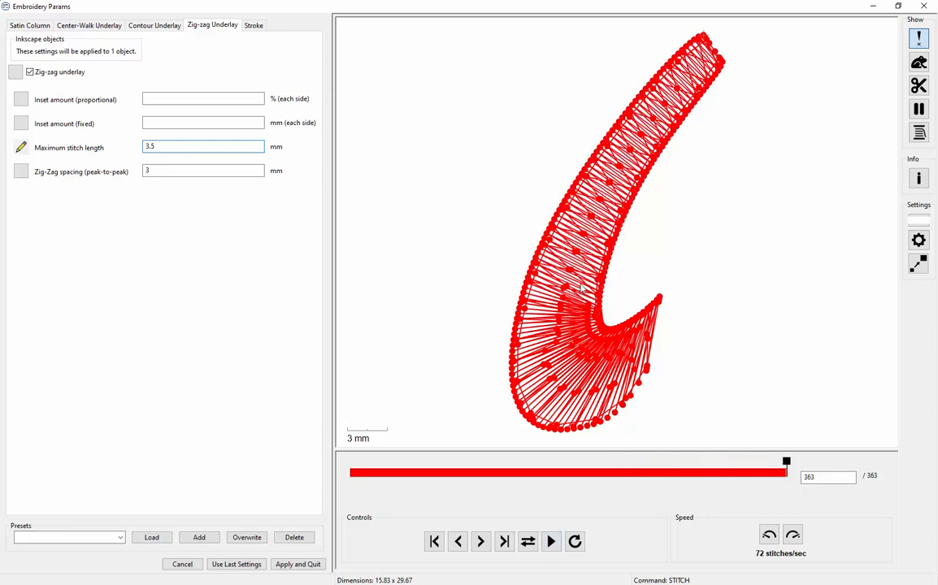
drag(200, 152, 113, 160)
text(2.5)
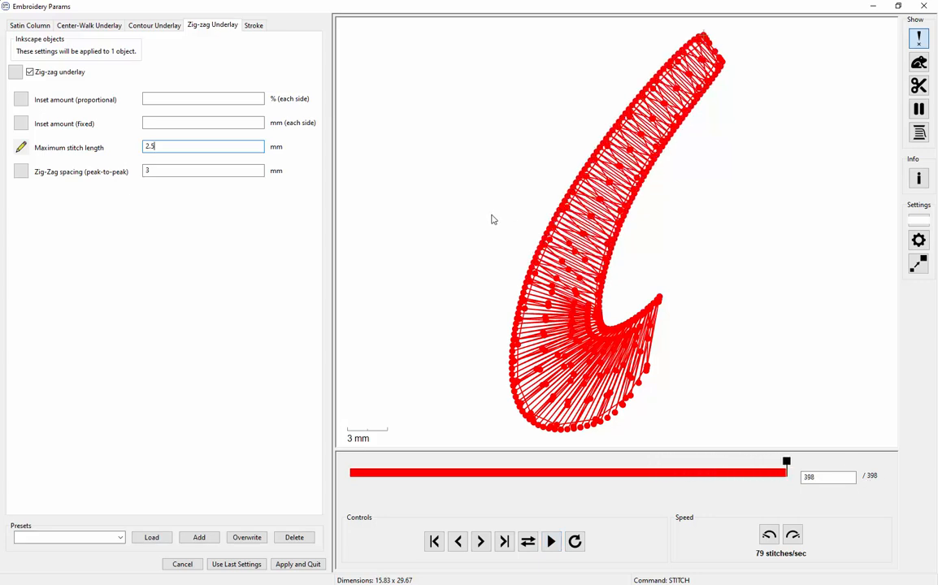
drag(155, 147, 106, 148)
text(3)
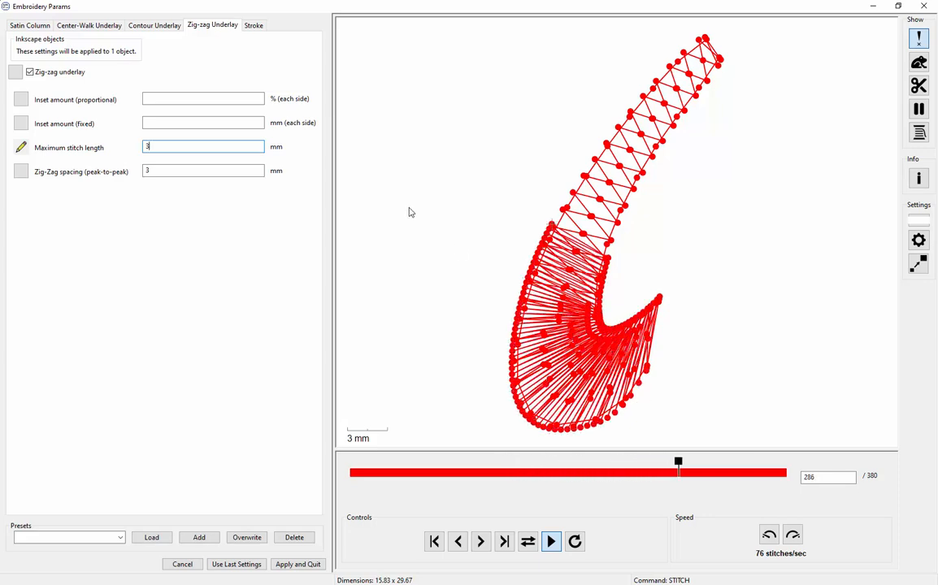
- Set the zig-zag underlay's maximum stitch length to 2.5 mm, apply the params and deselect the stem
double_click(153, 151)
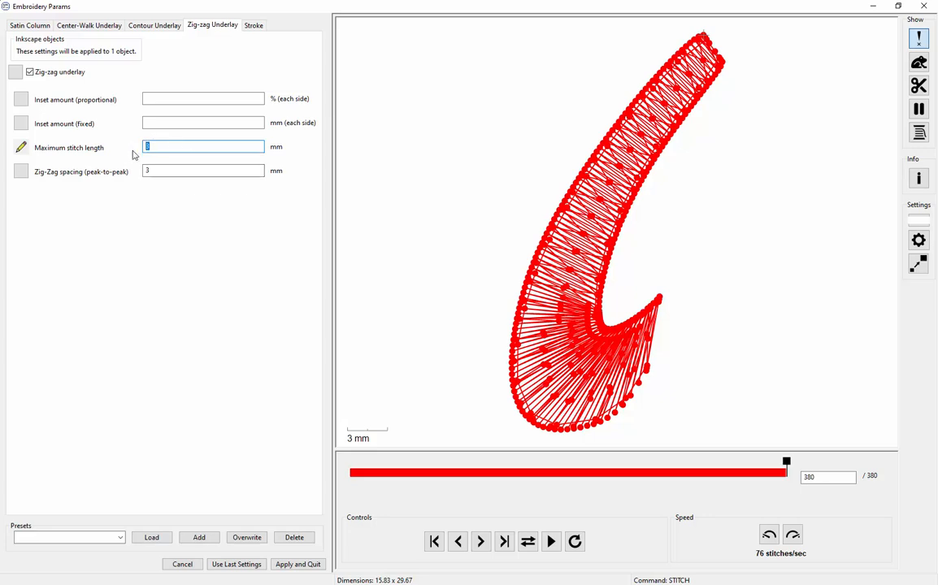
text(2.5)
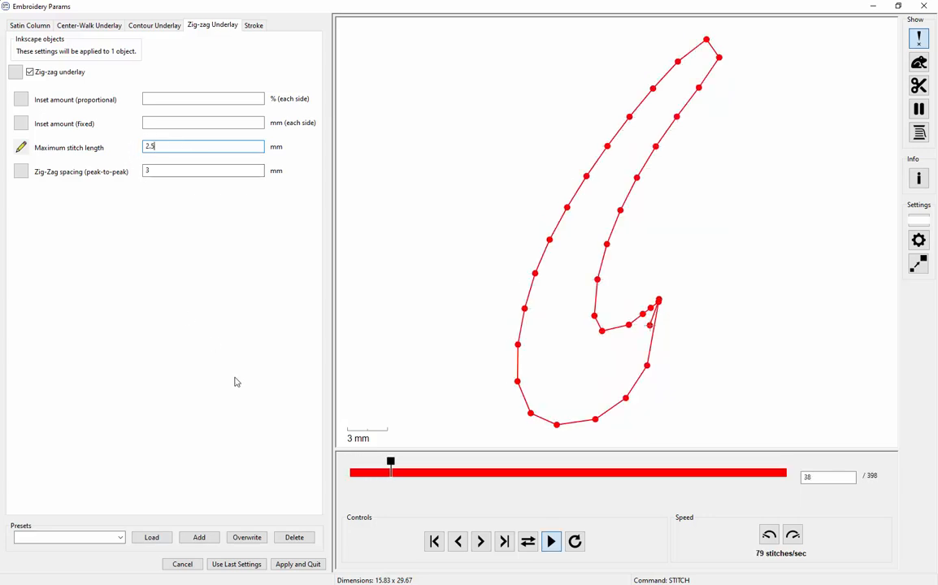
click(305, 570)
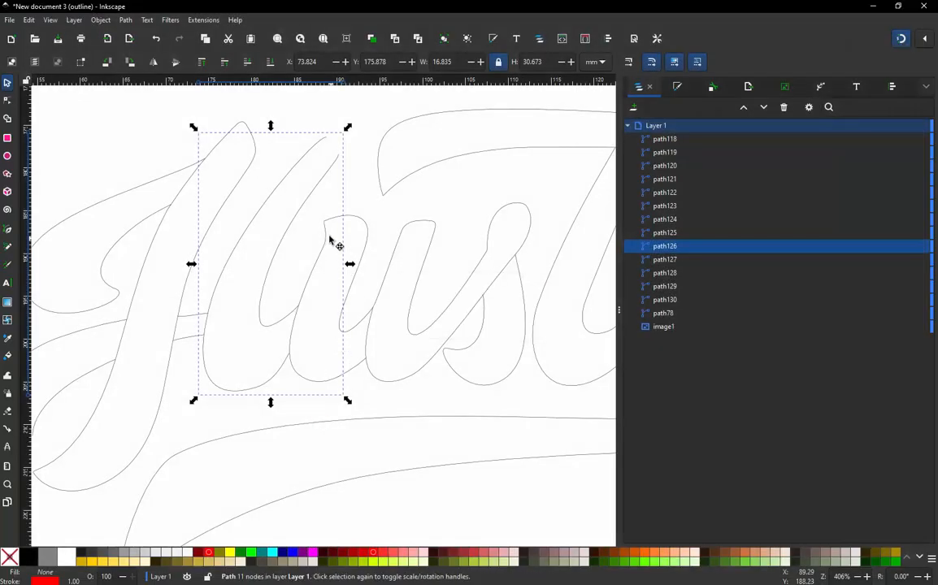
click(407, 207)
scroll(277, 197, down, 3)
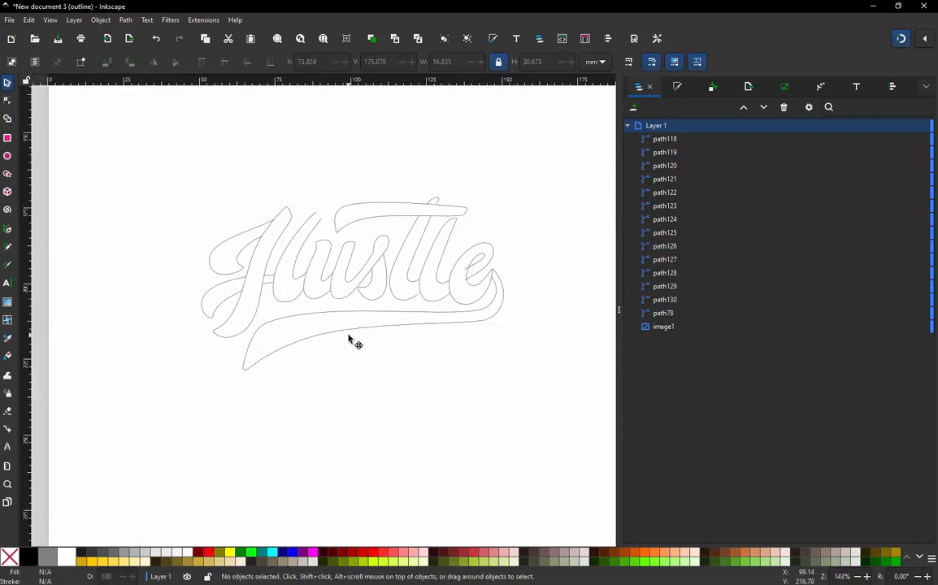
scroll(388, 267, up, 1)
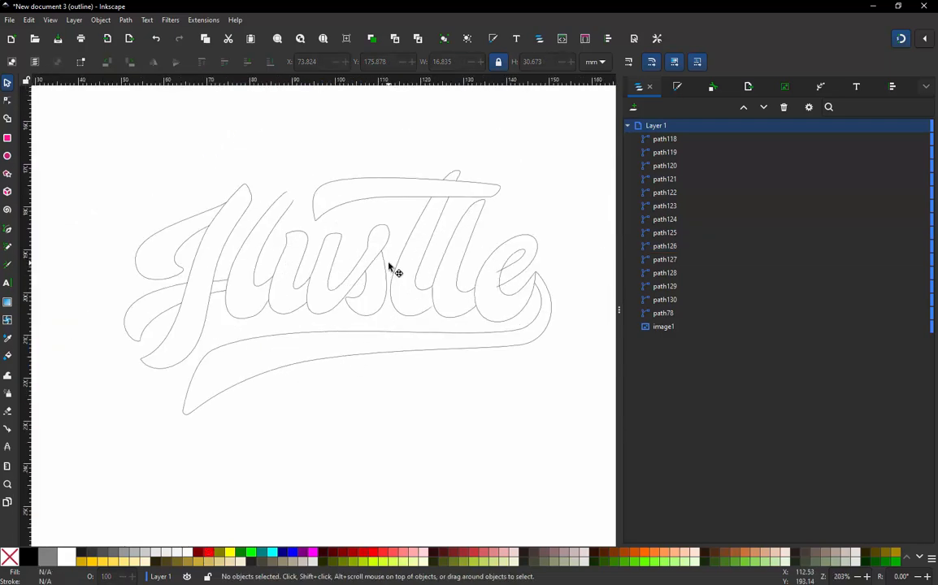